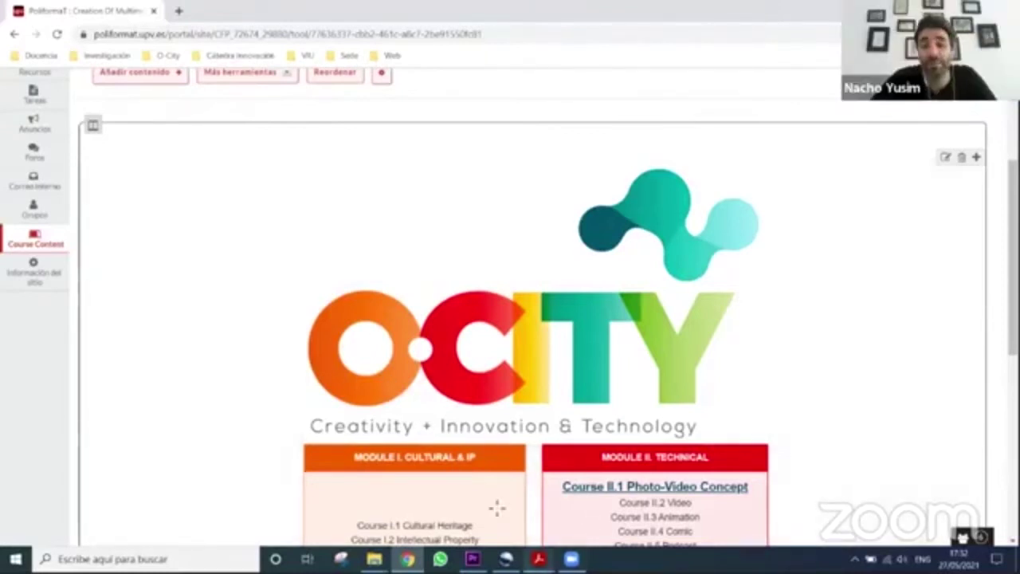
Switch to File Explorer and open the Lesson 2 folder under Documentos, PEN DRIVE, O-City, Curso Fotografía, Photography Course, 3-Topic Edition
key(alt+Tab)
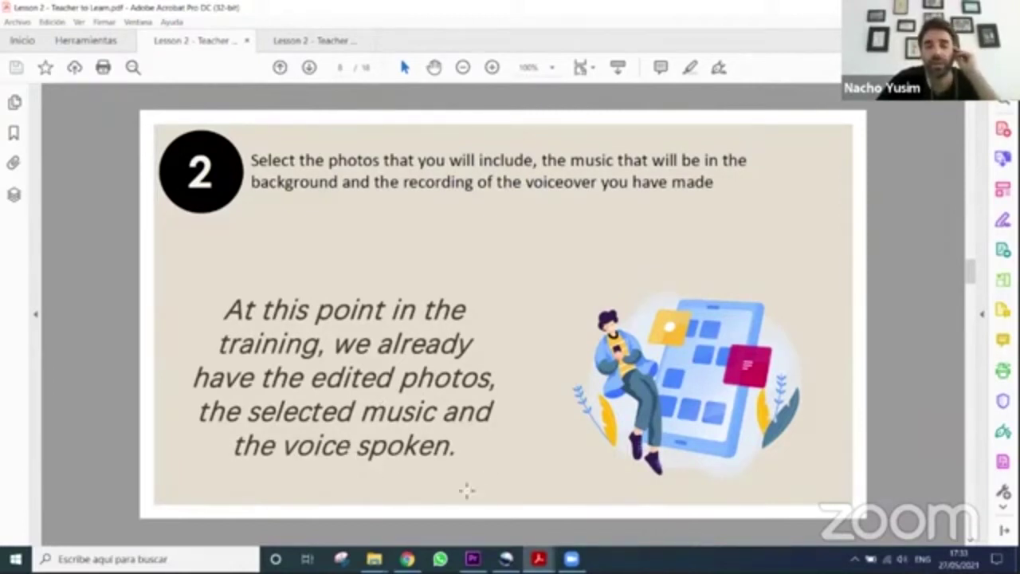
mouse_move(374, 559)
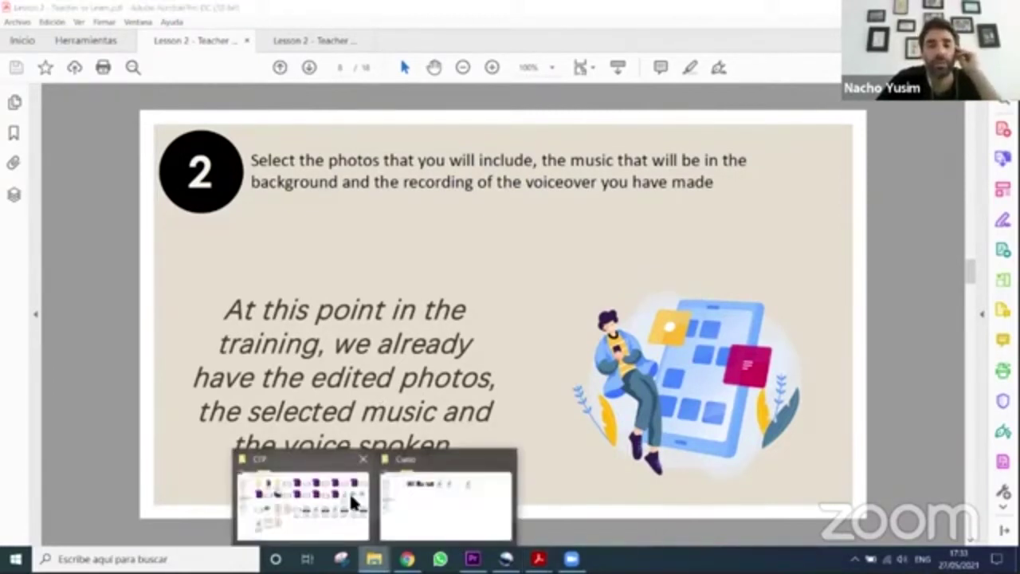
click(303, 498)
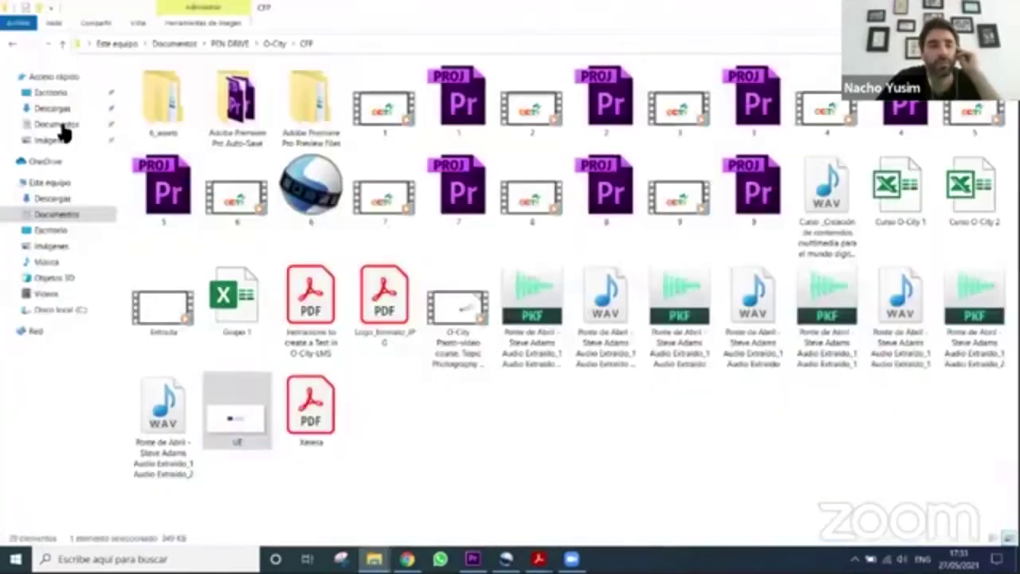
click(56, 124)
double_click(311, 83)
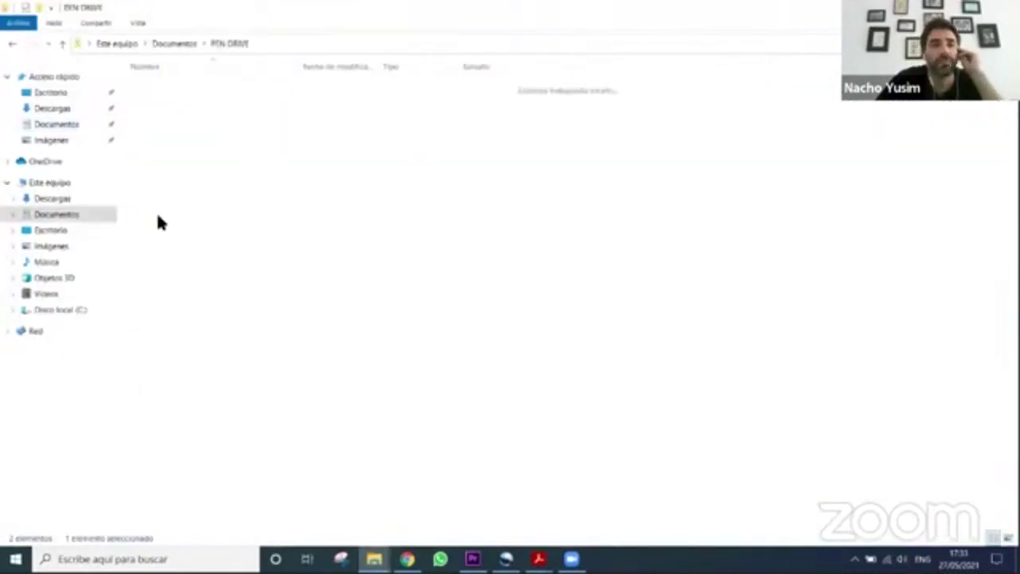
double_click(159, 230)
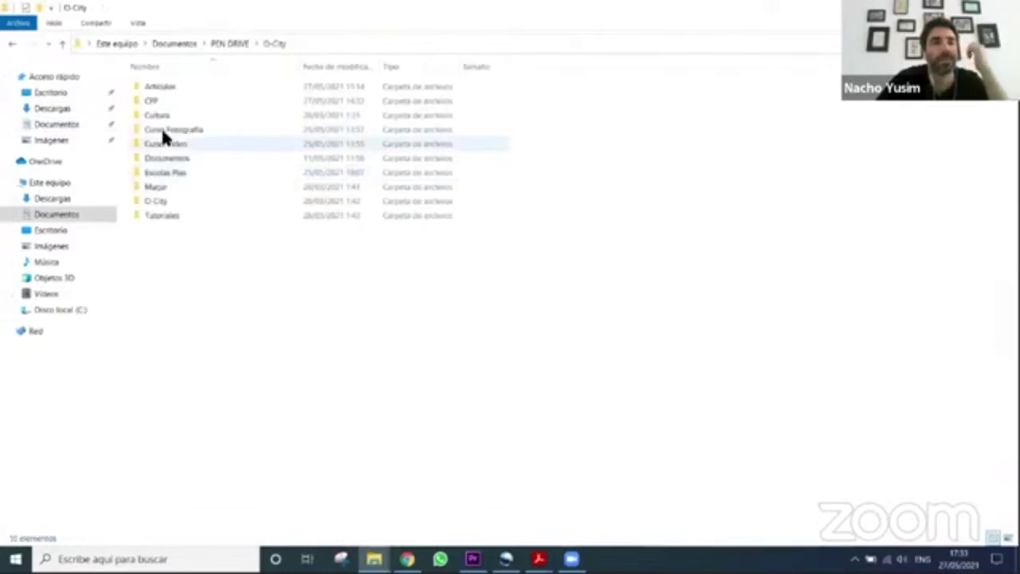
double_click(168, 129)
double_click(169, 116)
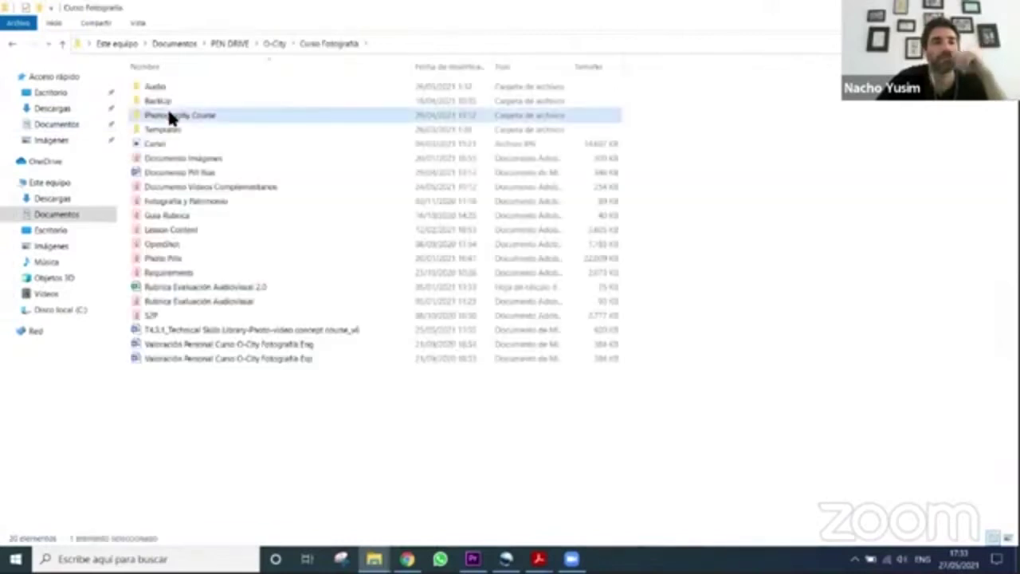
double_click(170, 114)
click(171, 102)
double_click(170, 102)
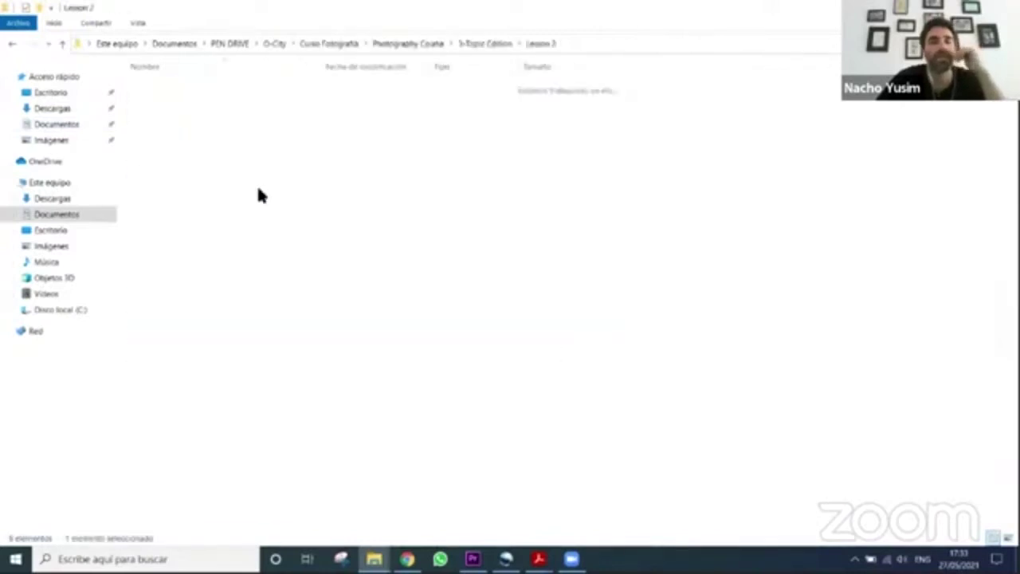
Bring up the Curso folder on the desktop and delete the image file named 1
click(409, 512)
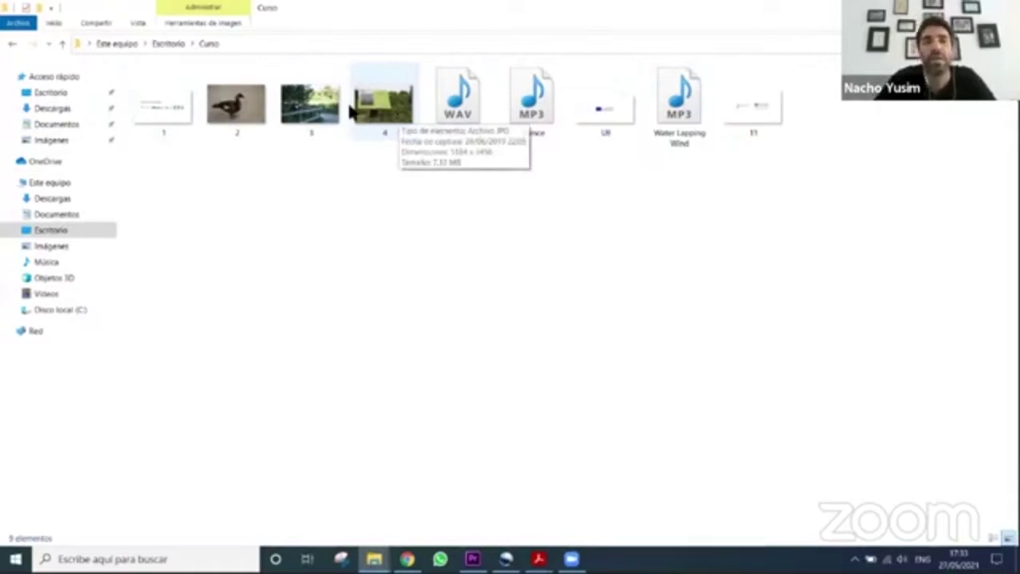
click(175, 107)
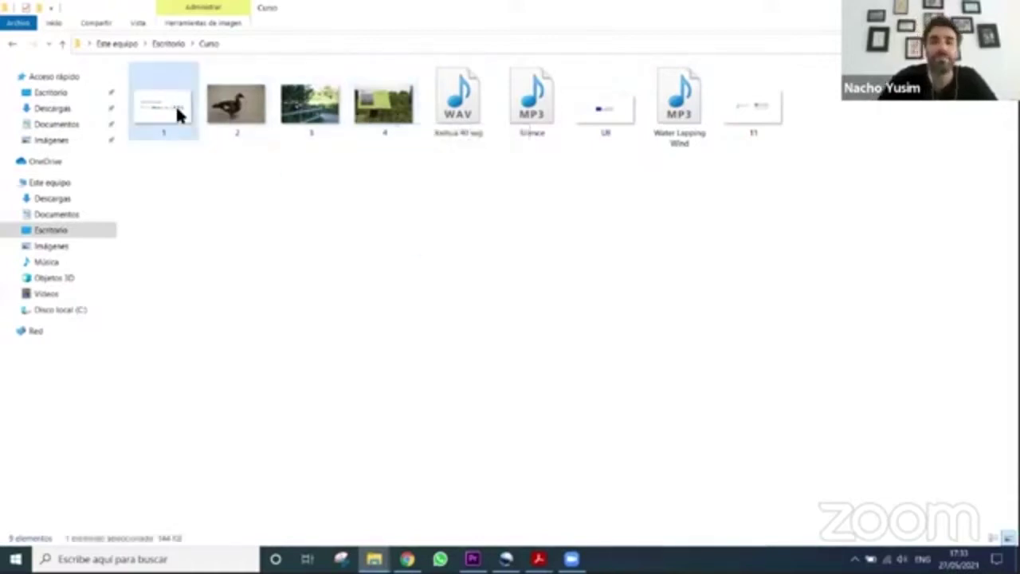
key(Delete)
click(156, 59)
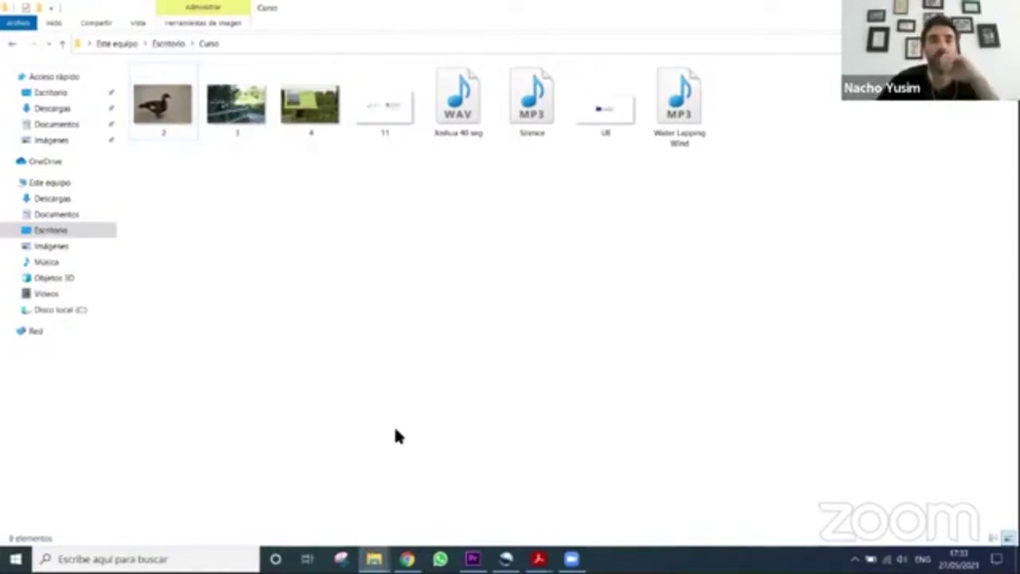
Return to the Lesson 2 - Teacher to Learn PDF in Acrobat and advance to page 9 about downloading the software
key(alt+Tab)
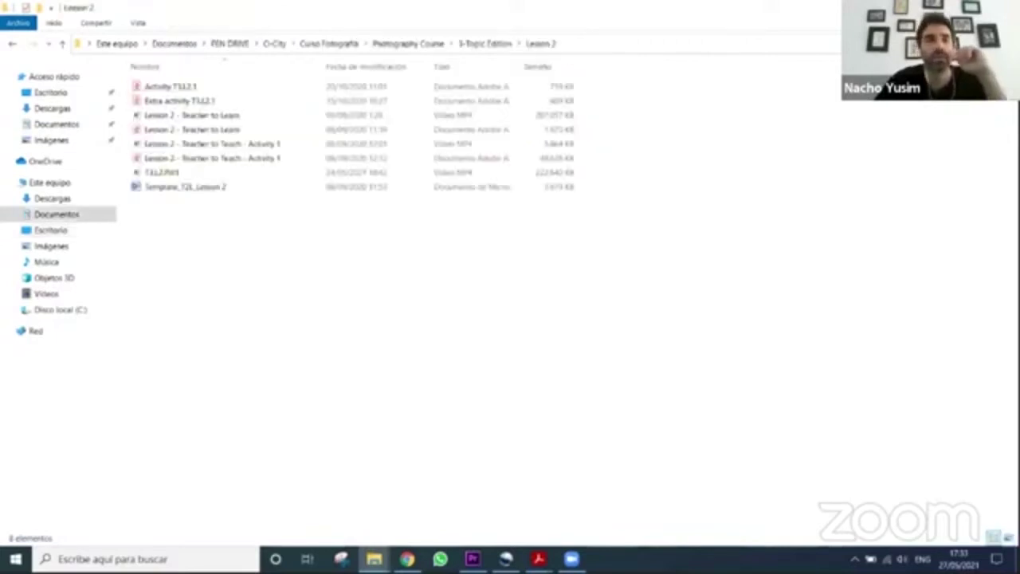
key(alt+Tab)
key(alt+Tab)
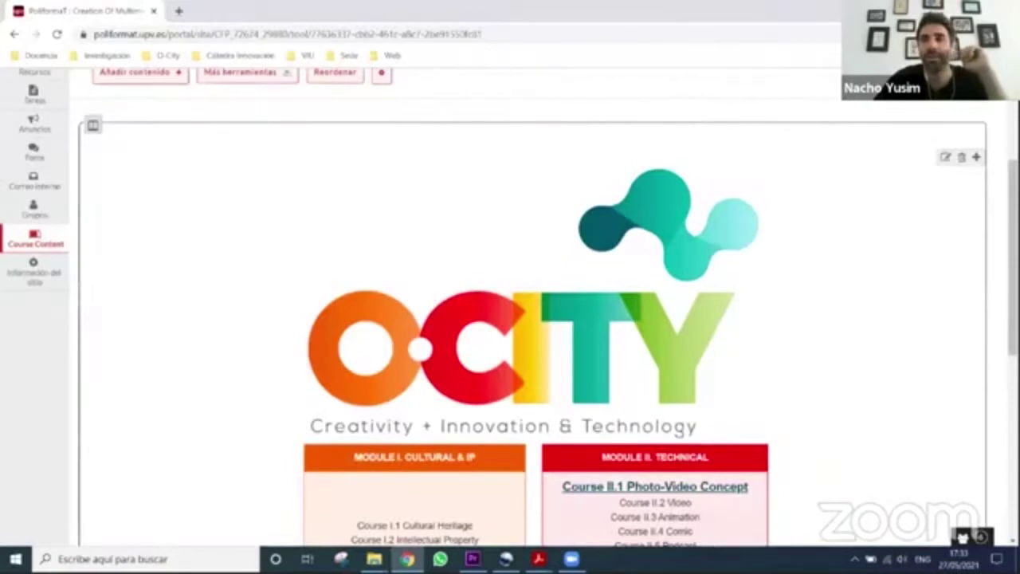
key(alt+Tab)
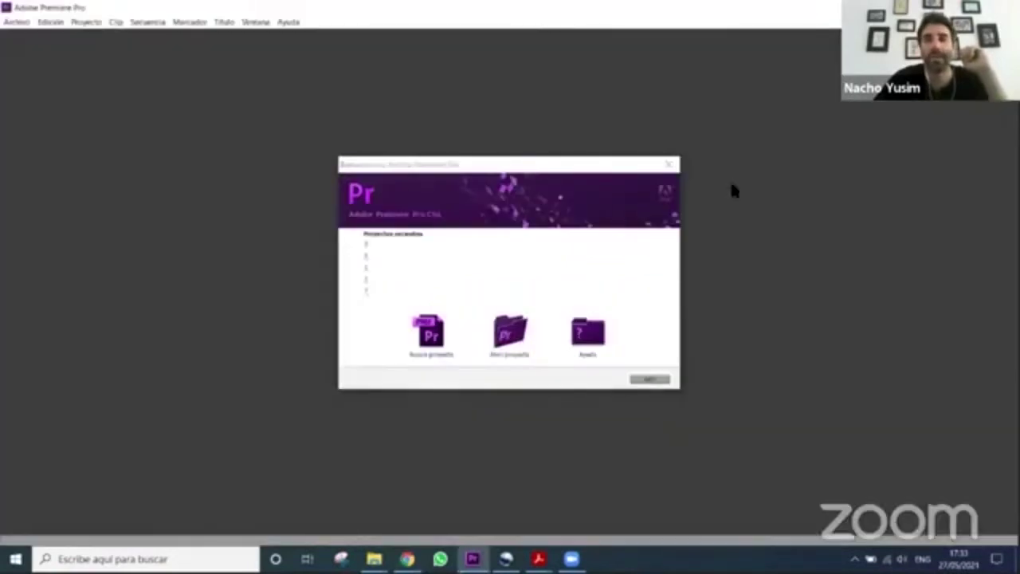
click(428, 331)
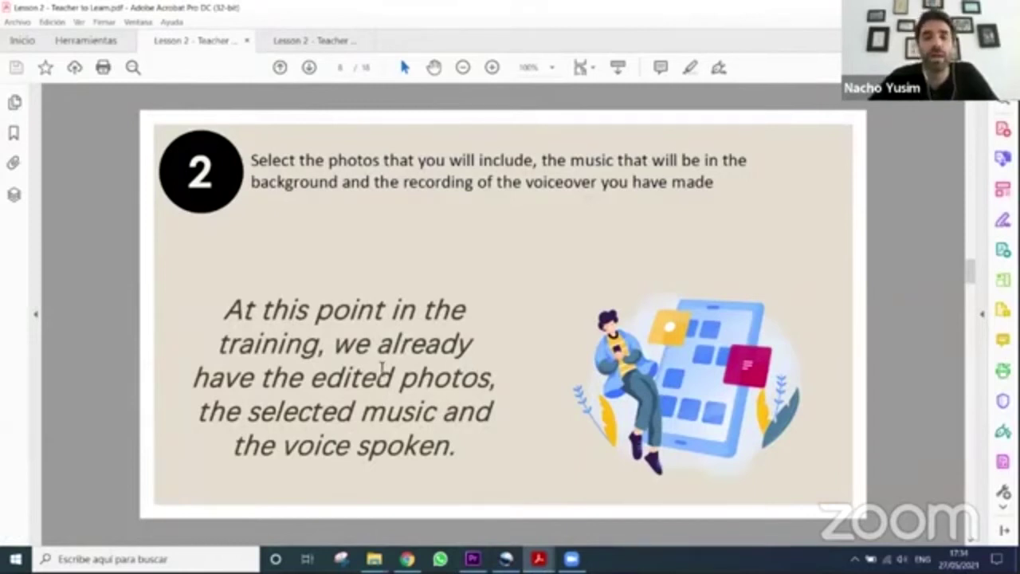
scroll(380, 371, down, 3)
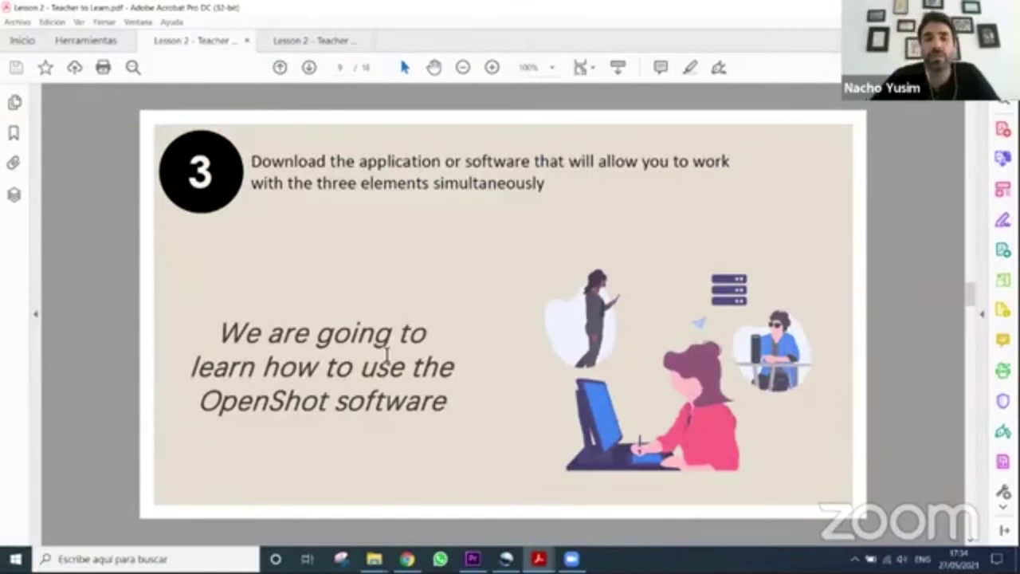
Switch to Chrome, open openshot.org/es/ in a new tab and consent to the site's data use
click(415, 557)
key(ctrl+t)
text(opensho)
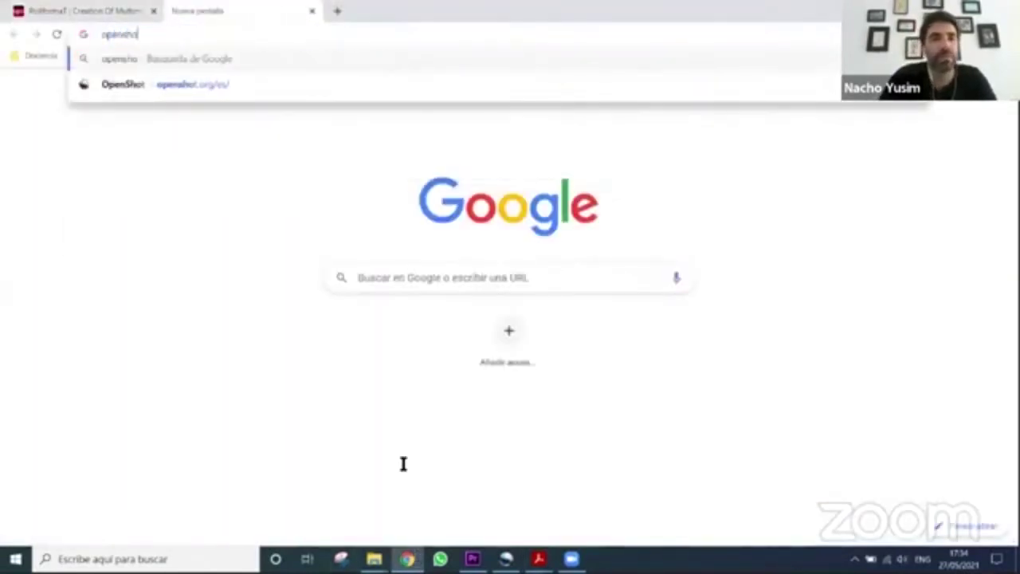
key(Down)
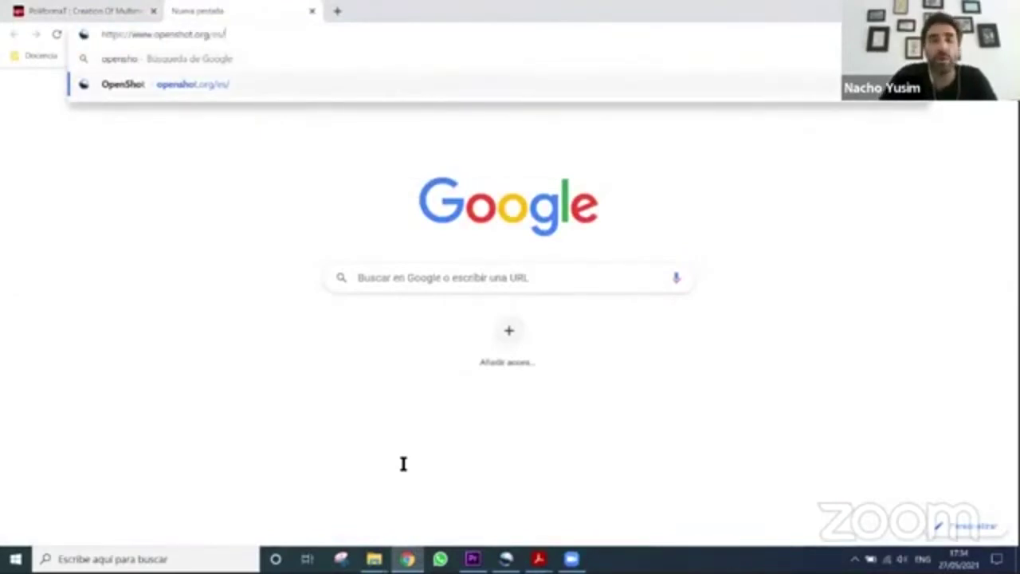
key(Return)
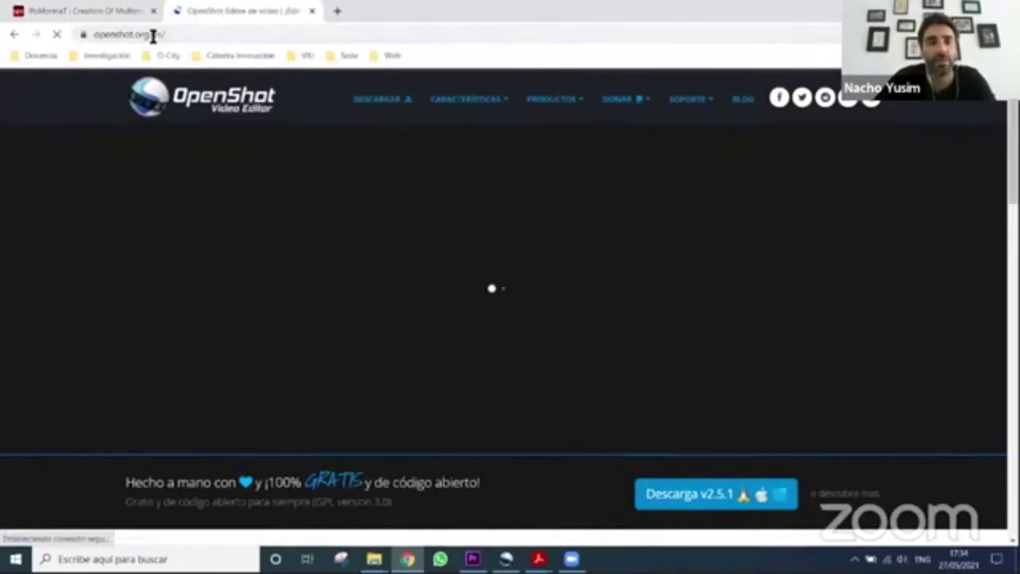
click(155, 34)
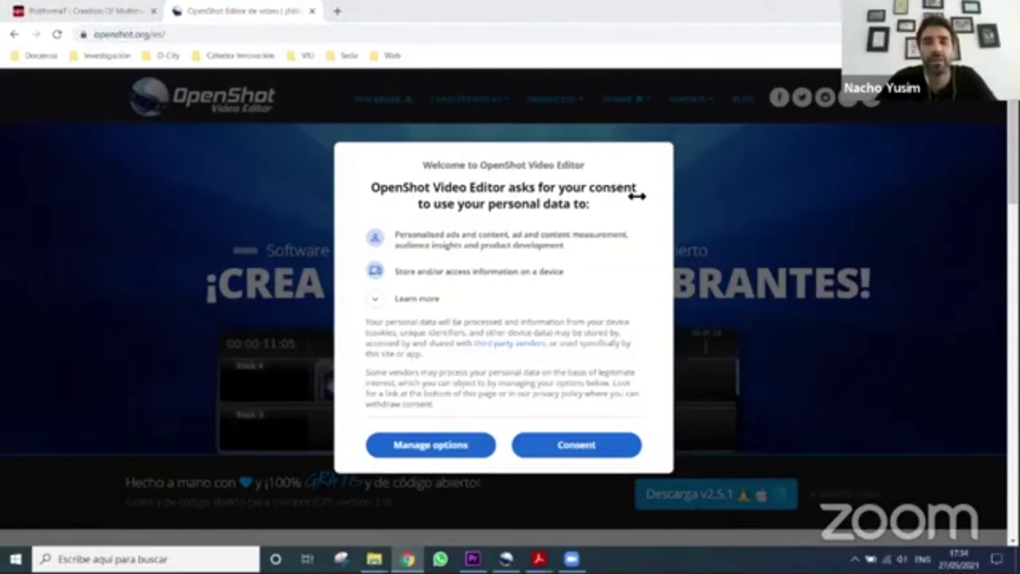
click(561, 446)
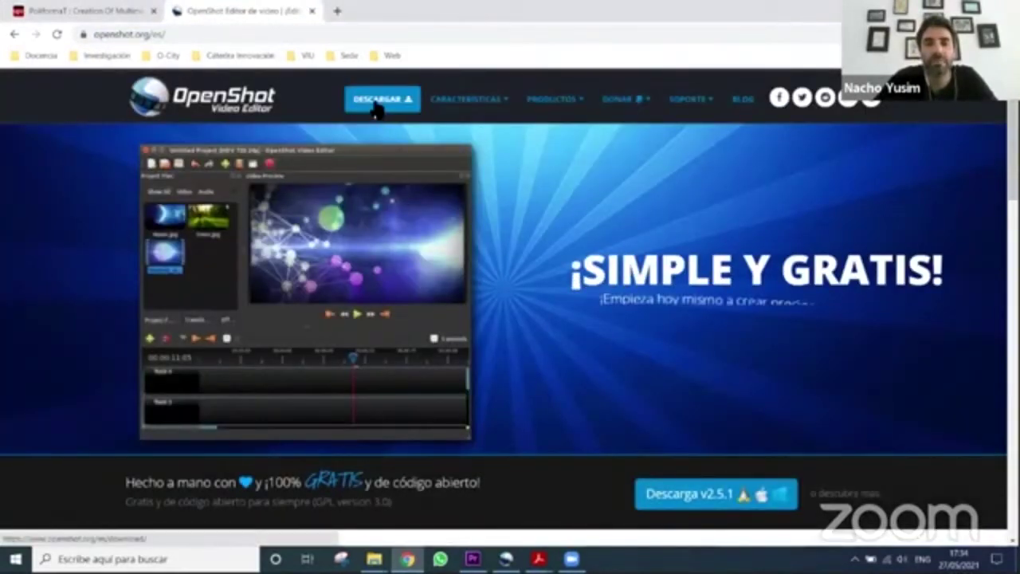
Download the OpenShot v2.5.1 64-bit Windows installer from the site's download page, and close the OpenShot tab
click(378, 108)
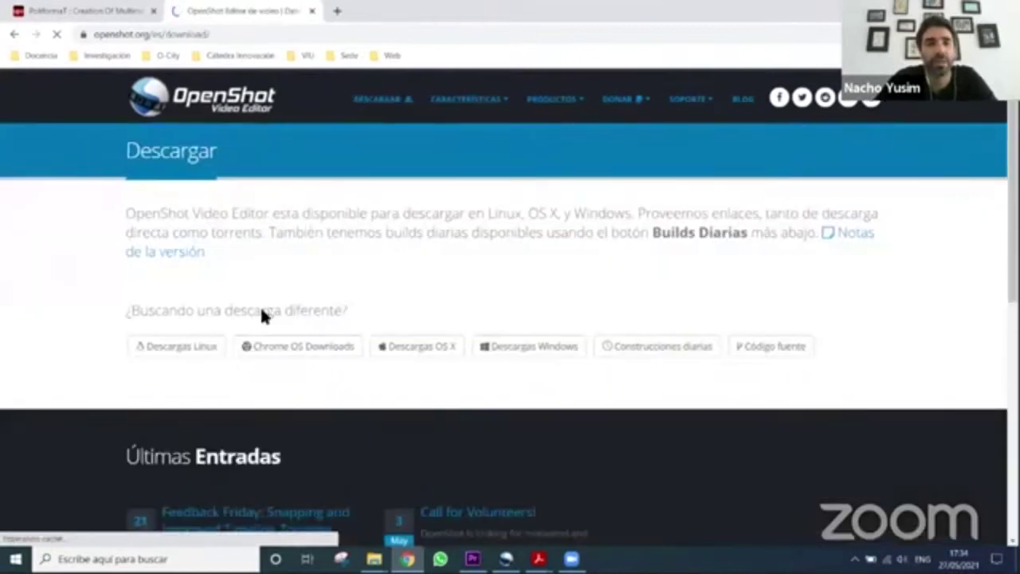
scroll(205, 395, down, 1)
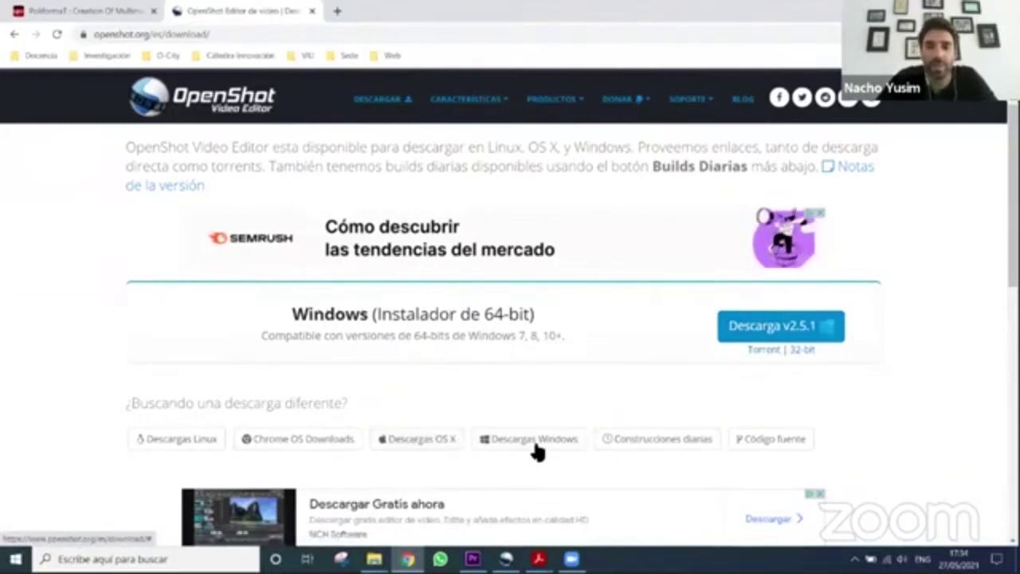
scroll(526, 432, down, 2)
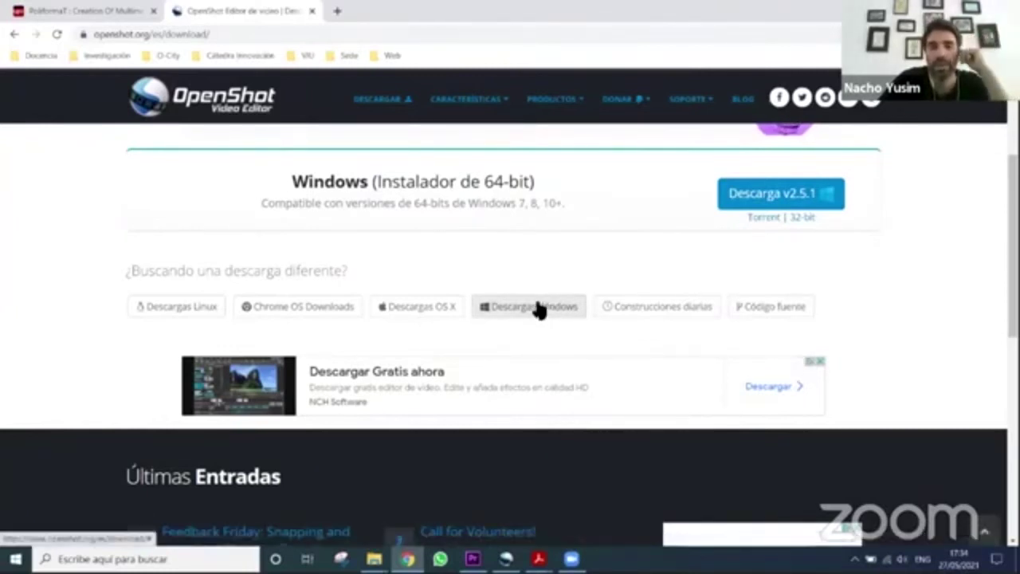
scroll(407, 254, up, 2)
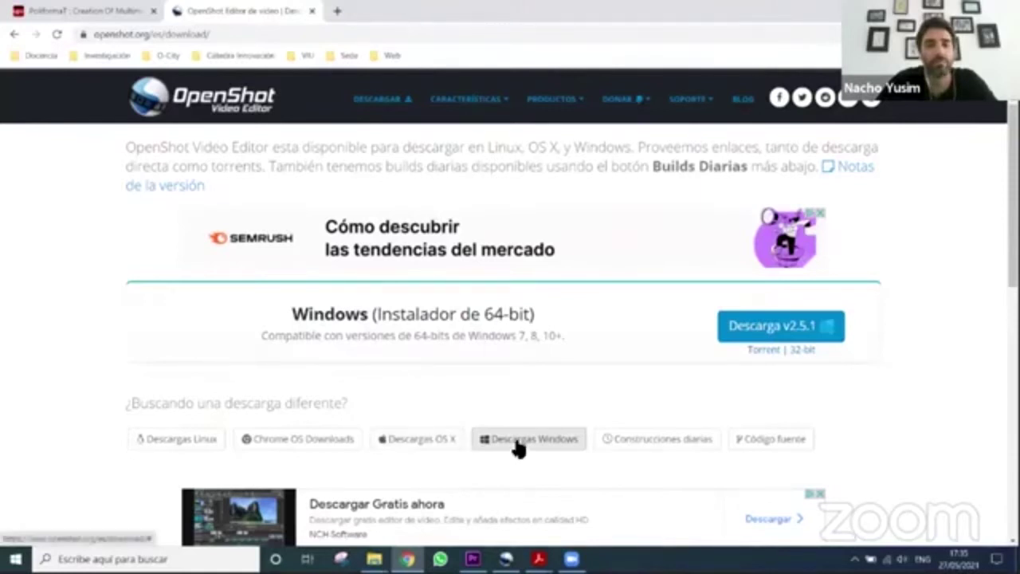
click(736, 329)
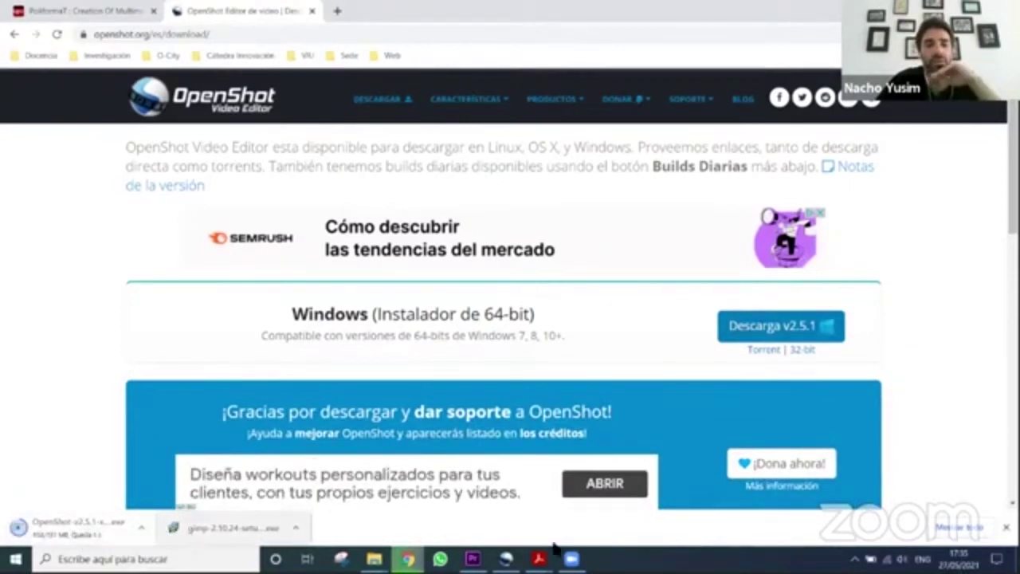
click(1005, 527)
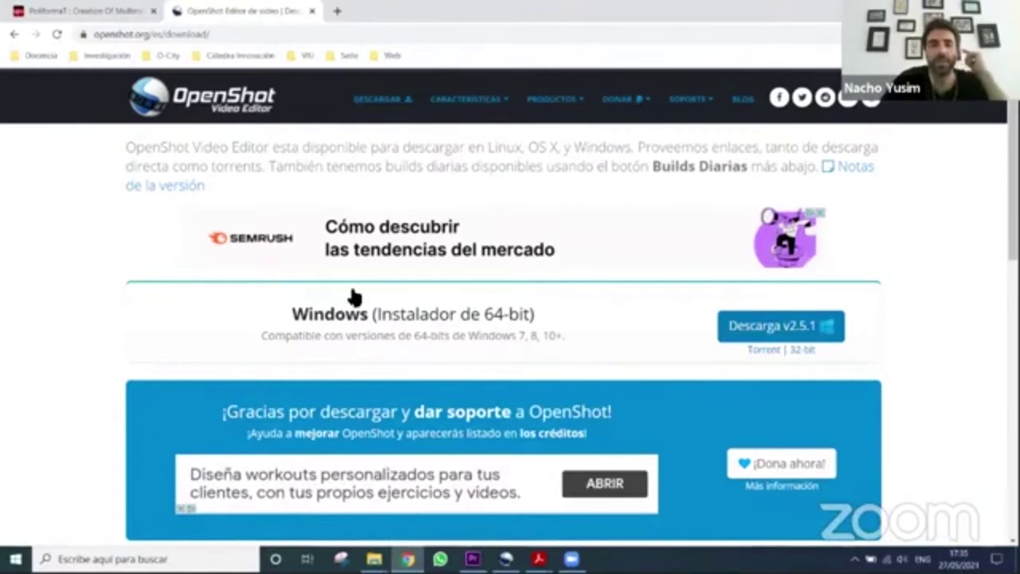
click(311, 11)
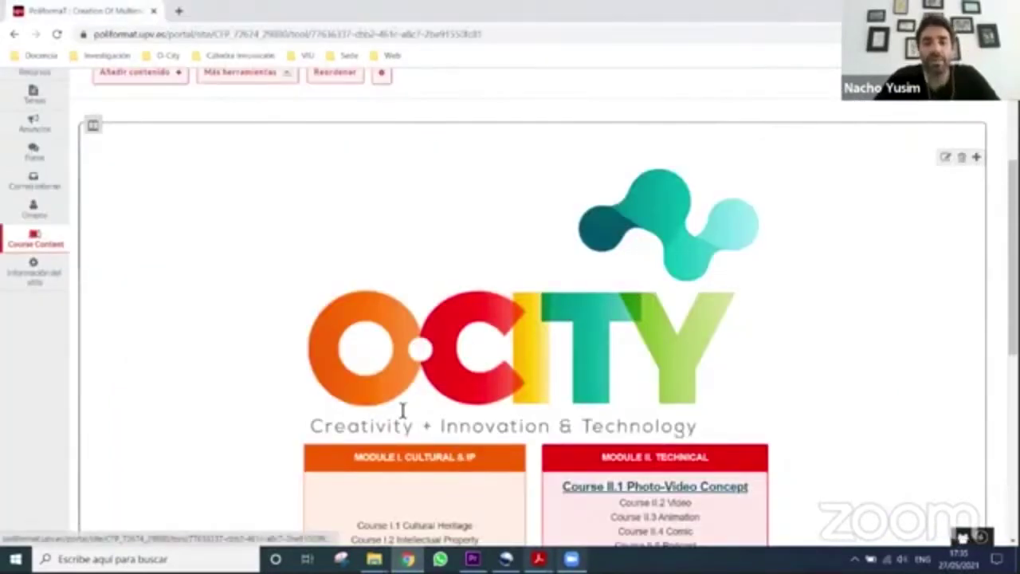
Return to the lesson PDF in Acrobat and review the OpenShot workflow slides from page 10 through the Conclusions on page 17
key(alt+Tab)
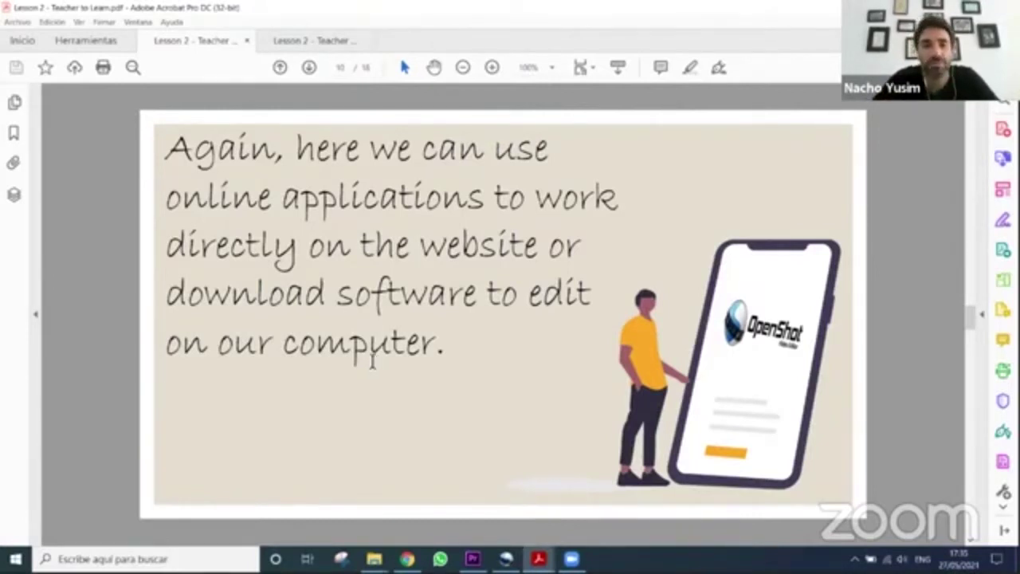
key(Right)
key(Right)
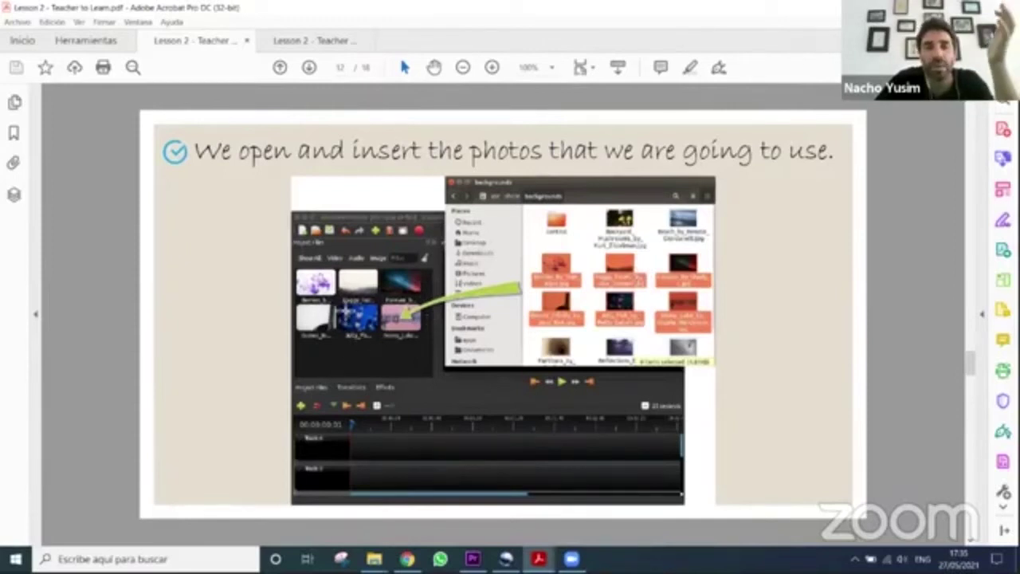
key(Down)
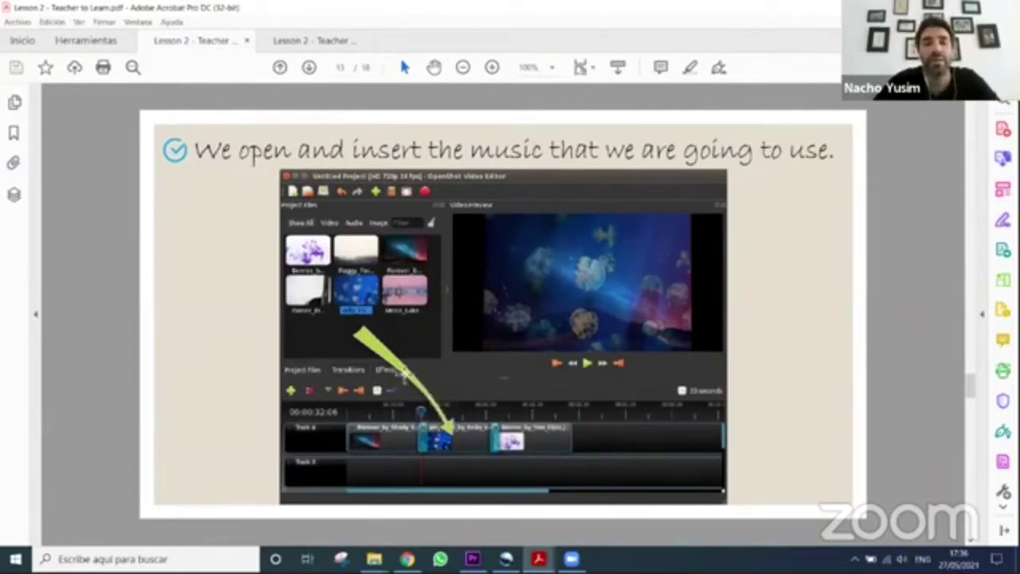
scroll(408, 371, down, 1)
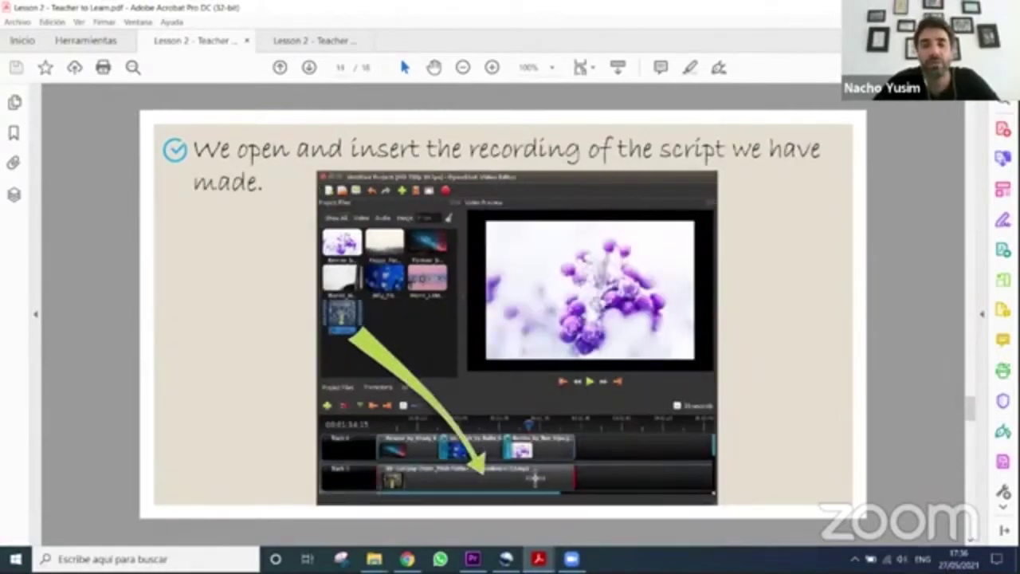
scroll(534, 476, down, 1)
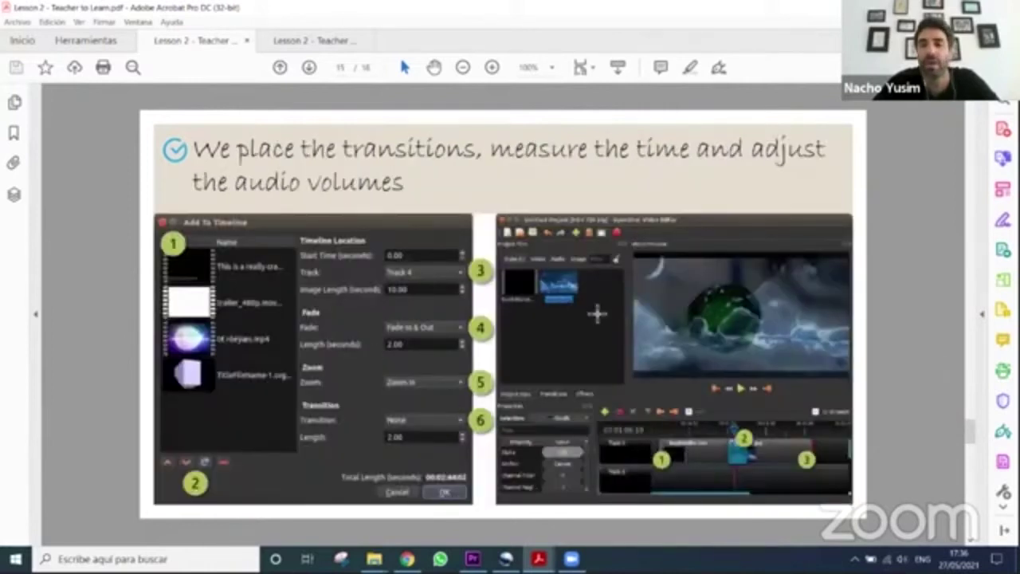
scroll(597, 316, down, 1)
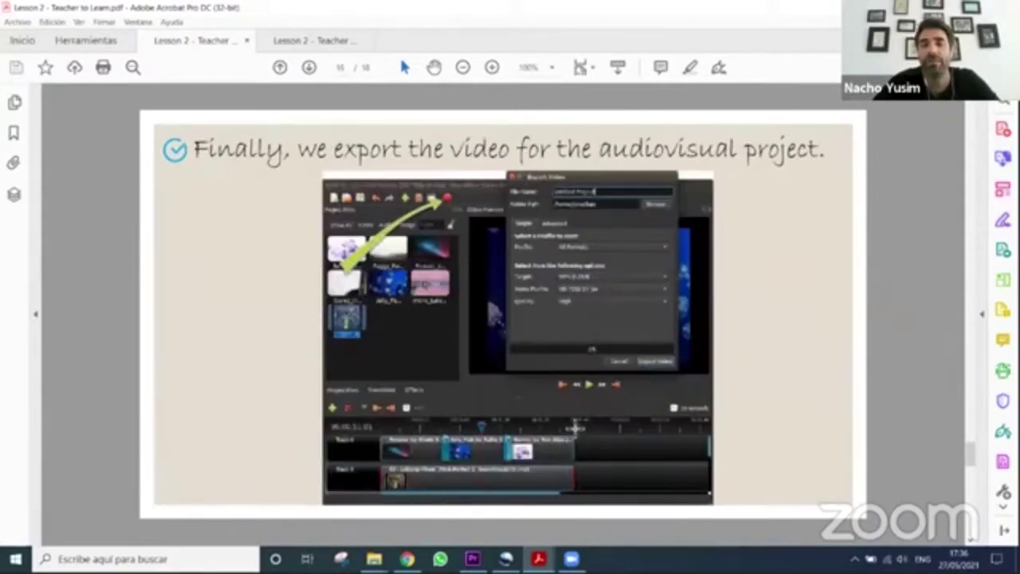
scroll(575, 428, down, 1)
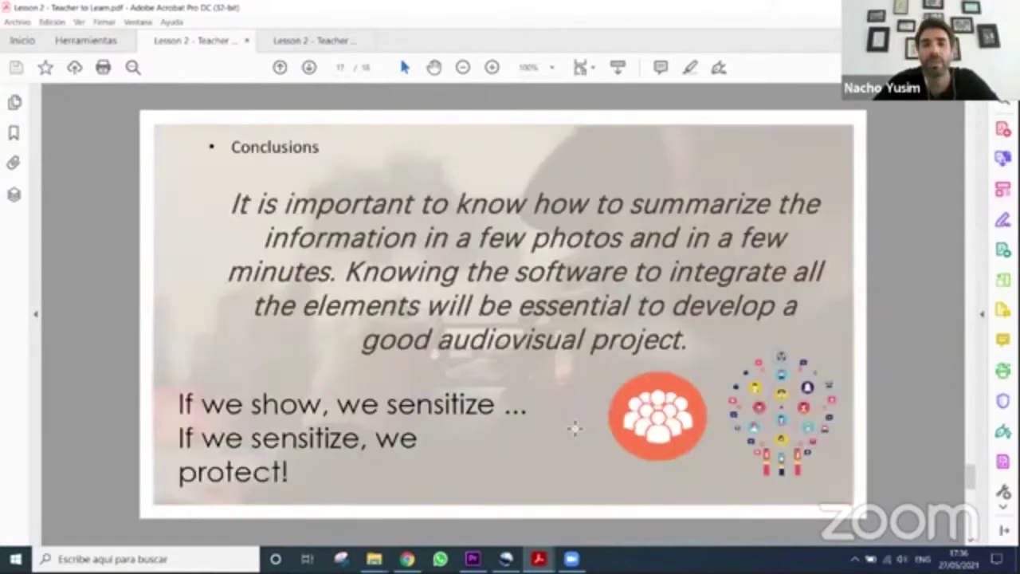
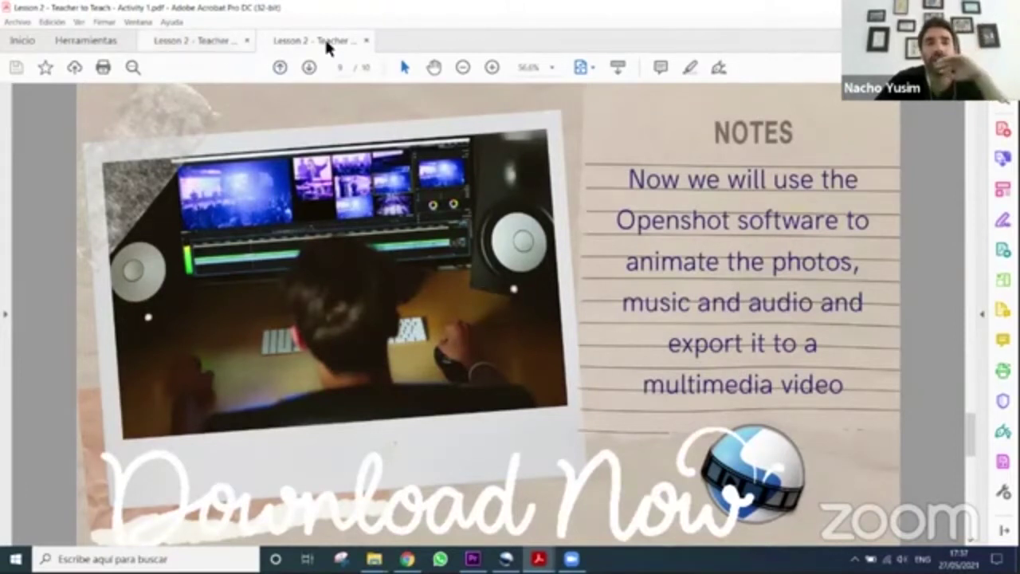
Close Acrobat together with both open lesson PDFs
key(alt+F4)
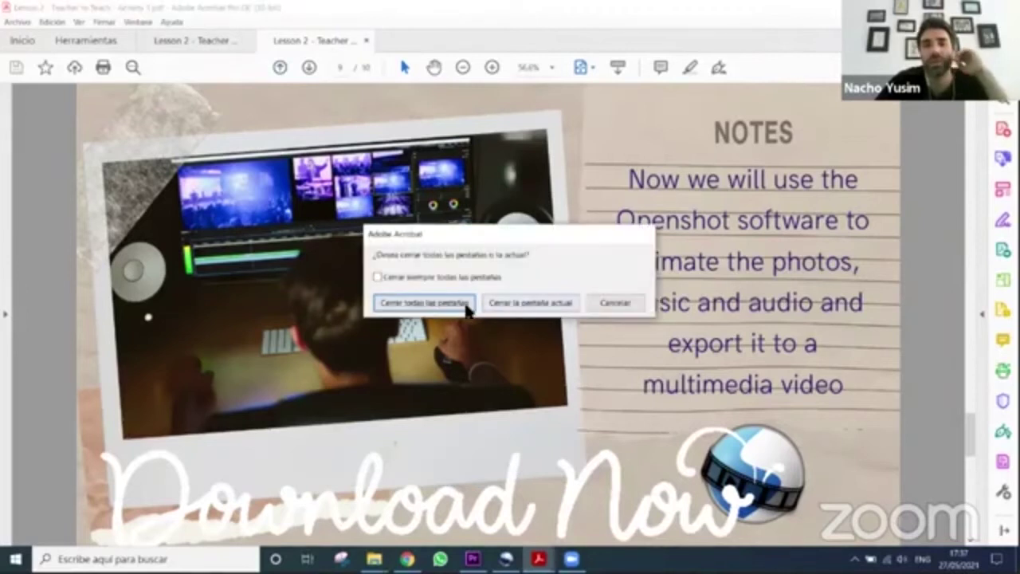
click(449, 306)
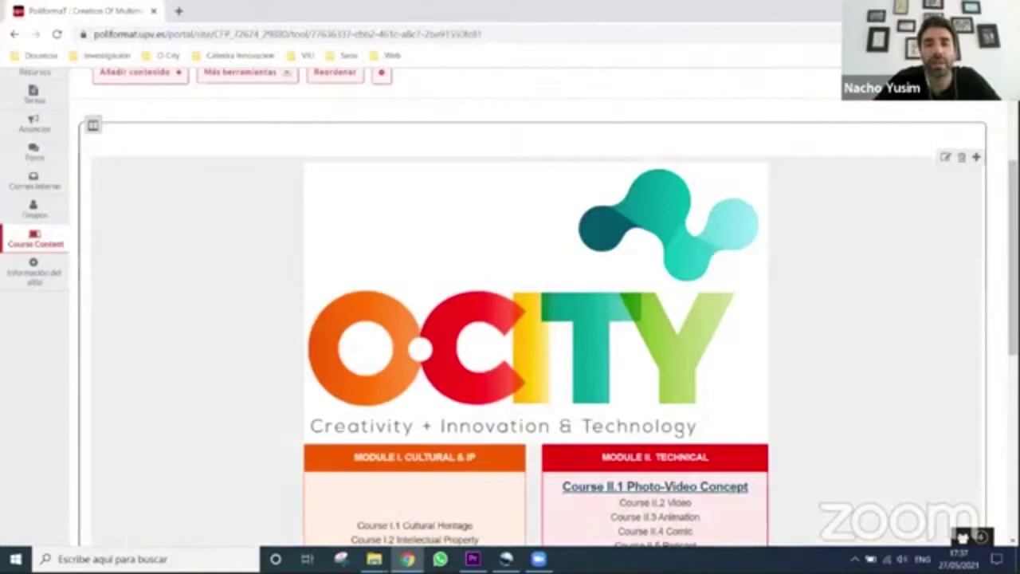
mouse_move(374, 558)
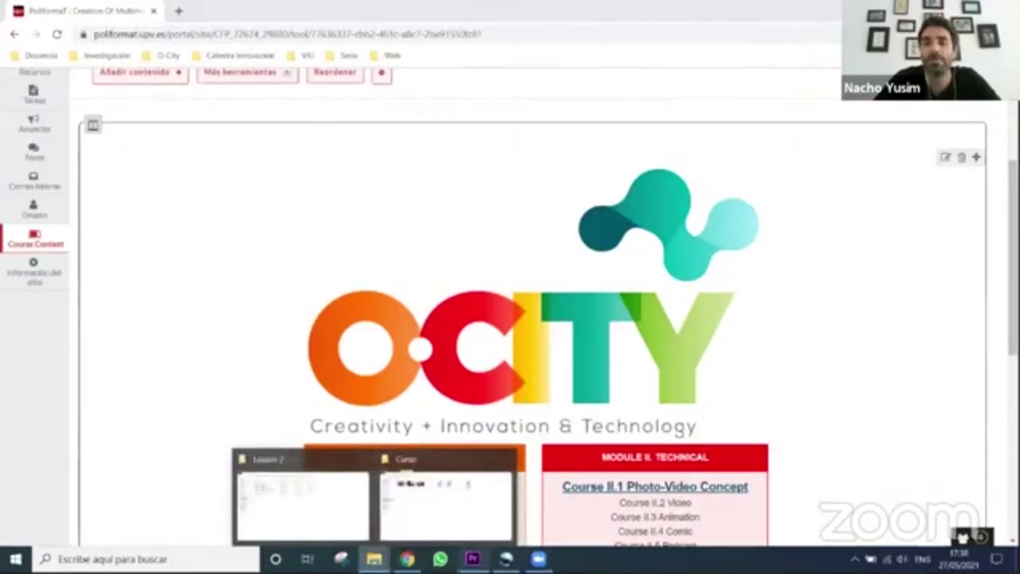
Switch to Adobe Premiere Pro and name the new project Prueba
click(473, 557)
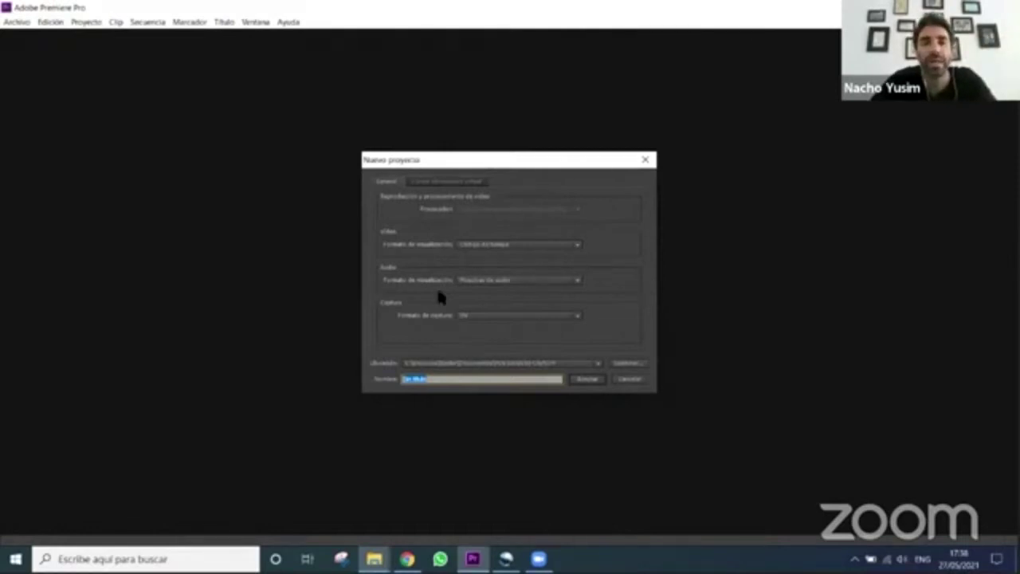
key(BackSpace)
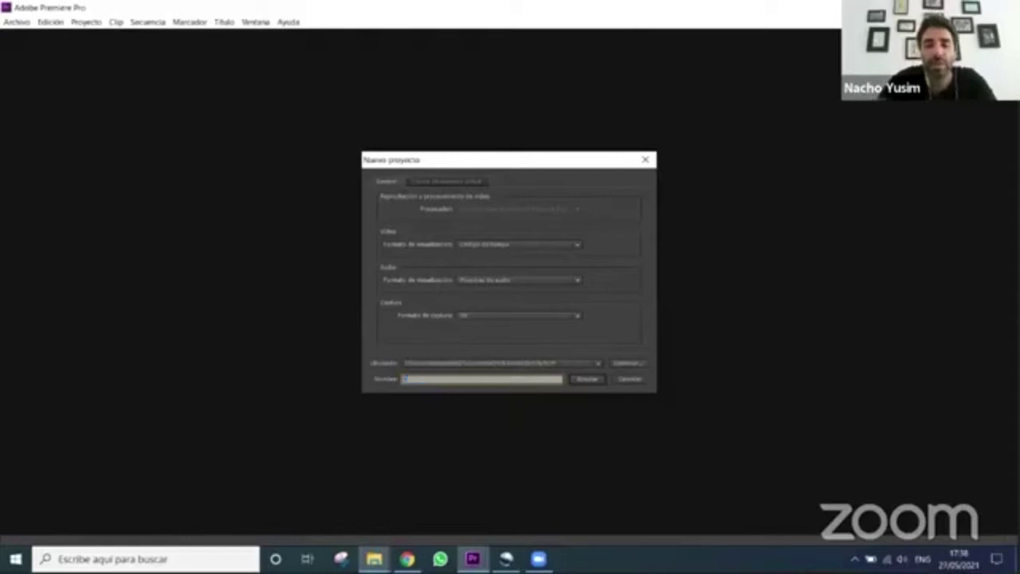
text(Clase)
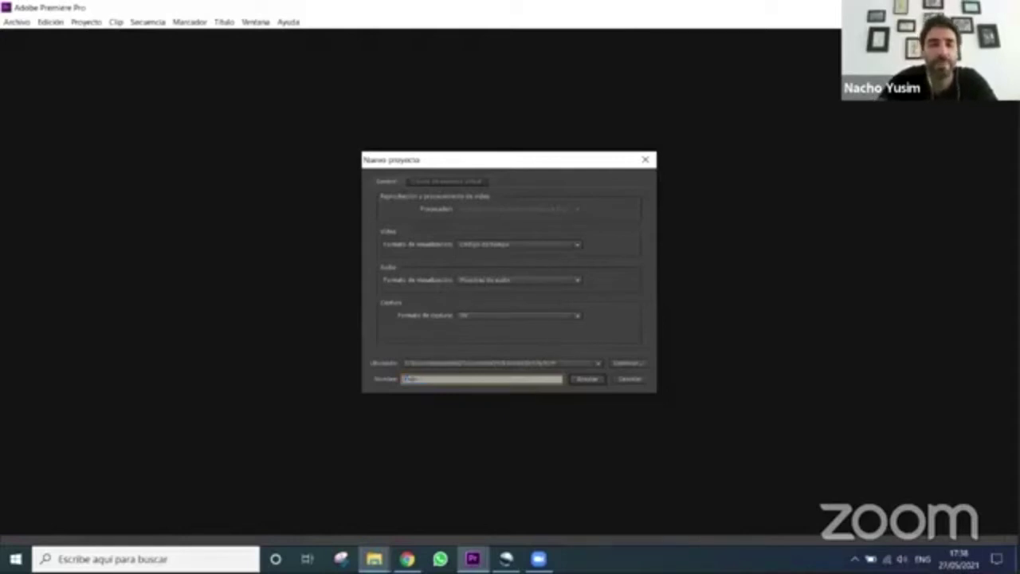
text( 1)
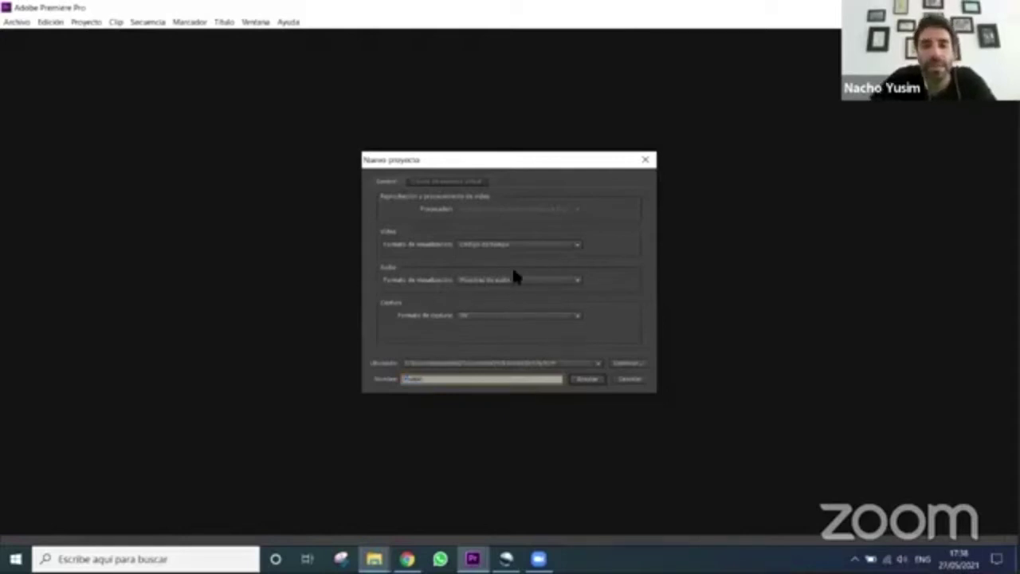
Set the project's location to the Curso folder on the desktop (Escritorio) and create the project
click(578, 366)
click(633, 364)
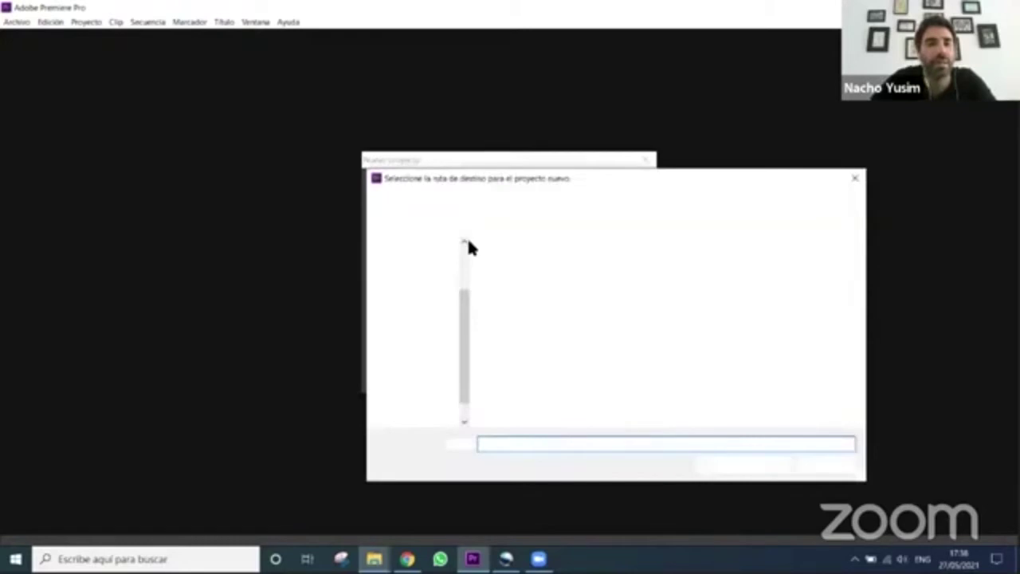
click(420, 335)
click(508, 268)
double_click(508, 269)
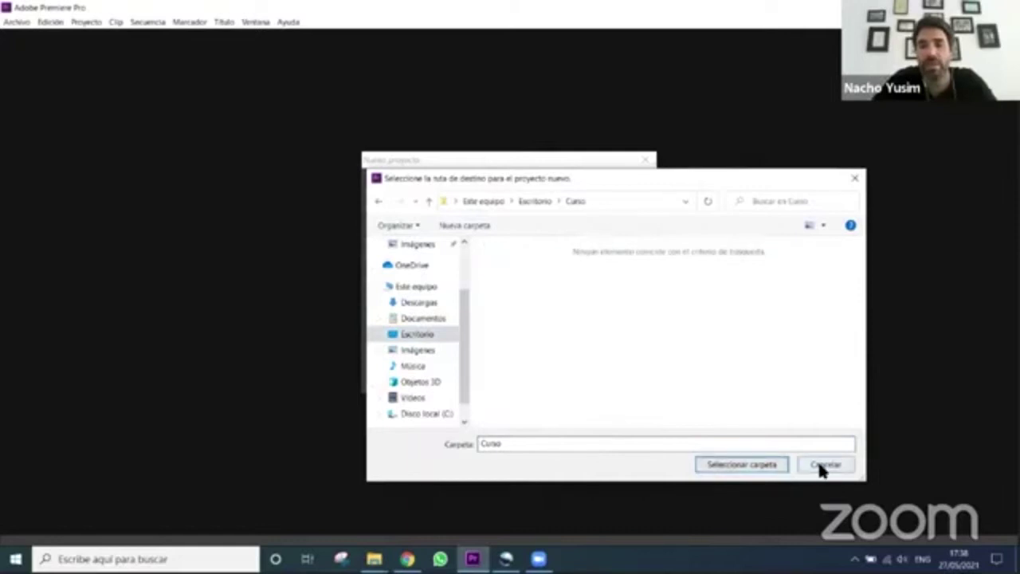
click(749, 468)
click(593, 385)
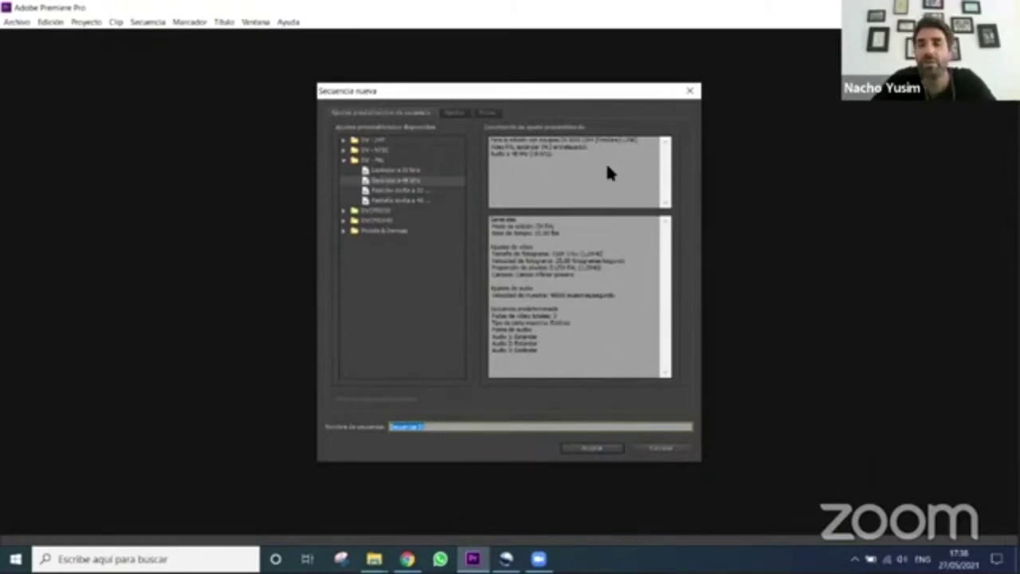
Name the new sequence Prueba and create it with the DV - PAL standard 48 kHz preset
text(Clase)
key(BackSpace)
key(BackSpace)
key(BackSpace)
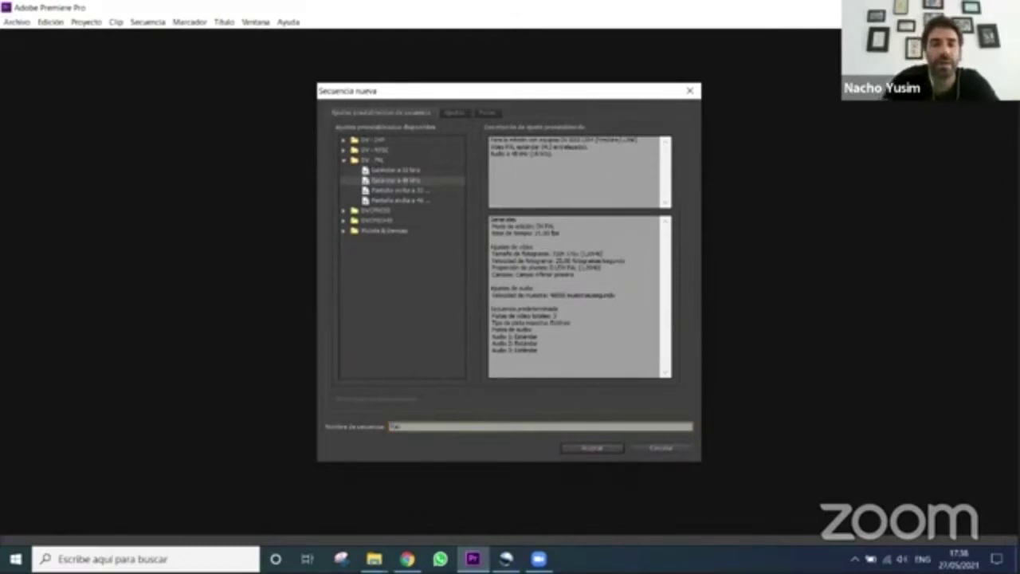
text(ase)
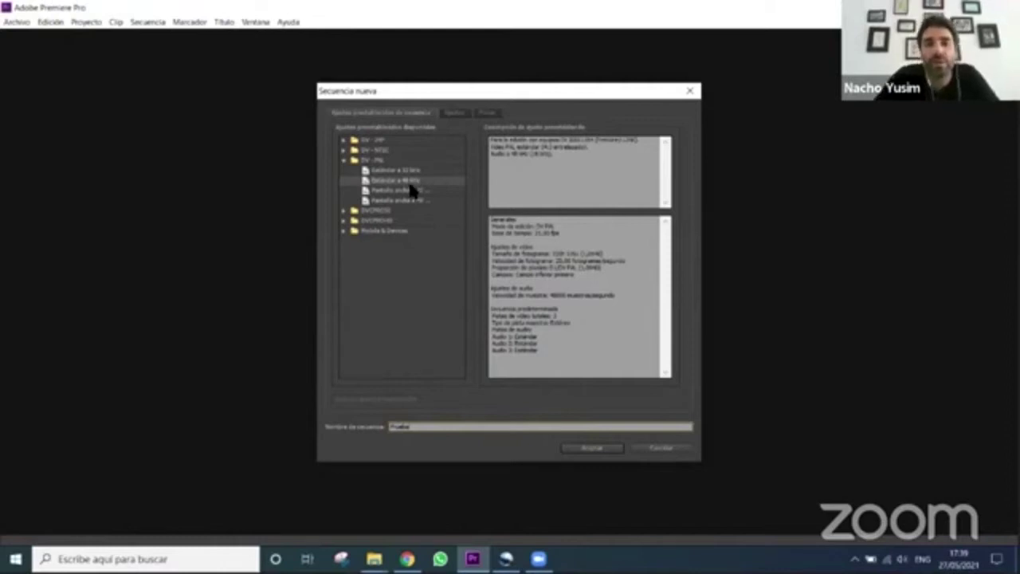
click(590, 449)
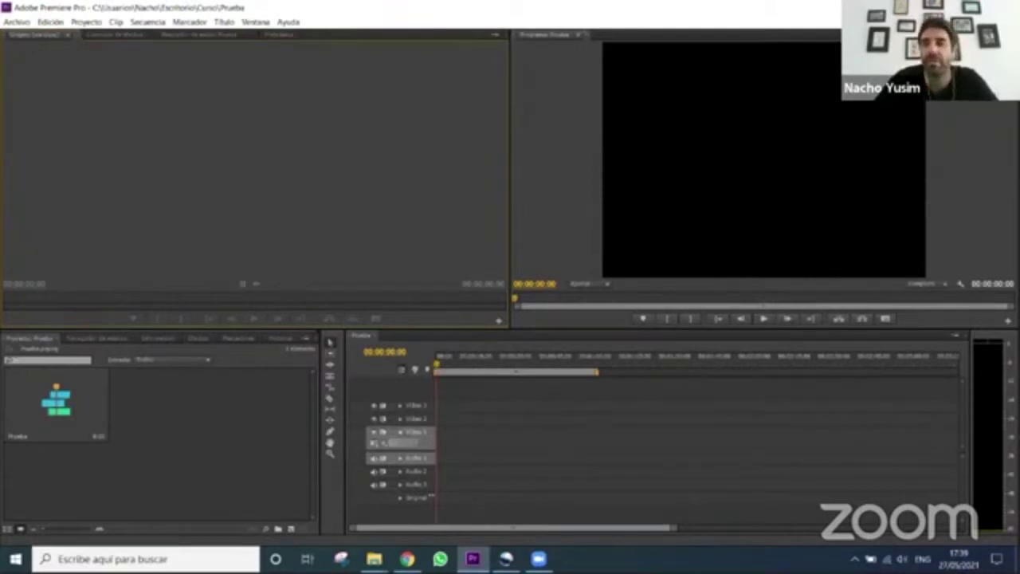
Show the desktop, restore the deleted image 1 from the Recycle Bin, and close the bin's window
key(super+d)
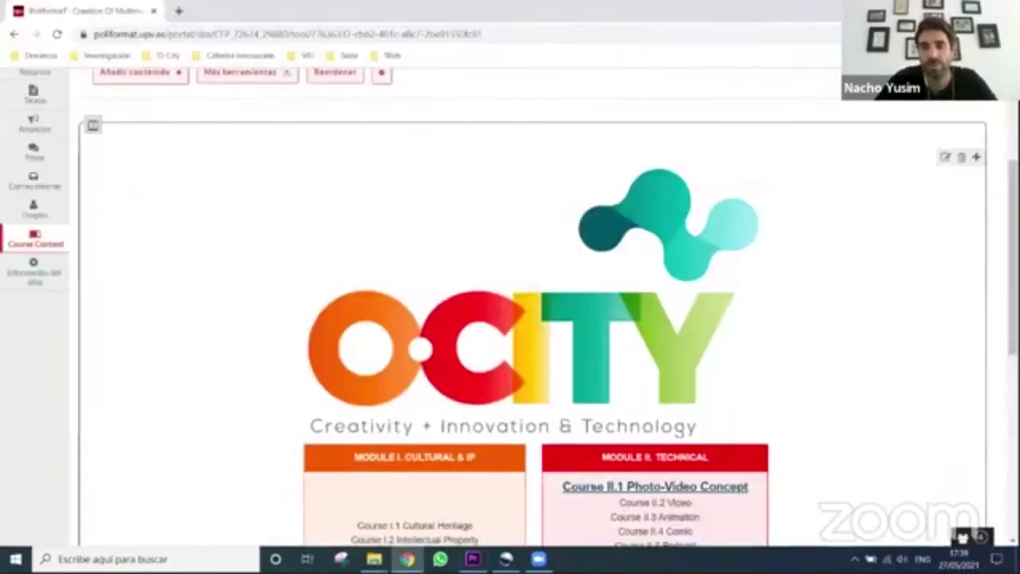
drag(144, 260, 24, 175)
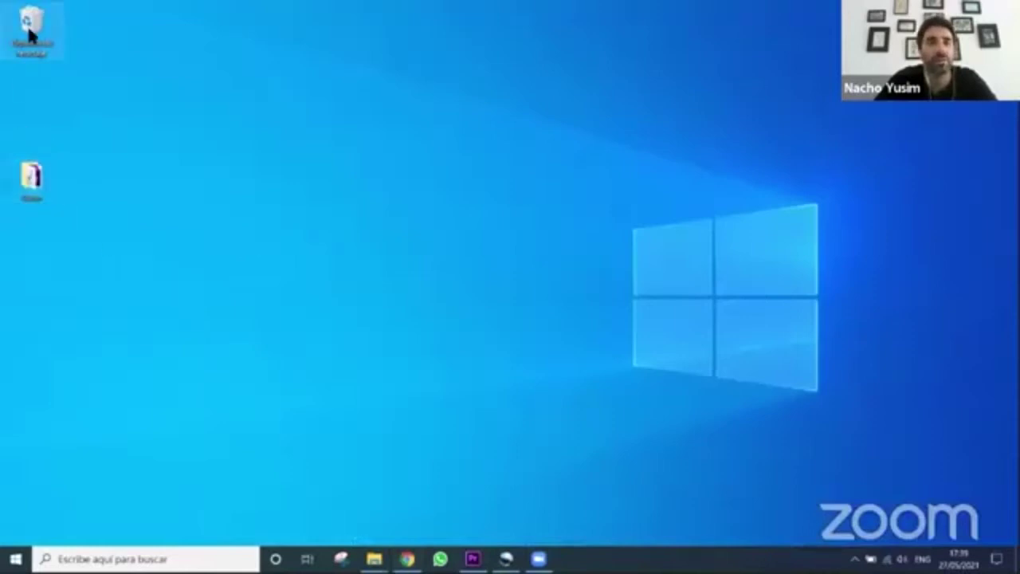
double_click(28, 32)
click(638, 93)
right_click(638, 92)
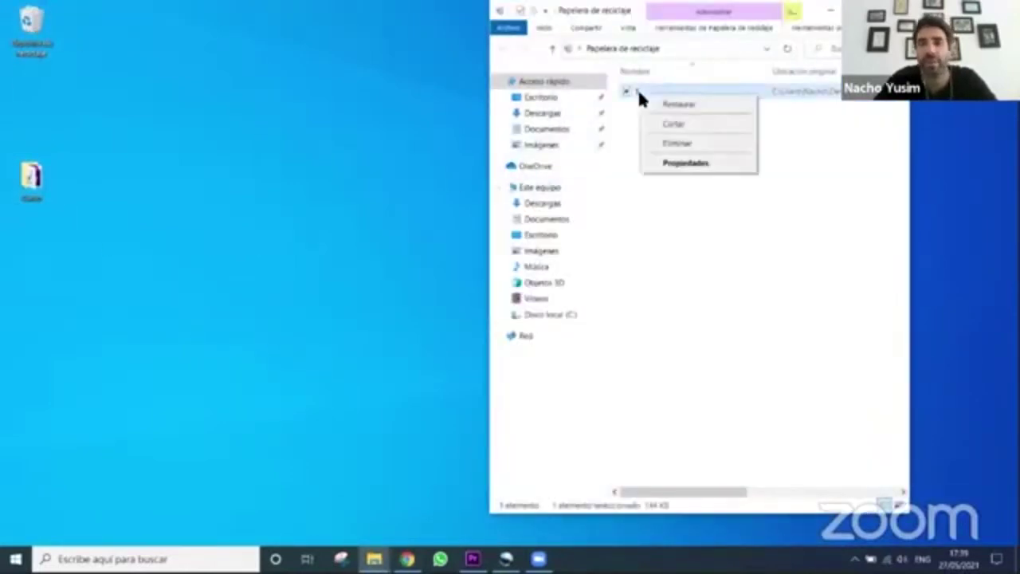
click(658, 102)
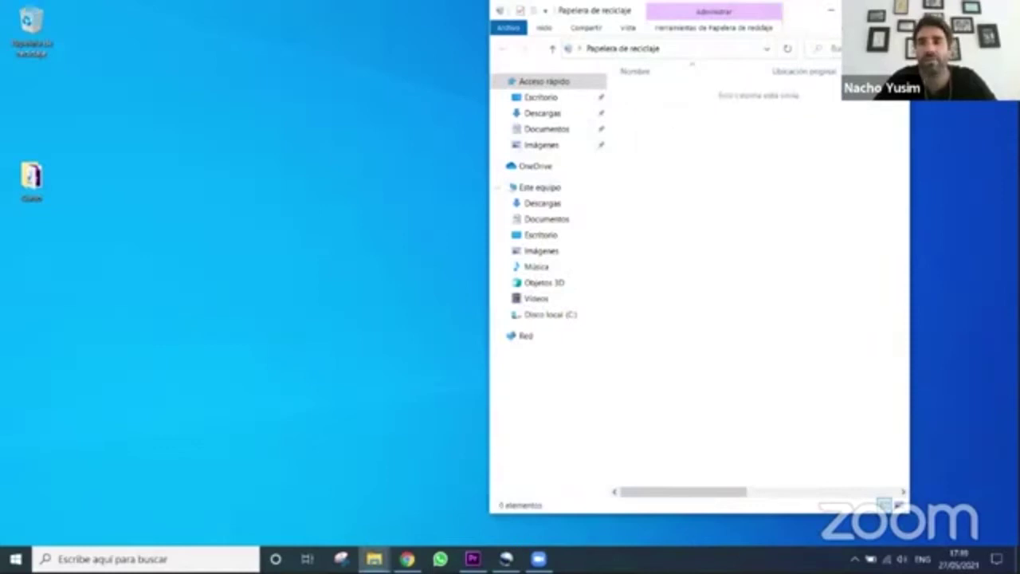
key(alt+F4)
Open the Curso folder from the desktop in a maximized window and delete image 1
double_click(31, 176)
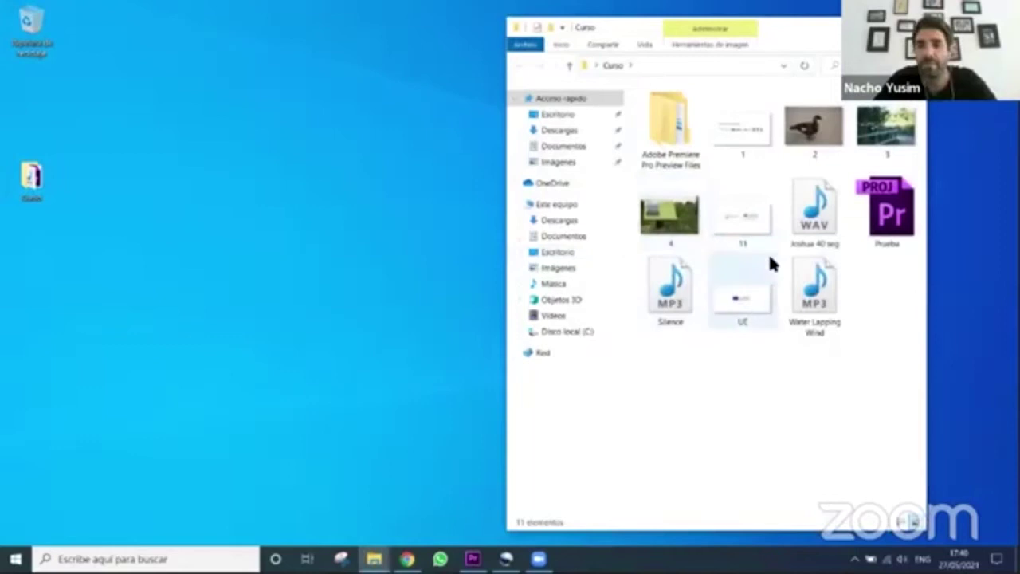
click(881, 27)
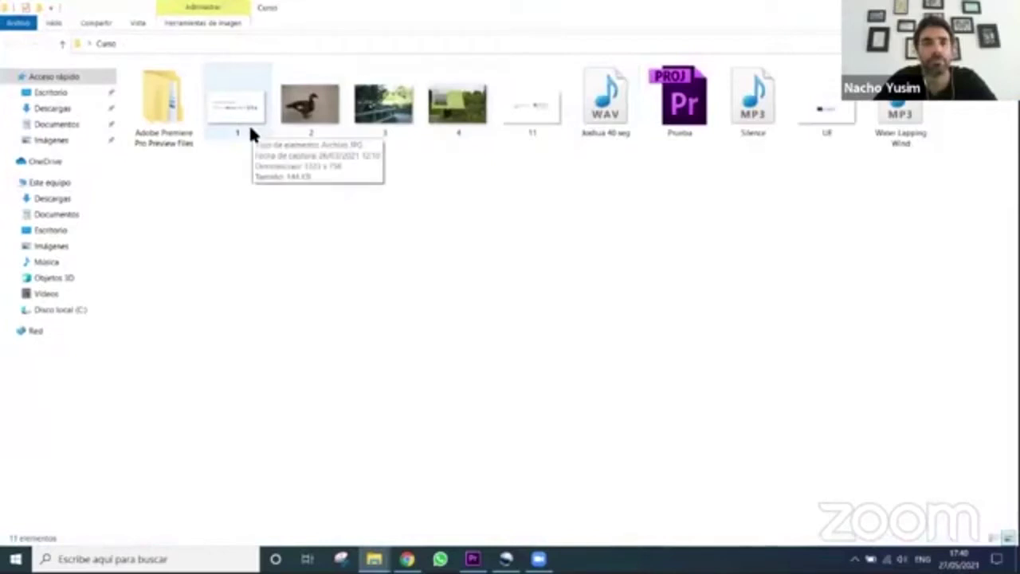
click(249, 128)
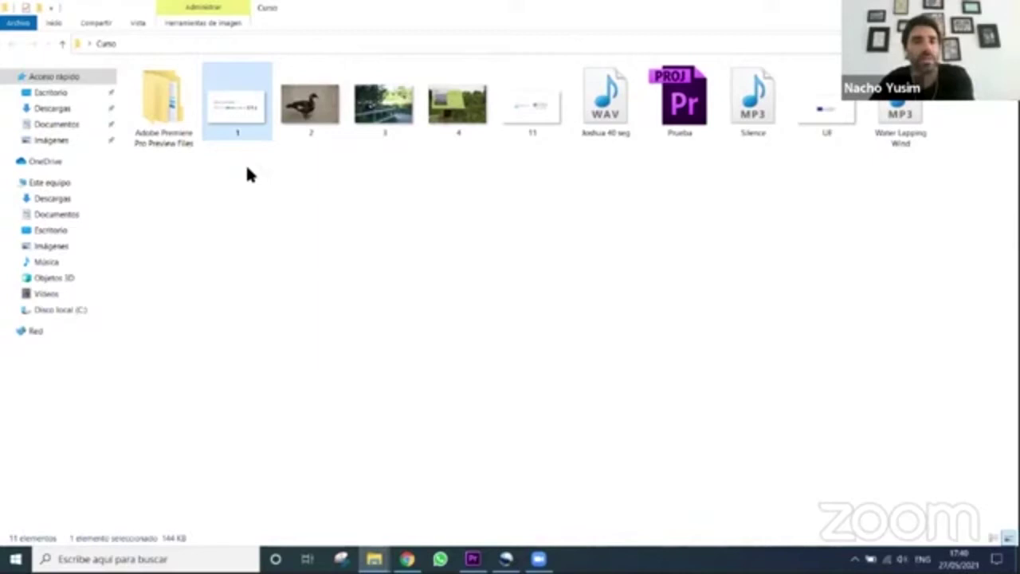
key(Delete)
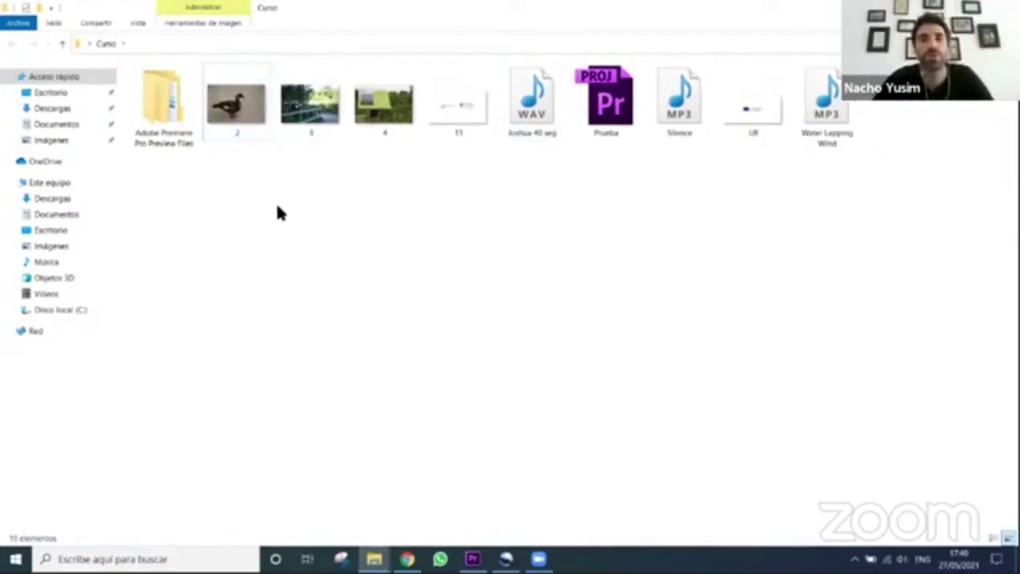
Rename the three photos in the Curso folder in sequence: the duck as 1, the river as 2 and the green sign as 3
click(236, 119)
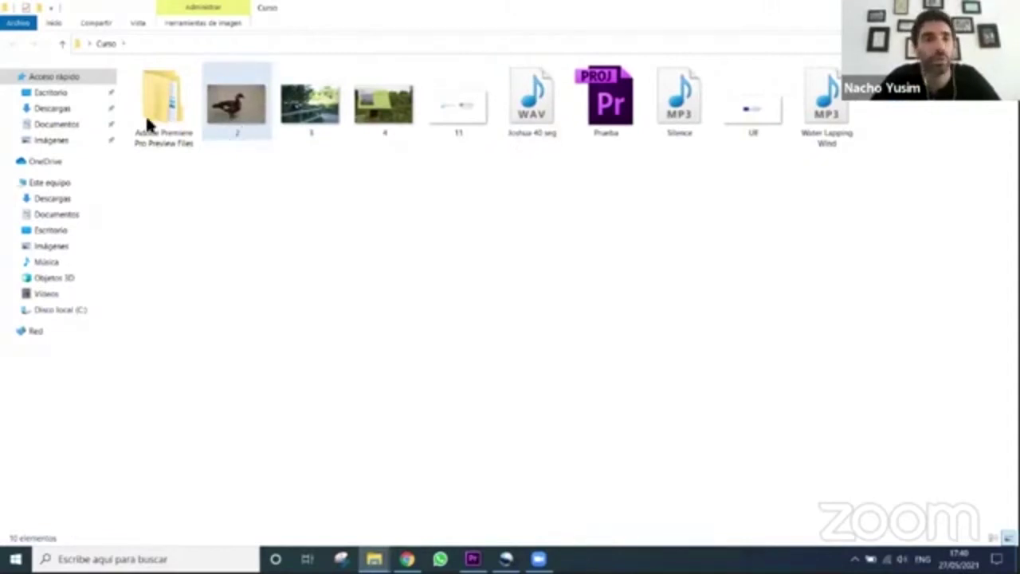
click(177, 150)
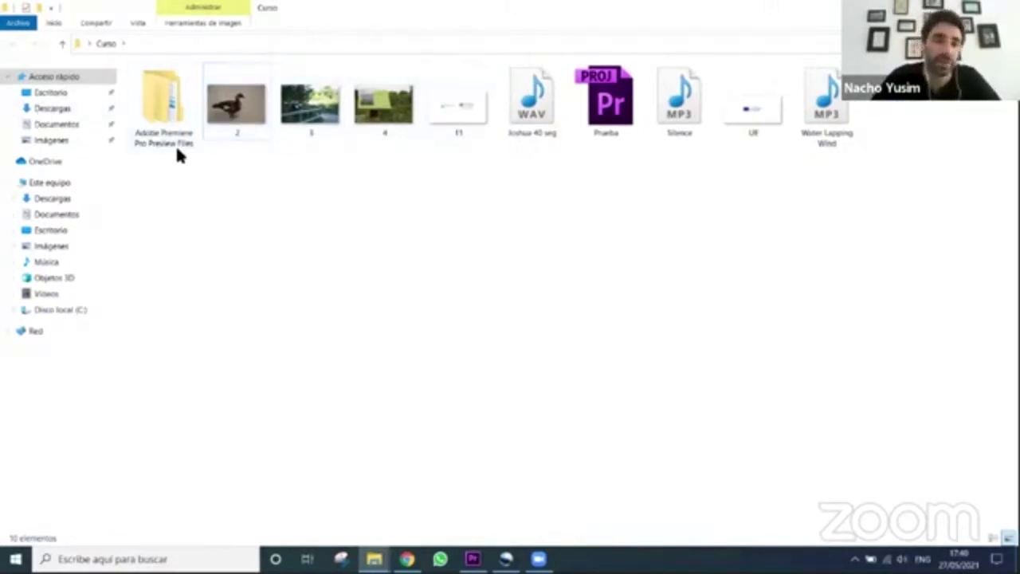
click(228, 136)
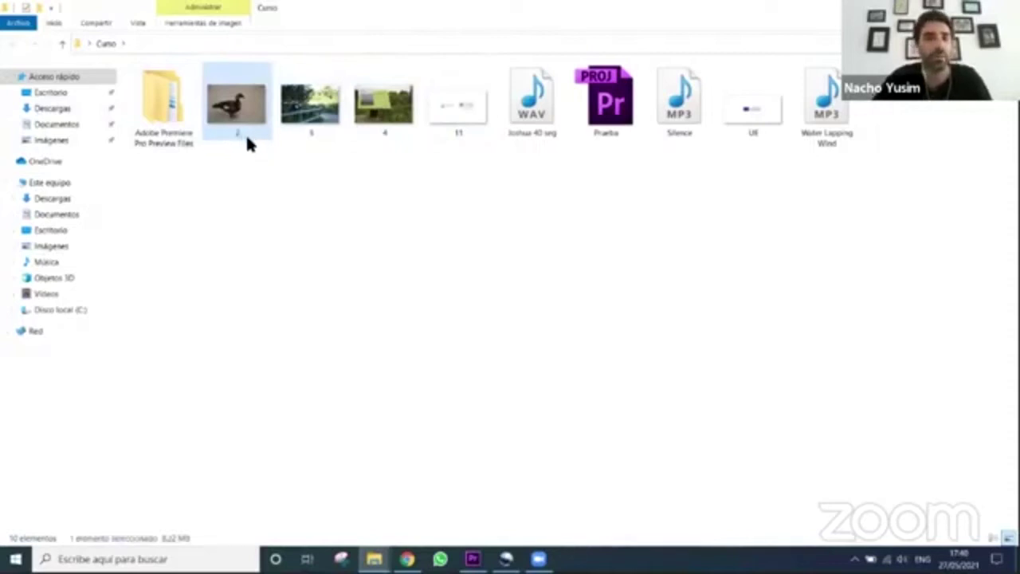
click(235, 129)
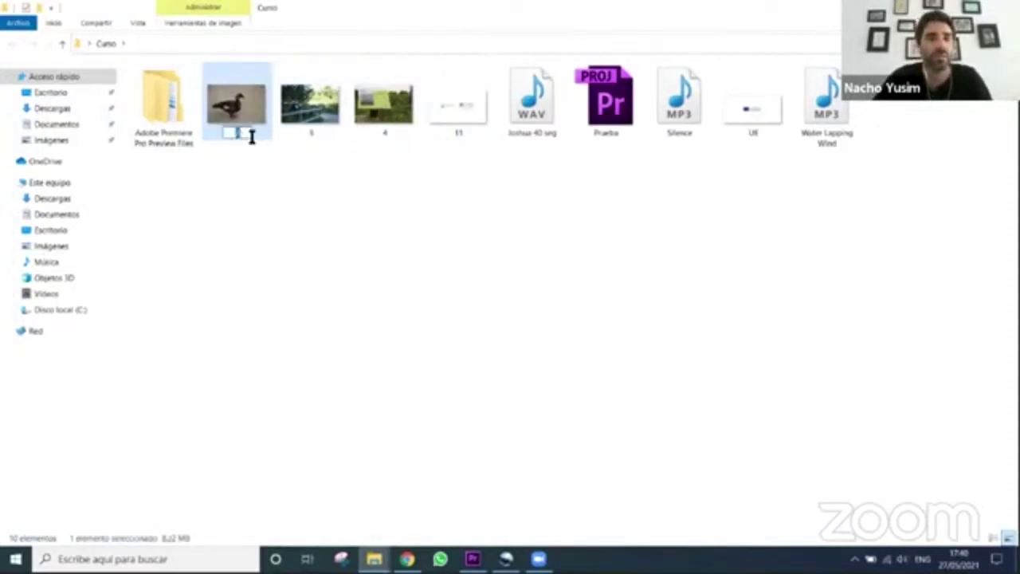
text(1)
click(306, 124)
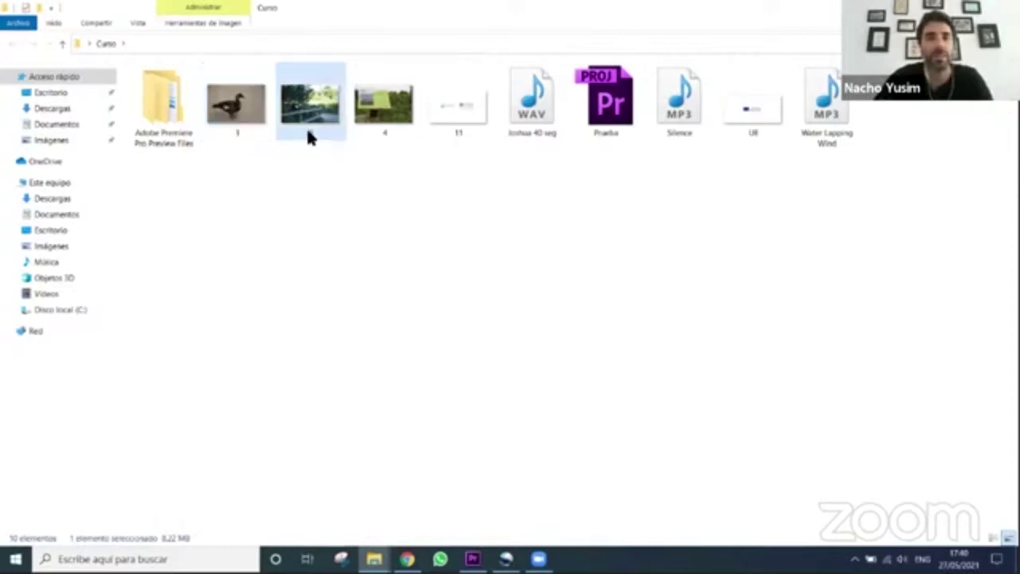
text(2)
click(384, 136)
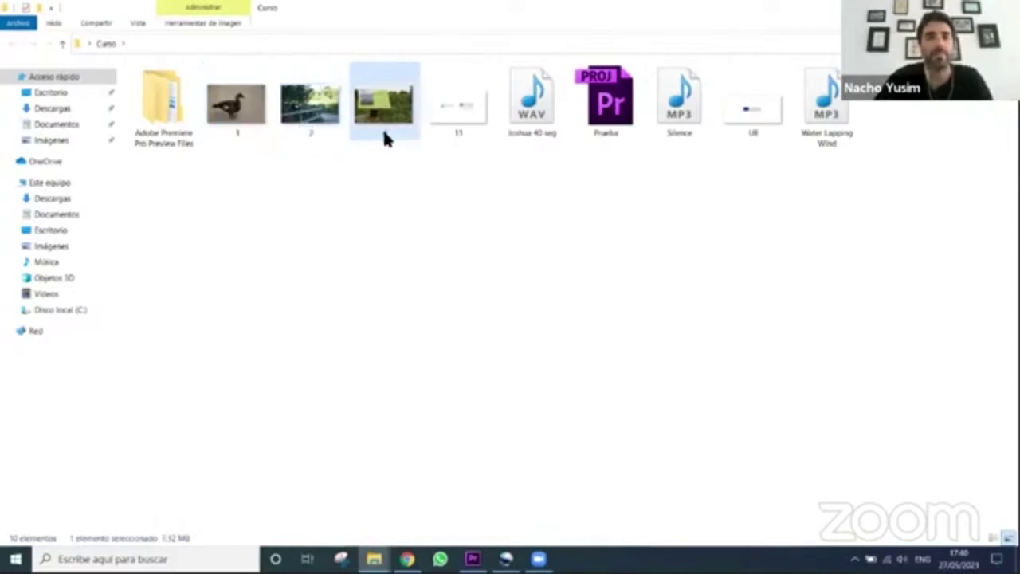
click(385, 149)
text(3)
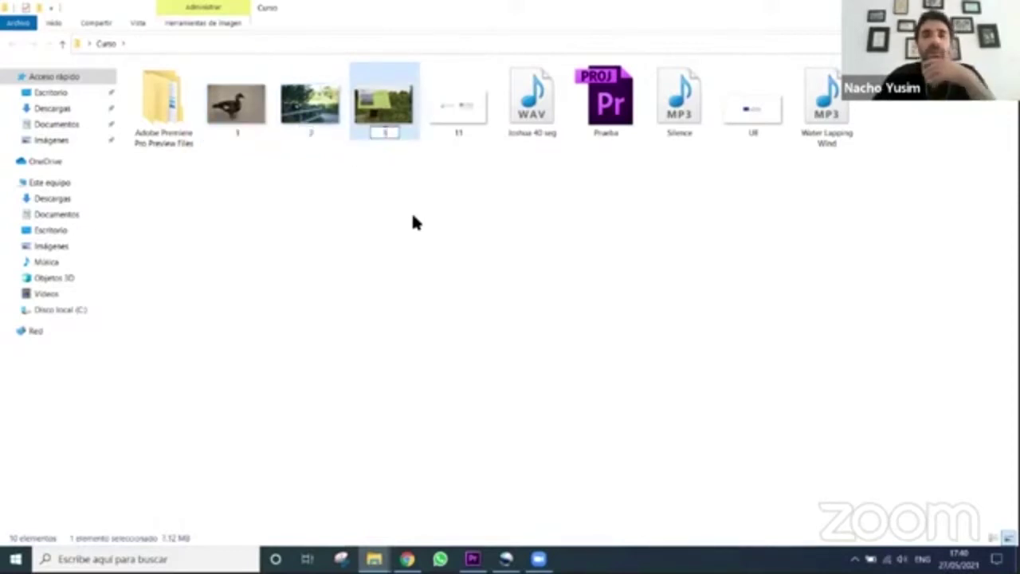
click(423, 173)
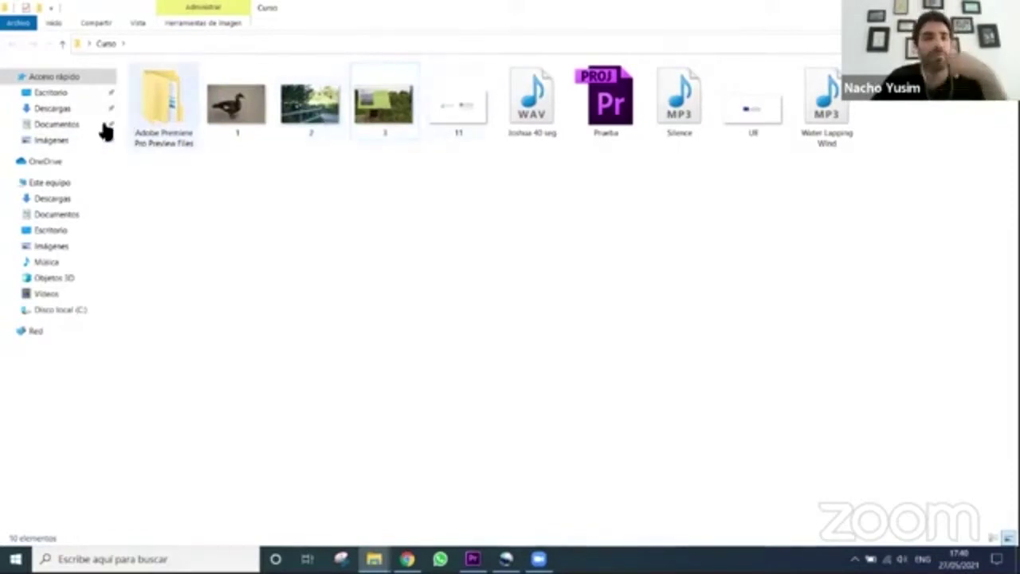
Copy the Logo_formato_JPG image from the O-CITY Logos folder under Documentos > PEN DRIVE > O-City > Documentos
click(70, 126)
click(331, 89)
double_click(331, 91)
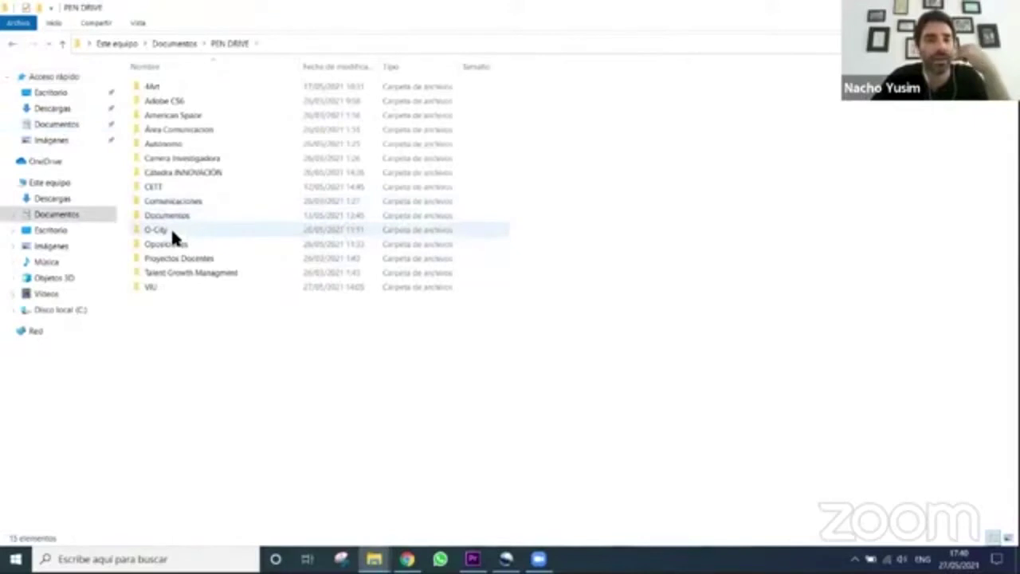
double_click(171, 227)
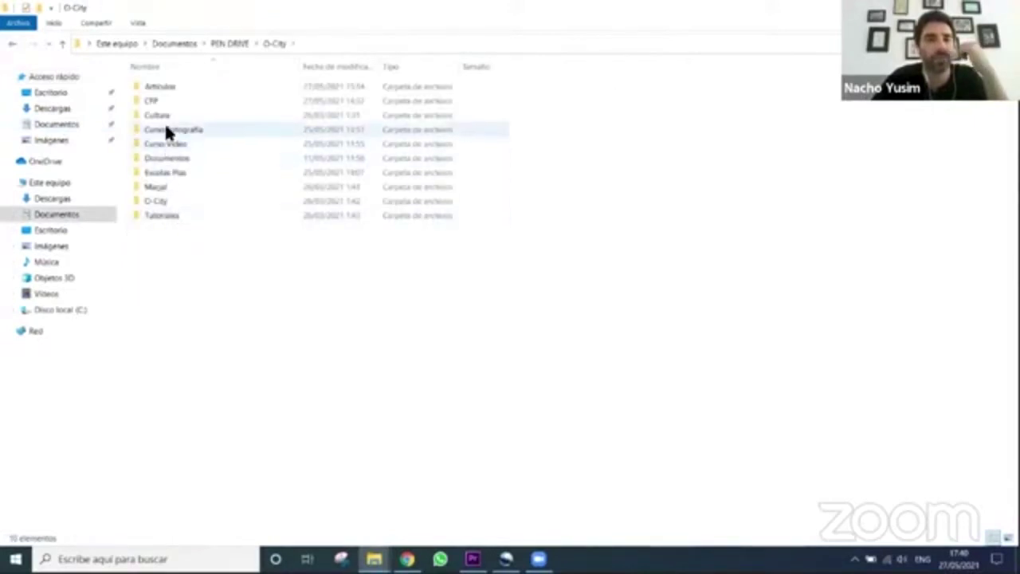
double_click(169, 160)
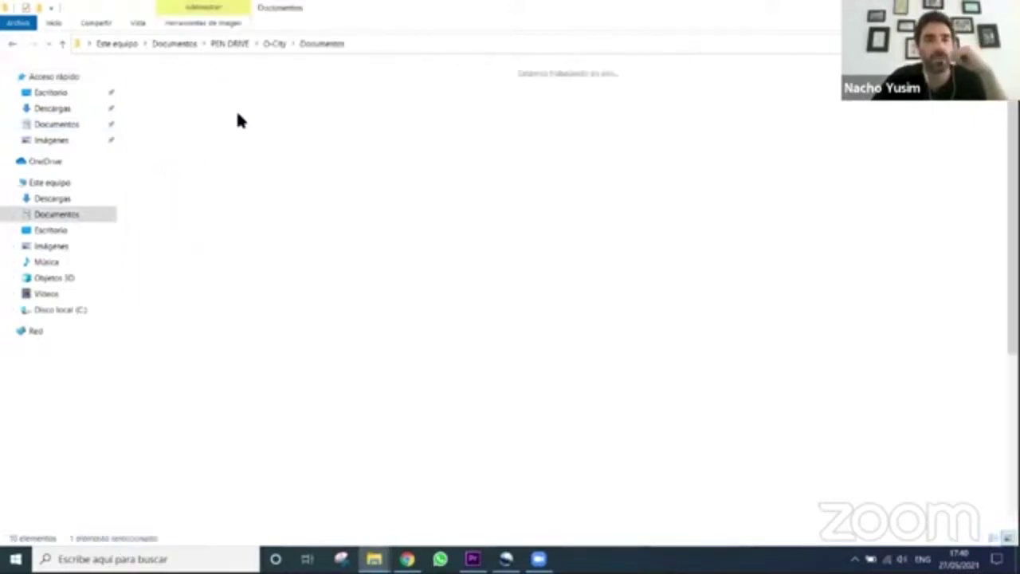
double_click(234, 116)
click(167, 122)
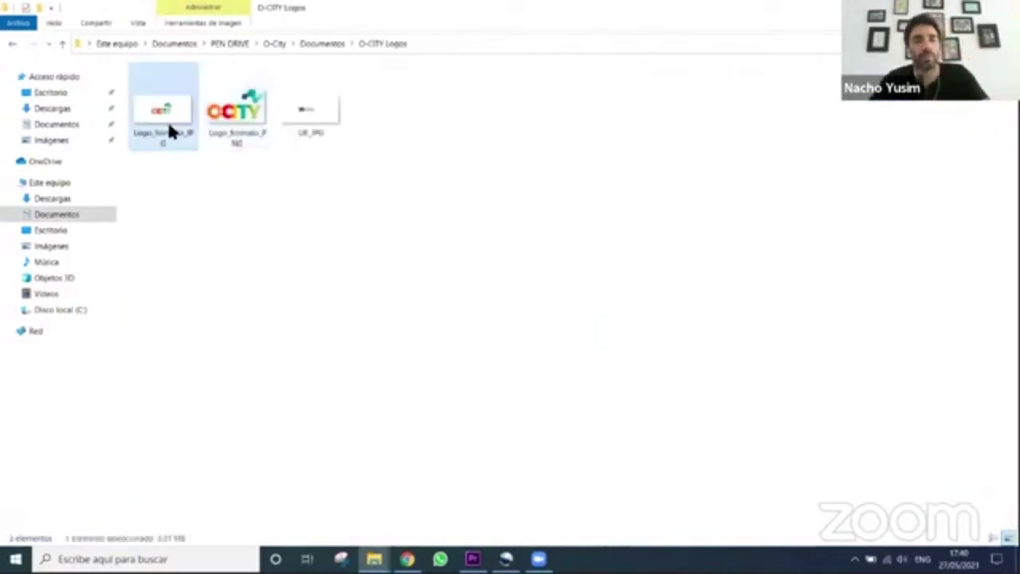
Paste the copied logo image into the Curso folder on the desktop (Escritorio)
click(58, 92)
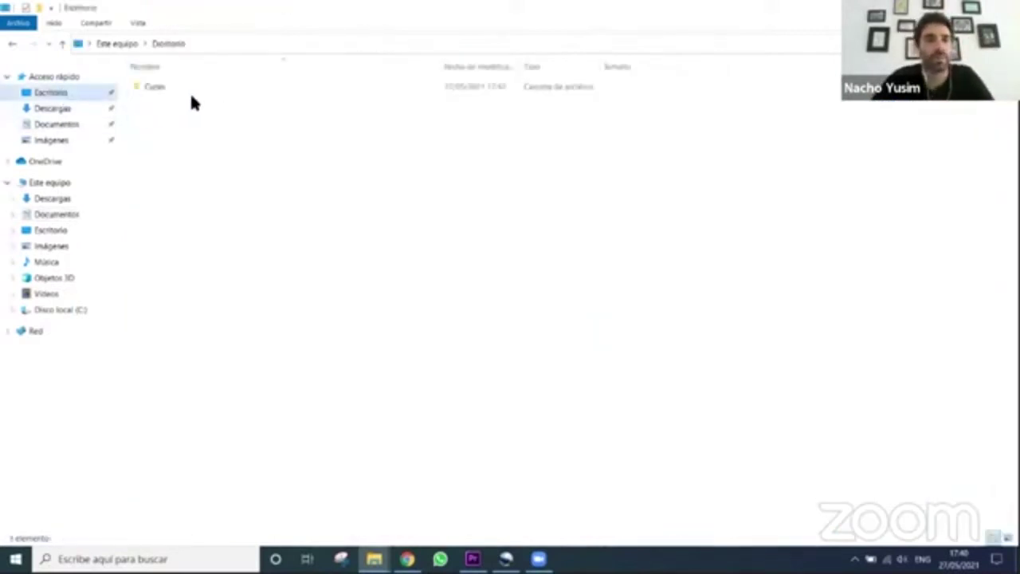
double_click(167, 86)
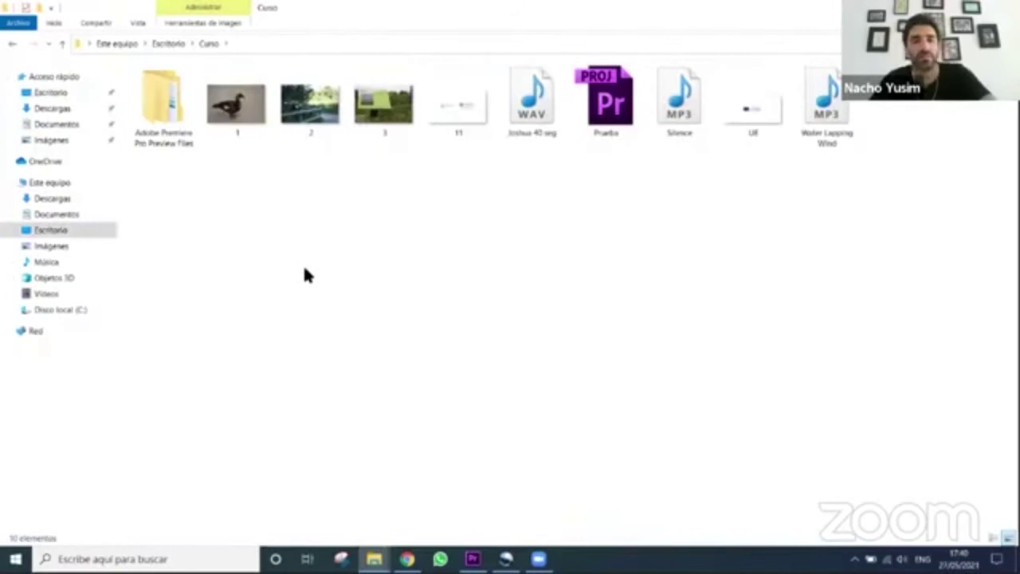
key(ctrl+v)
click(630, 267)
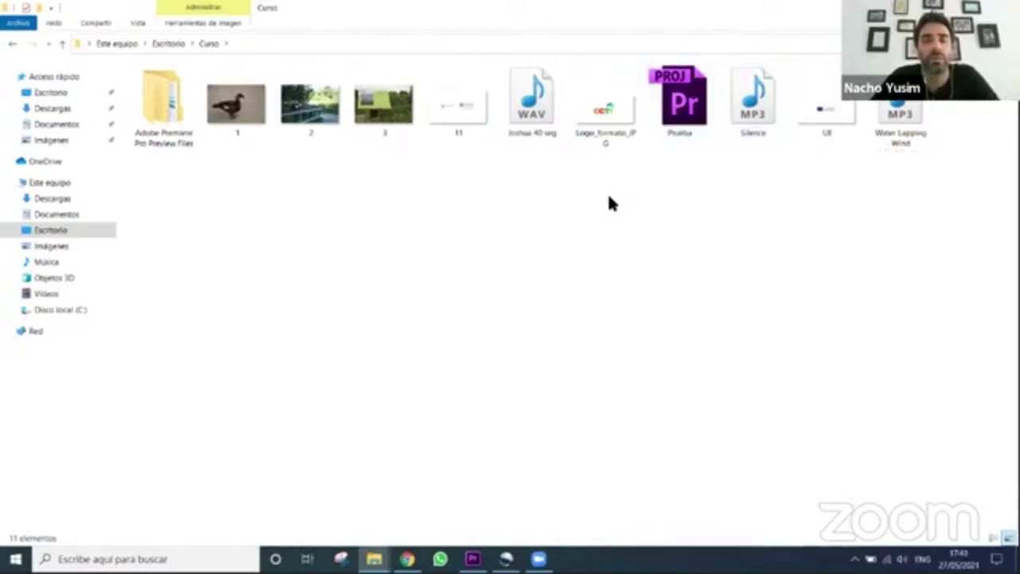
mouse_move(380, 126)
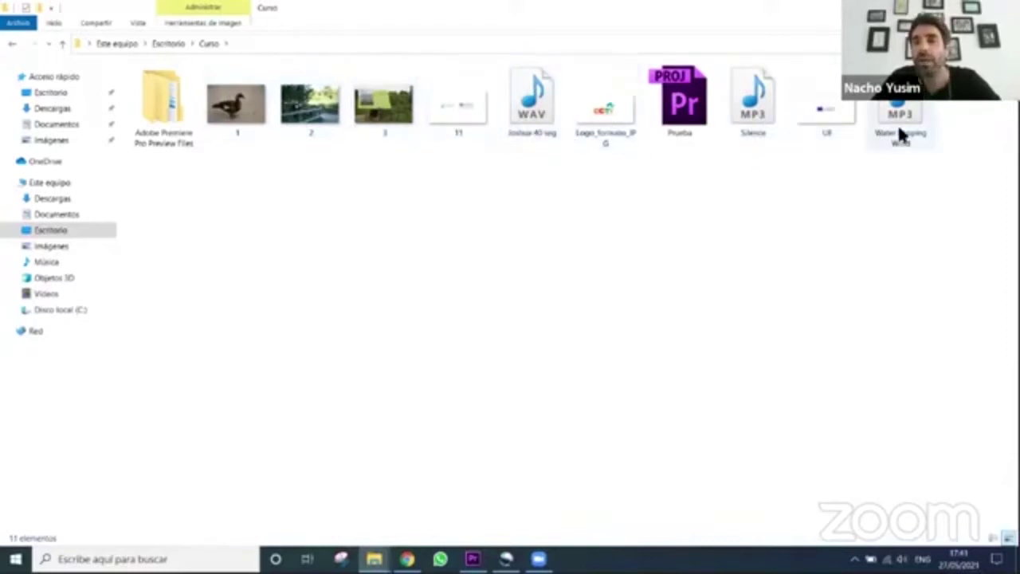
mouse_move(754, 114)
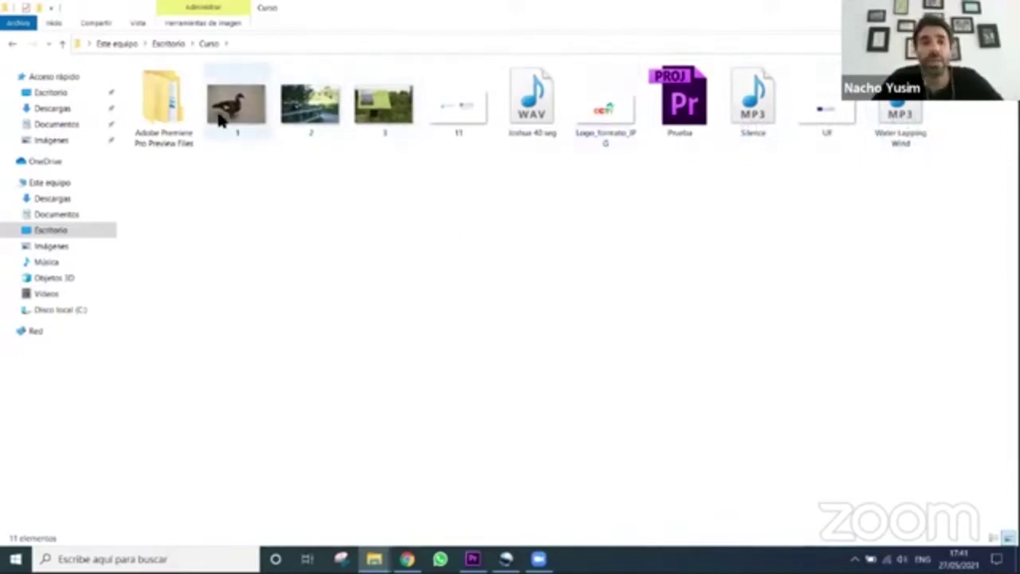
mouse_move(373, 118)
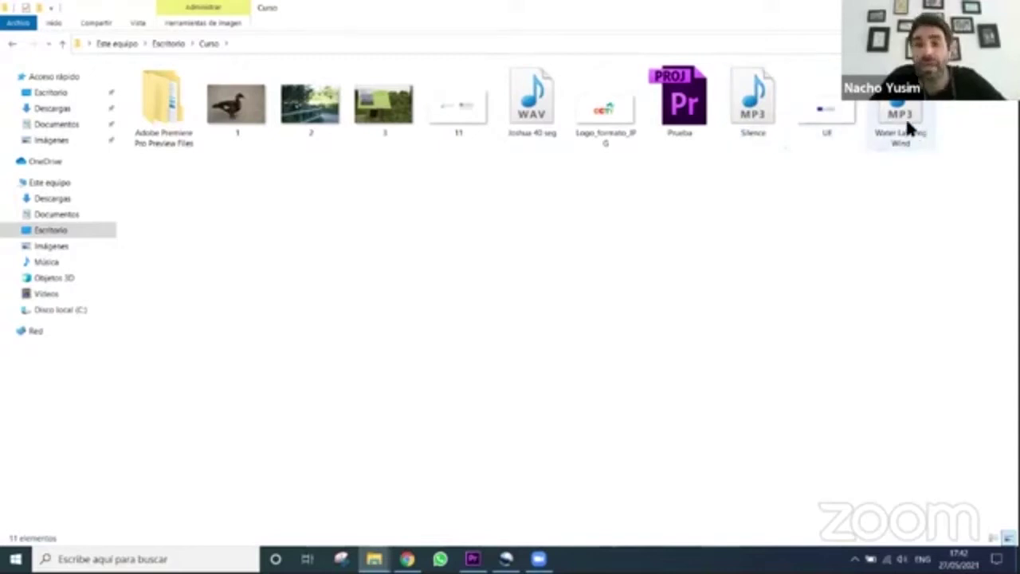
mouse_move(904, 116)
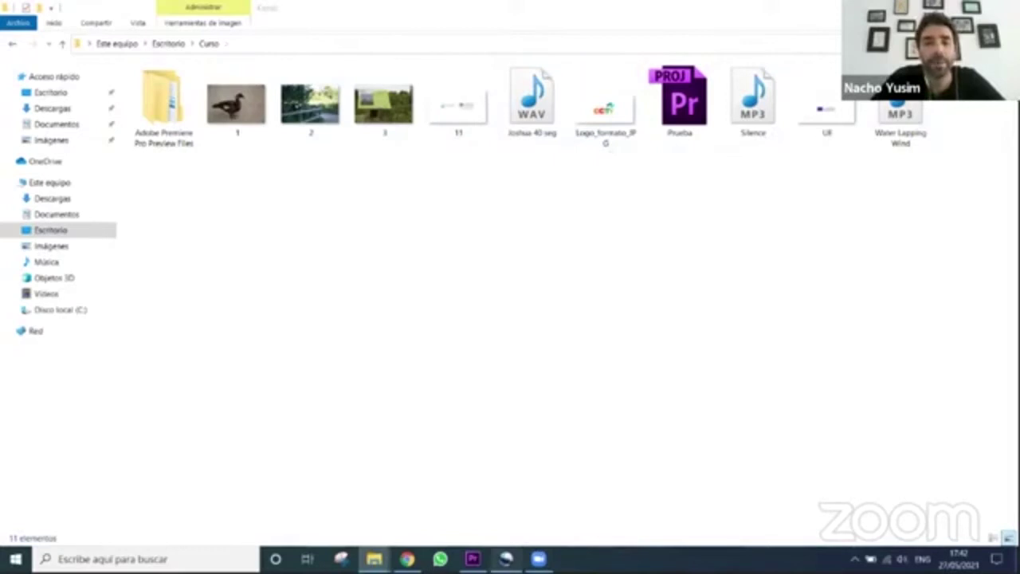
Switch to OpenShot Video Editor, enlarge the timeline to show all five tracks, and scrub the playhead back and forth within the first minute
click(472, 558)
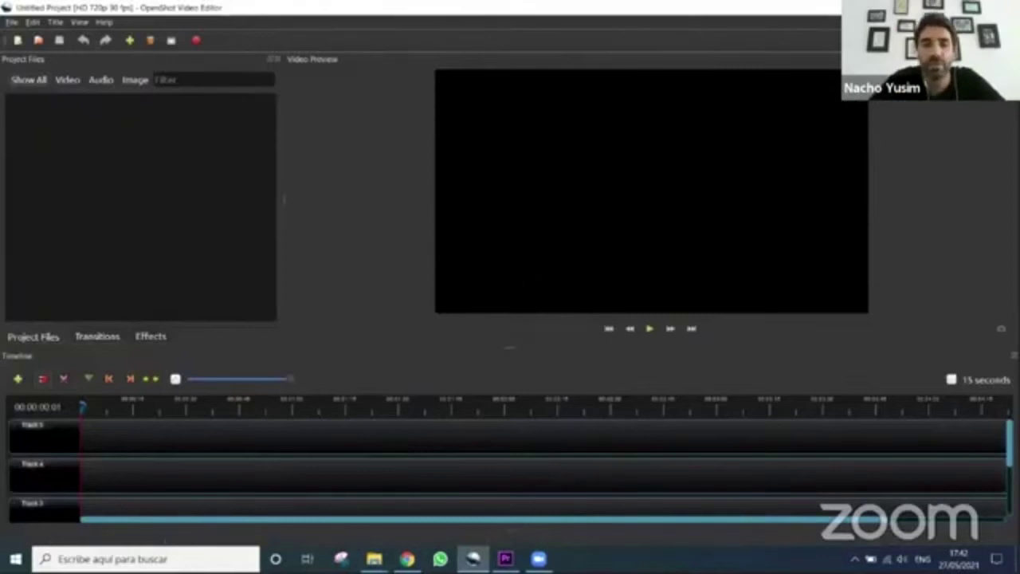
drag(510, 346, 515, 217)
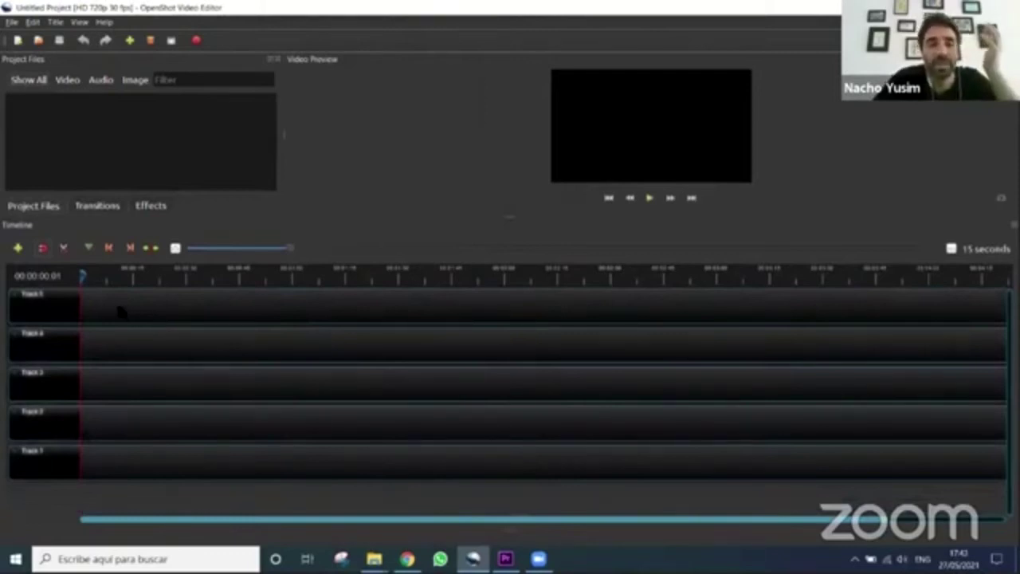
drag(83, 276, 290, 277)
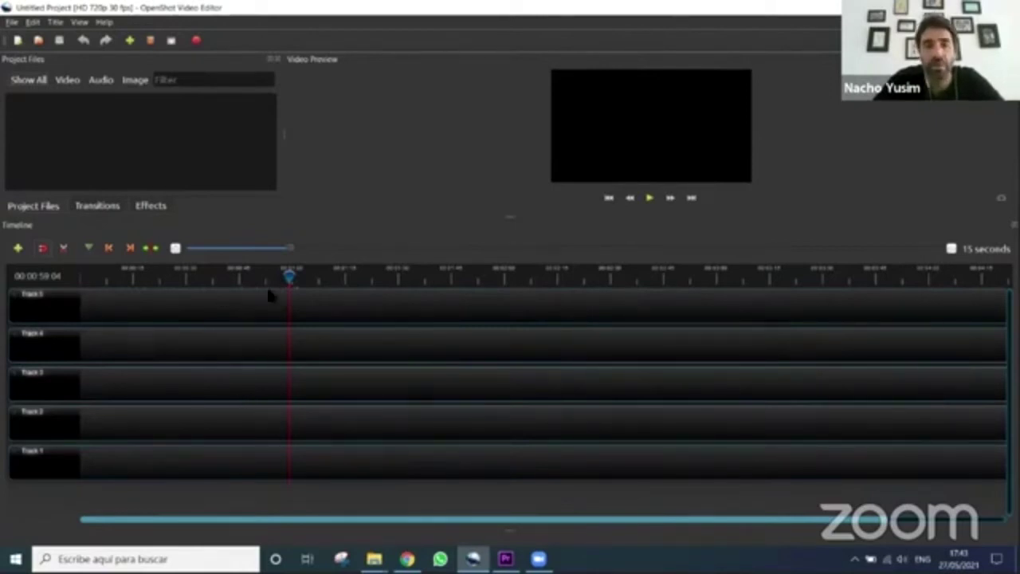
drag(289, 276, 233, 277)
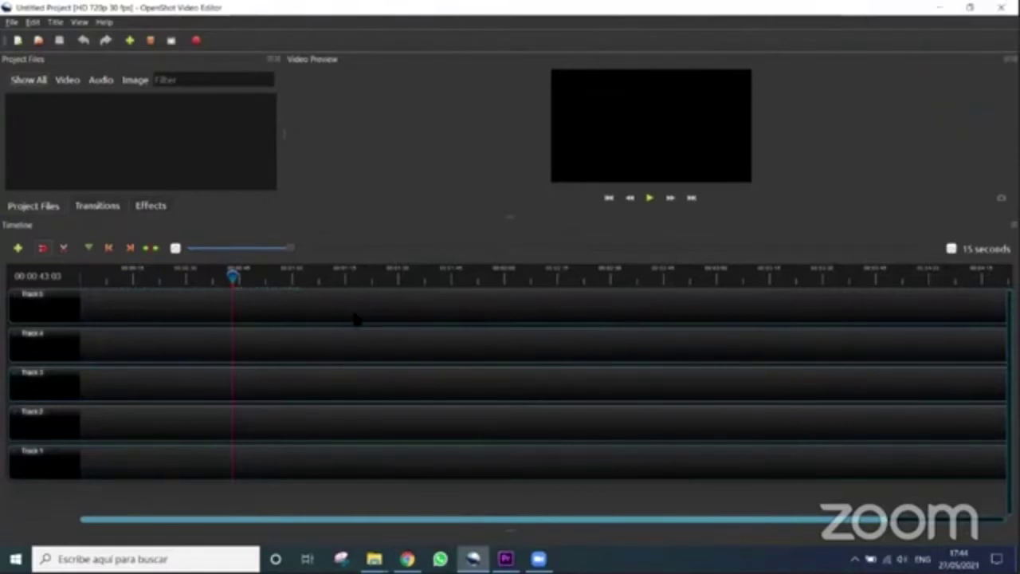
drag(236, 276, 78, 279)
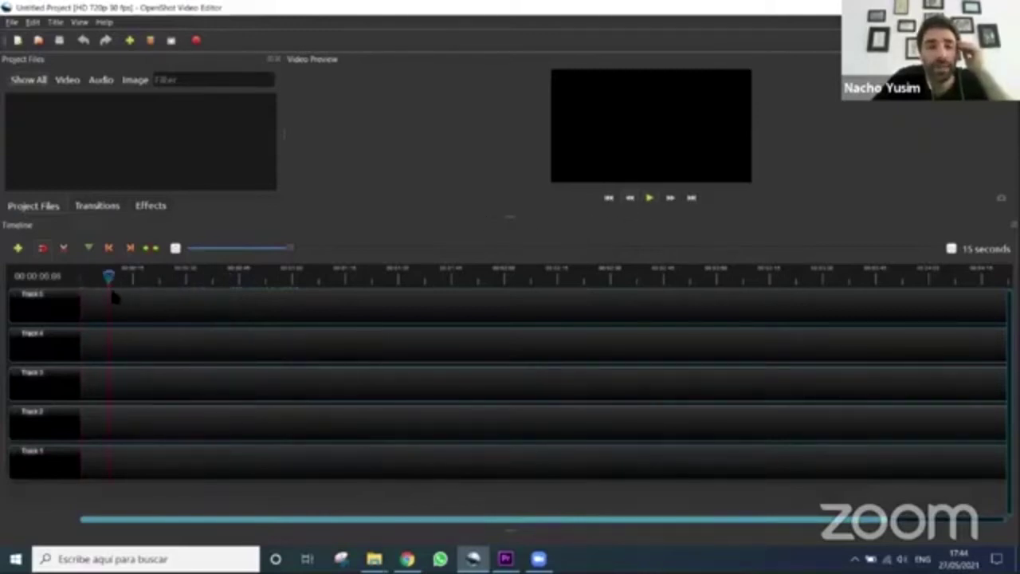
drag(118, 277, 168, 283)
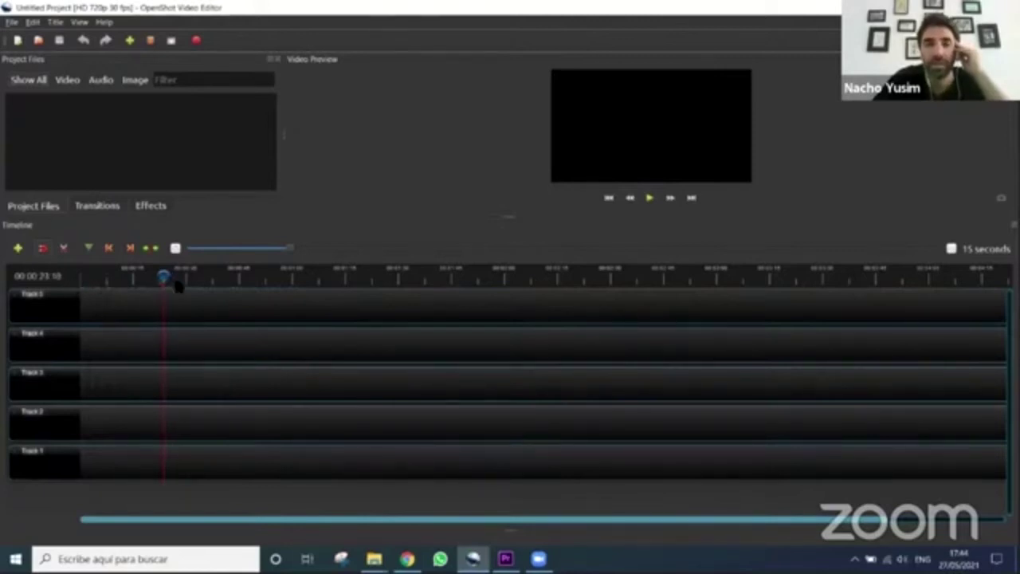
drag(151, 284, 65, 282)
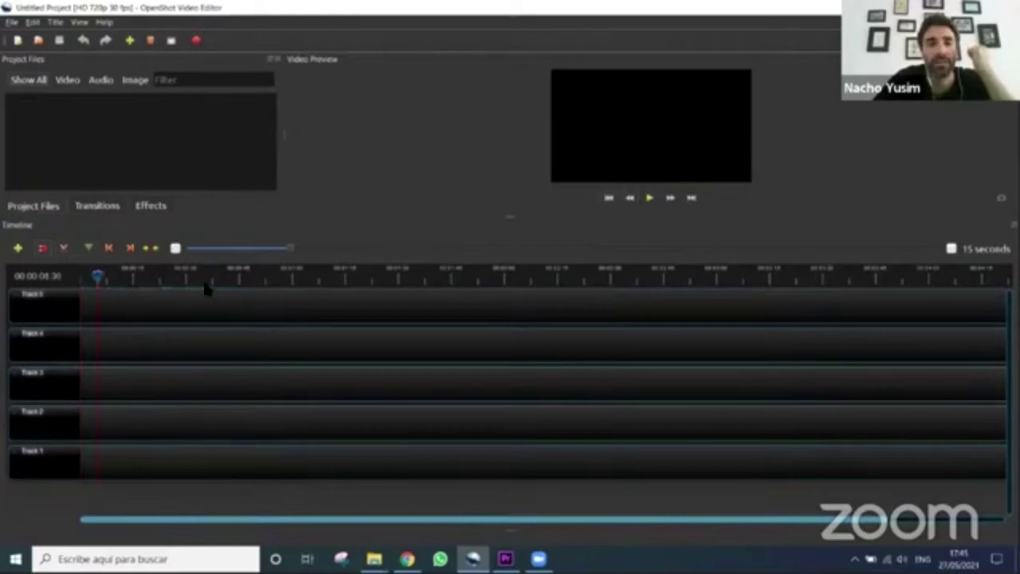
drag(97, 276, 165, 276)
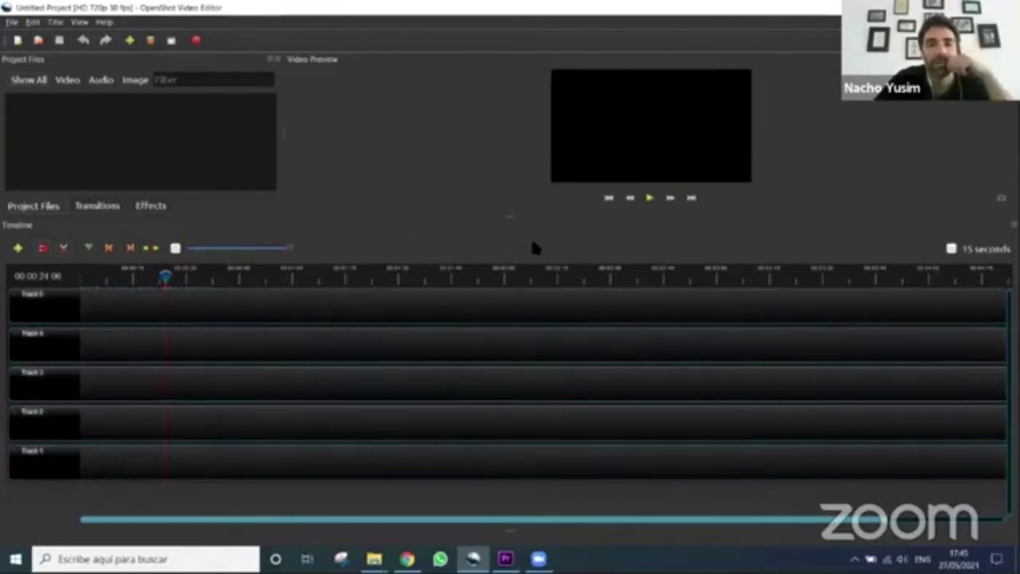
Try to rearrange the Timeline panel by undocking and redocking it, and close OpenShot
drag(508, 222, 575, 209)
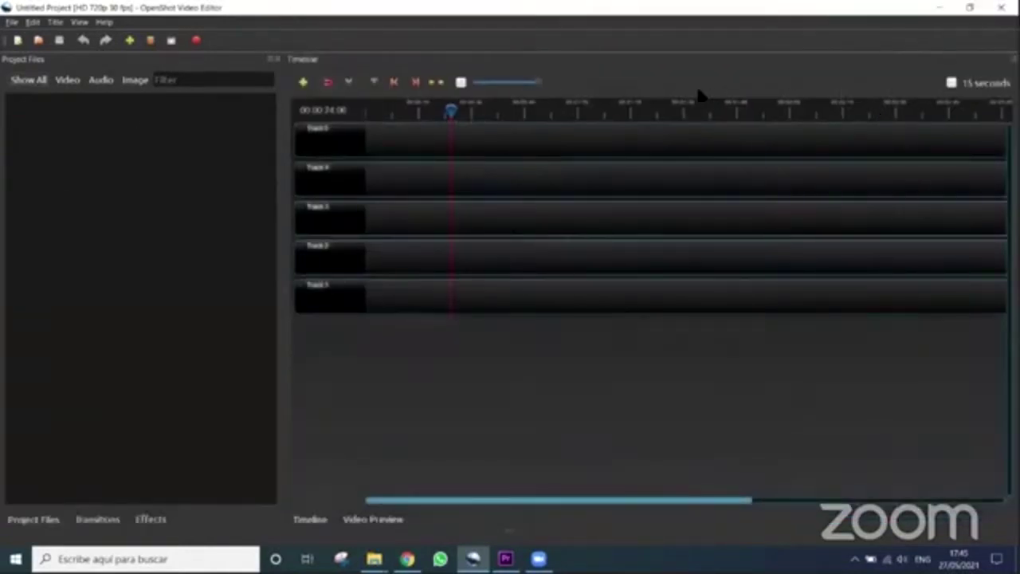
click(1012, 59)
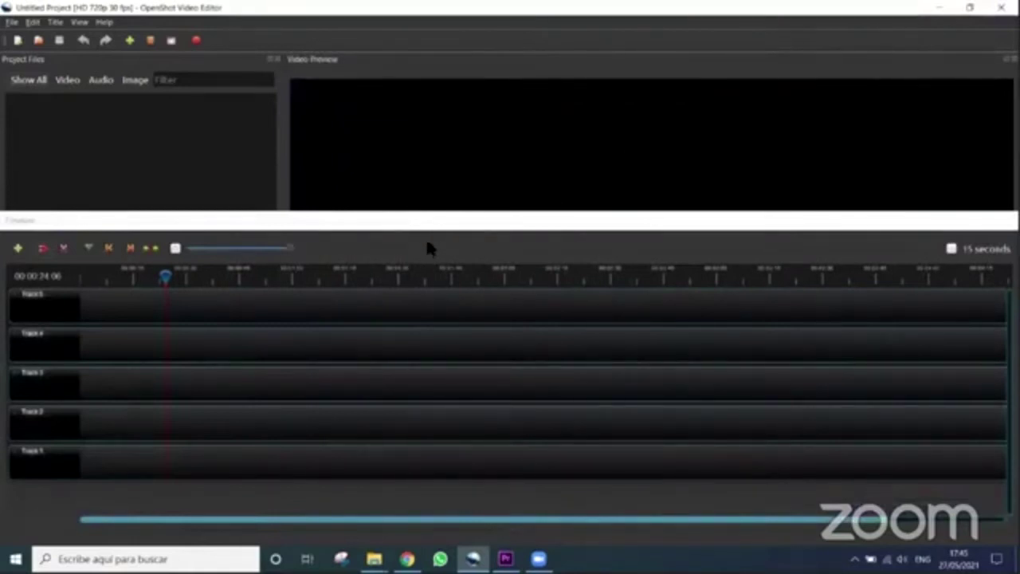
scroll(427, 249, down, 2)
drag(930, 222, 827, 228)
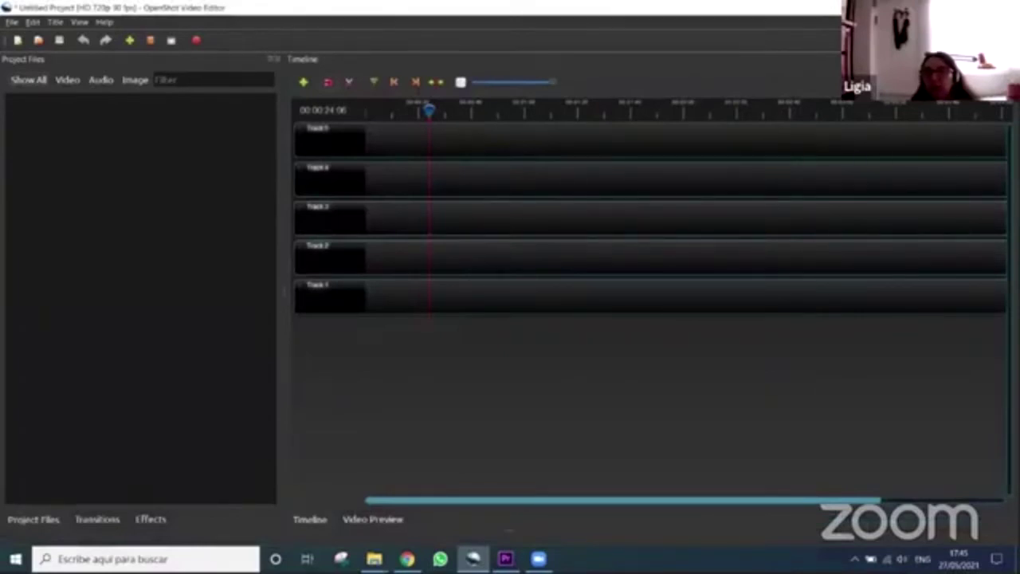
key(ctrl+n)
click(524, 289)
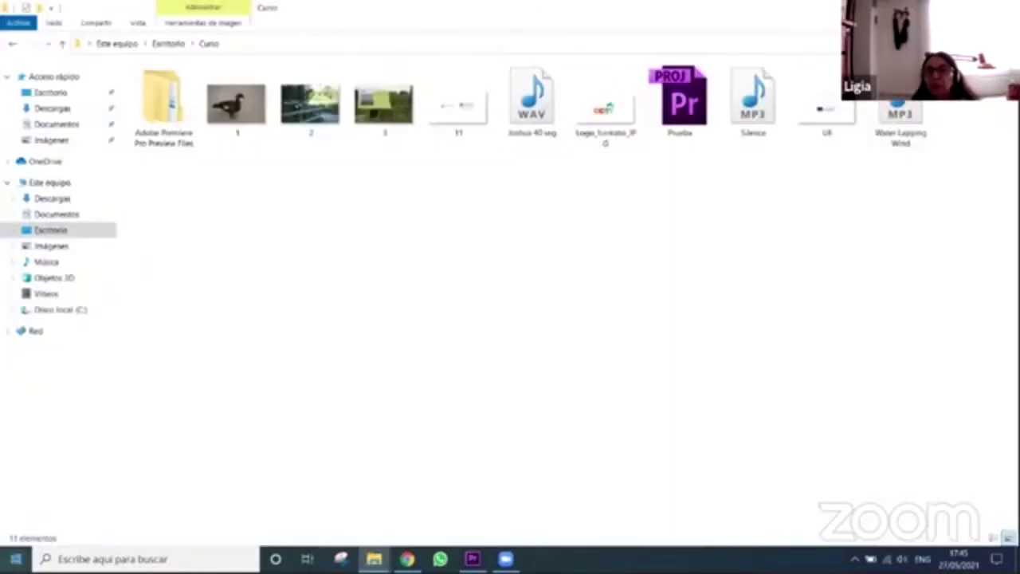
Look through the computer's list of installed applications for OpenShot
key(super)
scroll(133, 386, down, 8)
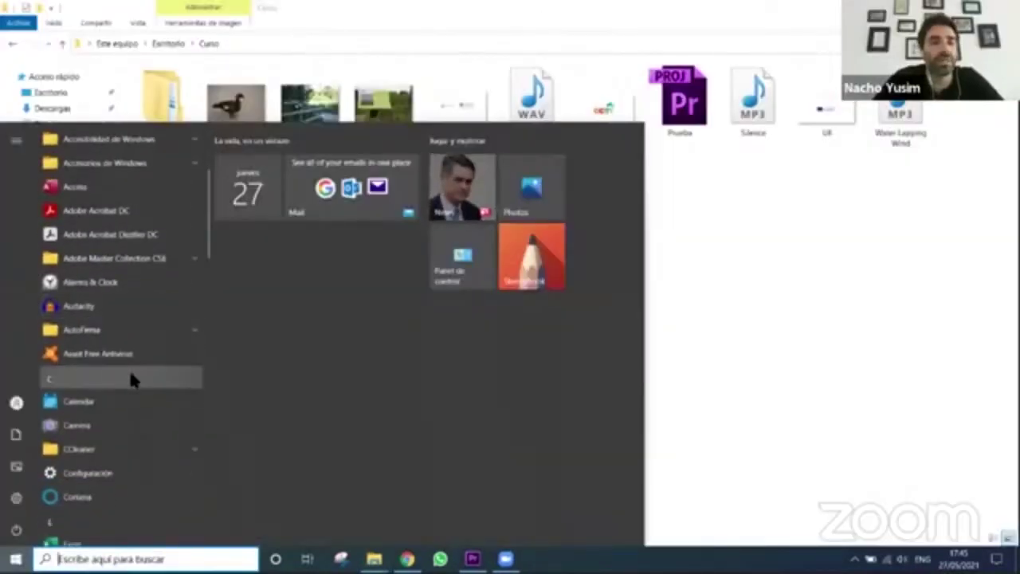
scroll(126, 359, up, 3)
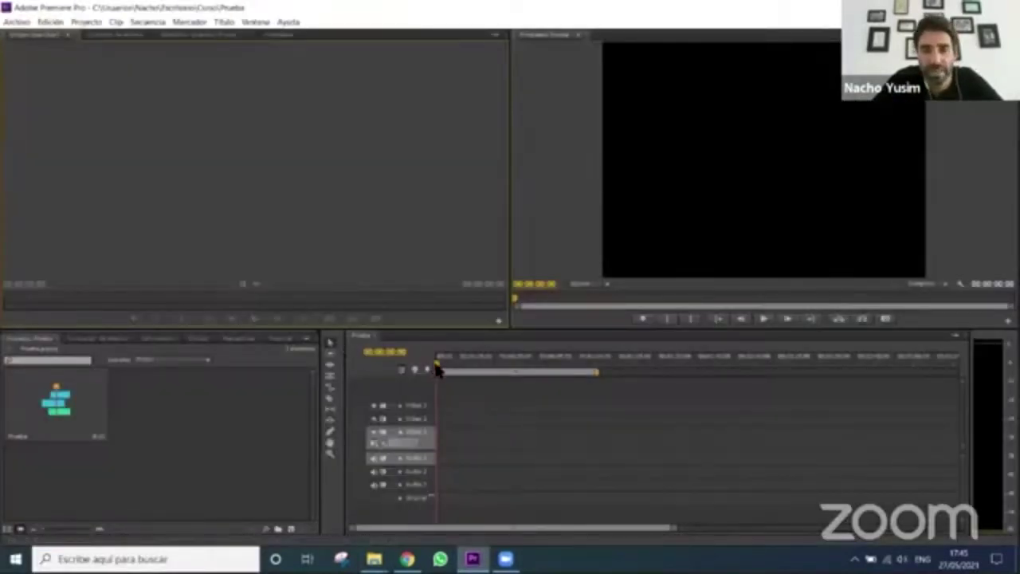
In Premiere Pro, scrub the playhead of the Prueba sequence to 00:00:41:20 and back to the start
mouse_move(437, 371)
mouse_down()
mouse_move(587, 372)
mouse_move(547, 365)
mouse_up()
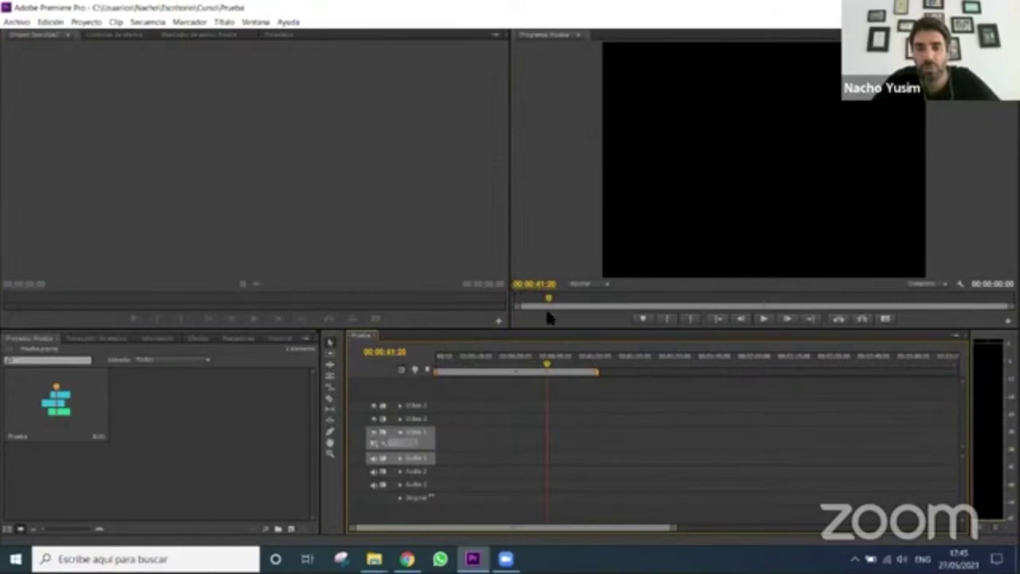
mouse_move(545, 371)
mouse_down()
mouse_move(464, 374)
mouse_move(564, 372)
mouse_move(487, 376)
mouse_move(437, 365)
mouse_move(581, 383)
mouse_move(436, 375)
mouse_up()
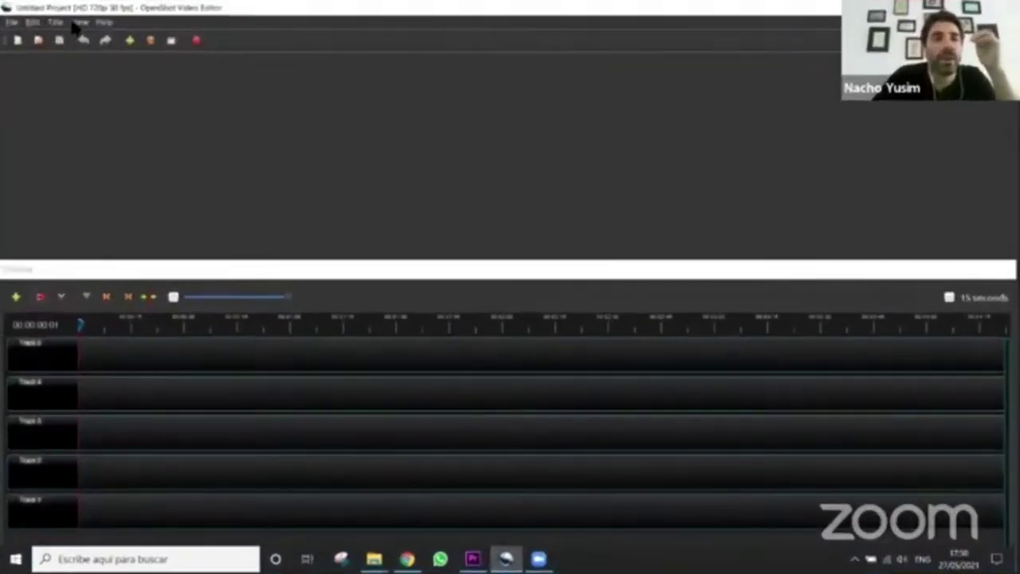
In OpenShot, change the workspace layout to Advanced View
click(78, 22)
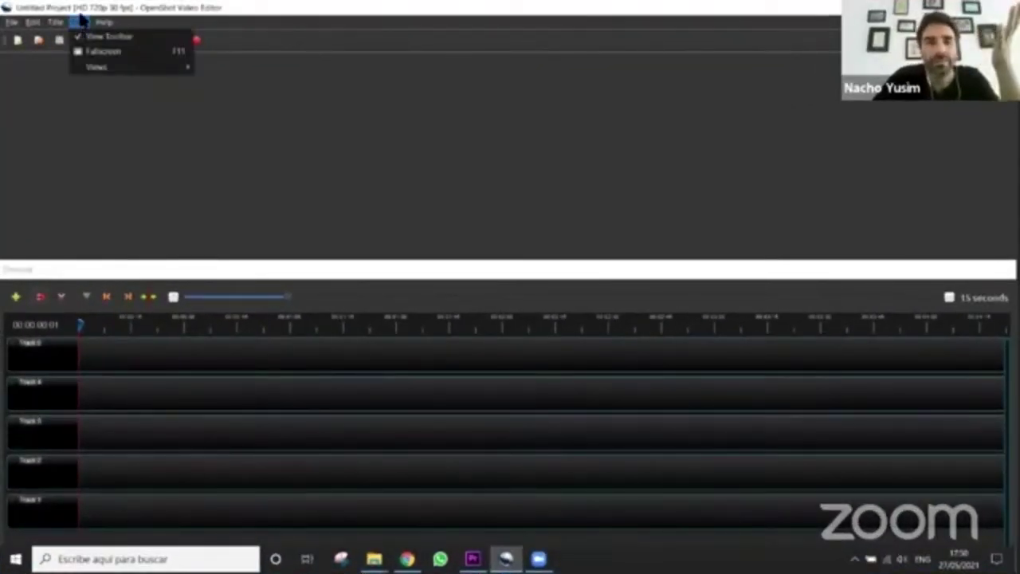
mouse_move(103, 71)
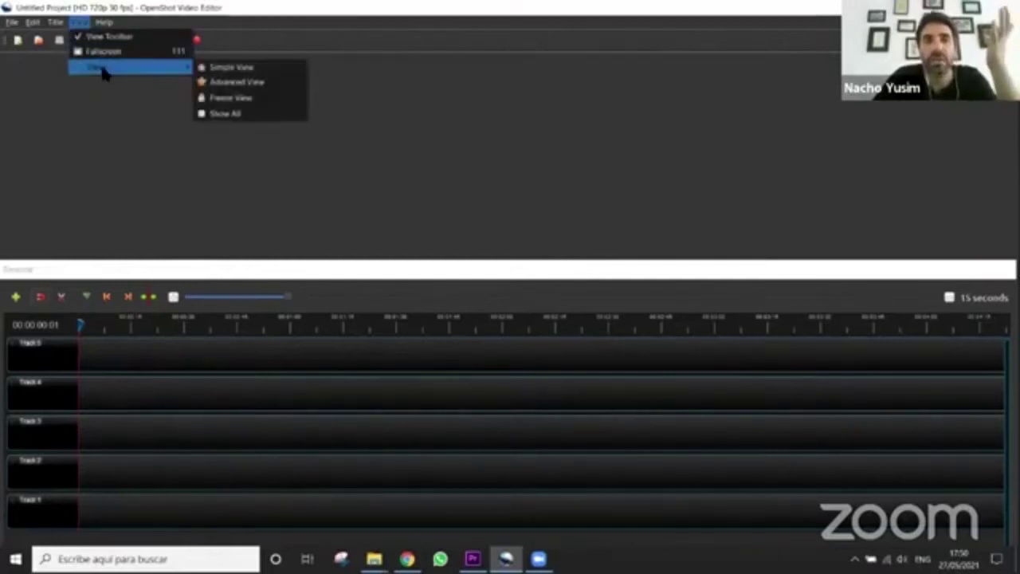
click(240, 83)
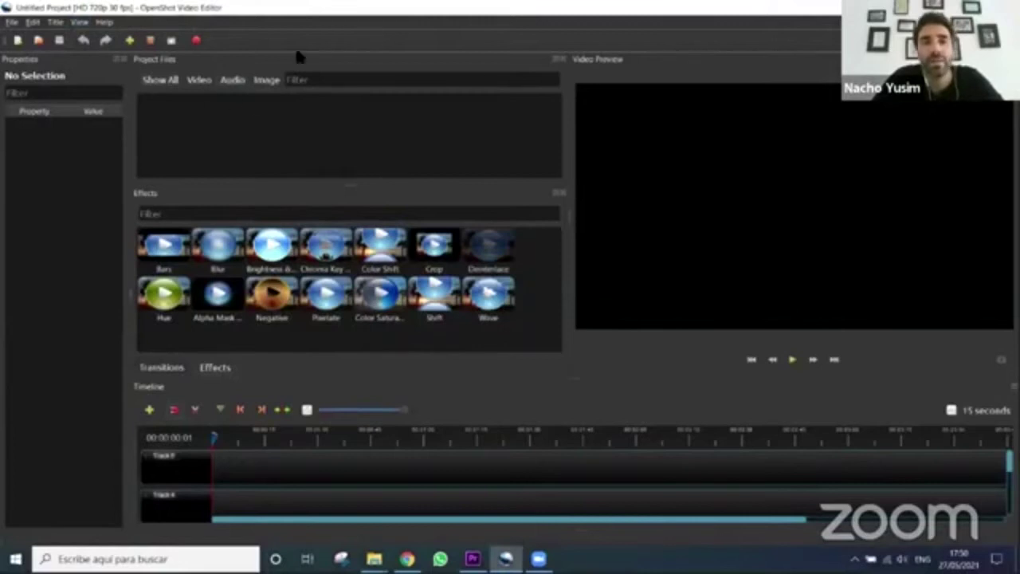
click(263, 78)
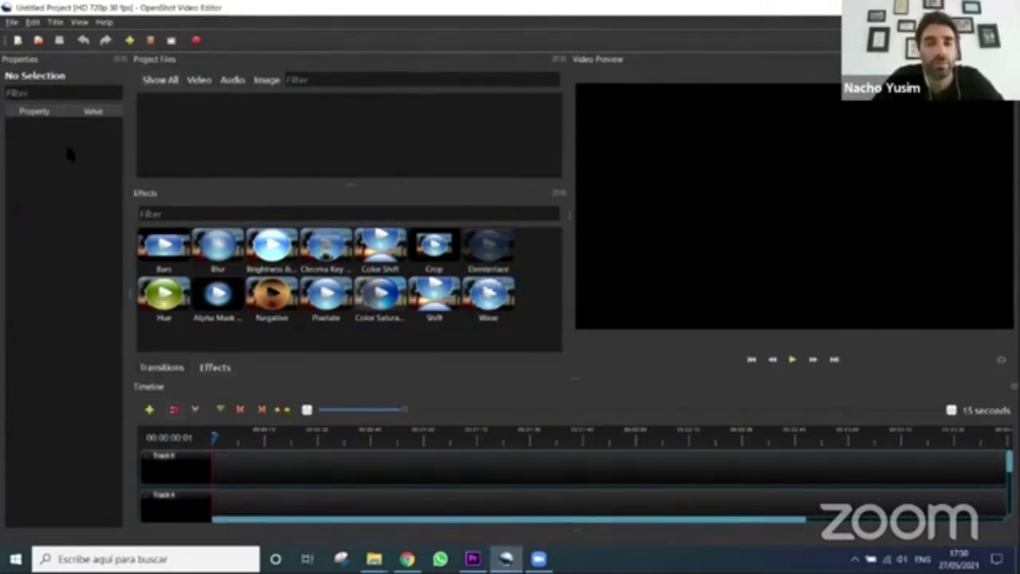
Change the workspace layout to Simple View and narrow the Project Files panel to enlarge the video preview
click(78, 22)
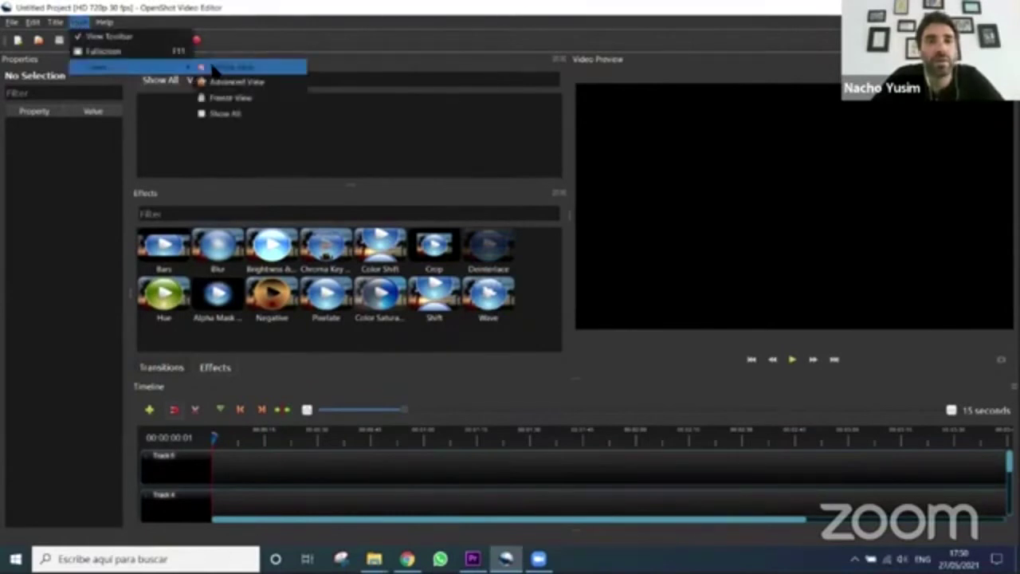
click(214, 68)
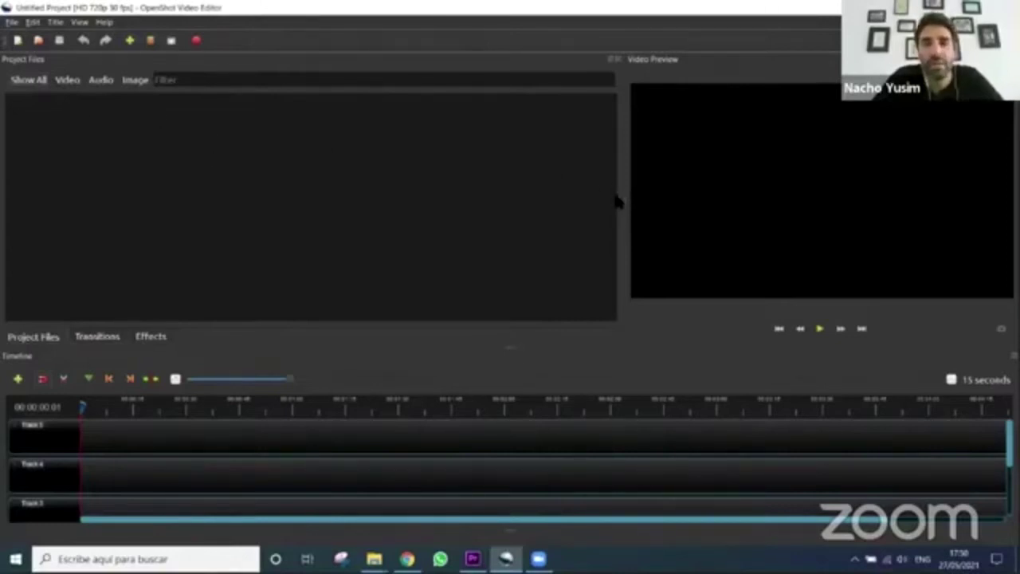
drag(623, 202, 464, 194)
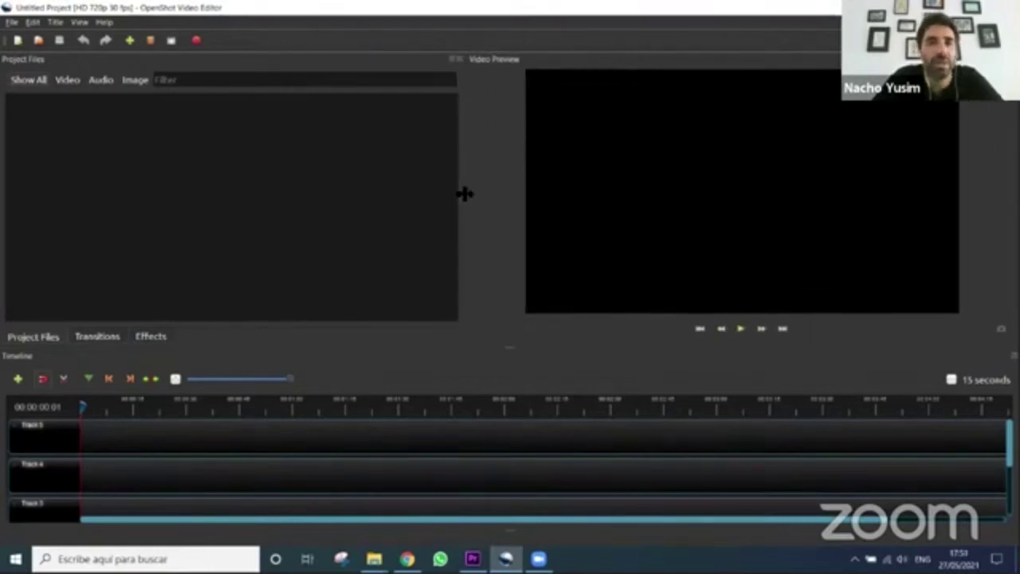
Close the Project Files and Transitions panels, leaving only Effects beside the video preview
click(456, 61)
click(457, 61)
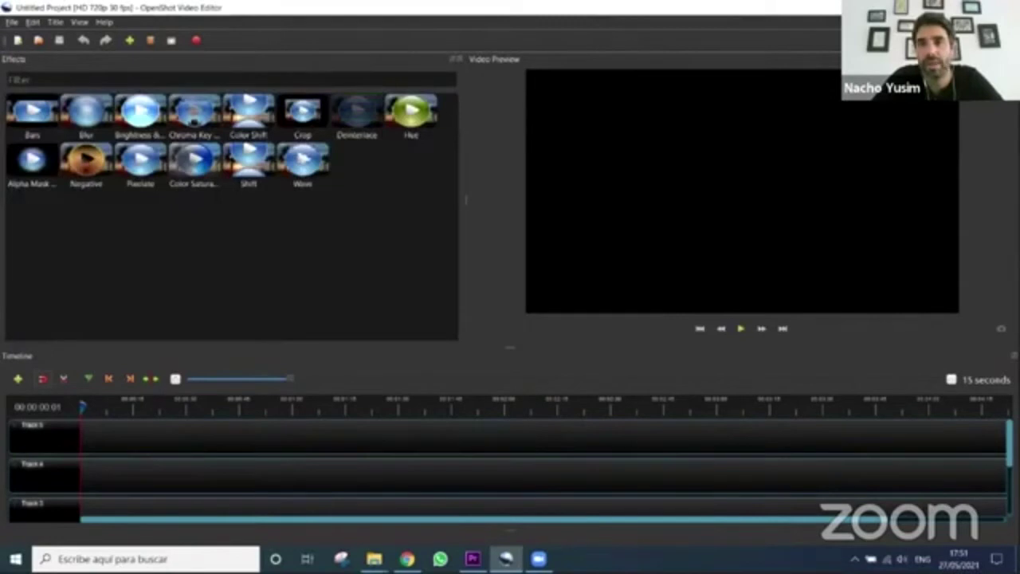
Close the Video Preview panel and enlarge the timeline until all five tracks fit
click(457, 61)
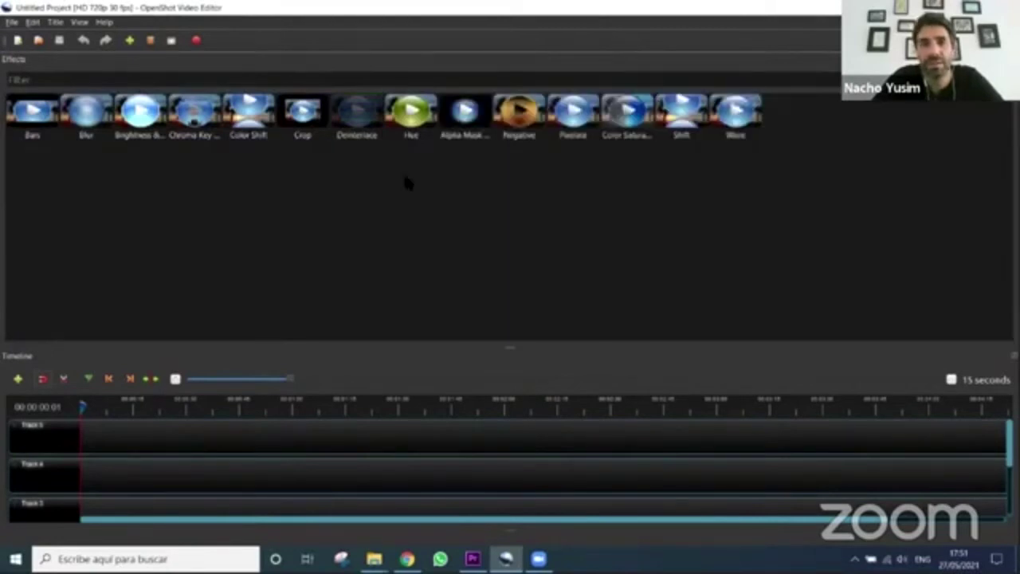
drag(512, 351, 514, 231)
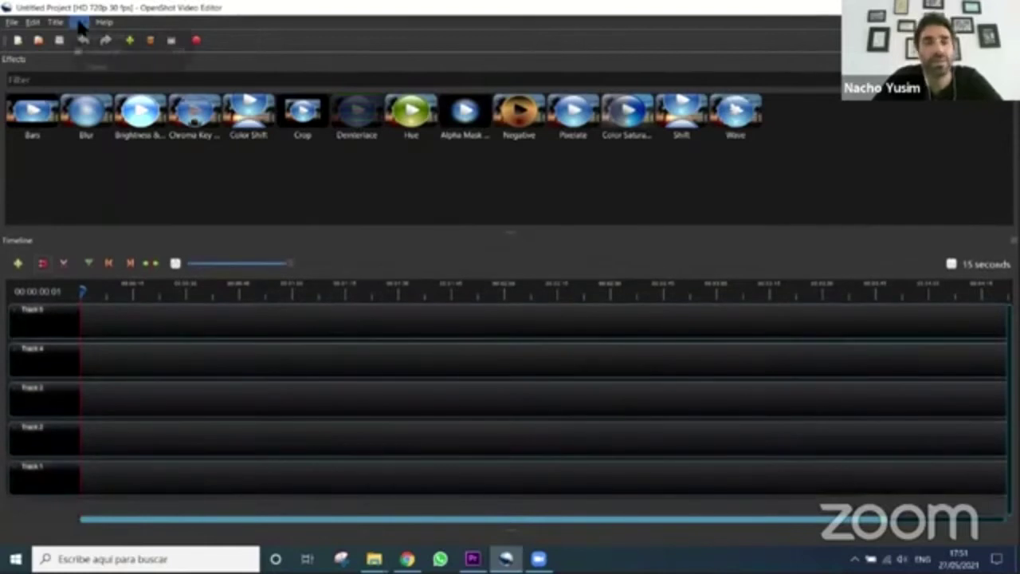
Restore the default panel arrangement by applying the Simple View layout
click(80, 24)
mouse_move(121, 69)
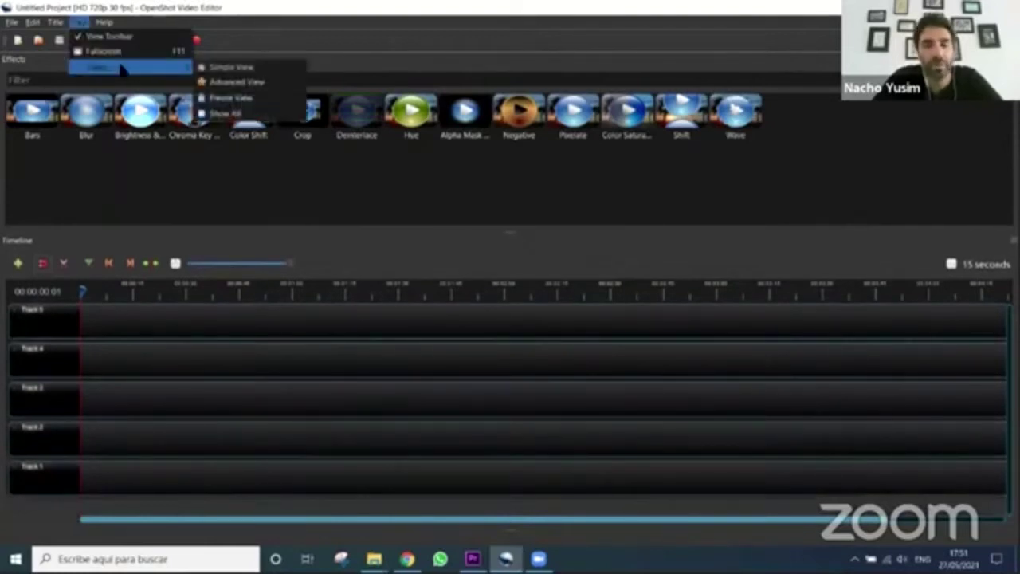
click(228, 69)
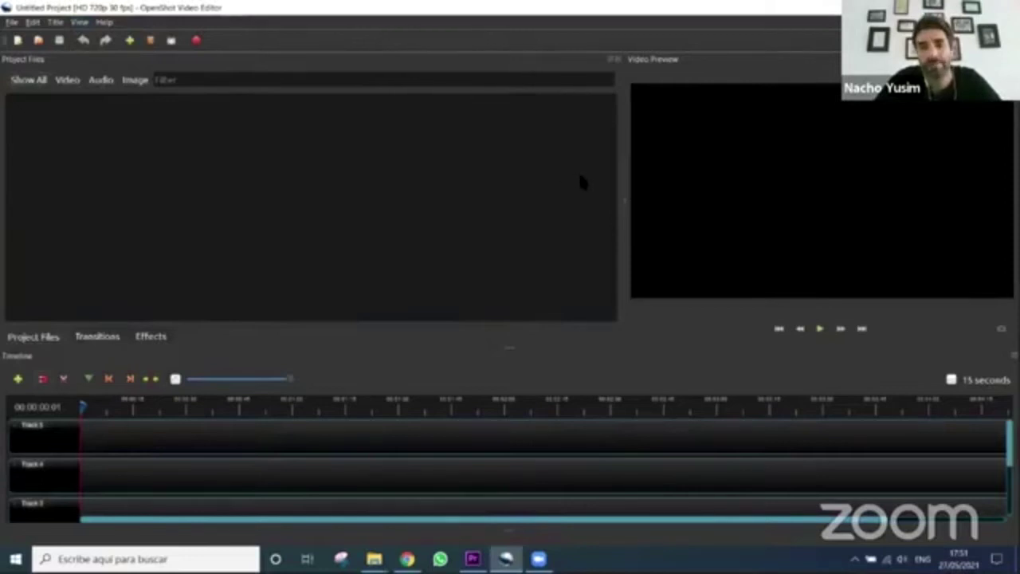
Change the workspace layout to Advanced View and show Transitions, then Effects, in their shared panel
click(79, 23)
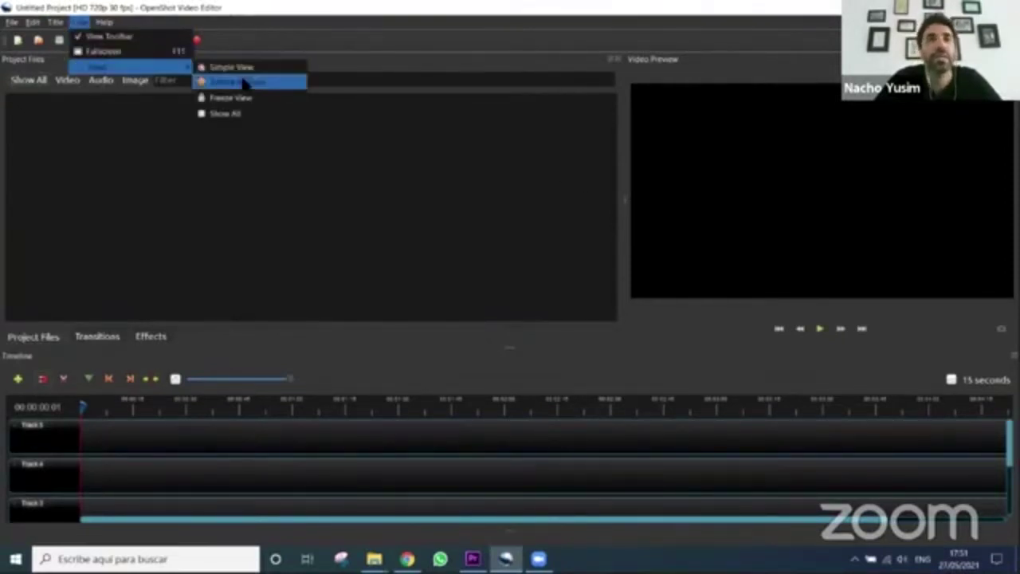
click(243, 83)
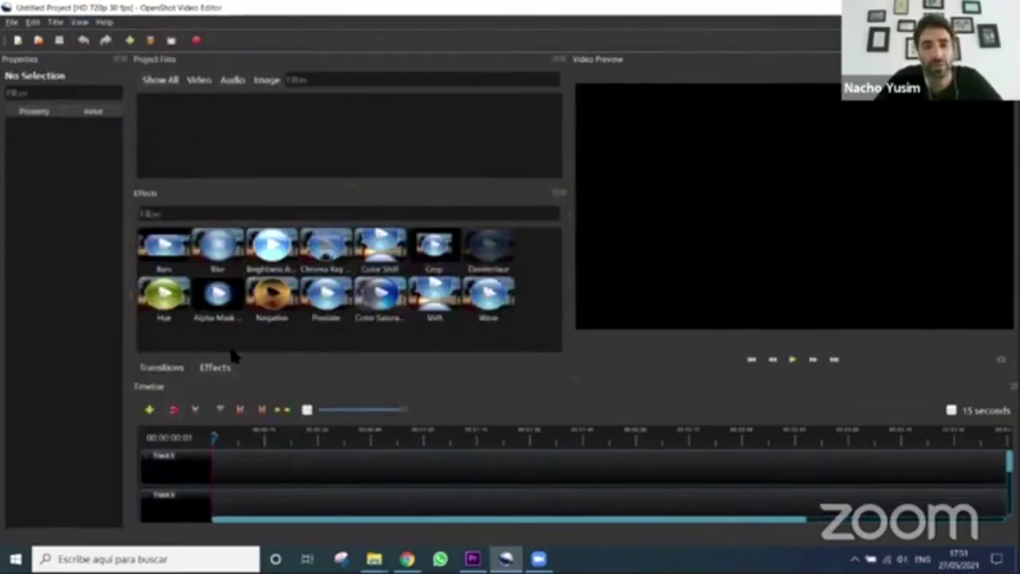
click(157, 370)
click(209, 369)
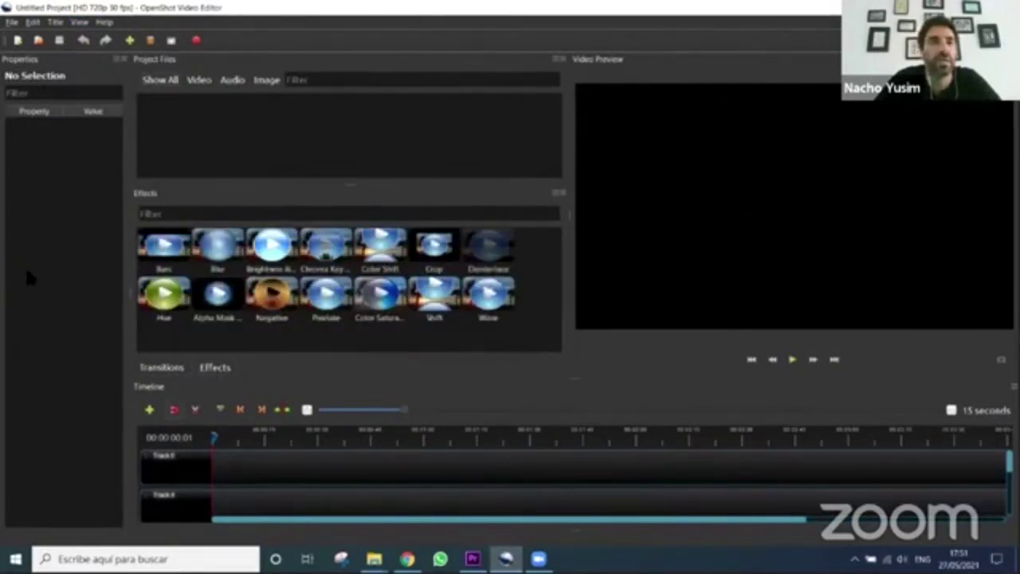
Change the workspace layout back to Simple View
click(81, 23)
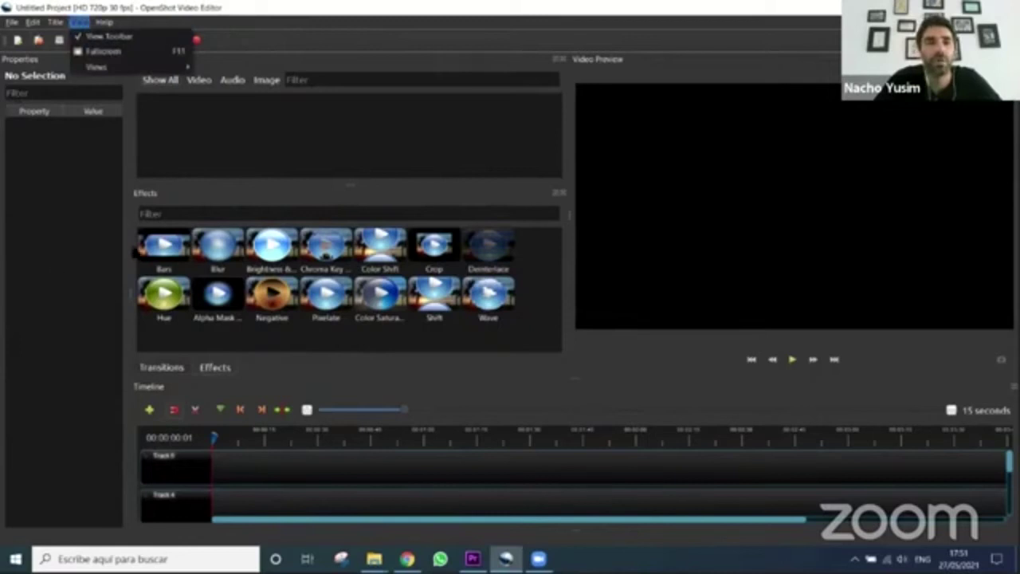
mouse_move(155, 67)
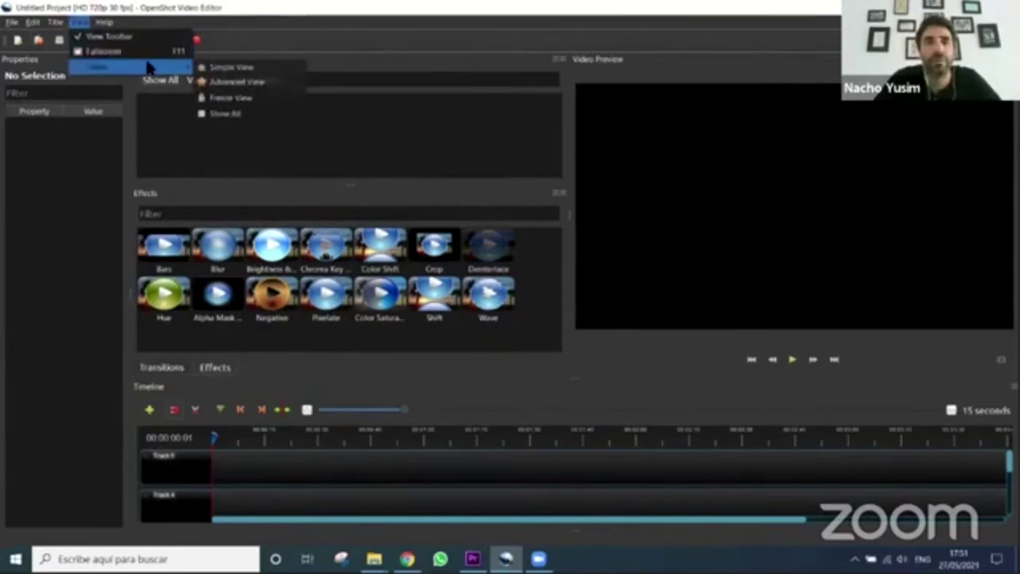
click(215, 67)
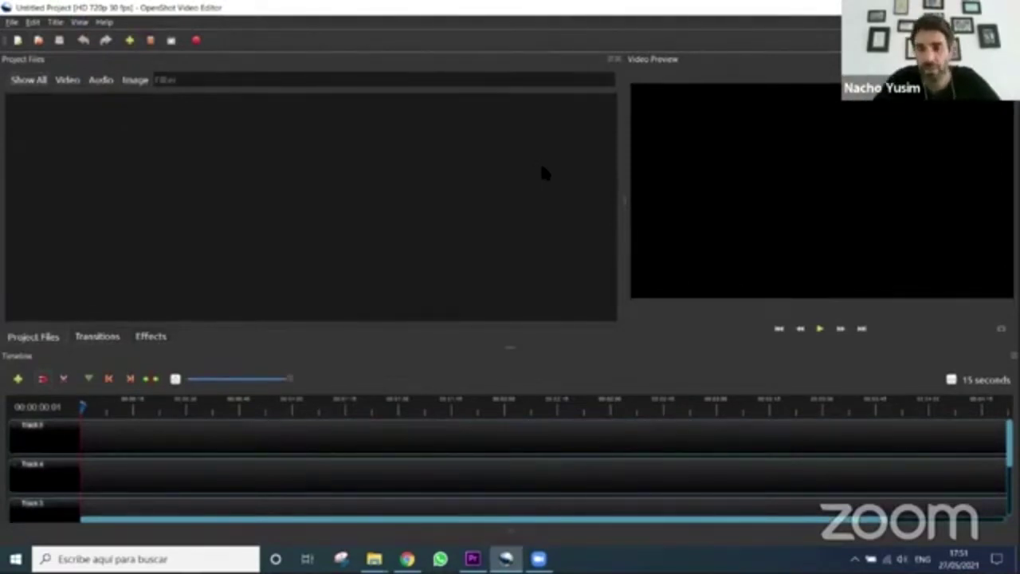
click(82, 24)
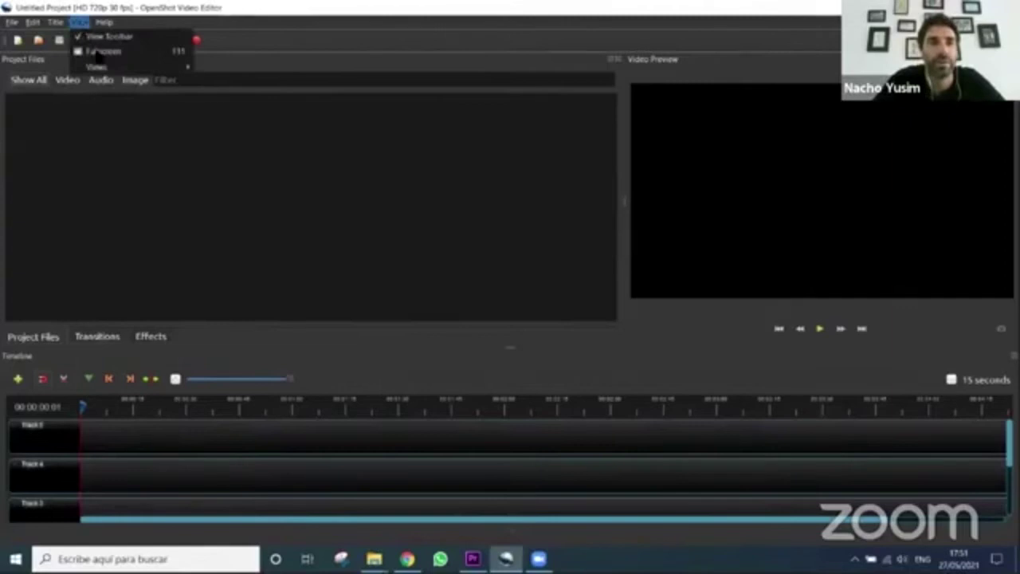
mouse_move(102, 67)
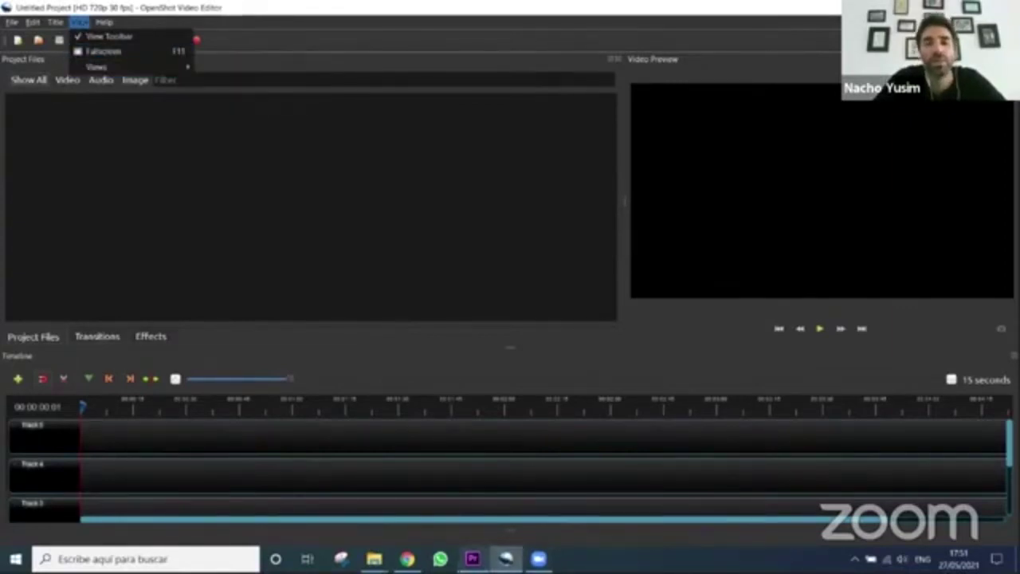
key(alt+Tab)
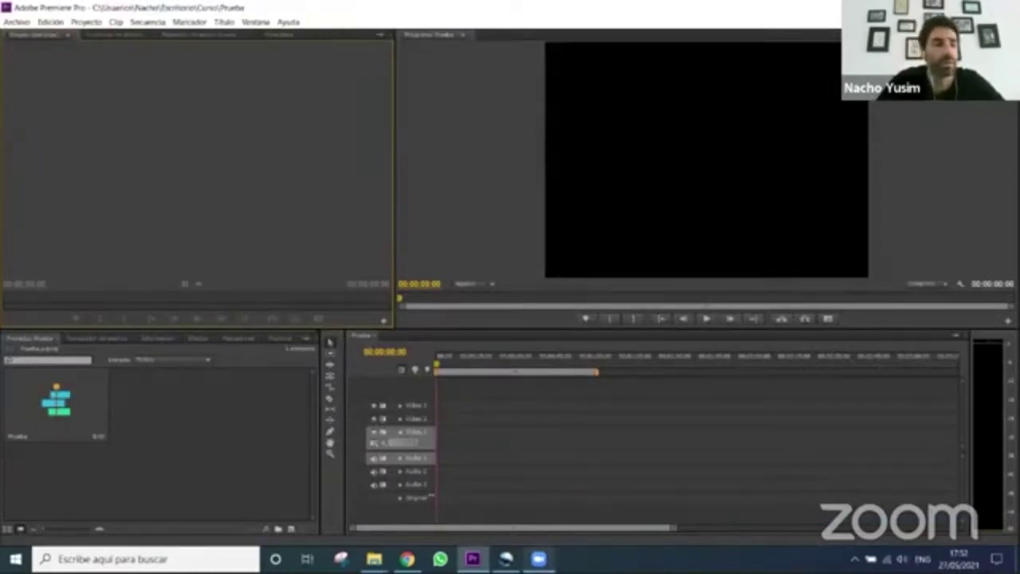
click(505, 559)
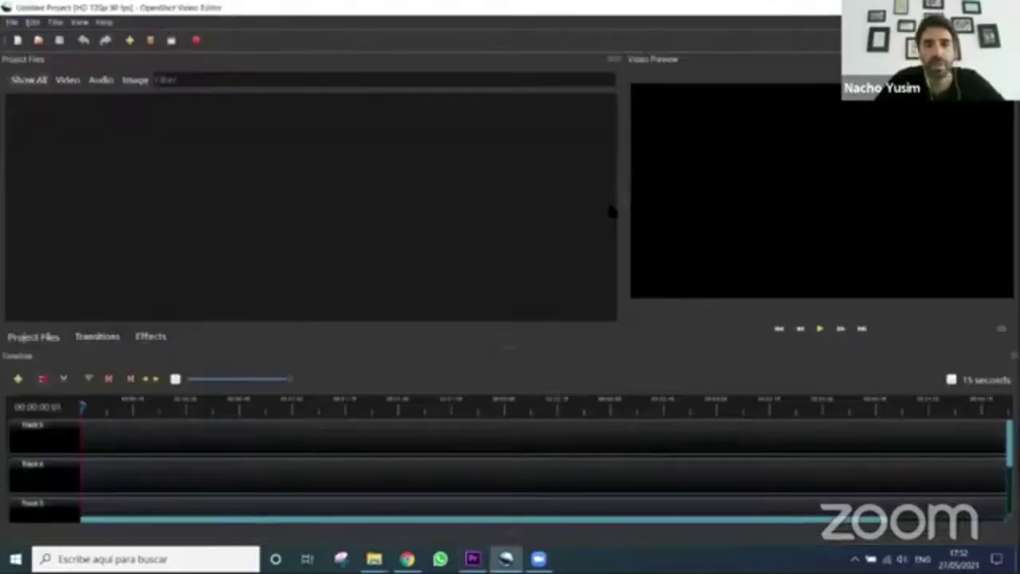
Narrow the Project Files panel beside the preview and enlarge the timeline until Tracks 1 to 5 fit
drag(625, 206, 379, 208)
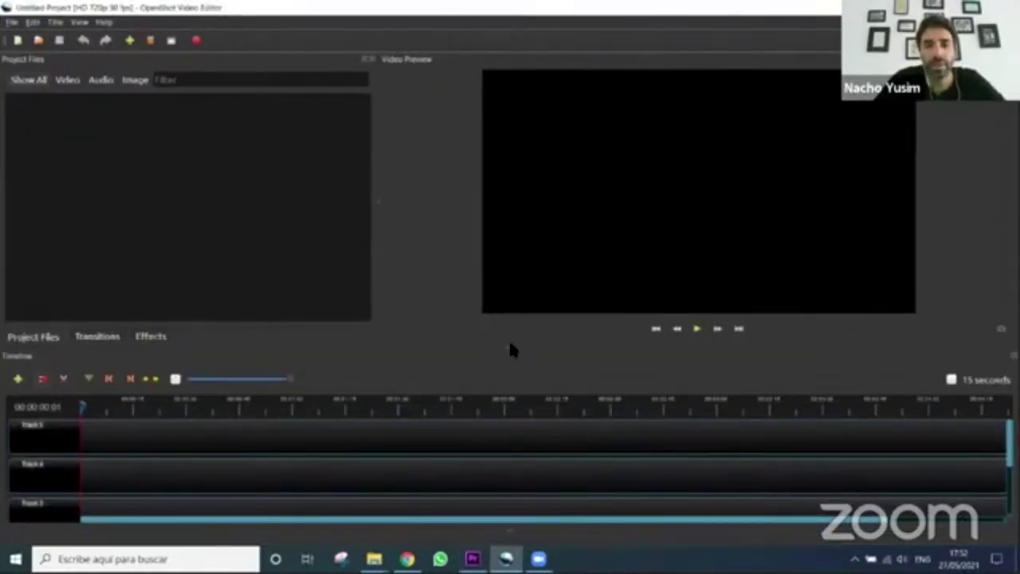
drag(510, 349, 526, 237)
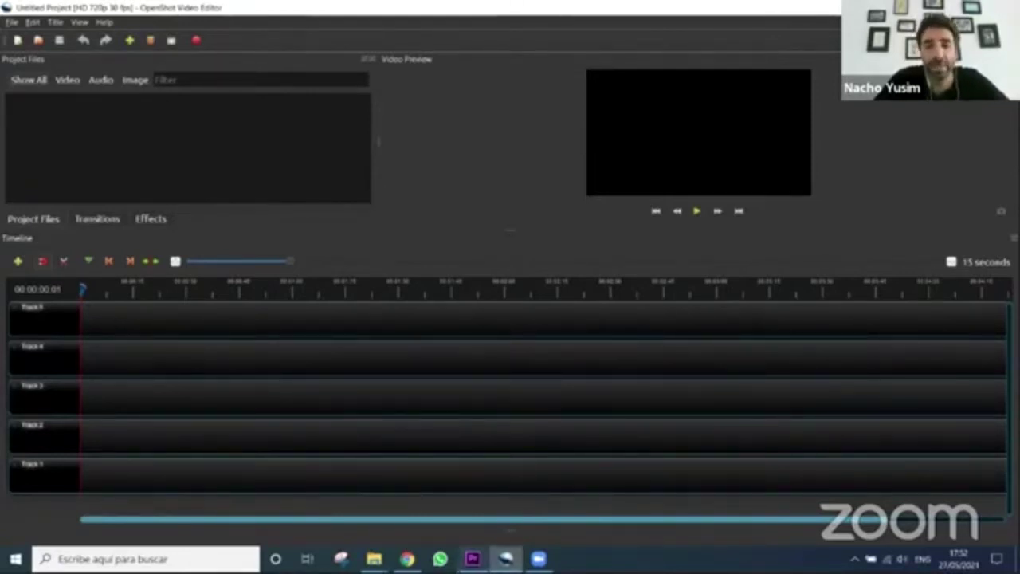
Switch to Premiere Pro and import the video 1.mp4 from the CFP folder into the Prueba project
key(alt+Tab)
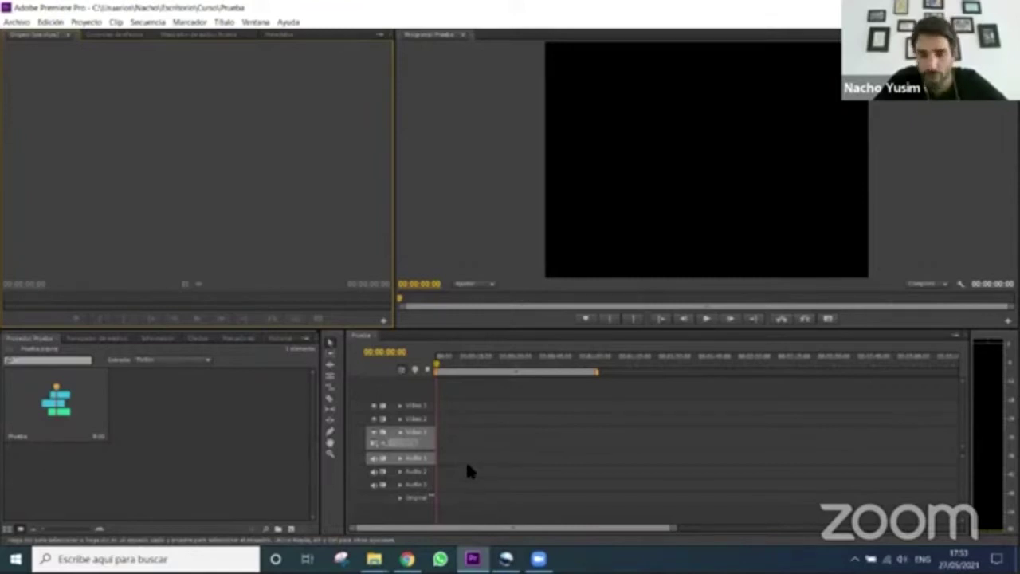
click(16, 21)
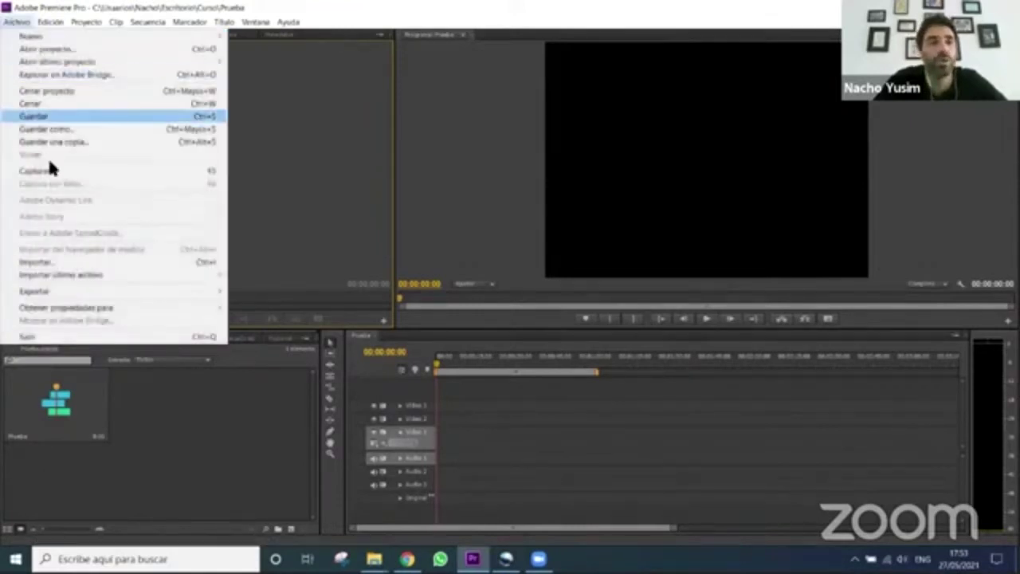
click(62, 257)
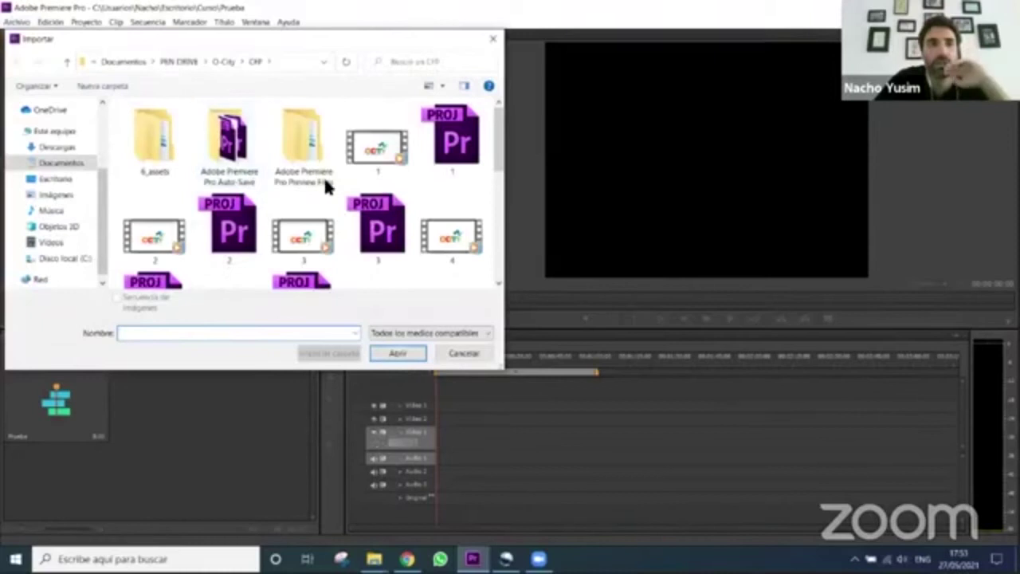
double_click(365, 149)
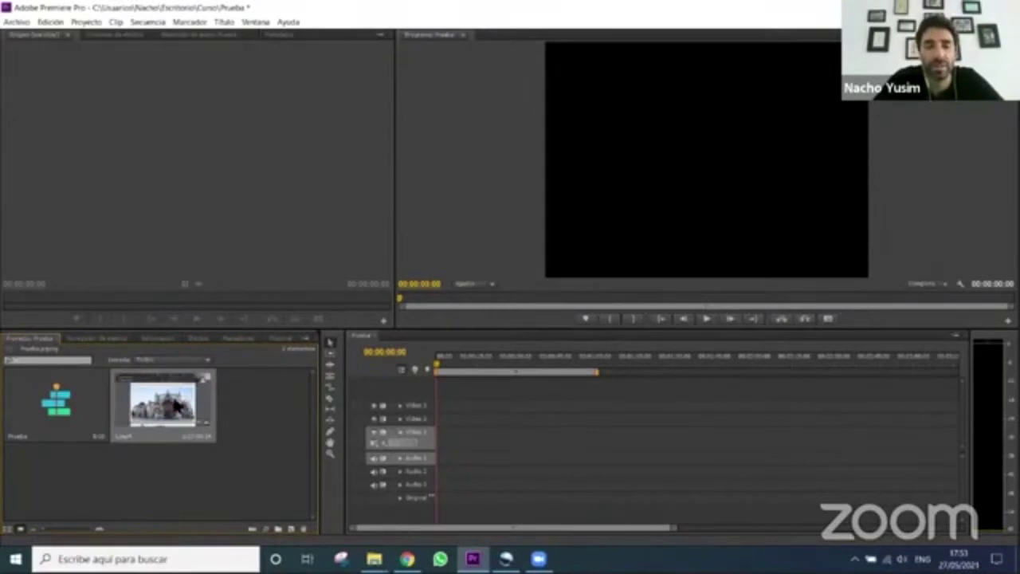
Place 1.mp4 at the start of track Video 2, changing the sequence settings to match the clip
drag(186, 401, 441, 423)
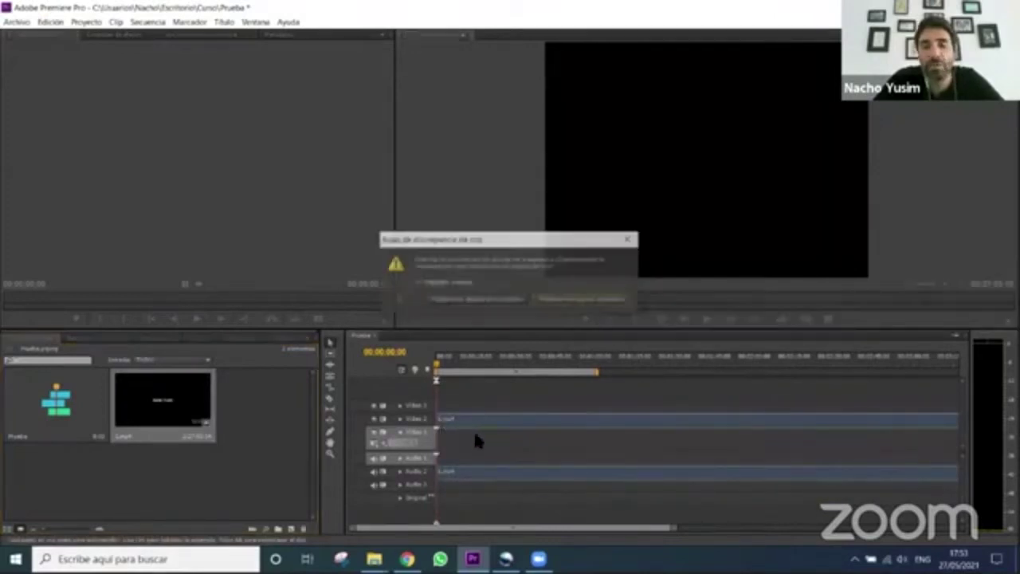
click(484, 296)
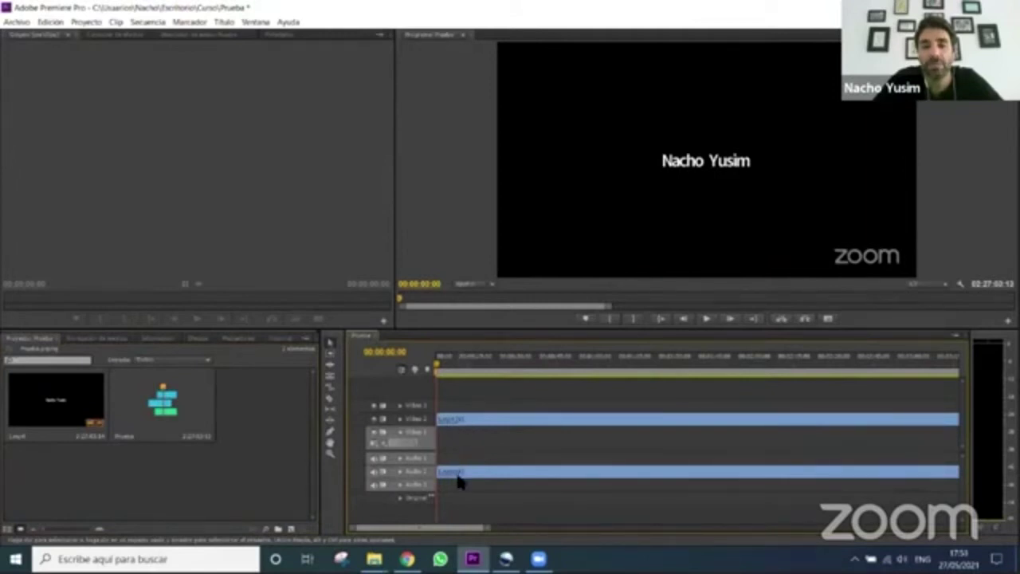
Switch to OpenShot and slightly widen the Project Files panel
click(505, 558)
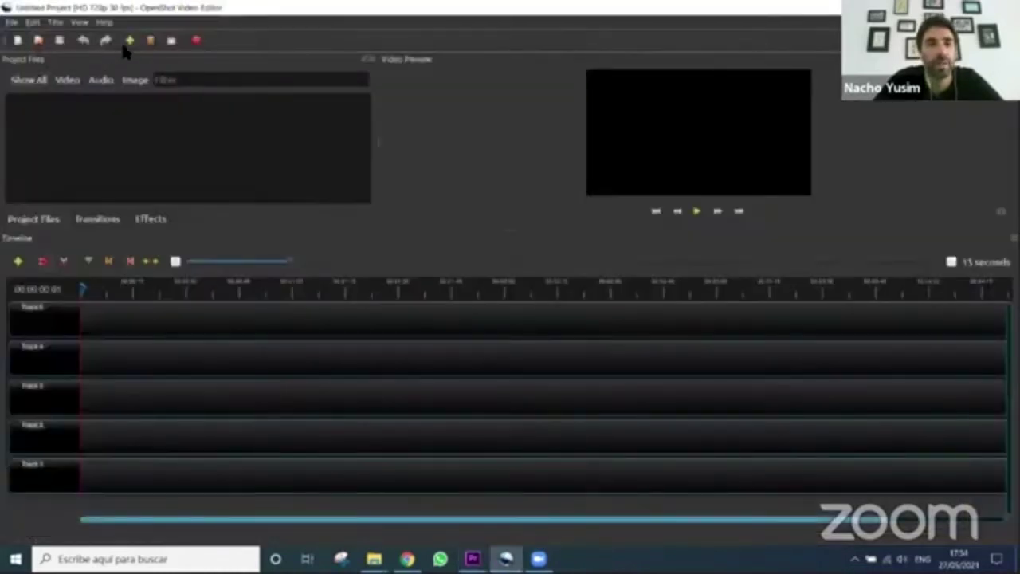
drag(381, 149, 415, 150)
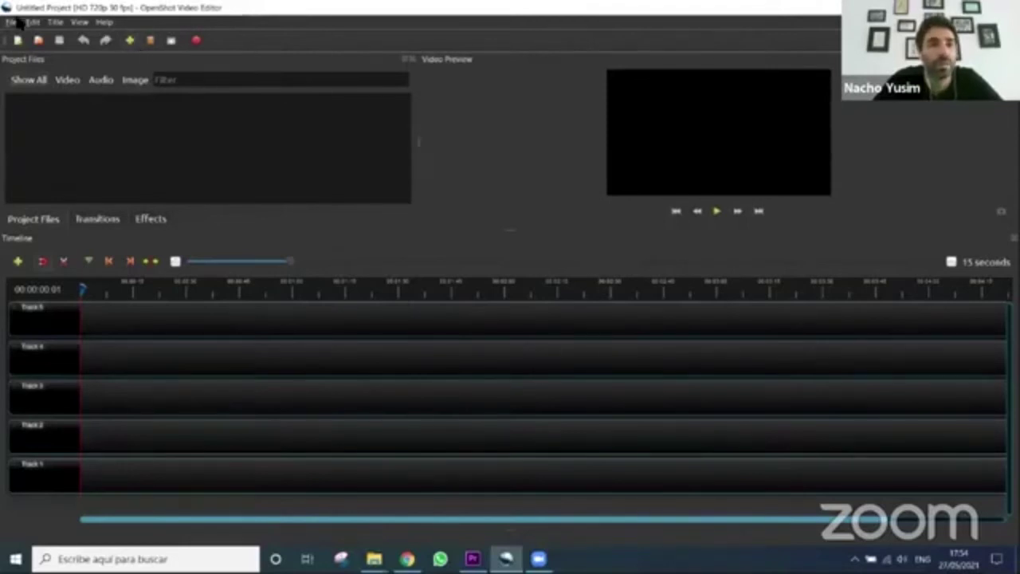
Import 1.mp4 from Documentos > PEN DRIVE > O-City > CFP and place it at the start of Track 5
click(12, 22)
mouse_move(53, 145)
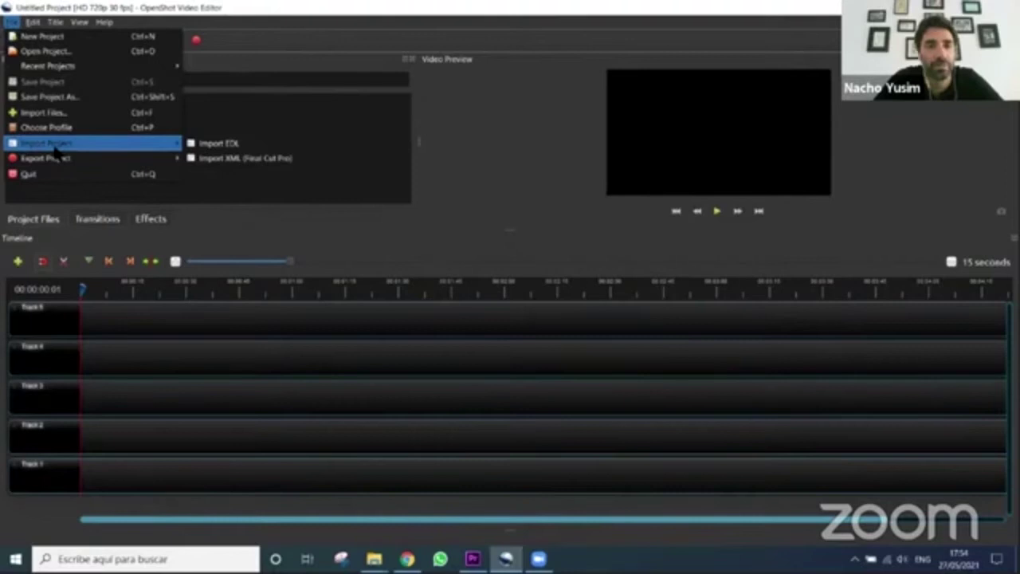
click(262, 38)
click(130, 40)
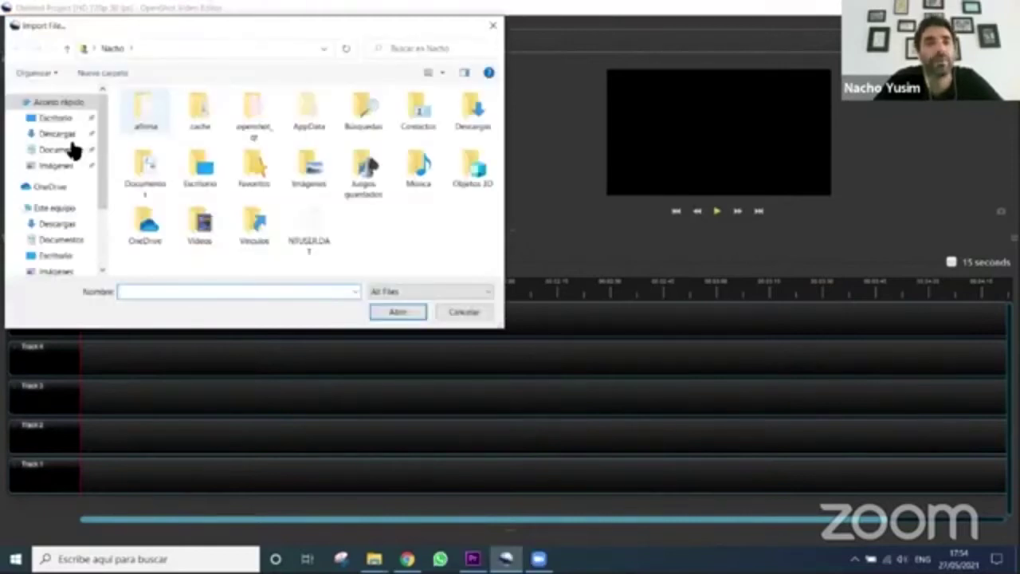
click(65, 150)
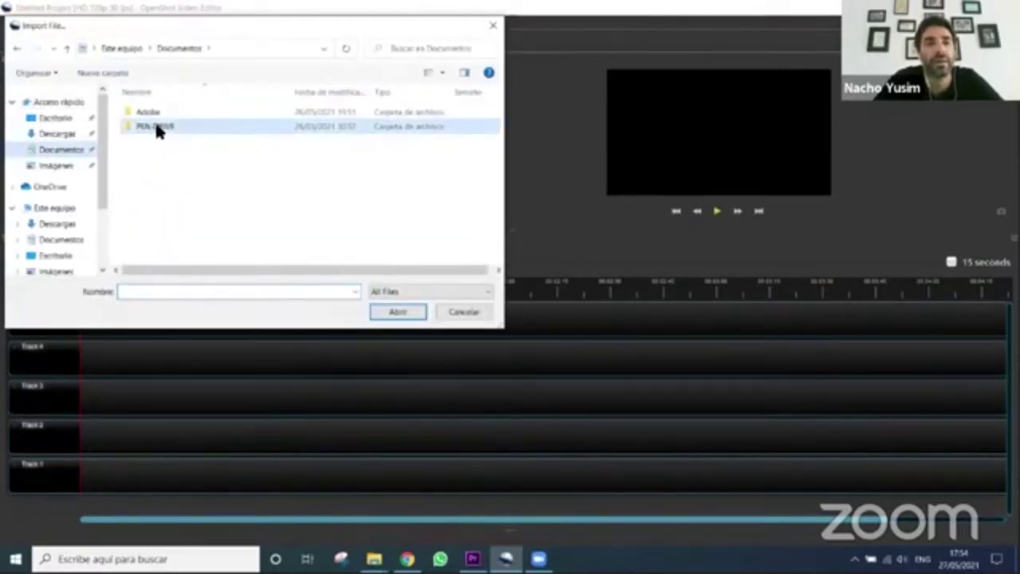
double_click(154, 127)
scroll(173, 199, down, 2)
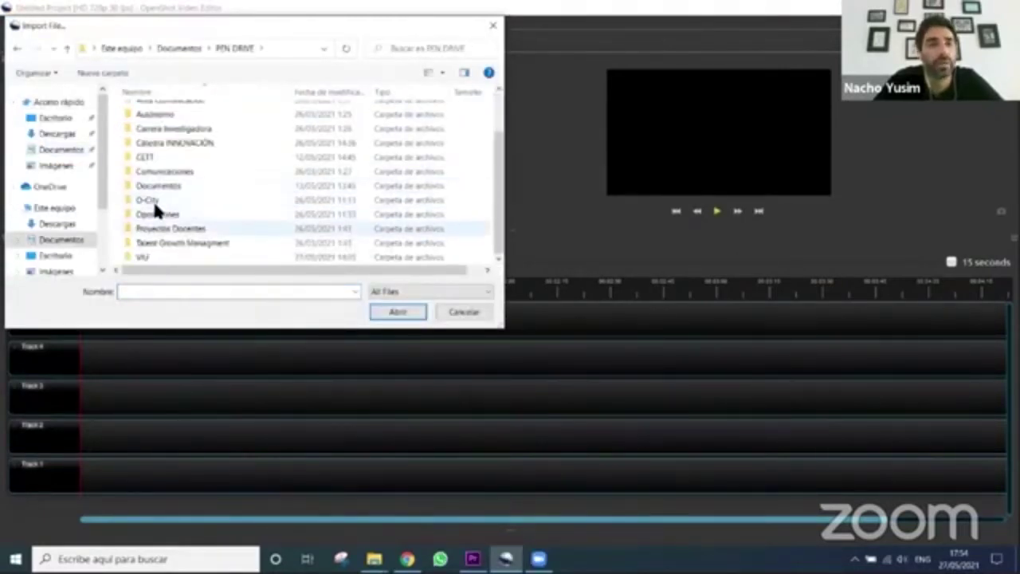
double_click(155, 203)
double_click(157, 124)
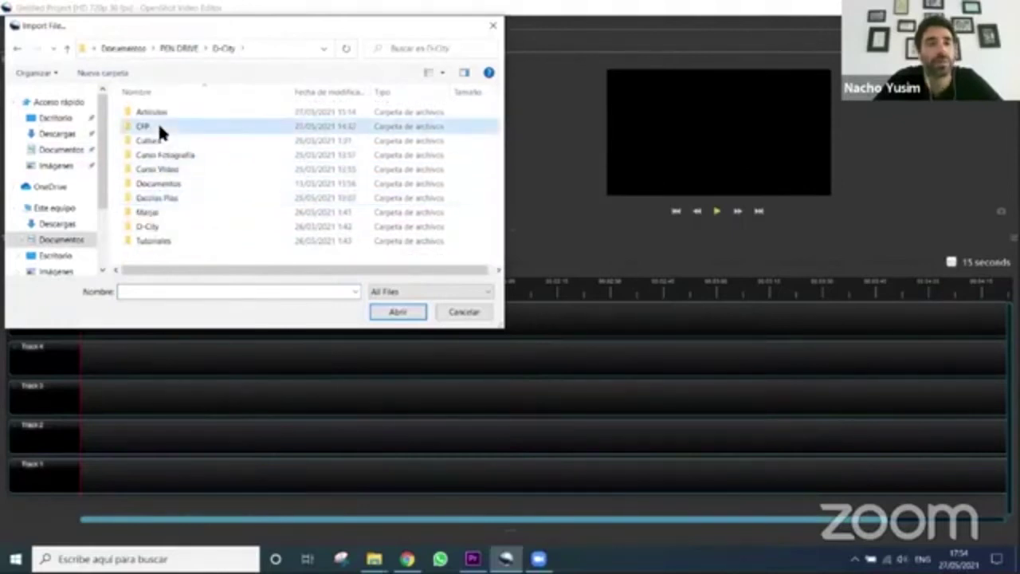
double_click(378, 138)
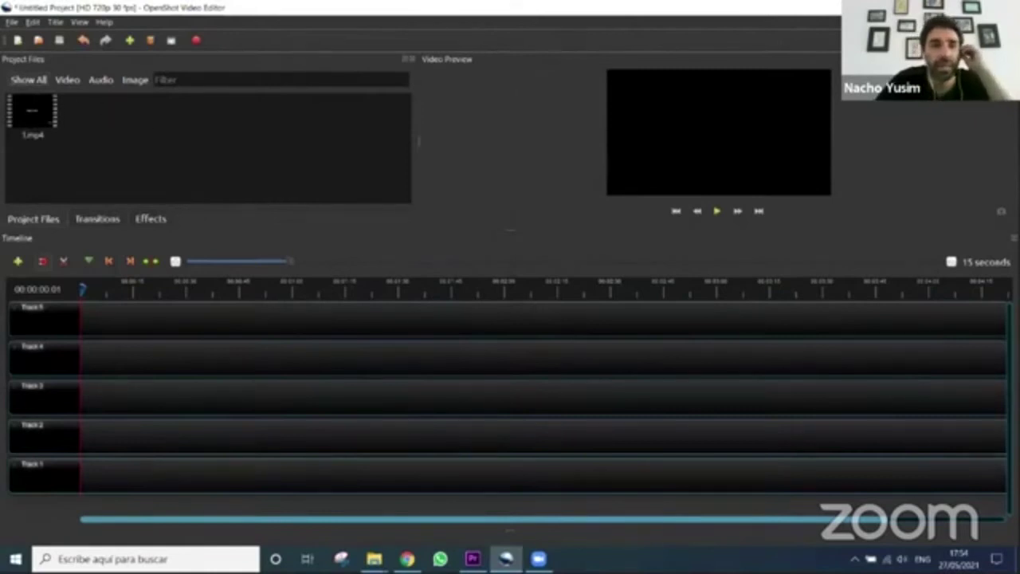
drag(32, 111, 85, 342)
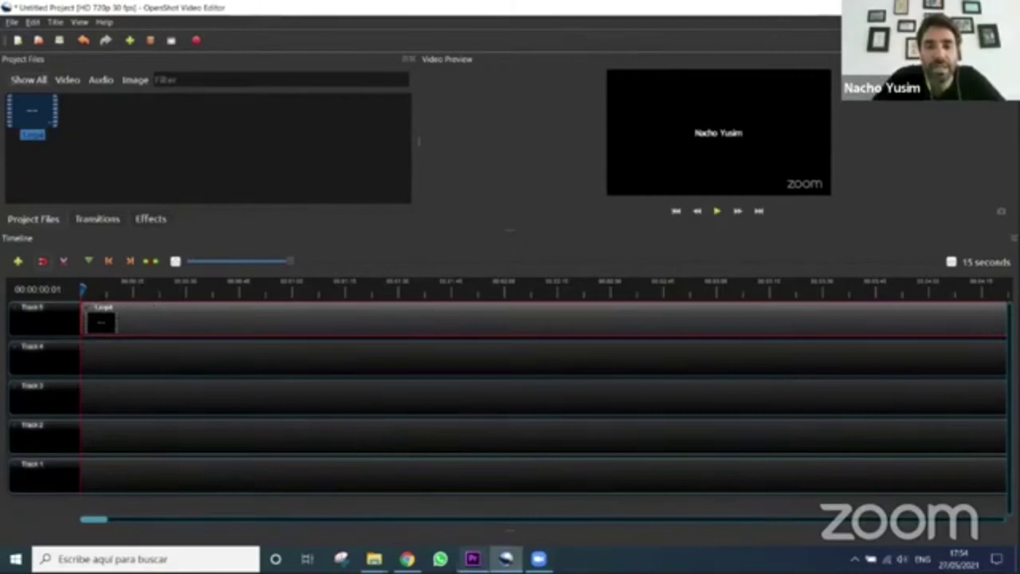
Switch to Premiere Pro and unlink the audio and video of the 1.mp4 clip in the Prueba sequence
key(alt+Tab)
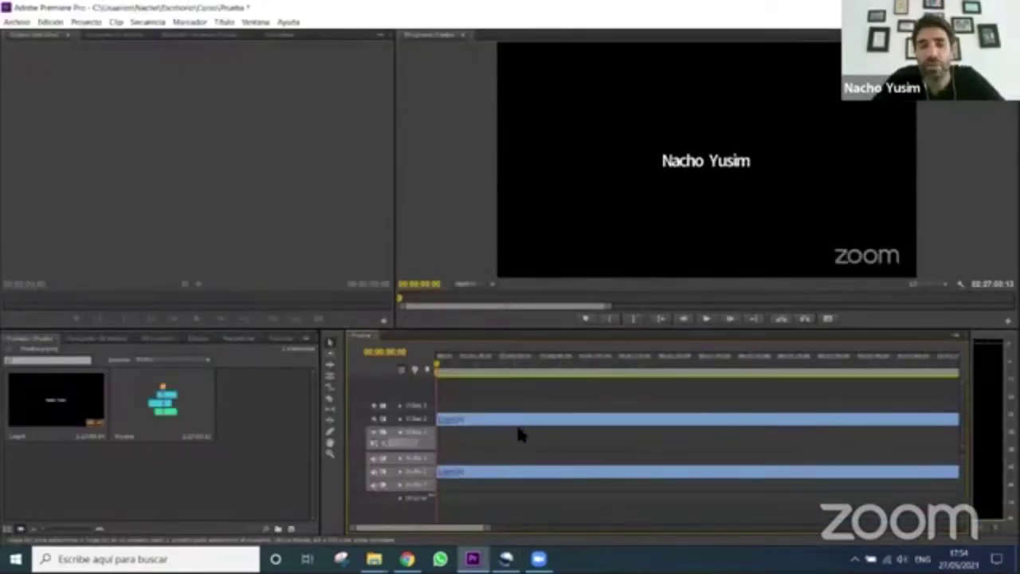
right_click(523, 475)
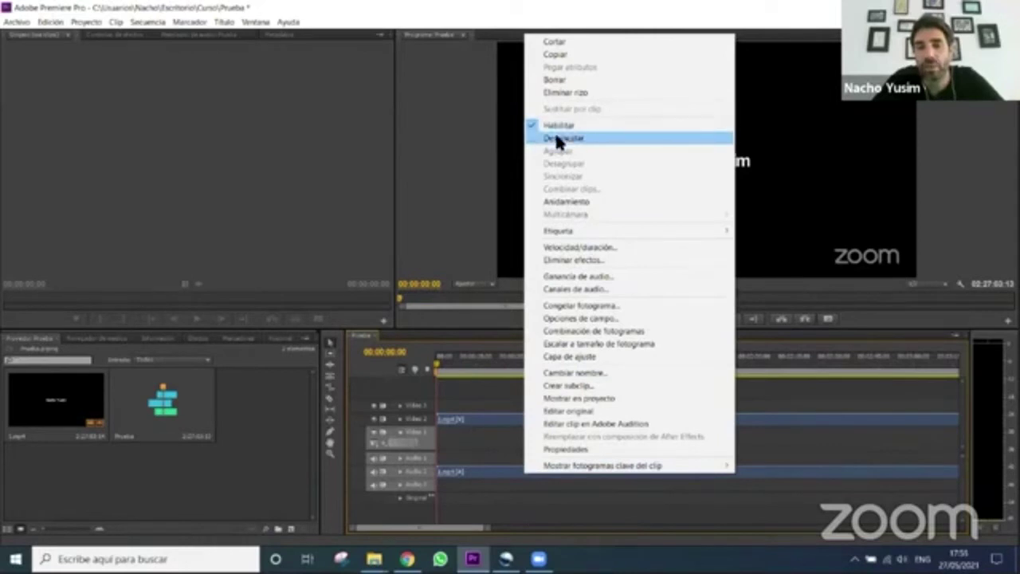
right_click(493, 471)
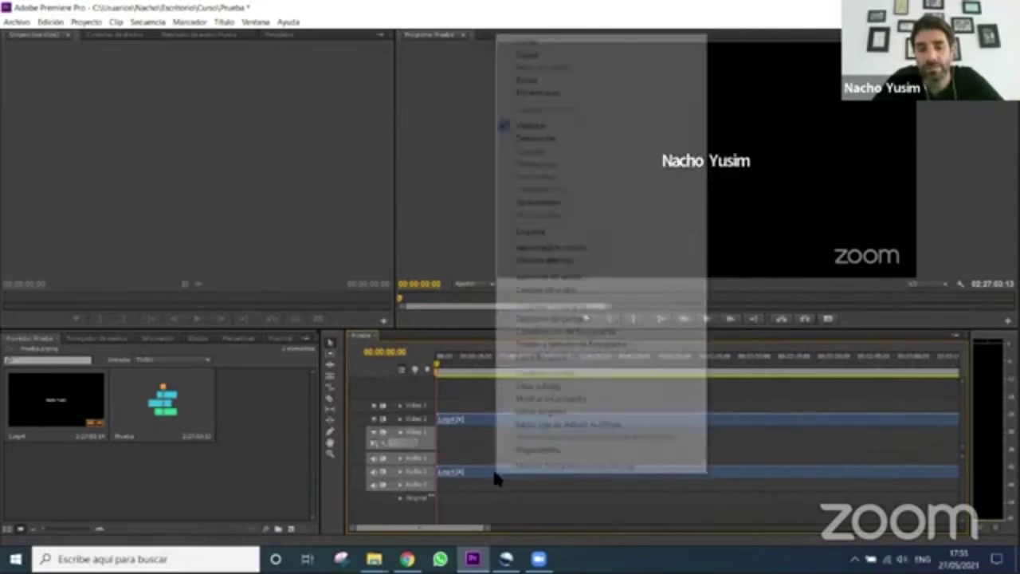
click(541, 139)
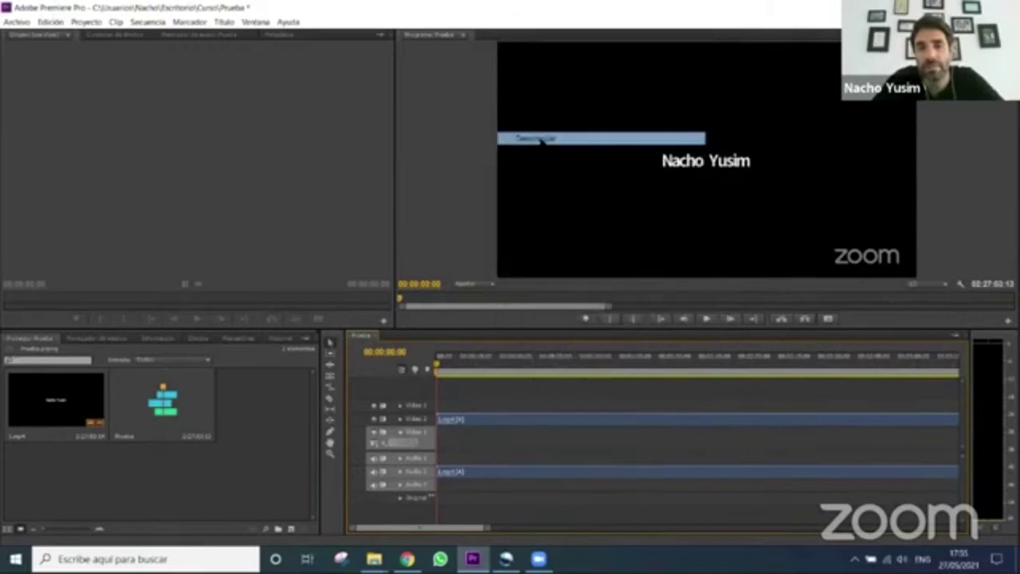
Delete the unlinked audio of 1.mp4 from track Audio 2 and start playing the sequence
click(554, 476)
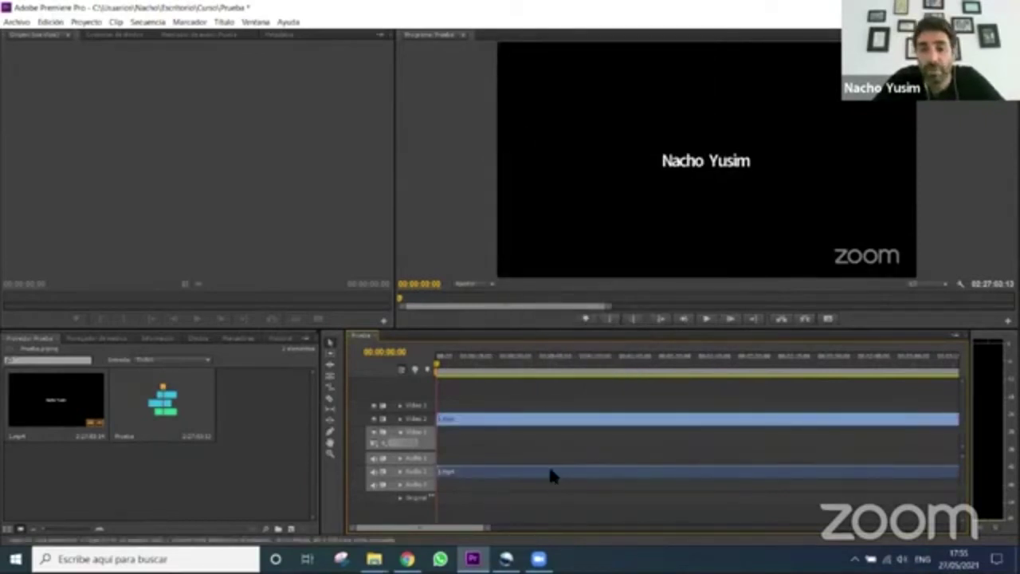
key(Delete)
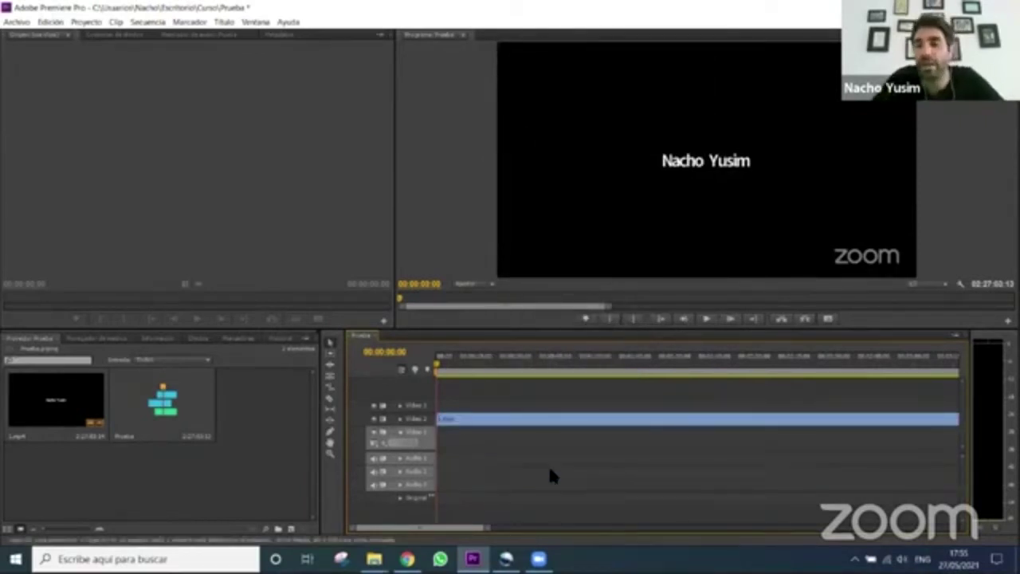
key(space)
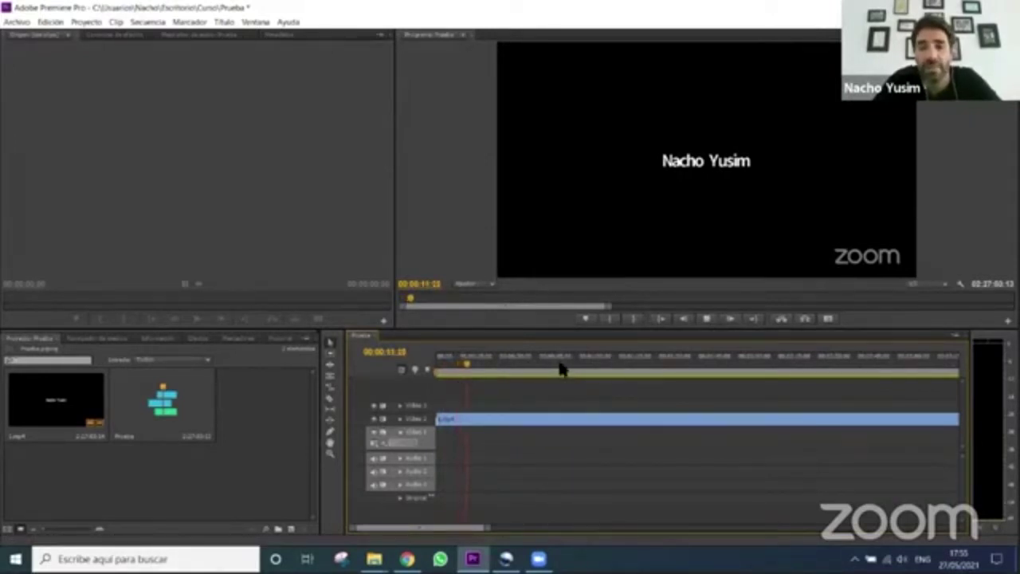
Check the picture without sound at several points along the Prueba sequence, playing a short stretch near the church image
click(604, 359)
click(762, 364)
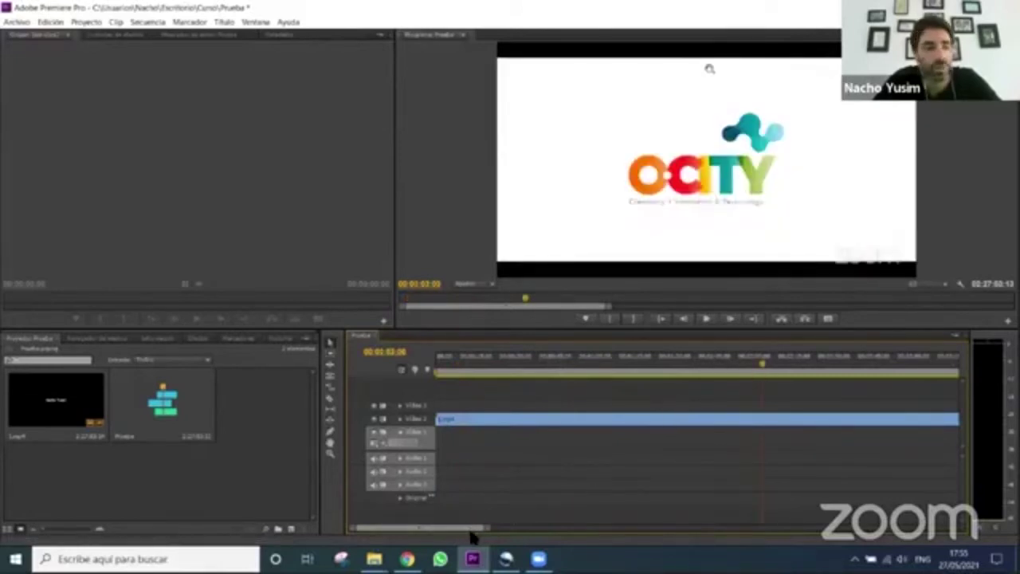
drag(467, 532, 548, 527)
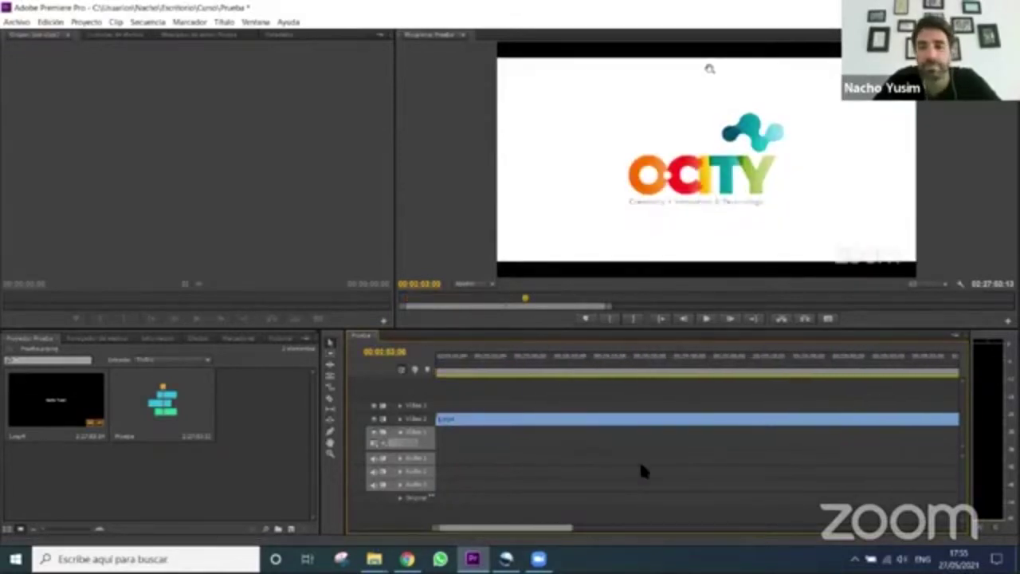
click(732, 373)
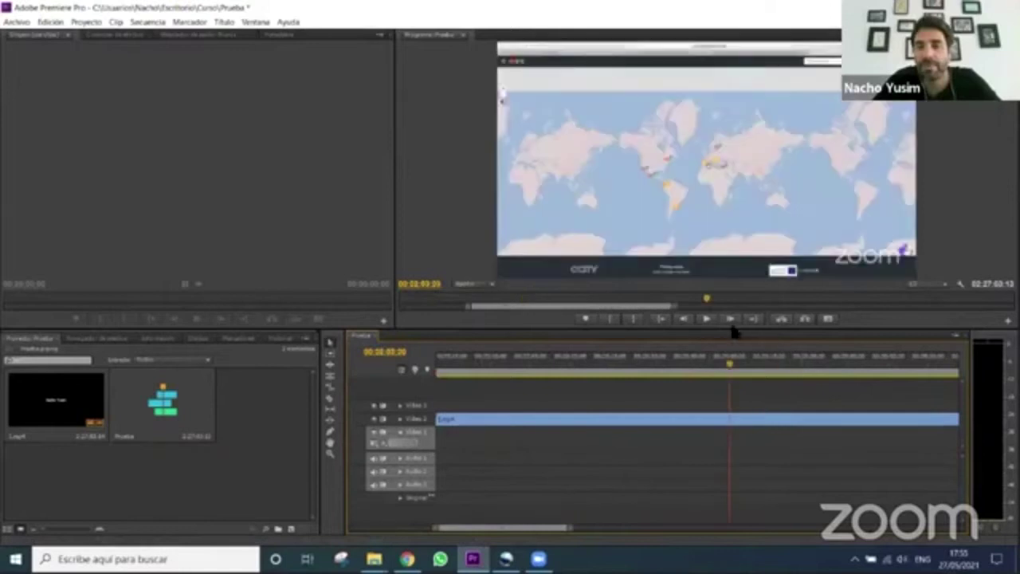
click(884, 360)
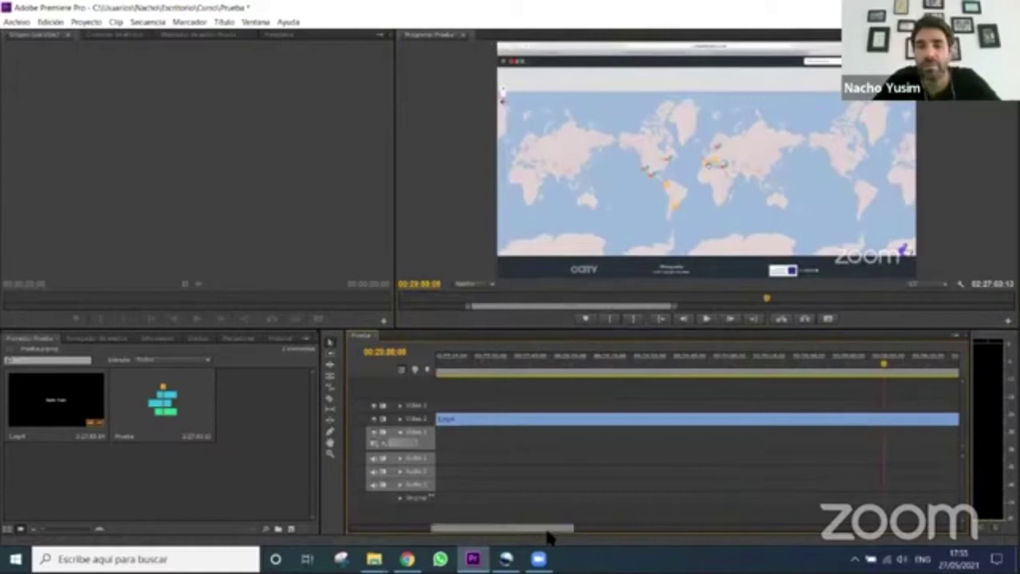
drag(542, 530, 757, 529)
click(769, 361)
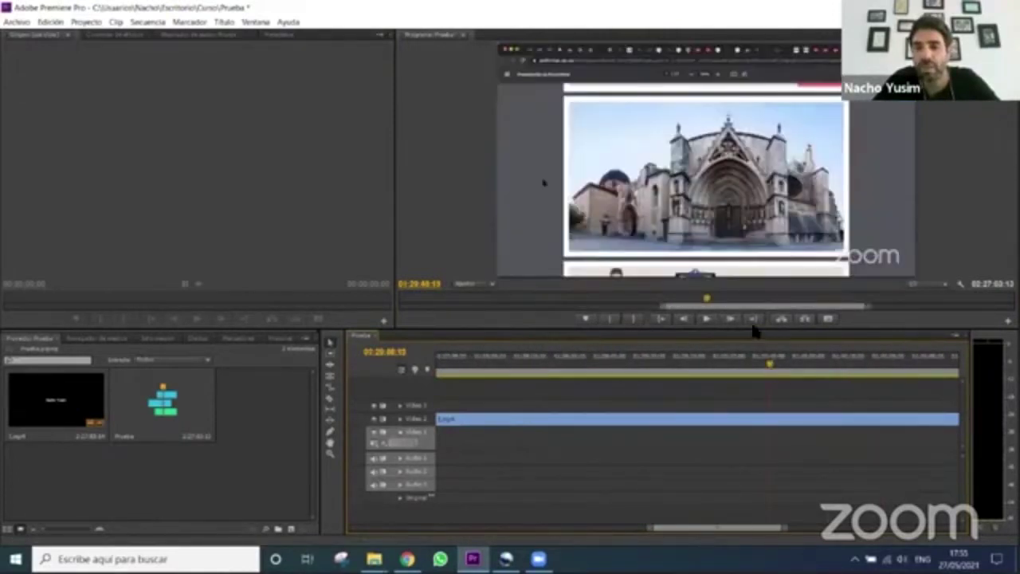
click(707, 319)
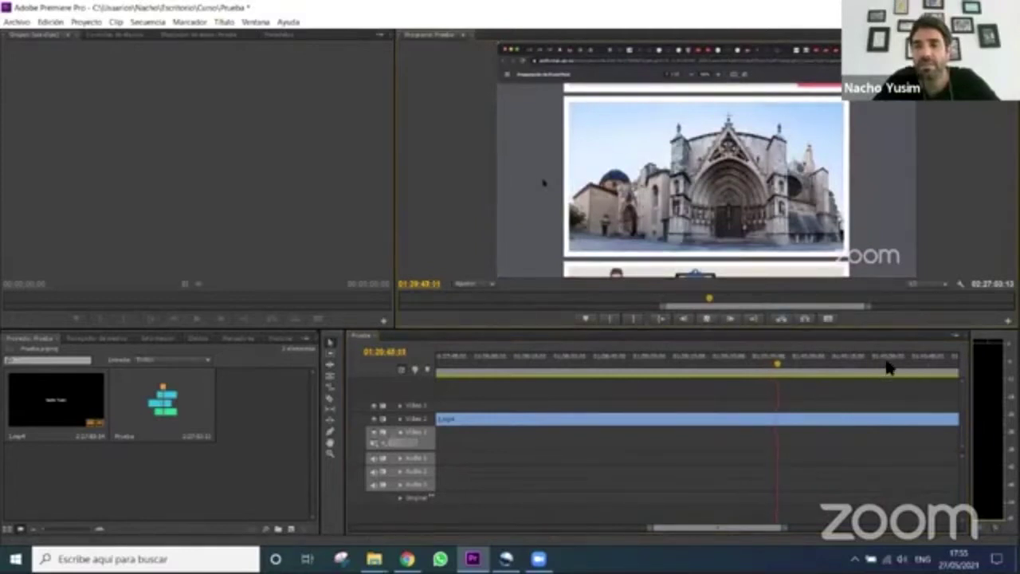
click(707, 319)
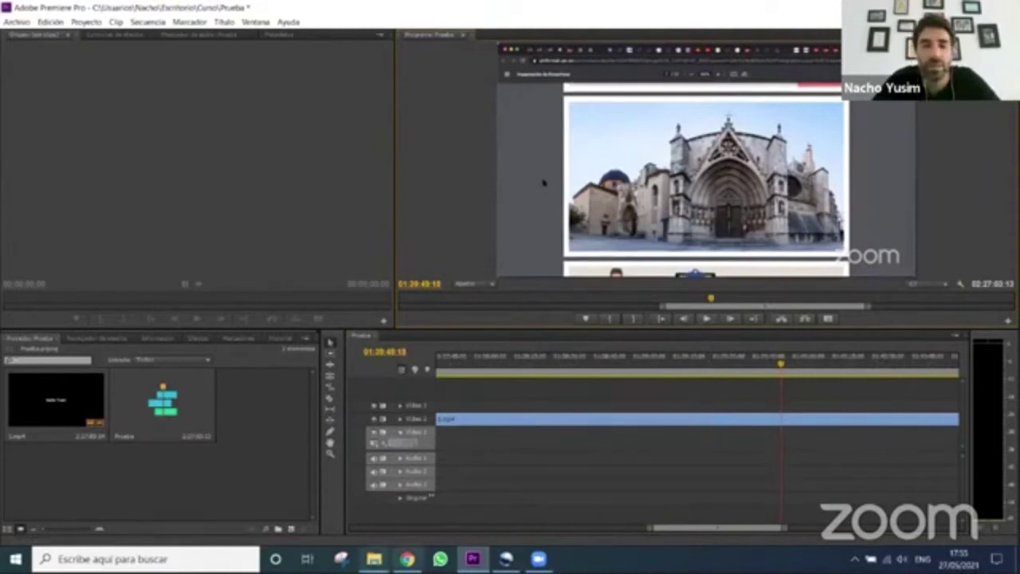
Undo the audio deletion in the Prueba sequence and play a short stretch with picture and sound
click(507, 558)
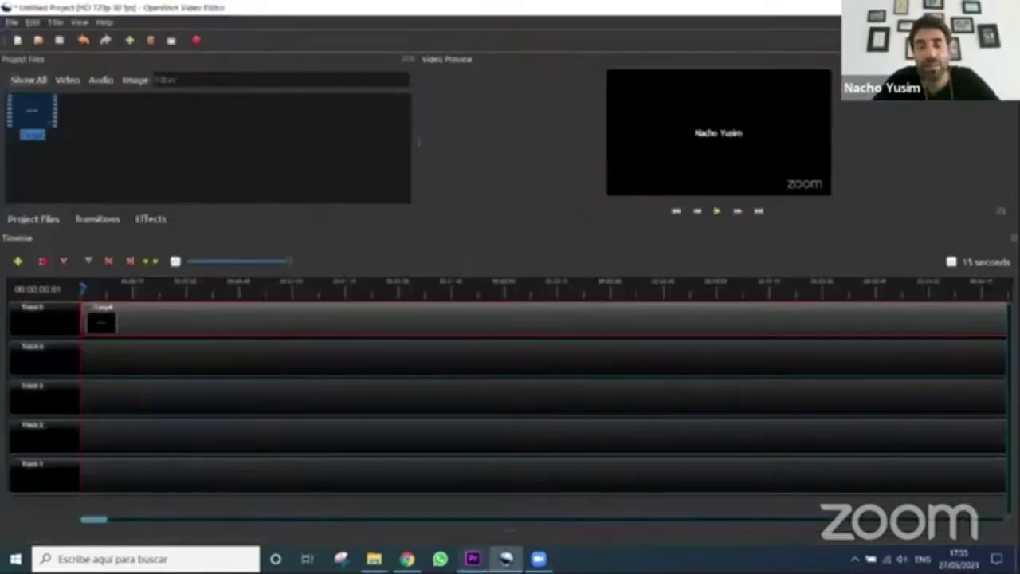
mouse_move(473, 559)
click(482, 488)
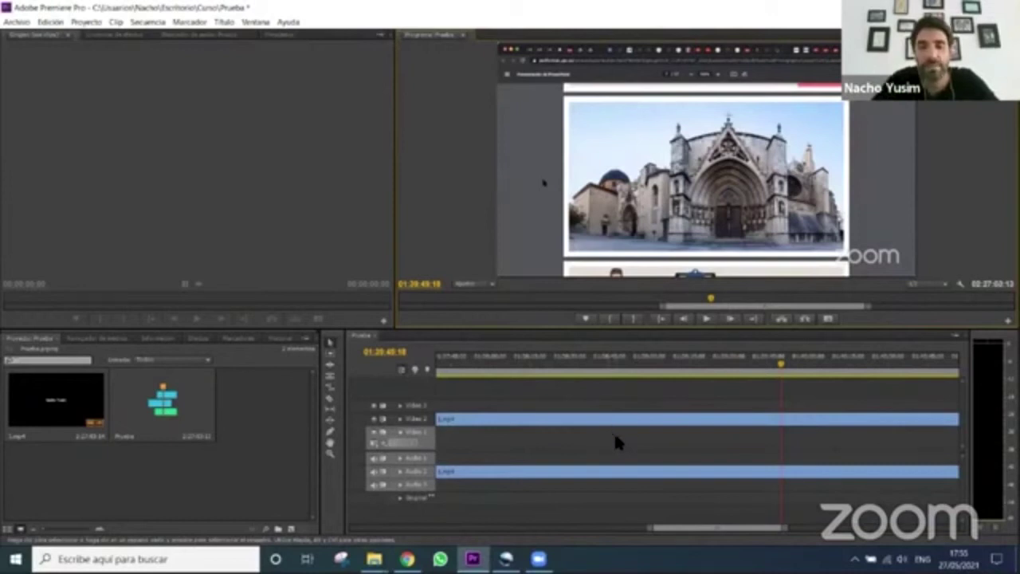
click(655, 358)
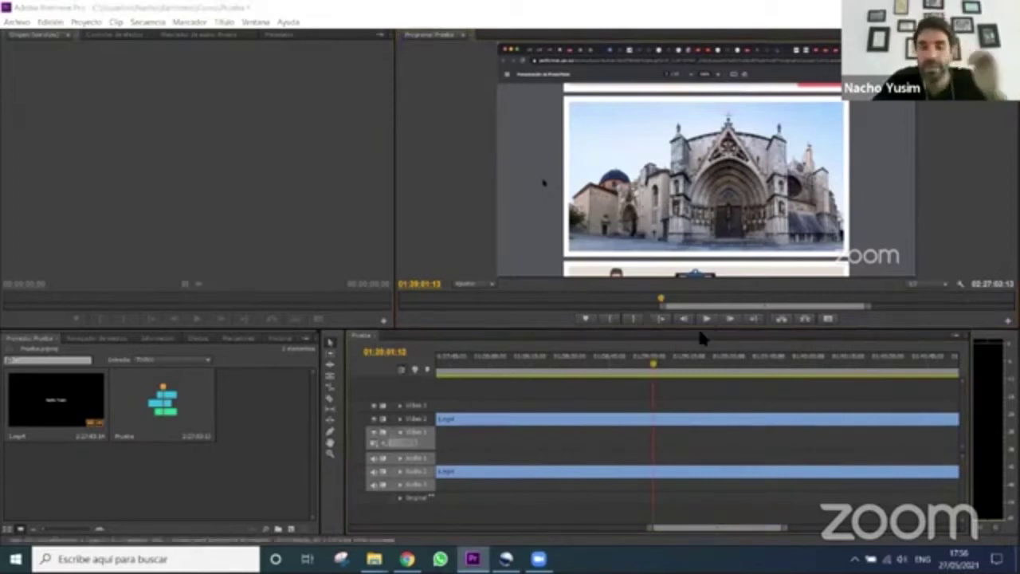
click(670, 408)
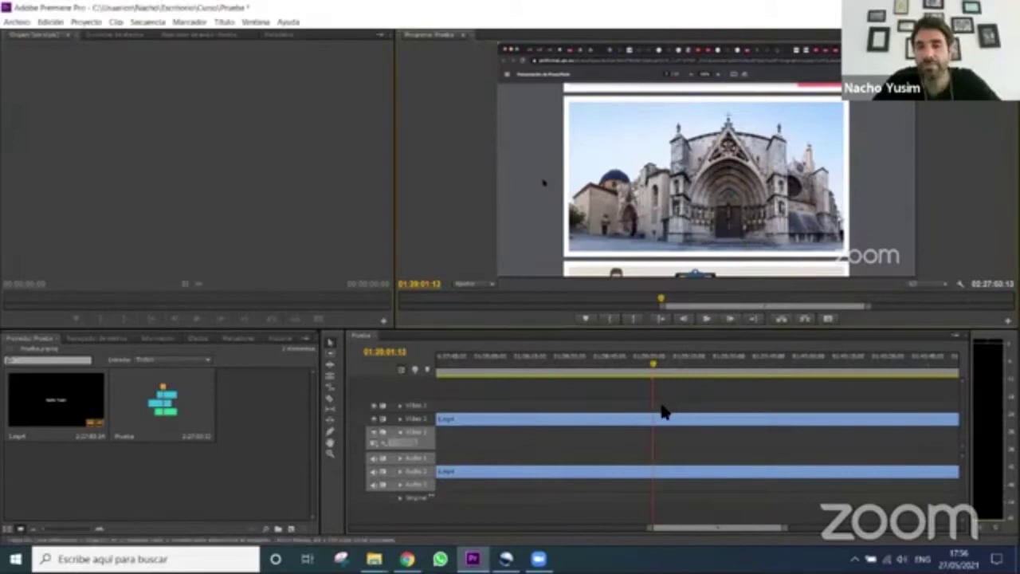
key(space)
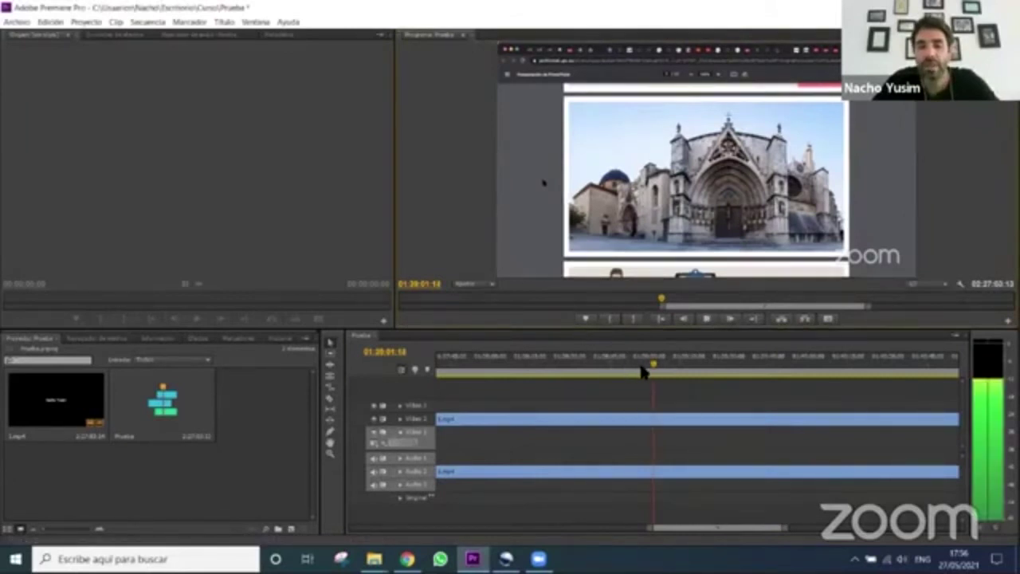
click(708, 319)
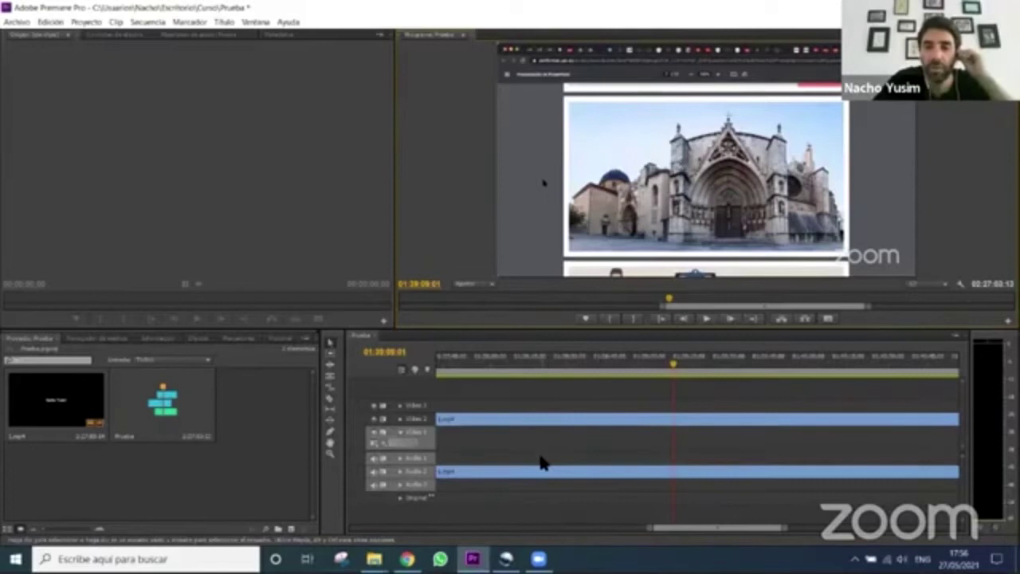
Delete the 1.mp4 video from track Video 2 and play a short stretch of the remaining audio
right_click(511, 419)
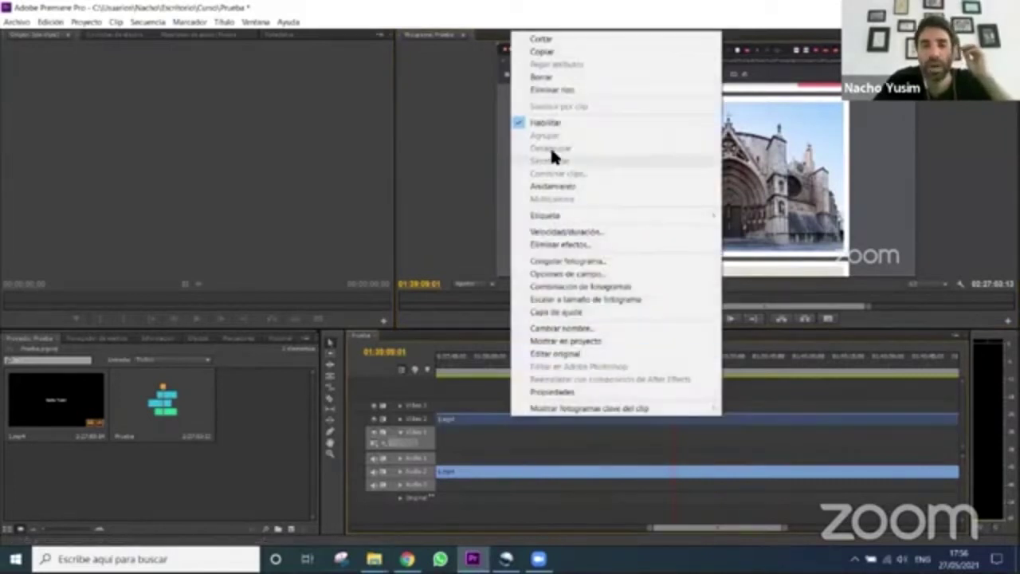
click(479, 423)
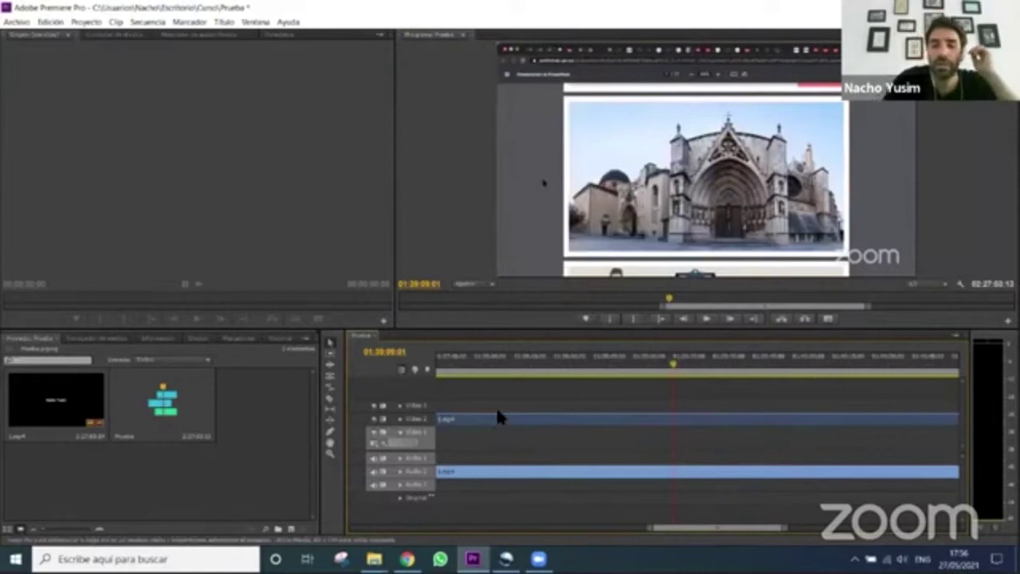
key(Delete)
click(707, 318)
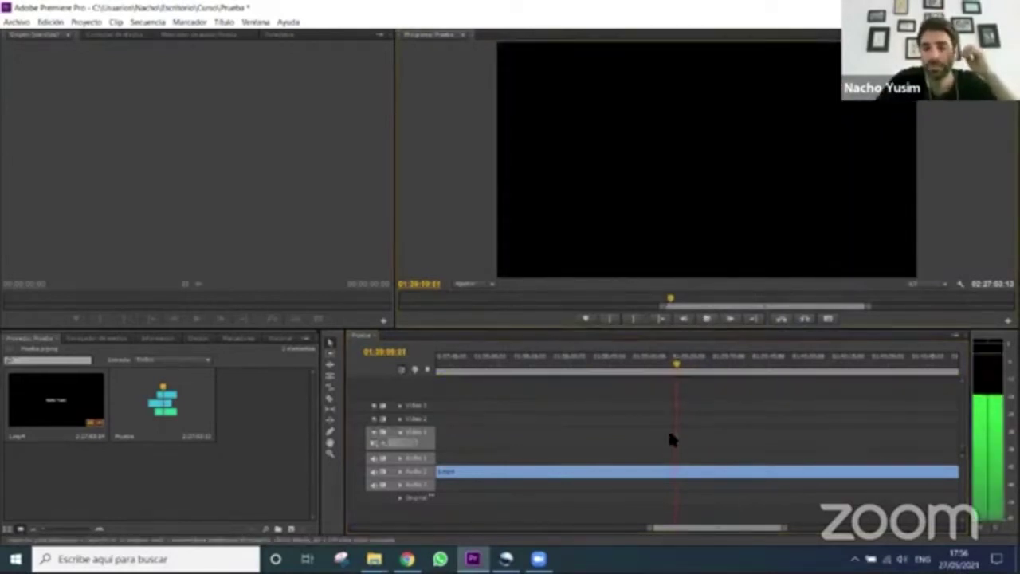
click(706, 318)
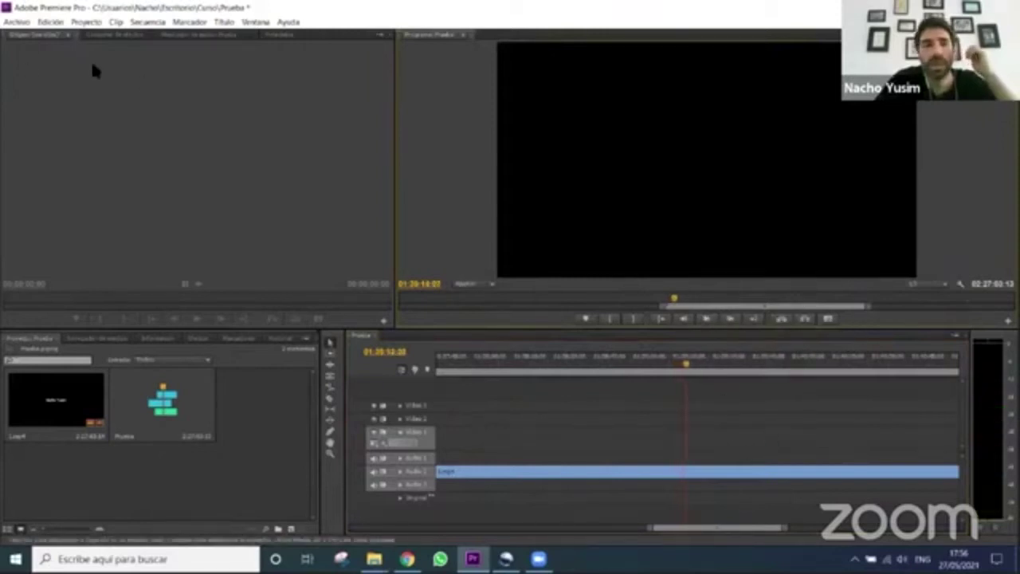
Examine the available formats in the media export settings and close the settings without exporting
click(13, 22)
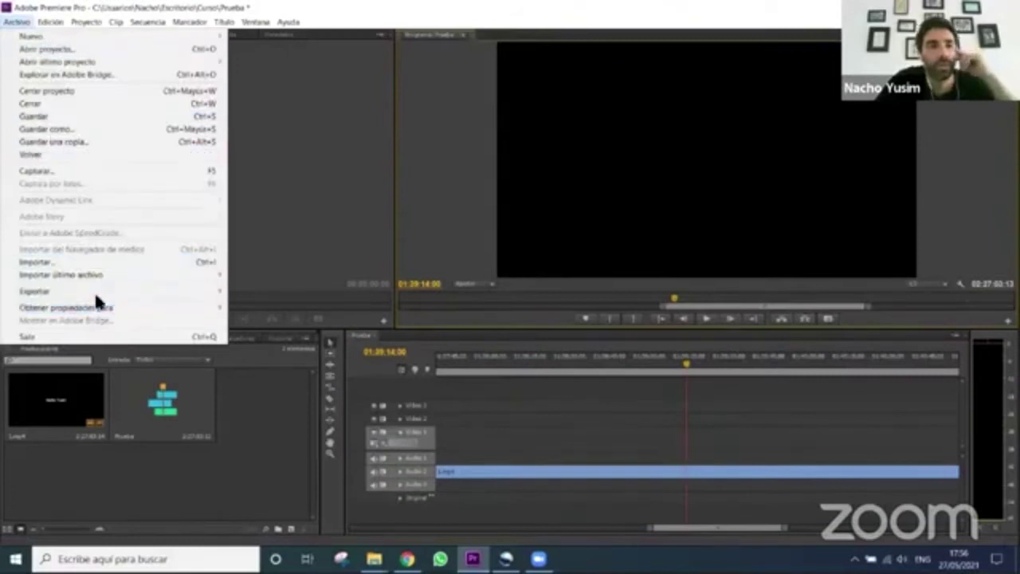
mouse_move(94, 291)
click(266, 291)
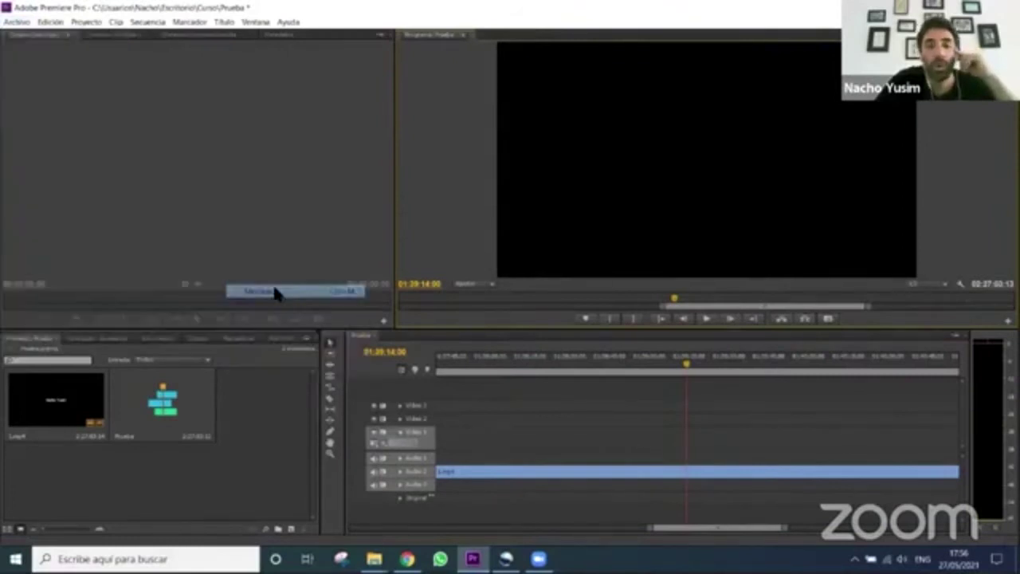
click(642, 156)
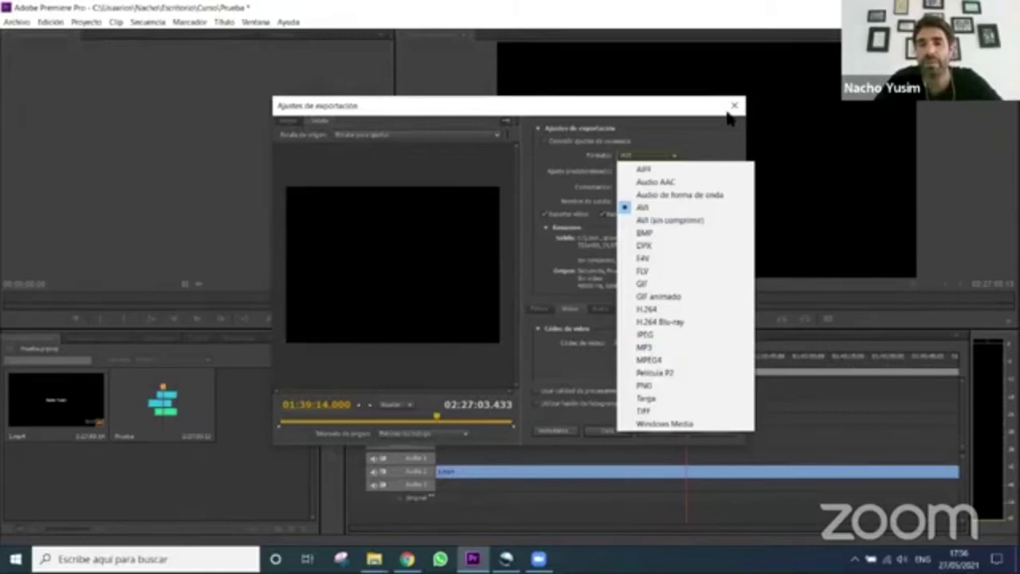
click(669, 113)
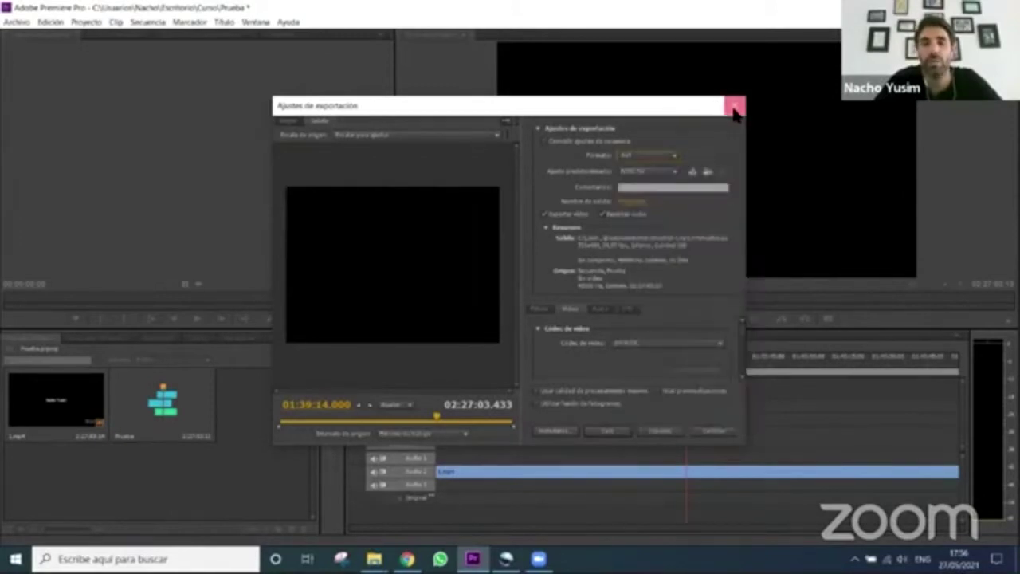
click(734, 105)
Undo the timeline edits, the sequence creation and the clip import until the Prueba project is empty
key(ctrl+z)
key(ctrl+z)
key(ctrl+z)
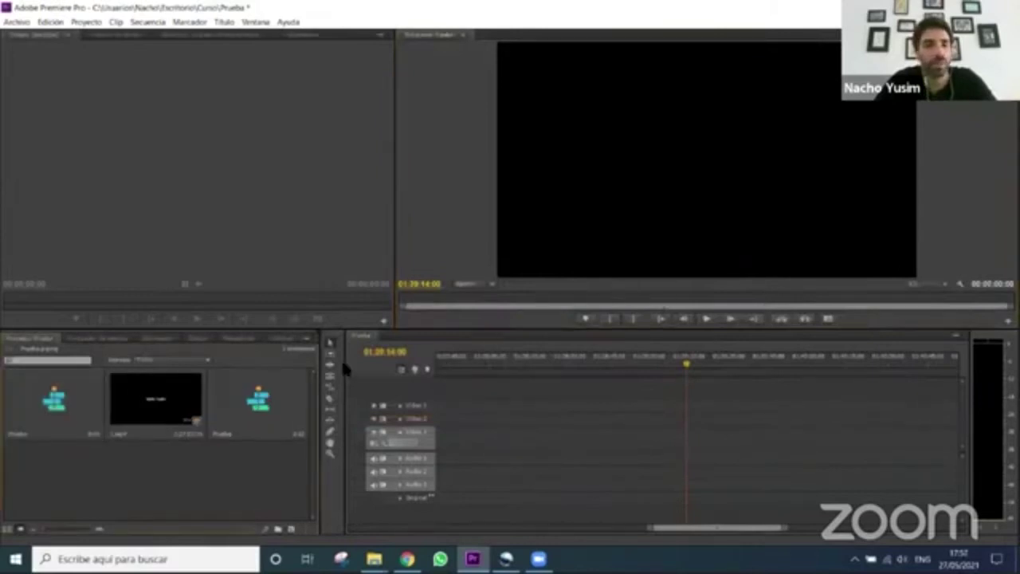
key(ctrl+z)
key(ctrl+z)
key(ctrl+z)
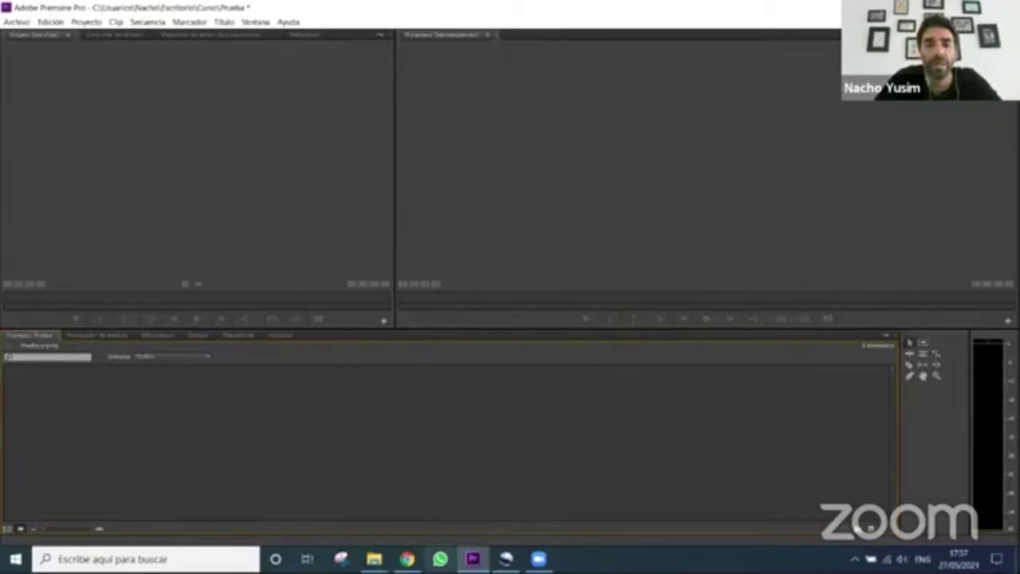
Close Premiere Pro and return to OpenShot
key(alt+Tab)
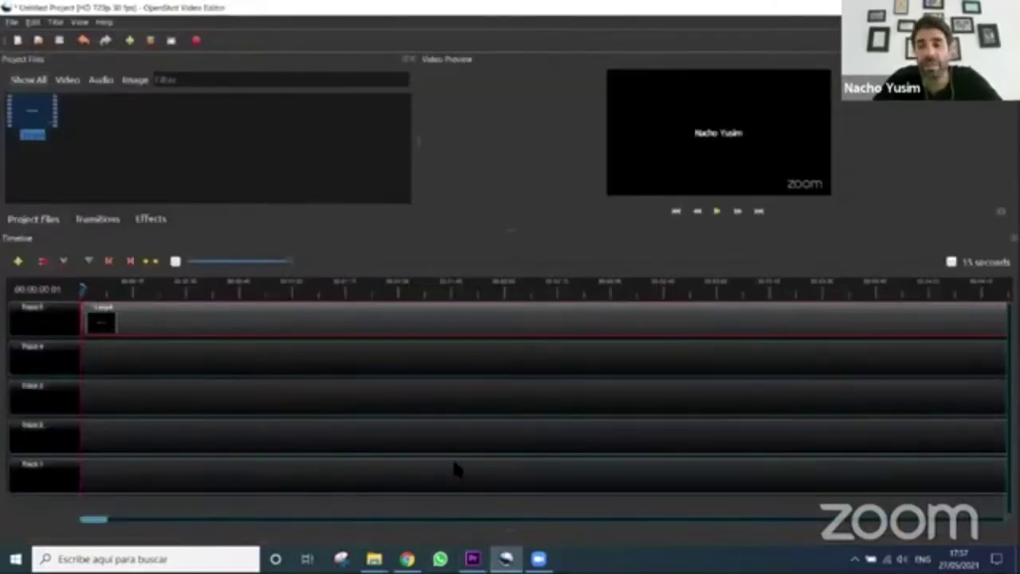
key(alt+Tab)
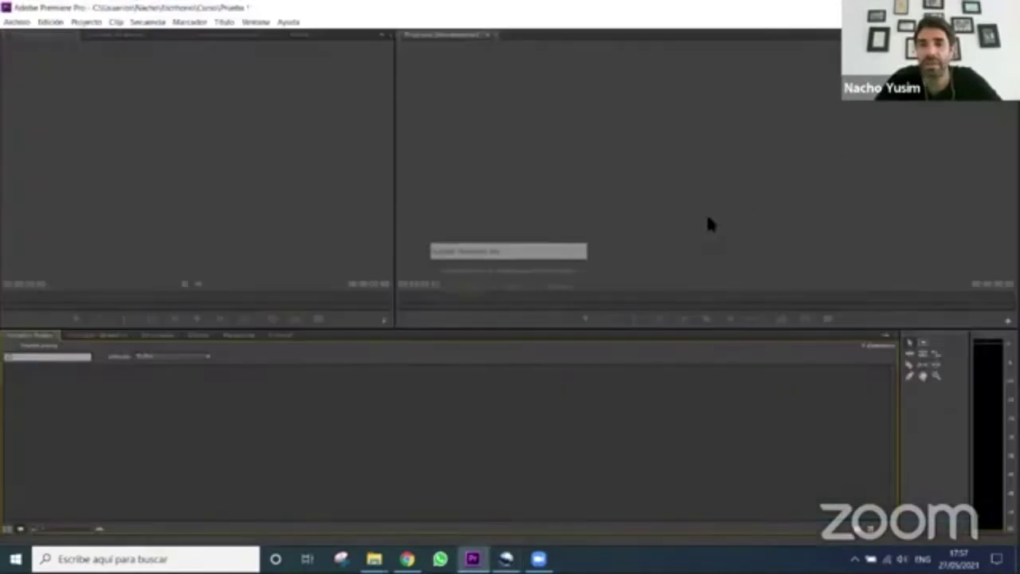
click(522, 286)
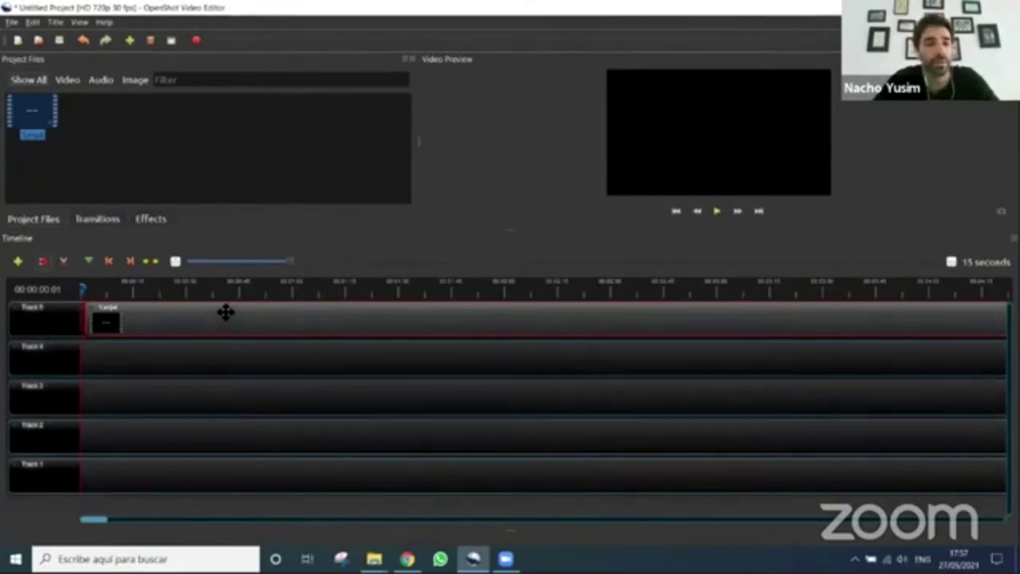
Undo the placement of 1.mp4 on Track 5 and remove the file from the OpenShot project
click(84, 41)
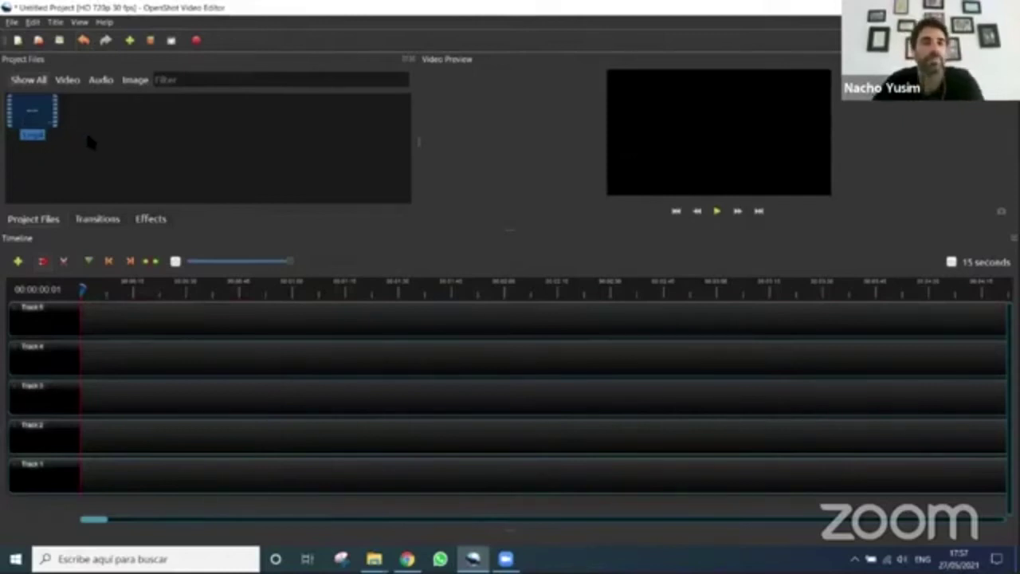
right_click(42, 104)
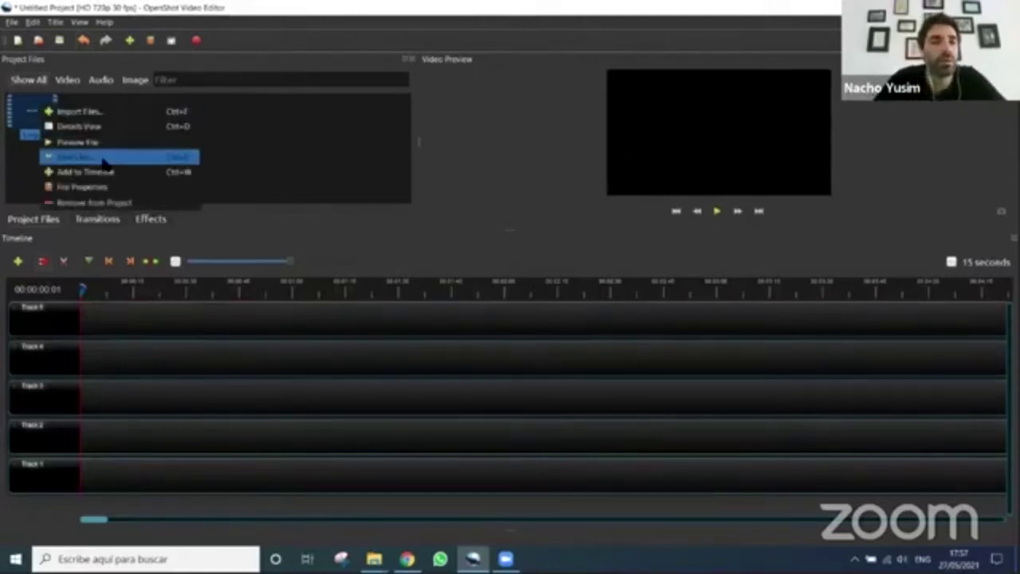
click(104, 201)
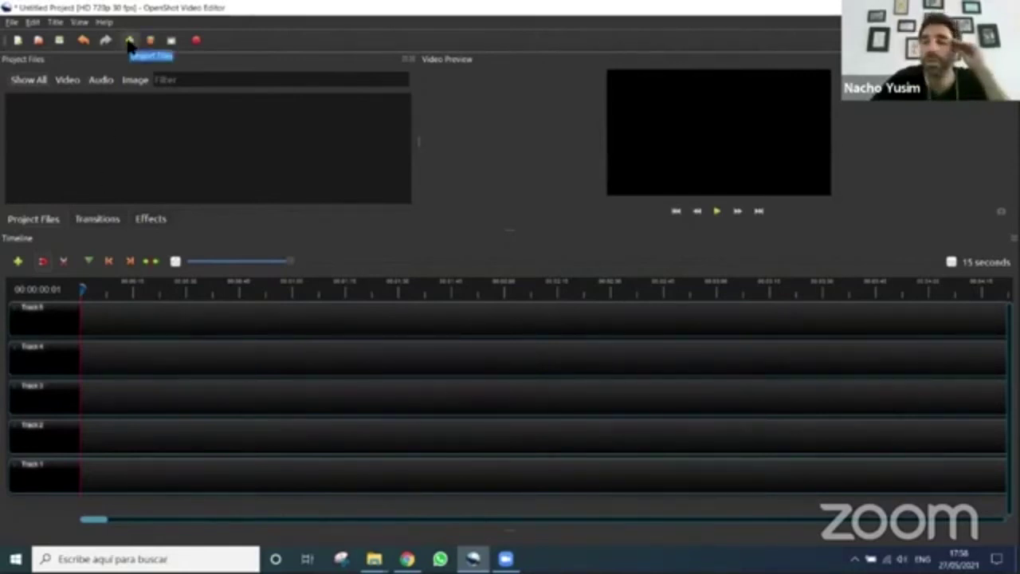
Widen the project files area slightly and browse to the Curso folder on the Escritorio for importing files
drag(420, 141, 445, 141)
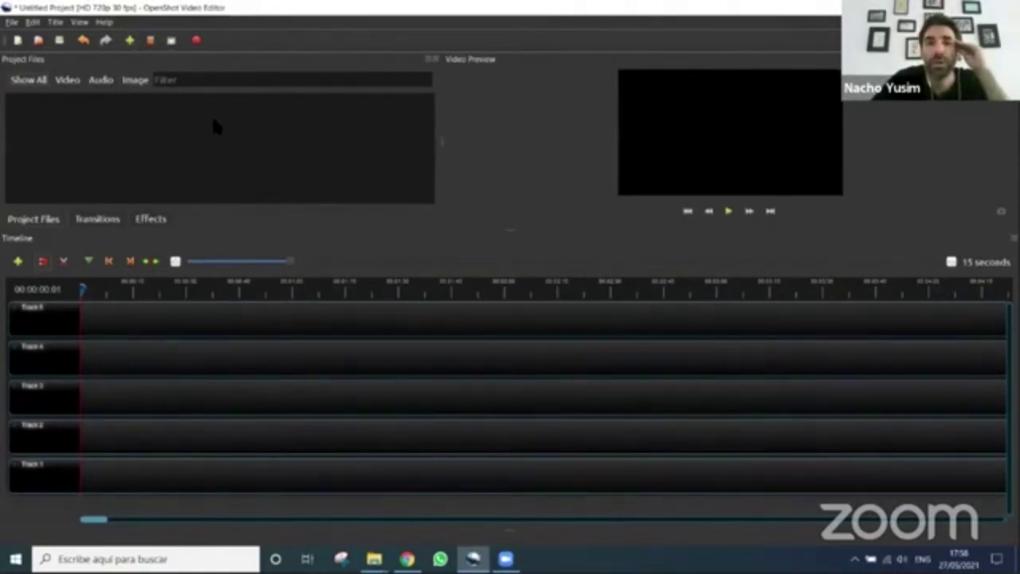
click(131, 40)
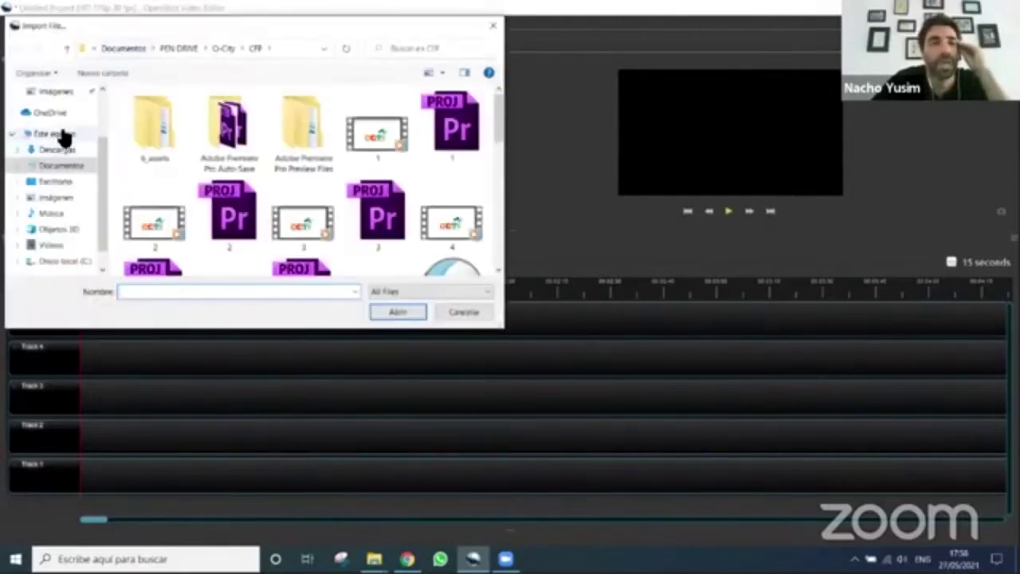
scroll(69, 223, down, 1)
scroll(48, 207, up, 1)
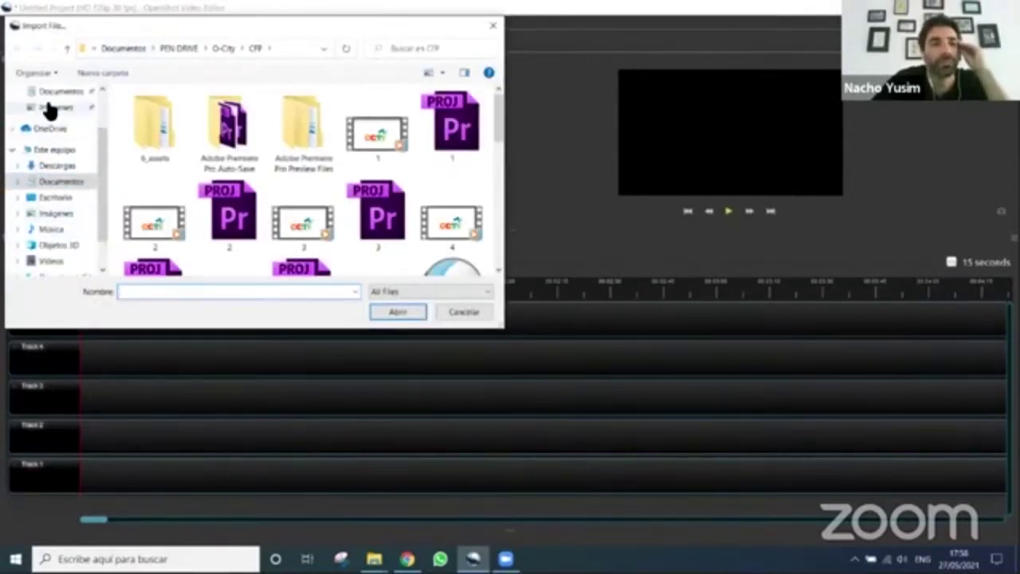
scroll(52, 119, up, 1)
click(60, 132)
click(56, 120)
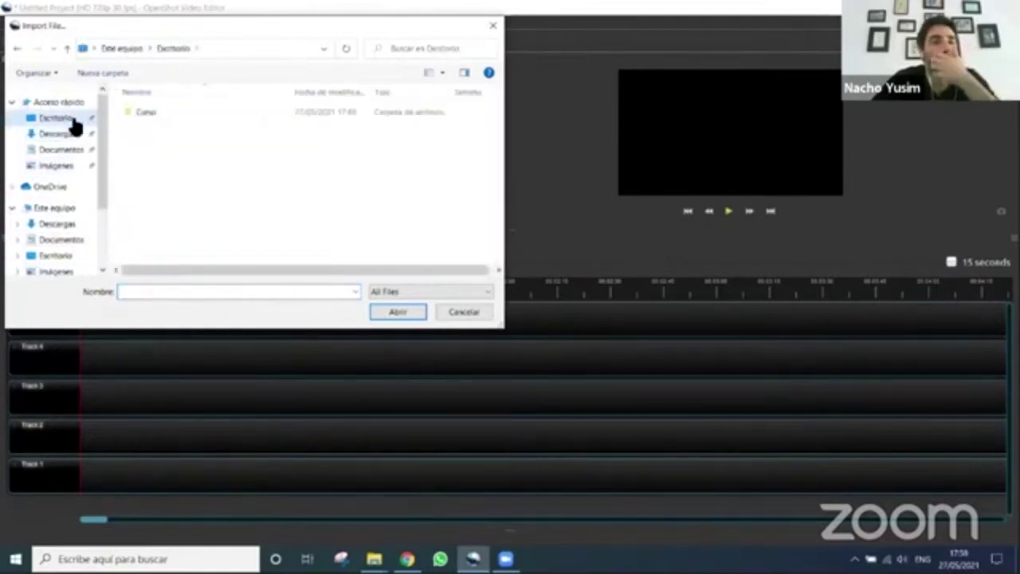
double_click(156, 110)
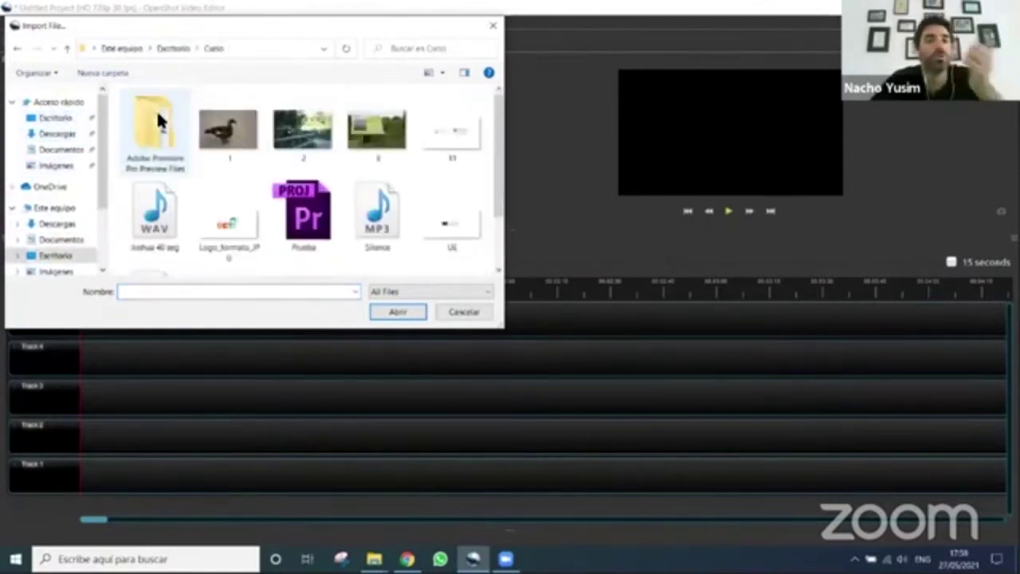
Import images 1, 2 and 3 from the Curso folder as individual files, declining image sequence import for each
click(209, 137)
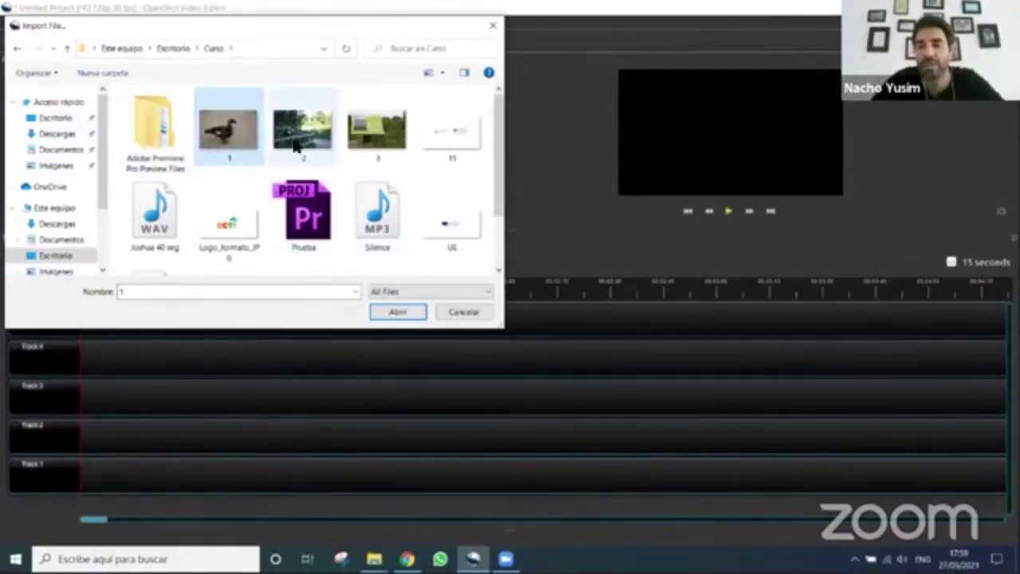
ctrl+click(326, 143)
ctrl+click(368, 149)
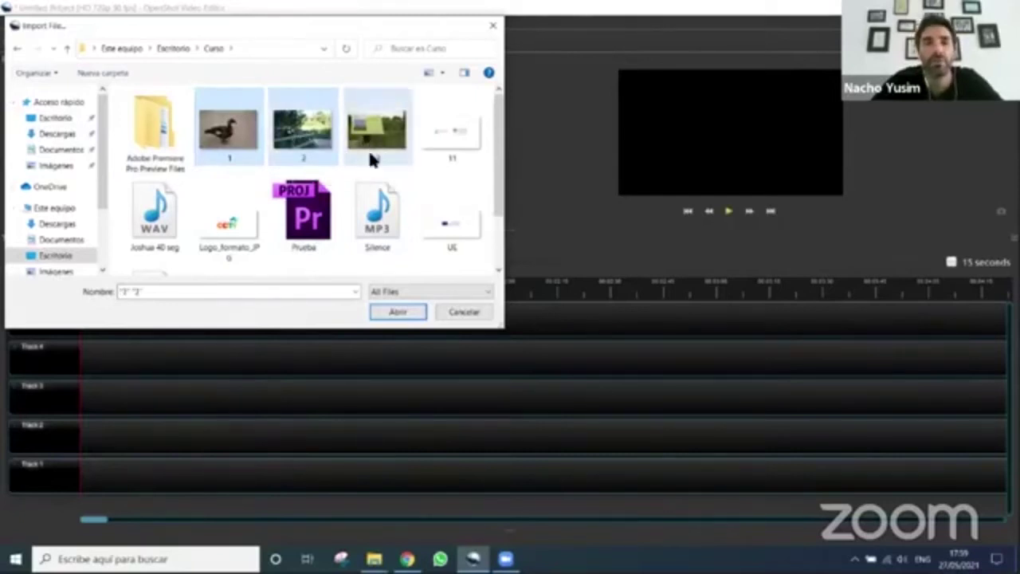
click(399, 312)
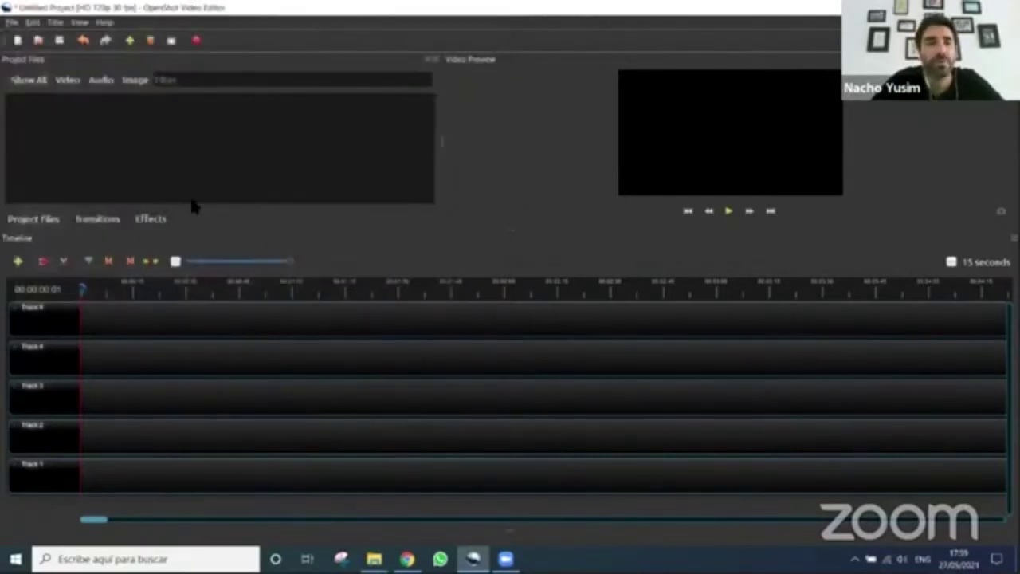
click(583, 297)
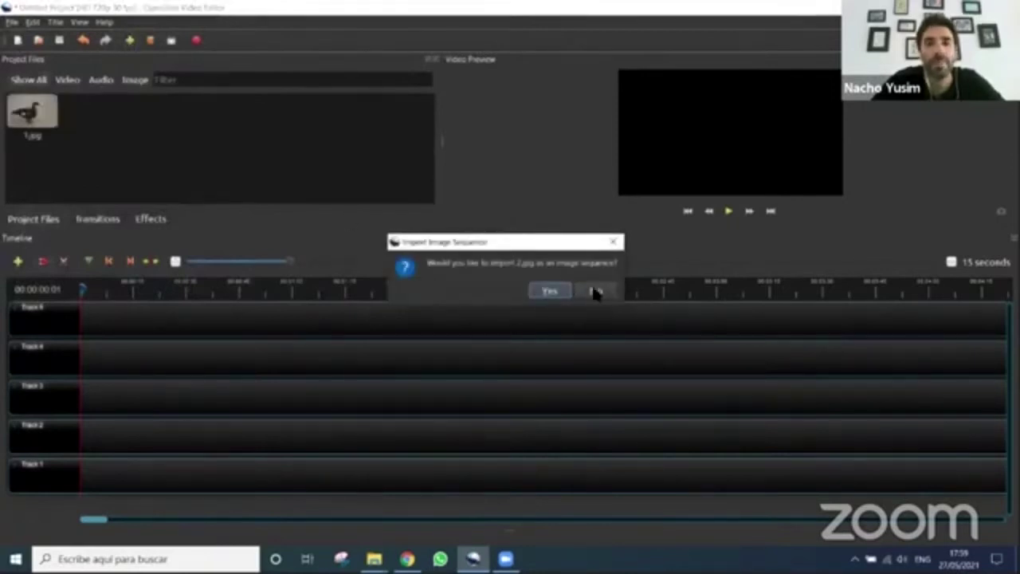
click(595, 291)
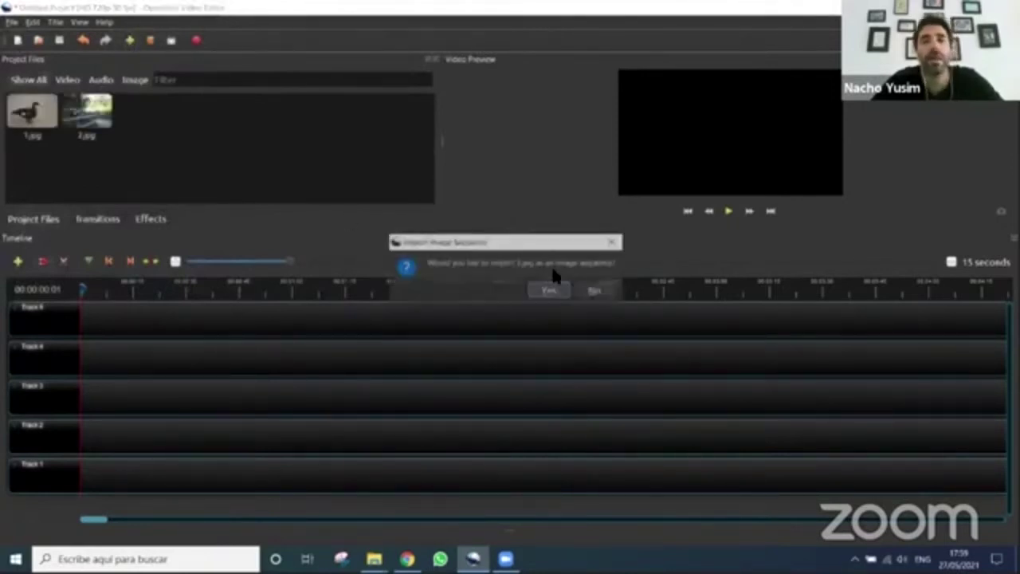
click(594, 292)
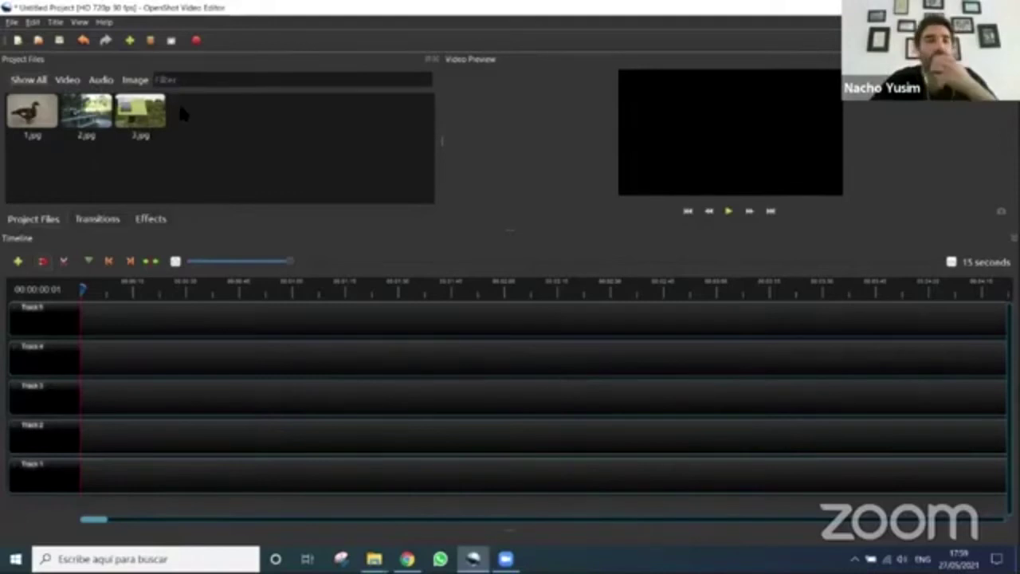
Import the 40 seg WAV audio file from the Curso folder into the project
click(130, 40)
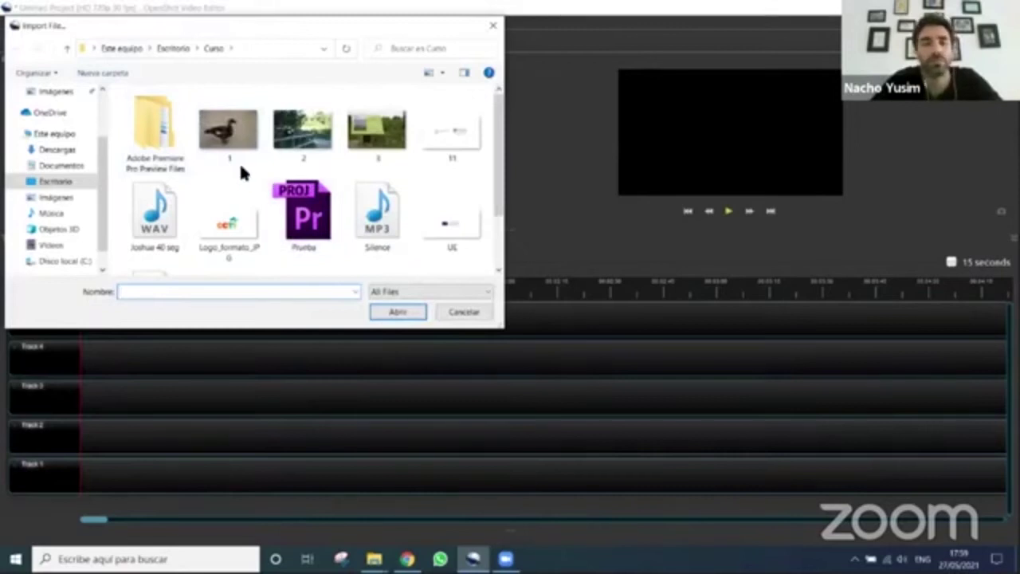
click(159, 225)
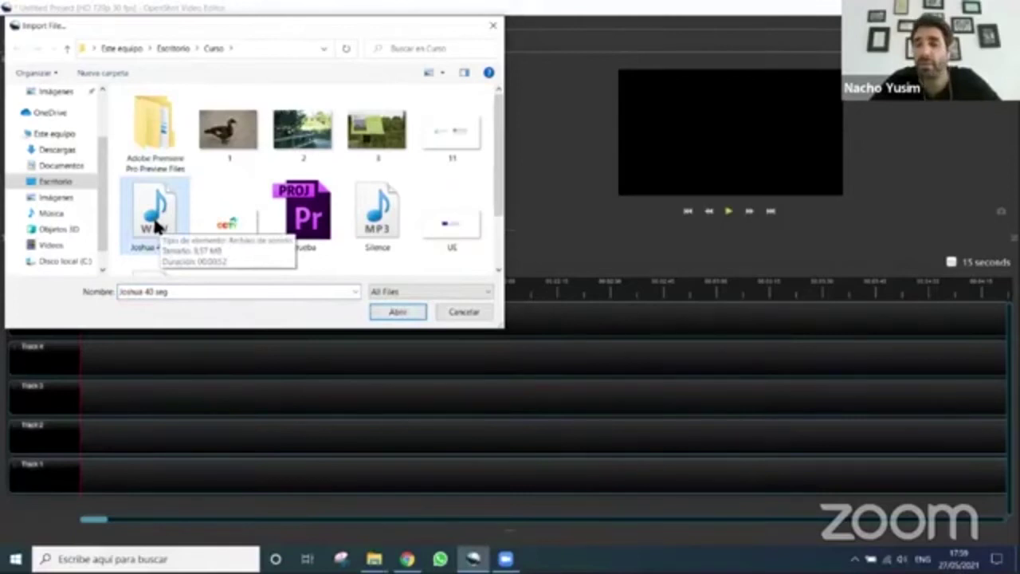
click(381, 311)
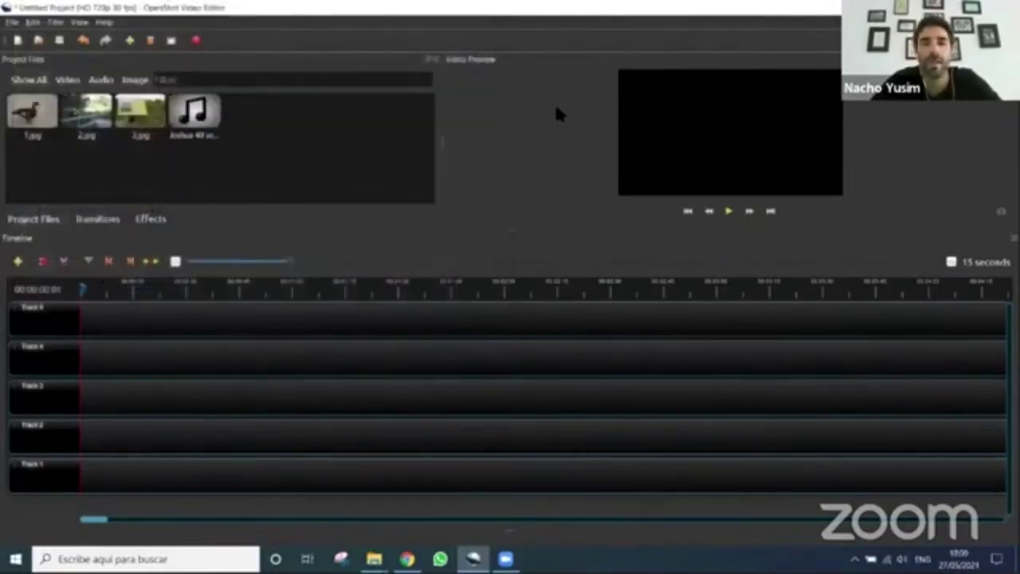
Import the images 11, Logo_formato_JPG and UE together, declining to load 11.jpg as an image sequence
click(130, 40)
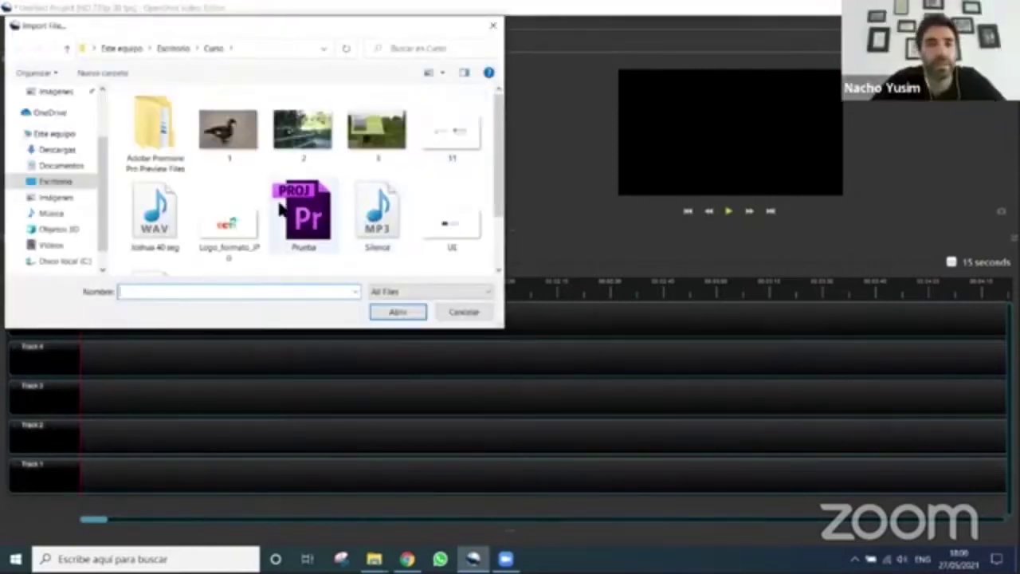
click(224, 229)
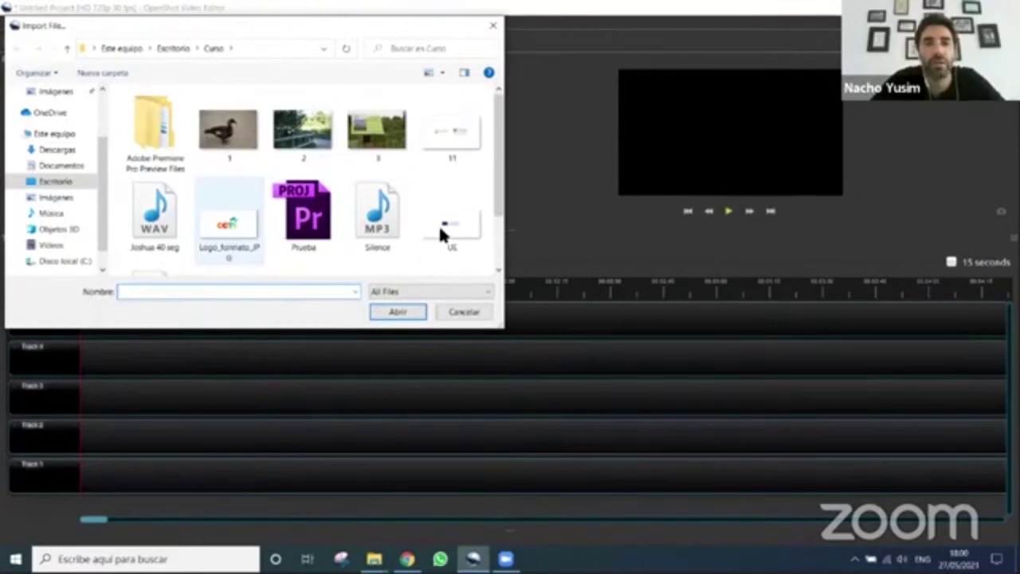
ctrl+click(446, 225)
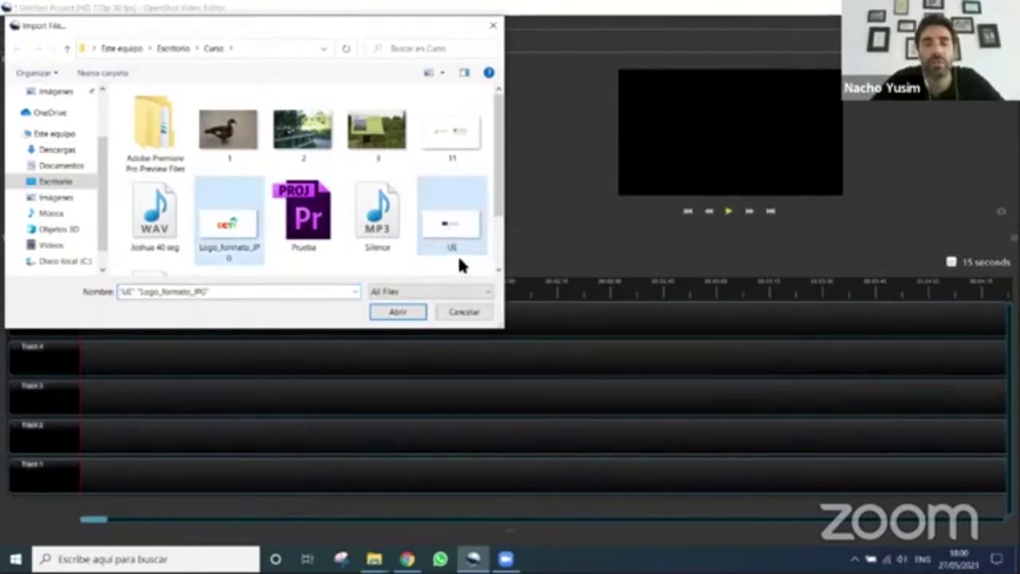
ctrl+click(447, 147)
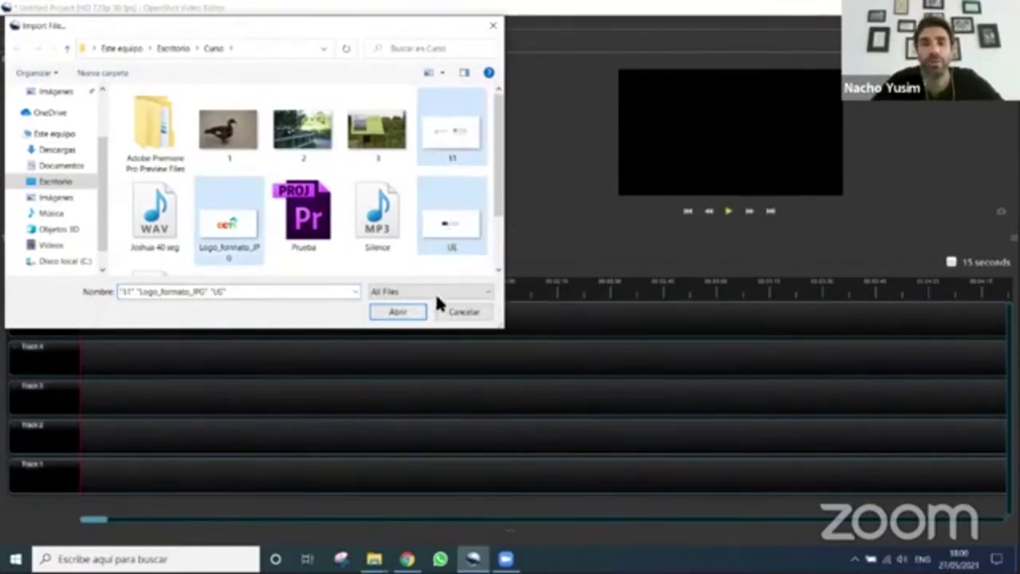
click(400, 311)
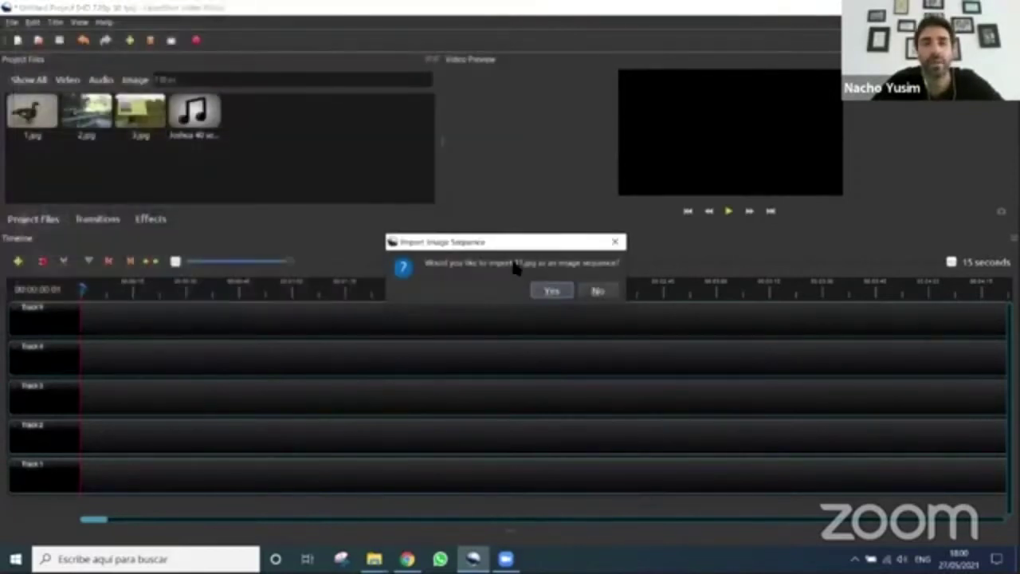
click(598, 292)
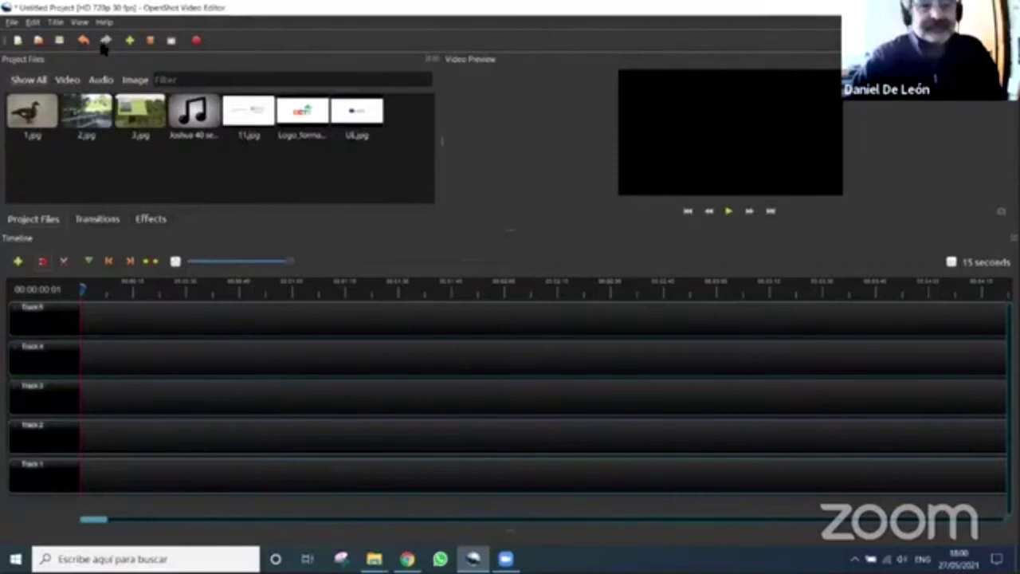
Import the MP3 files Silence and Water Lapping Wind from the Curso folder
click(129, 40)
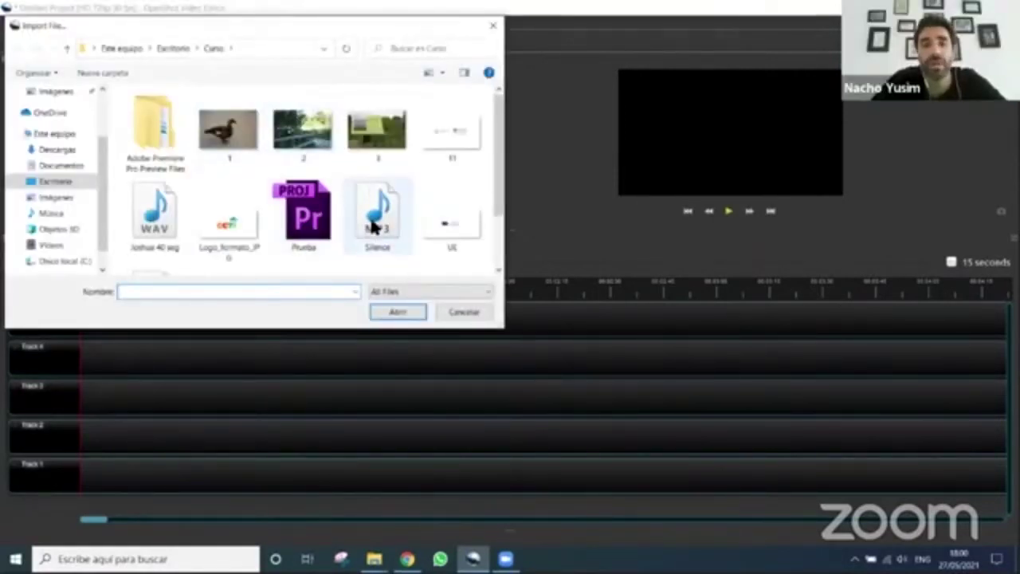
double_click(375, 223)
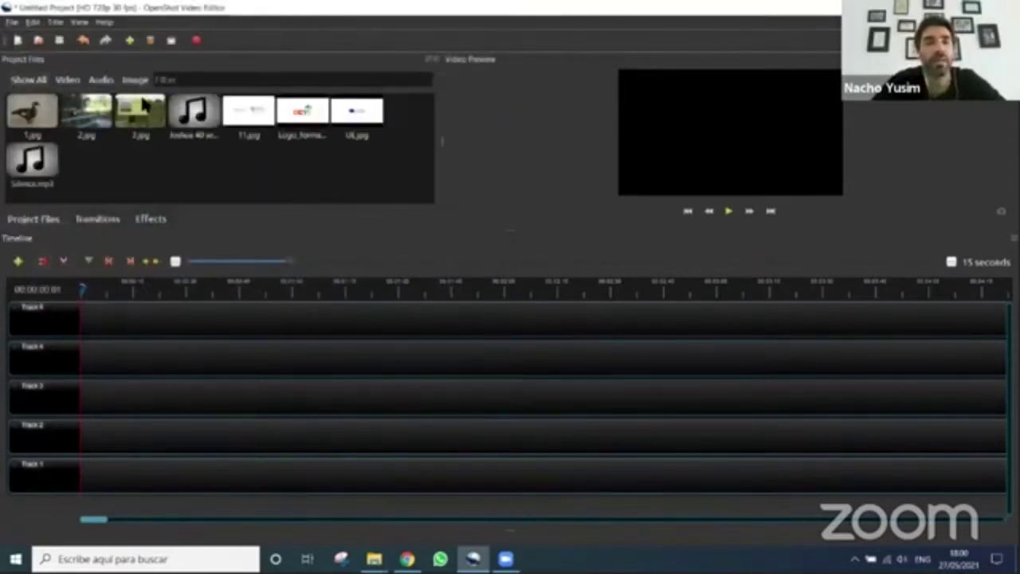
click(130, 40)
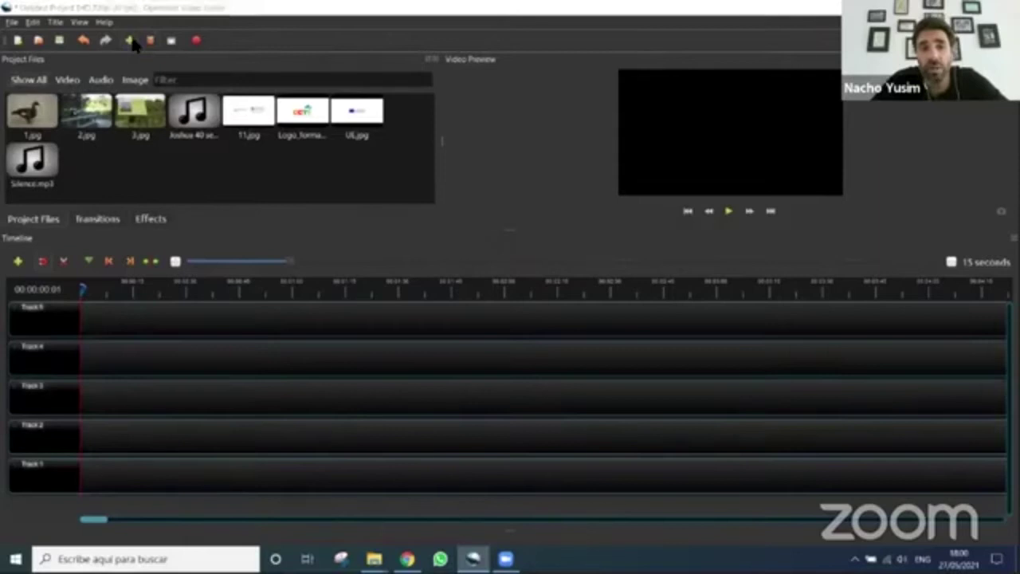
scroll(329, 199, down, 2)
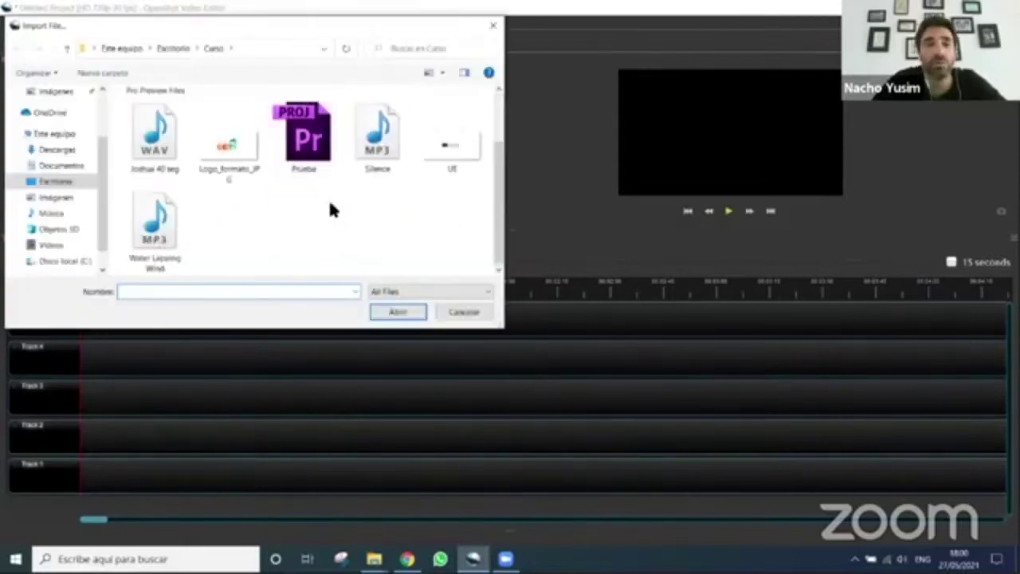
double_click(150, 231)
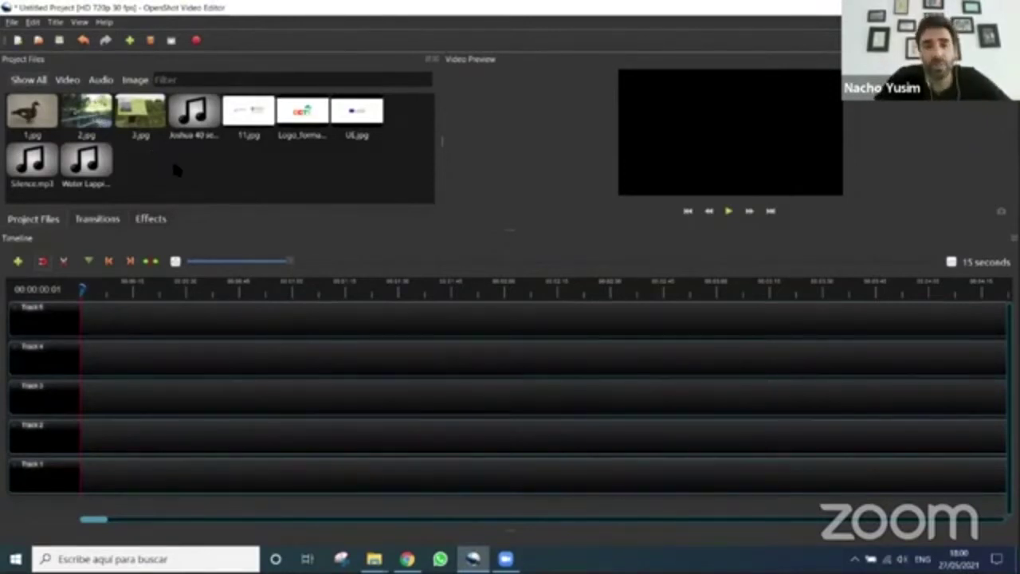
View the available transitions and effects, and return to the project files
mouse_move(511, 230)
mouse_down()
mouse_move(506, 264)
mouse_move(499, 231)
mouse_up()
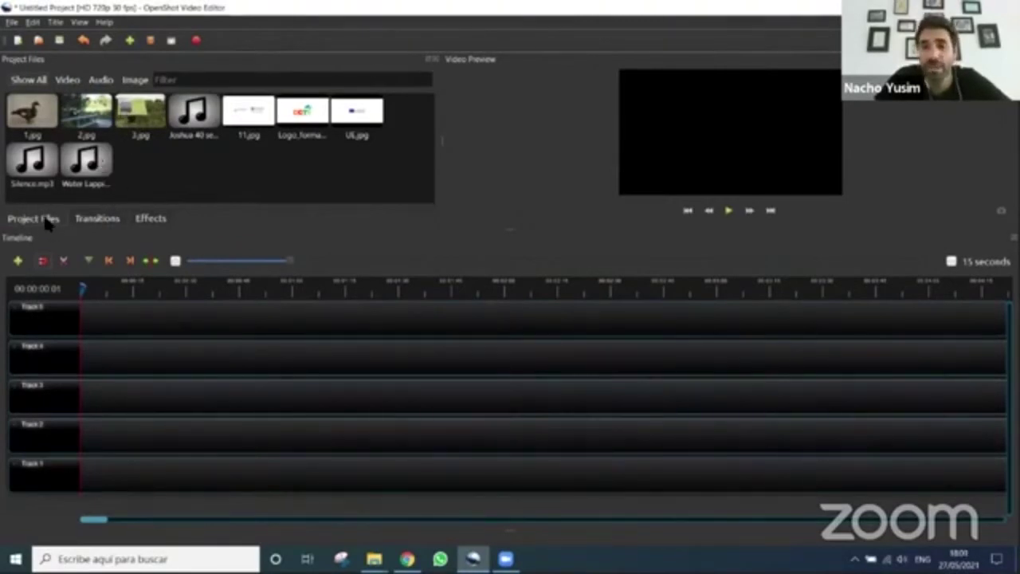
click(82, 225)
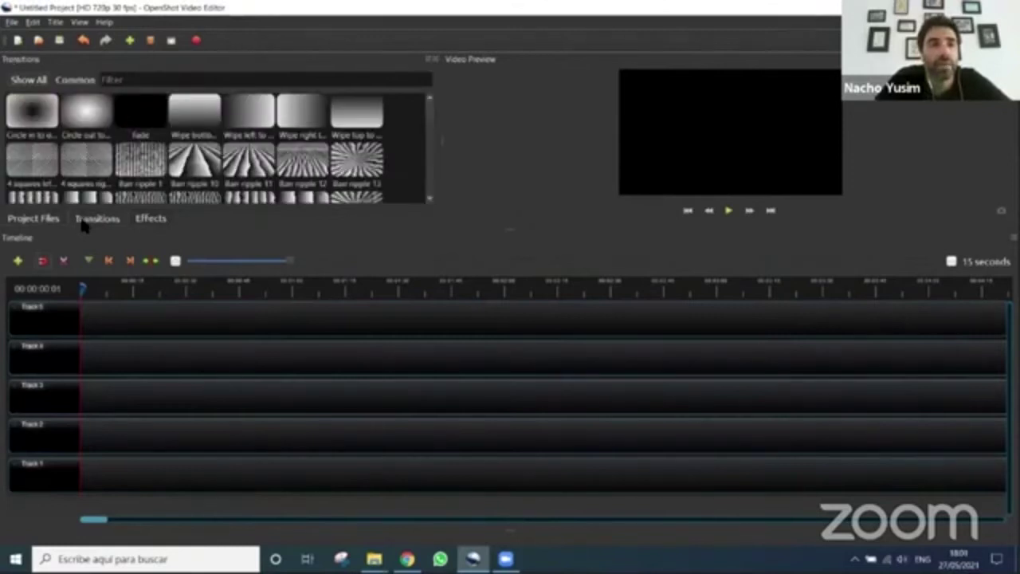
click(148, 226)
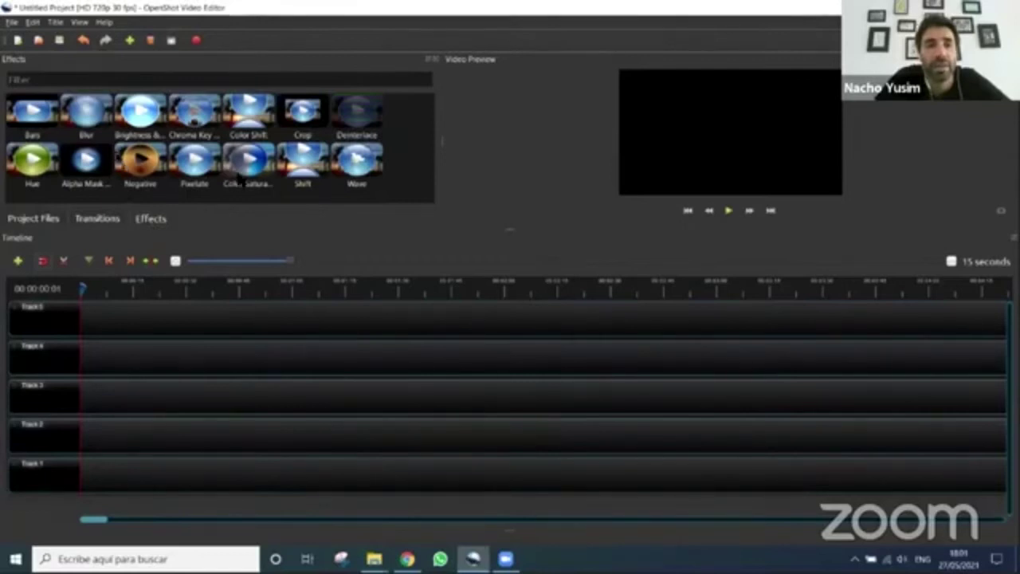
click(45, 221)
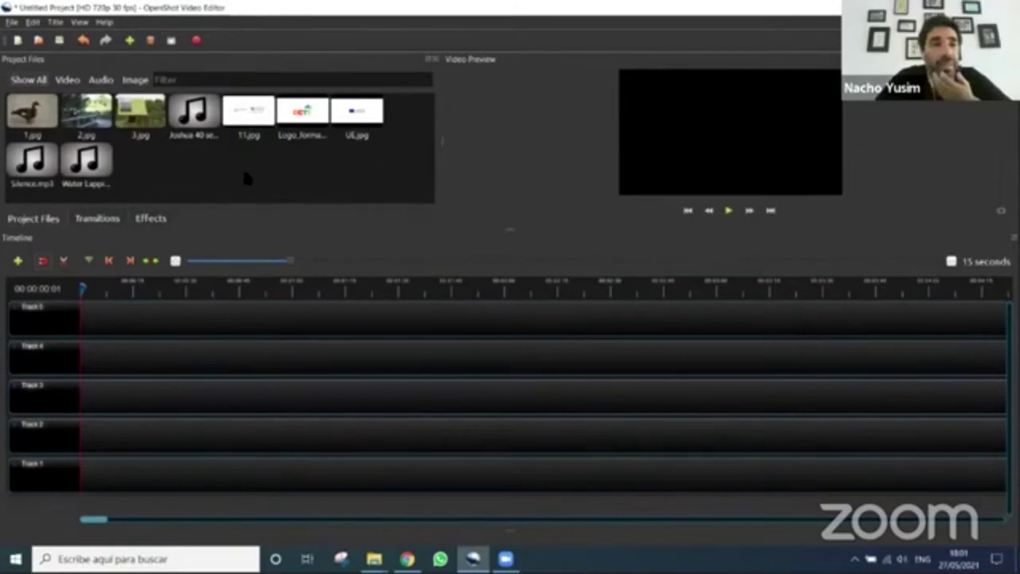
Filter the project files by video, audio and image in turn, and switch back to the video filter
click(67, 80)
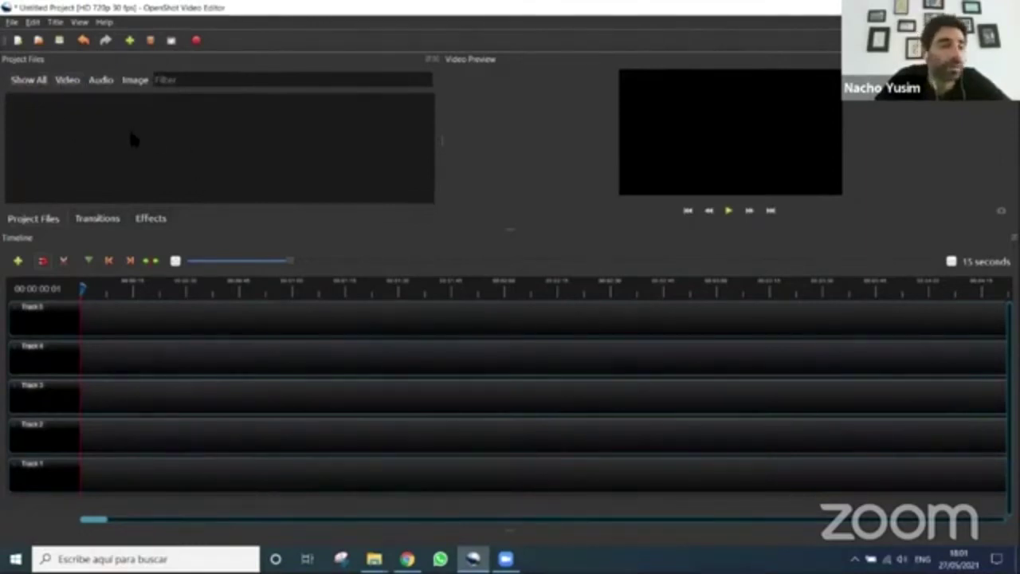
click(105, 86)
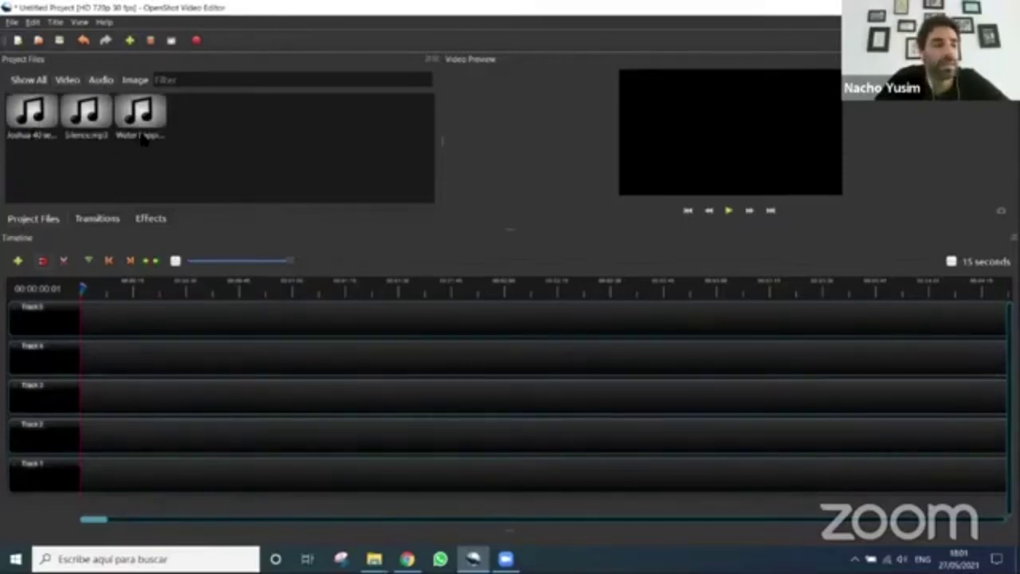
click(138, 84)
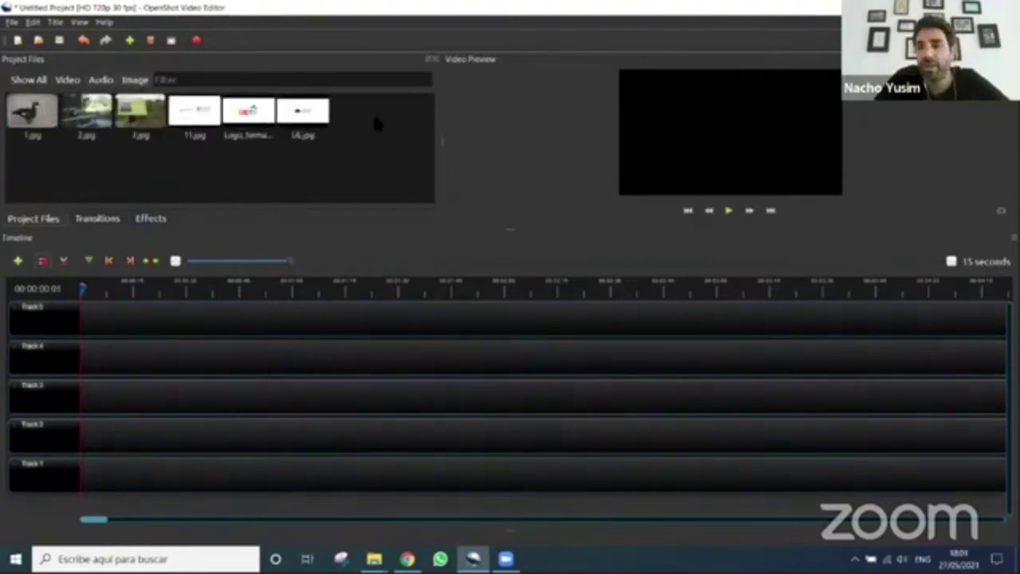
click(67, 81)
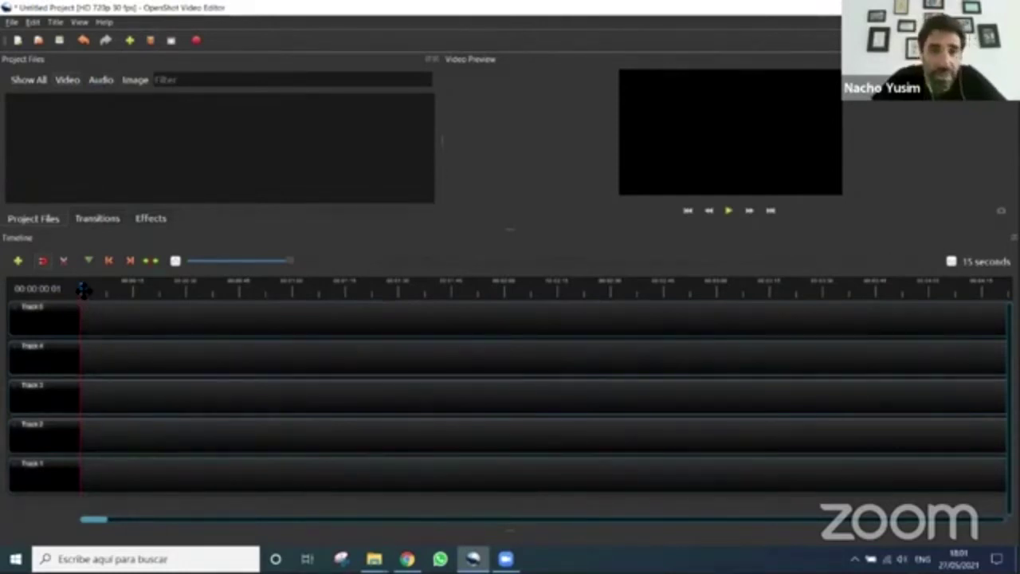
Move the playhead along the empty timeline and bring it back to the start
drag(84, 289, 96, 290)
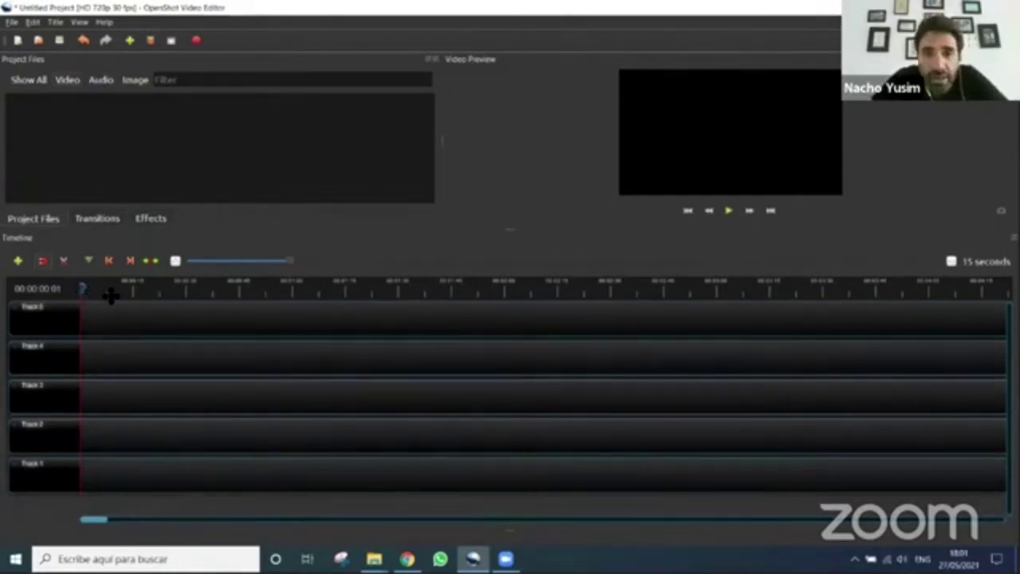
click(479, 291)
drag(492, 294, 64, 299)
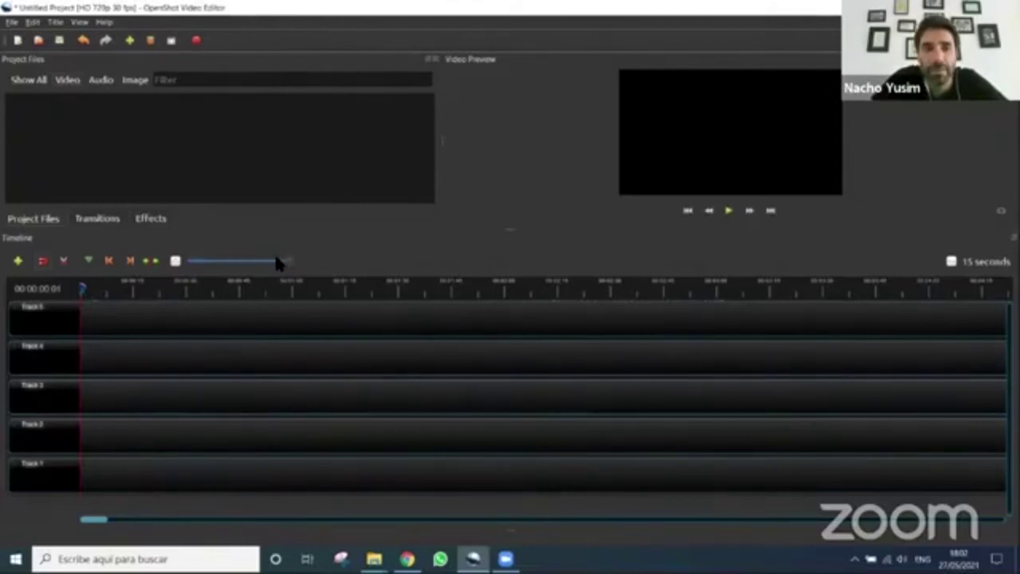
Zoom the timeline in to a 3-second scale, out to 30 seconds, and back to 15 seconds
click(174, 261)
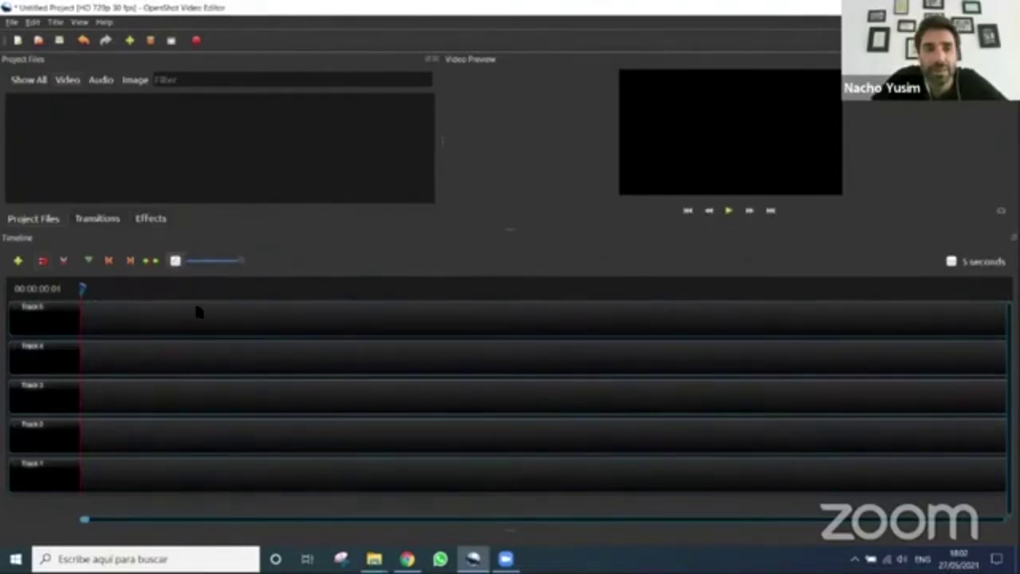
click(175, 261)
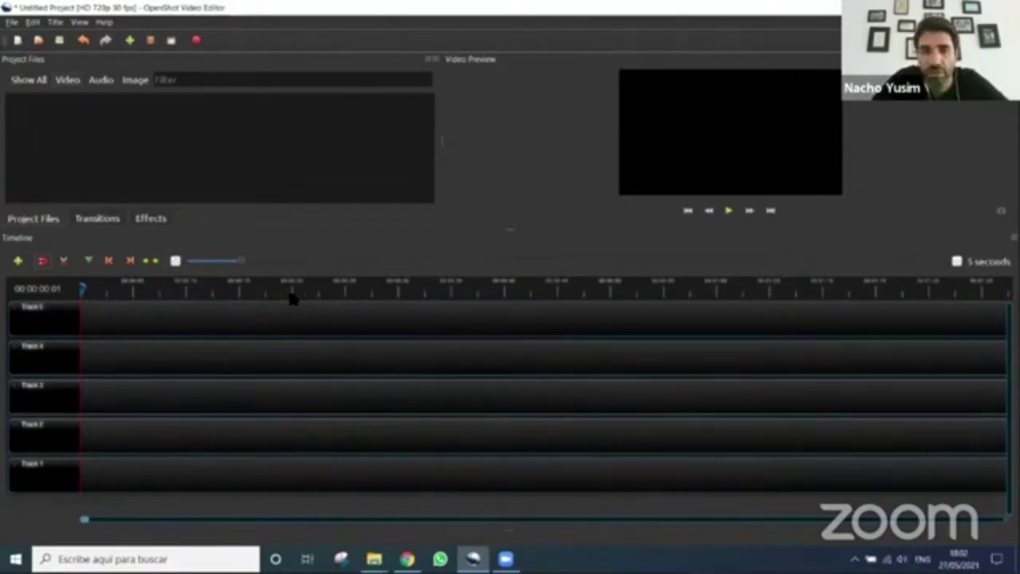
click(179, 263)
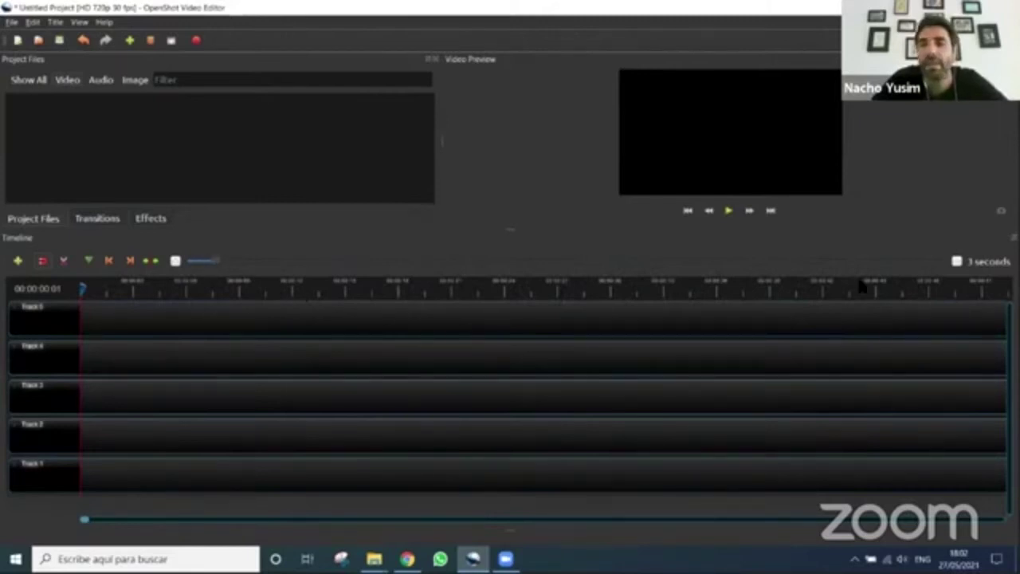
click(957, 262)
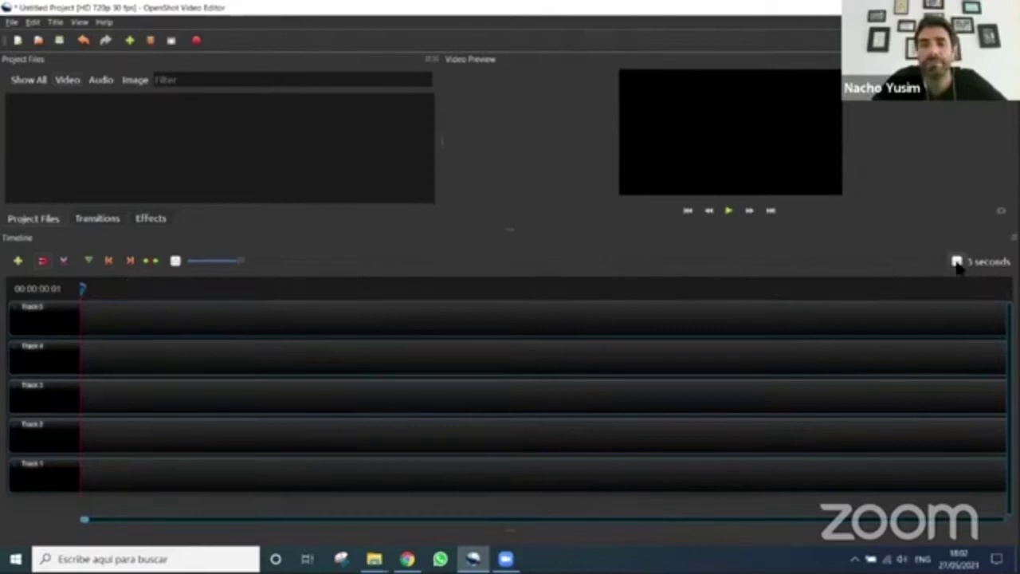
scroll(958, 268, down, 2)
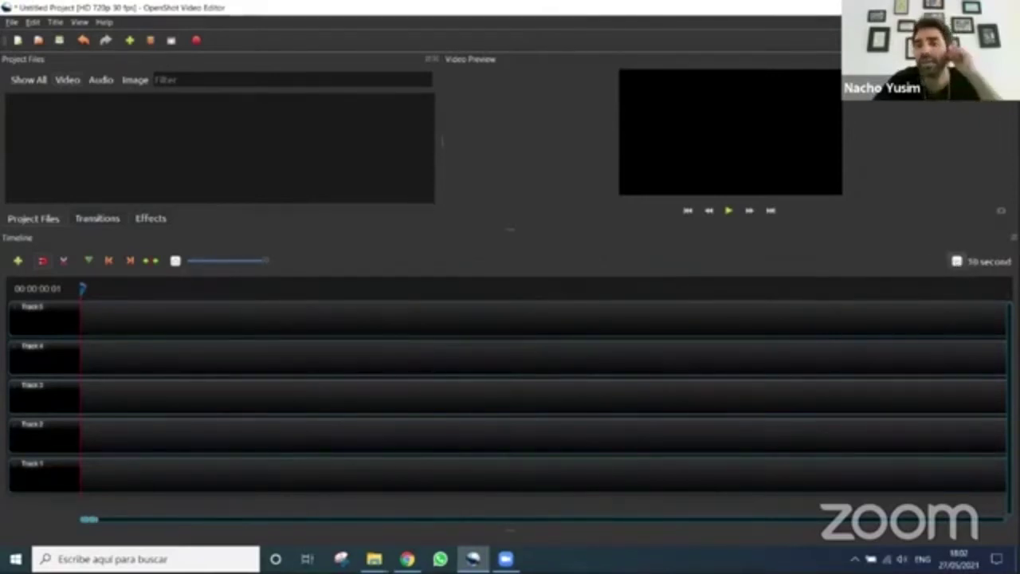
scroll(959, 268, down, 1)
scroll(958, 269, down, 1)
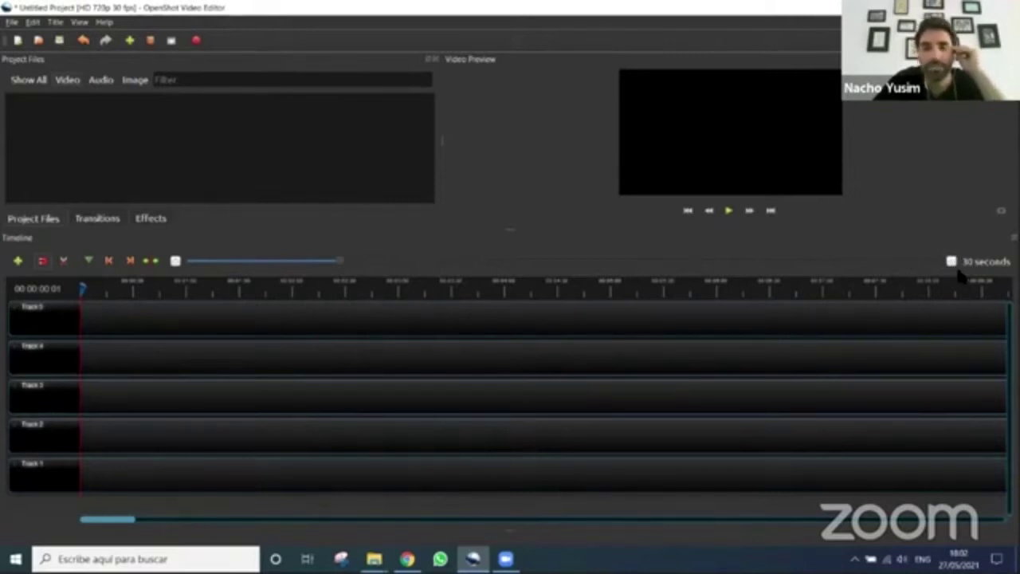
scroll(176, 265, up, 1)
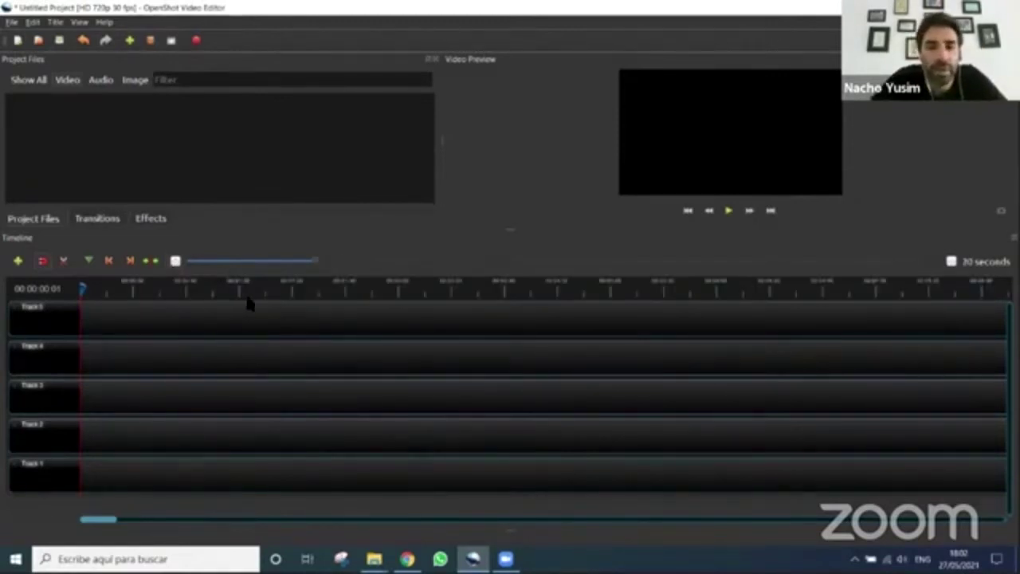
scroll(175, 265, up, 1)
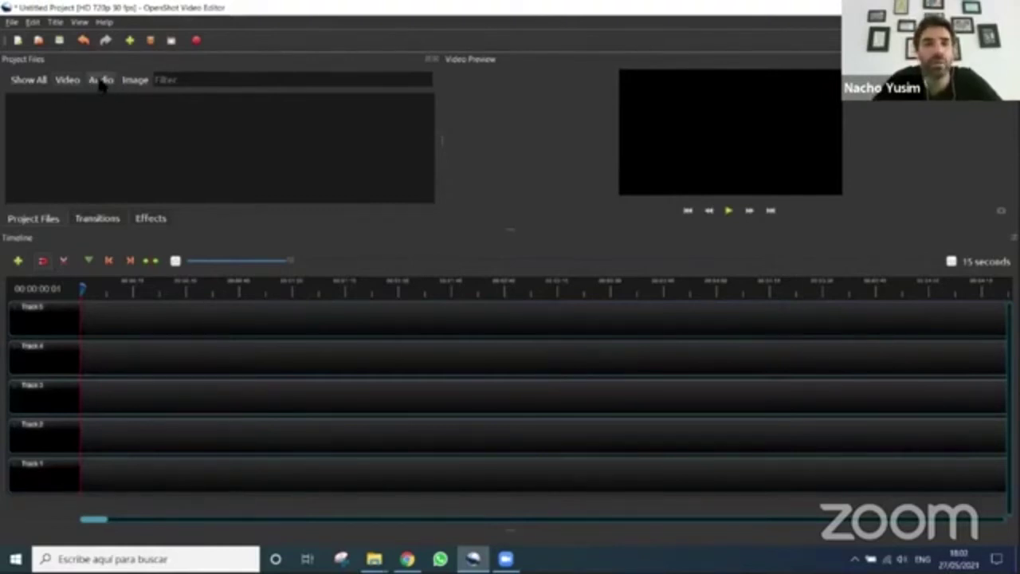
Show all project files, browse them through the video, audio and image filters, and return to the full list
click(35, 80)
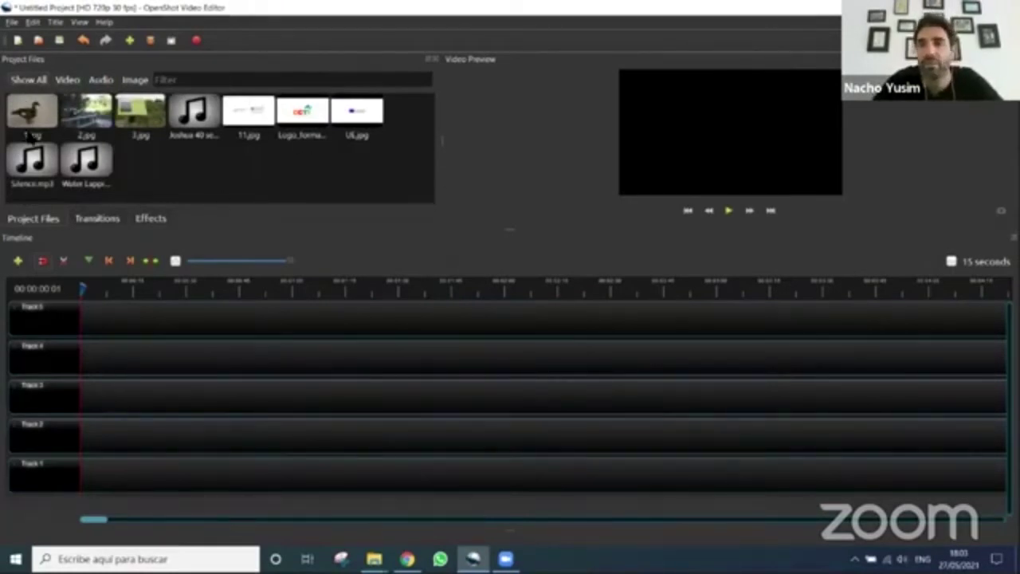
click(68, 80)
click(123, 81)
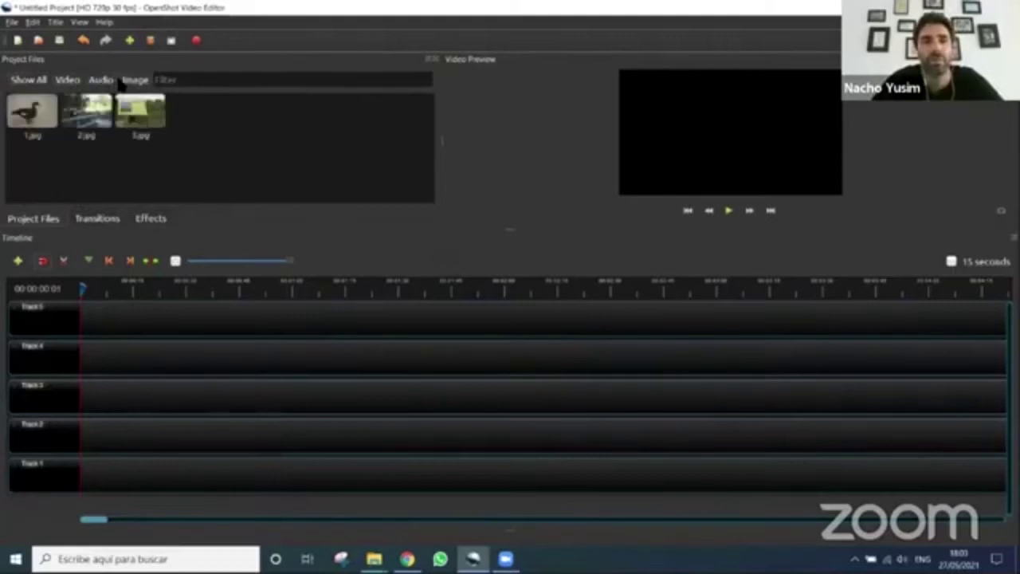
click(39, 82)
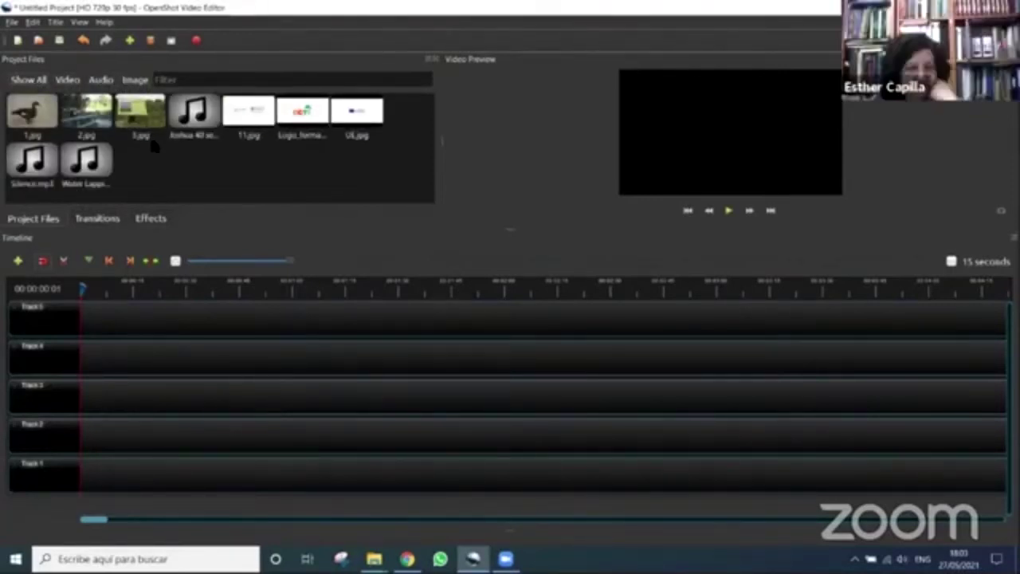
drag(154, 143, 195, 292)
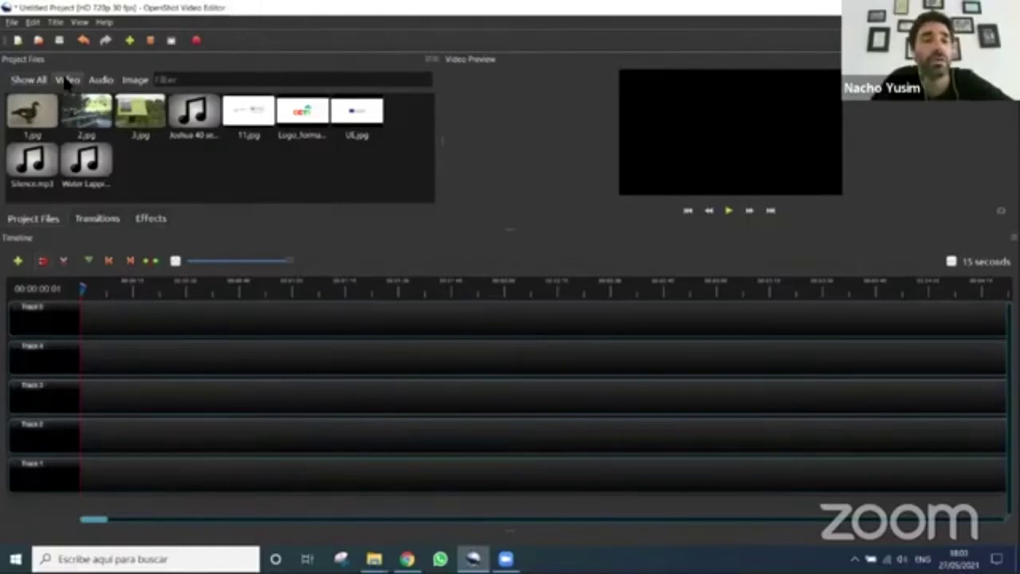
click(64, 120)
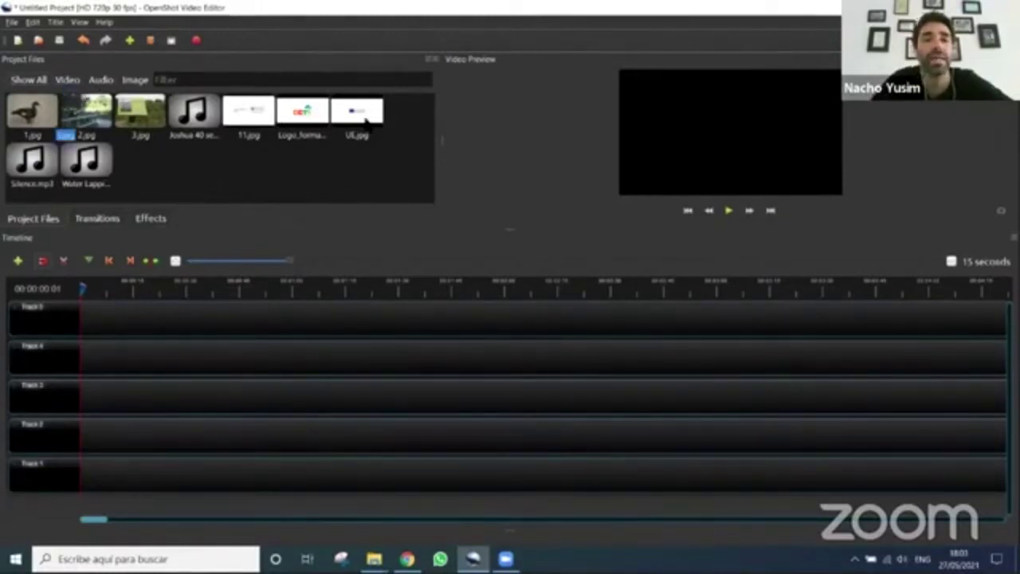
click(241, 165)
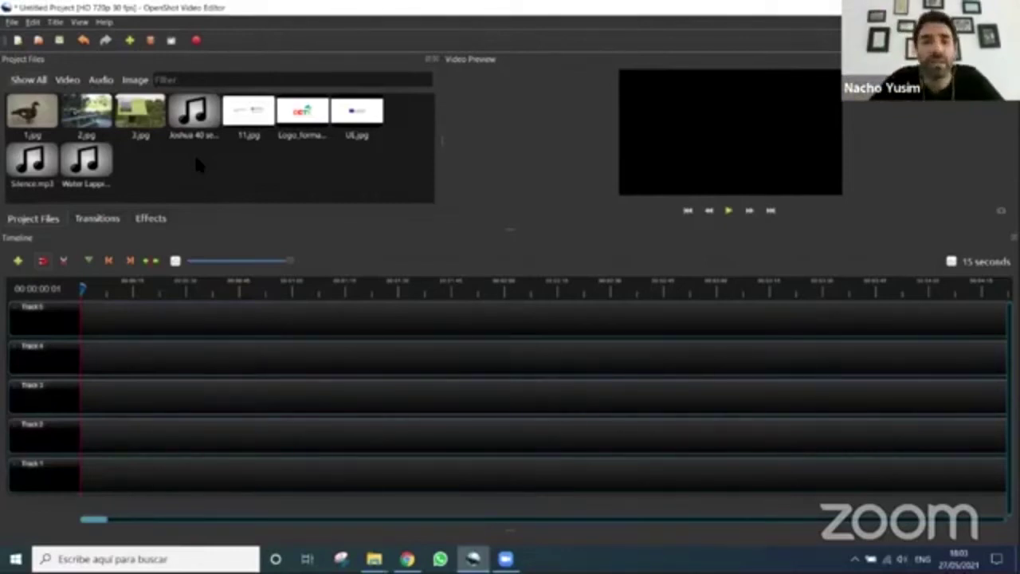
click(67, 80)
click(102, 80)
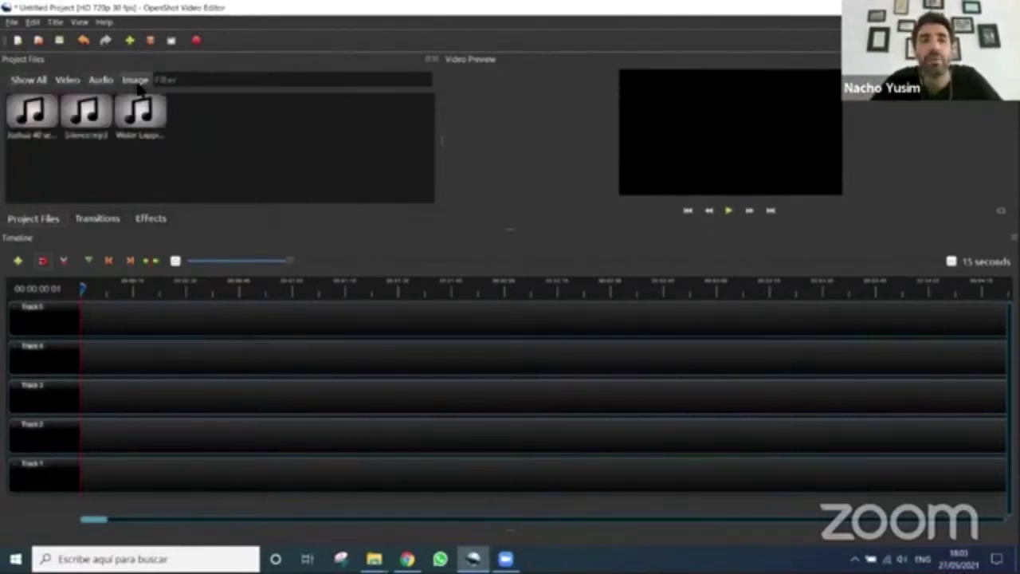
click(136, 81)
click(29, 80)
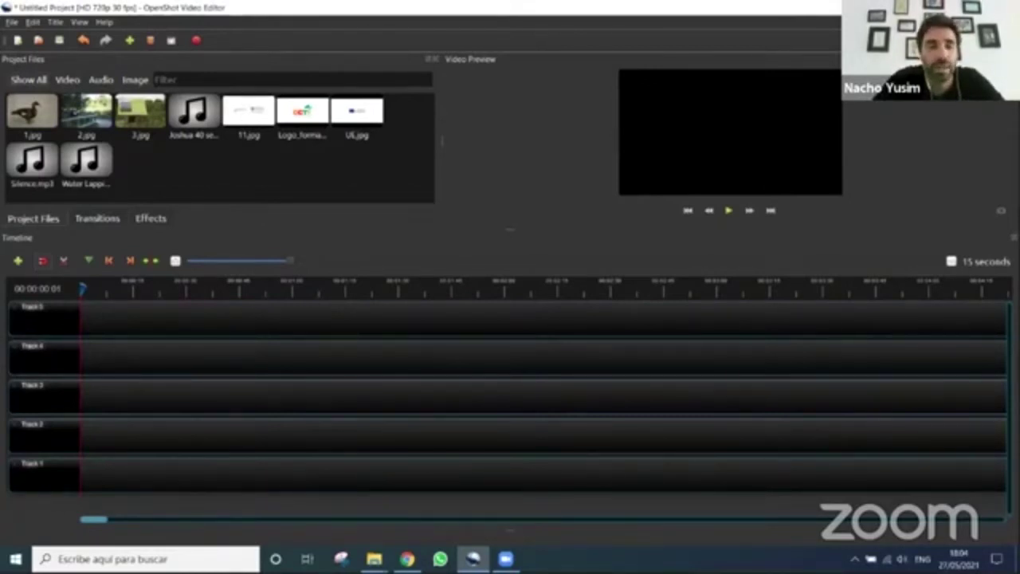
Remove the uppermost timeline track, Track 5, and add a new track above Track 4
right_click(40, 320)
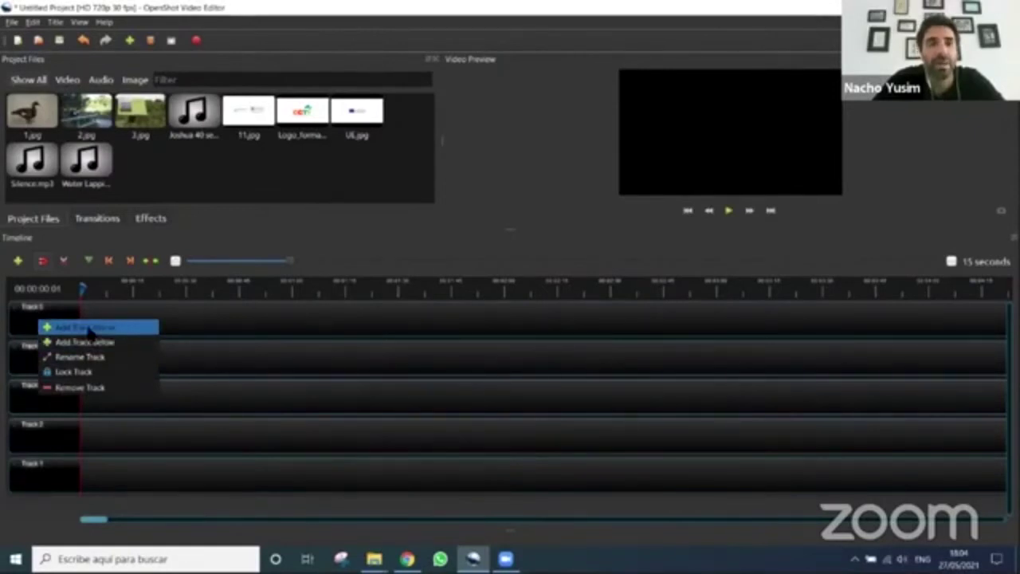
click(86, 389)
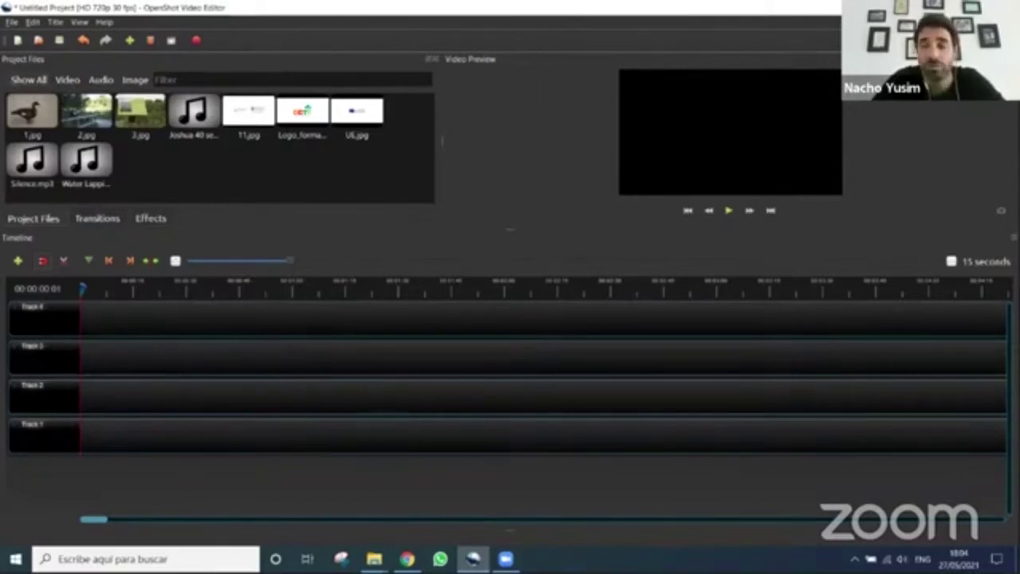
right_click(44, 314)
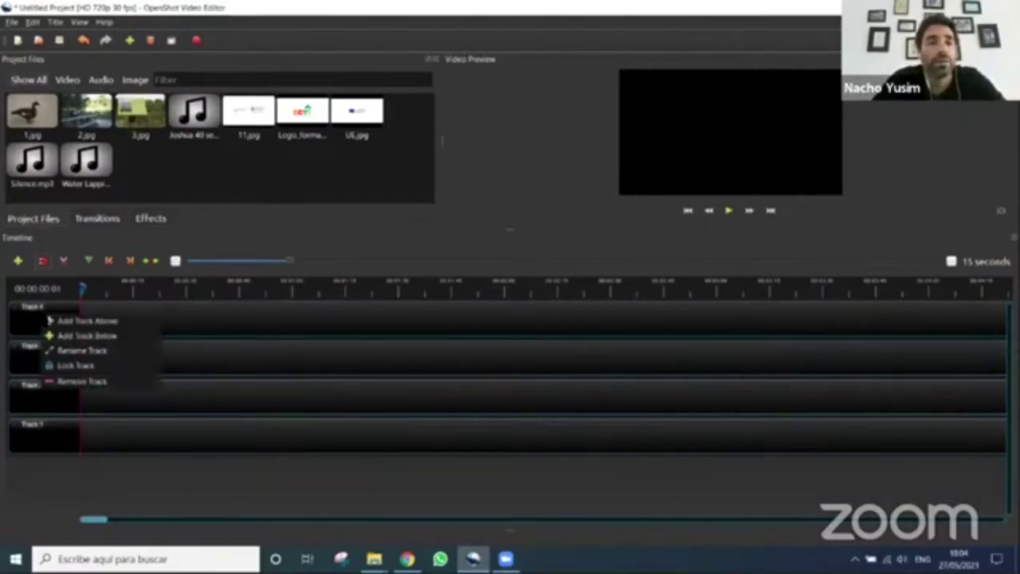
click(101, 322)
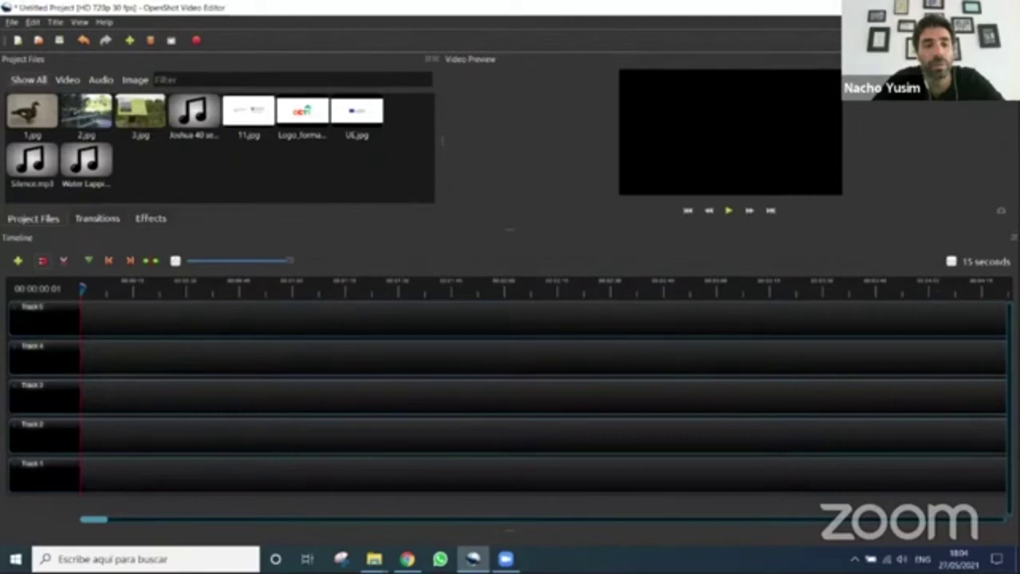
Add a track below the uppermost timeline track, and remove the two uppermost tracks so that four remain
right_click(53, 319)
click(90, 343)
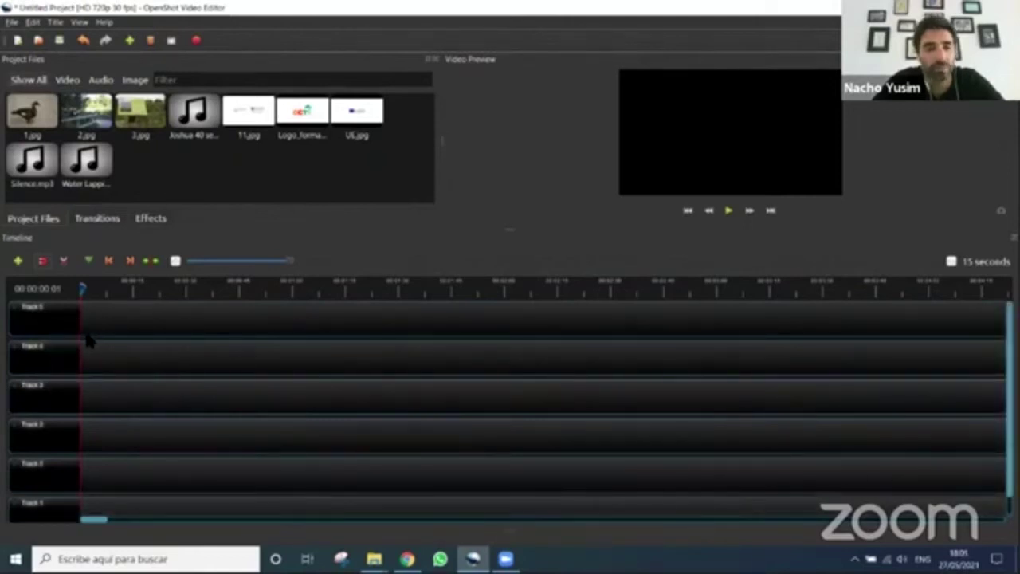
right_click(51, 317)
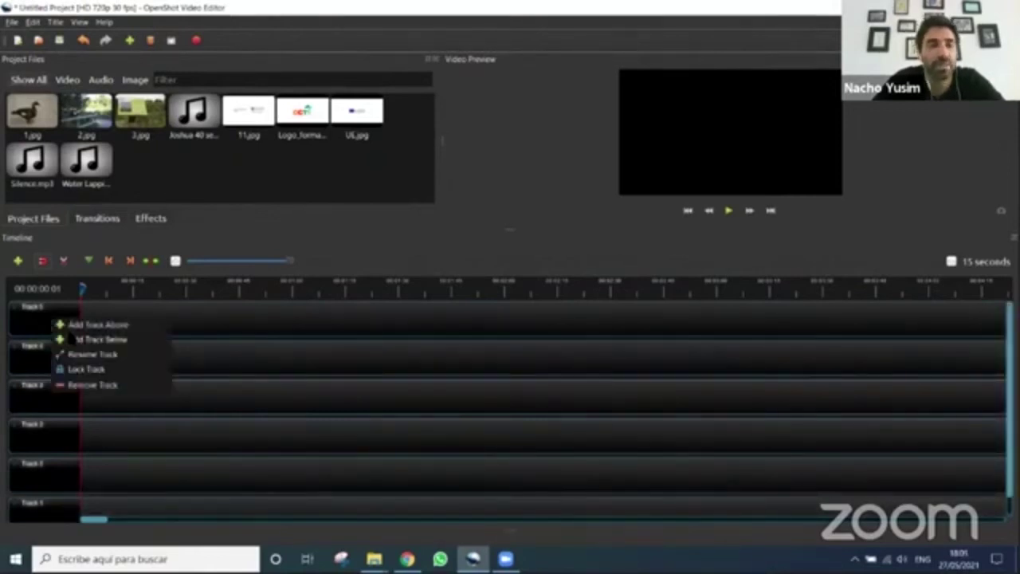
click(93, 386)
right_click(68, 320)
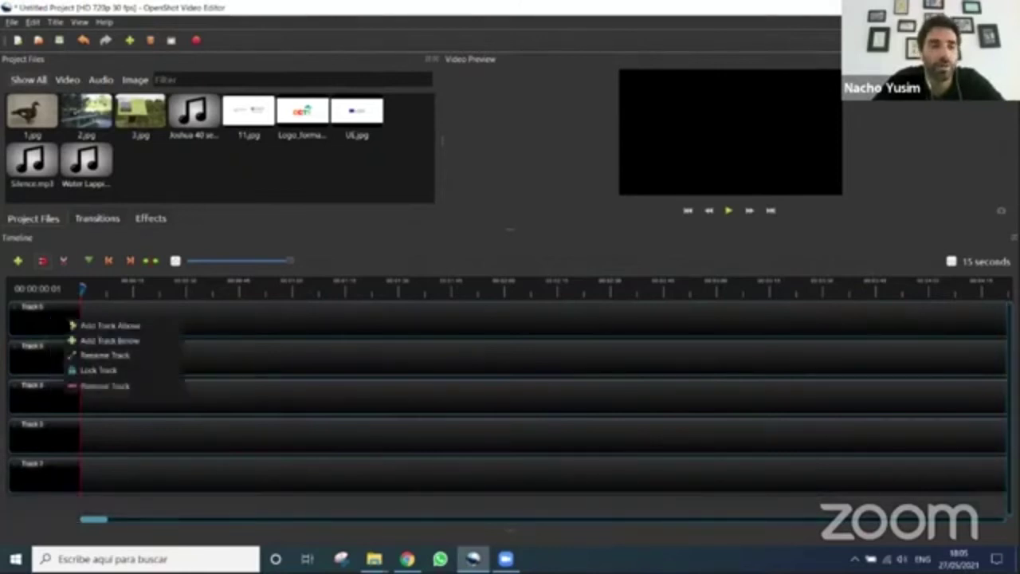
click(101, 386)
Rename Track 1 as Fotos and Track 2 as Locución
right_click(52, 319)
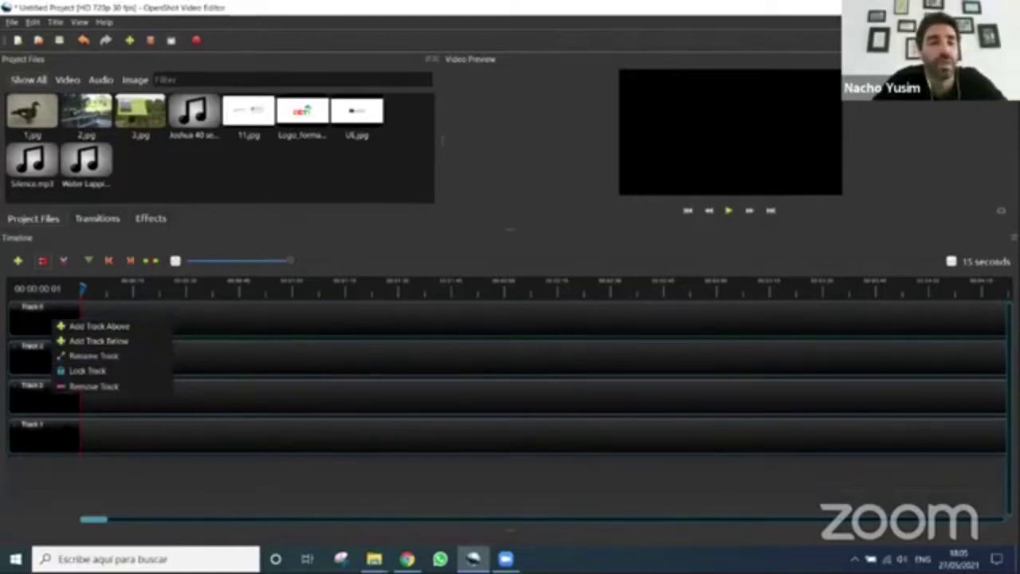
right_click(50, 437)
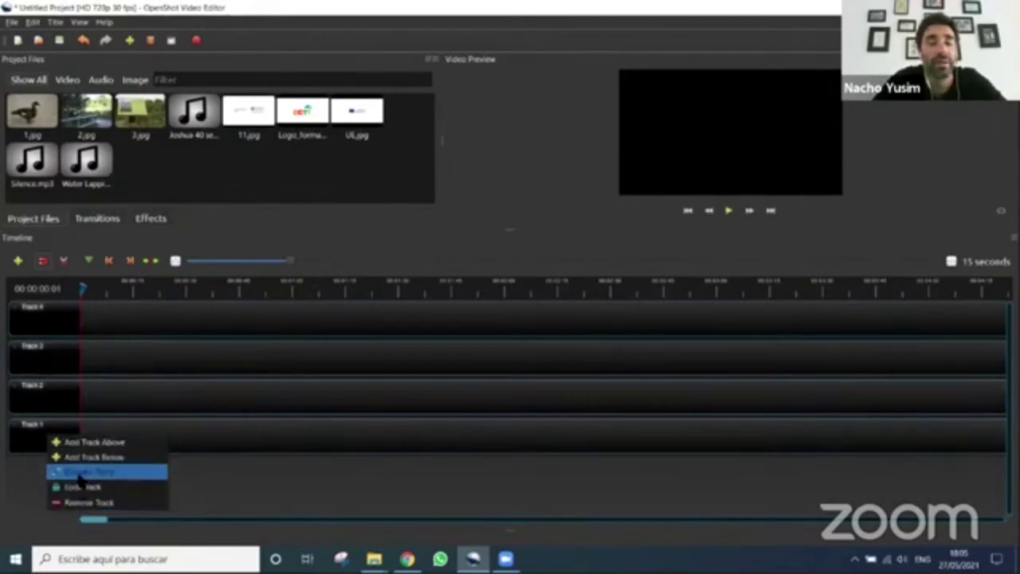
click(76, 470)
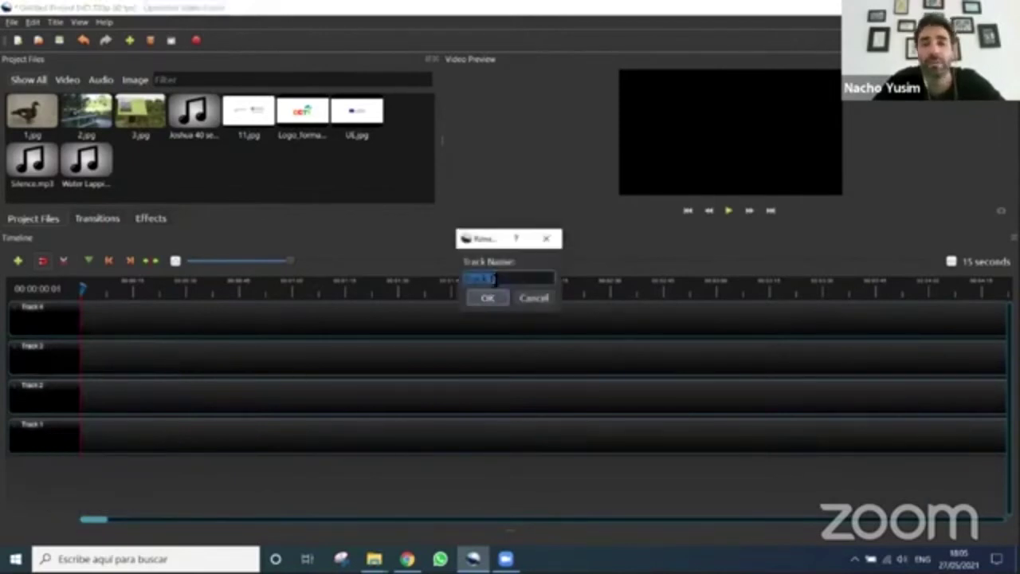
text(Fotos)
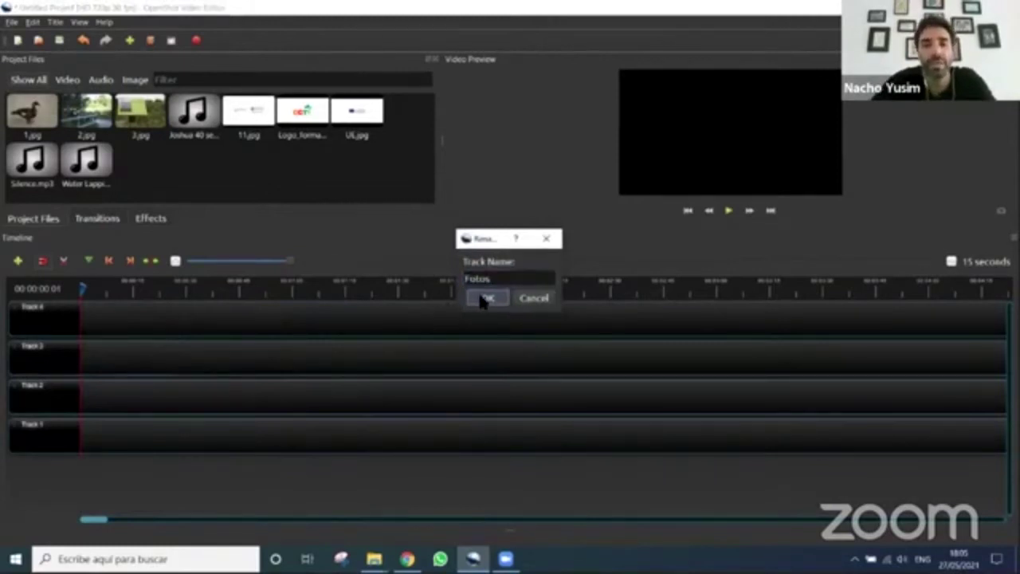
click(483, 298)
right_click(59, 397)
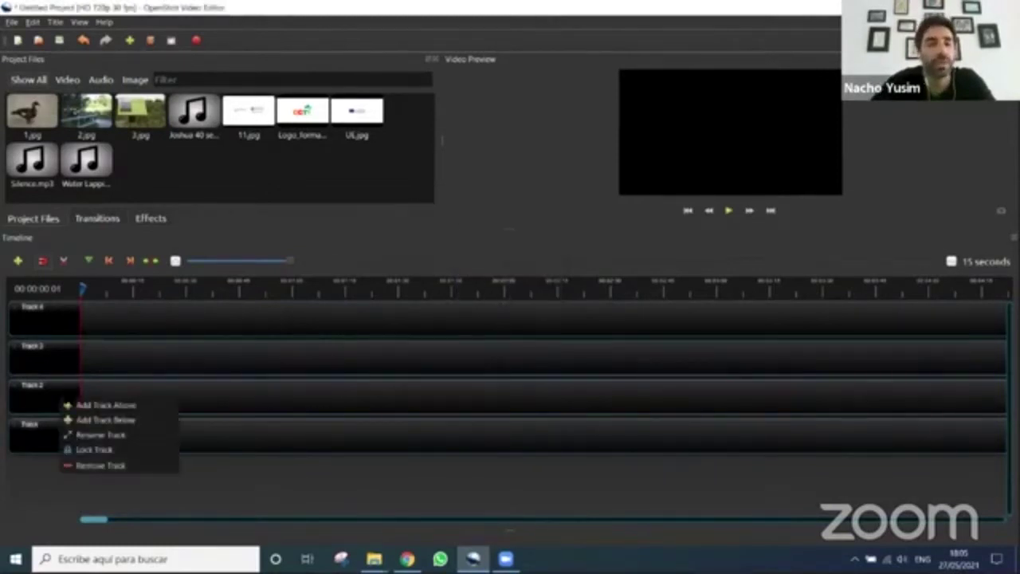
click(80, 433)
text(Locución)
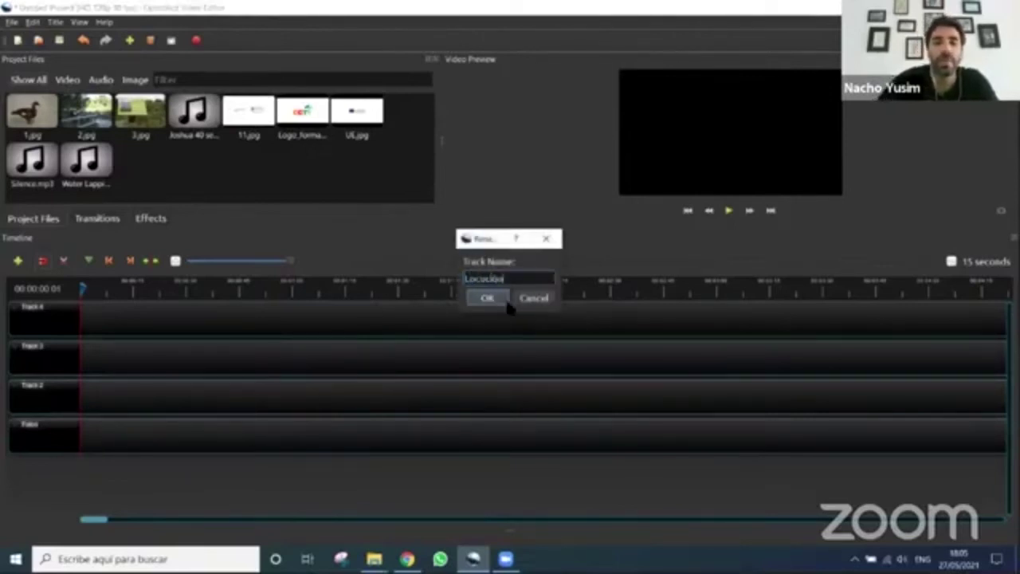
click(487, 298)
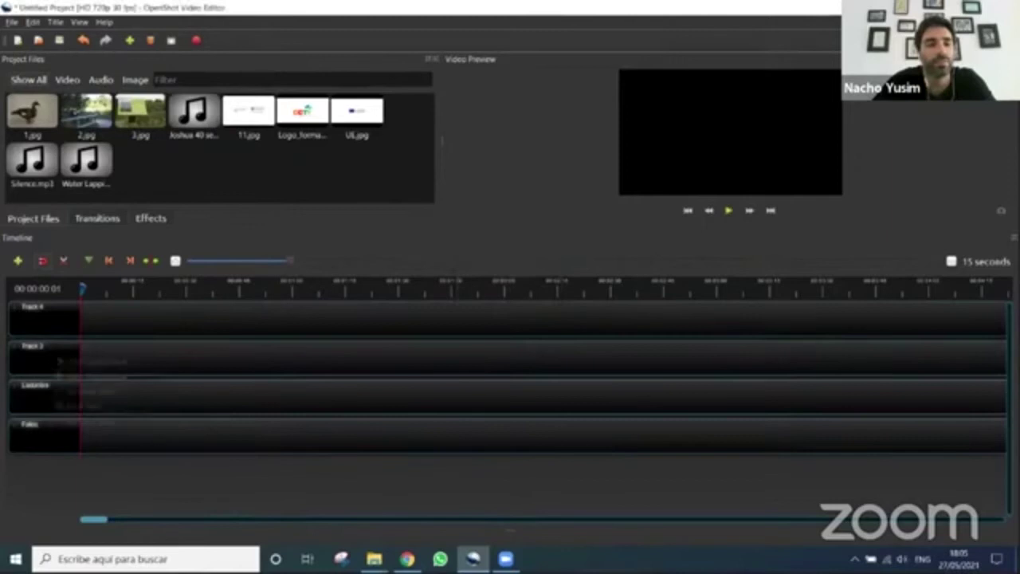
Rename Track 3 as Música and Track 4 as Efectos
click(83, 390)
text(Música)
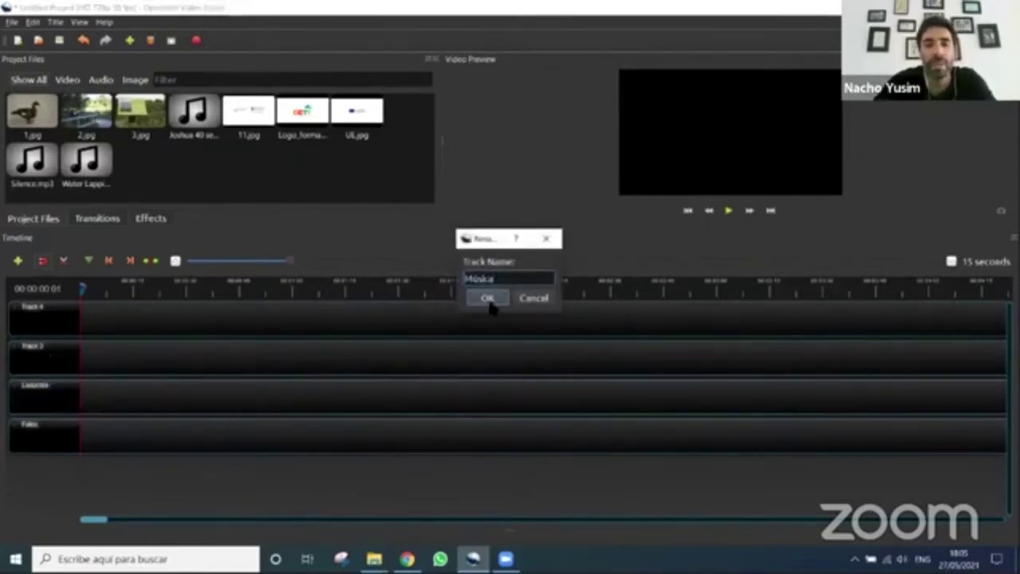
click(490, 301)
right_click(40, 322)
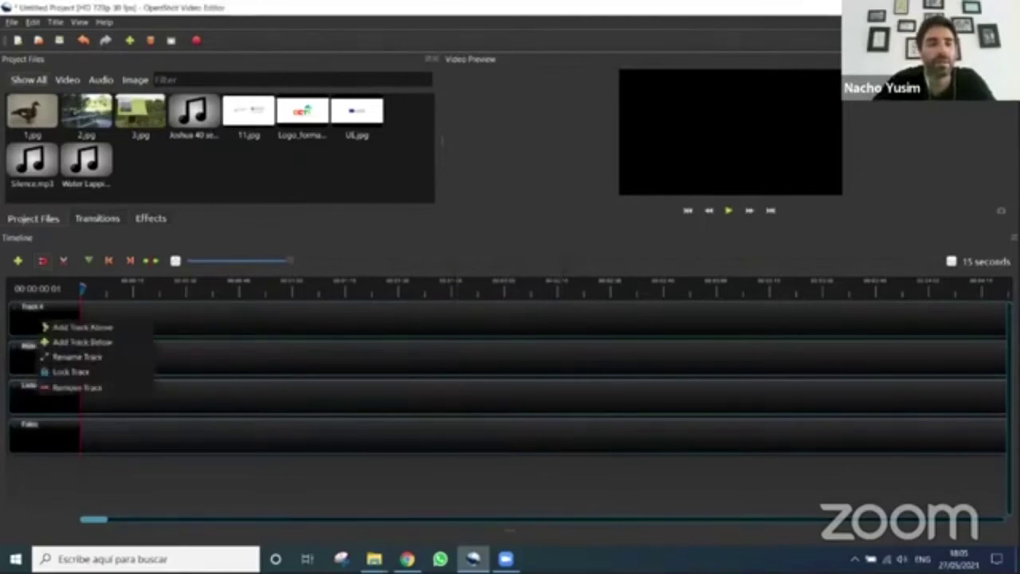
click(76, 358)
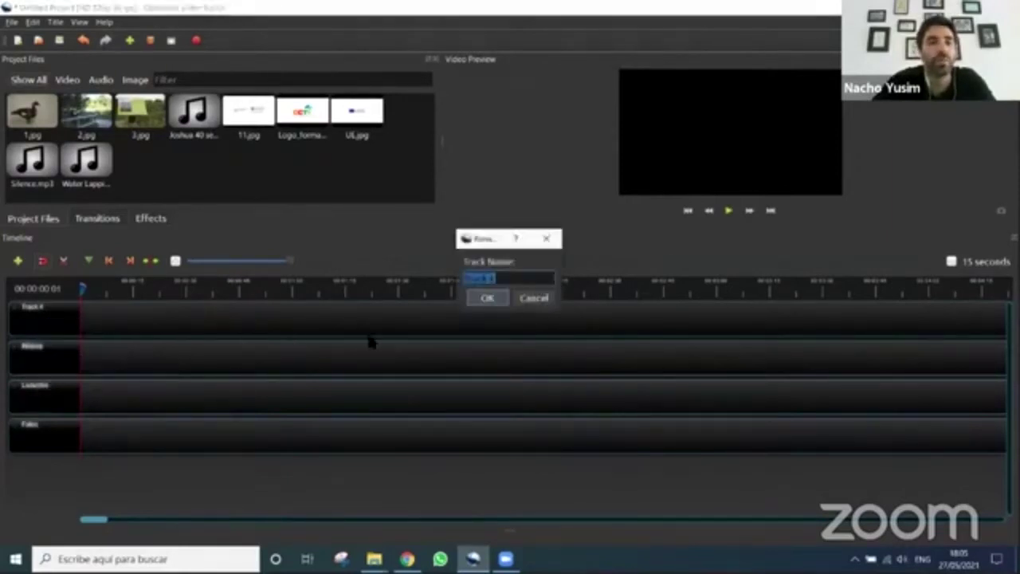
text(Efectos)
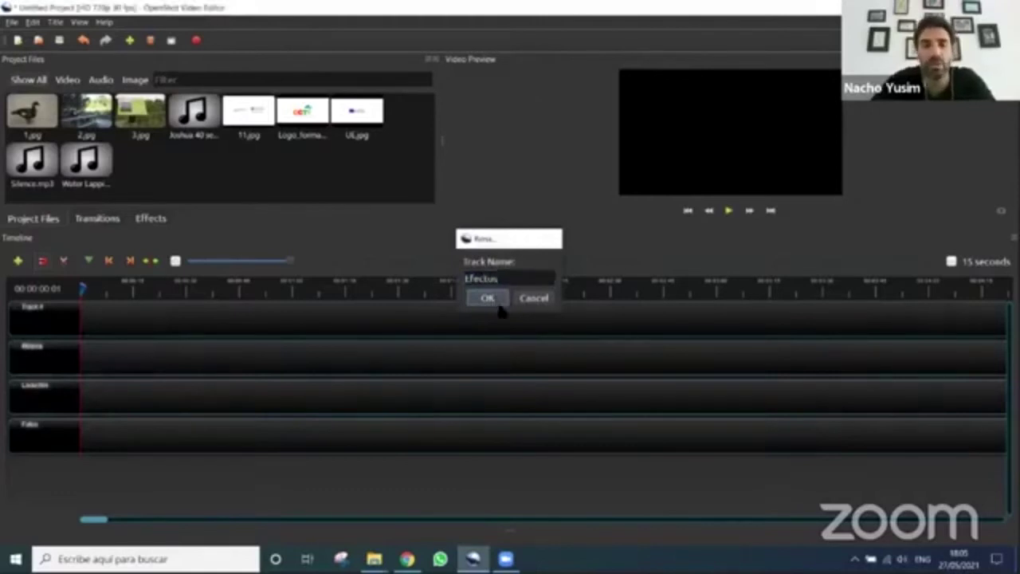
click(495, 300)
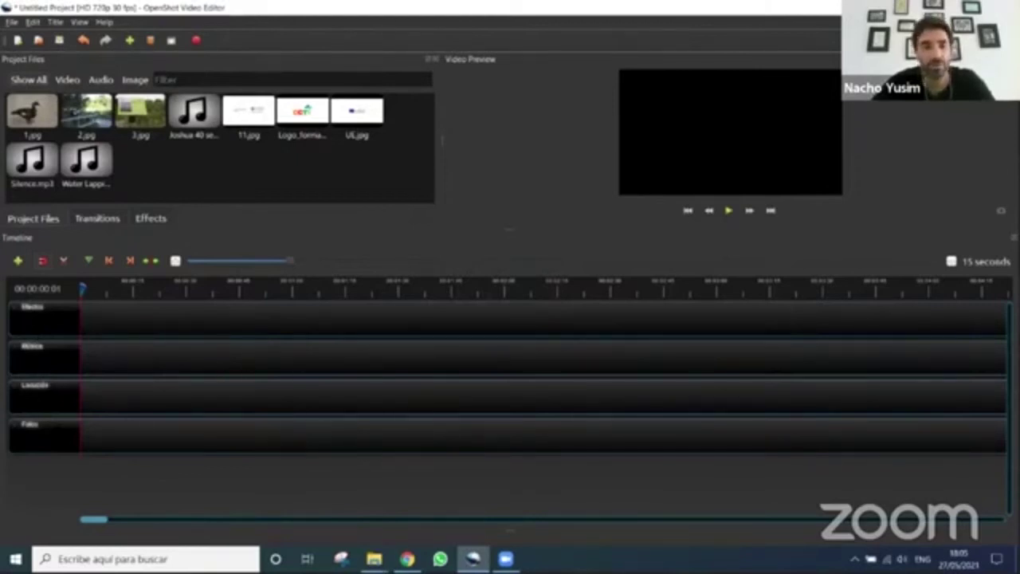
right_click(44, 434)
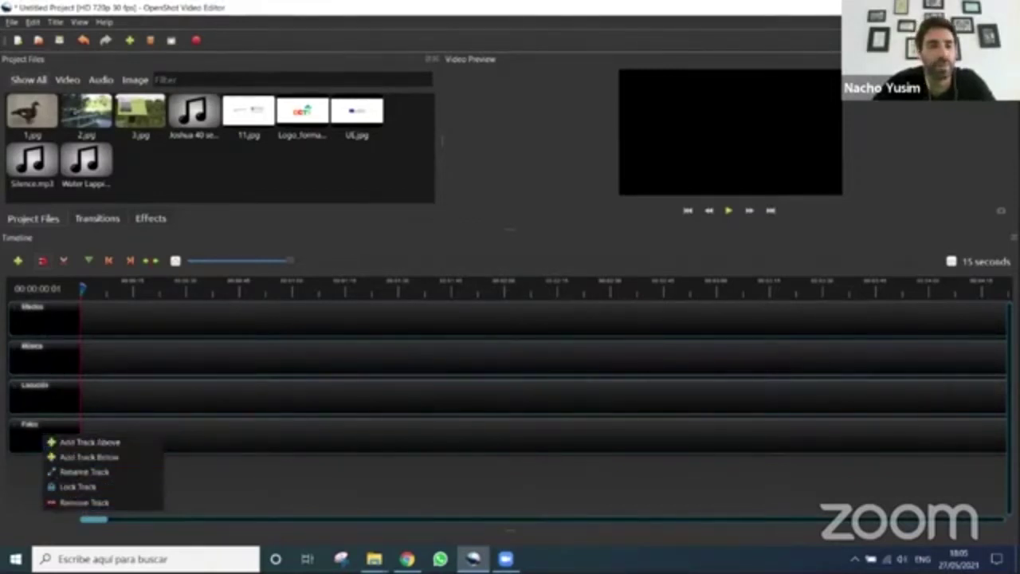
click(13, 384)
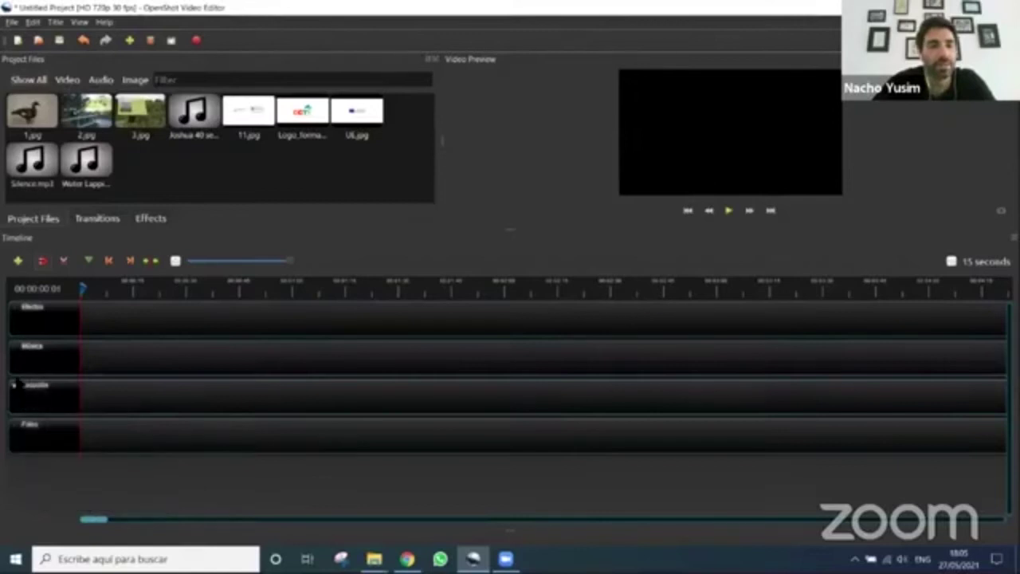
right_click(15, 420)
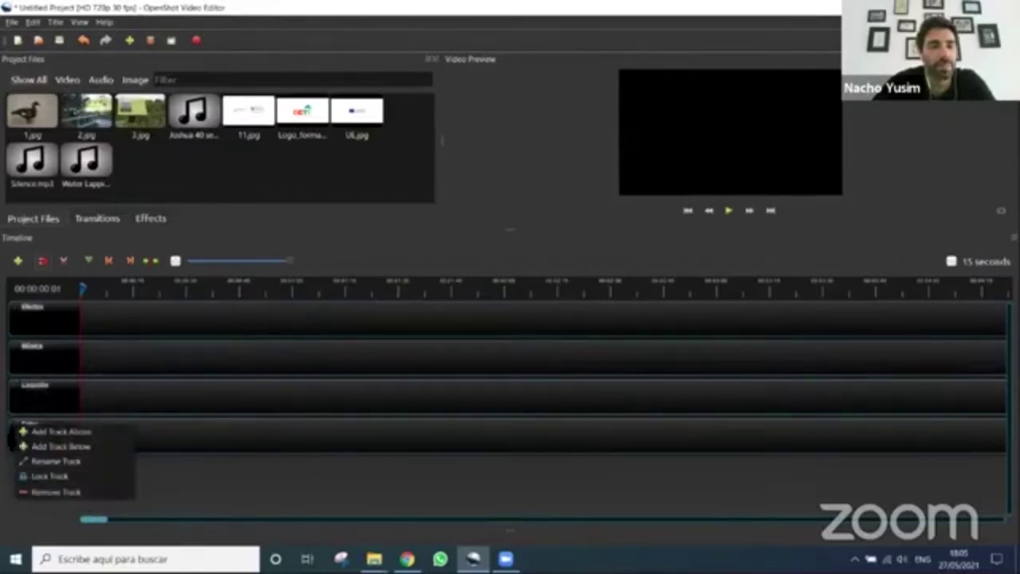
click(29, 424)
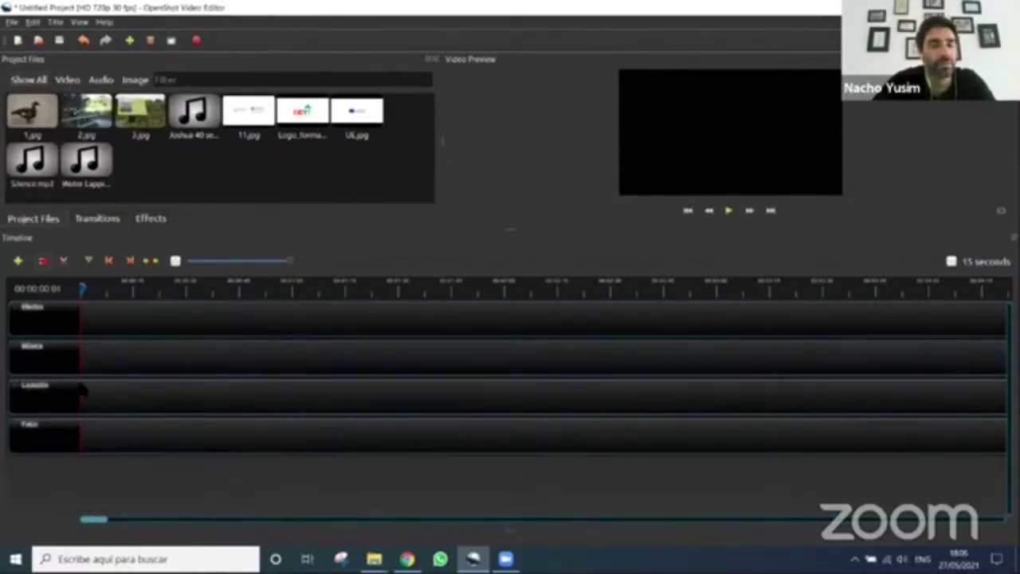
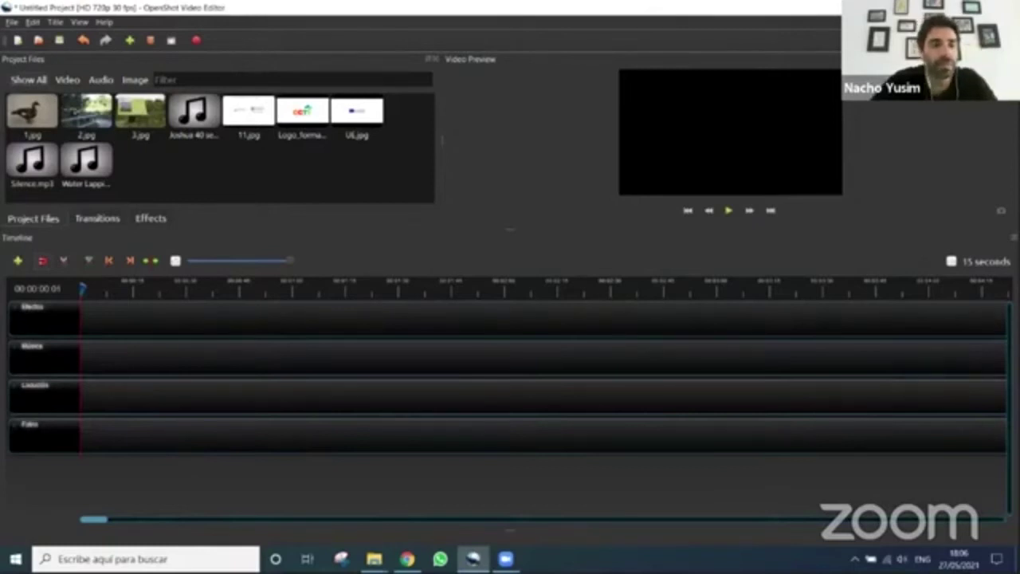
Rename the uppermost timeline track as Fotos and the track directly below it as Locución
right_click(37, 311)
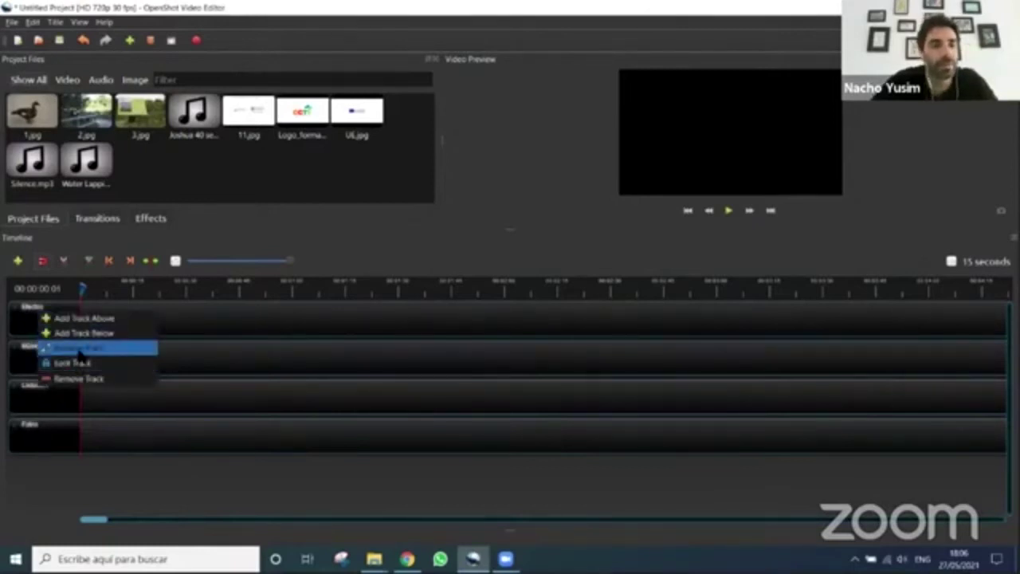
click(80, 351)
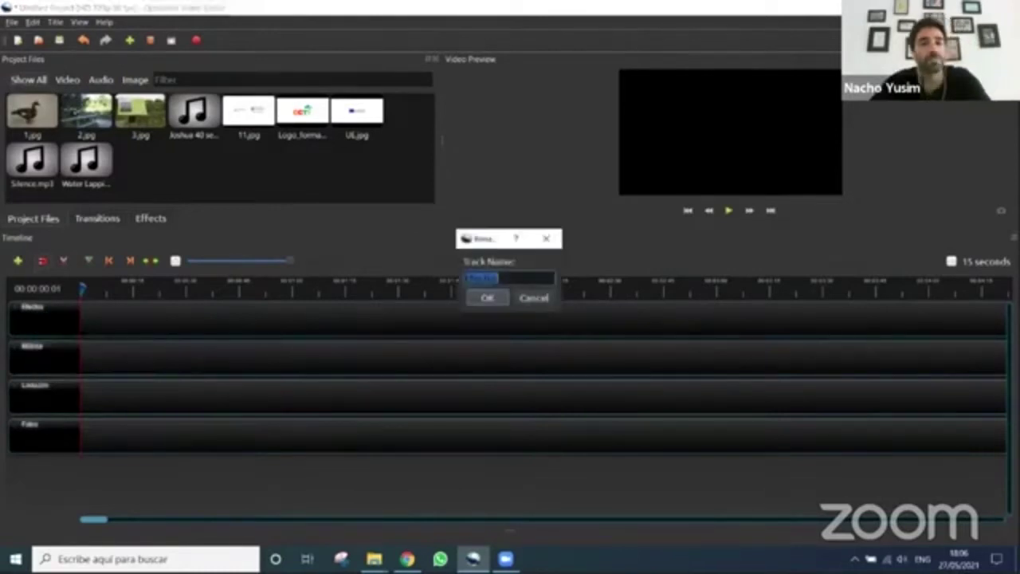
text(Fotos)
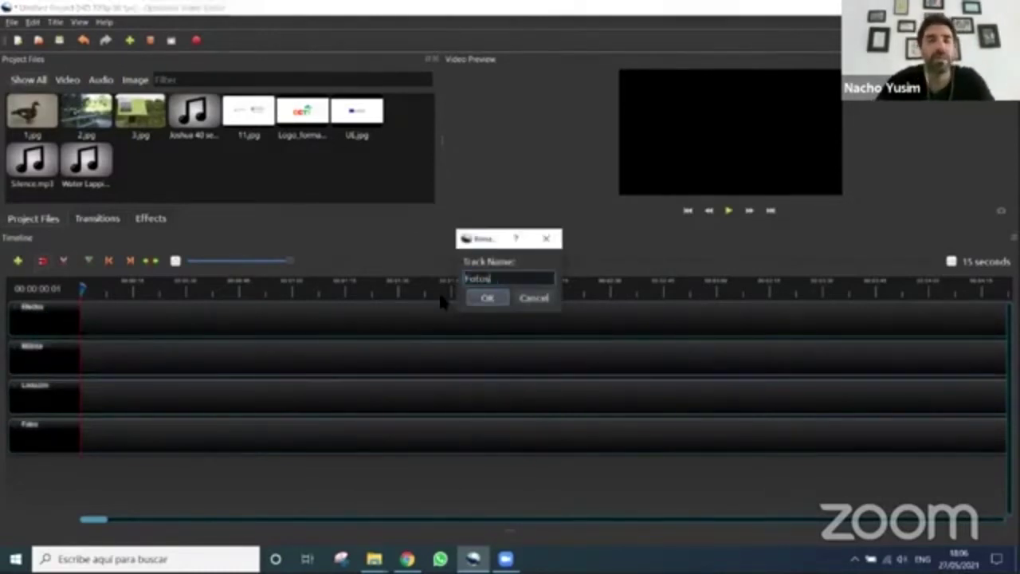
key(Return)
right_click(45, 352)
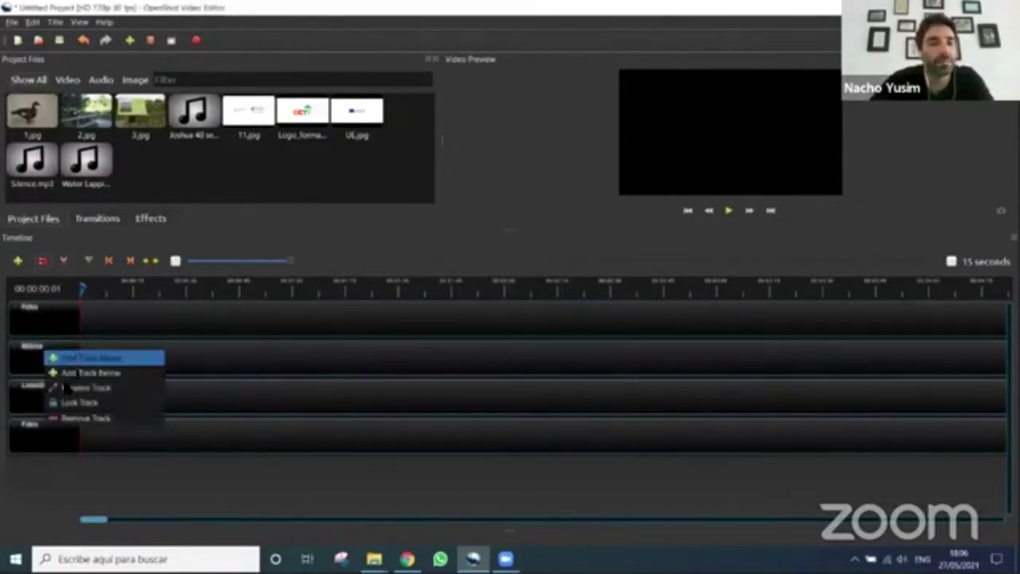
click(135, 387)
text(Locución)
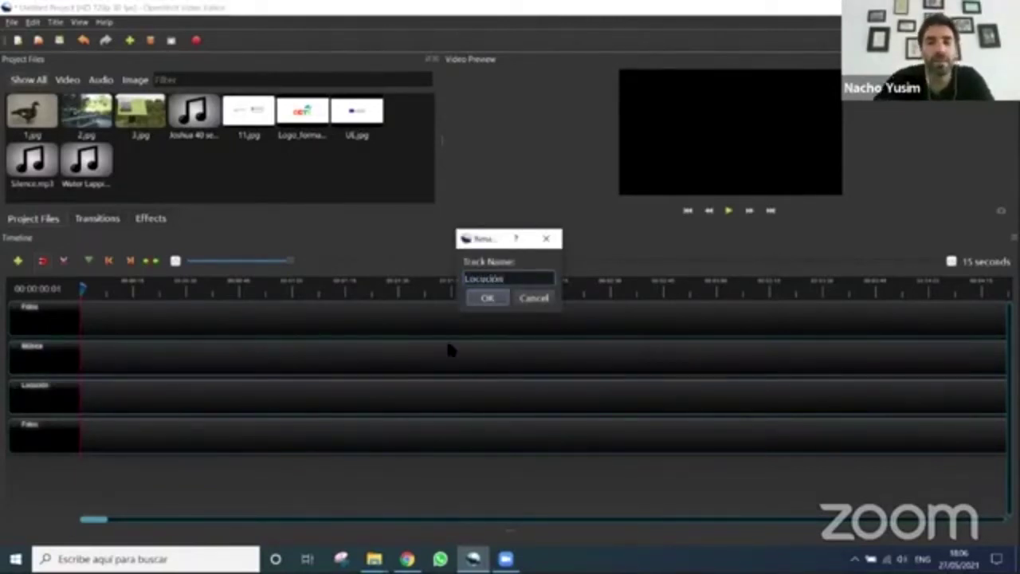
click(478, 298)
Rename the third timeline track from the top as Música and the lowest track as Efectos
right_click(53, 389)
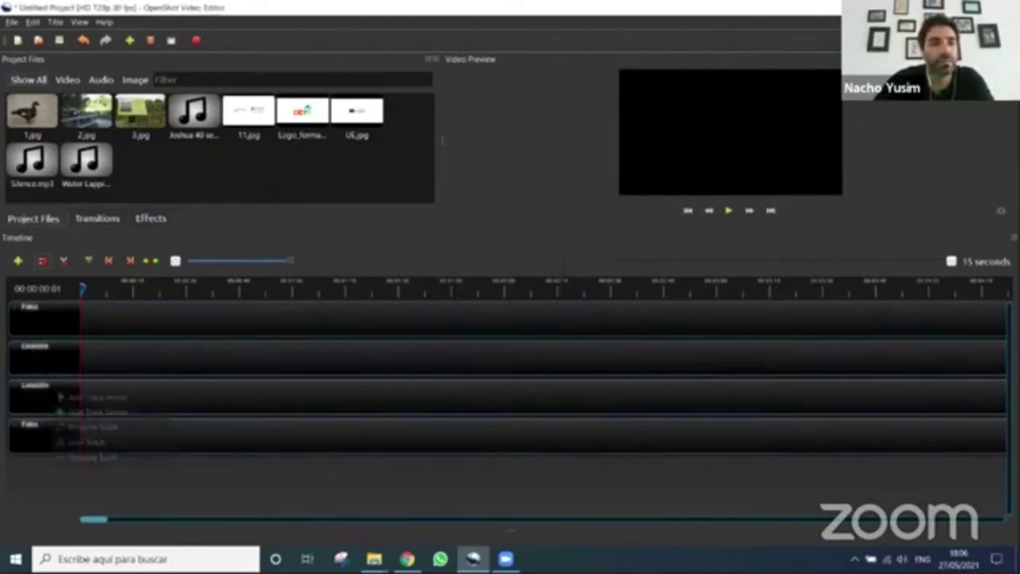
click(112, 423)
text(Música)
click(481, 298)
right_click(45, 435)
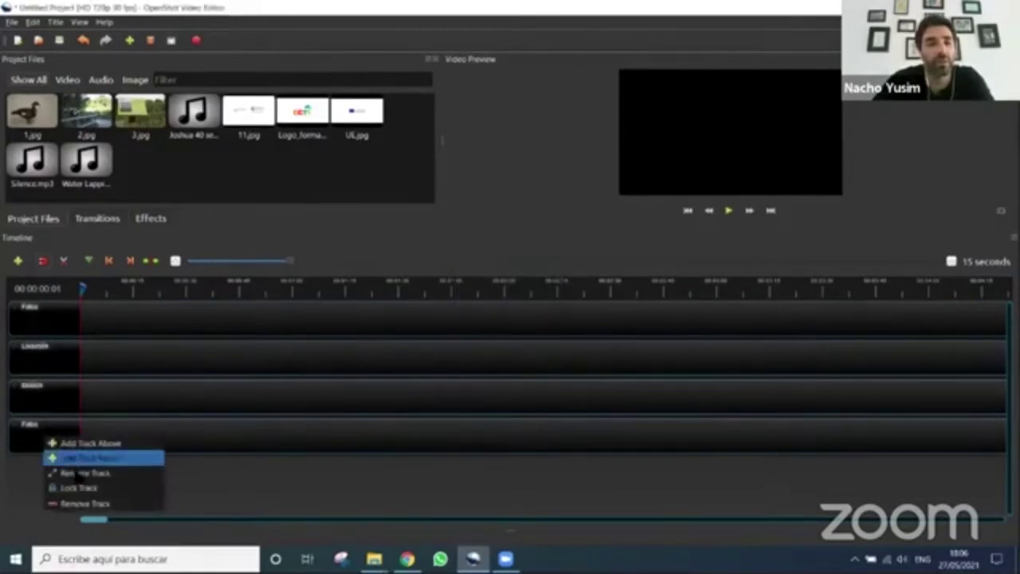
click(104, 468)
text(L)
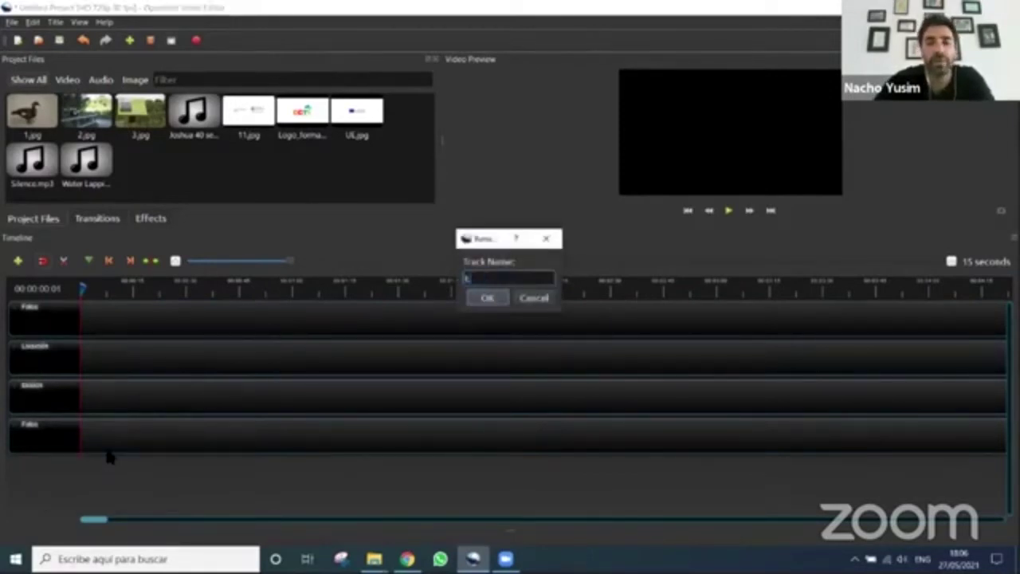
click(484, 298)
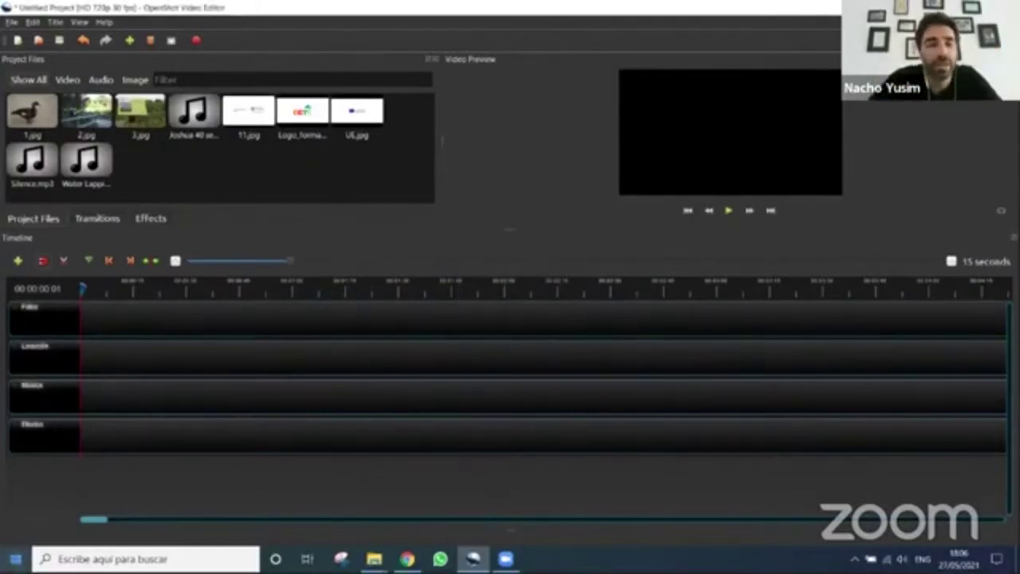
Launch Adobe Premiere Pro CS6 from the Adobe Master Collection CS6 programs
click(16, 559)
click(118, 386)
scroll(118, 486, down, 2)
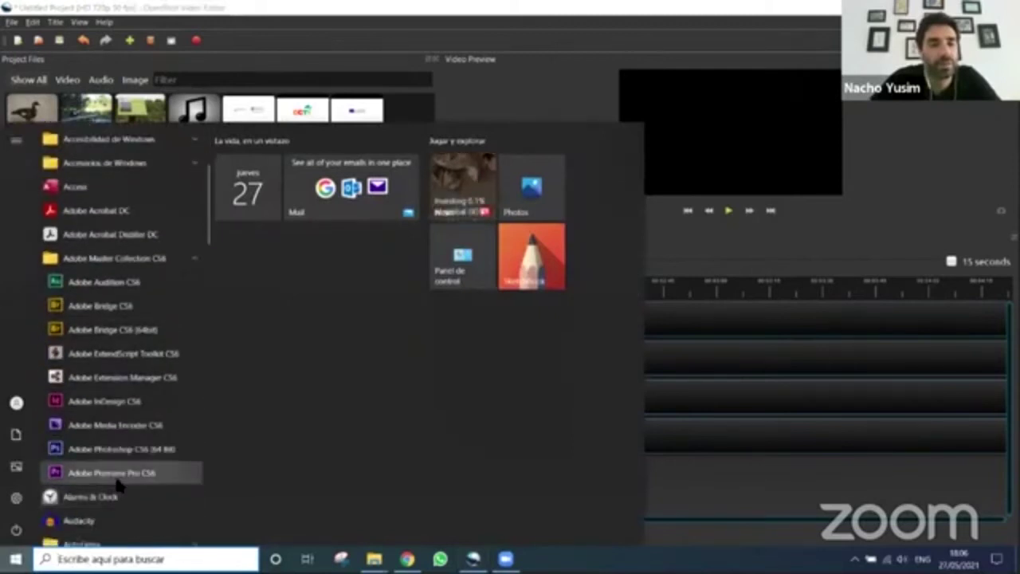
click(111, 473)
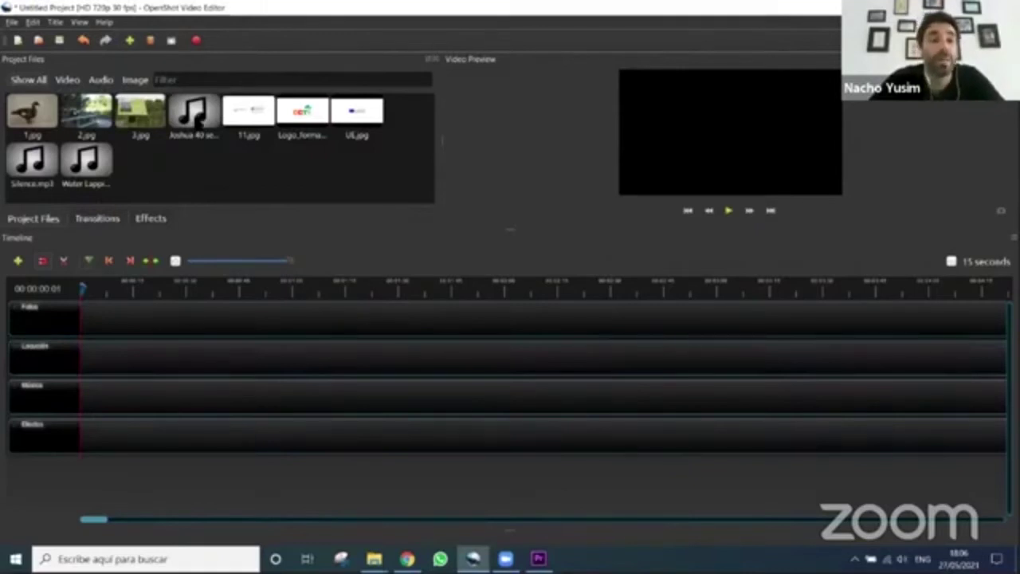
Place the Joshua 40 seg.wav audio file at the beginning of the Locución track
click(197, 118)
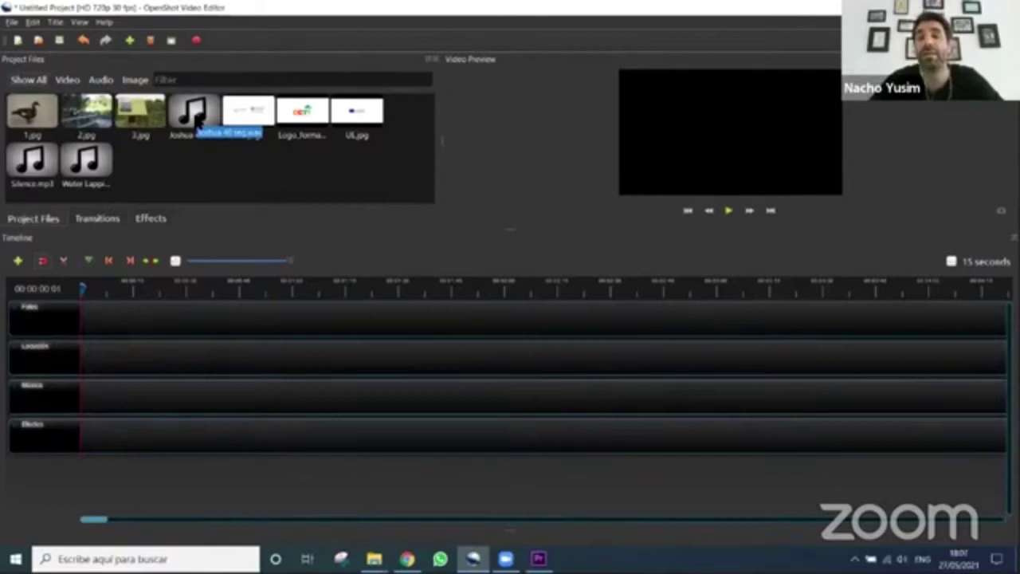
drag(198, 118, 91, 374)
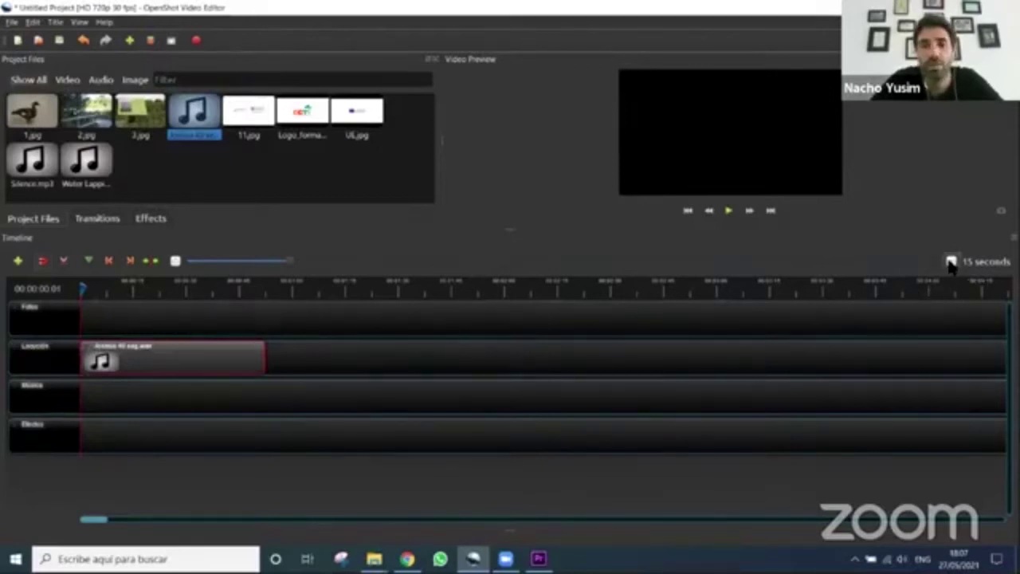
click(175, 261)
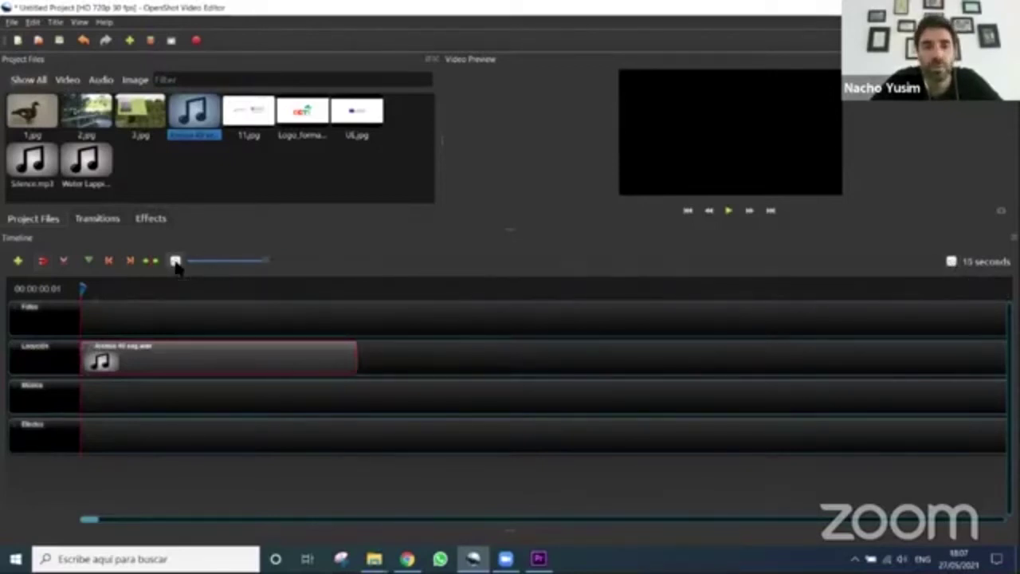
click(175, 261)
click(175, 262)
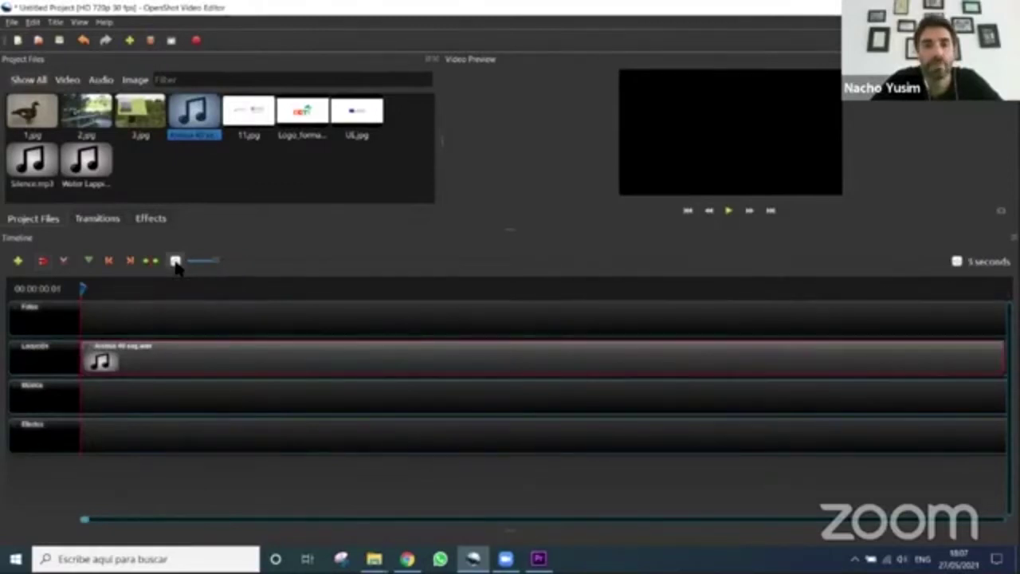
click(957, 261)
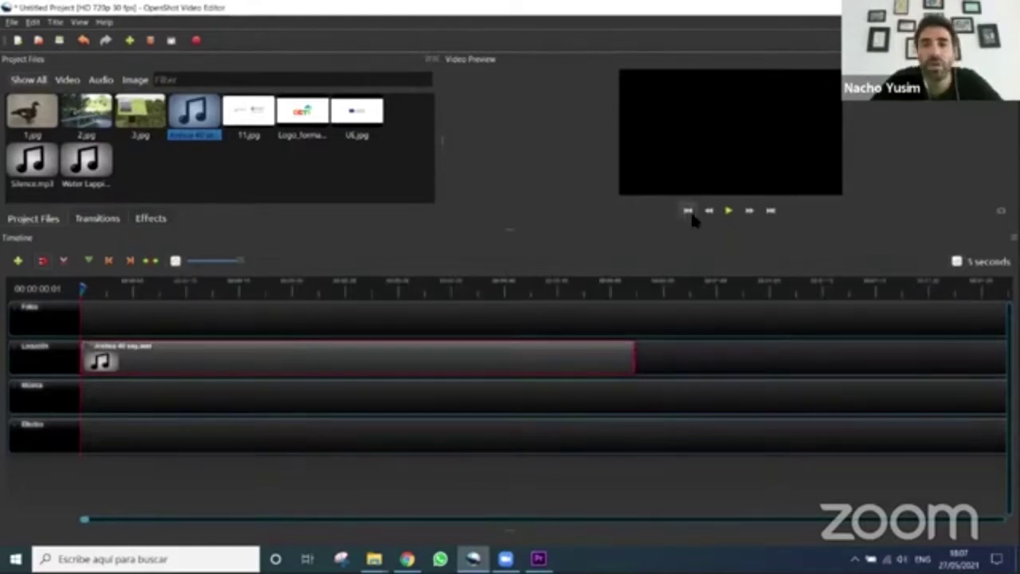
Play the opening seconds of the voice-over clip, stop playback, and return the playhead to the timeline's start
key(space)
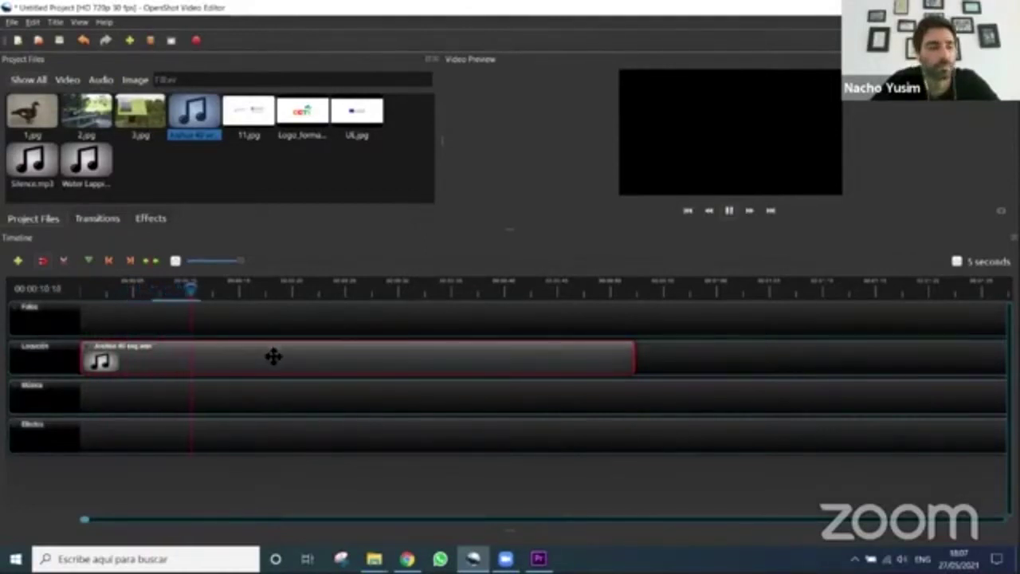
key(space)
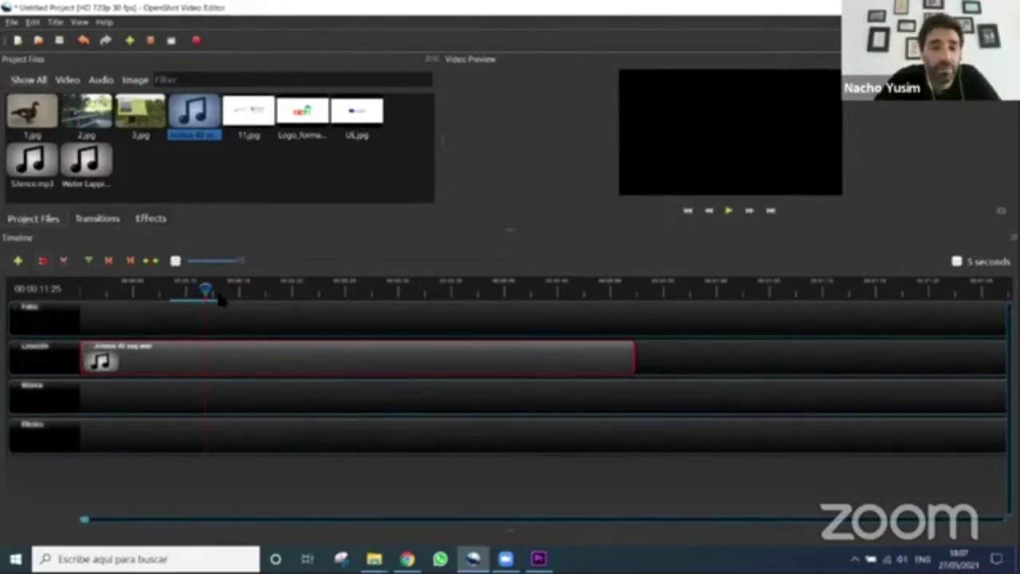
drag(206, 290, 81, 290)
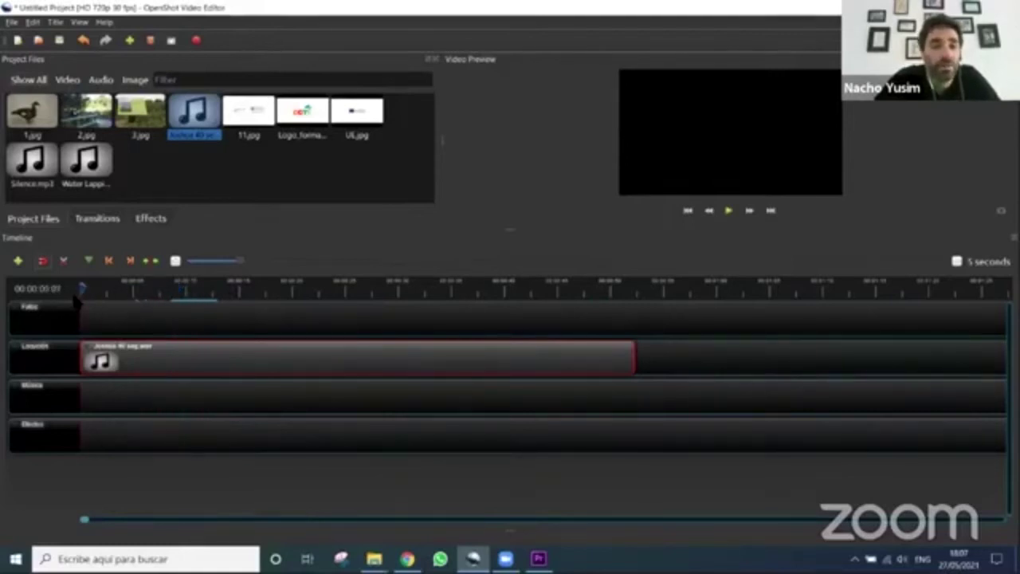
Shift the voice-over clip on the Locución track to begin at about 5 seconds, and play the timeline from its start
drag(133, 358, 166, 357)
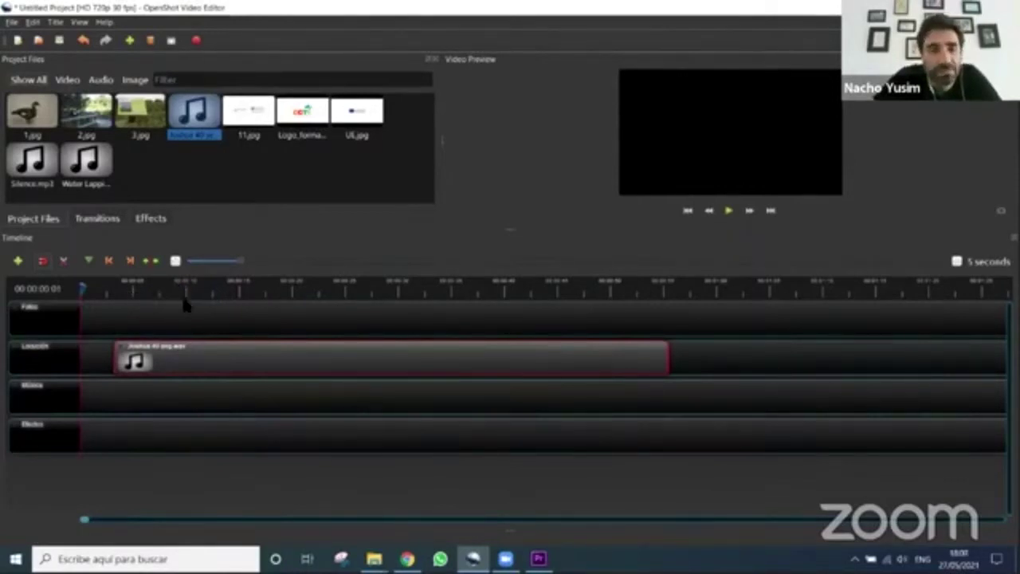
drag(168, 359, 189, 348)
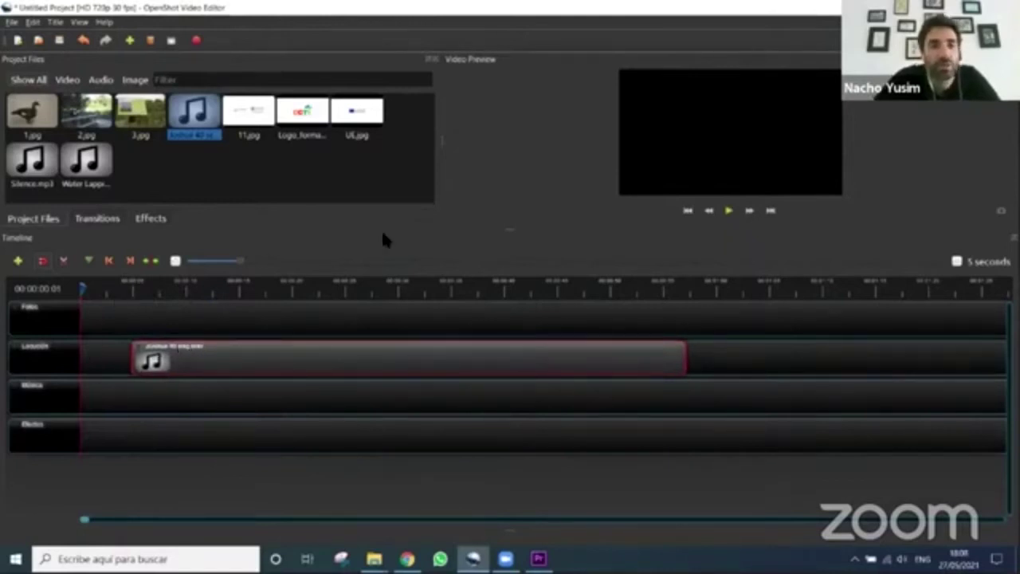
click(728, 211)
drag(101, 291, 50, 293)
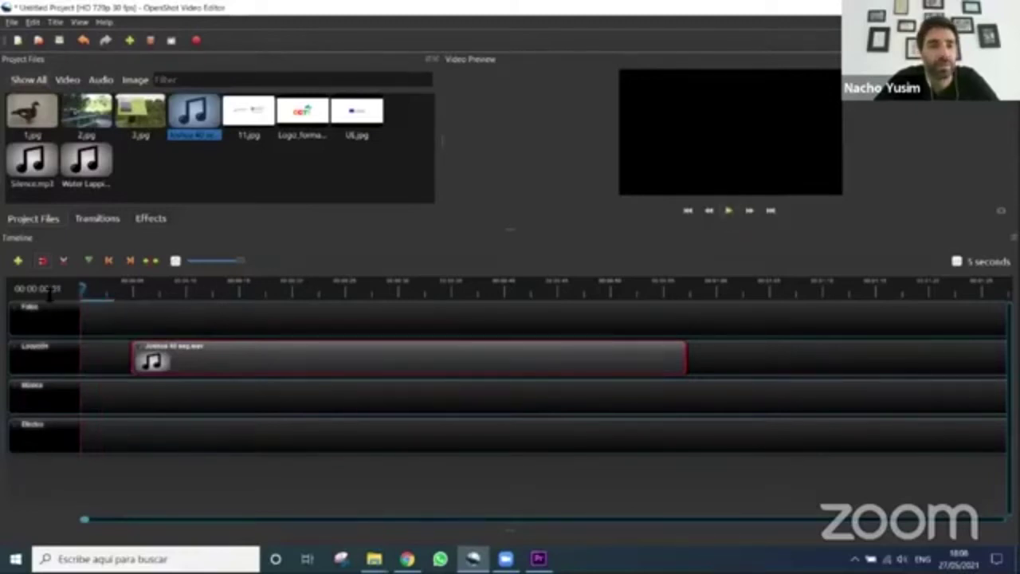
click(729, 211)
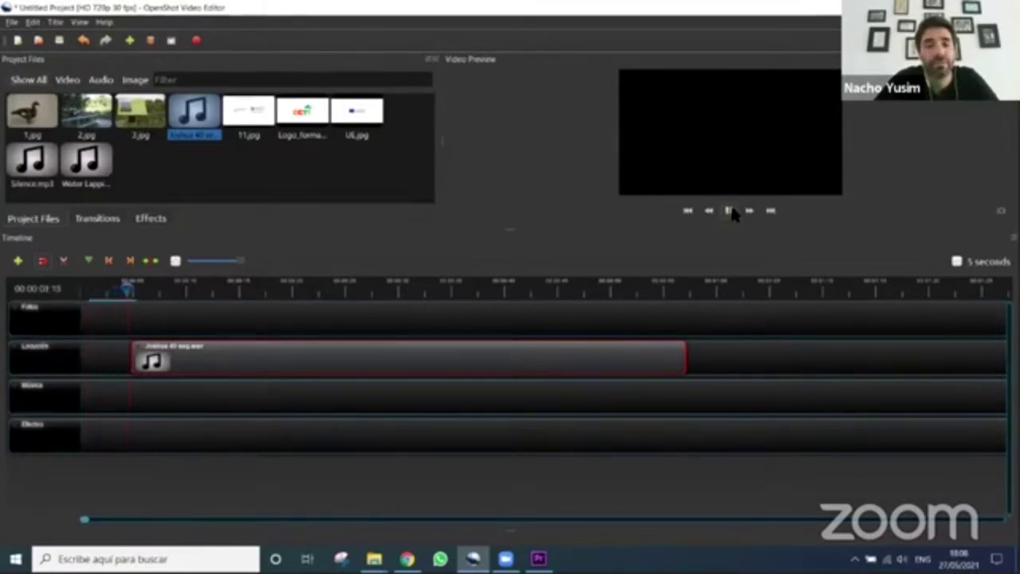
click(730, 211)
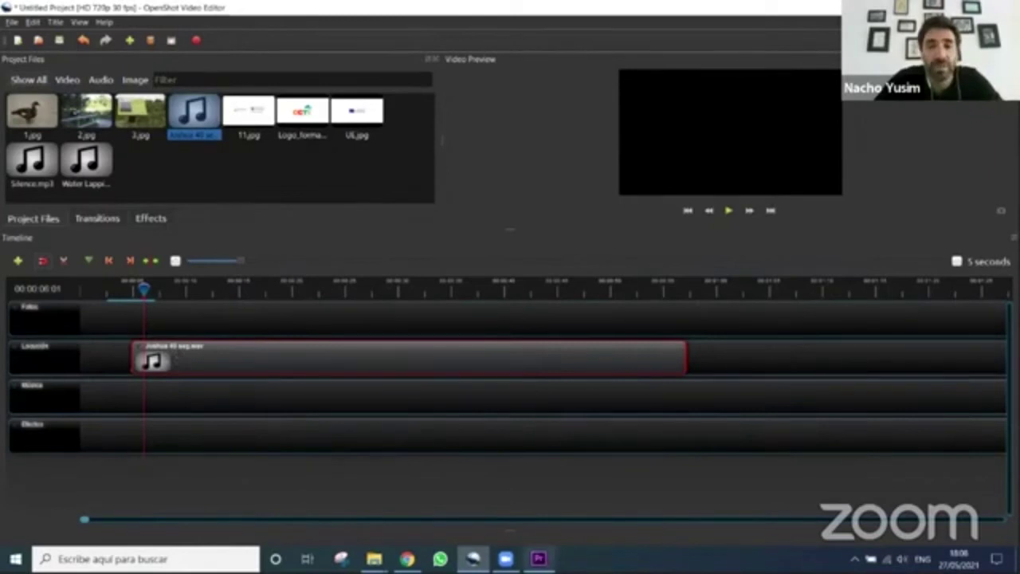
Switch to Adobe Premiere Pro and create a new project named Prueba, replacing the existing project file
click(539, 558)
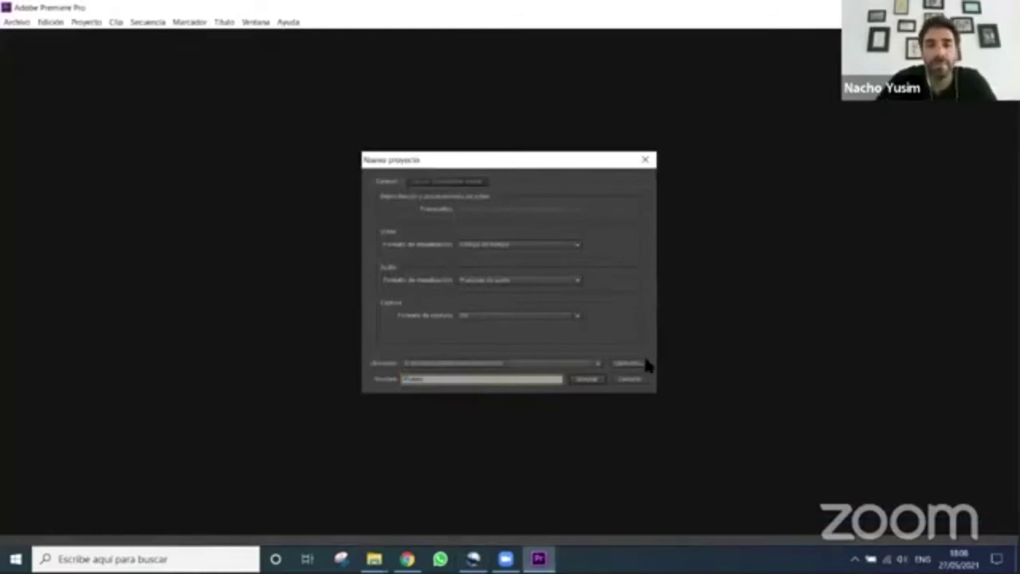
click(585, 379)
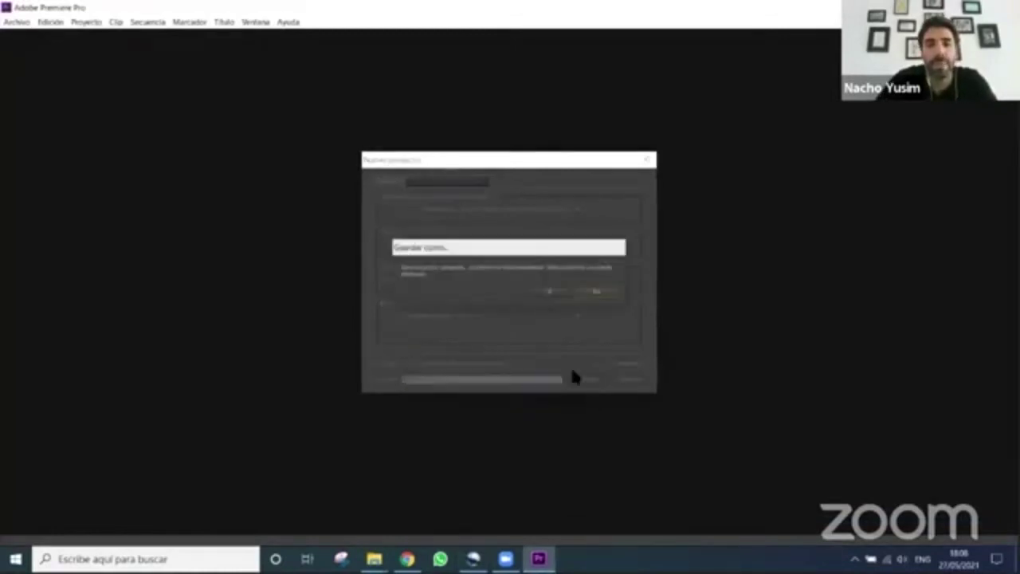
click(550, 293)
Create a DV - PAL sequence named Prueba, and narrow the Project panel to about half the window's width
key(ctrl+n)
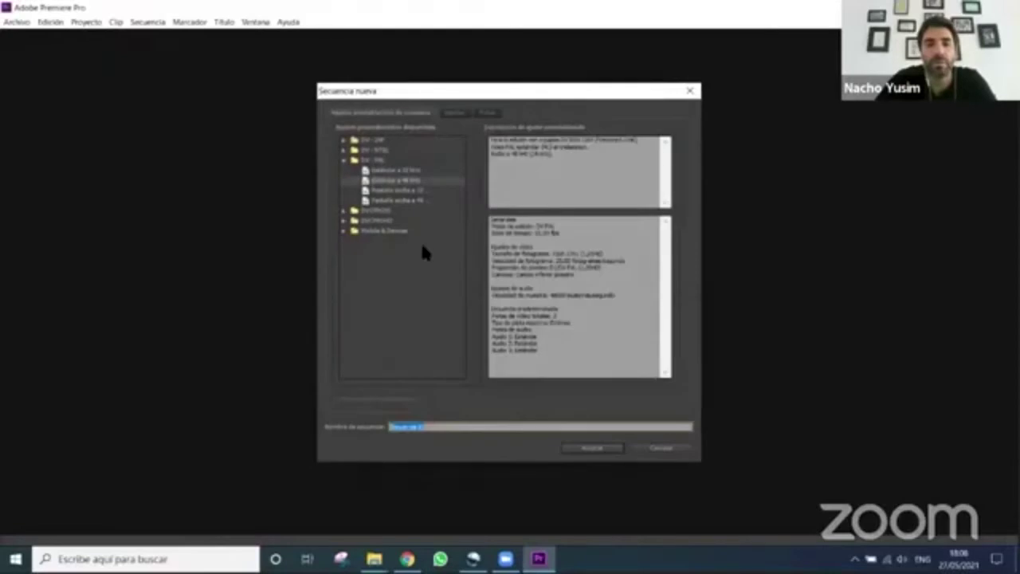
key(BackSpace)
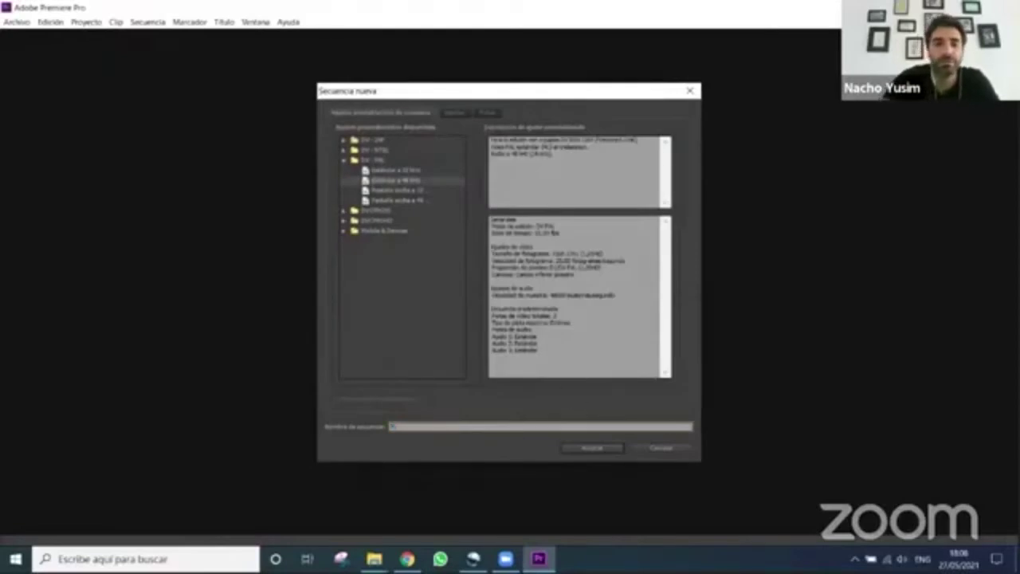
click(602, 453)
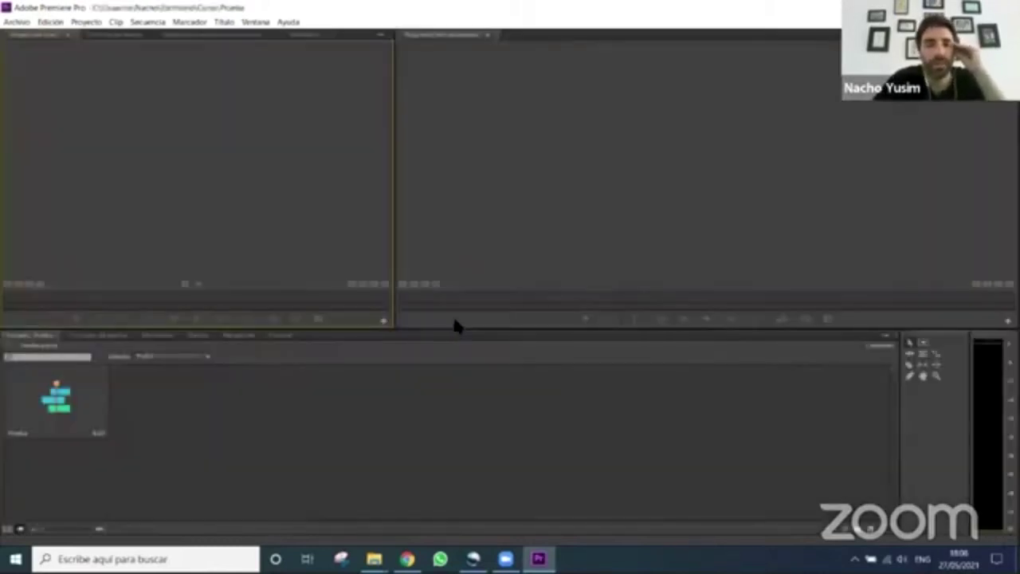
drag(893, 414, 488, 423)
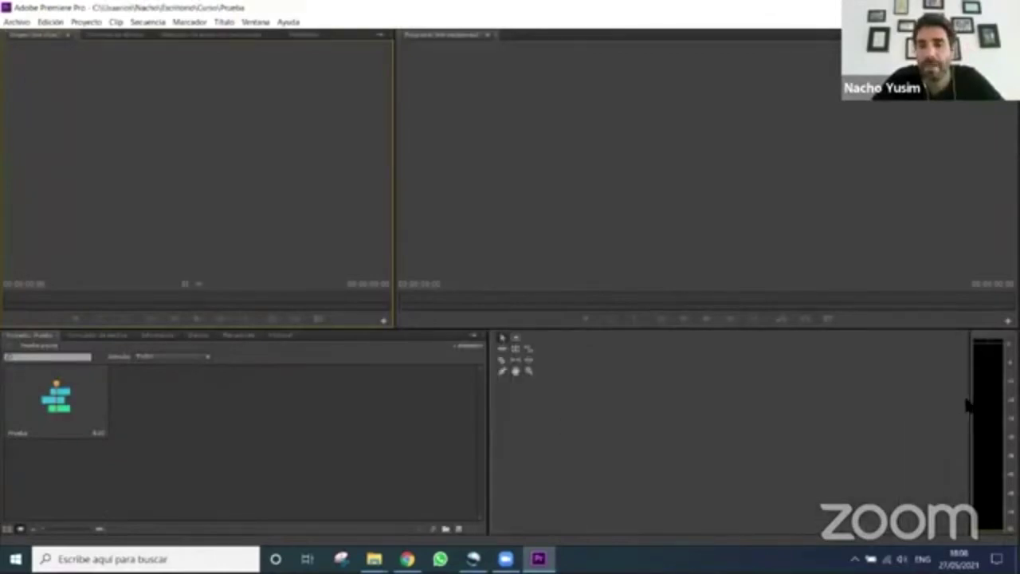
Narrow the Project and Tools panels and widen the audio meters panel to fill the remaining width of the lower workspace
drag(970, 405, 526, 400)
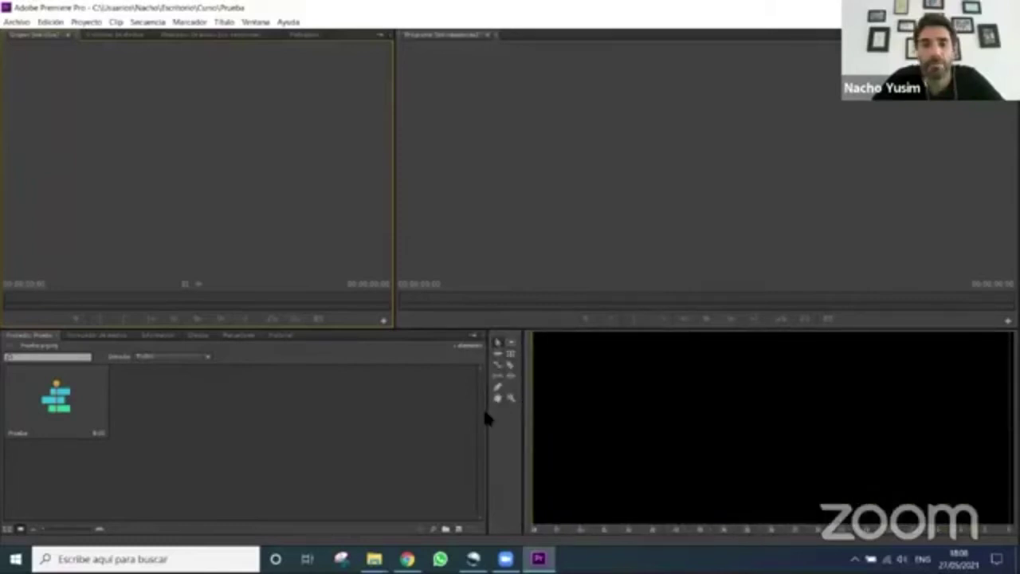
drag(490, 414, 426, 414)
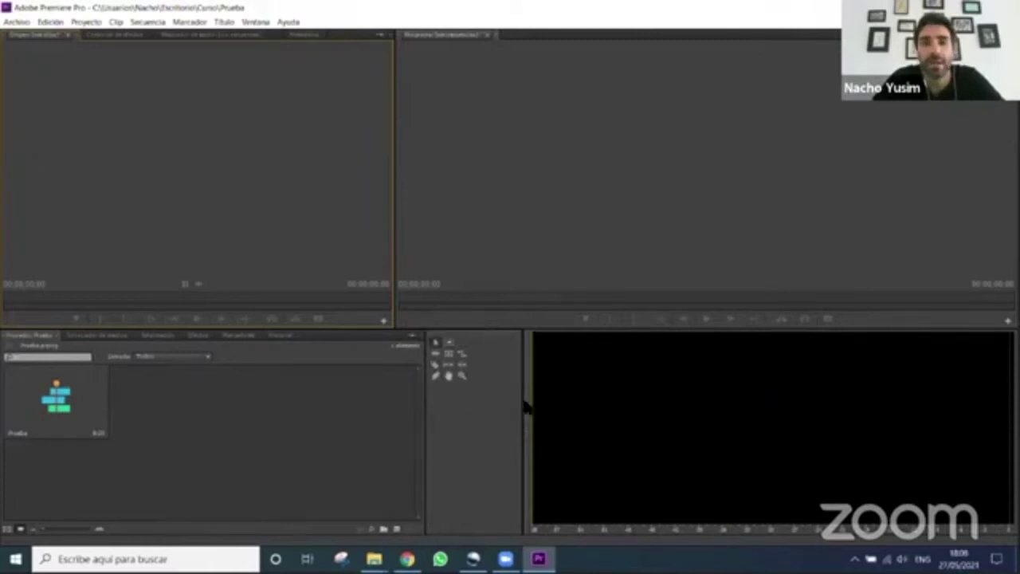
drag(491, 407, 453, 411)
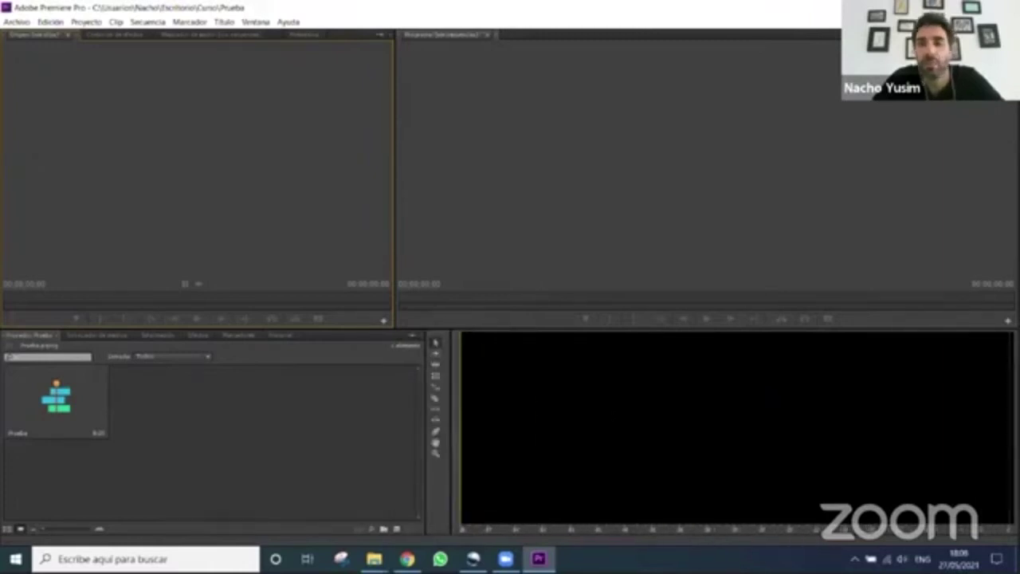
Open the existing project 1 from the CFP folder and relink its missing course MP4 to video file 1
click(15, 21)
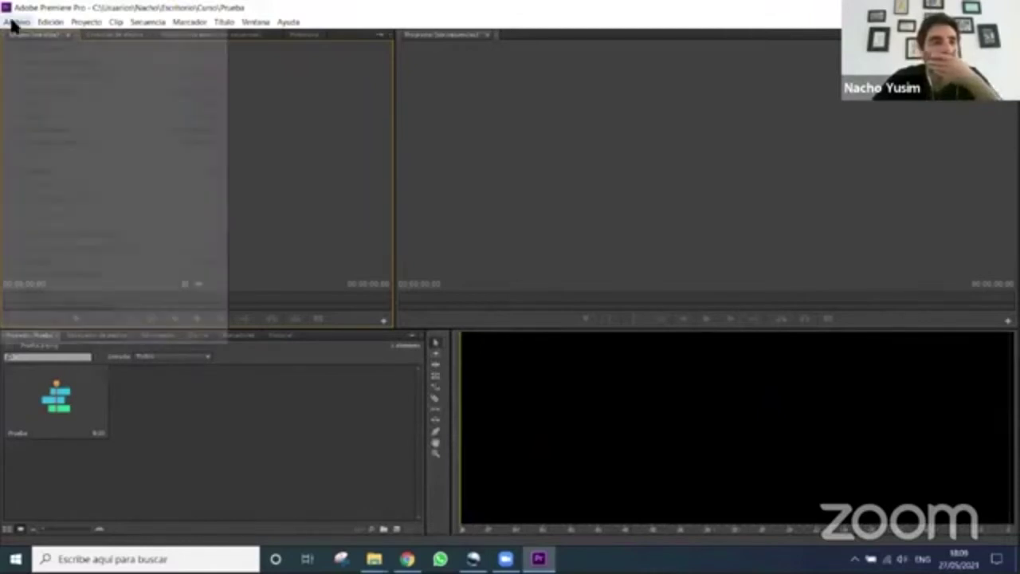
click(49, 51)
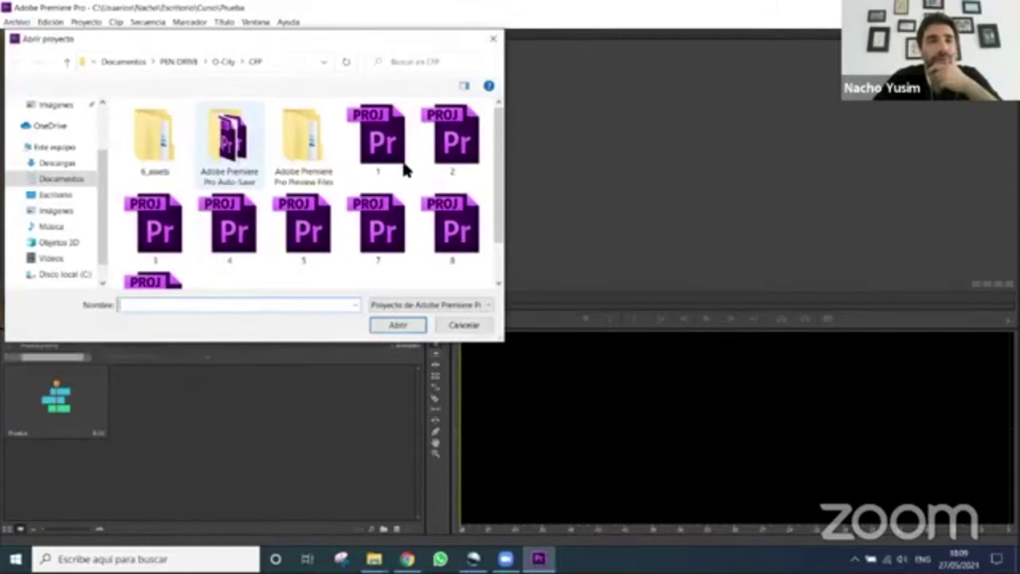
double_click(394, 156)
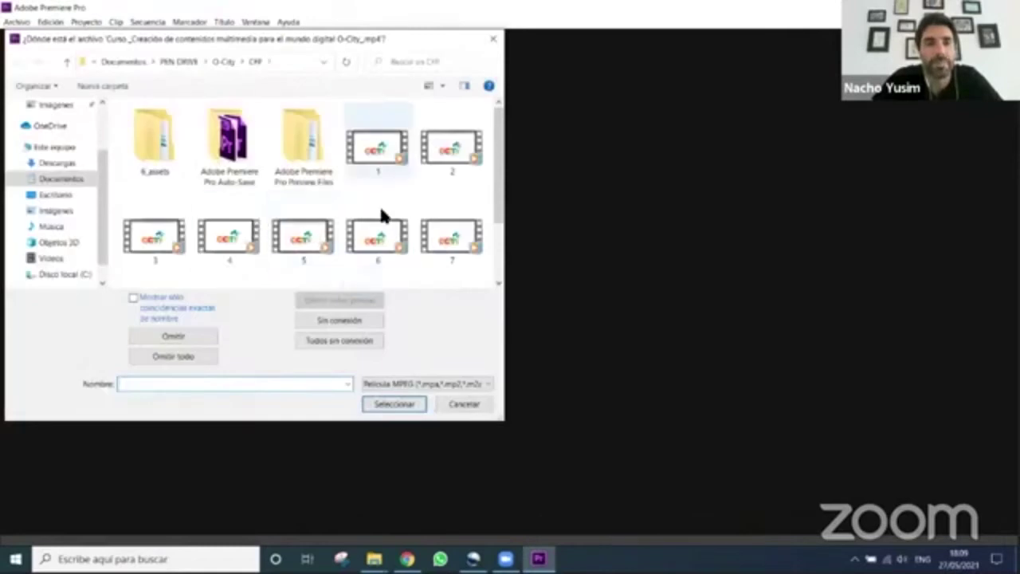
scroll(383, 216, down, 3)
scroll(380, 221, up, 3)
click(371, 151)
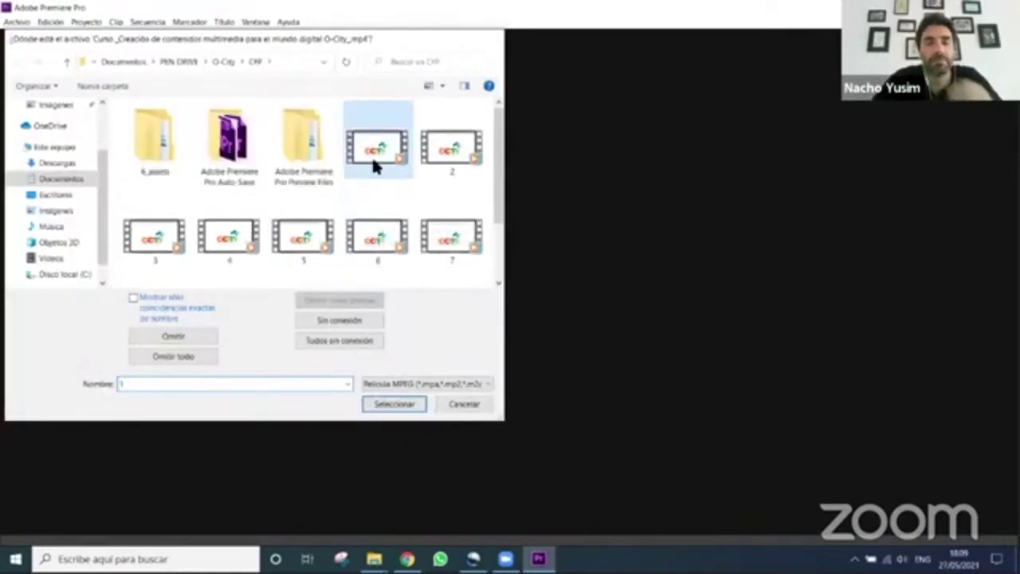
double_click(374, 164)
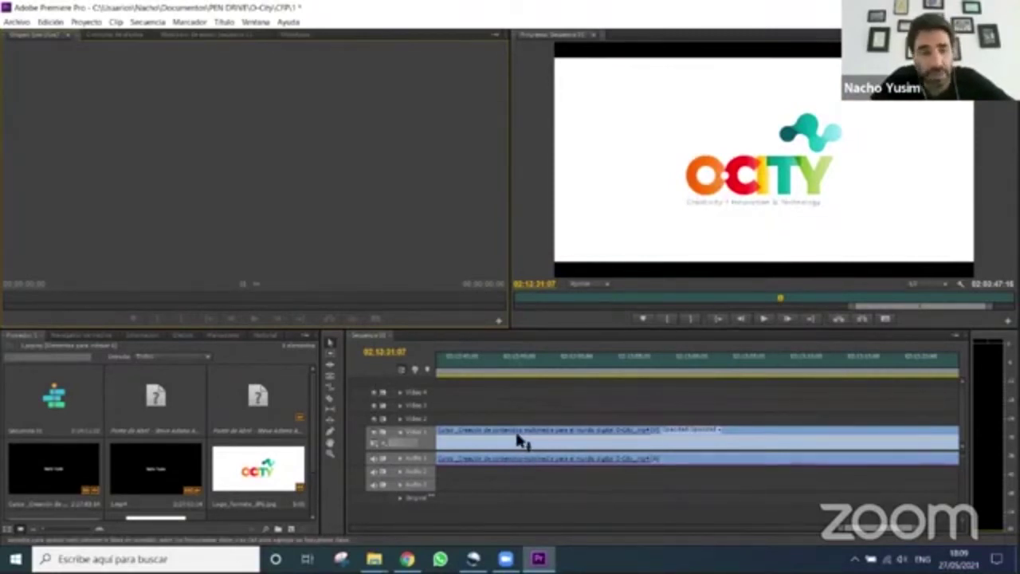
Examine the commands available for the clip on Video 1, and toggle that track's visibility off and back on
right_click(476, 443)
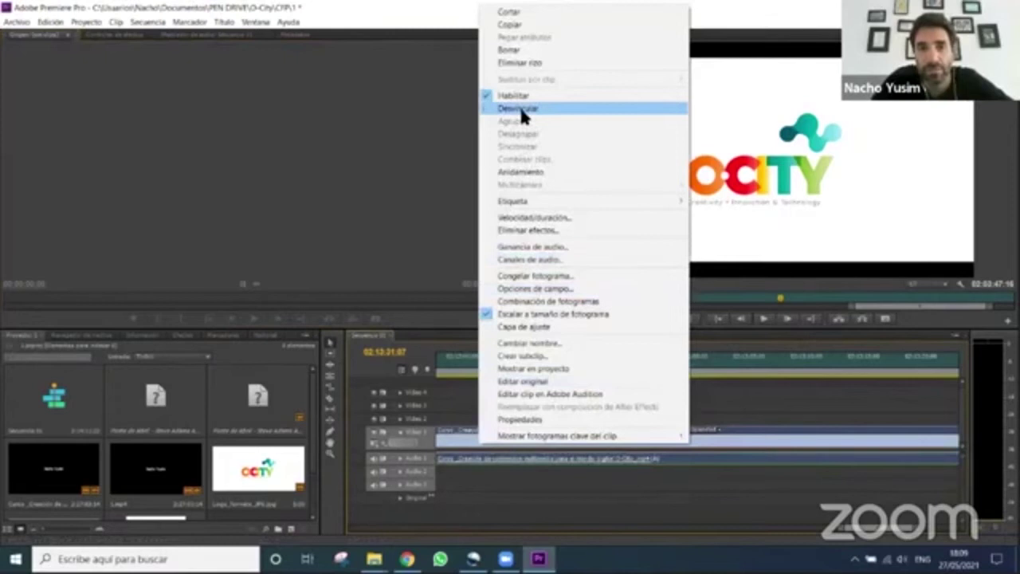
click(398, 151)
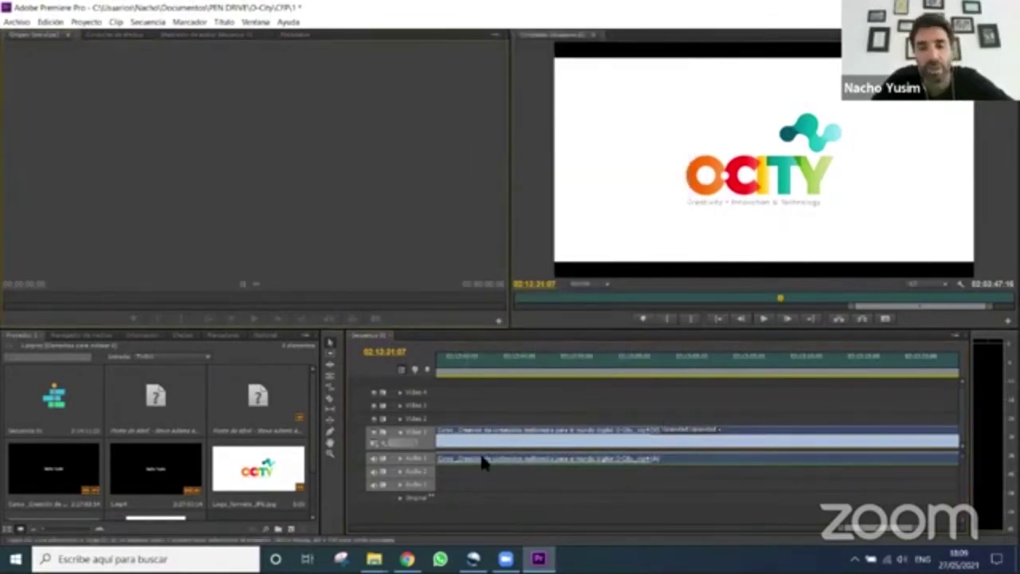
click(375, 434)
click(375, 435)
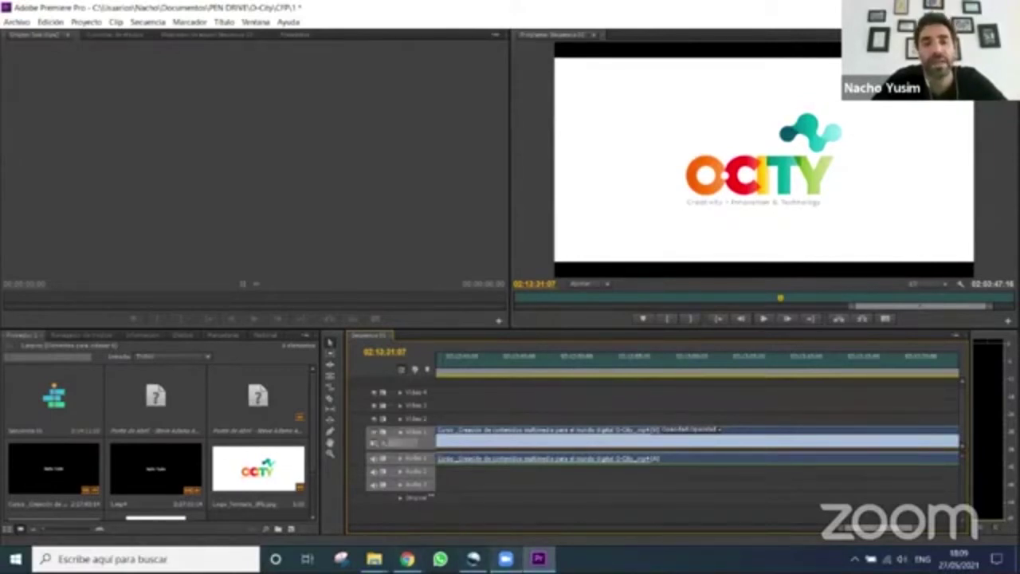
Glance at the OpenShot timeline, return to Premiere Pro, and split the Video 1 clip and its linked audio with the Razor tool
click(473, 558)
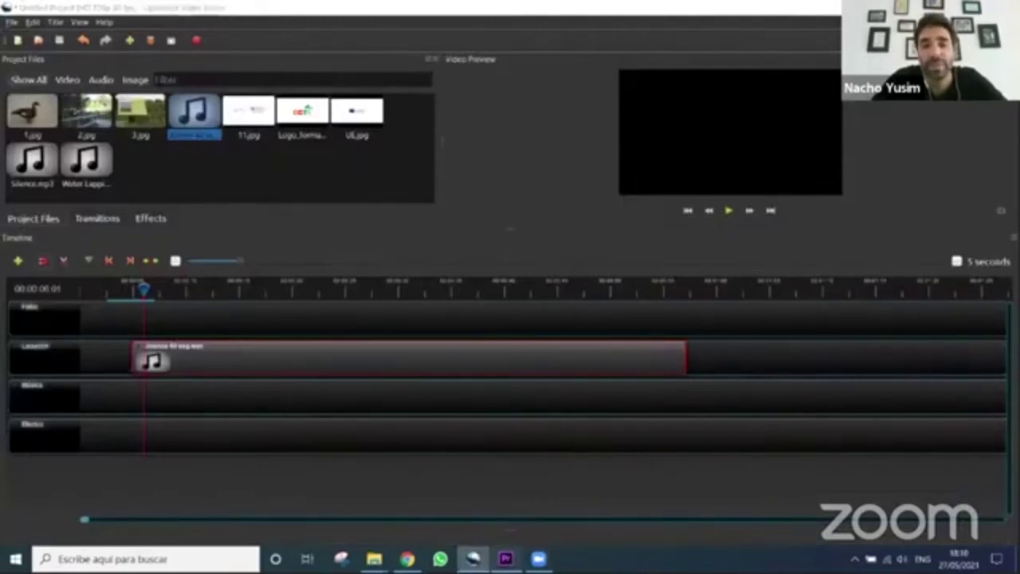
click(505, 559)
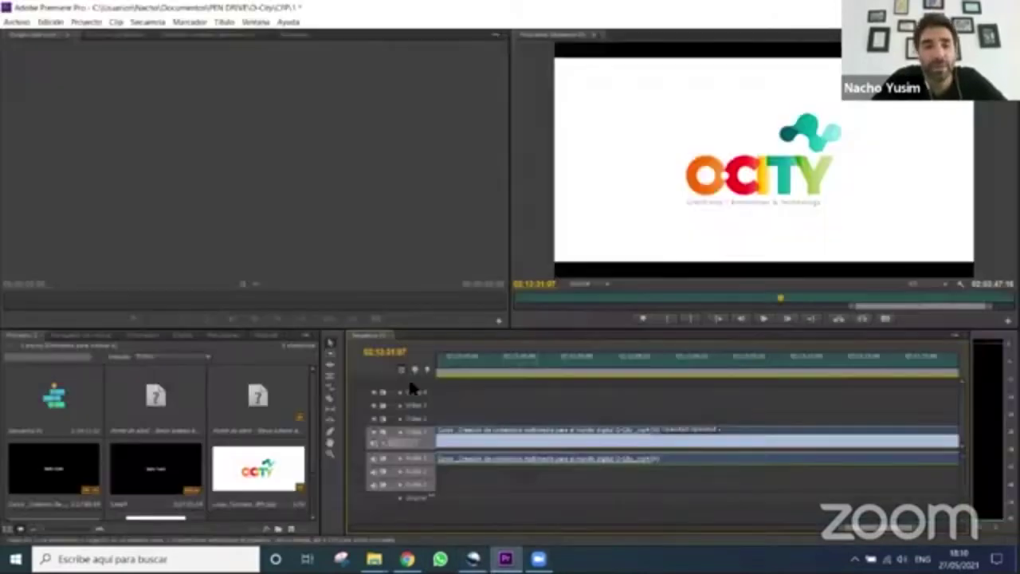
click(329, 404)
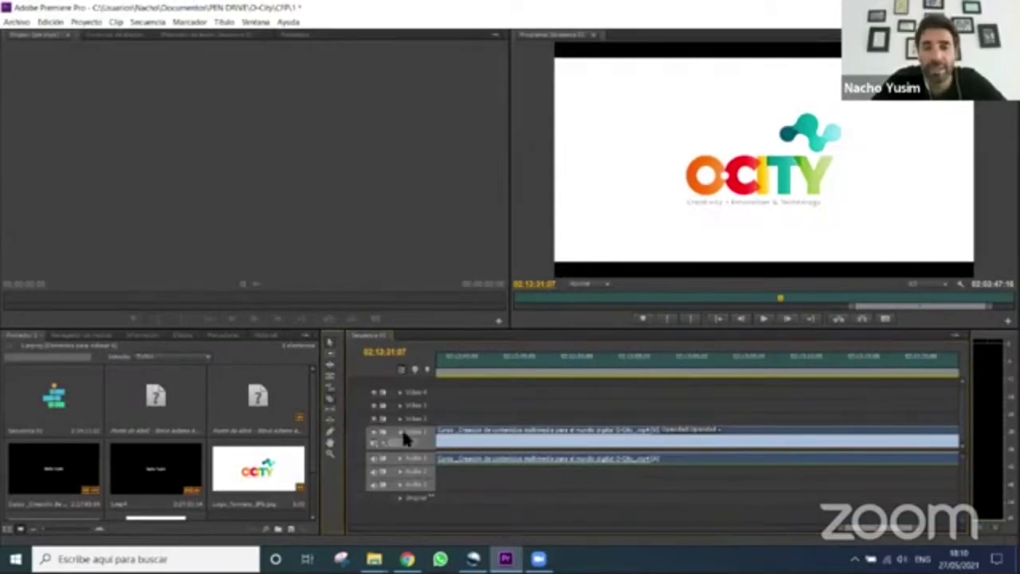
click(568, 434)
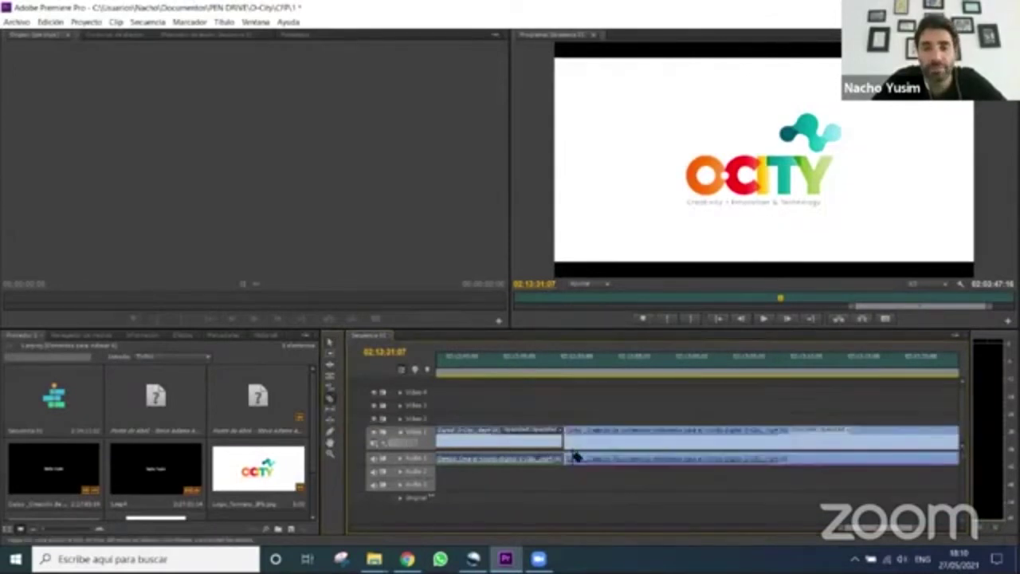
Delete the clip segment before the cut and move the remaining clip earlier on the timeline
click(329, 341)
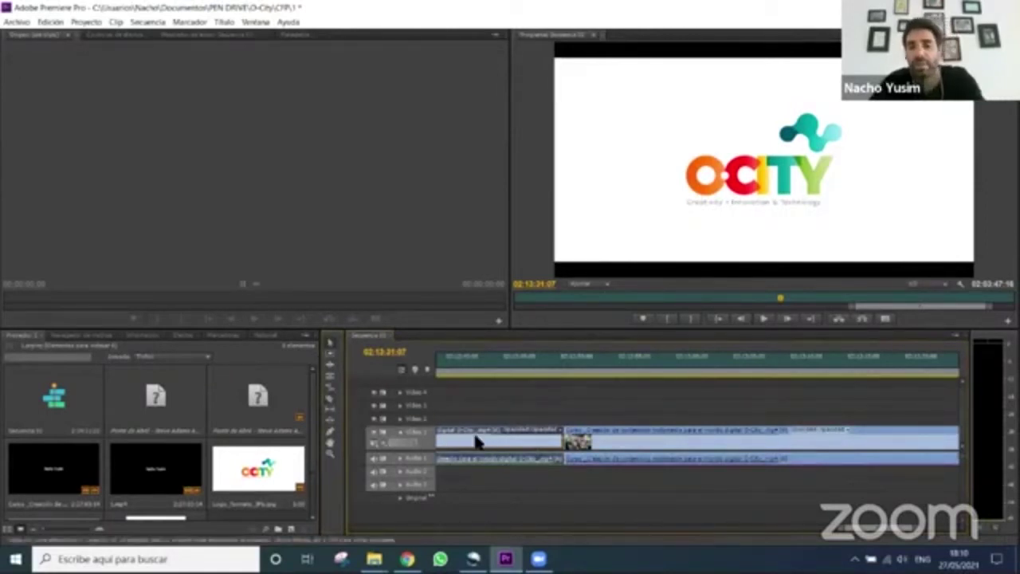
key(Delete)
drag(622, 449, 534, 462)
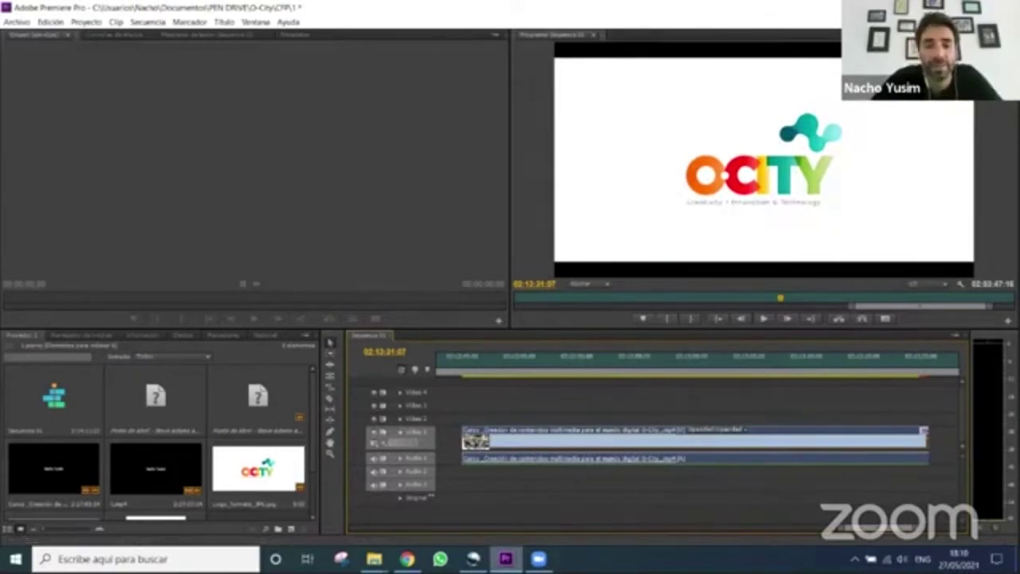
Switch to OpenShot, split the voice-over clip on the Locución track at about 7 seconds, and delete the part before the cut
key(alt+Tab)
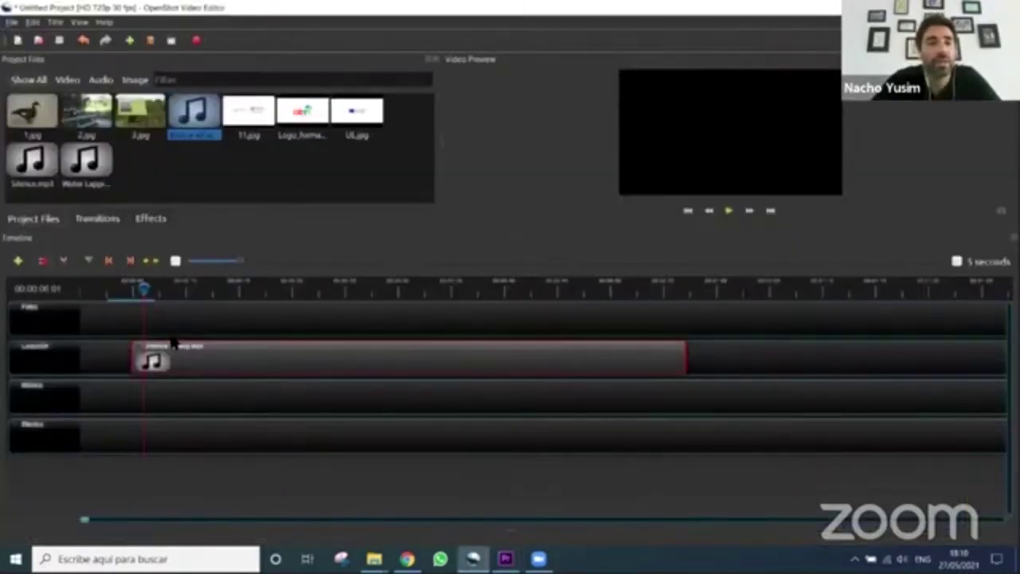
drag(144, 289, 154, 288)
click(63, 261)
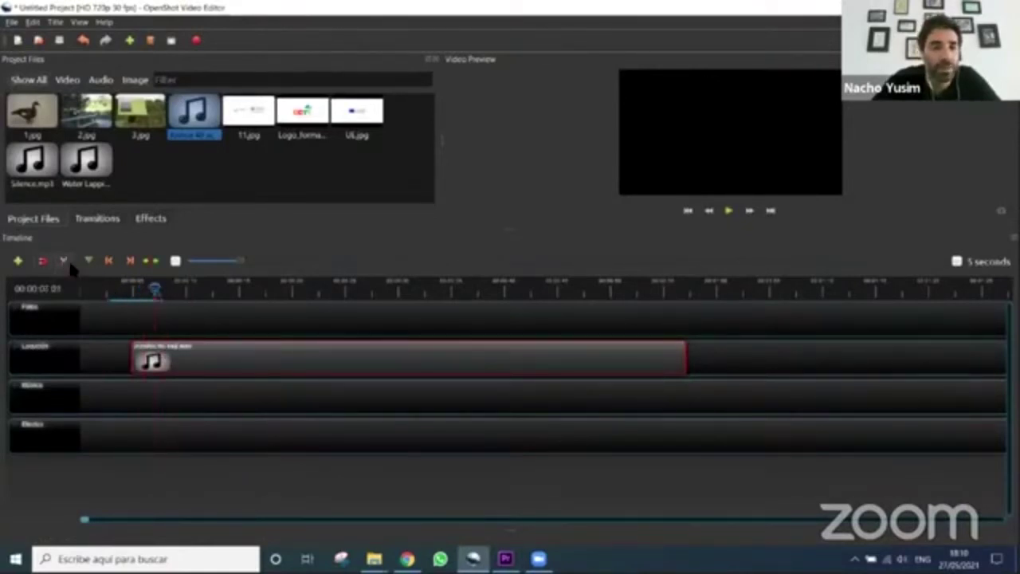
click(152, 353)
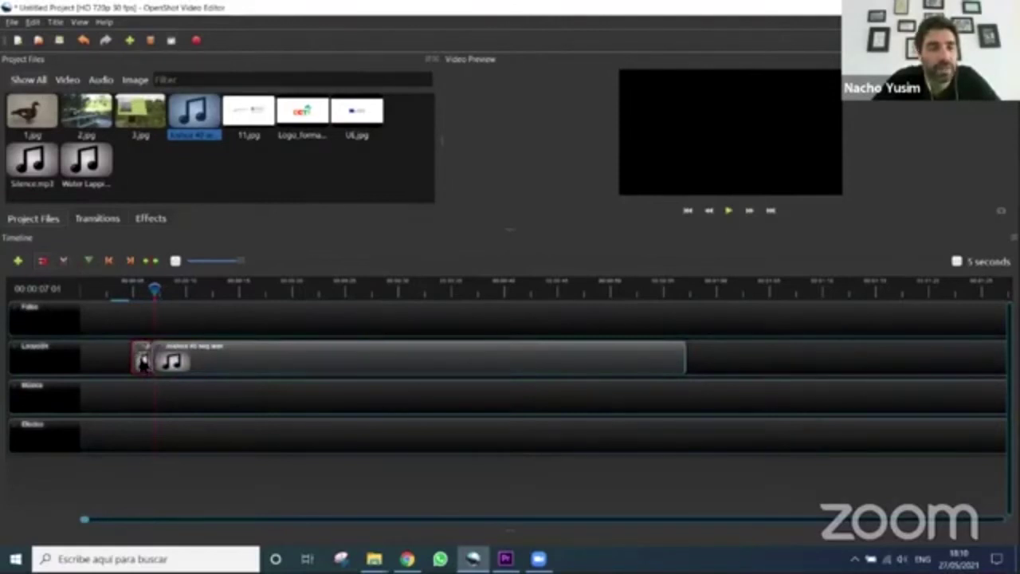
key(Delete)
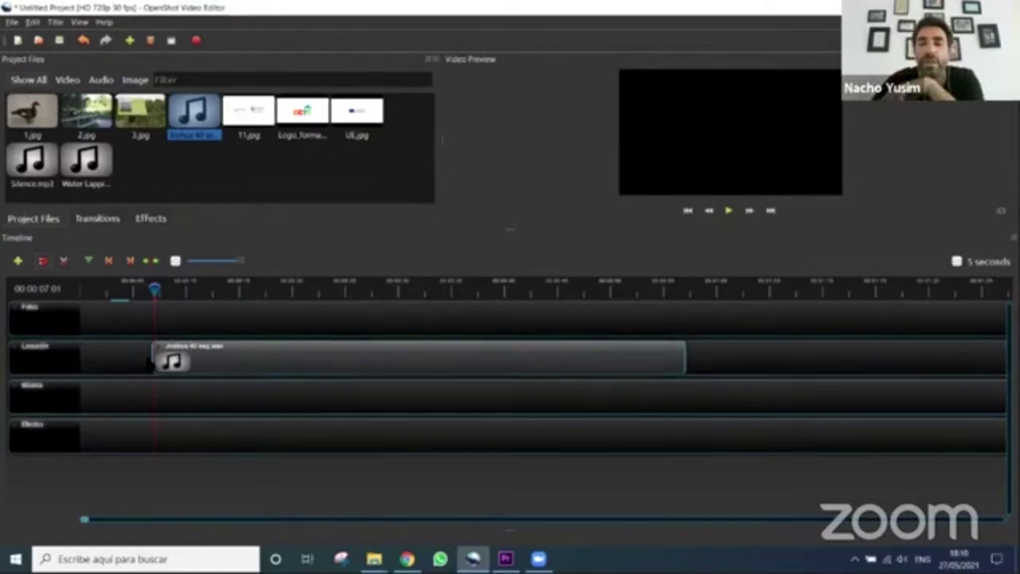
Play the timeline from just before the trimmed voice-over clip and stop after a few seconds
drag(154, 290, 152, 290)
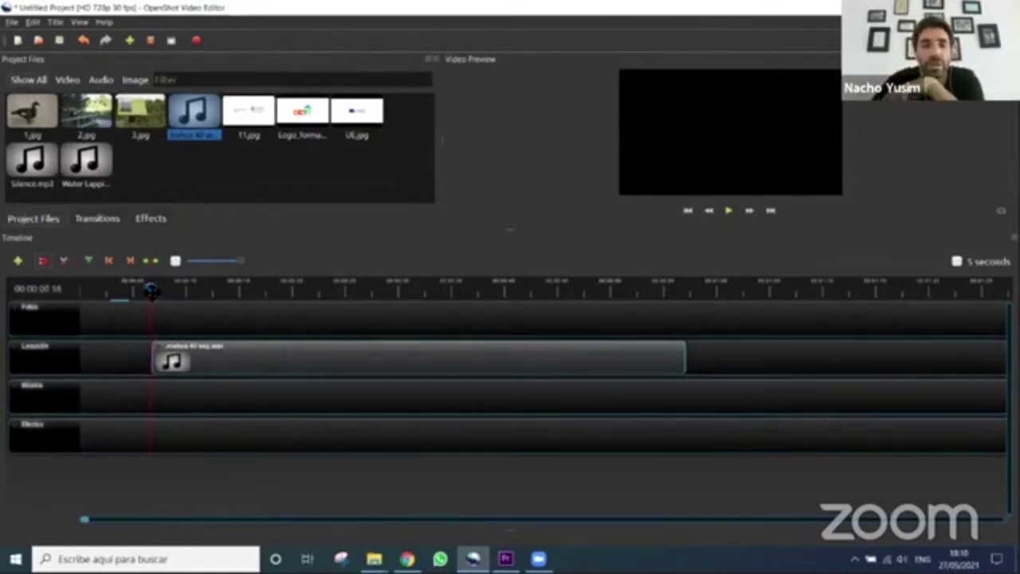
click(724, 215)
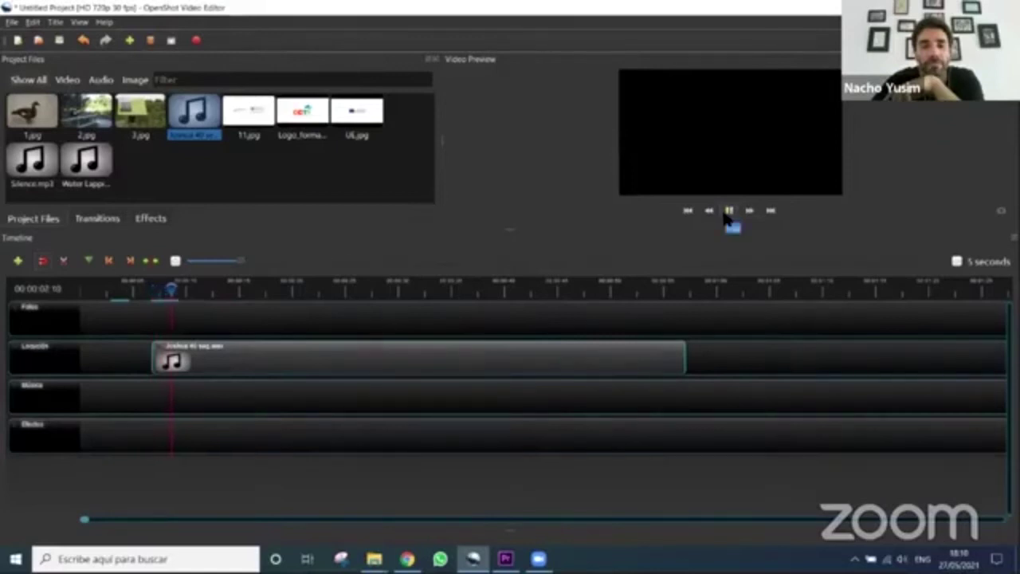
click(728, 212)
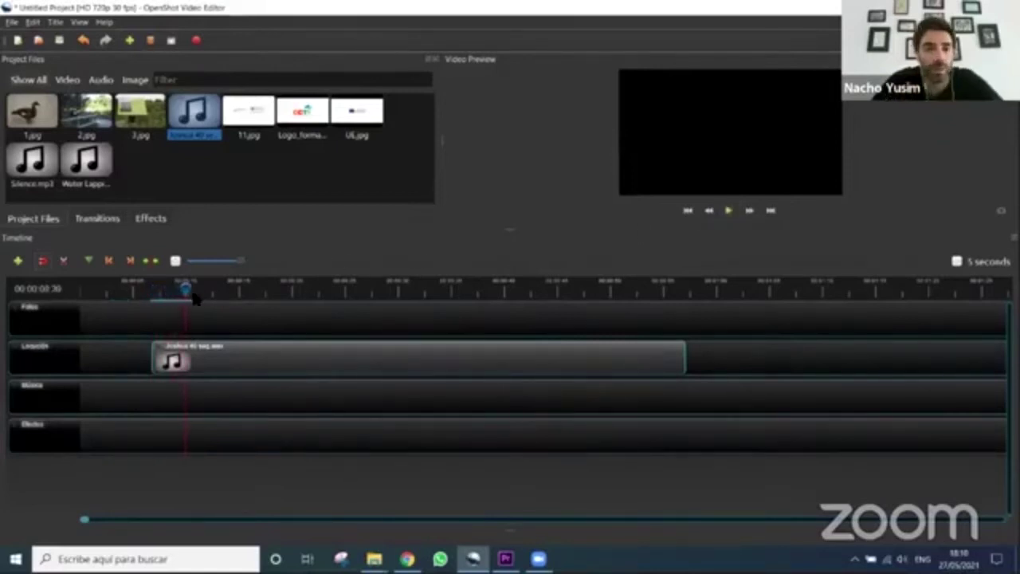
Split the voice-over clip on the Locución track at 00:00:09:10 with the Razor tool and delete the short leading piece
drag(186, 289, 181, 291)
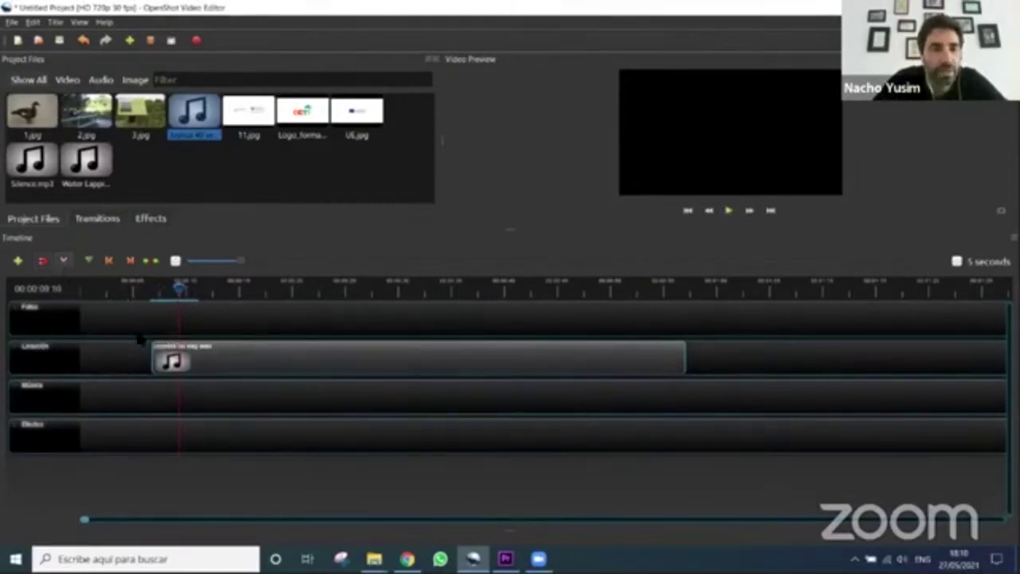
click(178, 355)
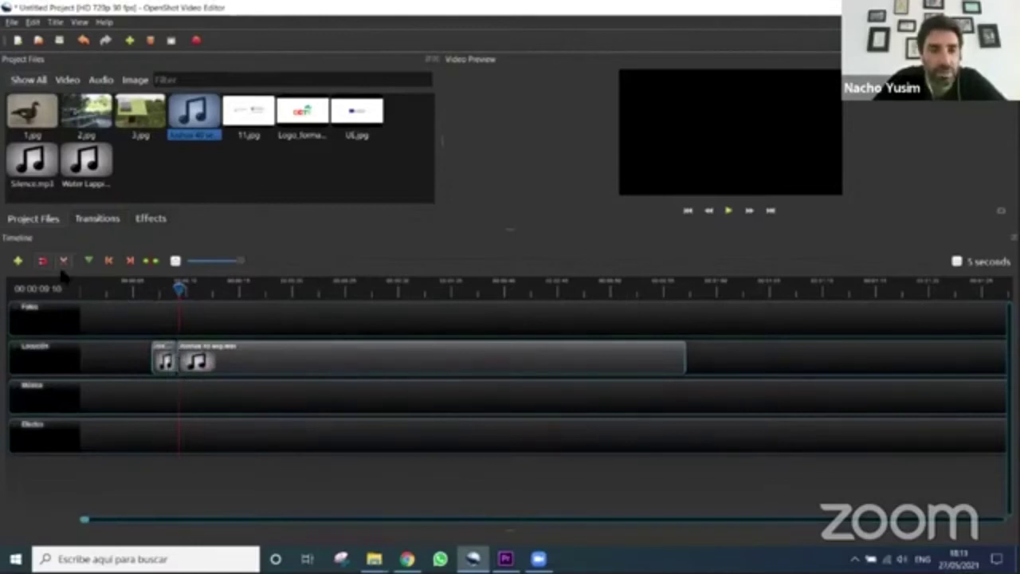
click(64, 262)
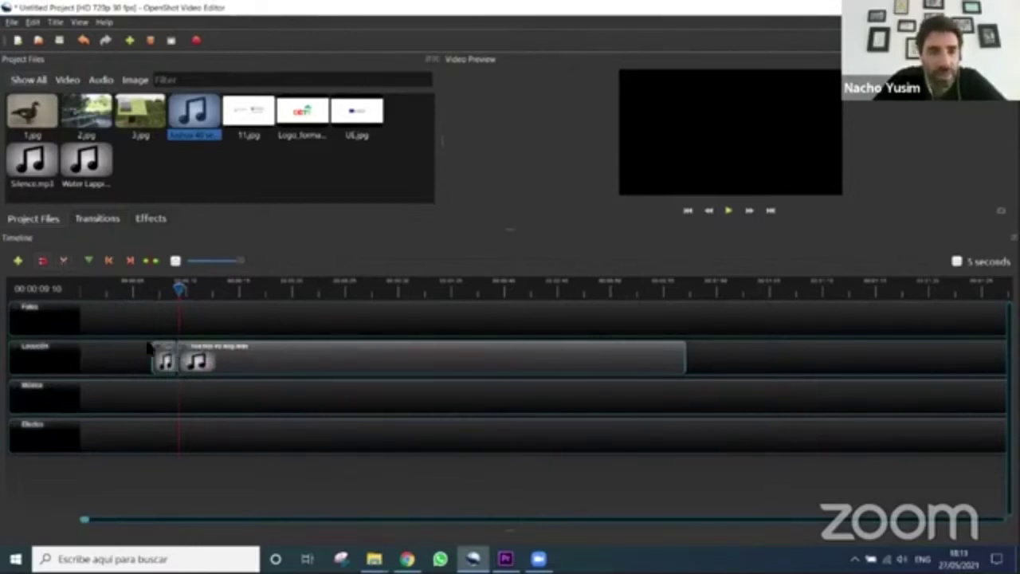
key(Delete)
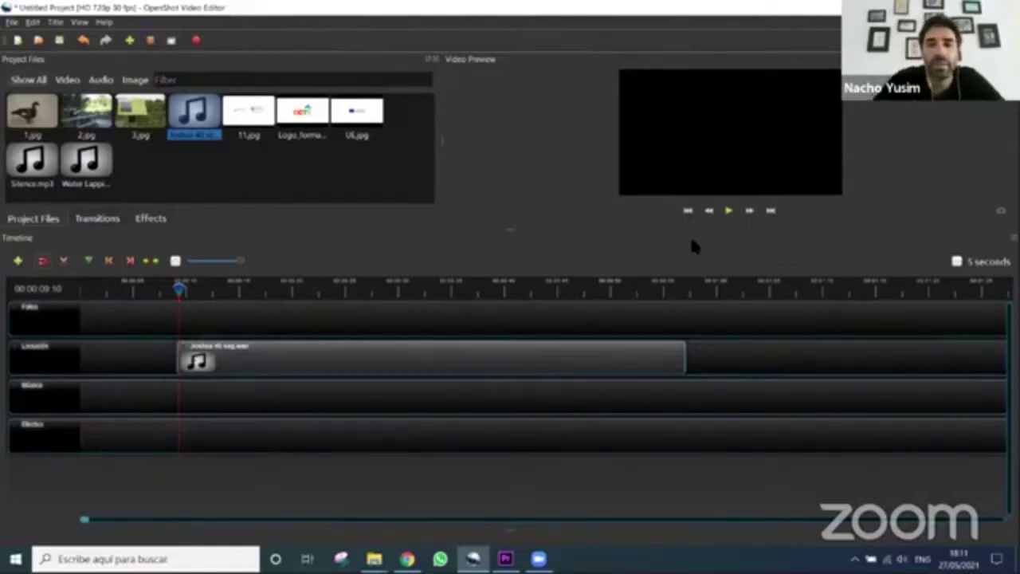
Play the start of the trimmed voice-over clip, stop, and play its ending from about 55 seconds
click(729, 210)
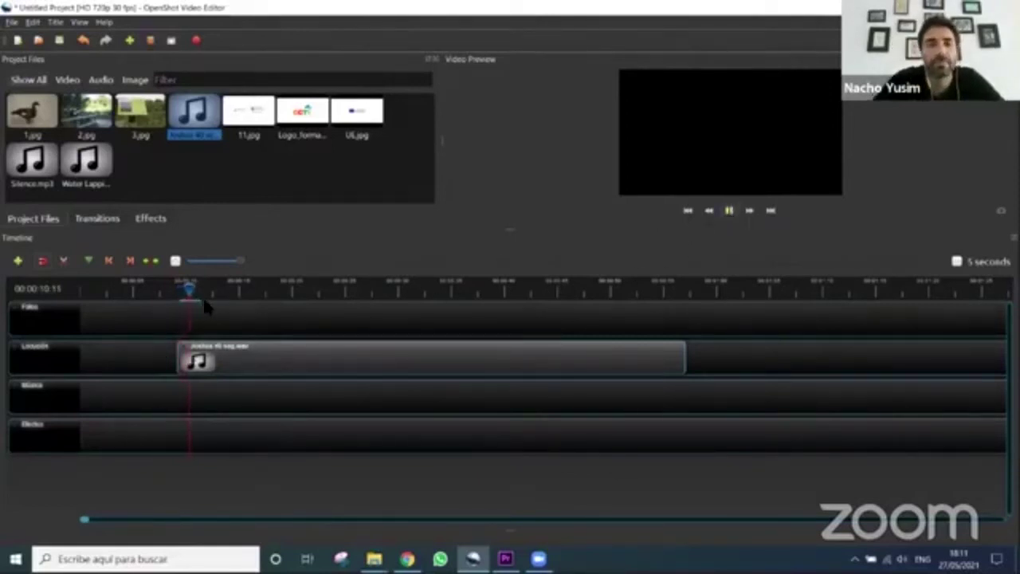
drag(193, 292, 145, 292)
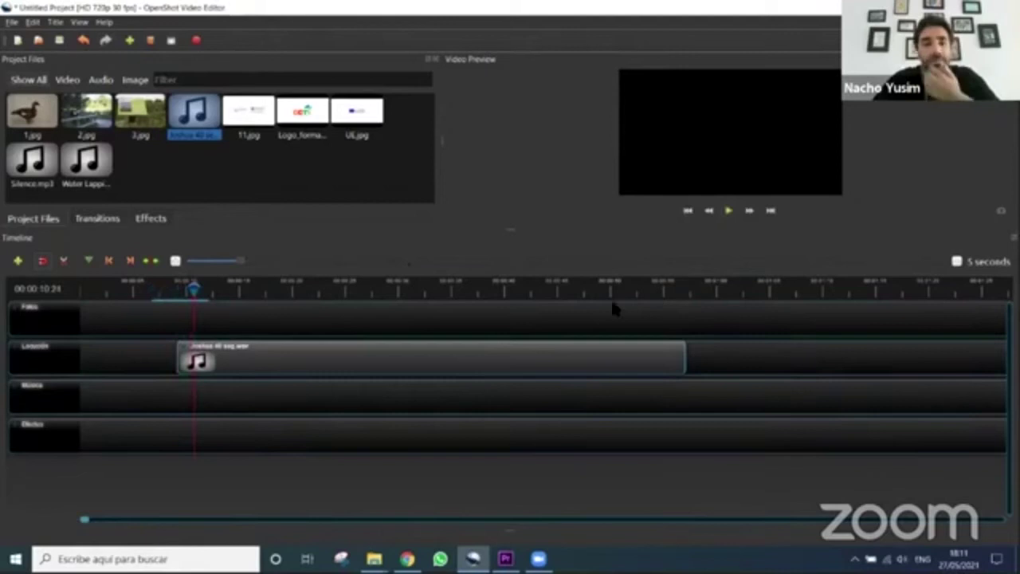
click(668, 292)
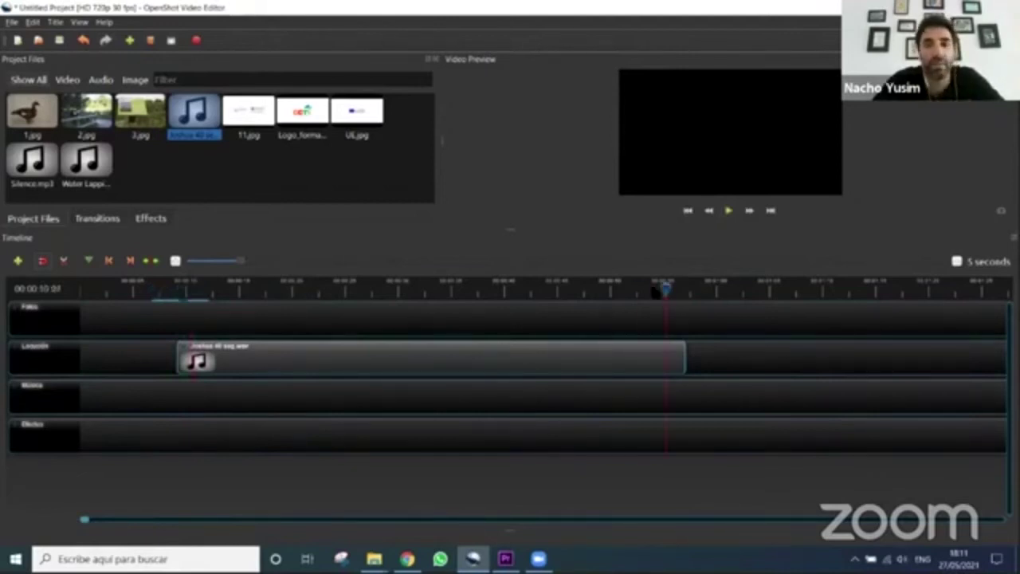
click(728, 211)
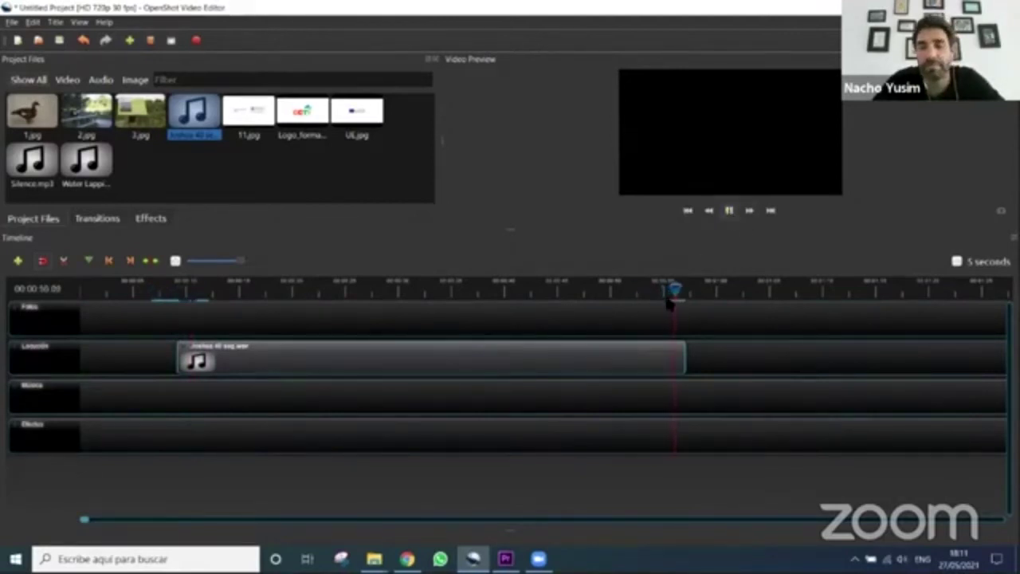
Play the end of the narration clip, then move it on the Locución track to start at about 5 seconds
click(638, 290)
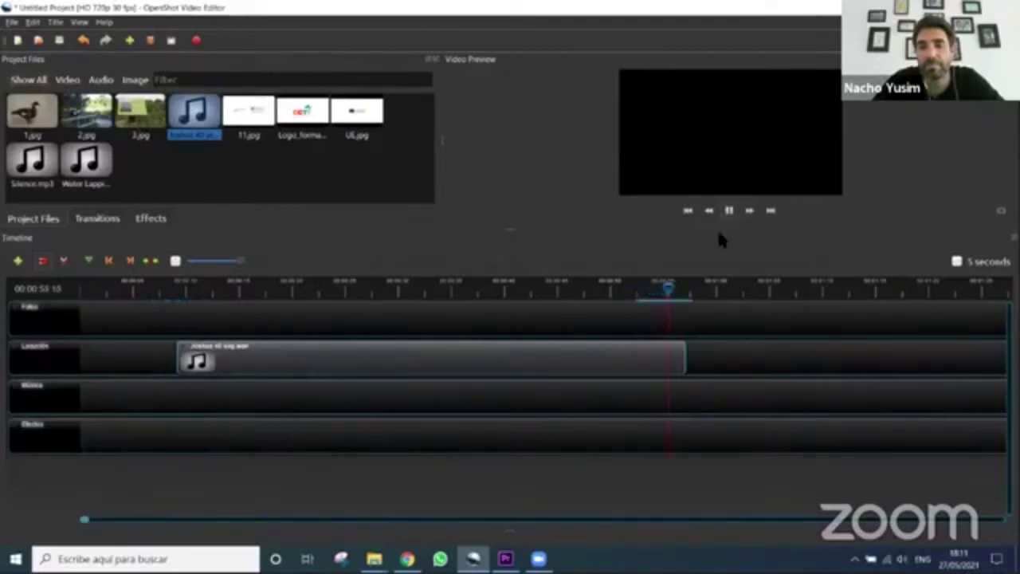
key(space)
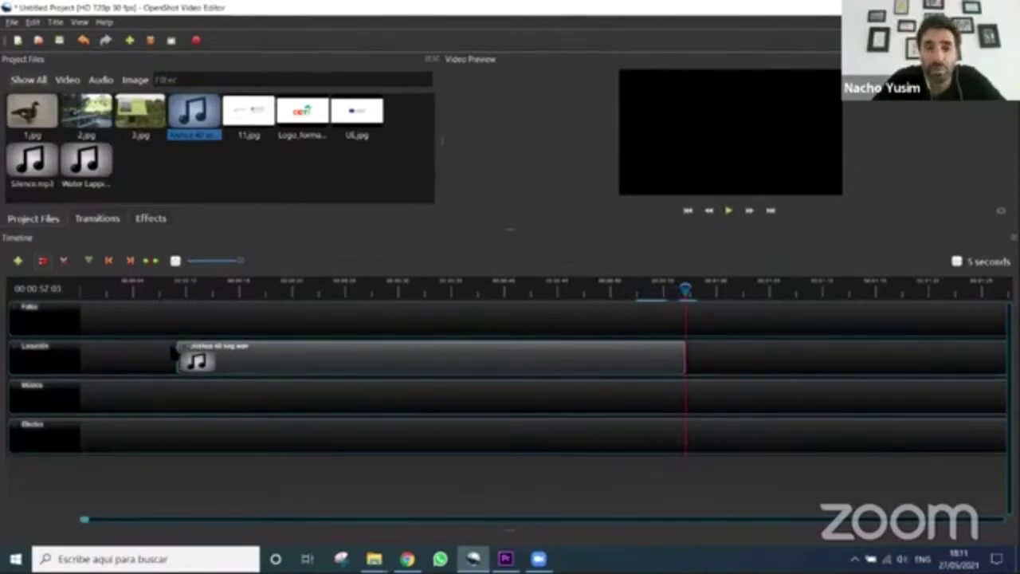
drag(301, 357, 264, 355)
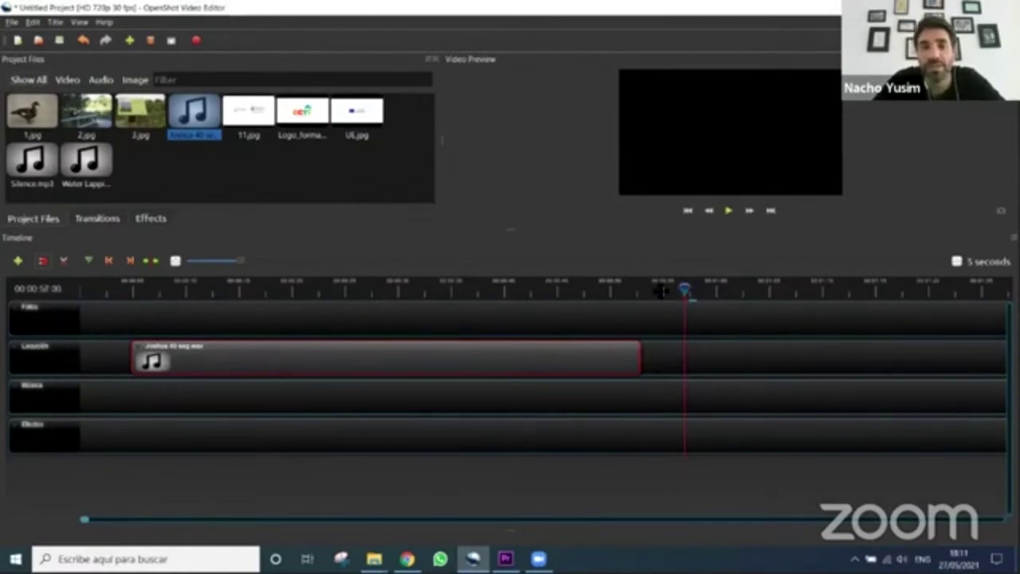
click(641, 288)
click(630, 288)
click(377, 288)
click(248, 289)
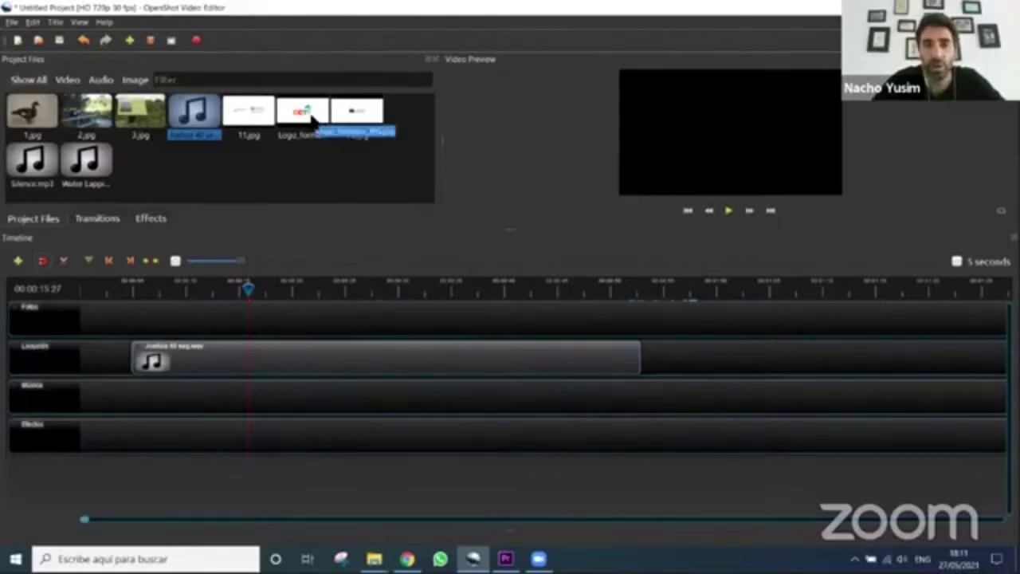
Place the O-City logo and UE.jpg back to back at the start of the Fotos track, each trimmed to about 2.5 seconds
drag(313, 115, 80, 331)
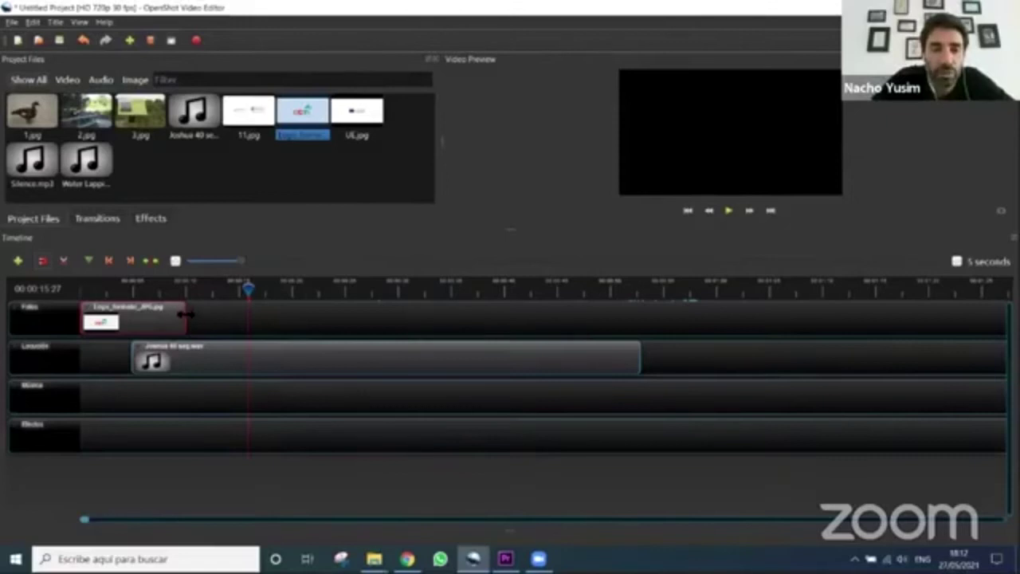
drag(186, 312, 103, 316)
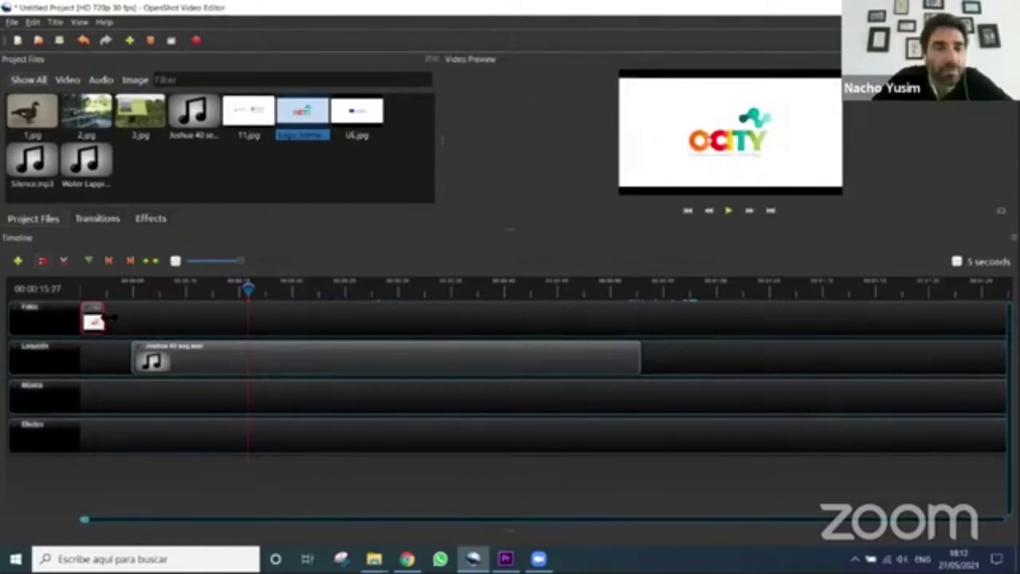
drag(112, 317, 109, 318)
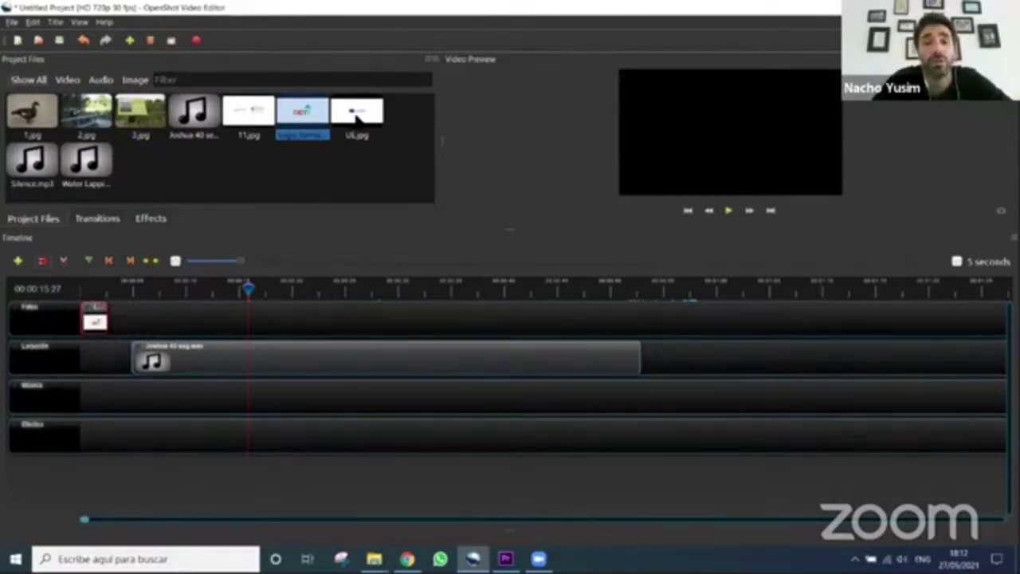
drag(357, 116, 132, 327)
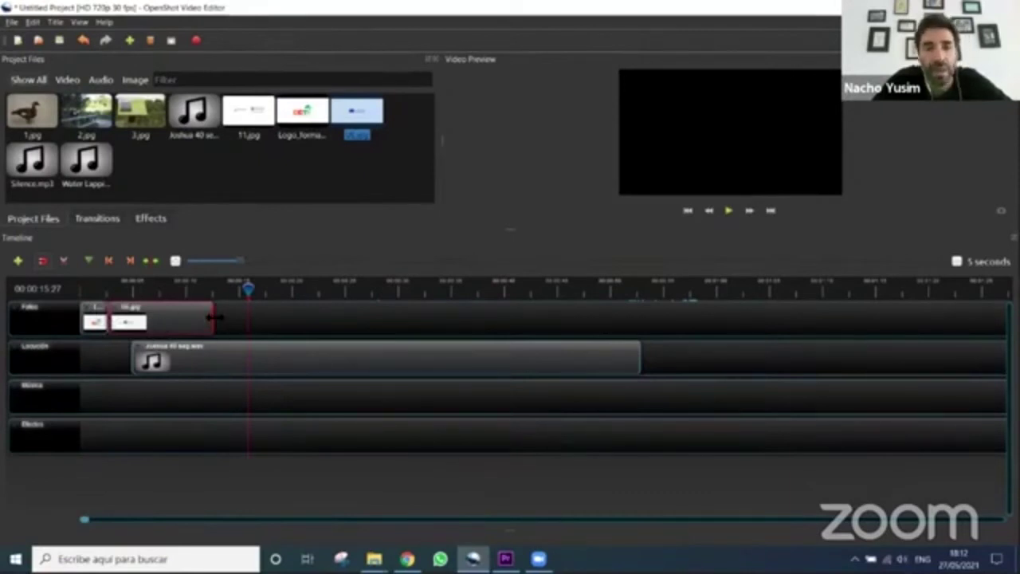
drag(215, 317, 136, 320)
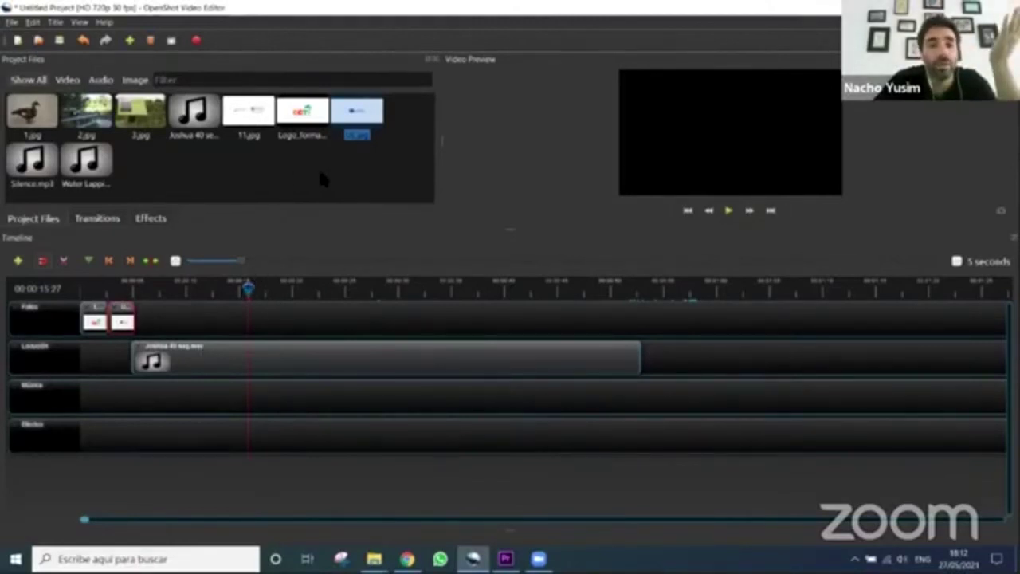
Place 11.jpg on the Fotos track near the narration's end, starting at about 50.5 seconds, and trim it to about 5 seconds
drag(247, 111, 627, 321)
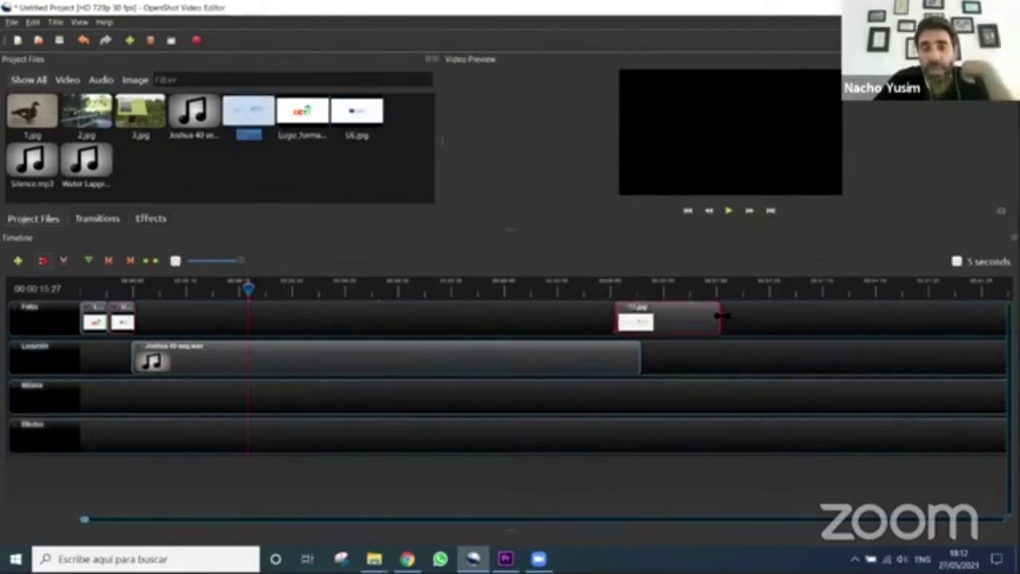
drag(721, 316, 673, 313)
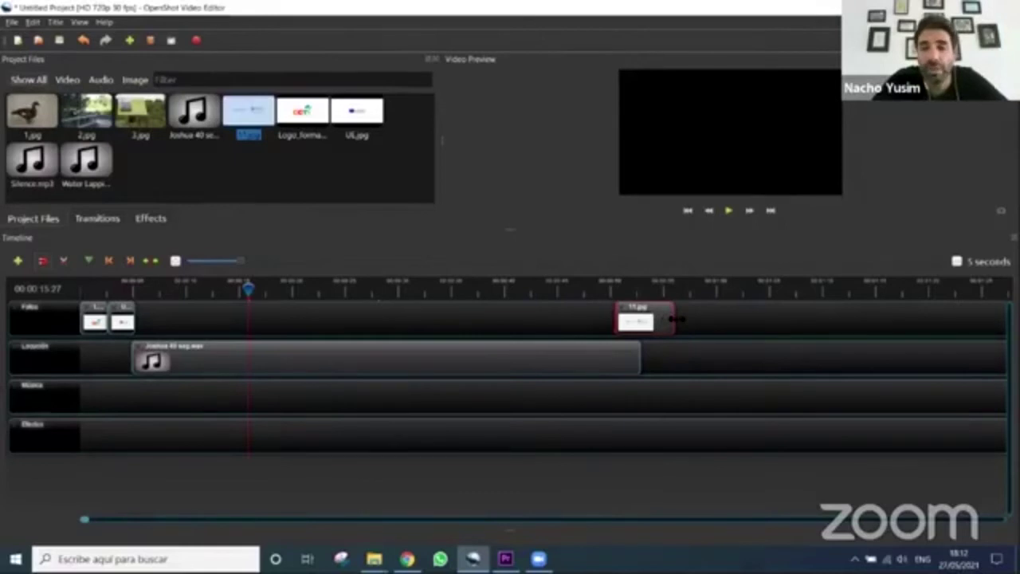
drag(676, 319, 671, 321)
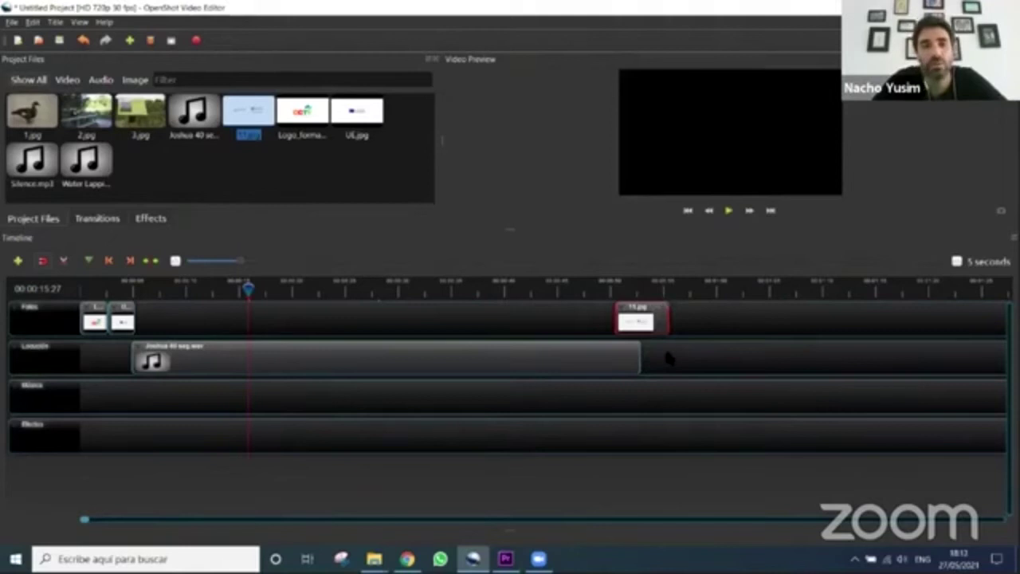
right_click(649, 321)
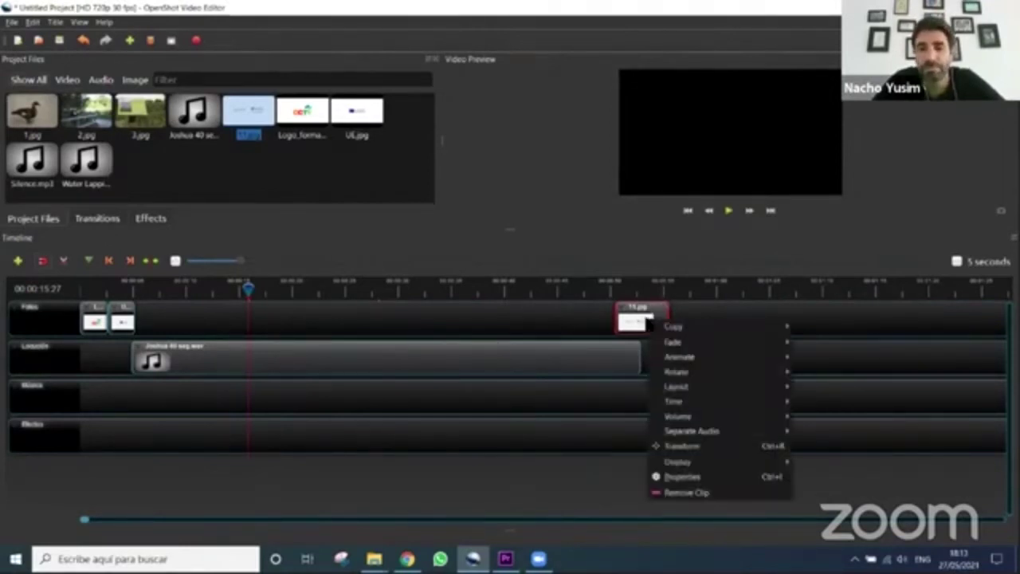
click(534, 251)
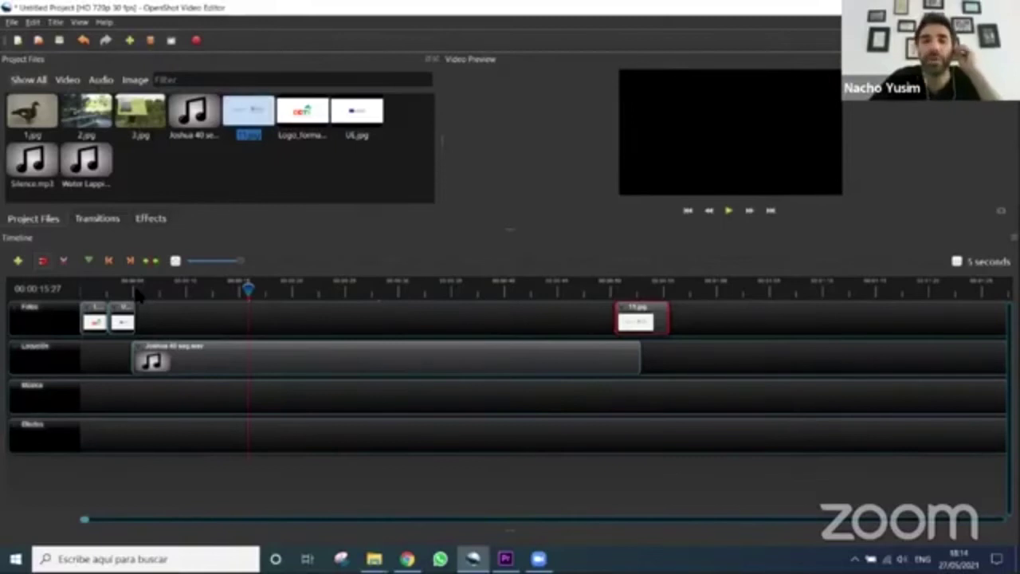
Switch to Chrome and open the bookmarked OcityPlatformLocatec map in a new tab
click(409, 555)
click(530, 321)
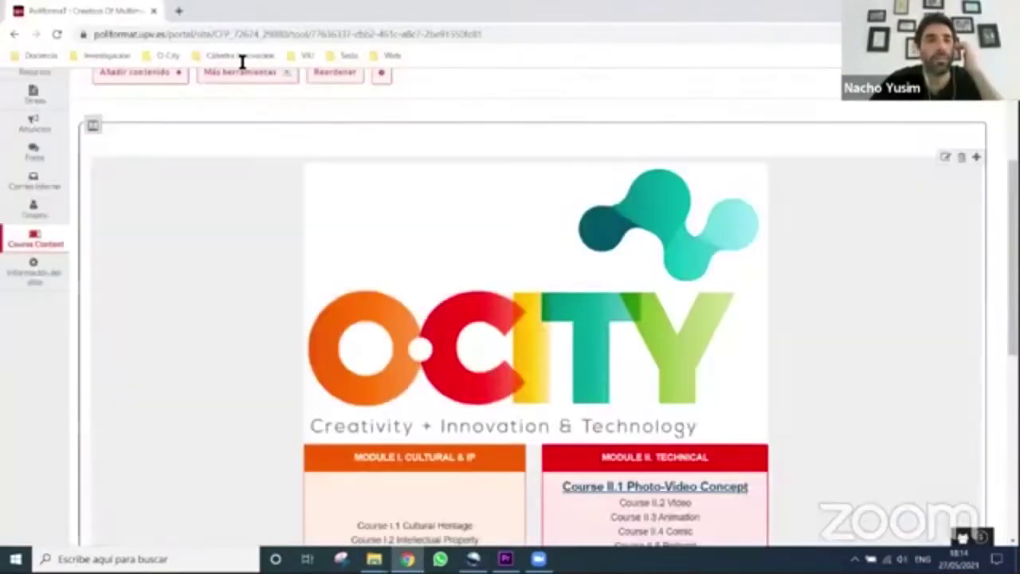
click(179, 11)
click(177, 52)
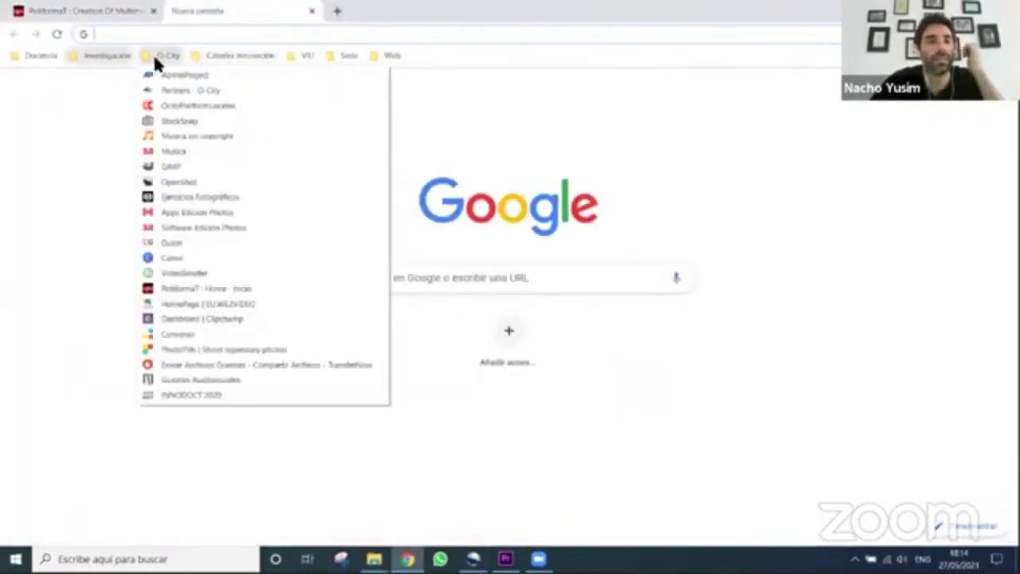
click(160, 104)
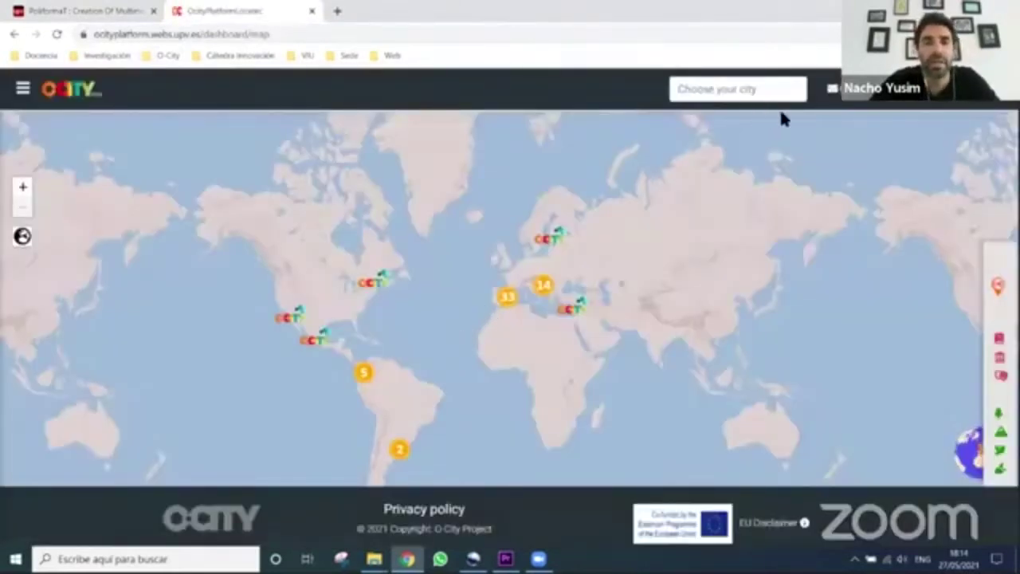
Search the O-City map for Buenos Aires and go to that city
click(756, 89)
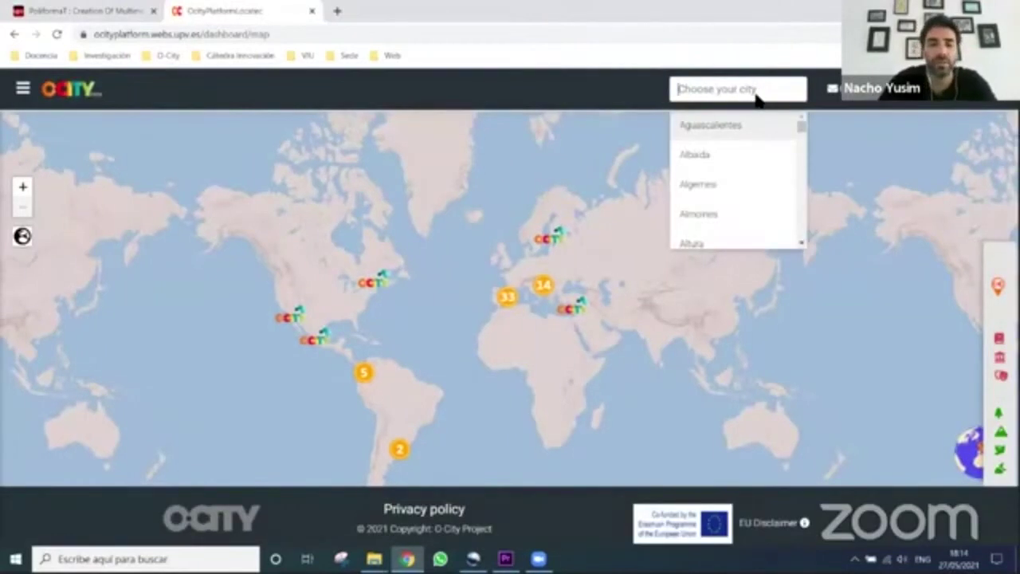
text(Biule)
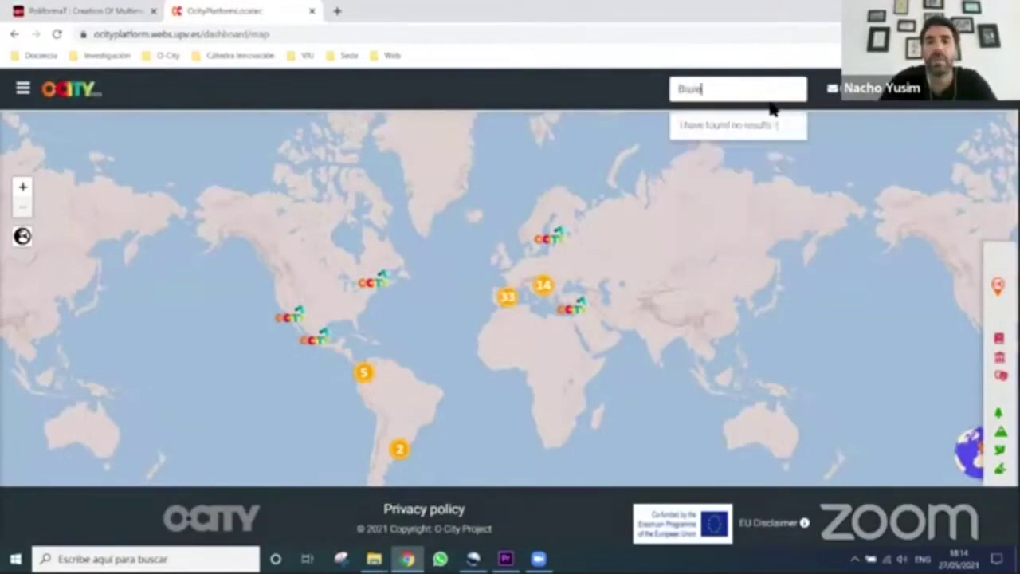
key(BackSpace)
key(BackSpace)
key(BackSpace)
key(BackSpace)
text(uenos)
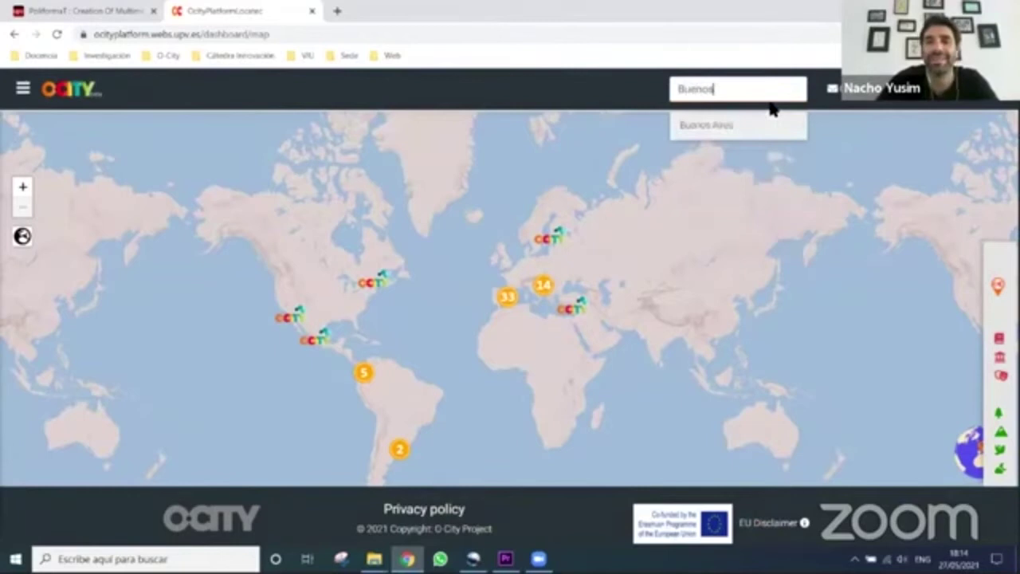
click(716, 127)
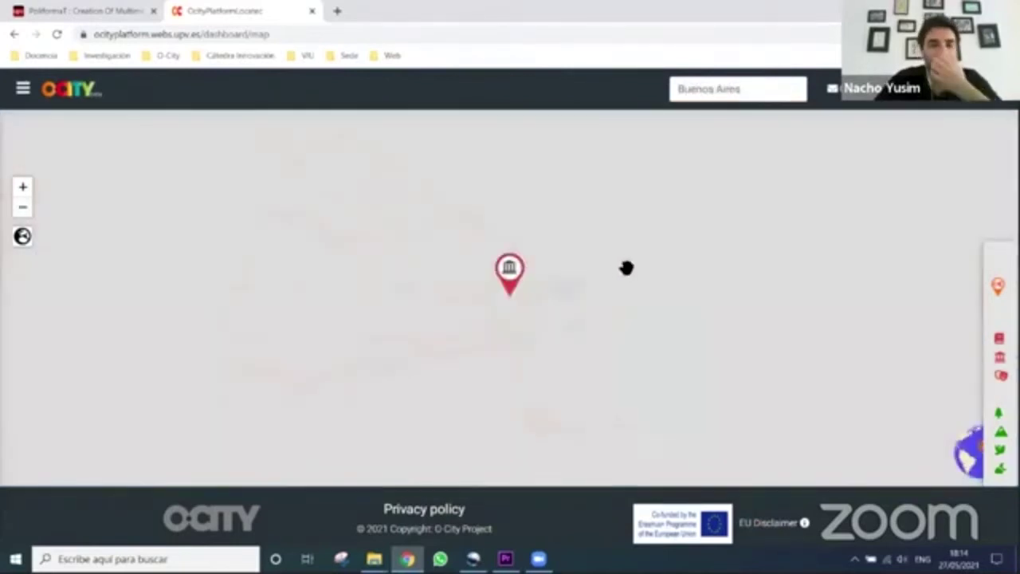
Open the Plaza Lavalle entry, examine its short and full descriptions in the local language and in English, and close it
click(509, 270)
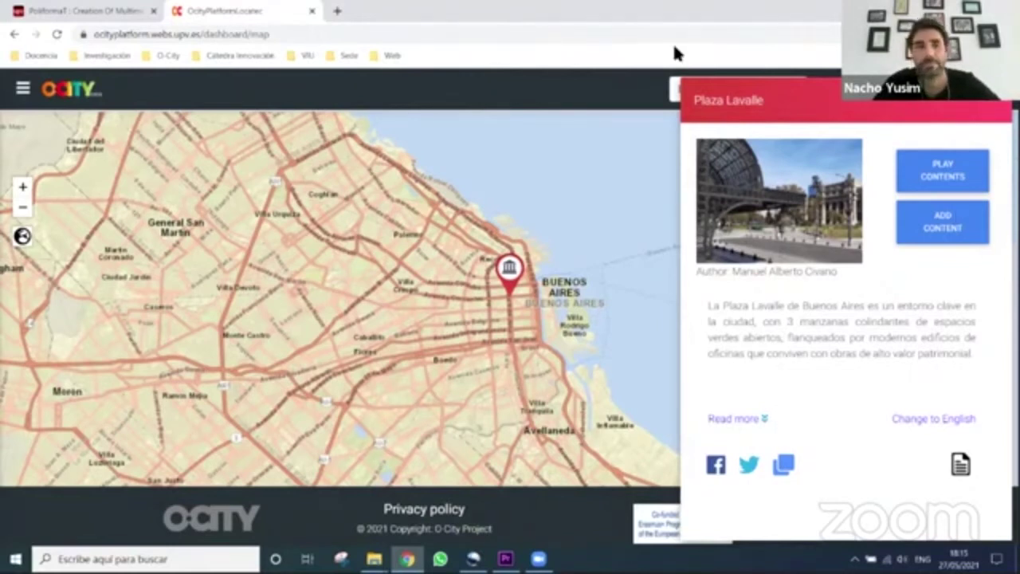
click(733, 419)
scroll(788, 368, down, 3)
scroll(786, 369, up, 3)
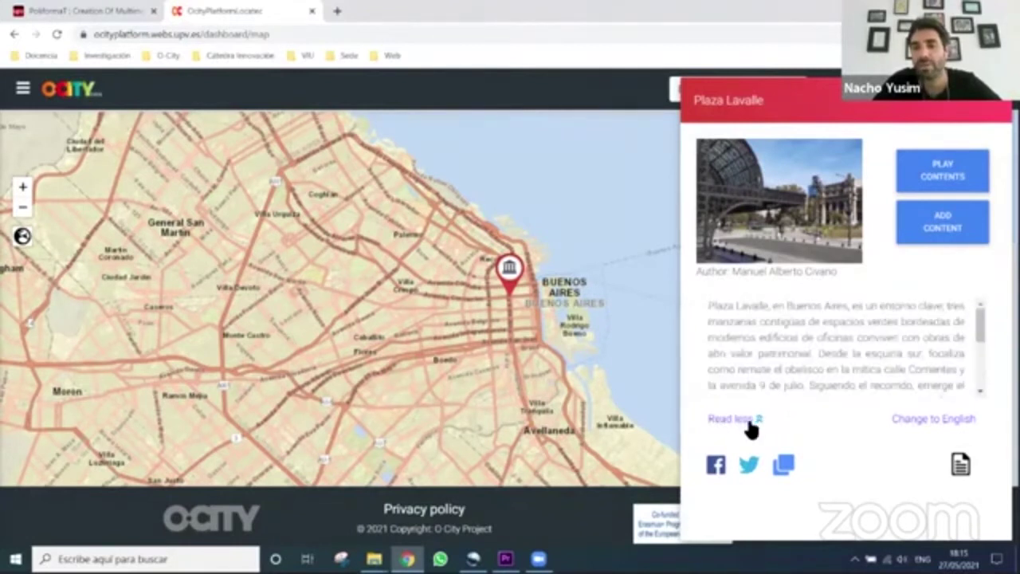
click(743, 420)
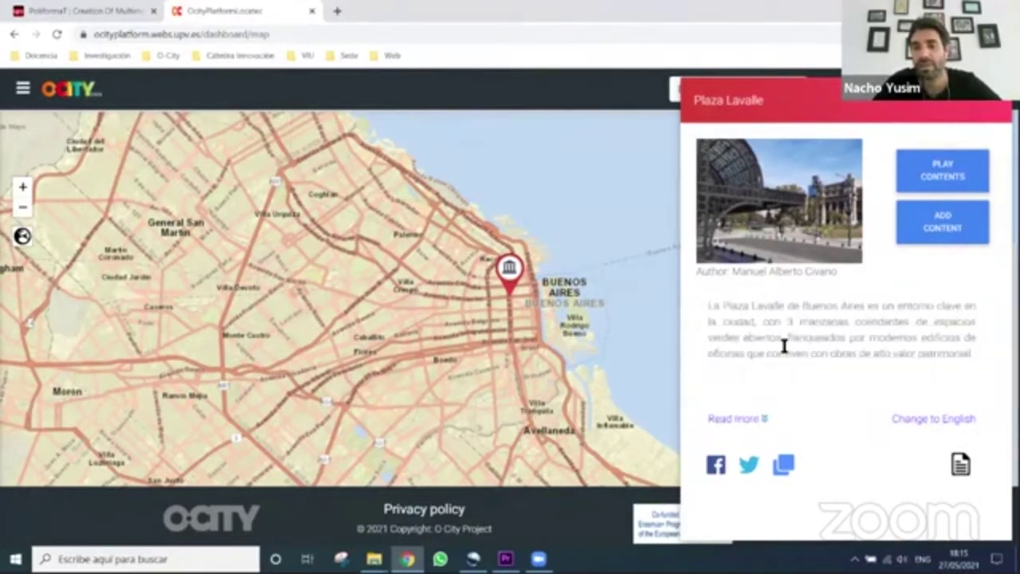
click(930, 421)
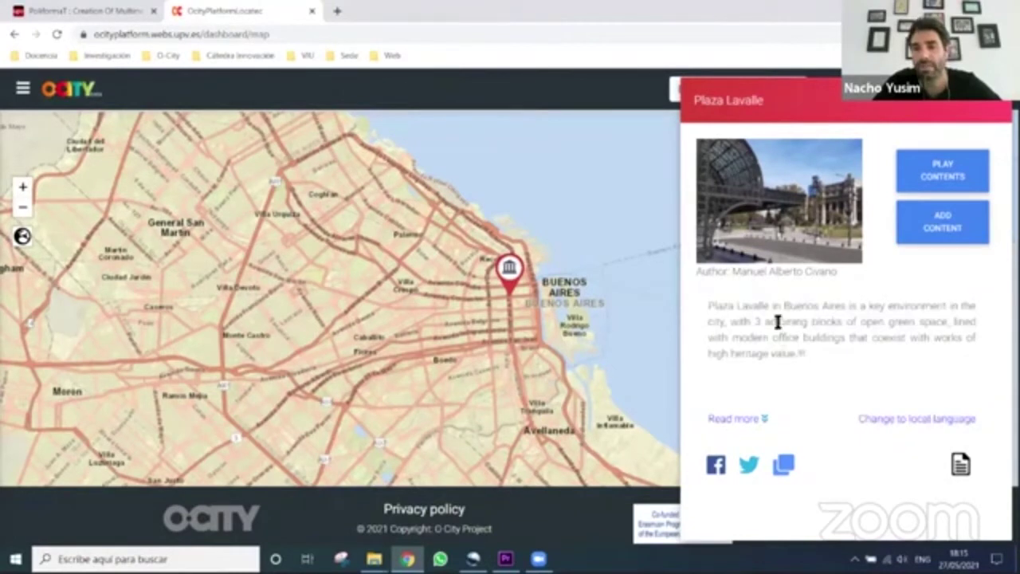
click(753, 419)
scroll(786, 374, down, 5)
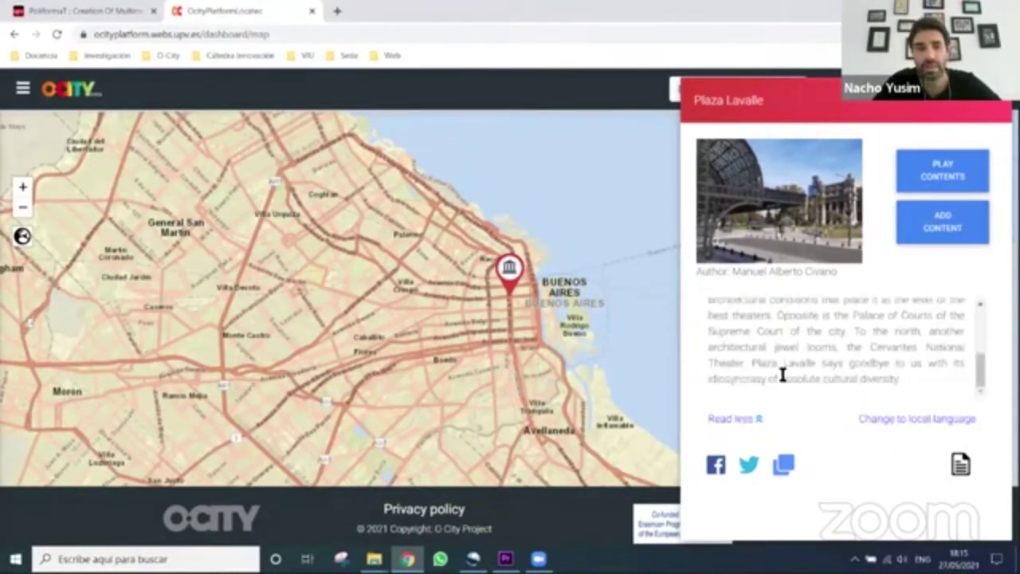
scroll(781, 379, up, 5)
click(749, 419)
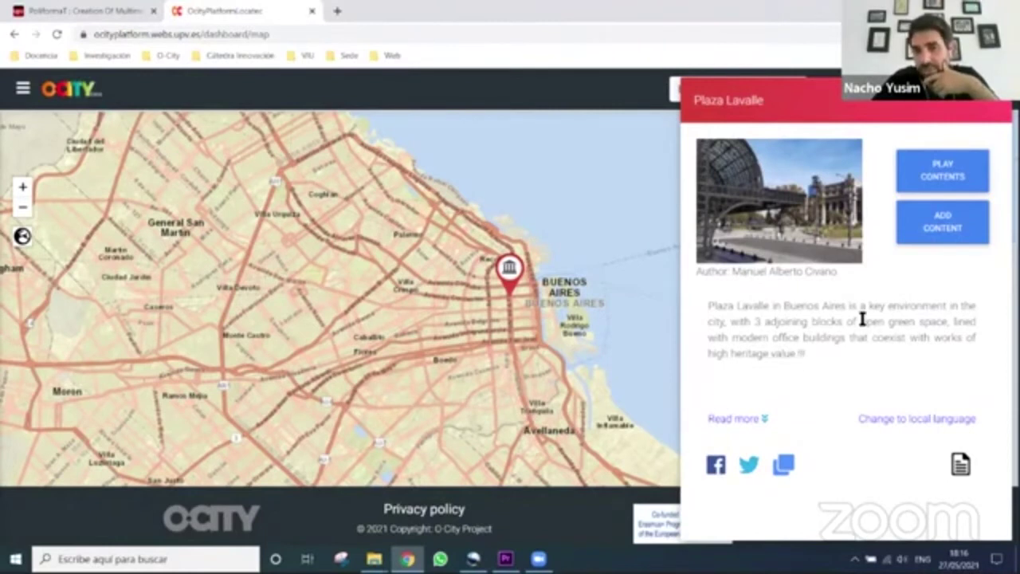
click(996, 107)
Go to the neighbouring La Plata area on the map and open its chapel entry
scroll(539, 342, down, 1)
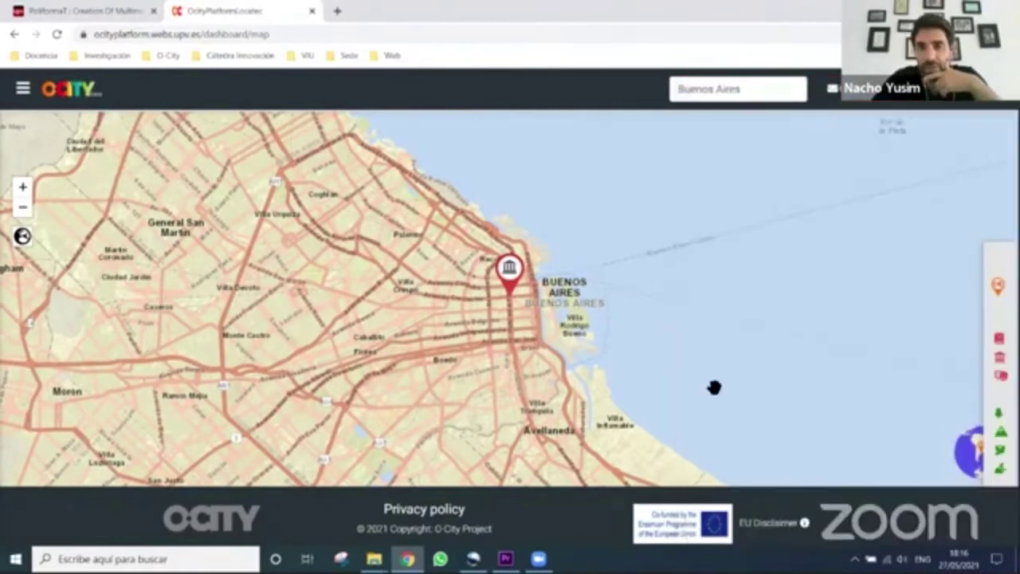
scroll(699, 397, down, 3)
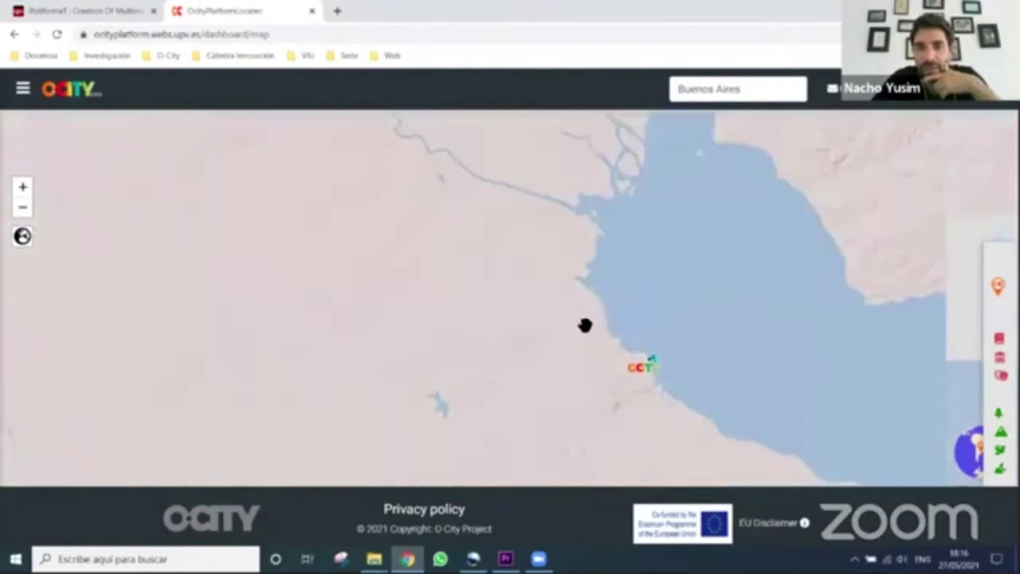
click(677, 431)
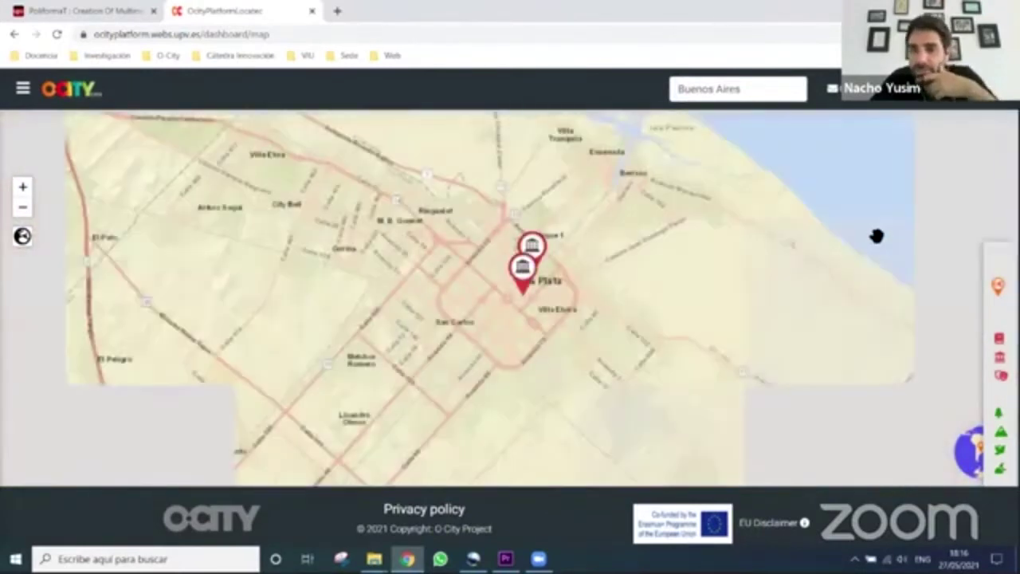
click(524, 275)
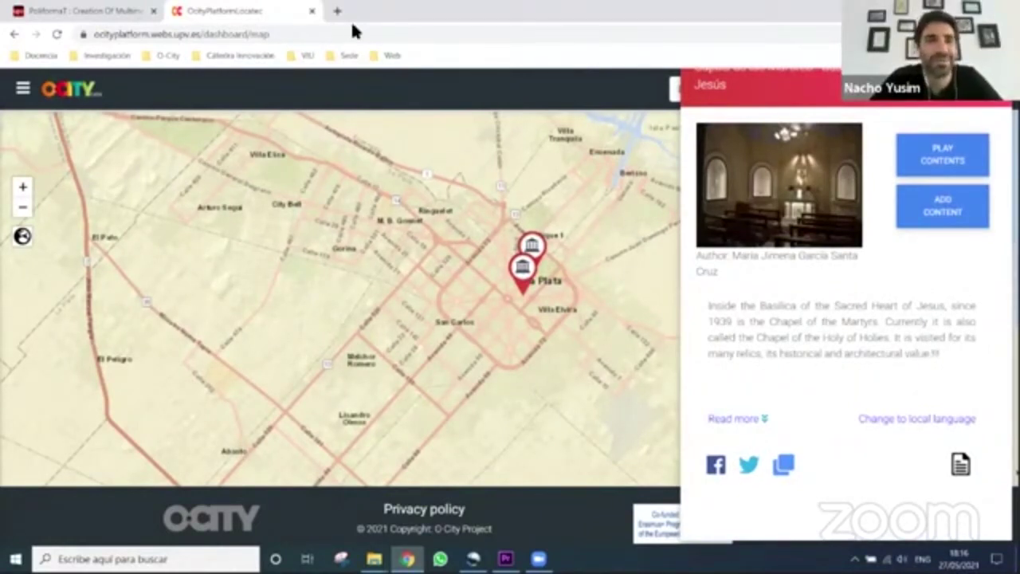
Close the map tab, return to OpenShot and shift 11.jpg on the Fotos track to start at about 51 seconds
key(ctrl+w)
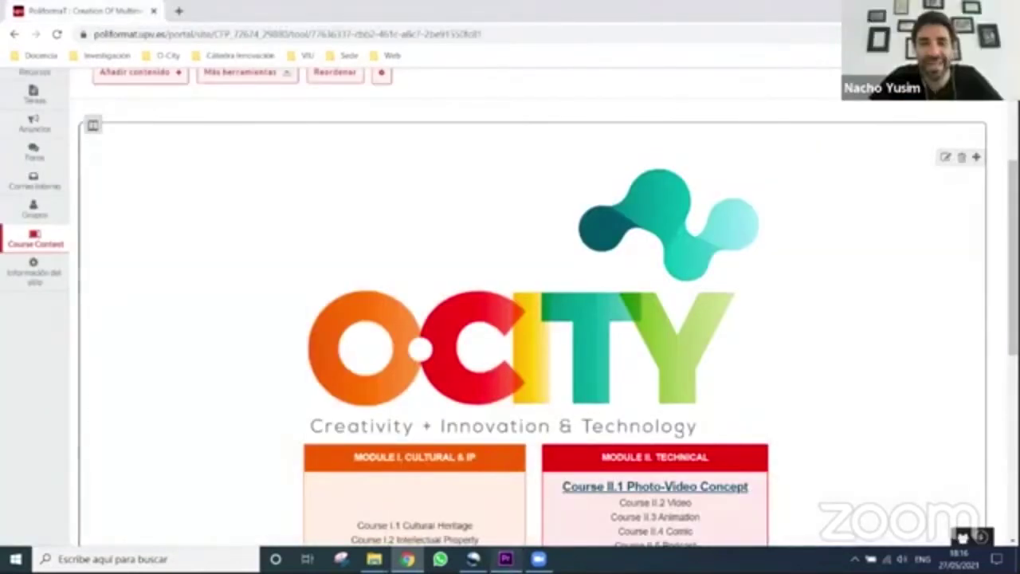
click(505, 559)
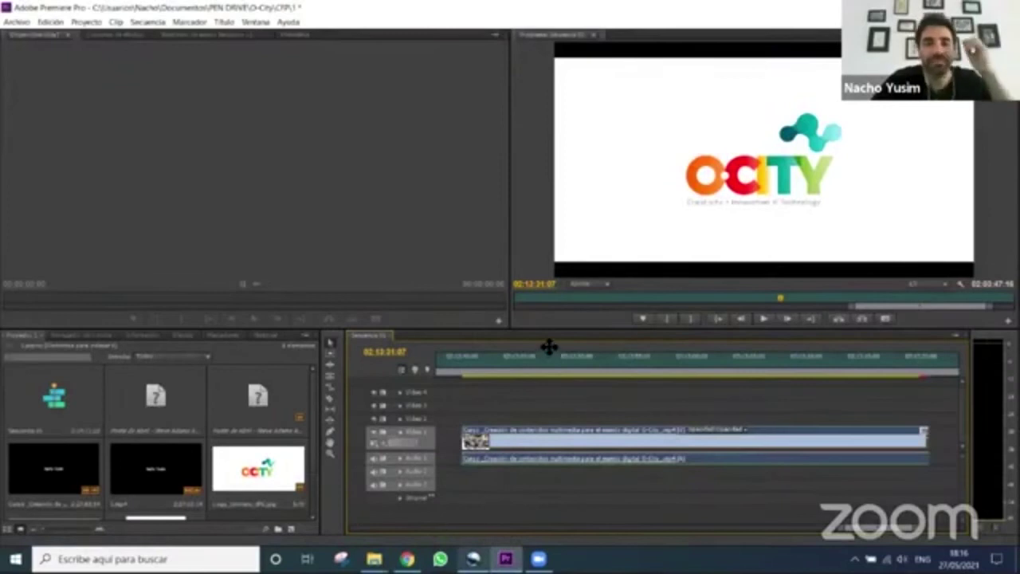
key(alt+Tab)
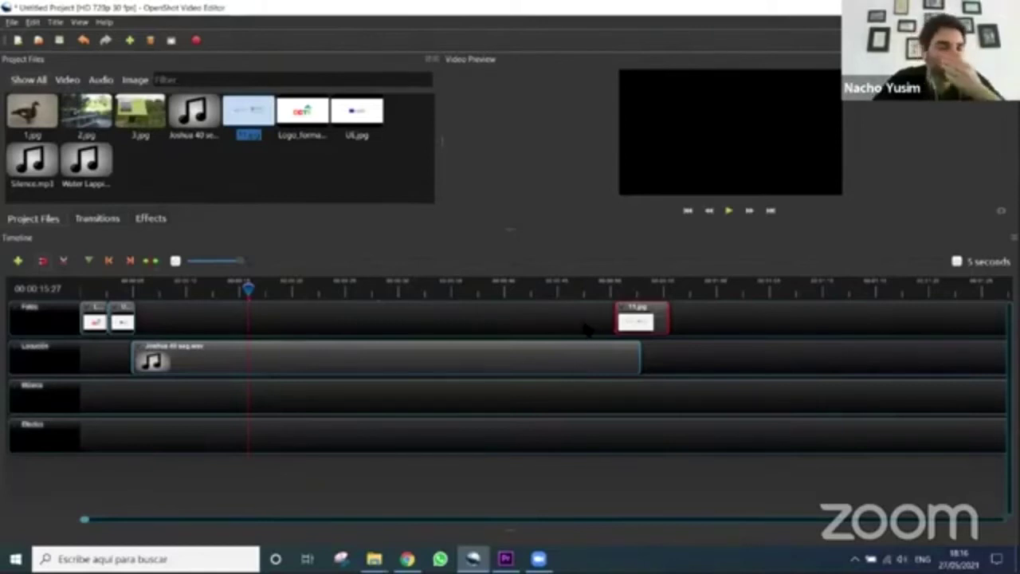
drag(633, 321, 640, 321)
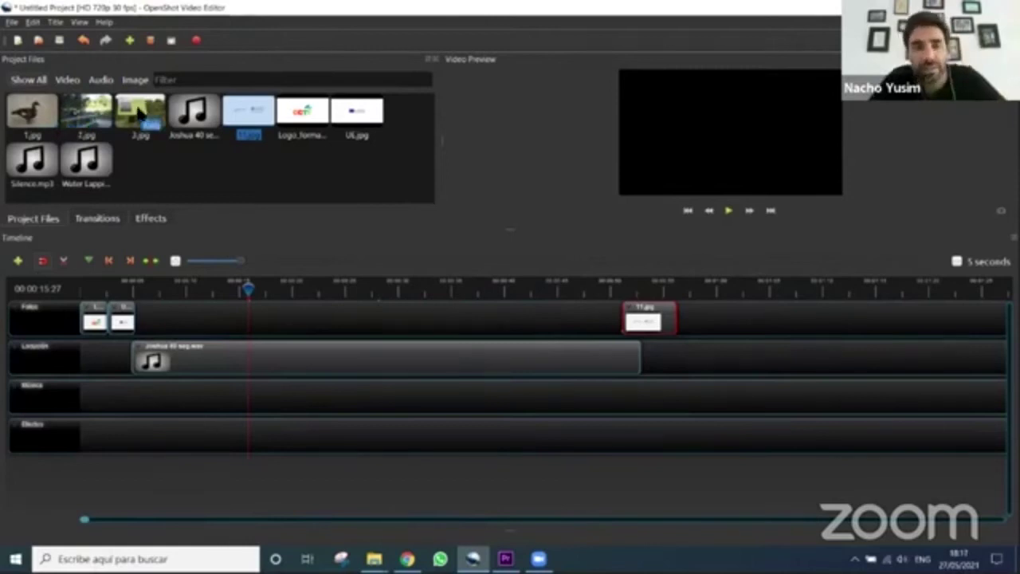
Place 1.jpg after the logos on the Fotos track, extended to about 20 seconds, followed by 2.jpg extended to about 35 seconds
drag(32, 118, 146, 321)
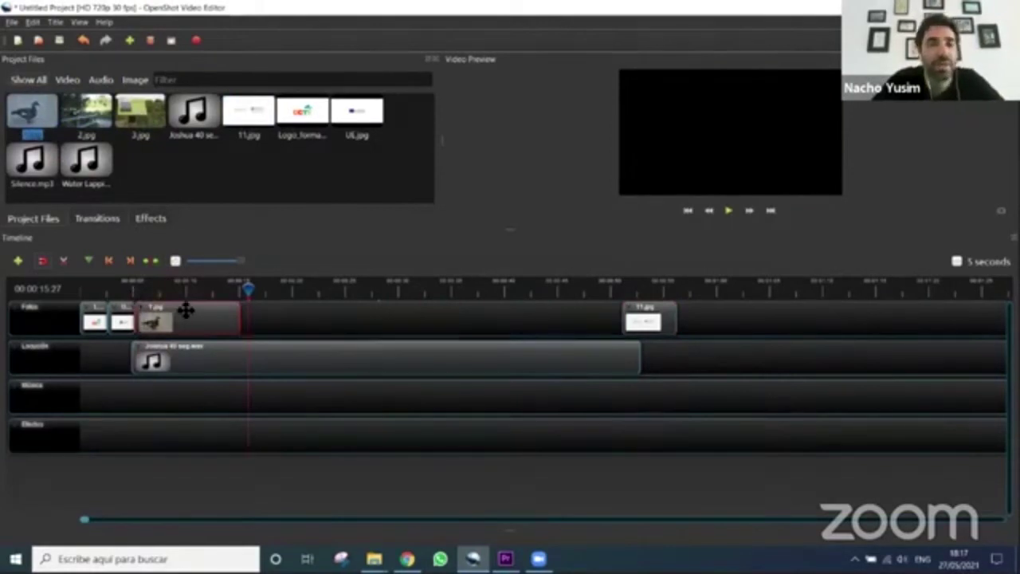
drag(297, 320, 351, 319)
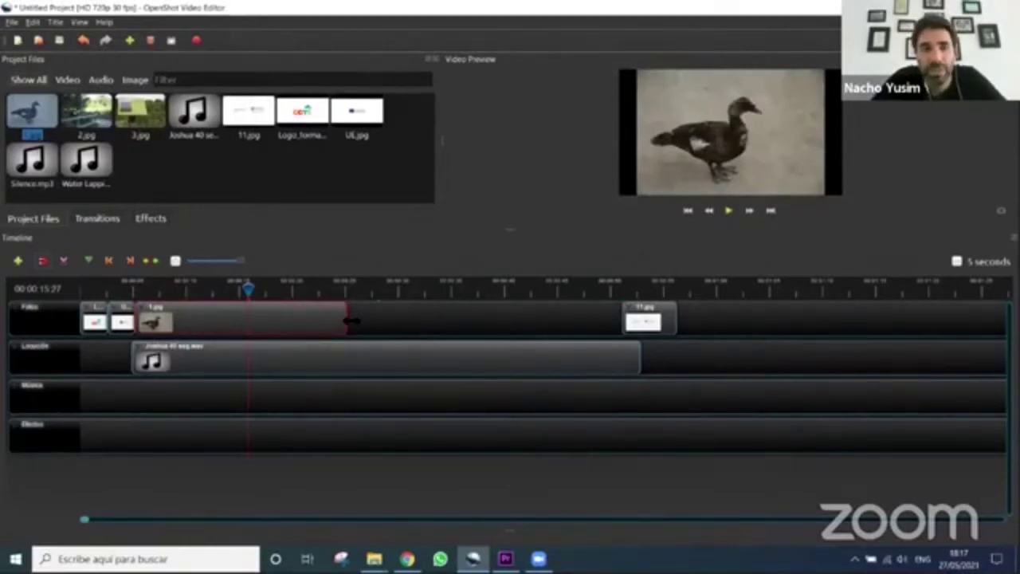
drag(350, 321, 298, 320)
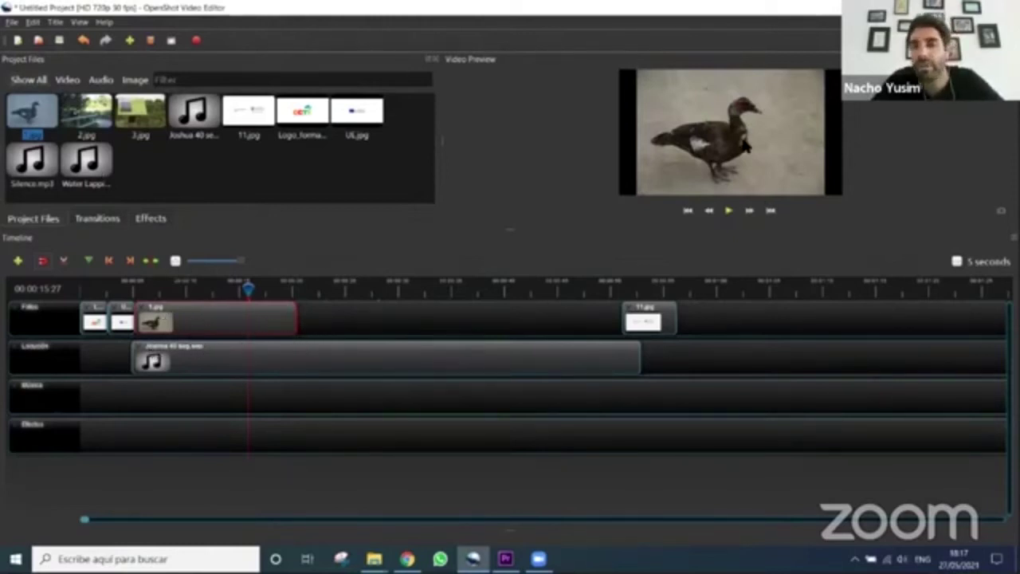
drag(83, 120, 305, 331)
drag(402, 316, 447, 321)
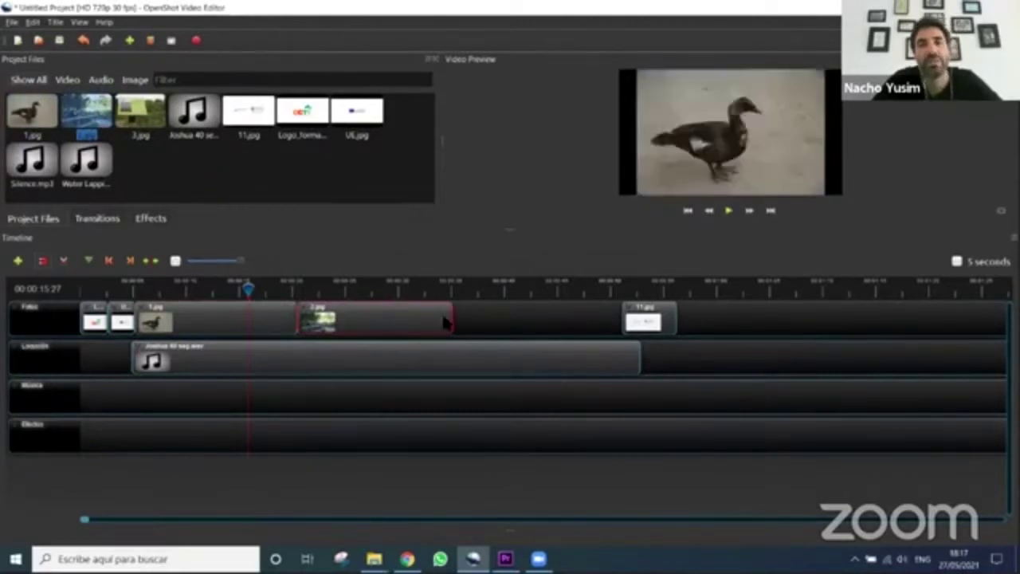
Place 3.jpg after 2.jpg, extend it to the start of 11.jpg, and put Silence.mp3 at the start of the Música track
drag(144, 126, 468, 331)
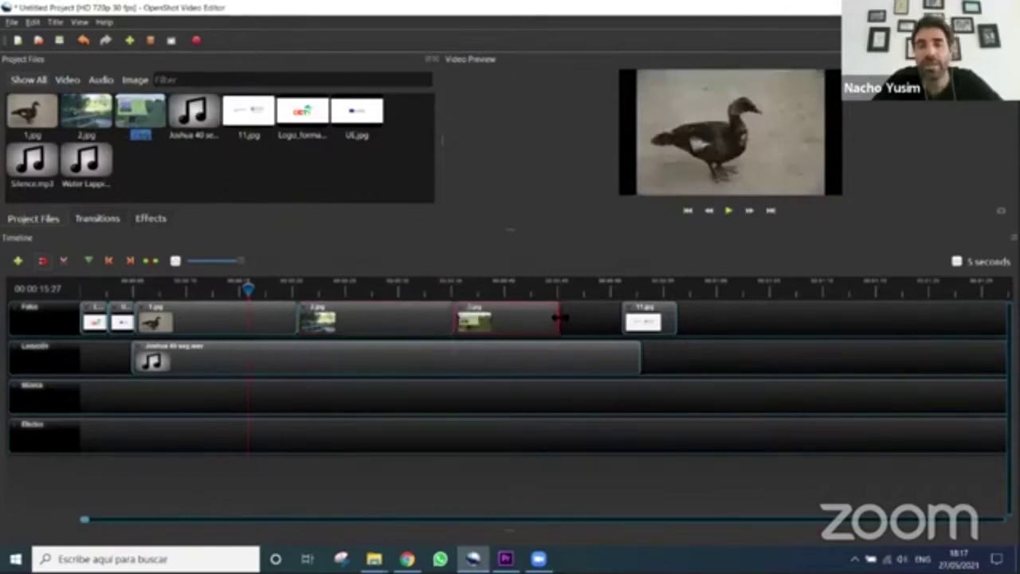
drag(560, 317, 628, 317)
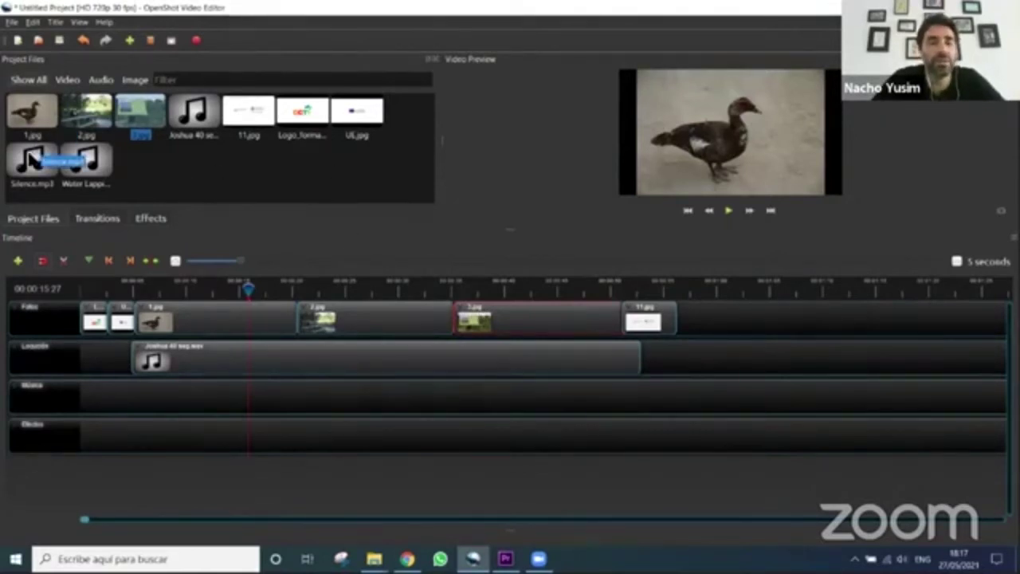
drag(36, 163, 83, 393)
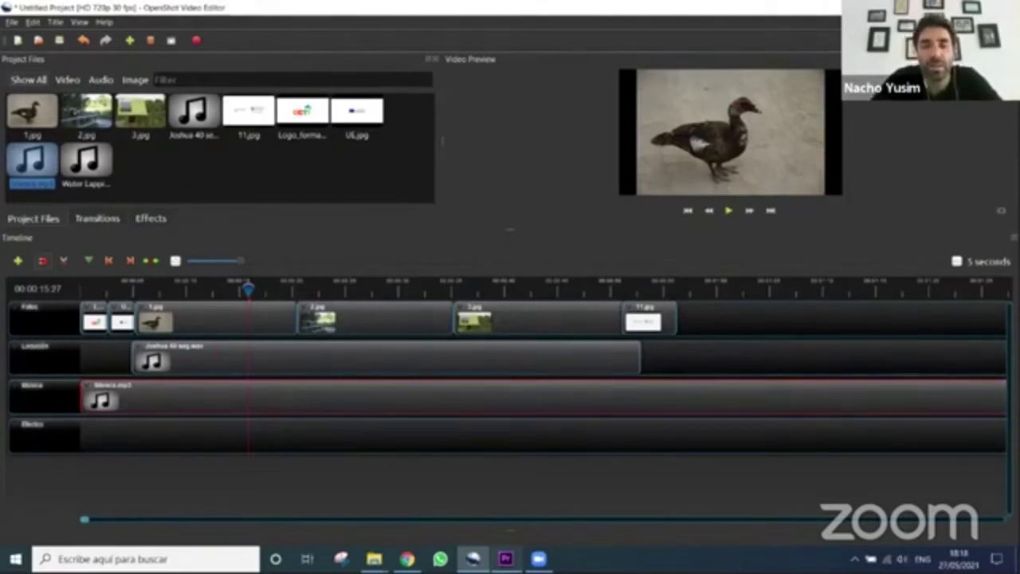
Switch to Adobe Premiere Pro and delete the clip with its linked audio from the sequence timeline
mouse_move(505, 558)
click(510, 463)
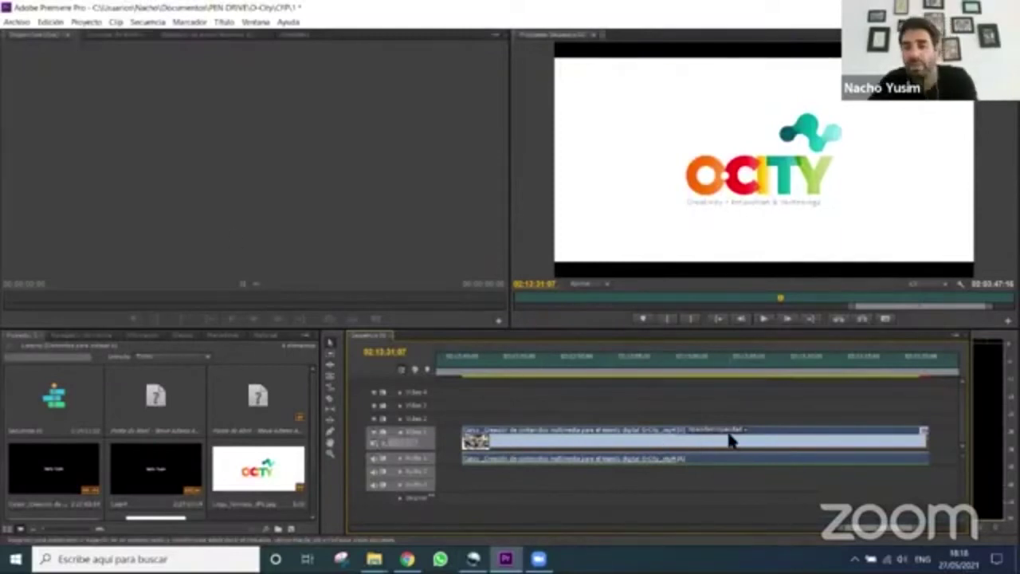
key(Delete)
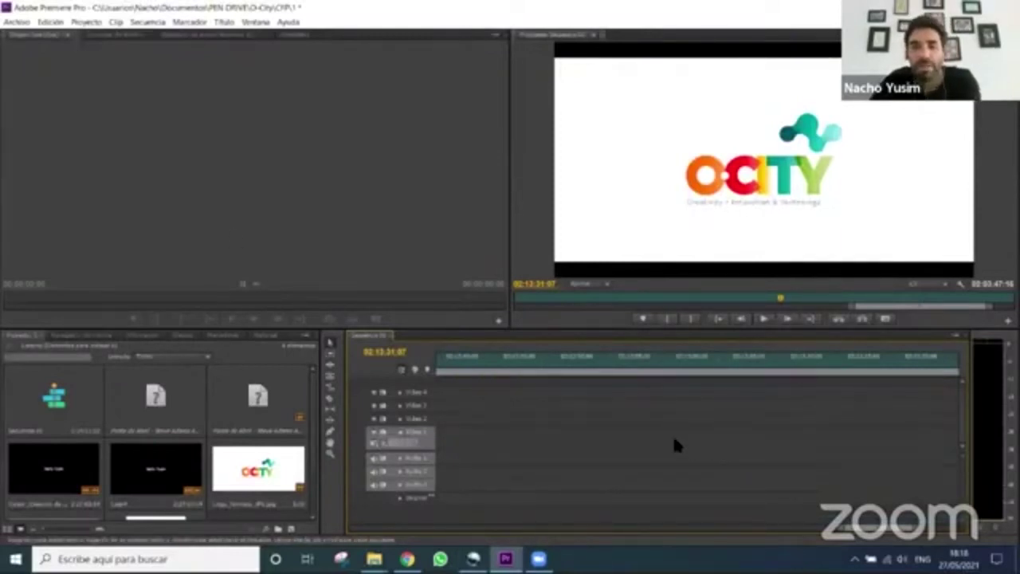
Delete every video and logo image from the project along with their references, keeping only the sequence
click(158, 393)
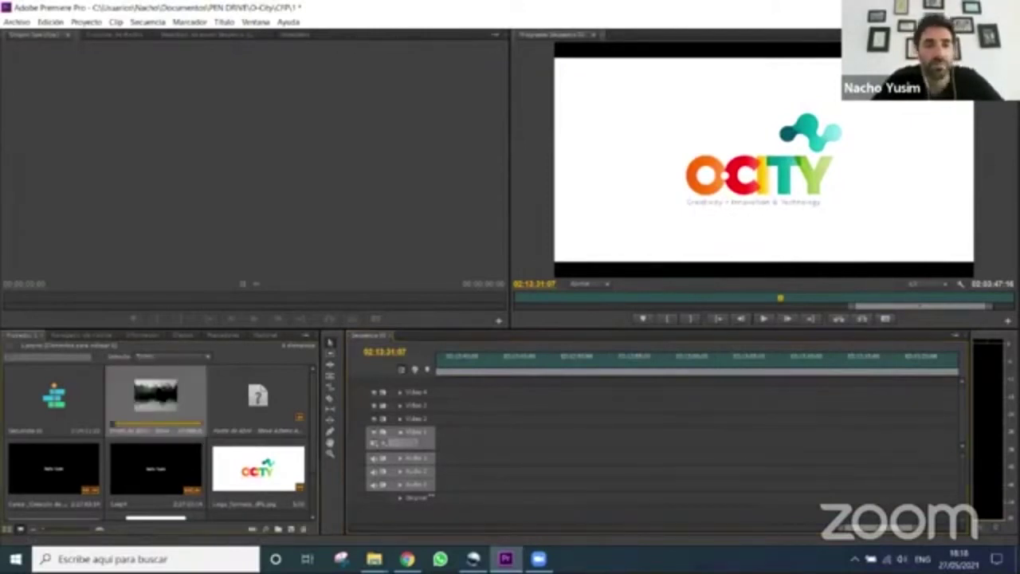
key(Delete)
key(Delete)
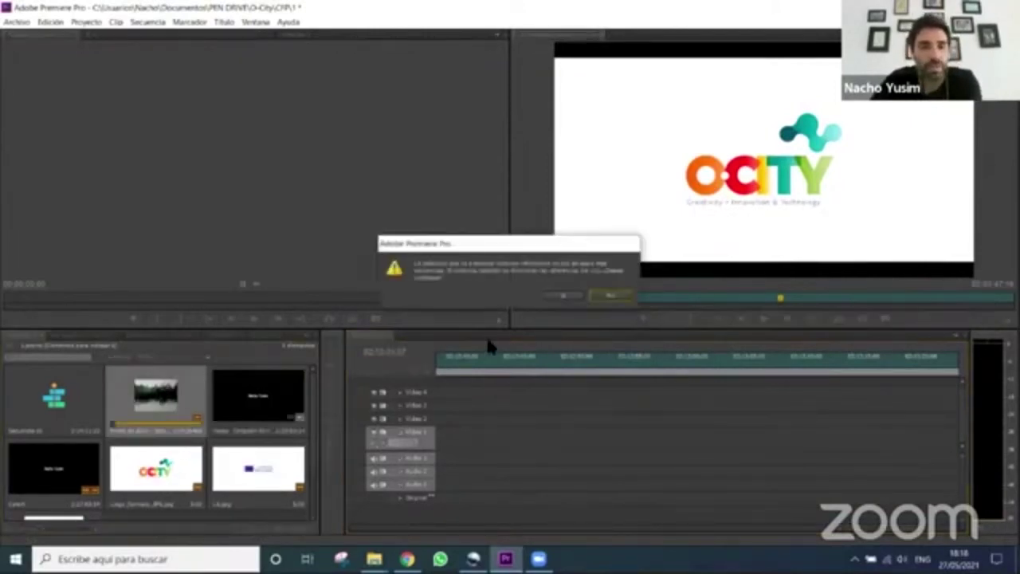
click(560, 295)
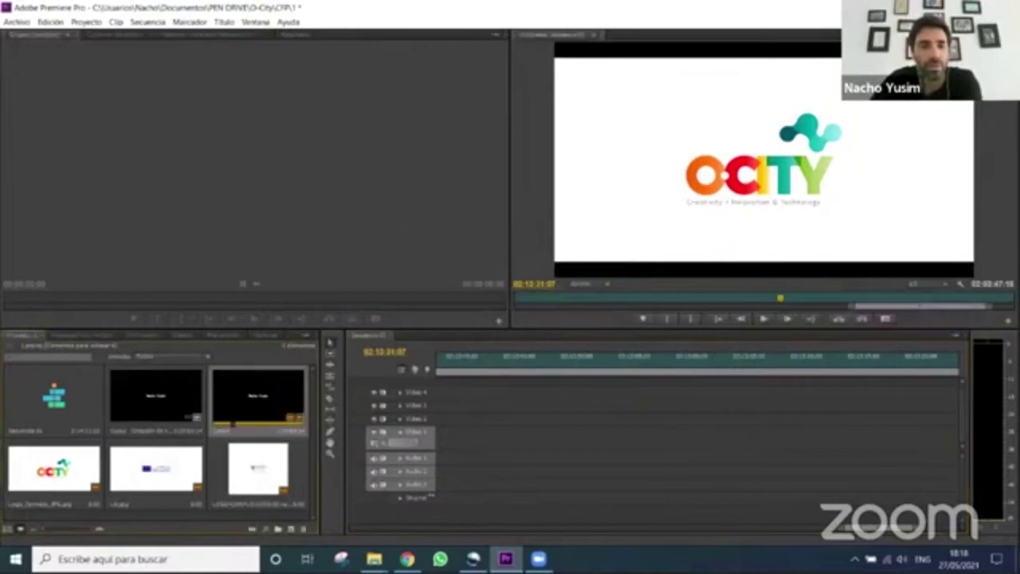
key(Delete)
click(562, 295)
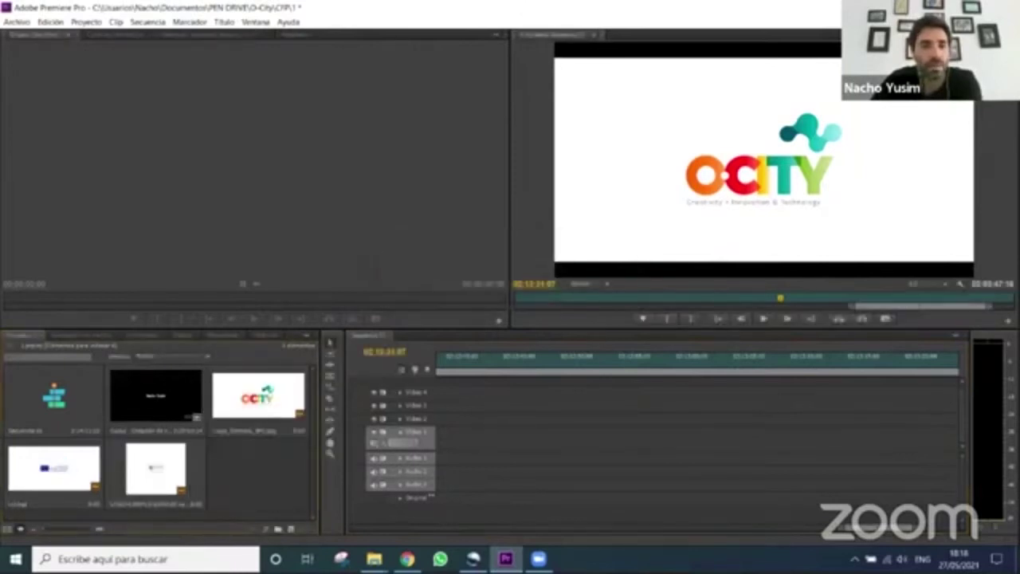
click(199, 402)
key(Delete)
click(179, 393)
key(Delete)
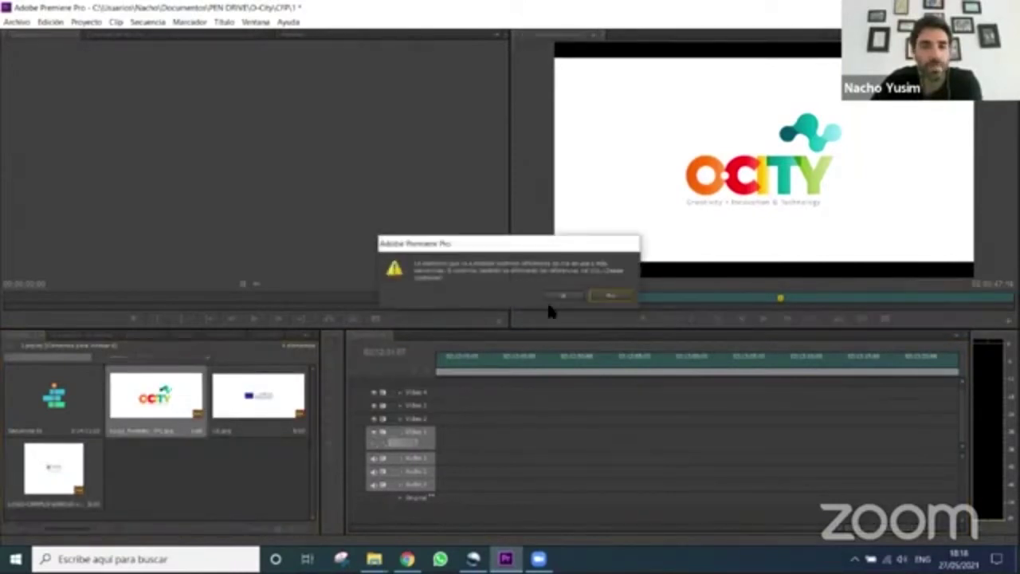
click(562, 295)
click(195, 394)
key(Delete)
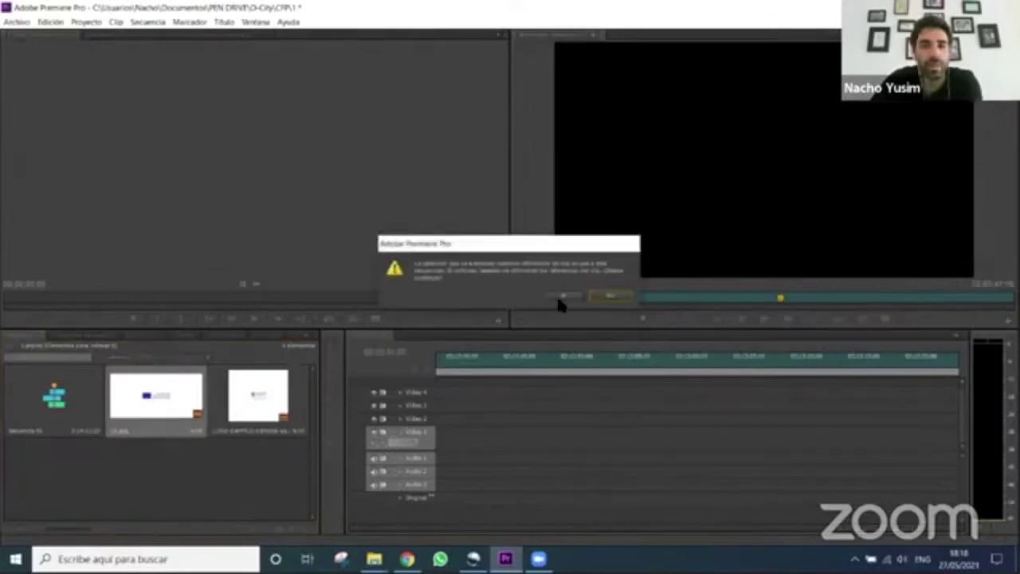
click(562, 294)
click(166, 383)
key(Delete)
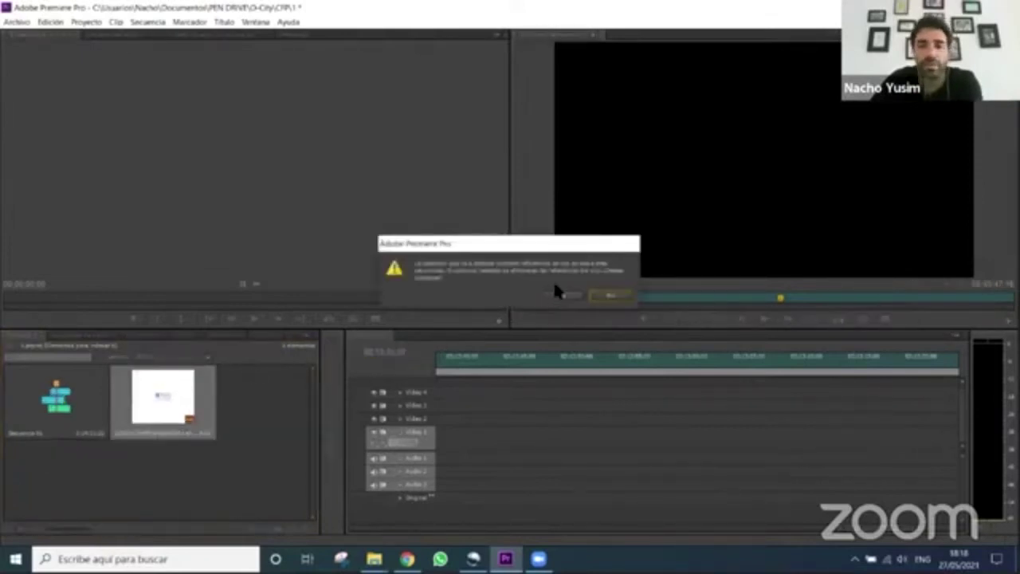
click(561, 294)
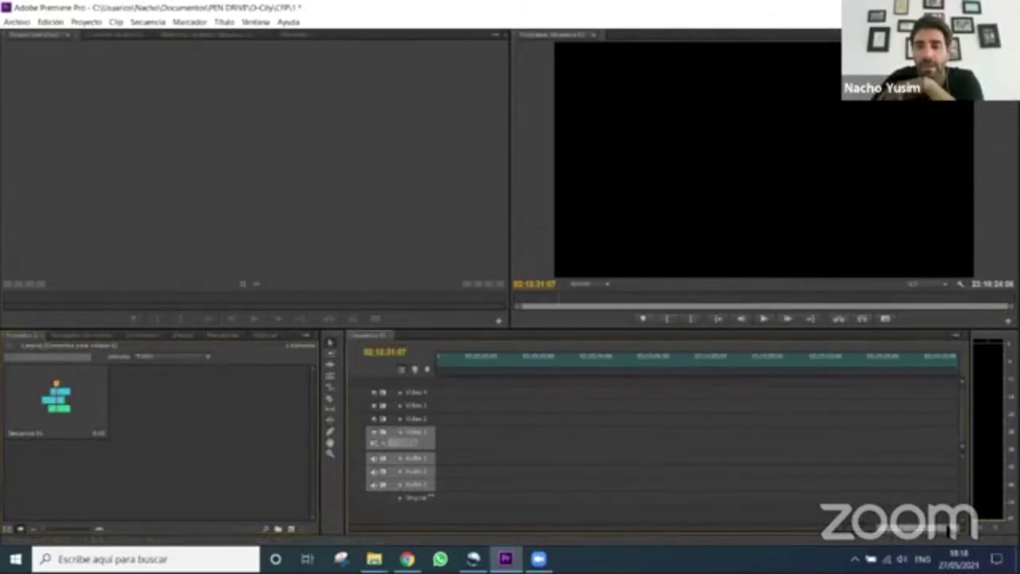
Return the timeline to its start and begin a media import from the Curso folder on the desktop
drag(786, 528, 453, 528)
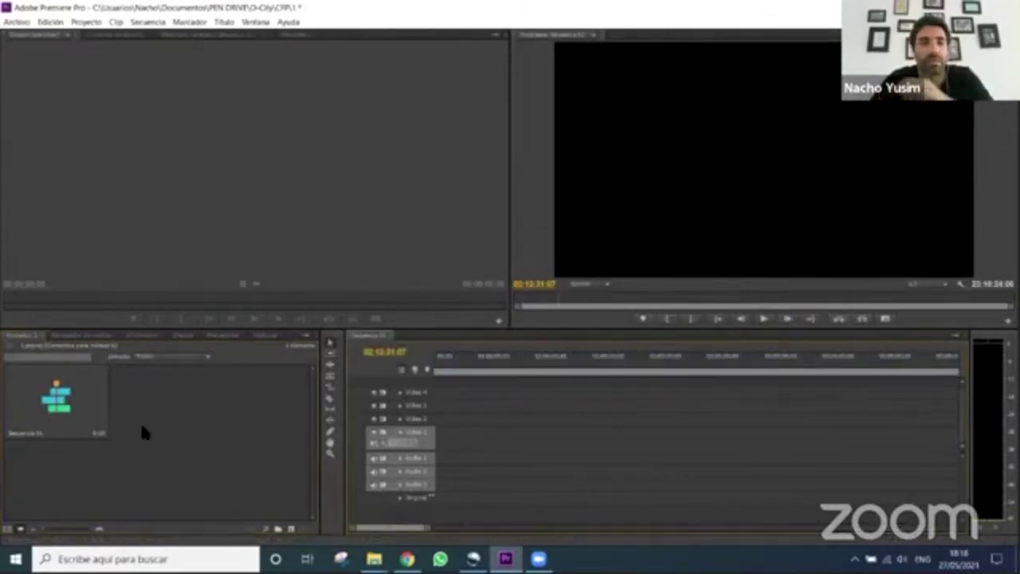
click(17, 22)
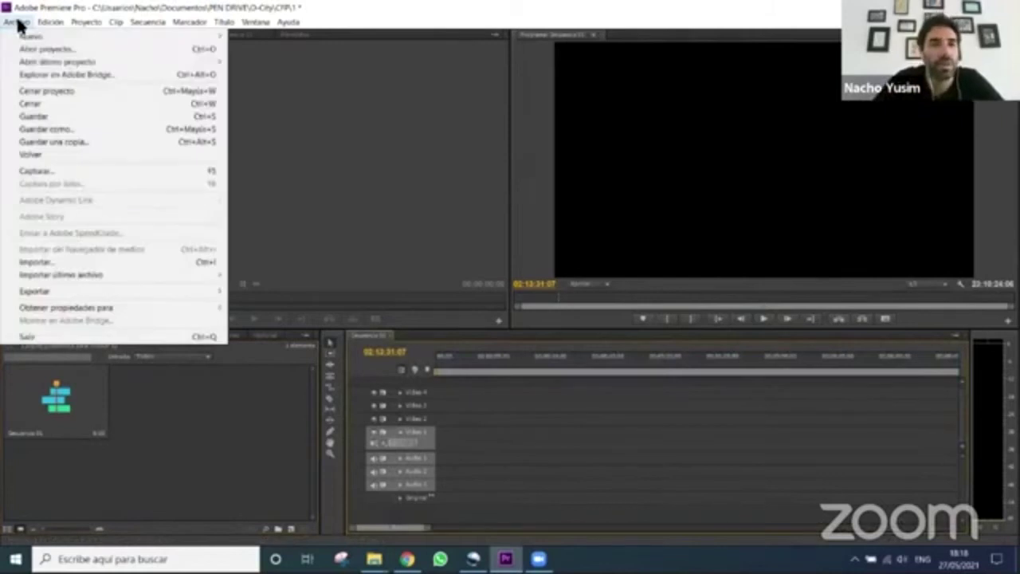
click(129, 262)
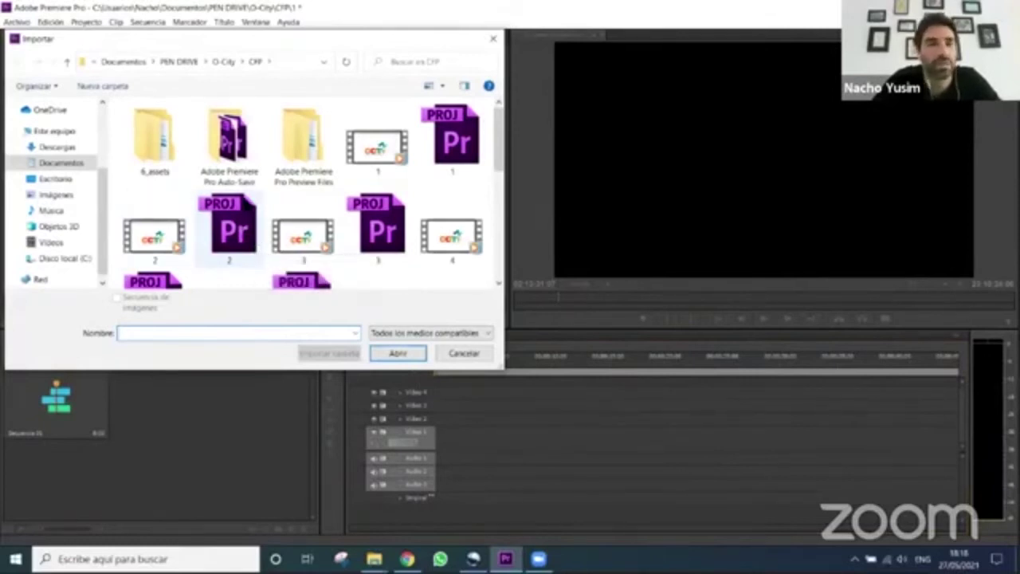
scroll(62, 143, up, 3)
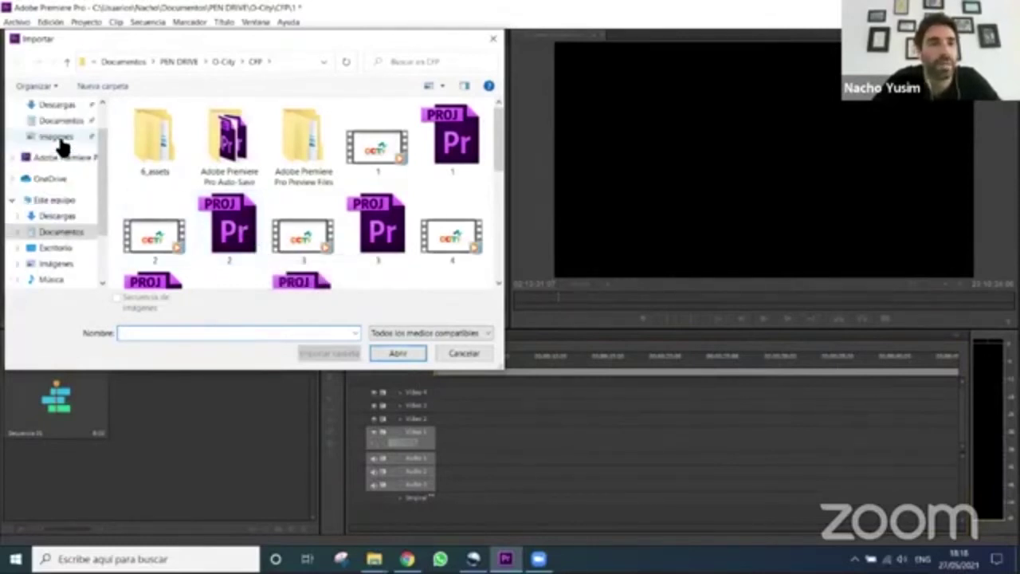
click(58, 132)
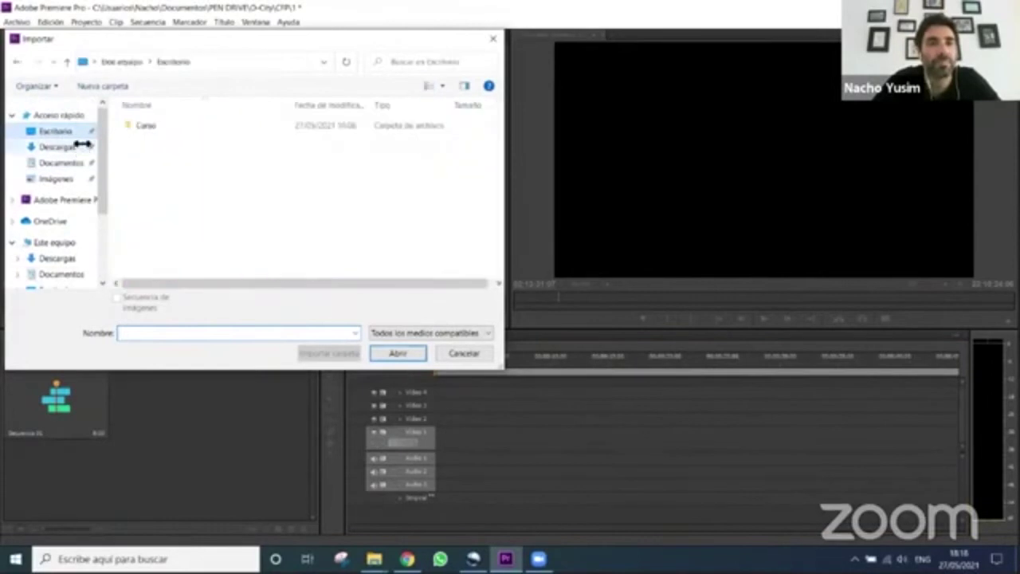
double_click(148, 126)
click(230, 156)
ctrl+click(303, 147)
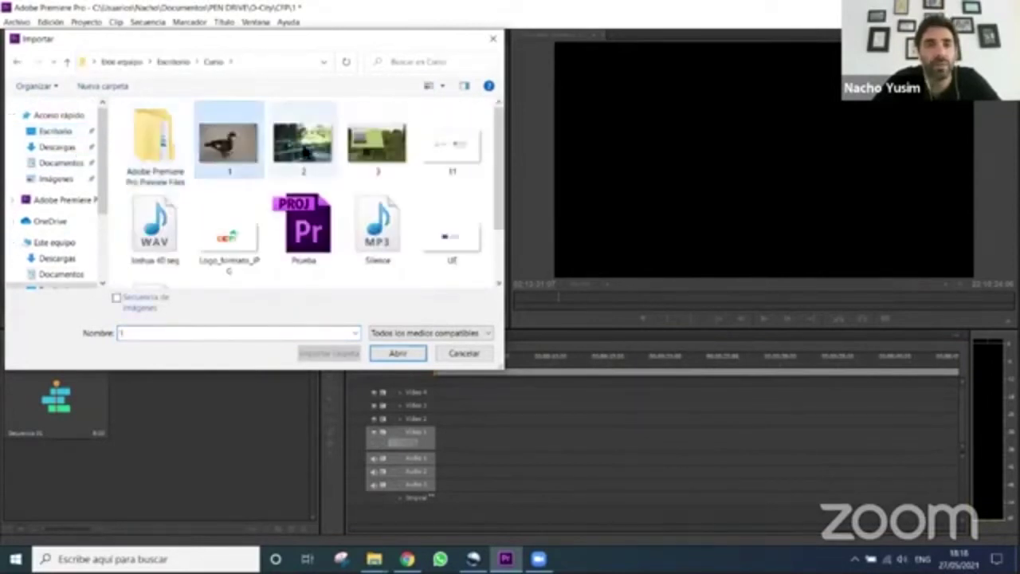
ctrl+click(424, 147)
ctrl+click(381, 151)
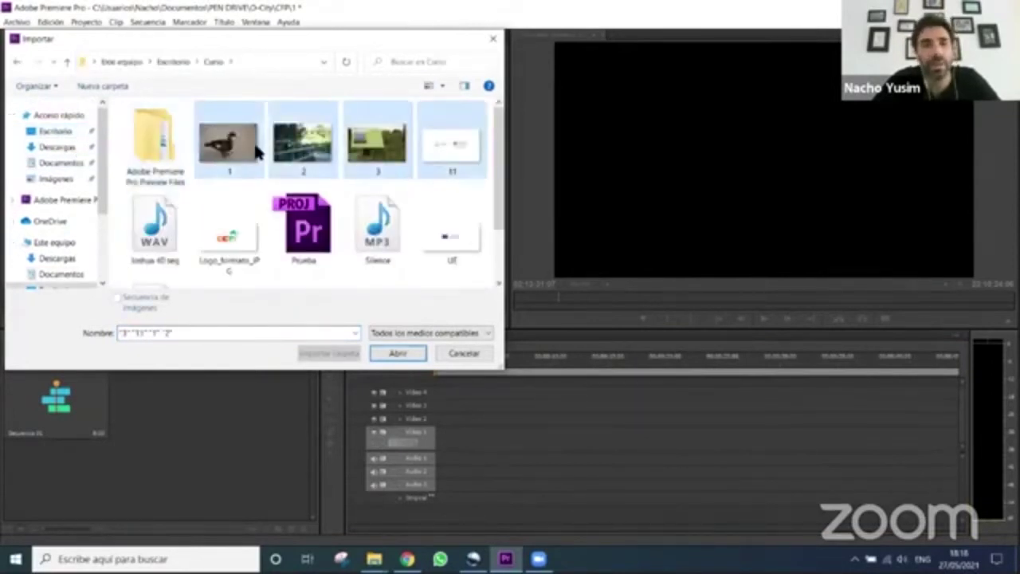
Import images 1, 2, 3, 11, UE and Logo_formato_JPG, the 40-second WAV narration, Silence and Water Lapping Wind
click(231, 148)
ctrl+click(303, 145)
ctrl+click(376, 145)
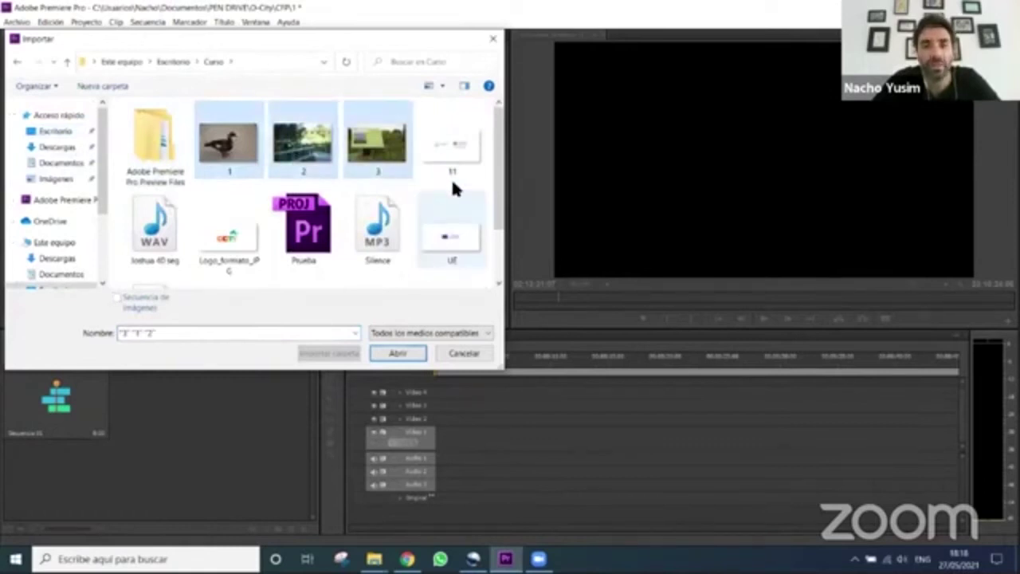
ctrl+click(449, 155)
ctrl+click(440, 239)
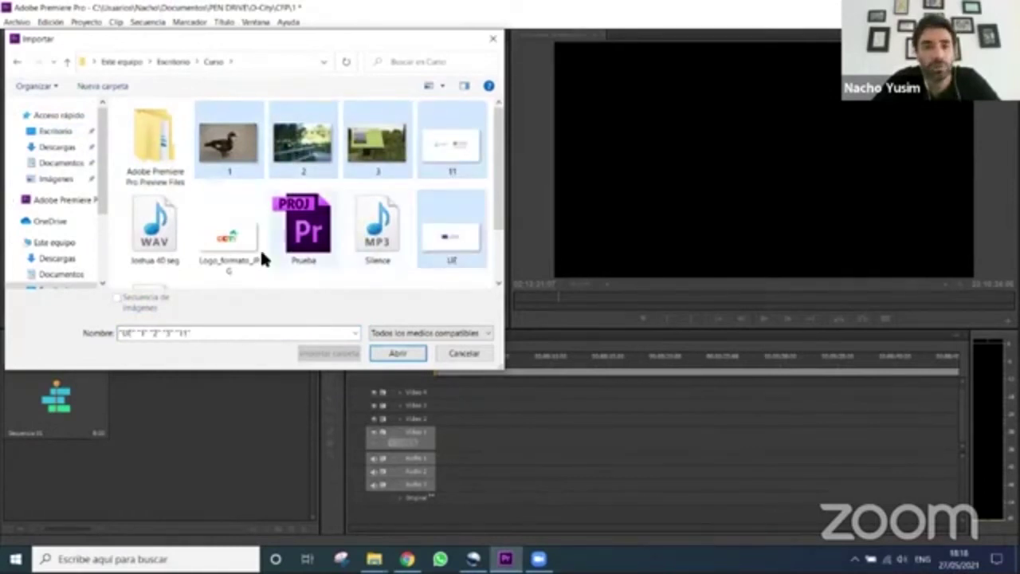
ctrl+click(260, 248)
ctrl+click(156, 235)
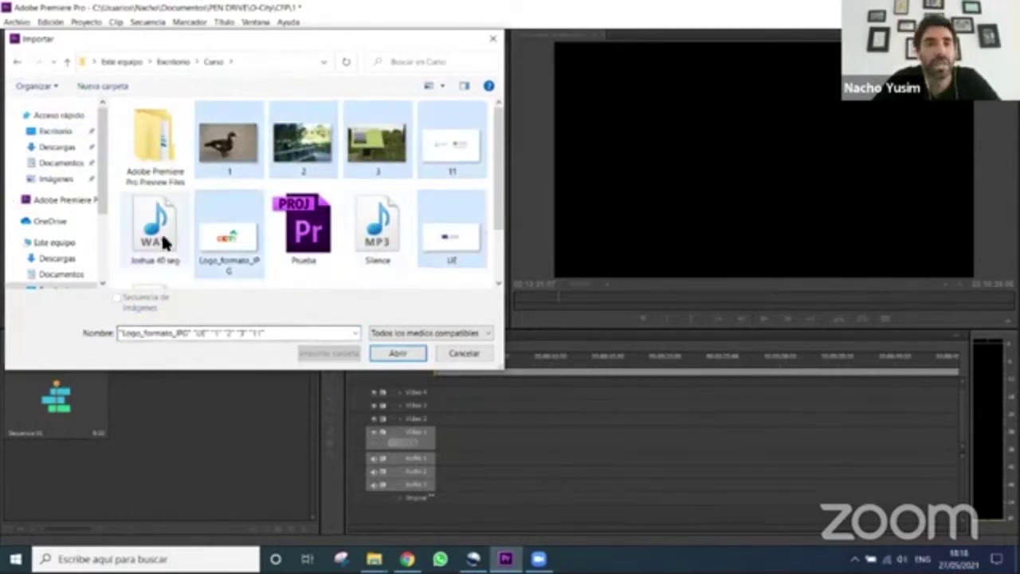
ctrl+click(375, 239)
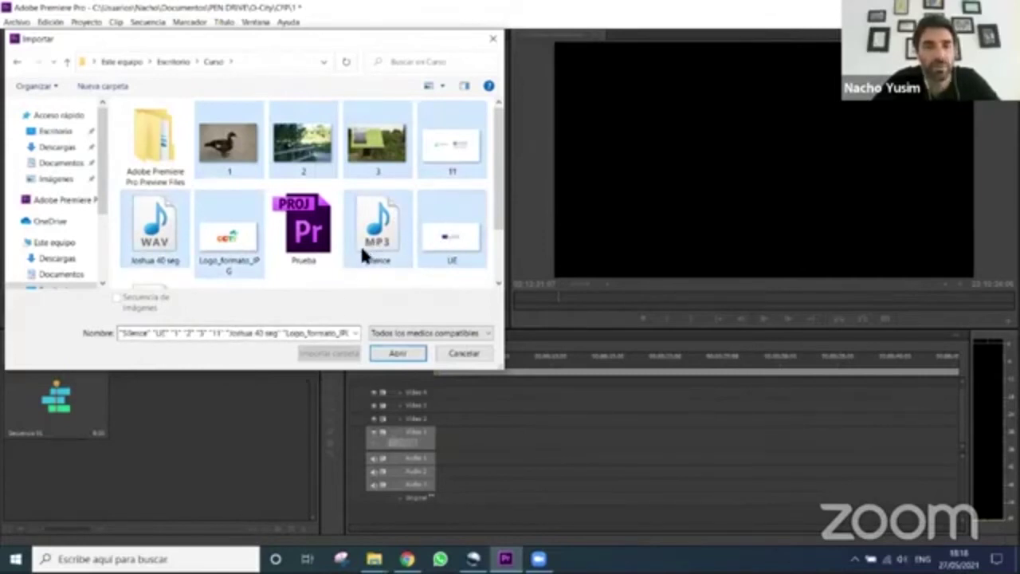
scroll(496, 232, down, 2)
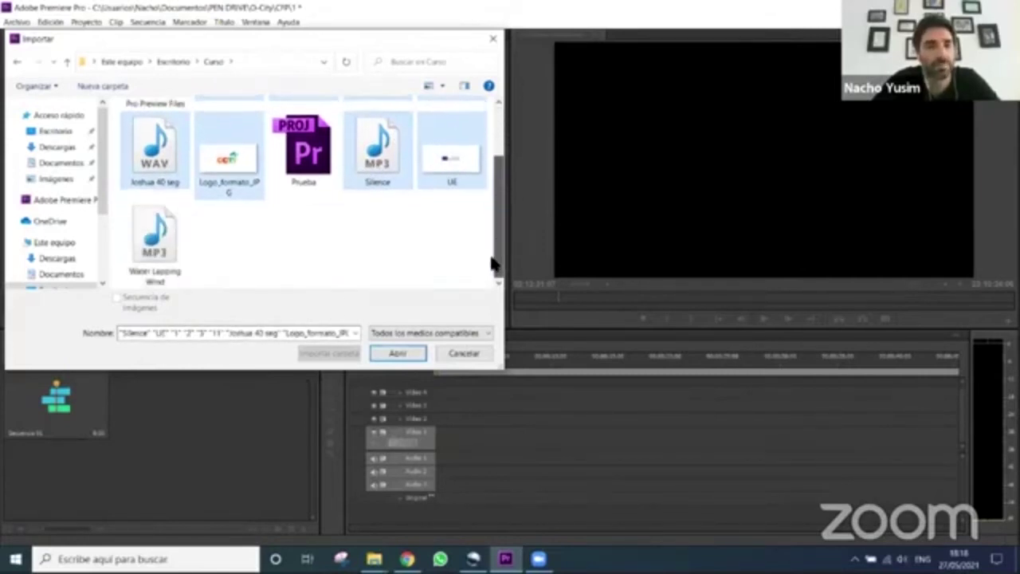
ctrl+click(148, 249)
click(391, 356)
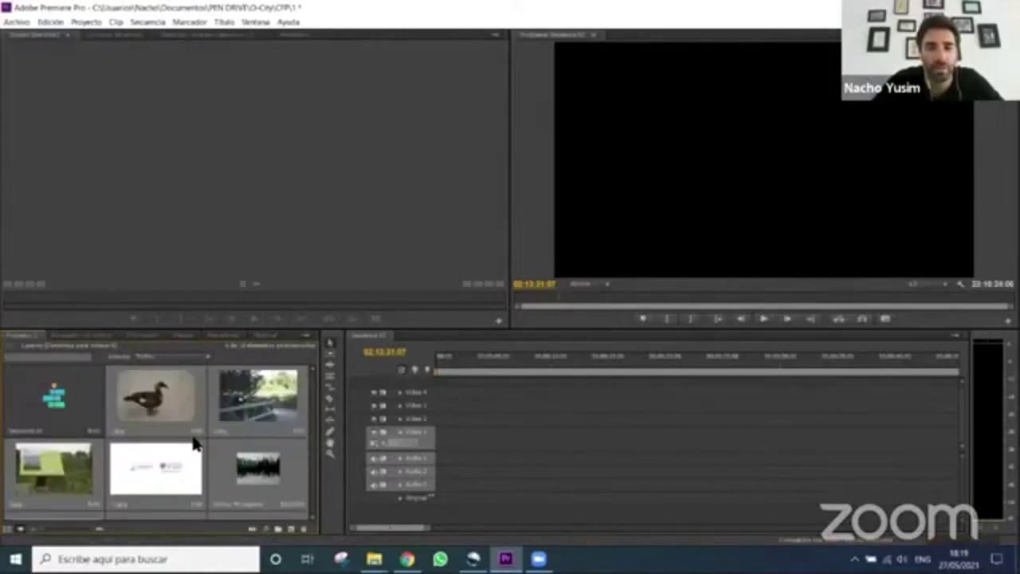
Place the O-City logo image at the start of the Video 1 track, with the UE logo image directly after it
scroll(170, 439, down, 4)
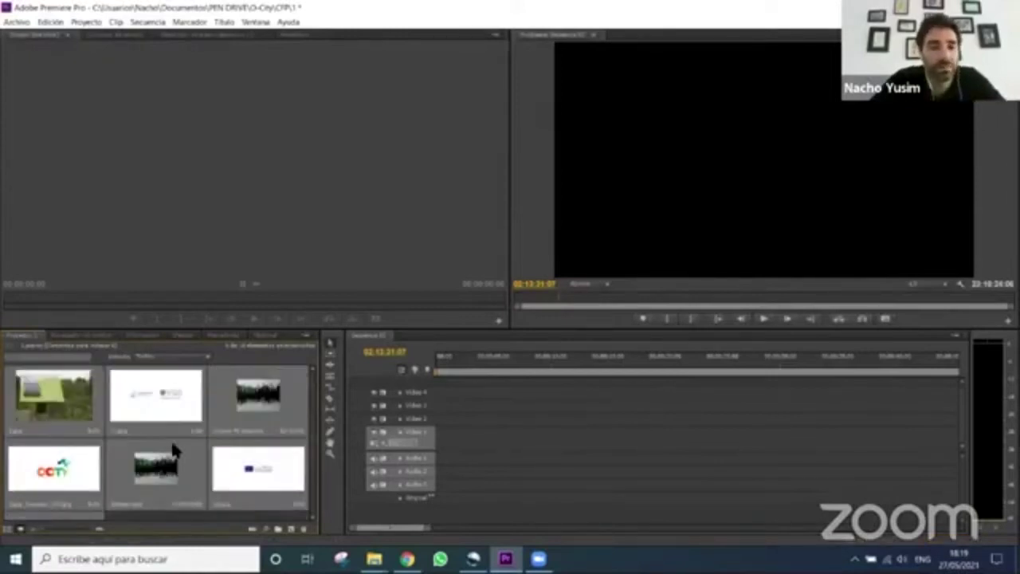
scroll(168, 450, up, 3)
scroll(111, 472, down, 2)
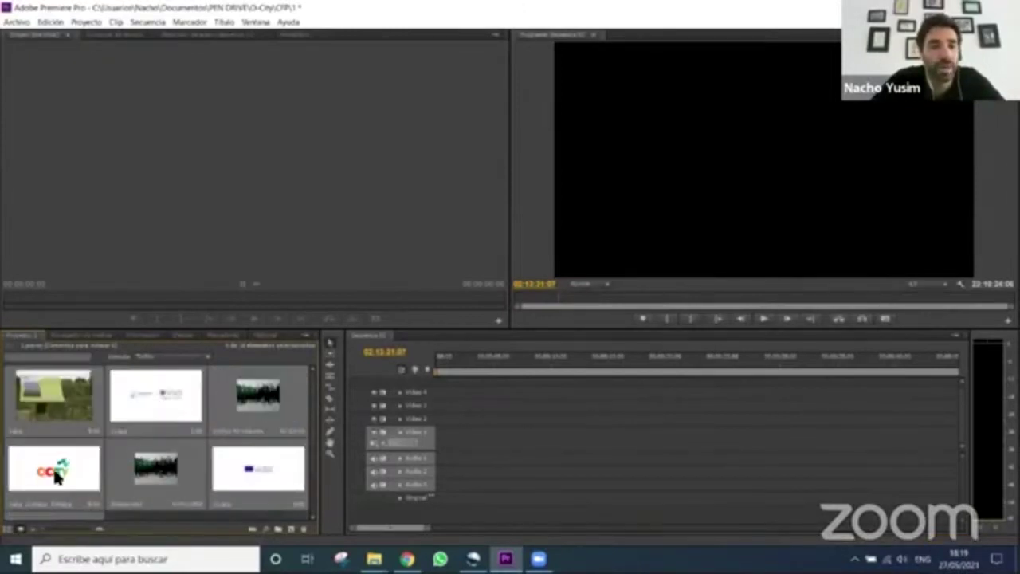
mouse_move(112, 472)
mouse_down()
mouse_move(439, 433)
mouse_move(459, 440)
mouse_move(115, 458)
mouse_up()
drag(49, 474, 443, 456)
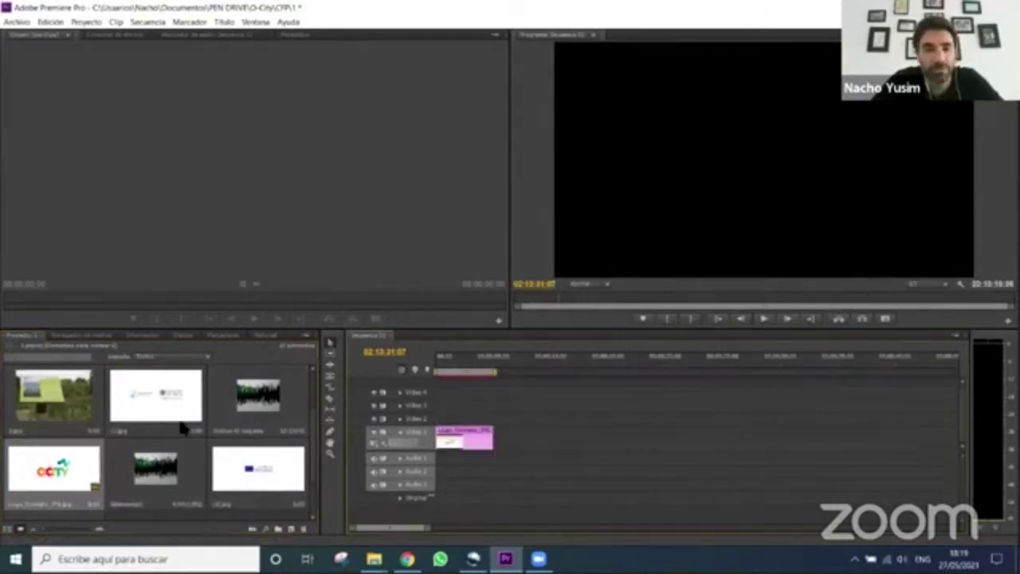
drag(267, 475, 494, 450)
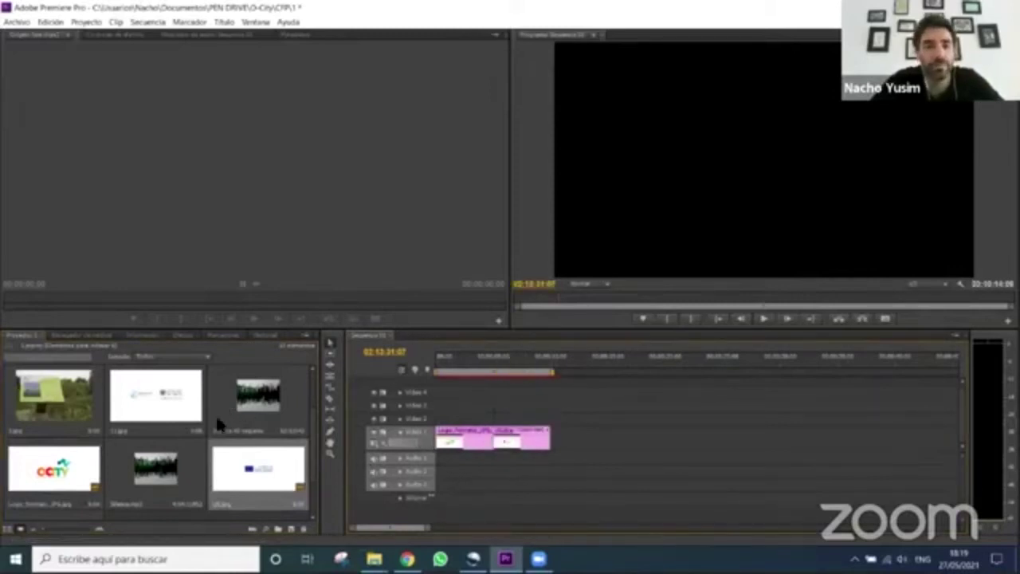
scroll(141, 478, down, 1)
scroll(141, 480, up, 3)
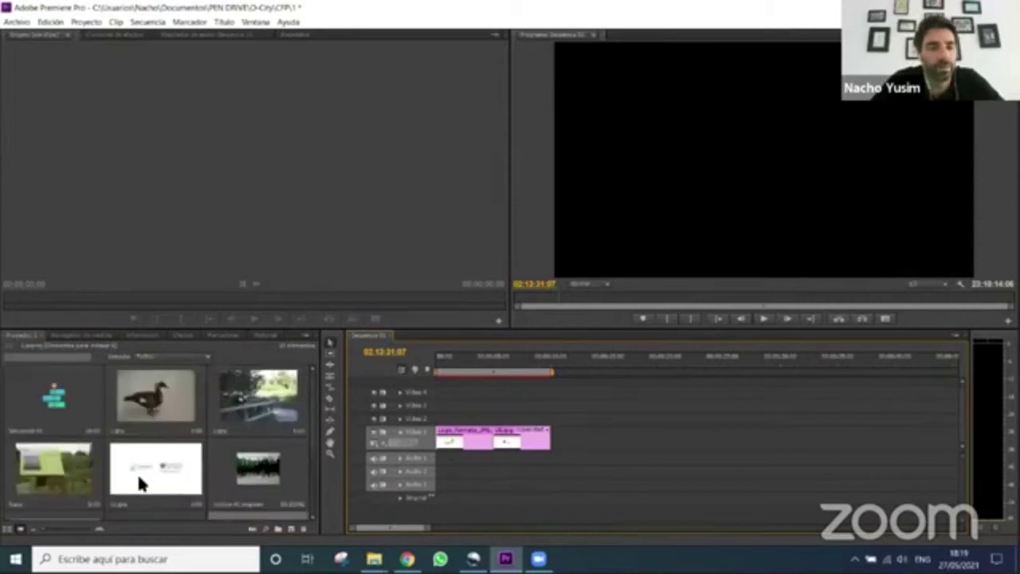
Place images 1, 2, 3 and 11 one after another on the Video 1 track, directly after the UE logo
drag(374, 442, 555, 445)
scroll(70, 480, down, 1)
scroll(74, 475, up, 1)
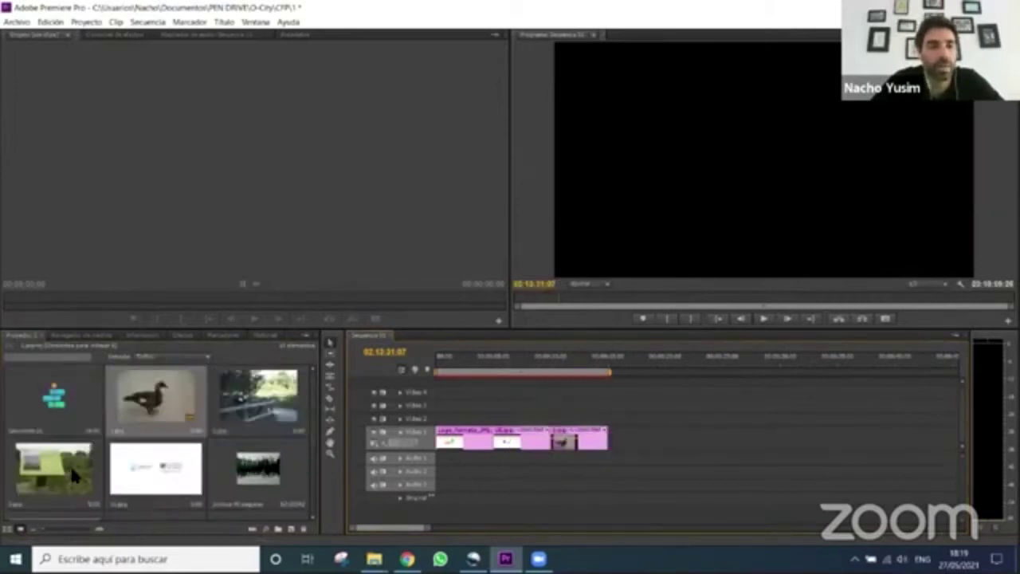
drag(246, 421, 620, 454)
drag(54, 469, 669, 446)
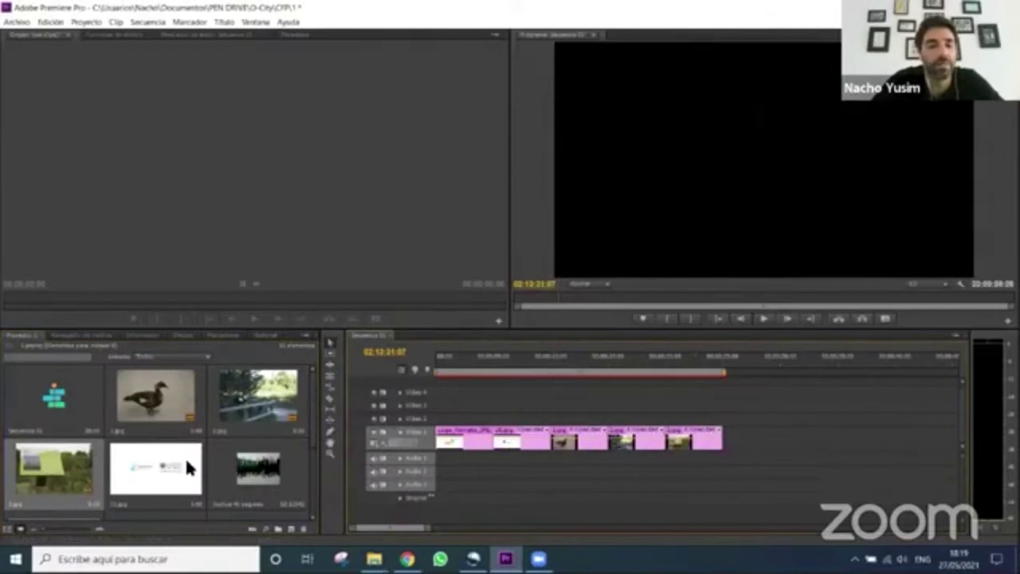
scroll(185, 457, down, 1)
drag(157, 392, 725, 439)
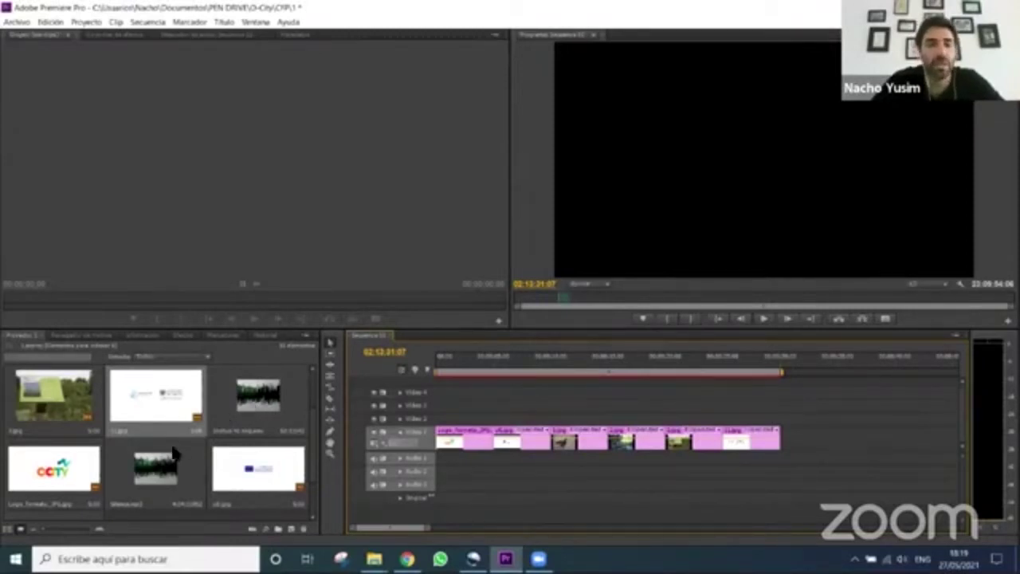
Place the 40-second narration at the start of the Audio 1 track and fit the whole edit in the timeline view
drag(257, 393, 433, 486)
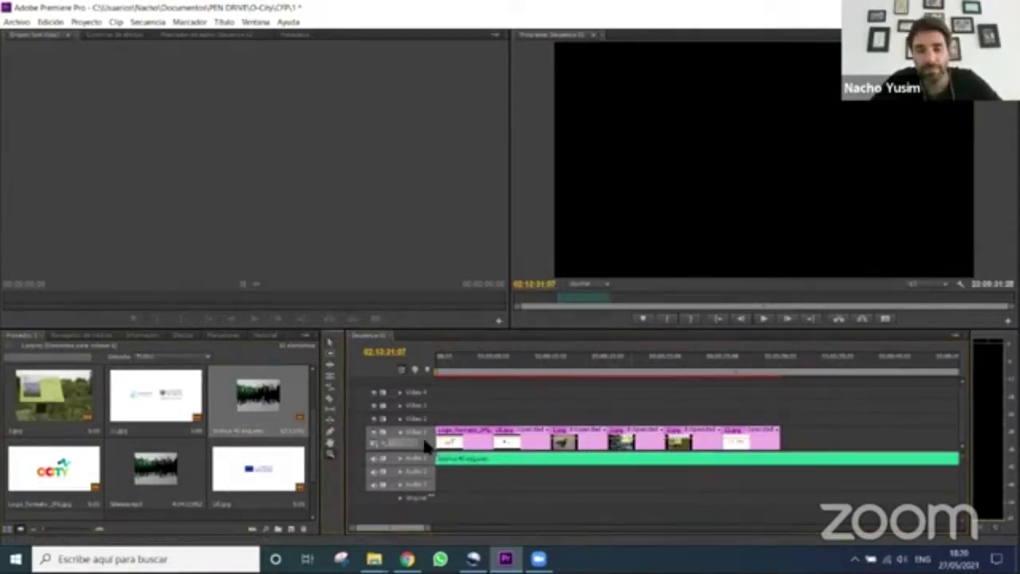
key(alt)
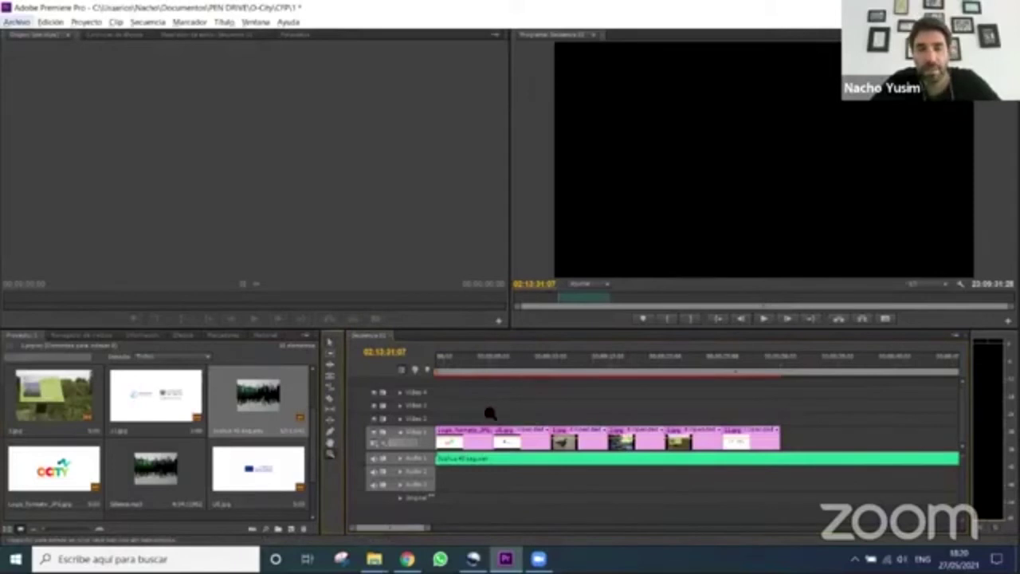
scroll(479, 431, up, 2)
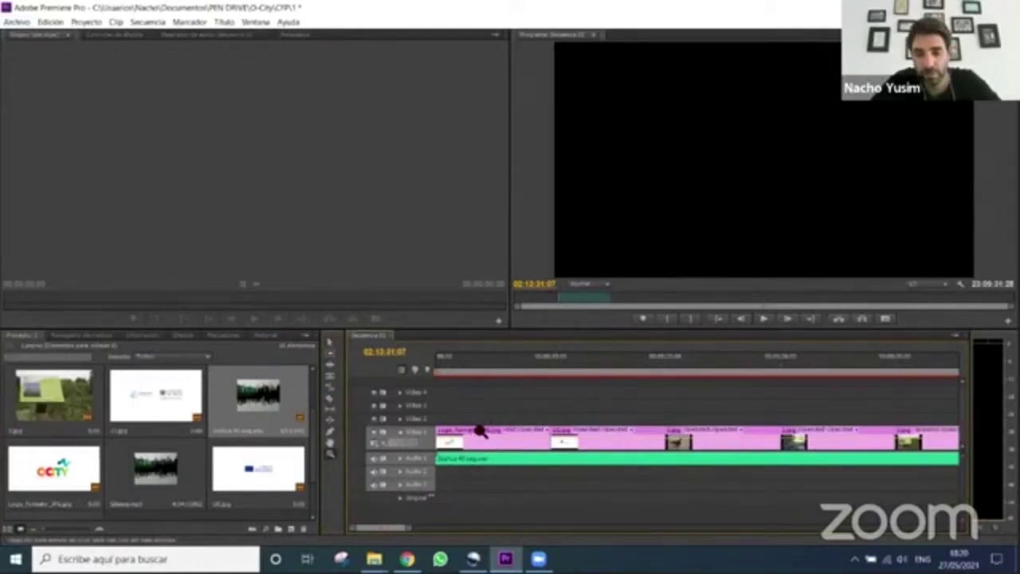
scroll(483, 430, up, 2)
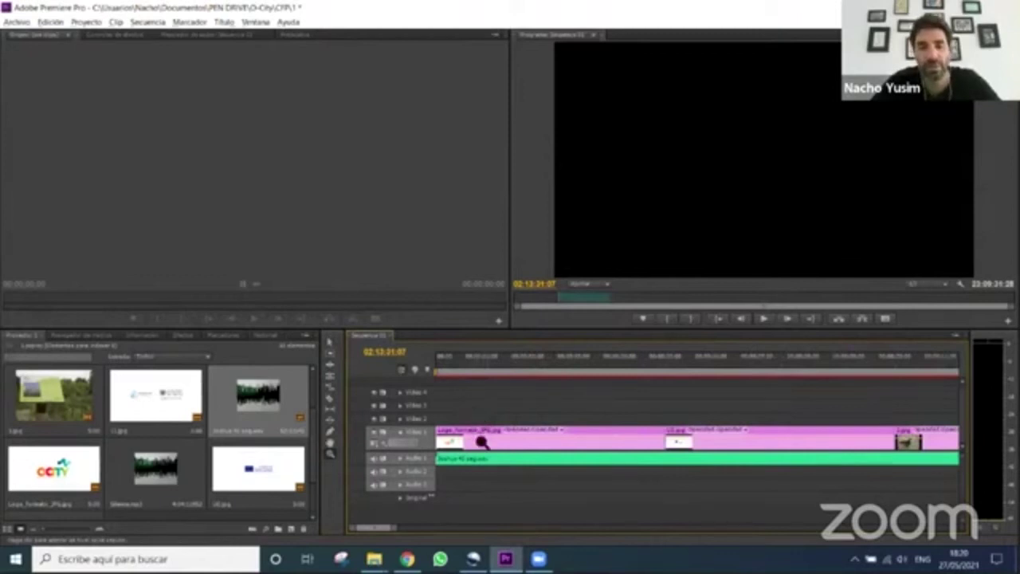
click(476, 438)
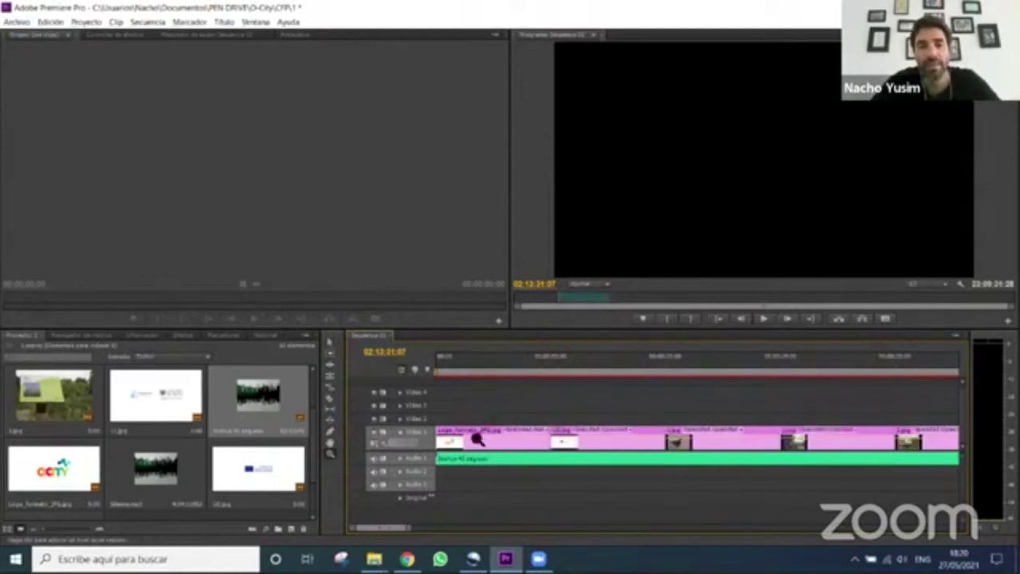
alt+click(517, 441)
alt+click(516, 441)
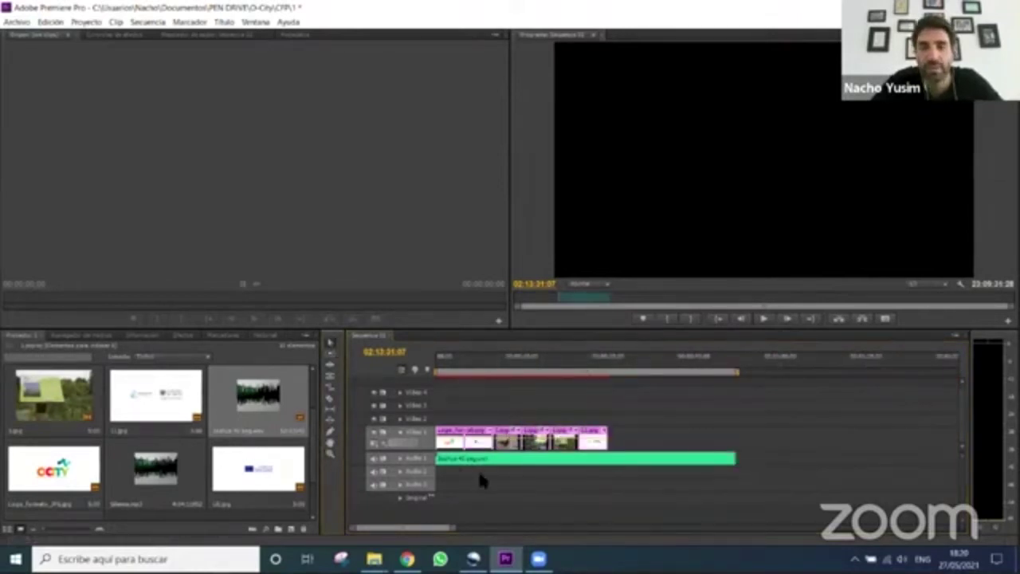
Shift the narration to start with image 1 and lengthen images 1, 2 and 3 up to image 11
drag(591, 451, 752, 447)
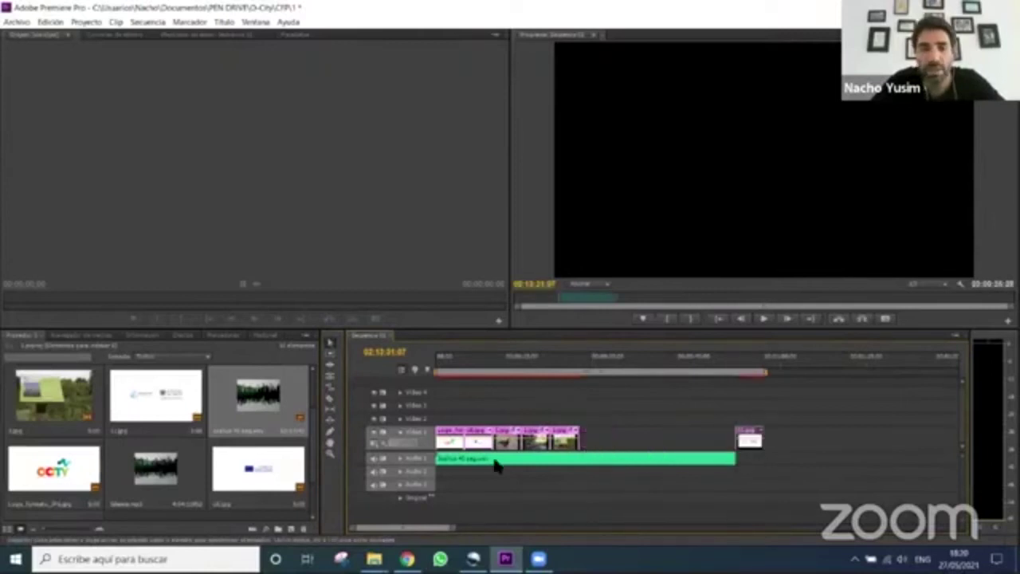
drag(507, 464, 661, 446)
drag(539, 446, 573, 443)
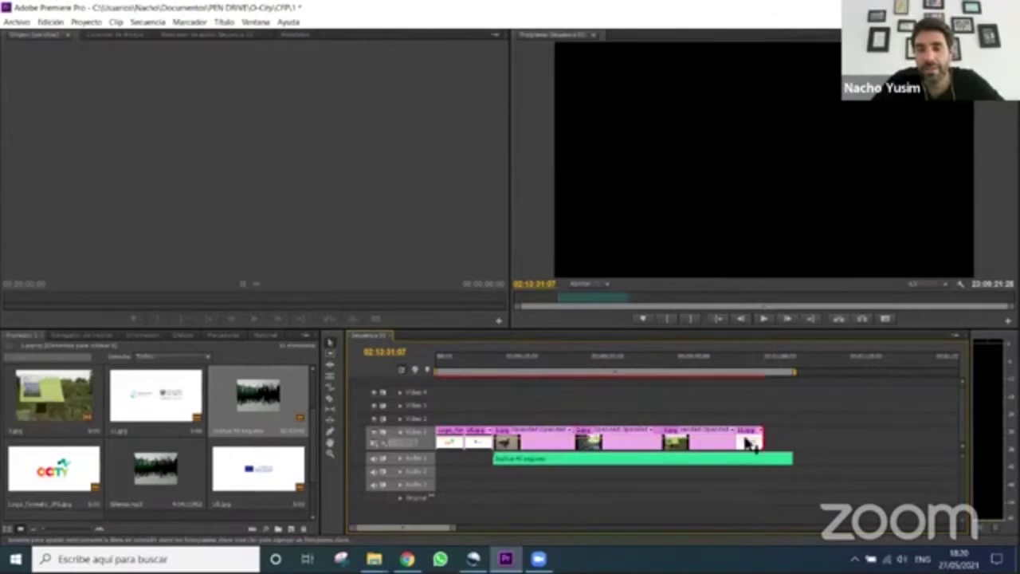
Move image 11 to the end of the narration and shift and extend images 2 and 3 to leave no gaps
drag(747, 442, 807, 443)
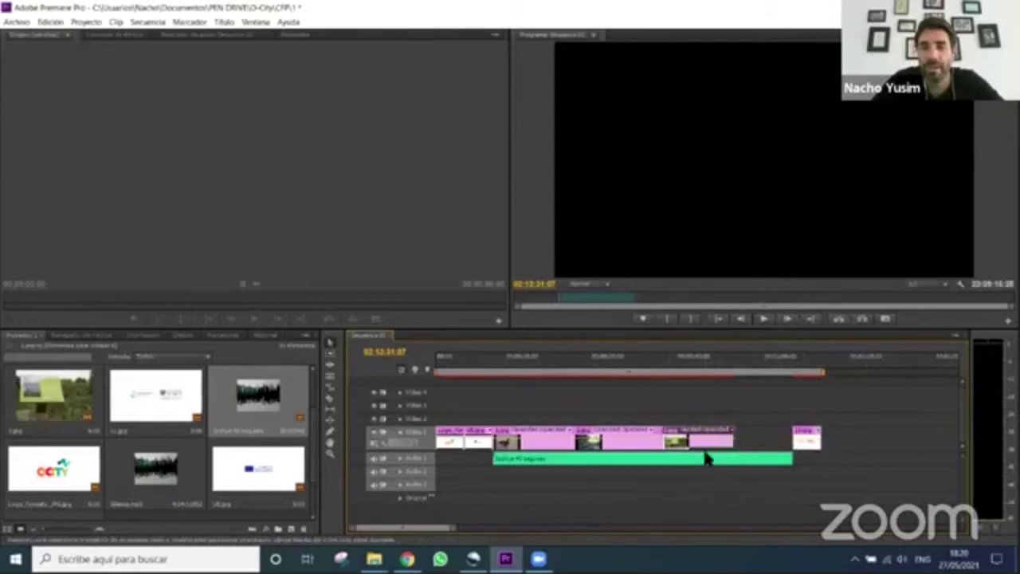
drag(713, 448, 772, 446)
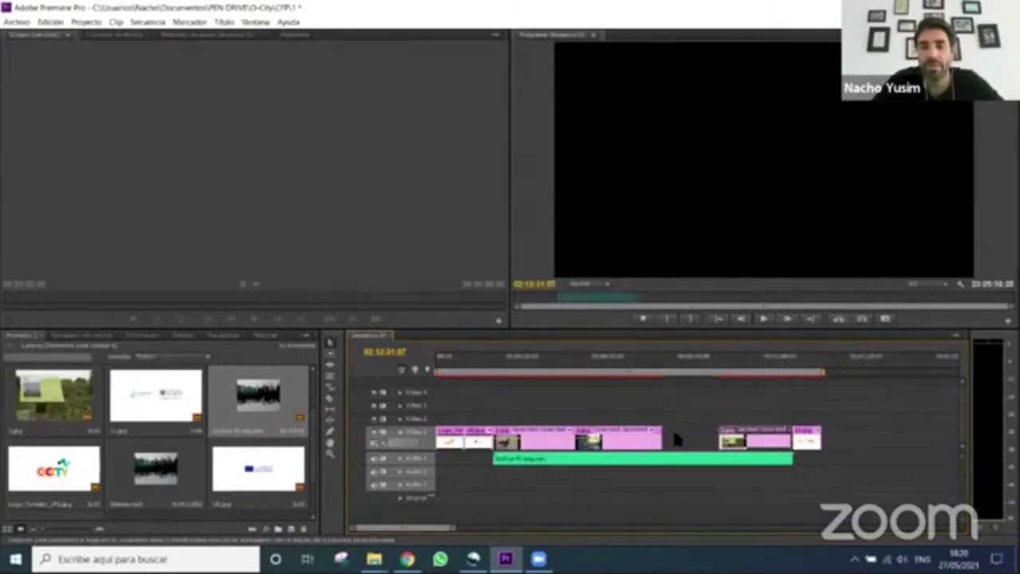
drag(642, 446, 699, 446)
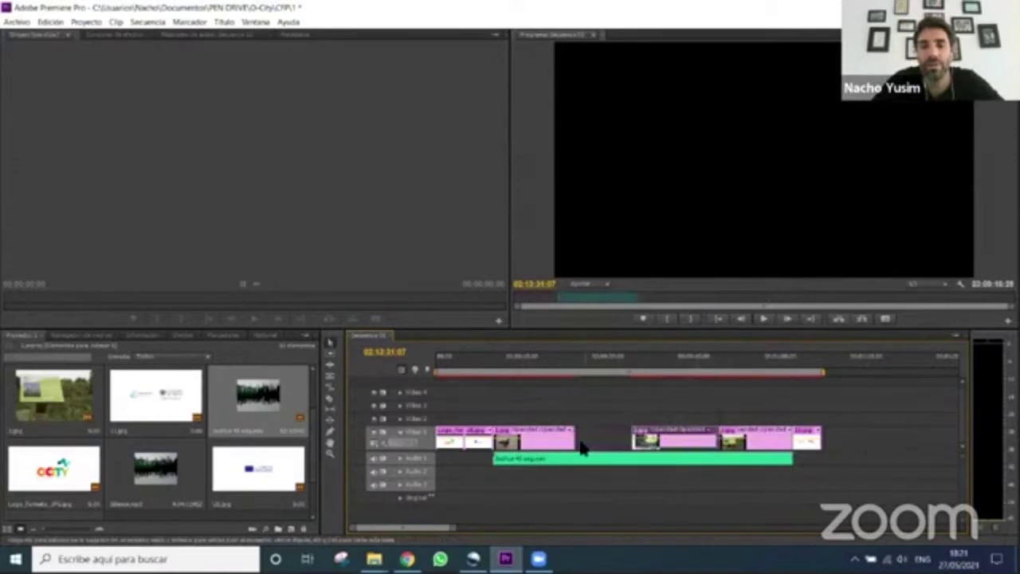
mouse_move(629, 444)
mouse_down()
mouse_move(603, 440)
mouse_move(637, 438)
mouse_move(621, 451)
mouse_up()
drag(712, 440, 692, 442)
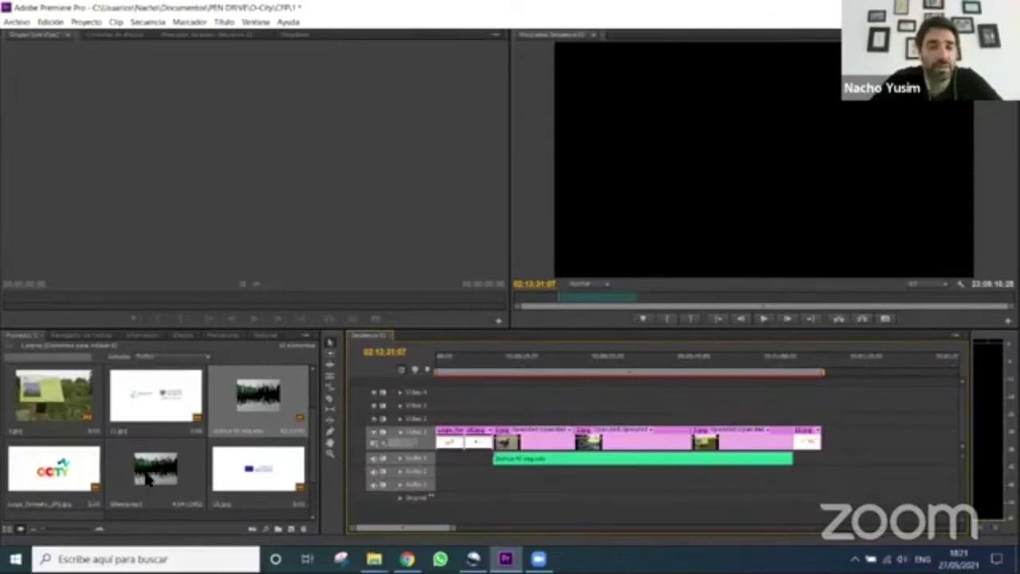
Place the Silence music at the start of the Audio 2 track, beneath the narration
drag(148, 476, 444, 472)
mouse_move(433, 531)
mouse_down()
mouse_move(447, 526)
mouse_move(422, 528)
mouse_up()
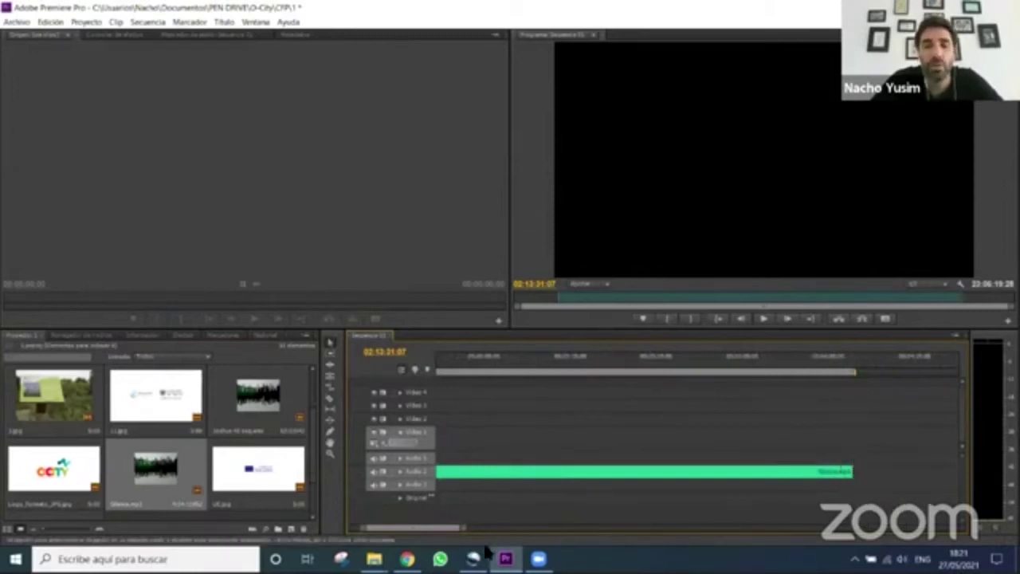
Switch to OpenShot and trim the Silence music on the Música track to end just past the final logo image
key(alt+Tab)
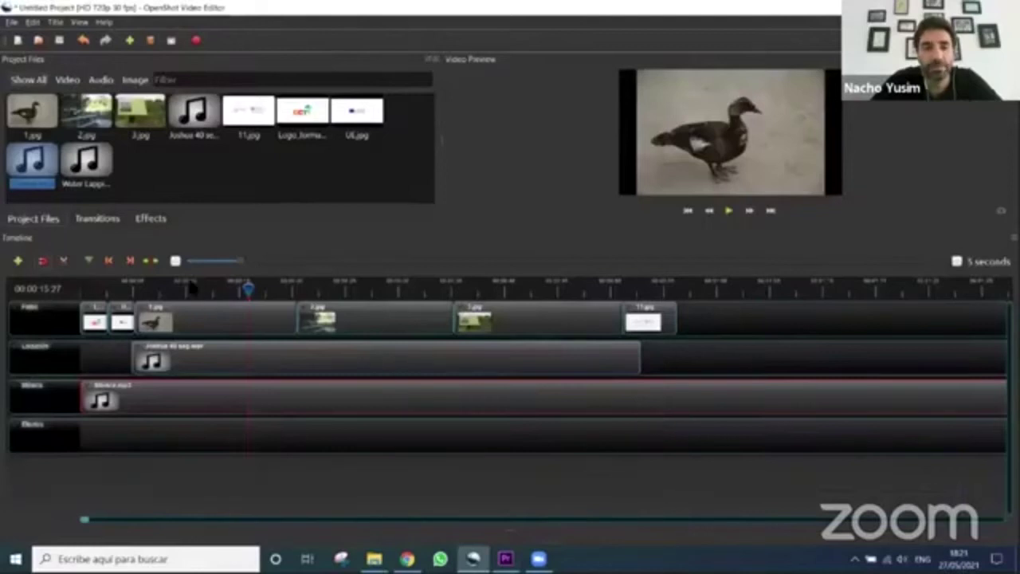
scroll(956, 265, down, 5)
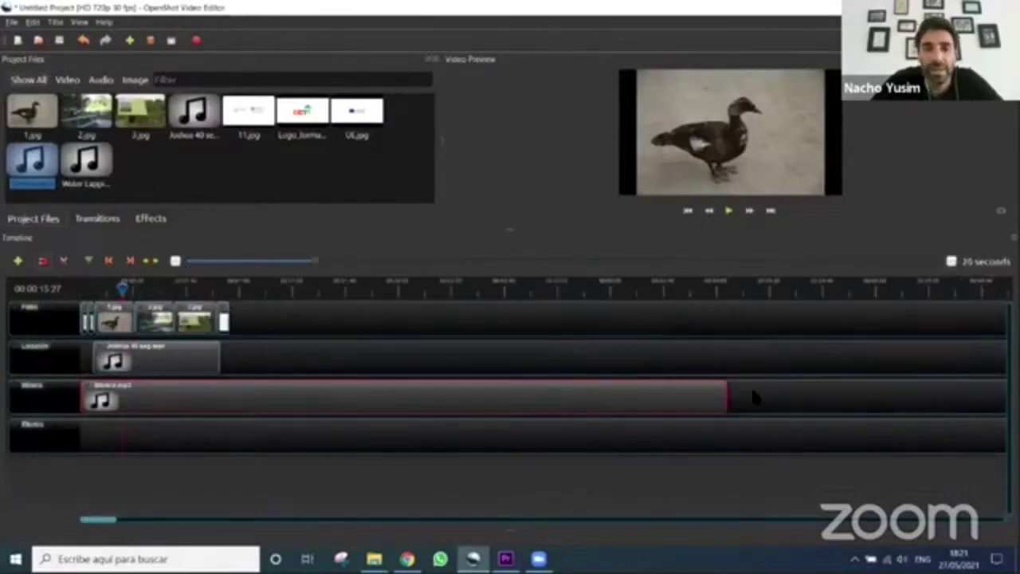
drag(725, 393, 233, 396)
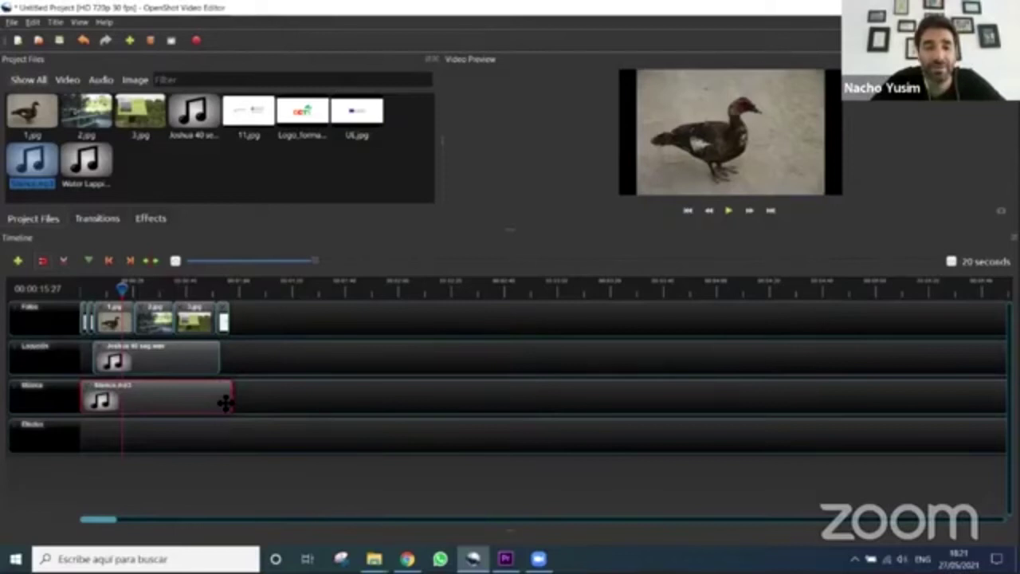
Play the last seconds of the OpenShot timeline to check how the trimmed music ends
drag(123, 289, 215, 288)
click(728, 212)
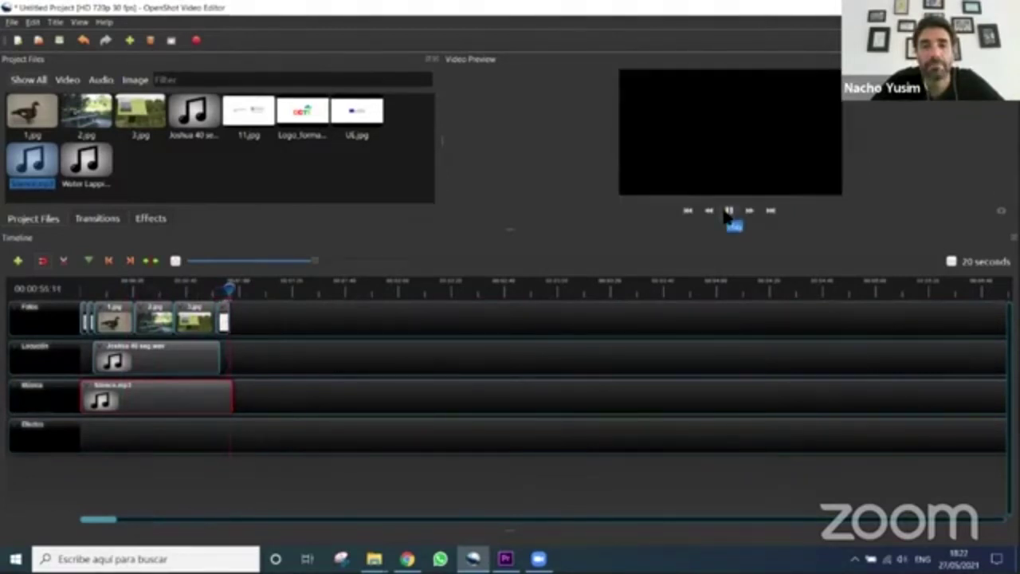
click(727, 212)
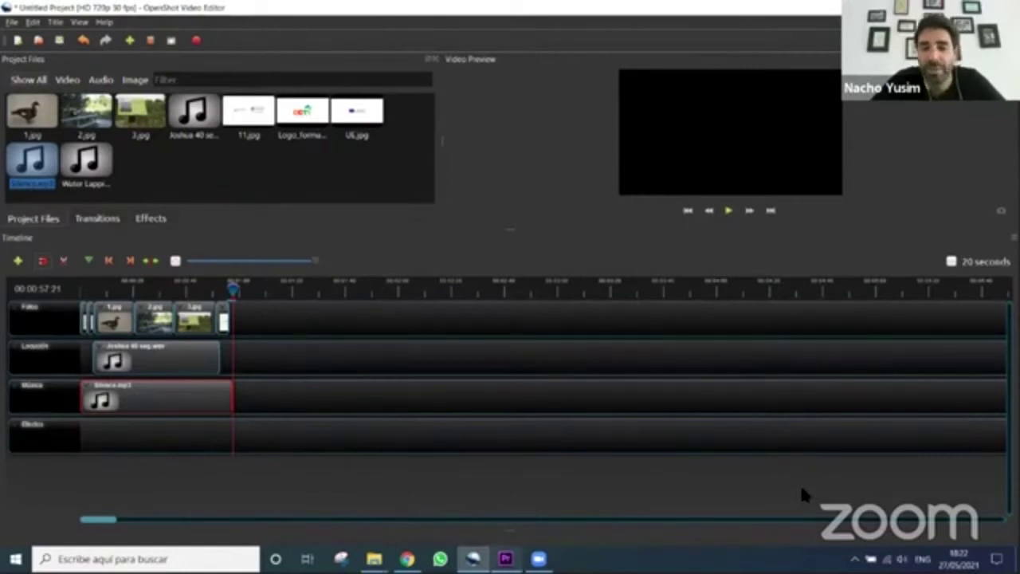
Switch back to Premiere Pro and shorten the Silence music on Audio 2 to end with image 11
key(alt+Tab)
drag(842, 466, 443, 486)
drag(453, 528, 401, 537)
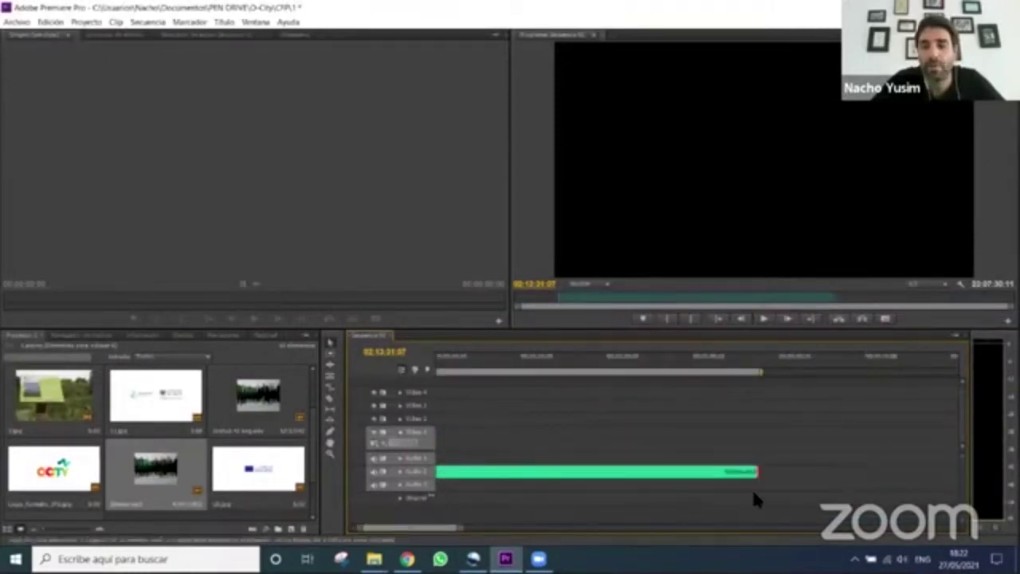
drag(753, 471, 464, 487)
drag(446, 528, 427, 536)
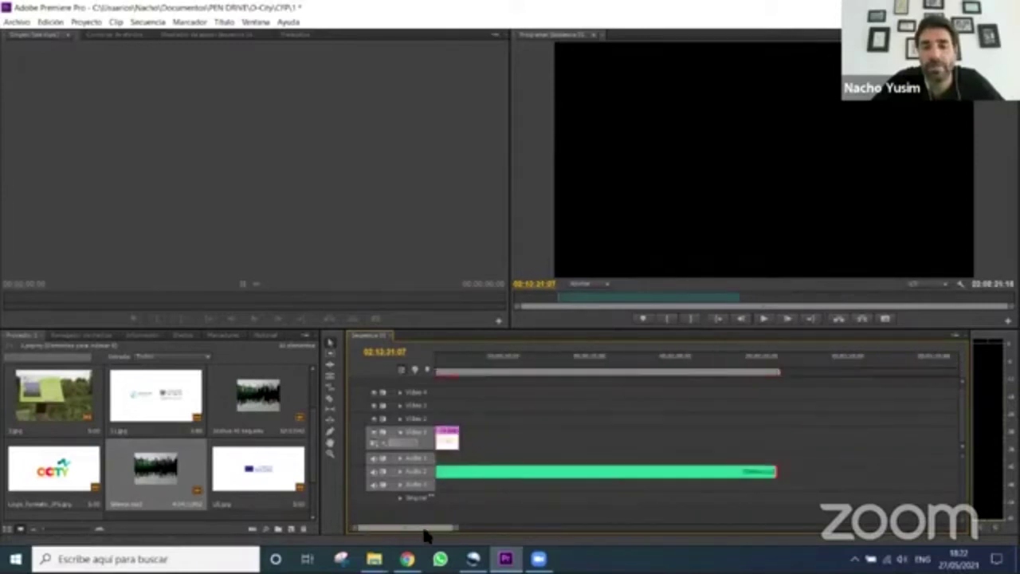
drag(774, 472, 464, 507)
key(ctrl+z)
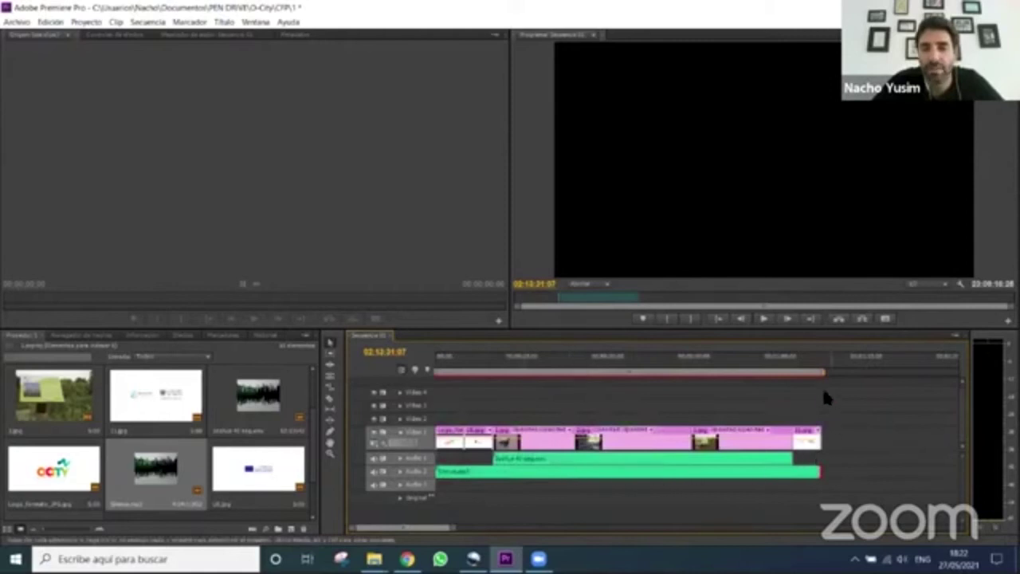
Play the sequence from image 11 to its end, and play its opening seconds
click(801, 356)
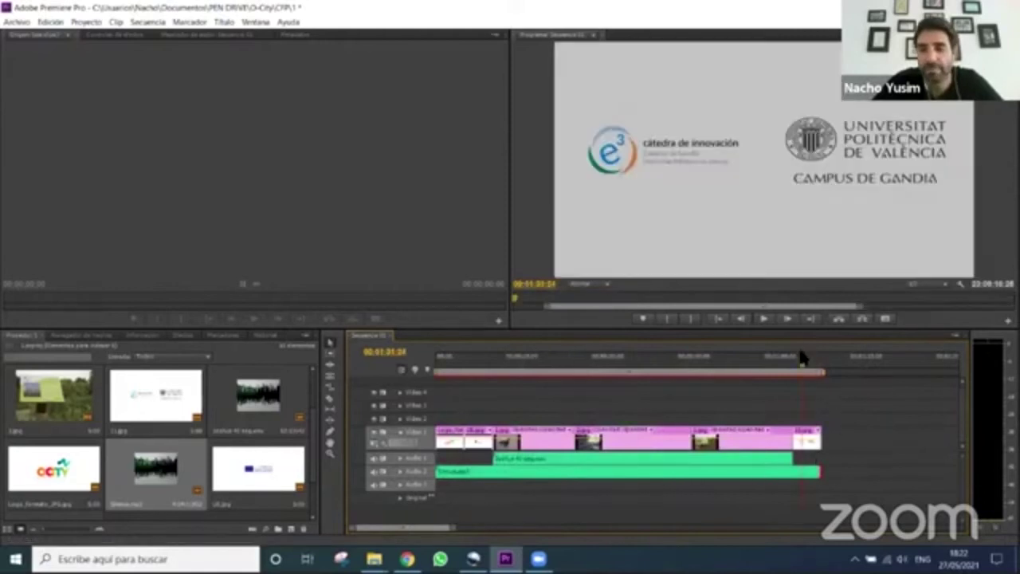
click(763, 319)
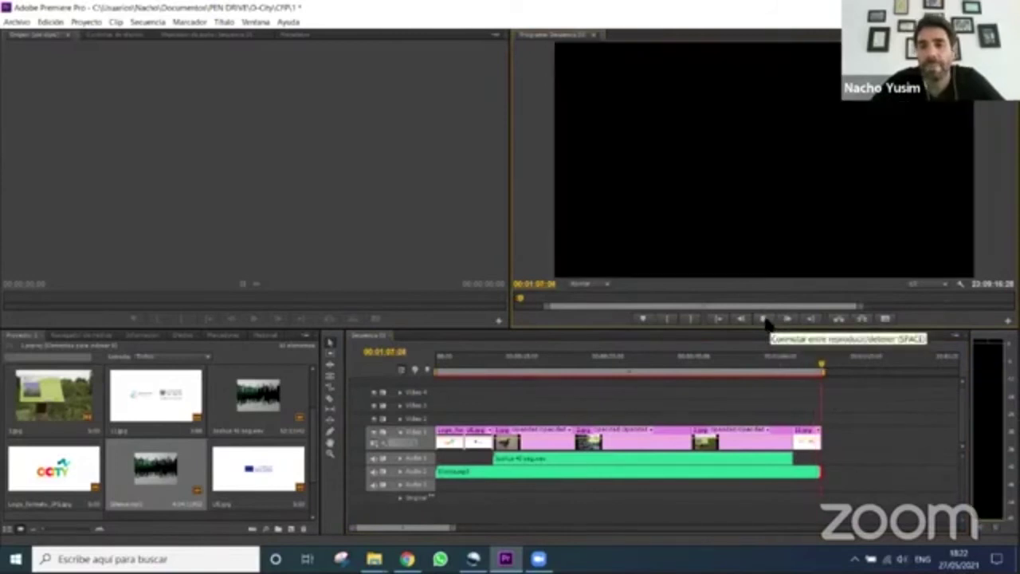
click(765, 319)
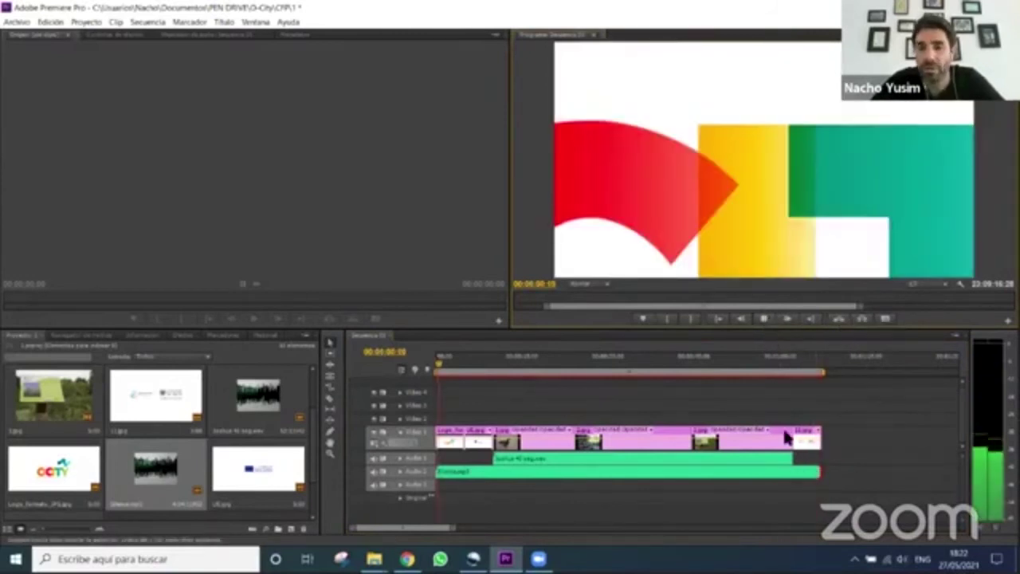
click(761, 319)
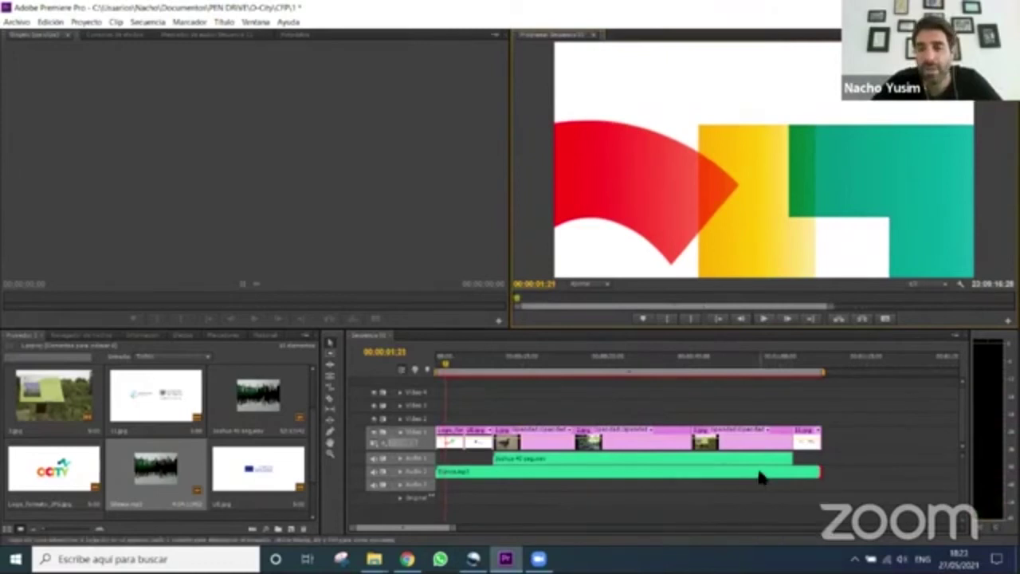
Open the Silence clip from Audio 2 for editing in Adobe Audition and raise its overall volume
right_click(761, 475)
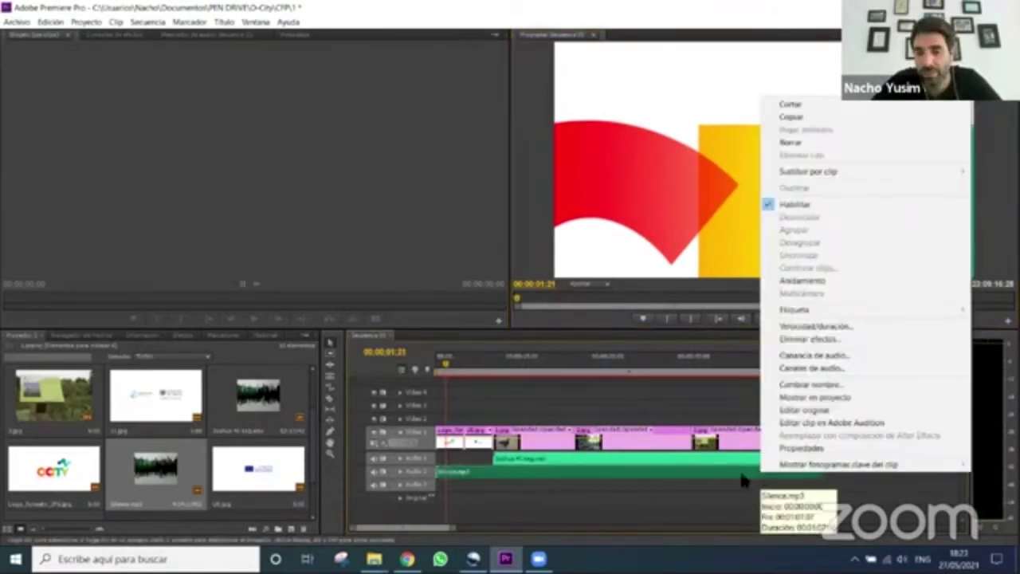
click(813, 423)
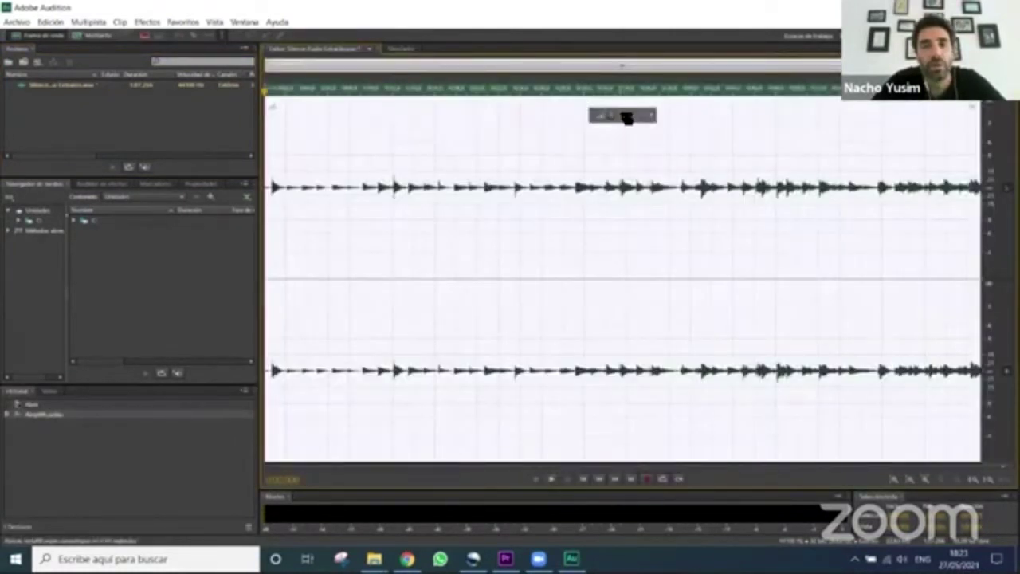
drag(626, 113, 624, 103)
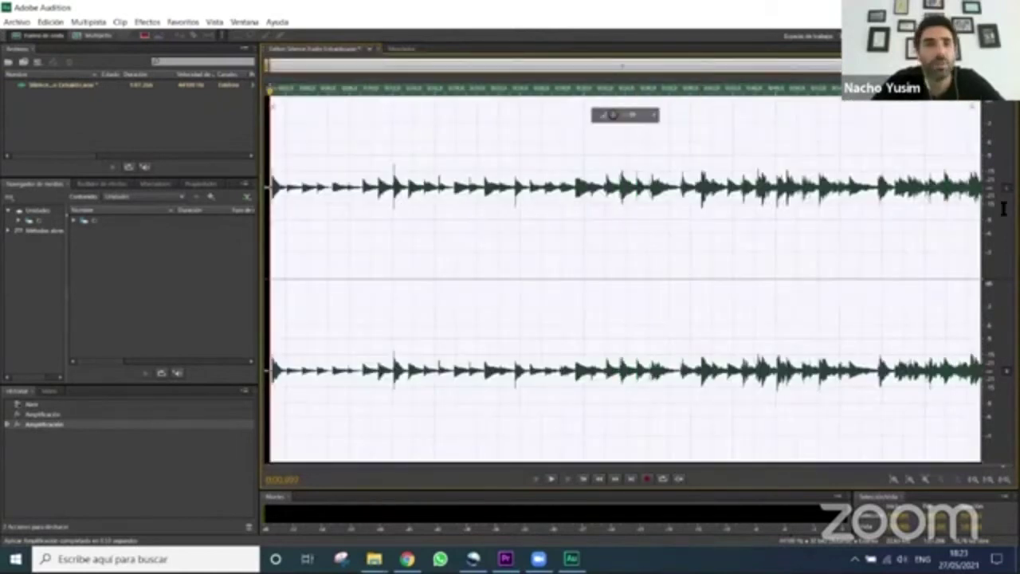
Apply the Aparecer fade-in and the Desaparecer fade-out favourites to the Silence audio
click(182, 21)
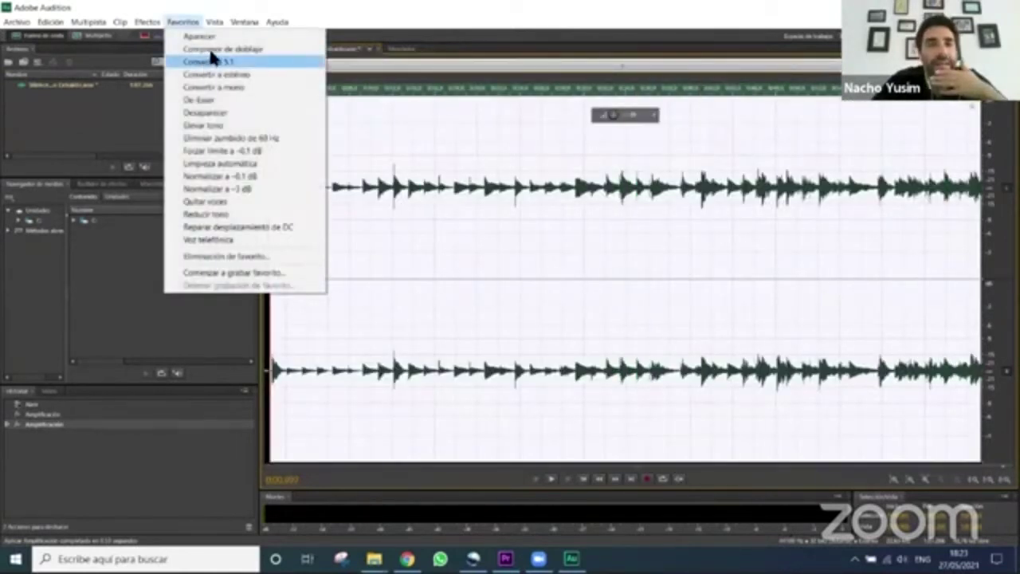
click(212, 39)
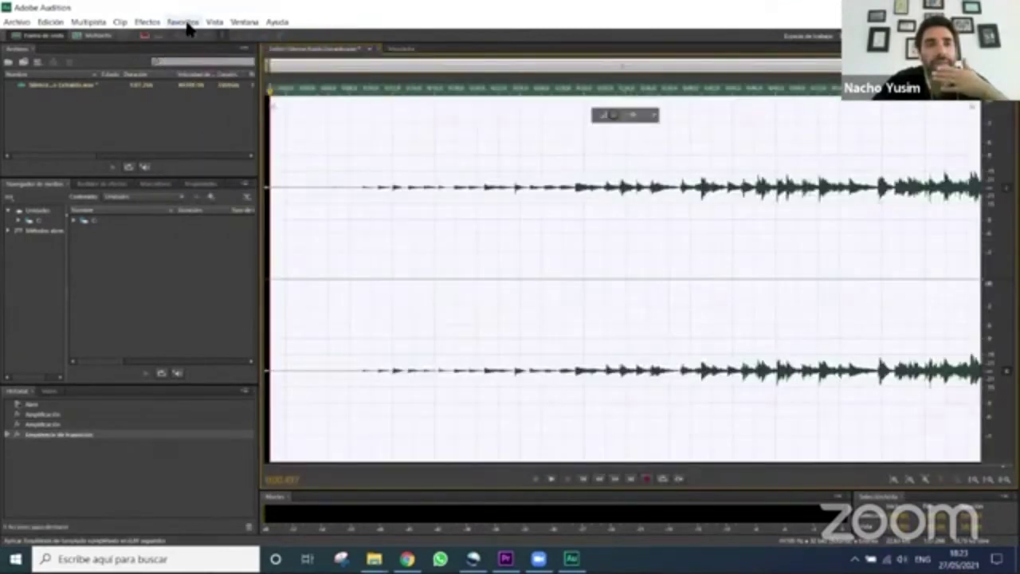
click(182, 22)
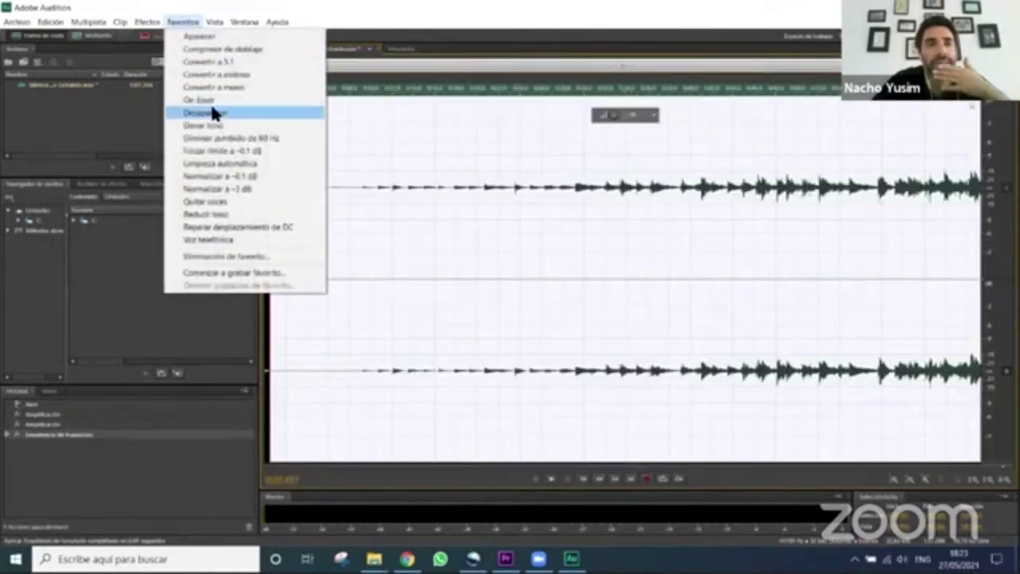
click(211, 110)
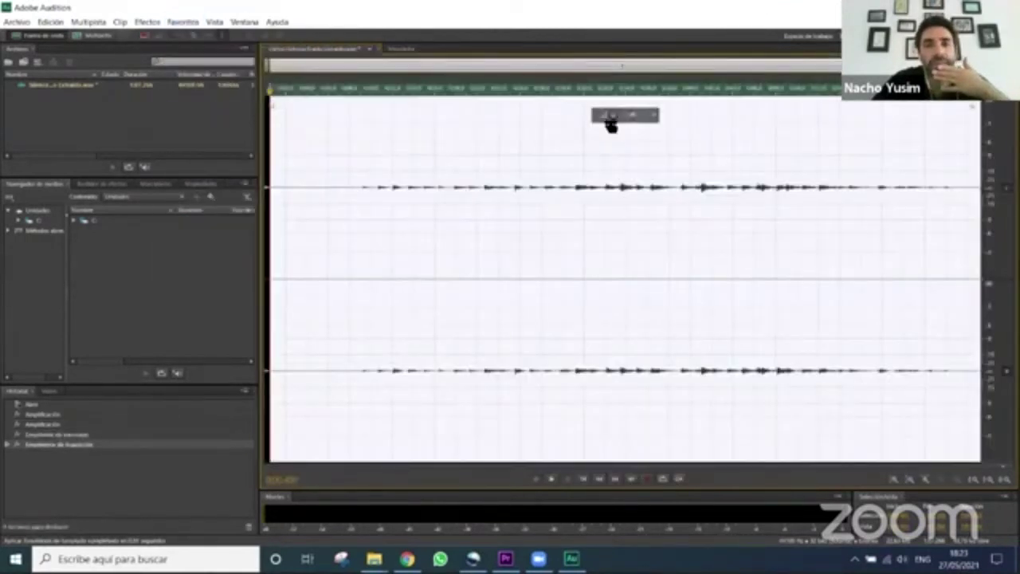
Listen to the faded Silence audio from around the middle of the waveform and check its end
click(797, 94)
click(637, 92)
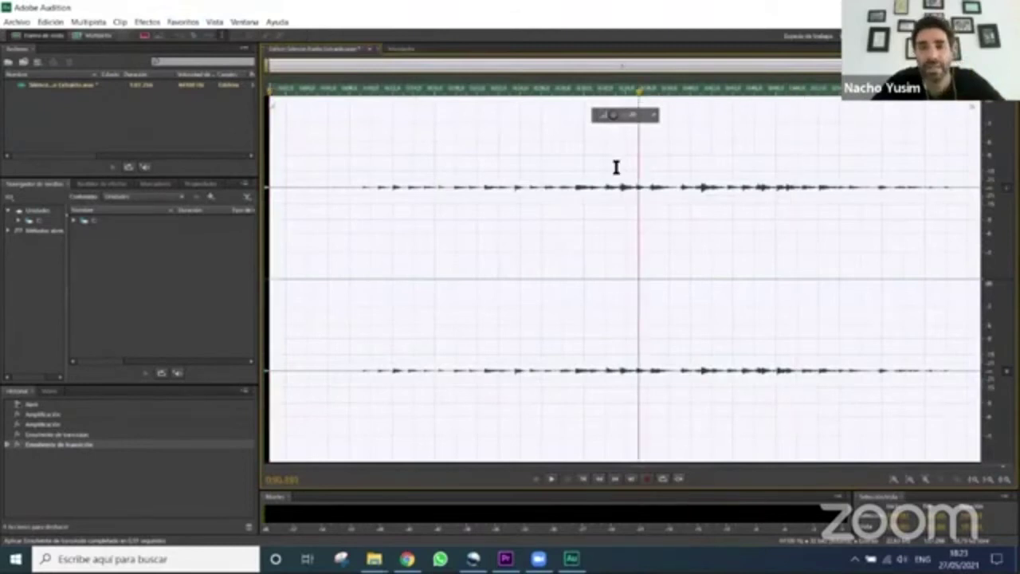
key(space)
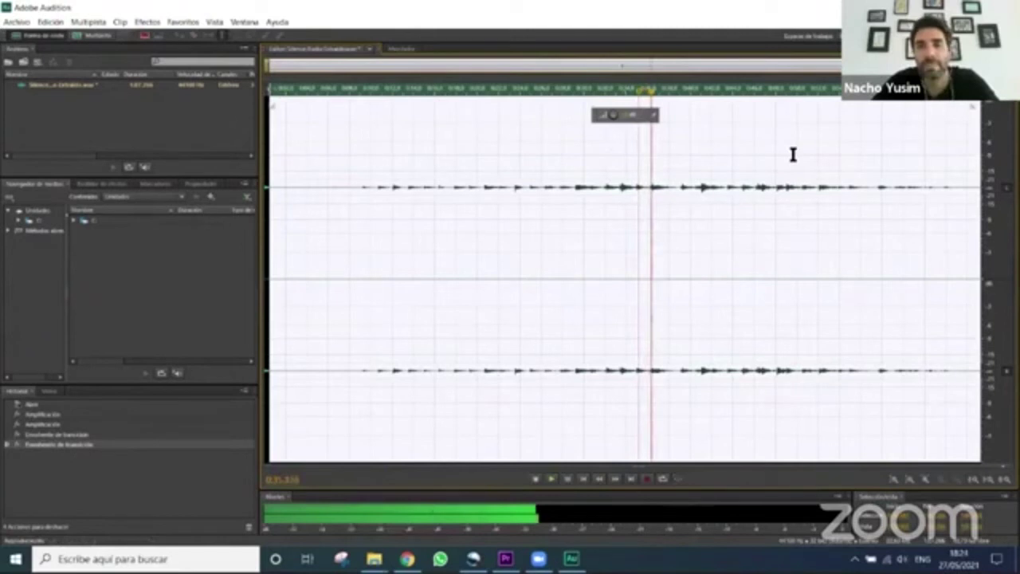
click(945, 124)
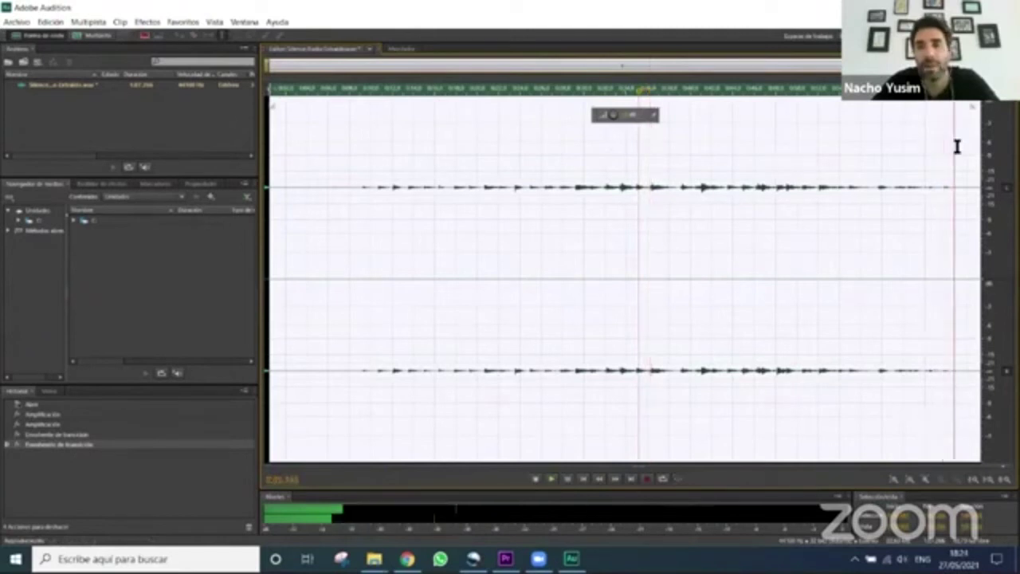
click(637, 132)
Delete the quiet opening of the Silence waveform and raise the volume of the whole remaining audio
drag(286, 239, 229, 166)
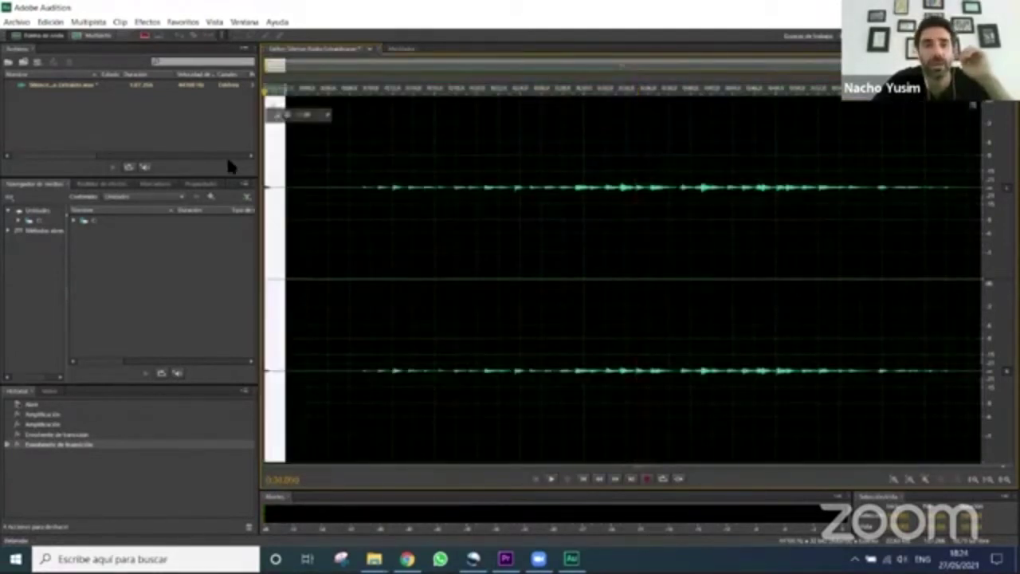
key(Delete)
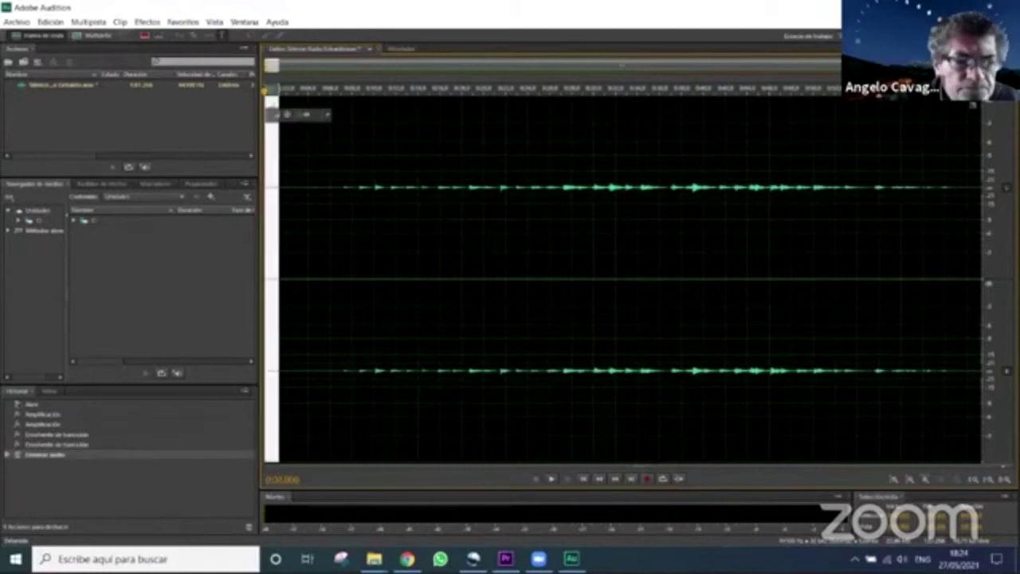
key(ctrl+a)
drag(625, 111, 626, 104)
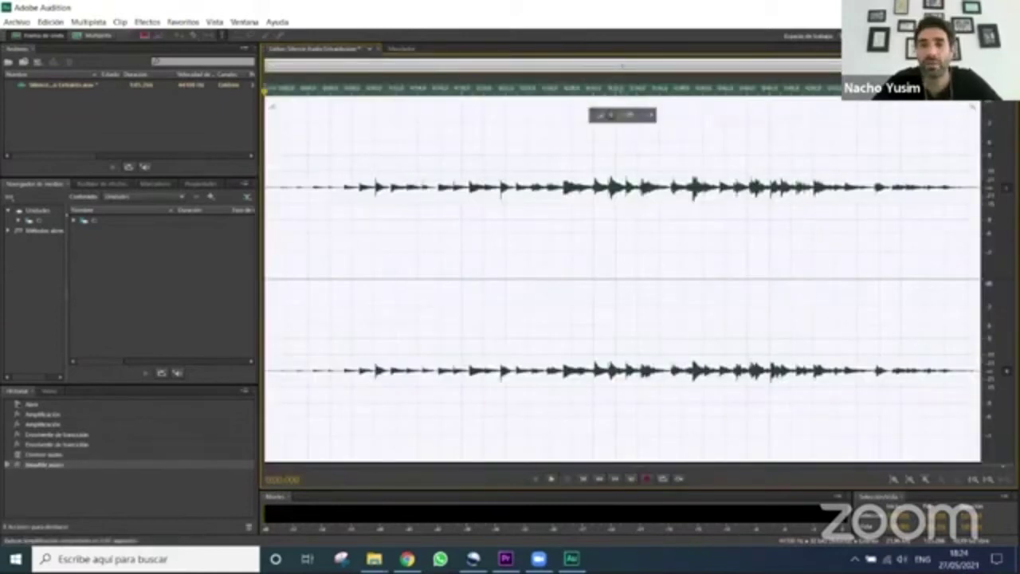
Save the edited audio, return to Premiere Pro and trim the end of the Silence clip on Audio 2 to match image 11
key(ctrl+s)
click(494, 291)
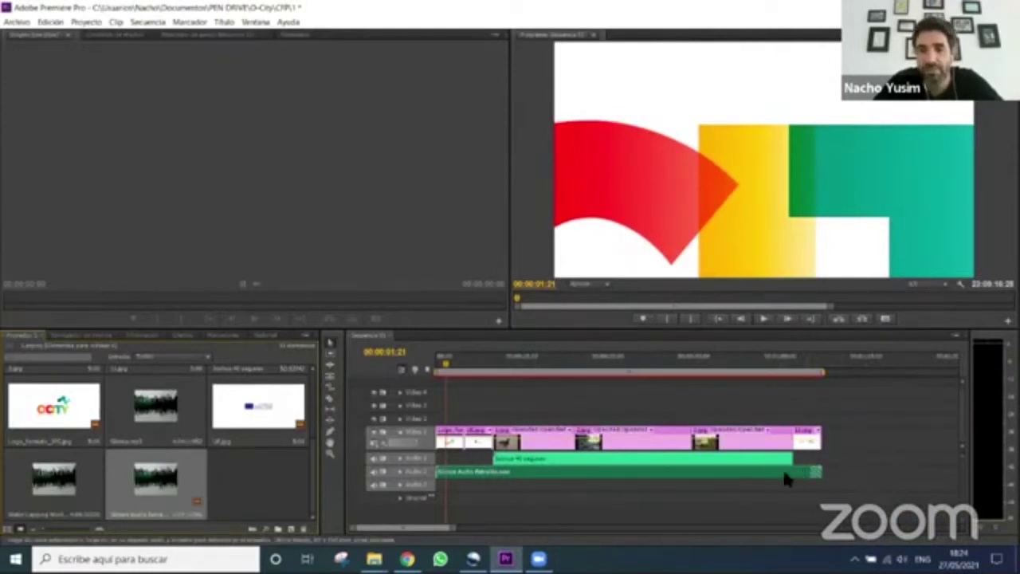
drag(808, 475, 878, 446)
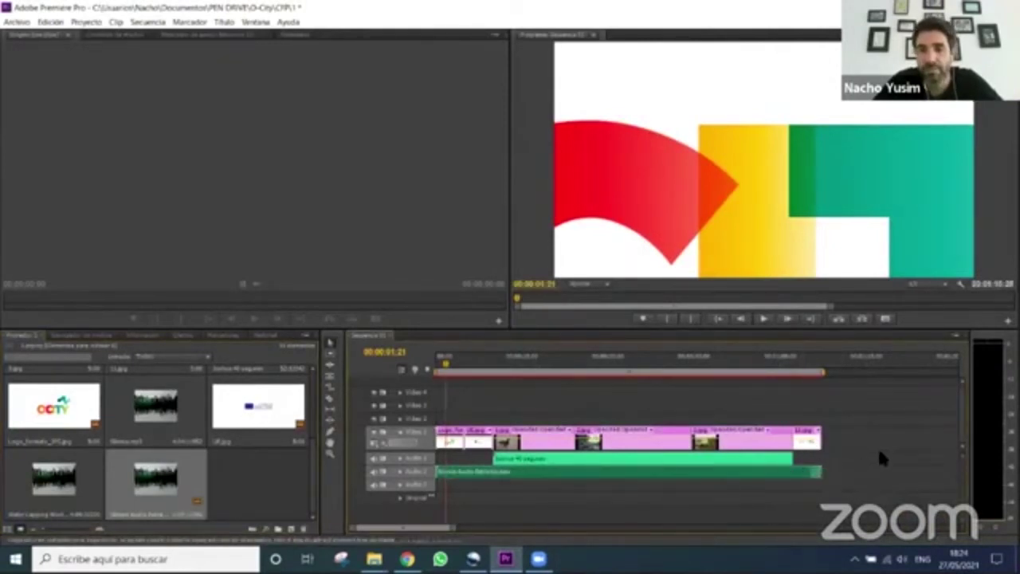
drag(822, 472, 819, 472)
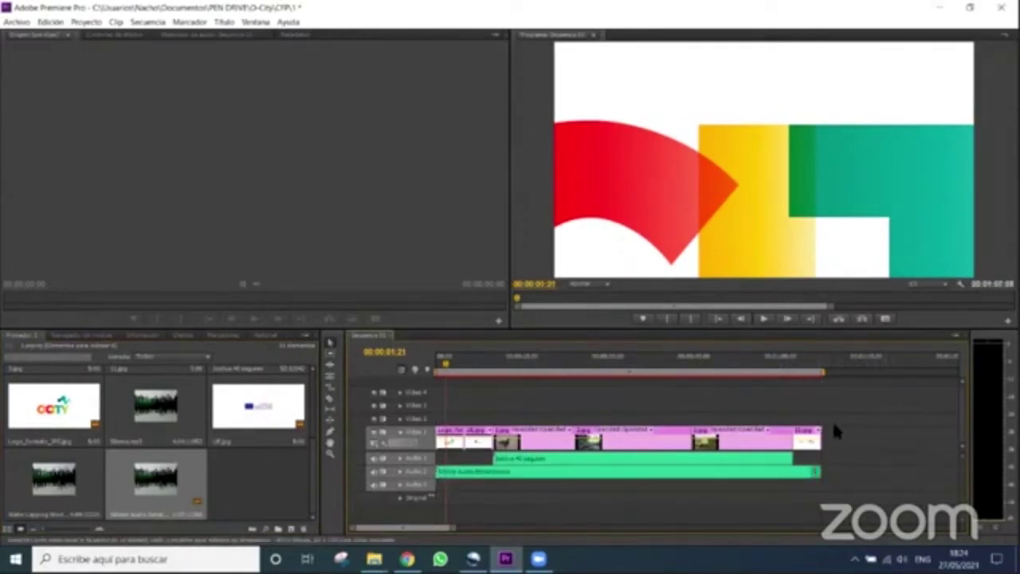
Play the sequence around image 11 and its opening seconds to check the music fades
click(791, 359)
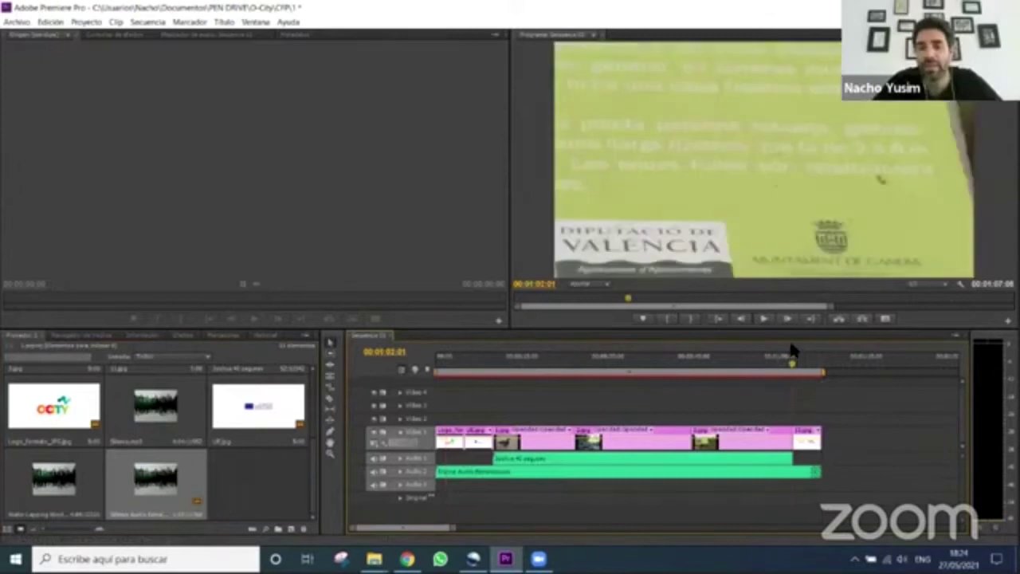
click(763, 318)
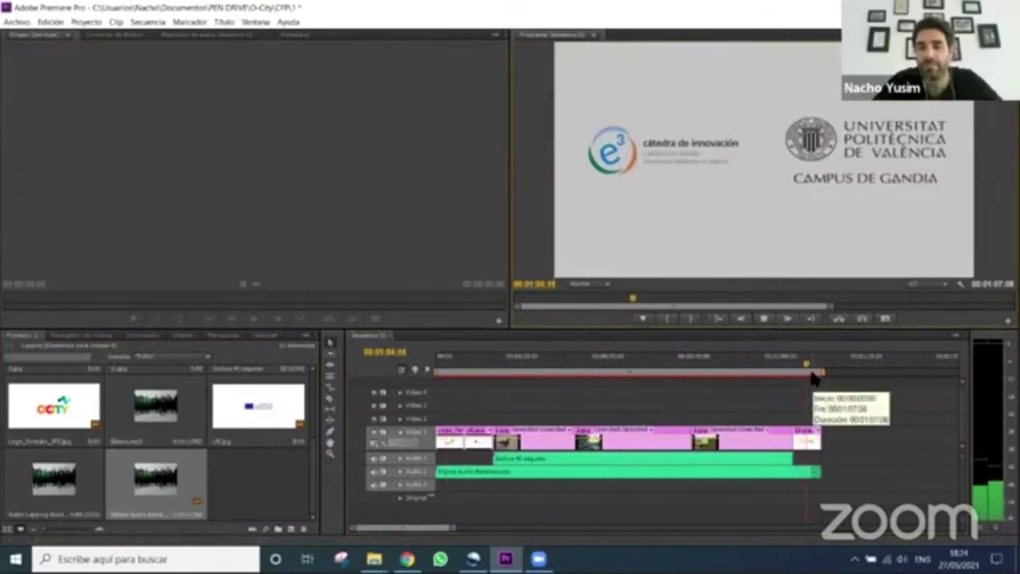
click(763, 319)
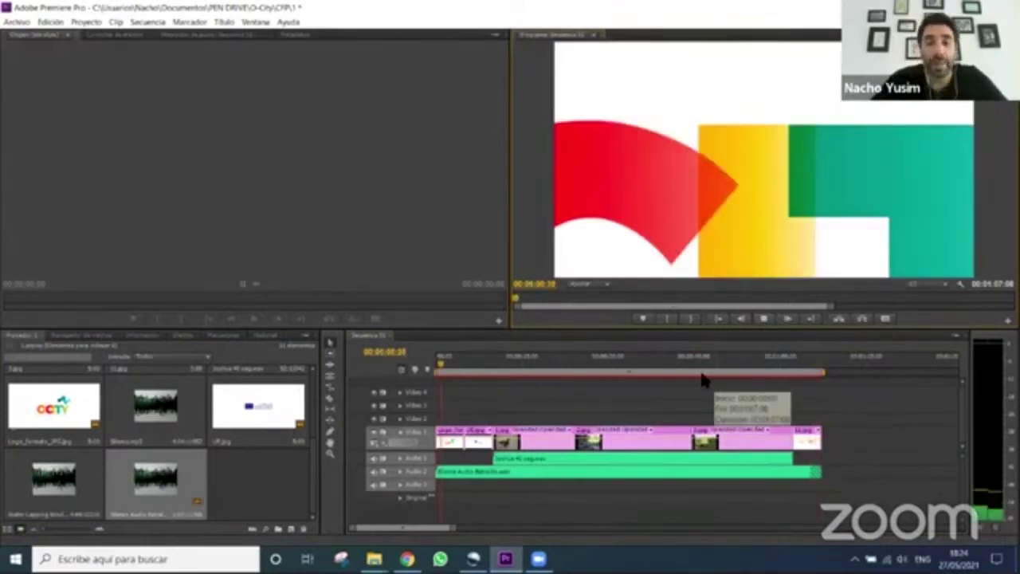
click(763, 319)
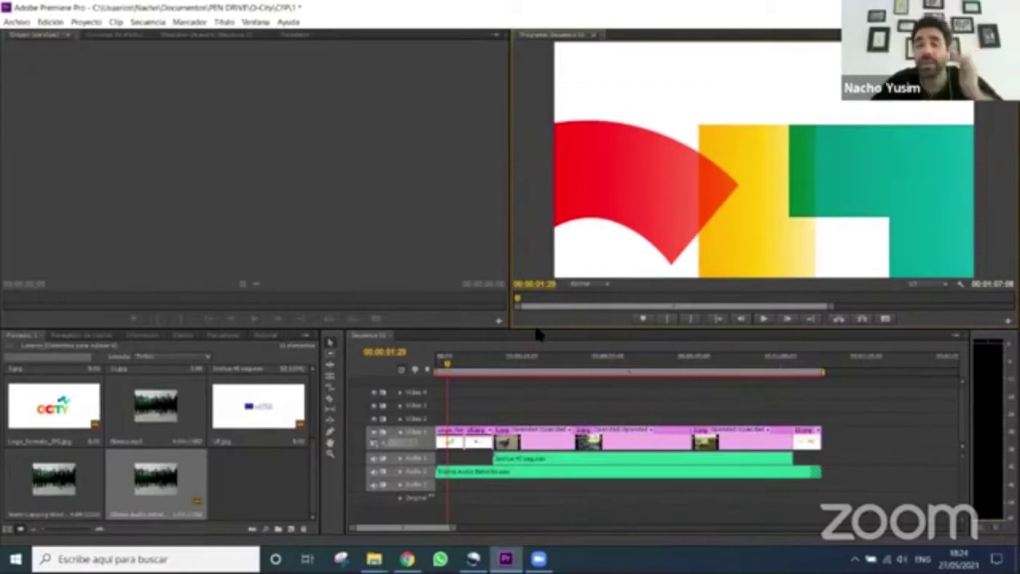
Scale the O-City logo and the UE image on Video 1 to the frame size
right_click(450, 446)
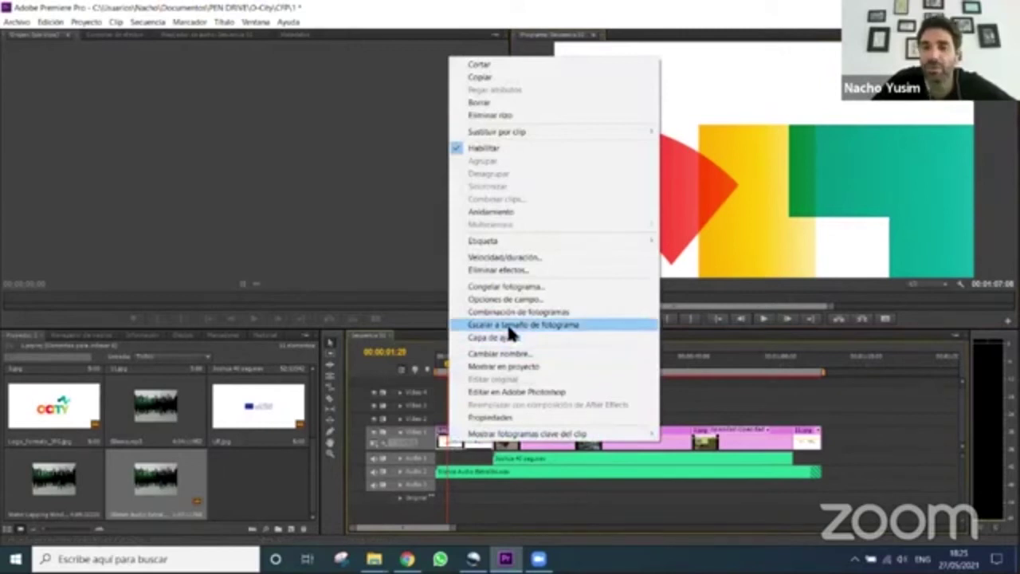
click(508, 325)
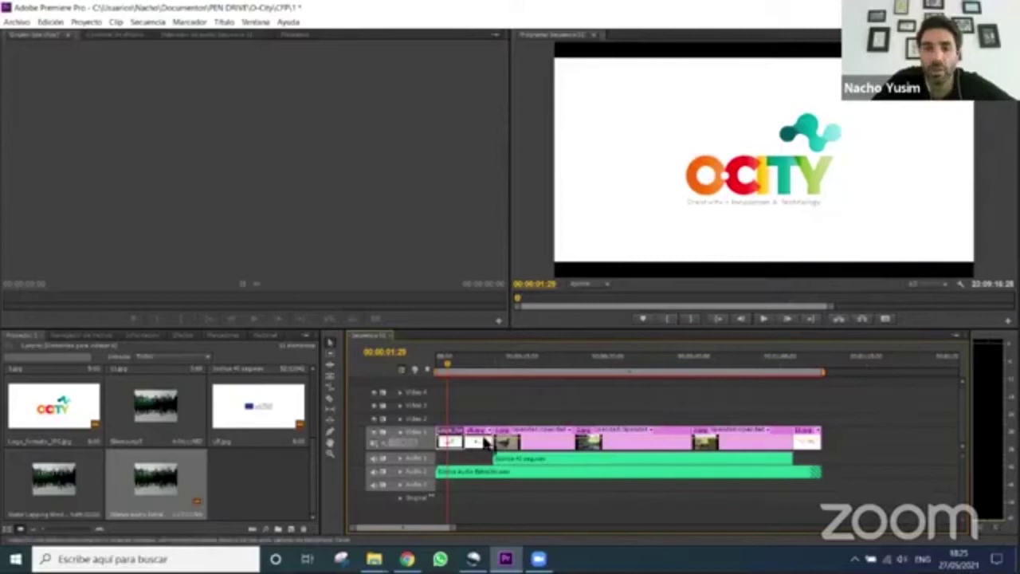
right_click(484, 439)
click(472, 443)
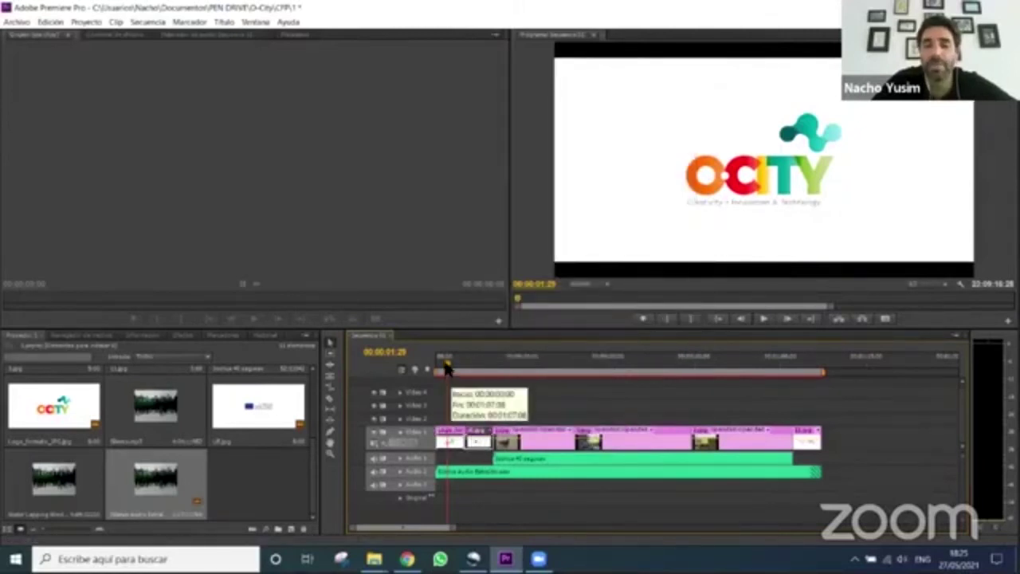
drag(448, 368, 481, 369)
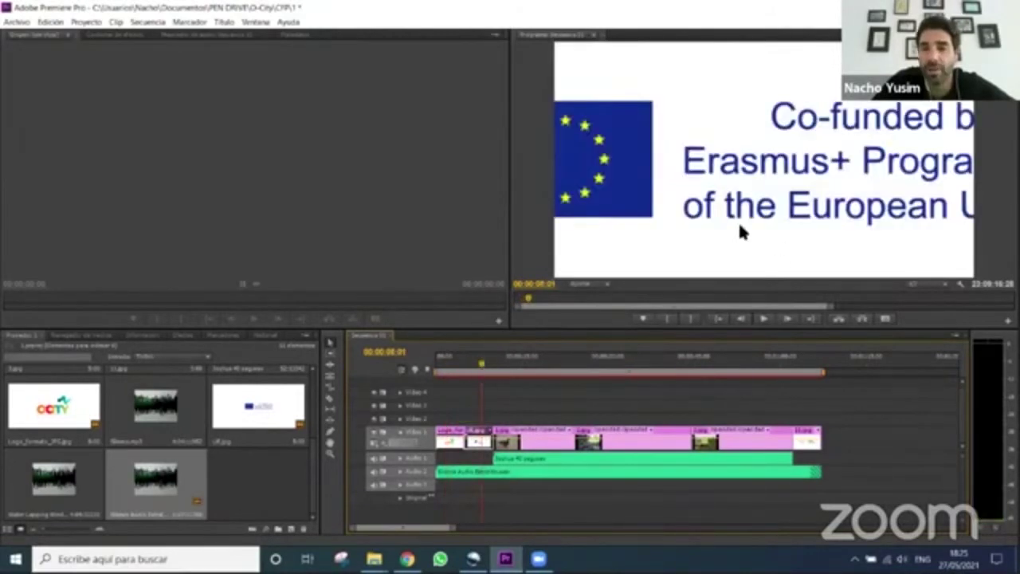
right_click(484, 443)
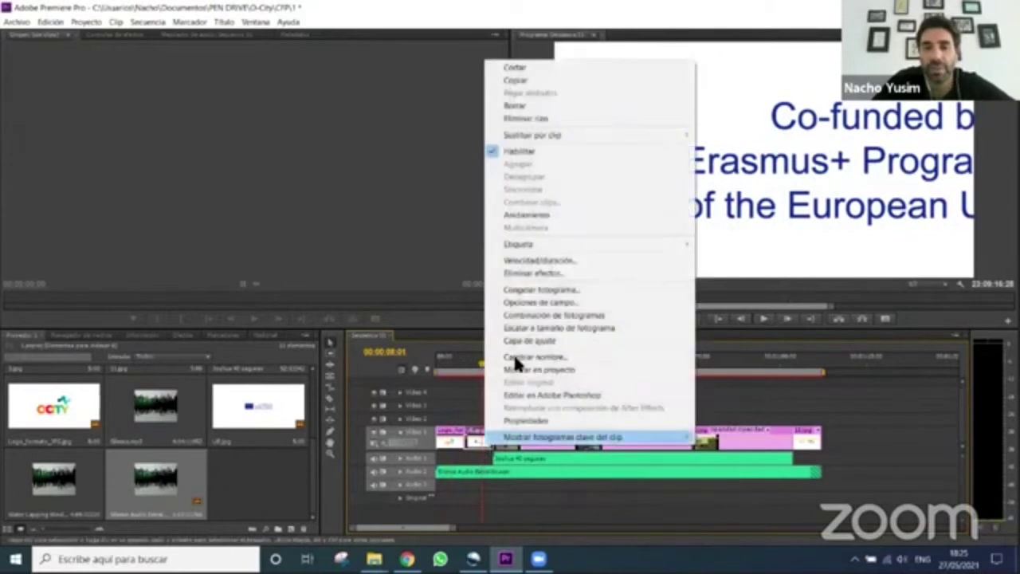
click(530, 327)
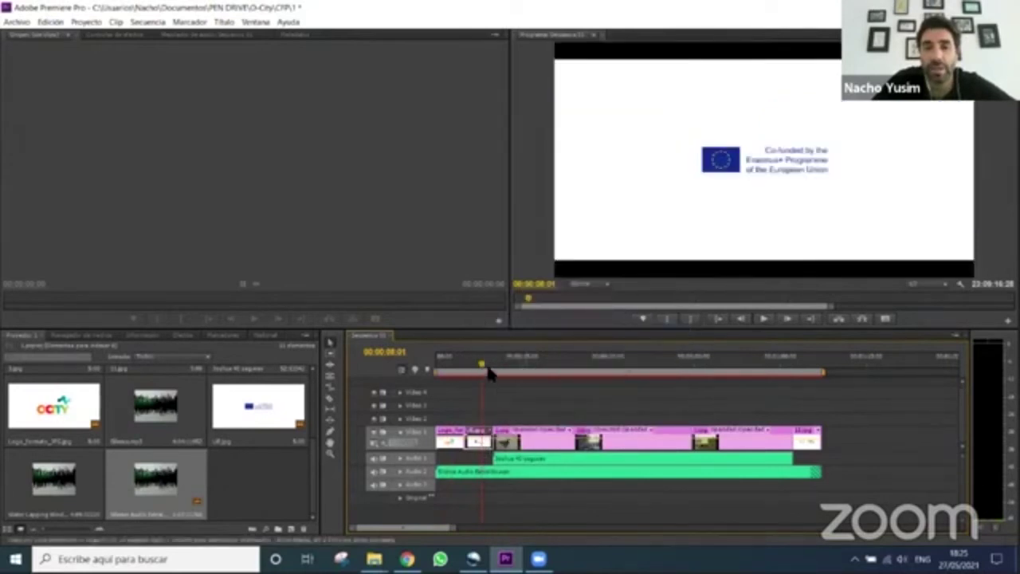
Scale the duck image 1 and the fence image 2 on Video 1 to the frame size
click(529, 369)
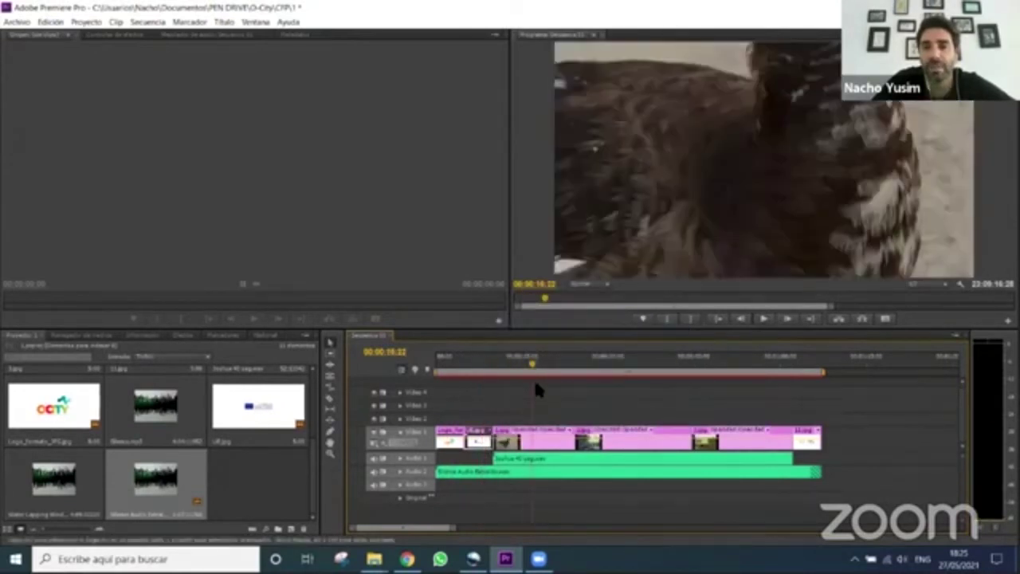
right_click(542, 448)
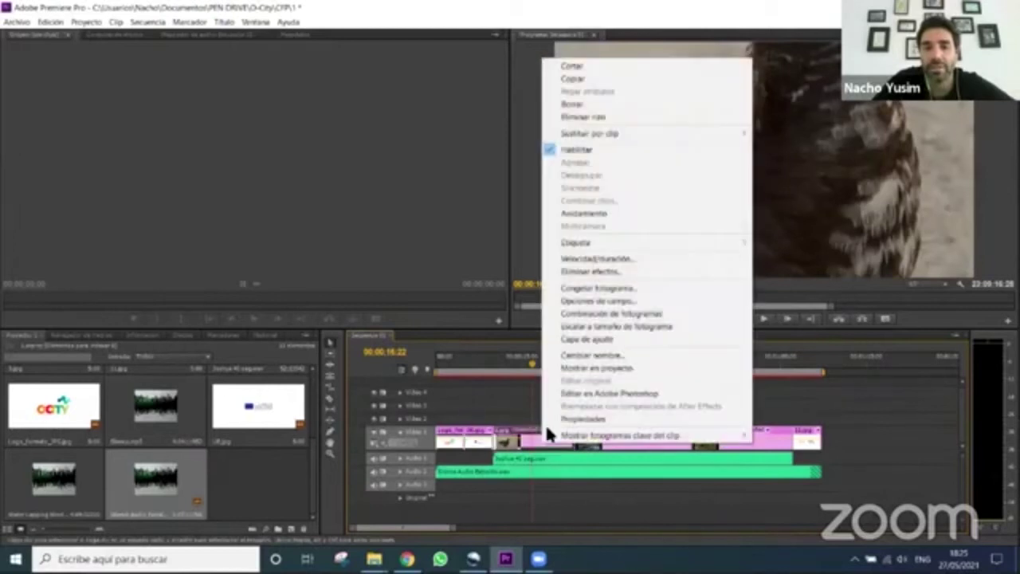
click(531, 326)
drag(535, 365, 598, 364)
right_click(624, 450)
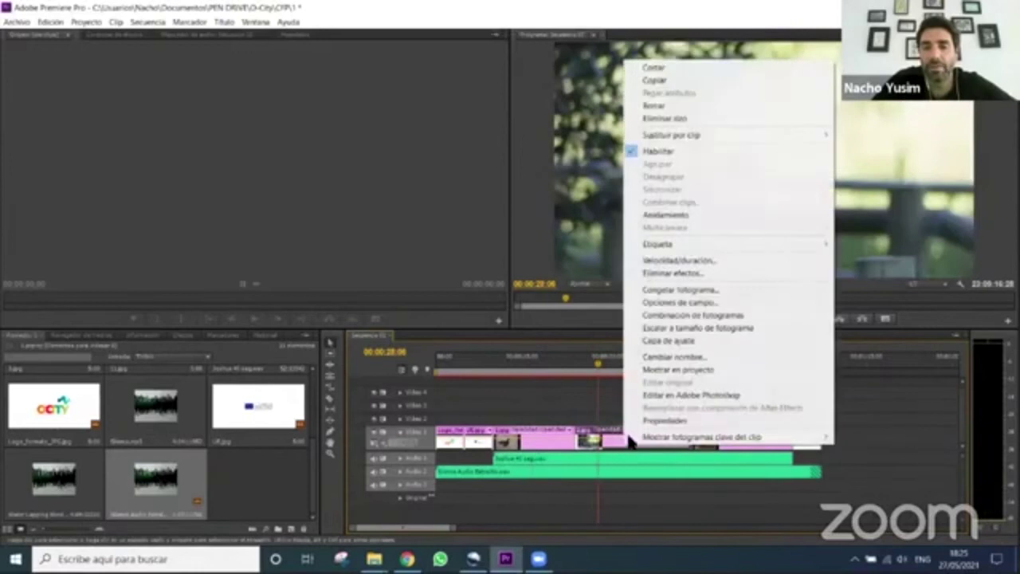
click(667, 329)
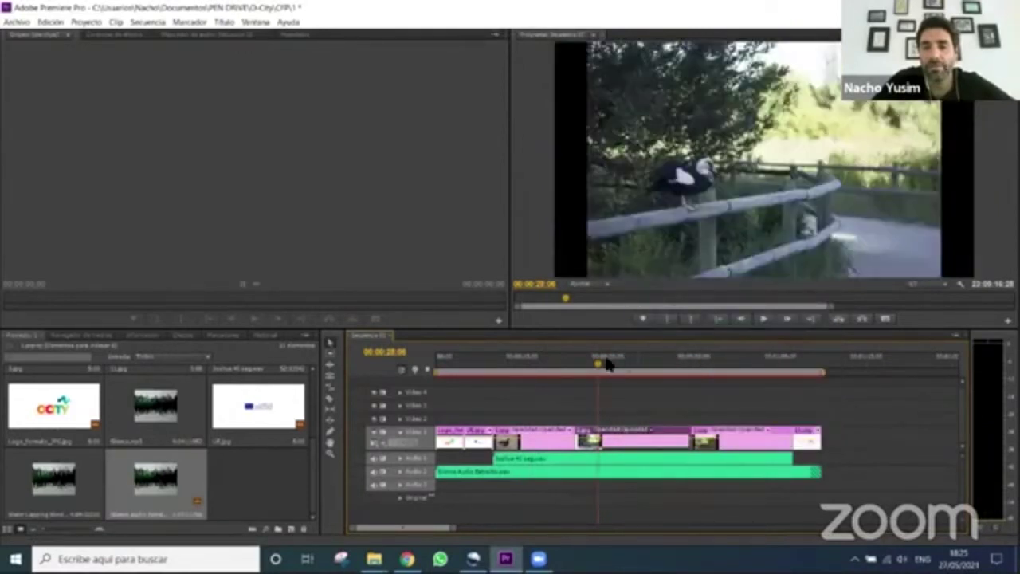
Scale image 3 with the green sign to the frame size, check image 11, and return the playhead to the sequence start
drag(598, 365, 726, 364)
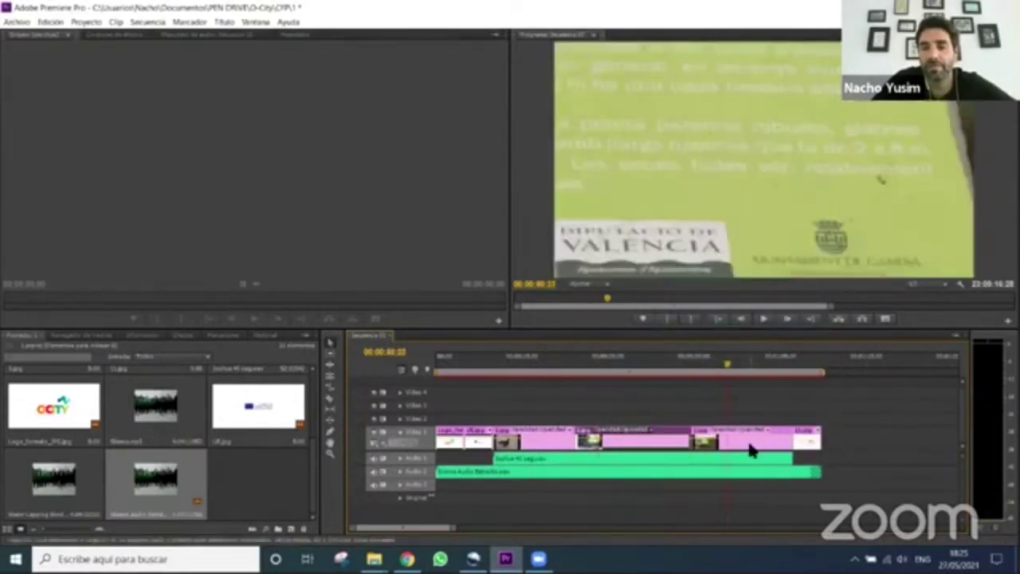
right_click(748, 446)
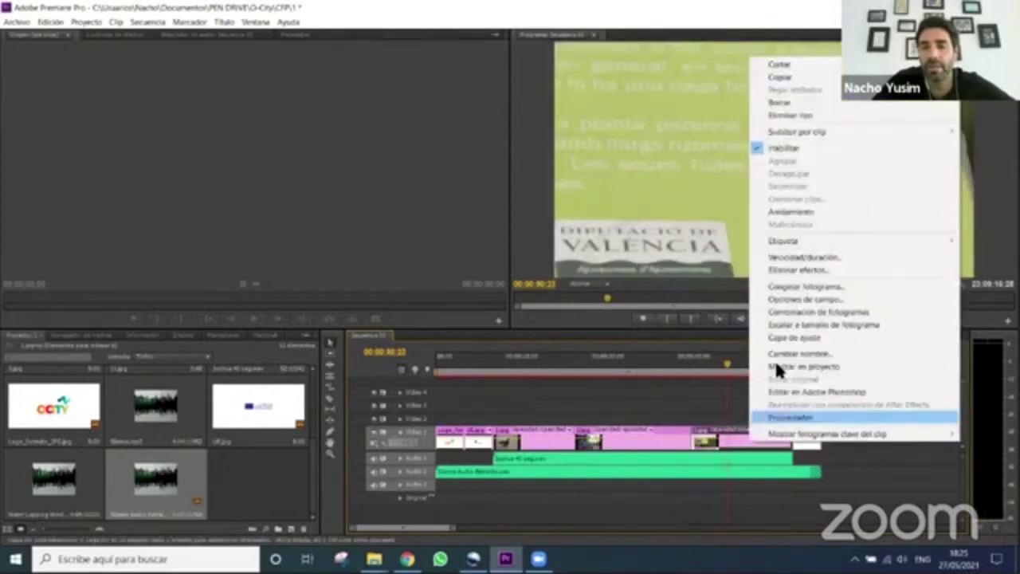
click(786, 331)
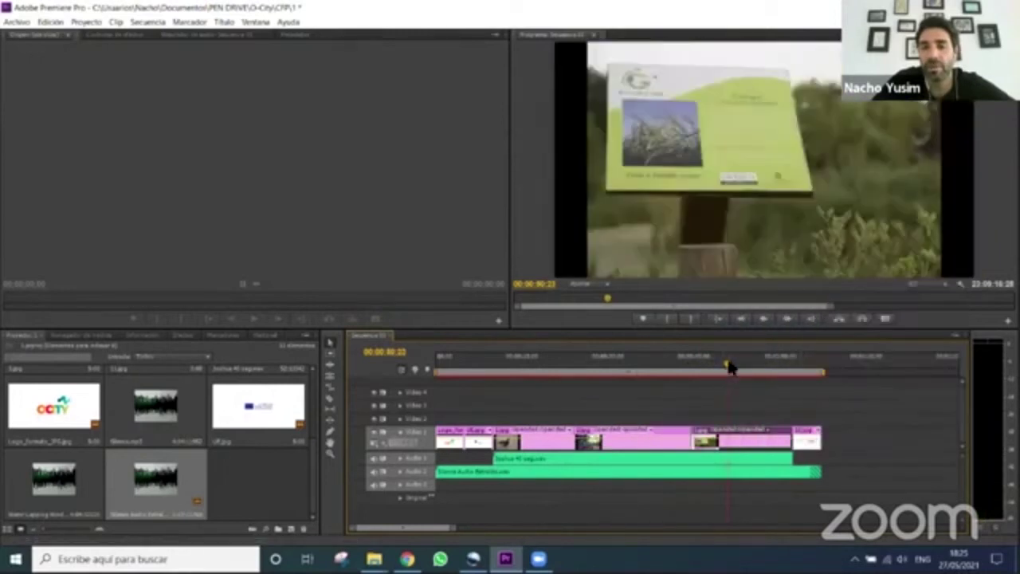
drag(728, 364, 806, 372)
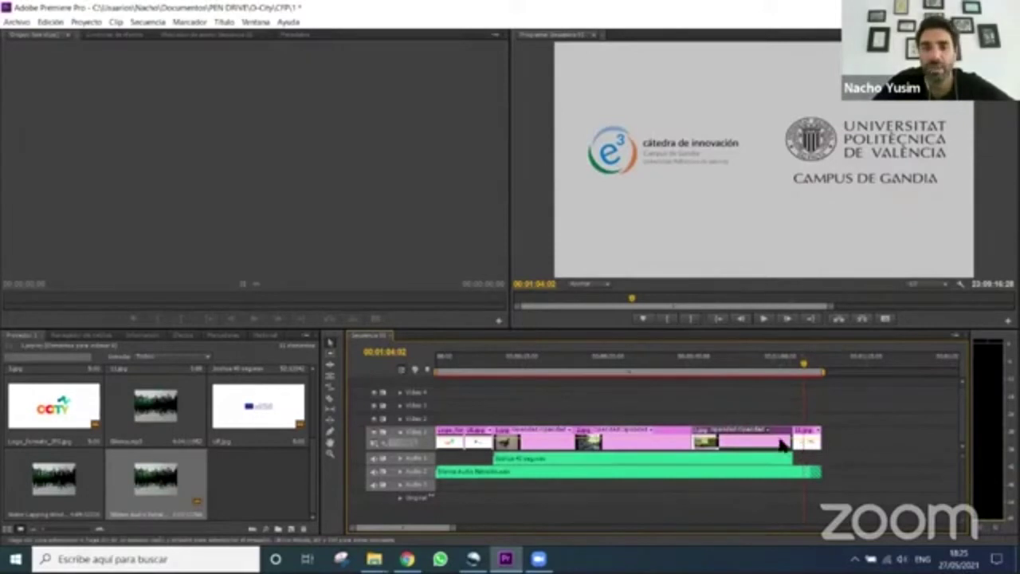
drag(801, 373, 437, 381)
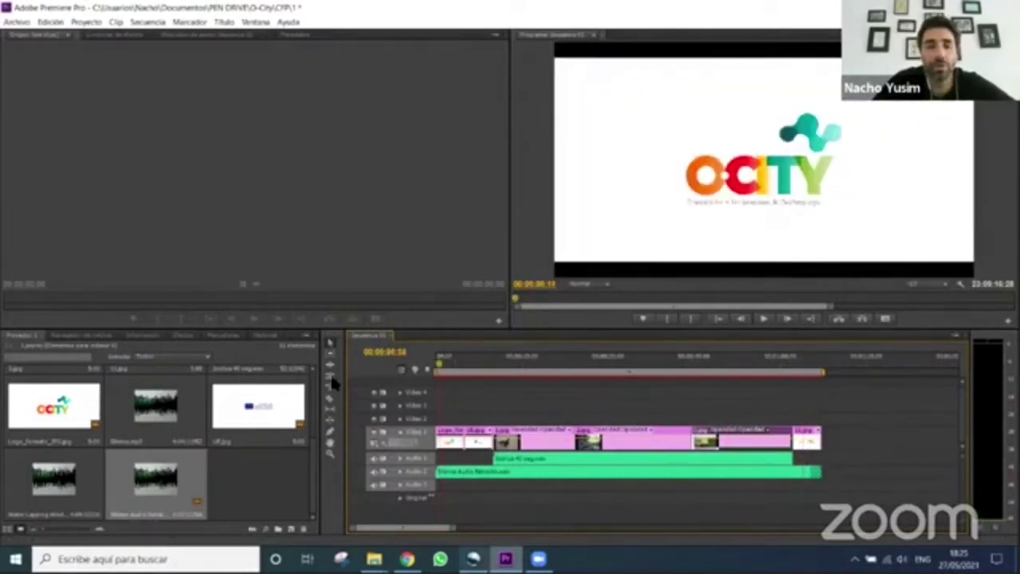
Switch to OpenShot and check images 1 and 3 in the timeline preview
key(alt+Tab)
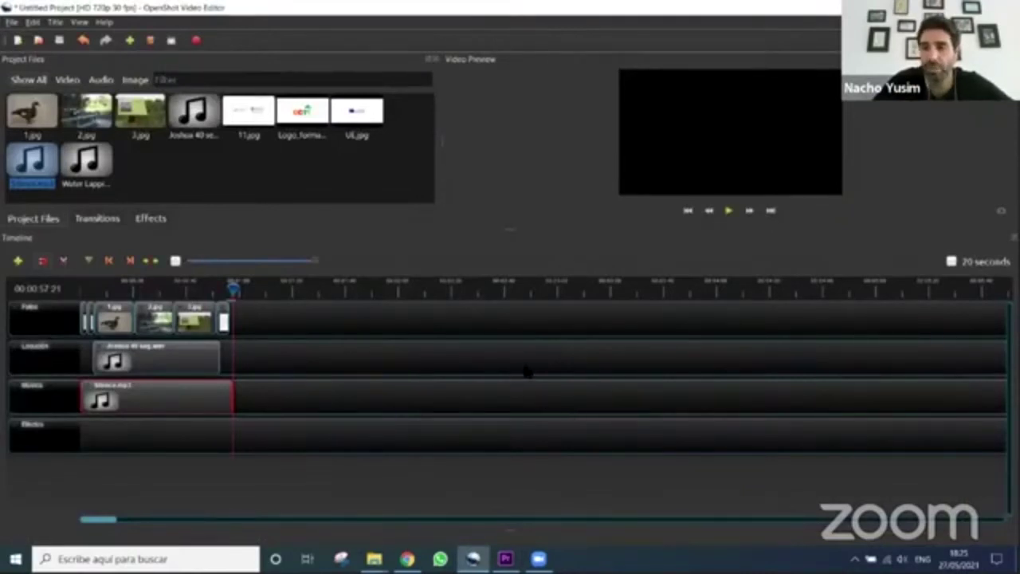
drag(234, 289, 112, 287)
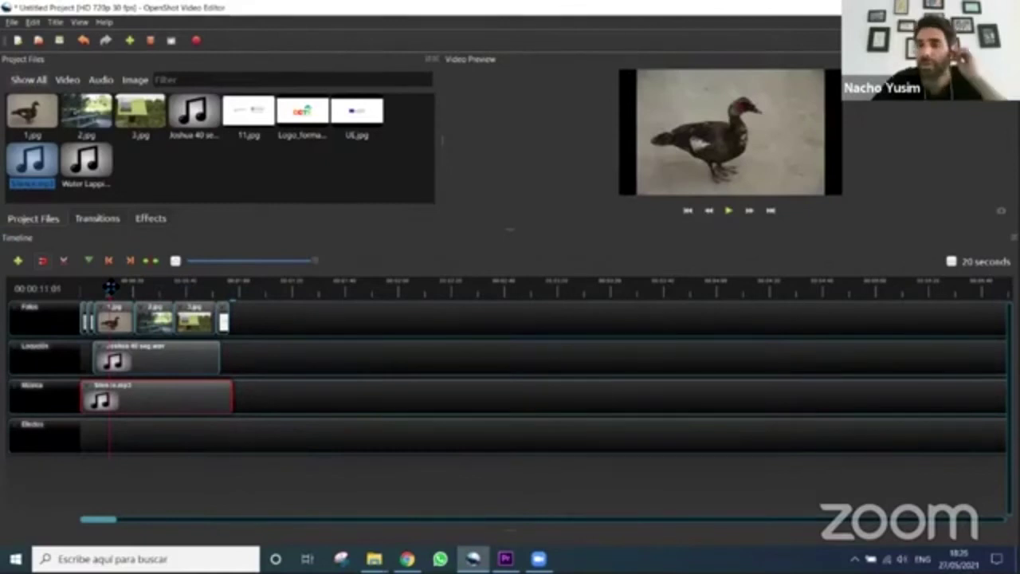
drag(110, 287, 200, 290)
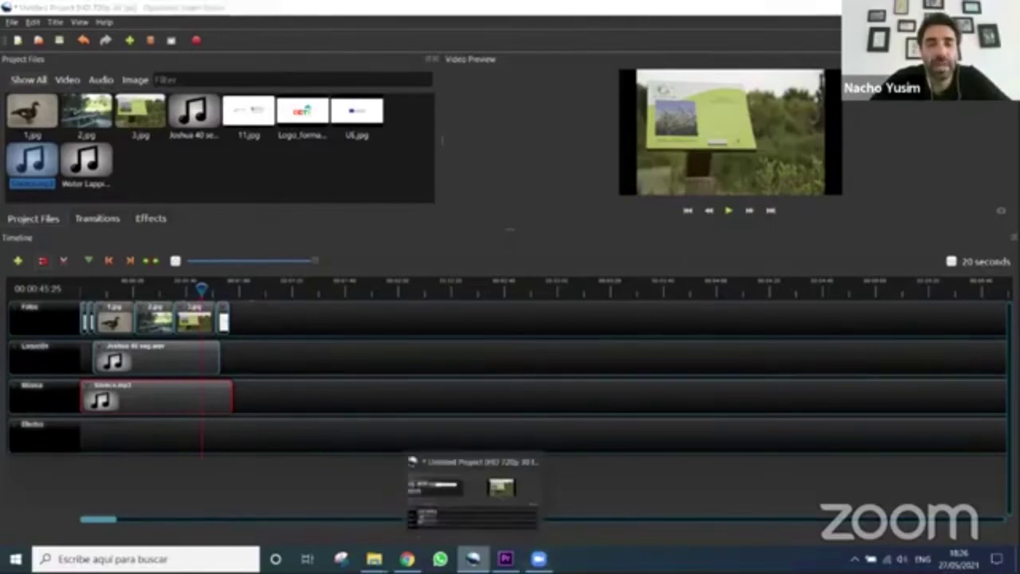
Apply the volume setting Fade In (Entire Clip) to the music clip on the Música track
right_click(167, 395)
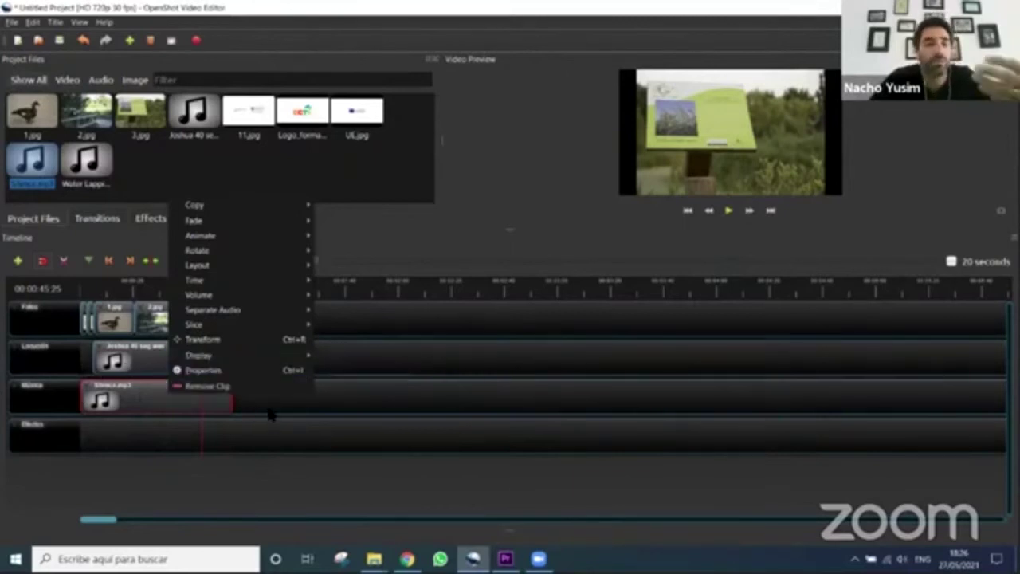
click(412, 271)
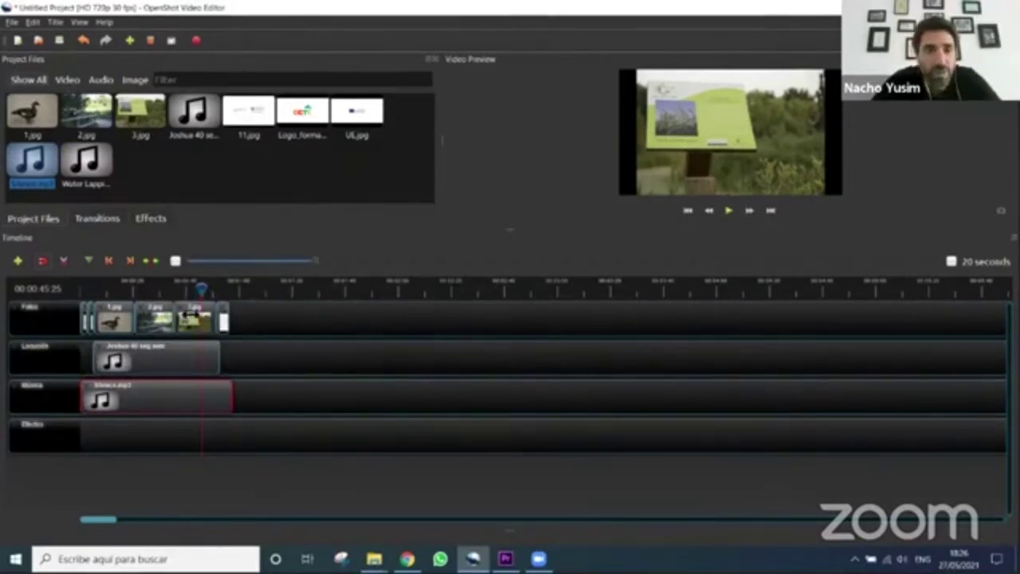
right_click(164, 399)
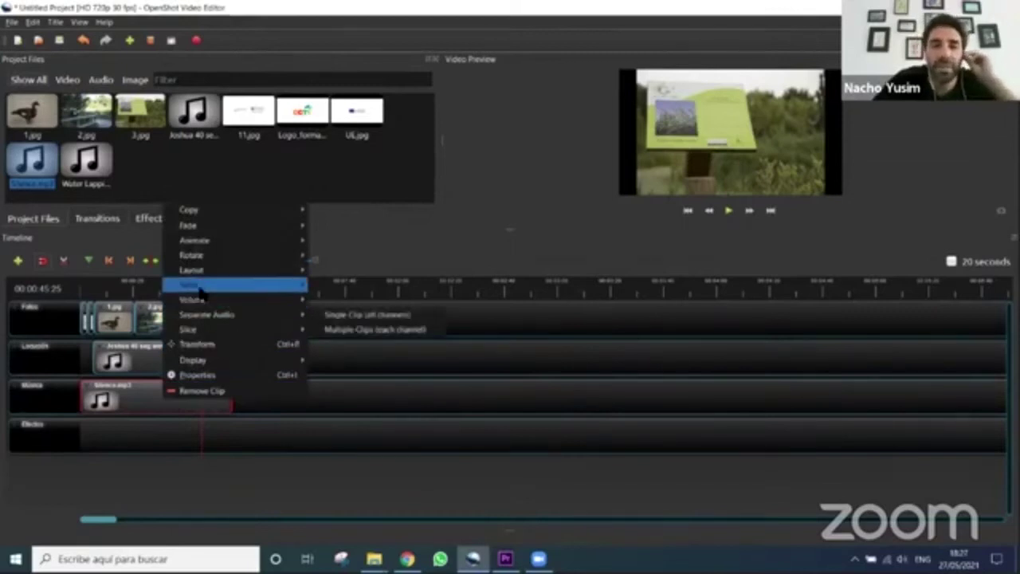
mouse_move(232, 258)
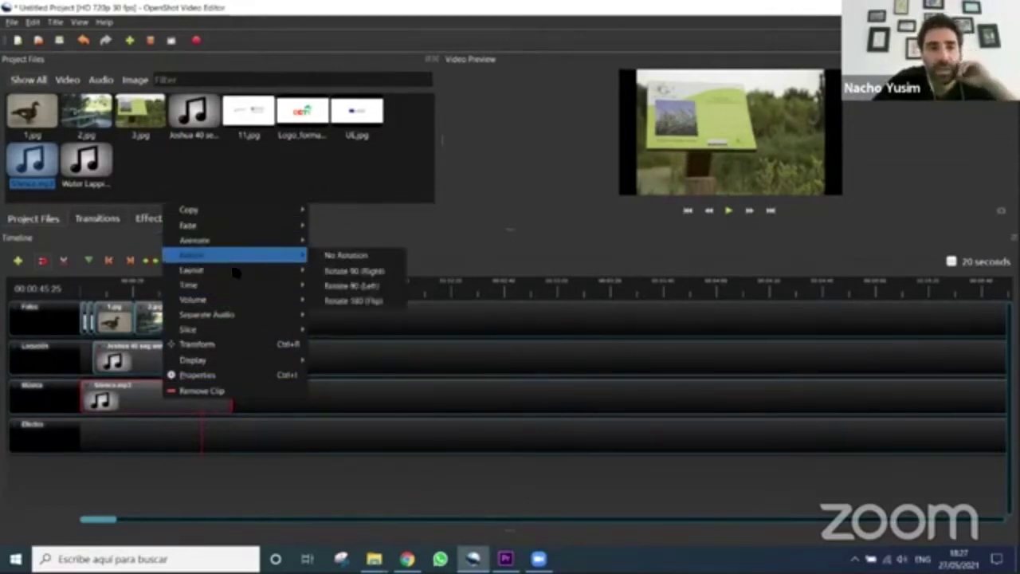
mouse_move(242, 301)
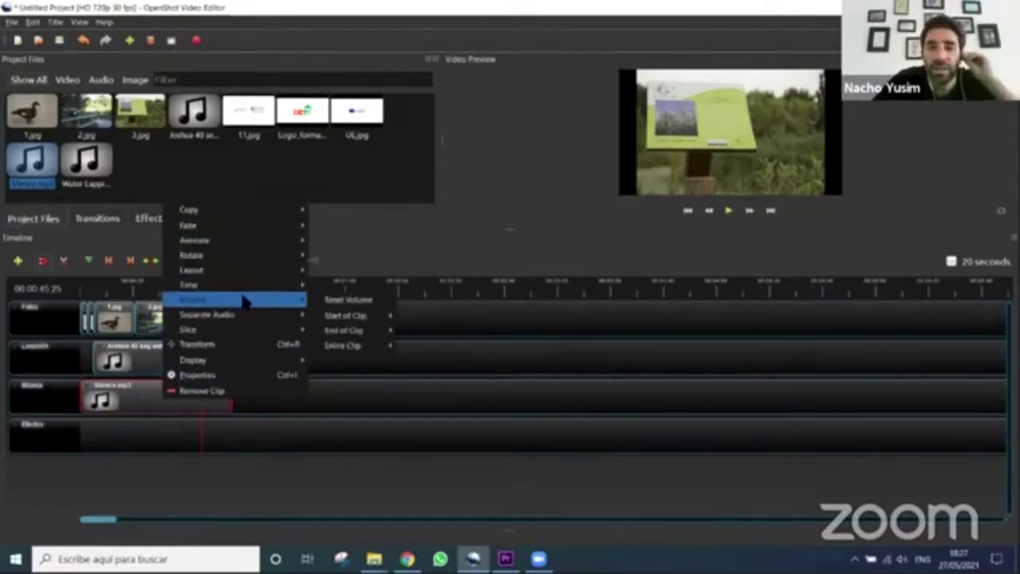
mouse_move(353, 344)
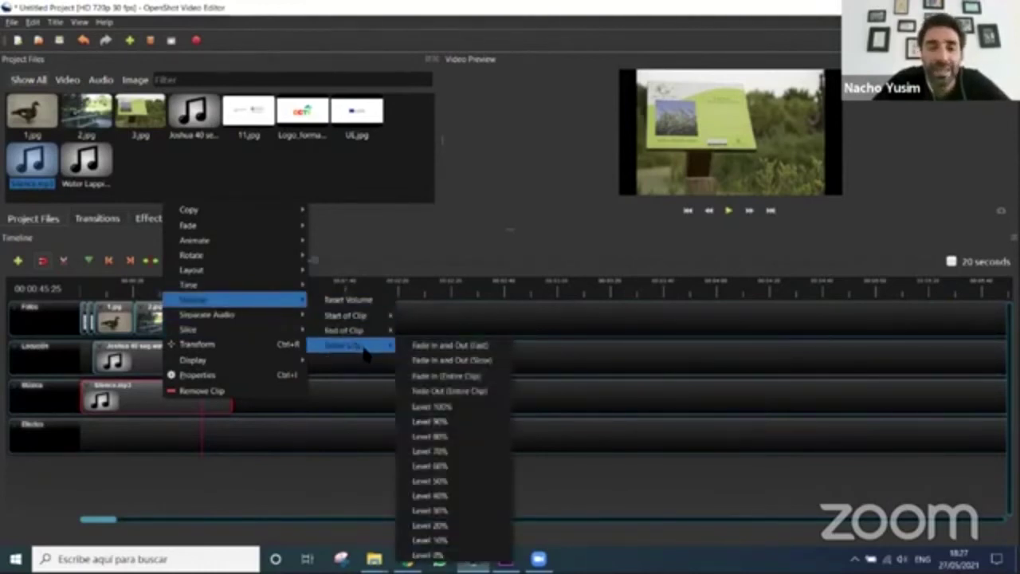
click(452, 378)
Apply a slow volume fade-out to the end of the music clip on the Música track
right_click(192, 399)
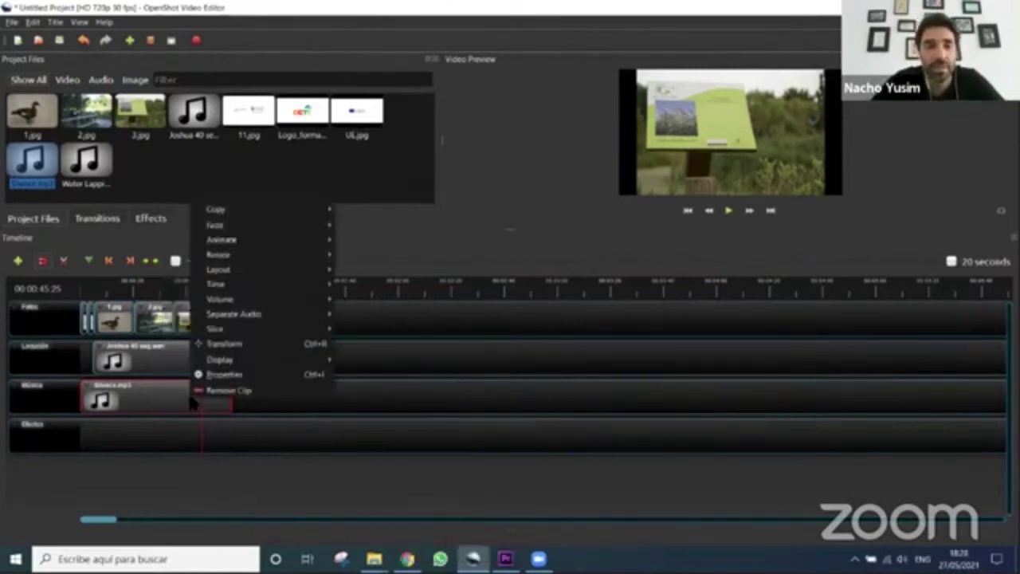
mouse_move(296, 299)
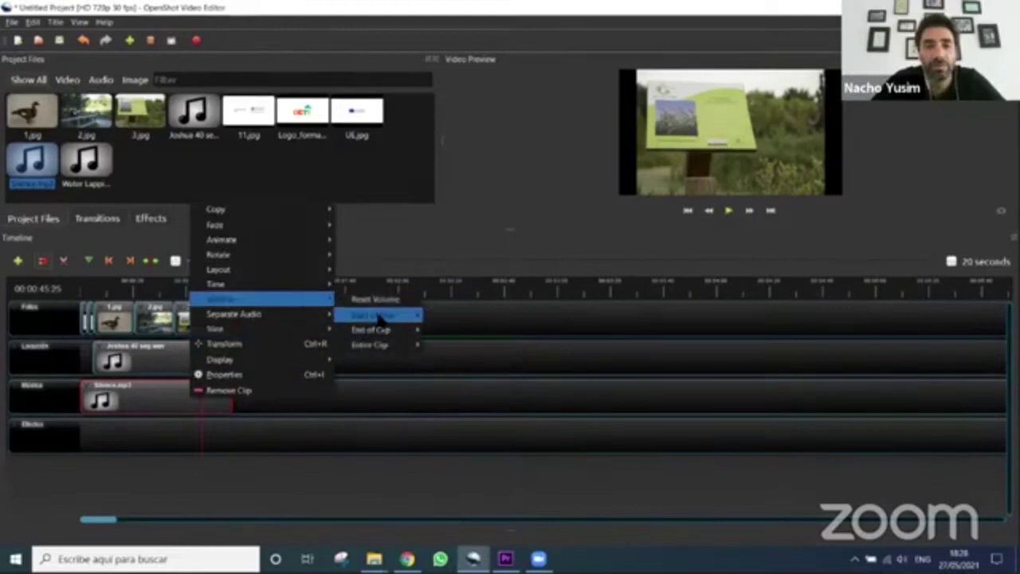
mouse_move(403, 334)
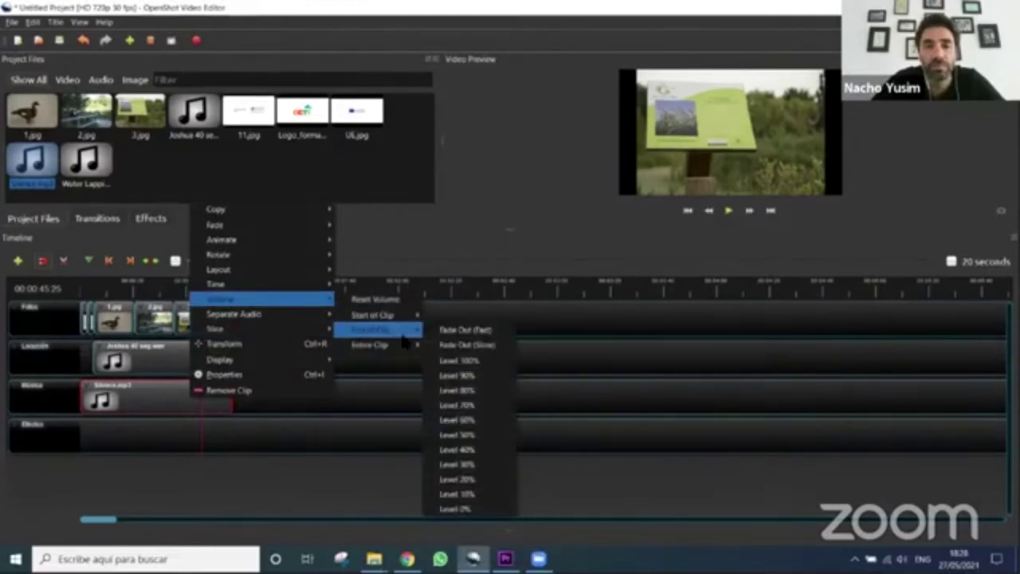
click(452, 345)
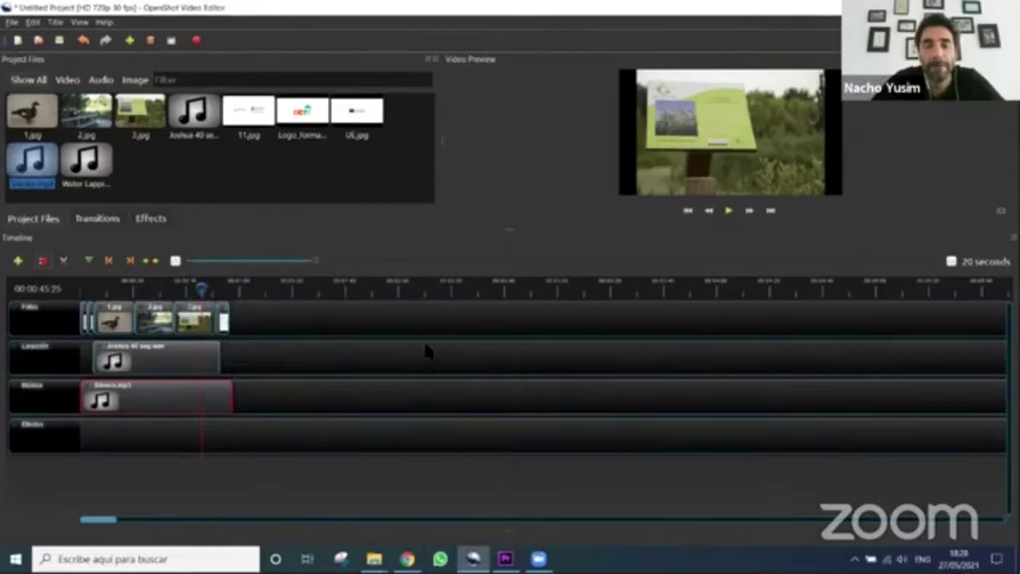
Reapply the whole-clip volume fade-in to the music clip on the Música track
right_click(200, 389)
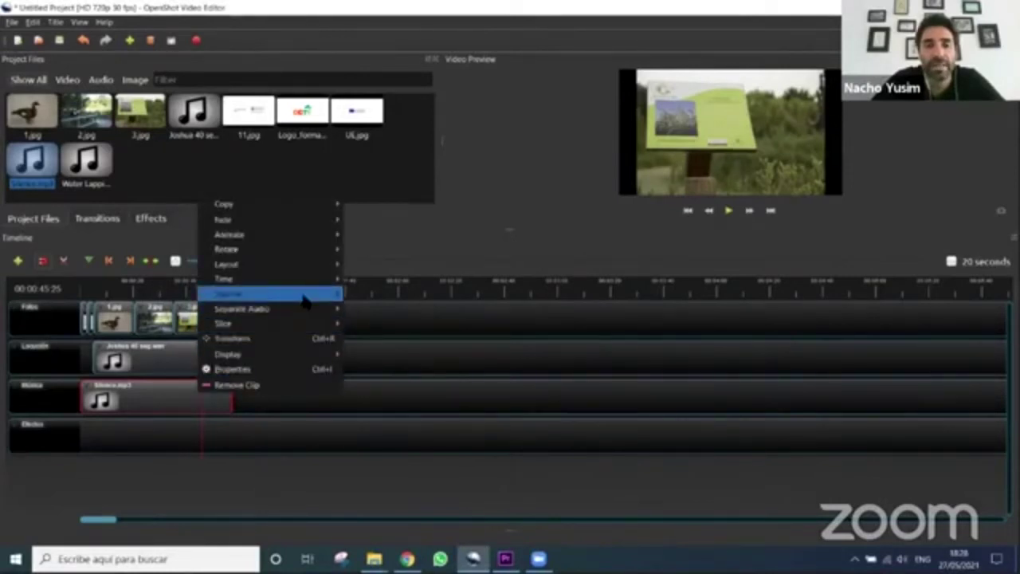
mouse_move(307, 294)
mouse_move(381, 313)
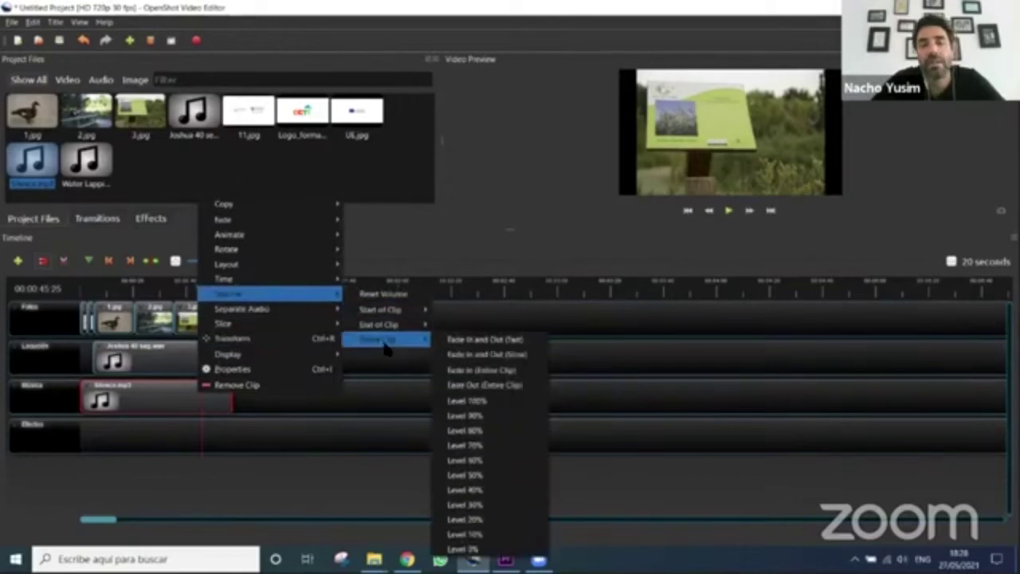
click(477, 373)
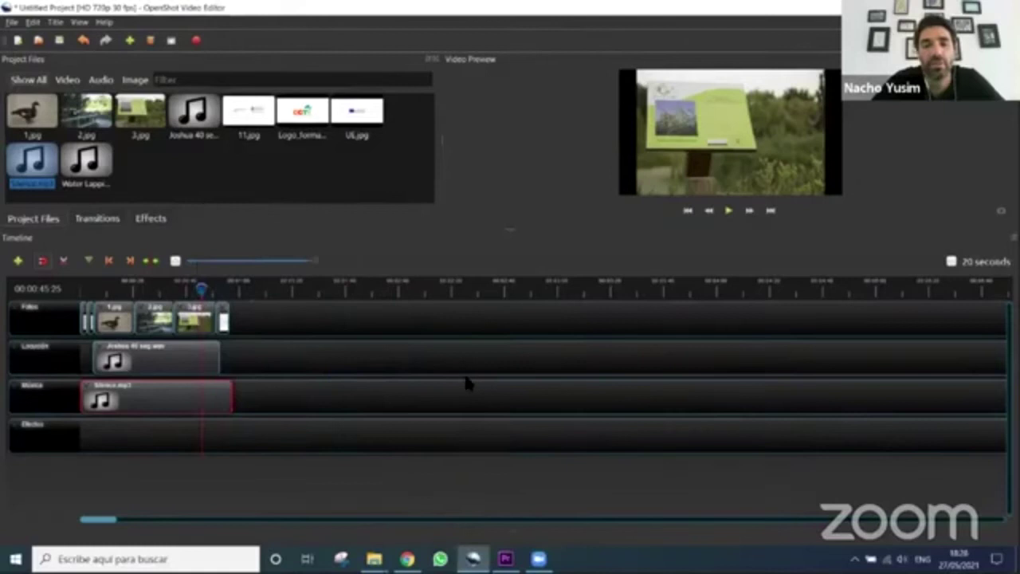
right_click(185, 403)
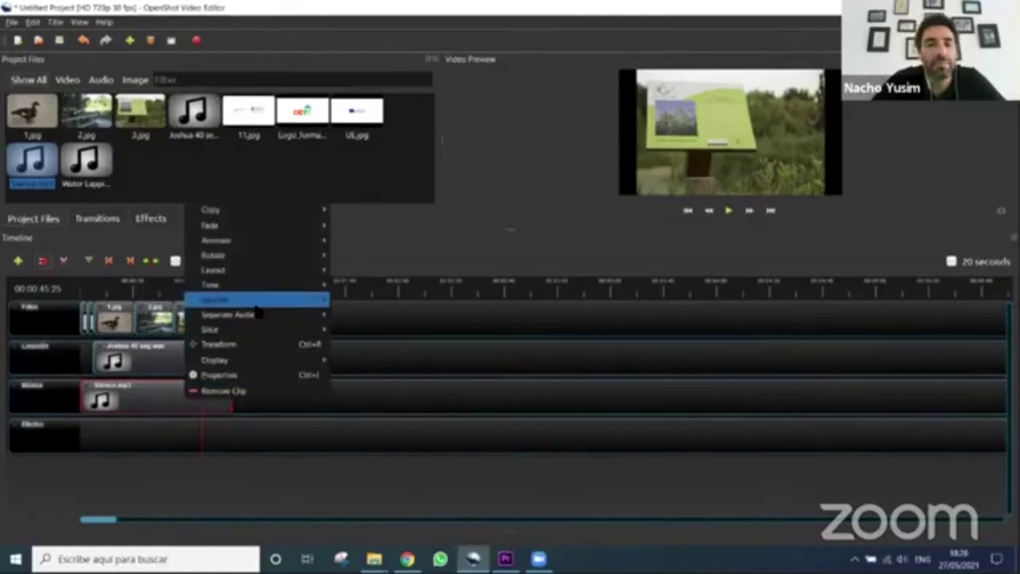
mouse_move(366, 345)
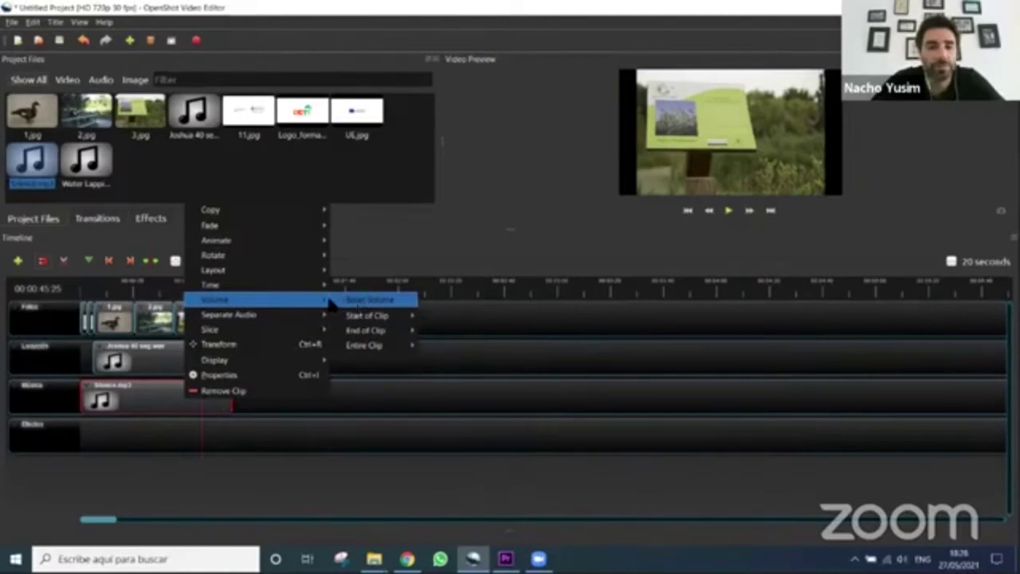
mouse_move(262, 317)
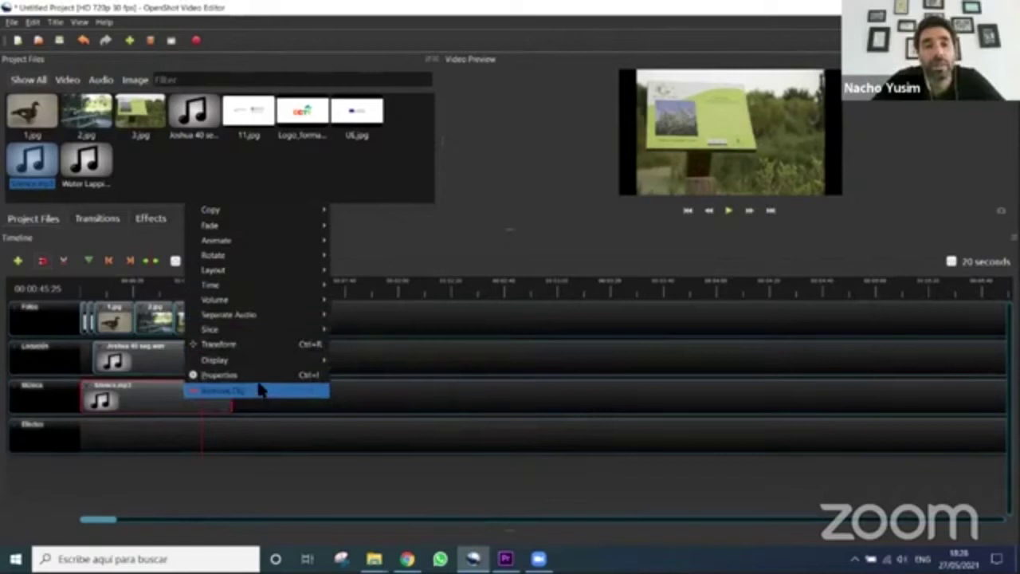
click(358, 246)
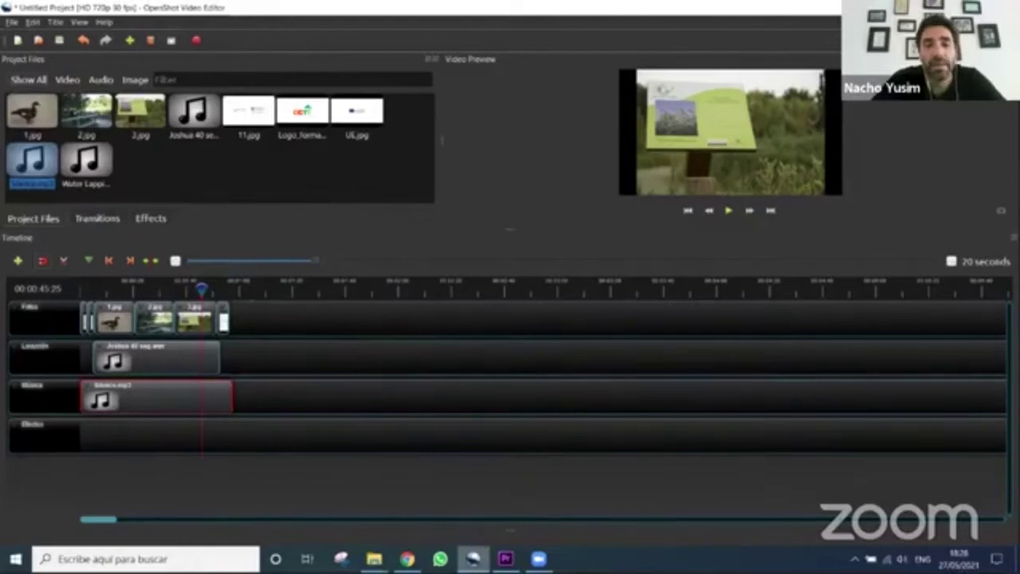
Switch to Premiere Pro and play the sequence from its start into the duck image to hear the narration over the music
mouse_move(505, 559)
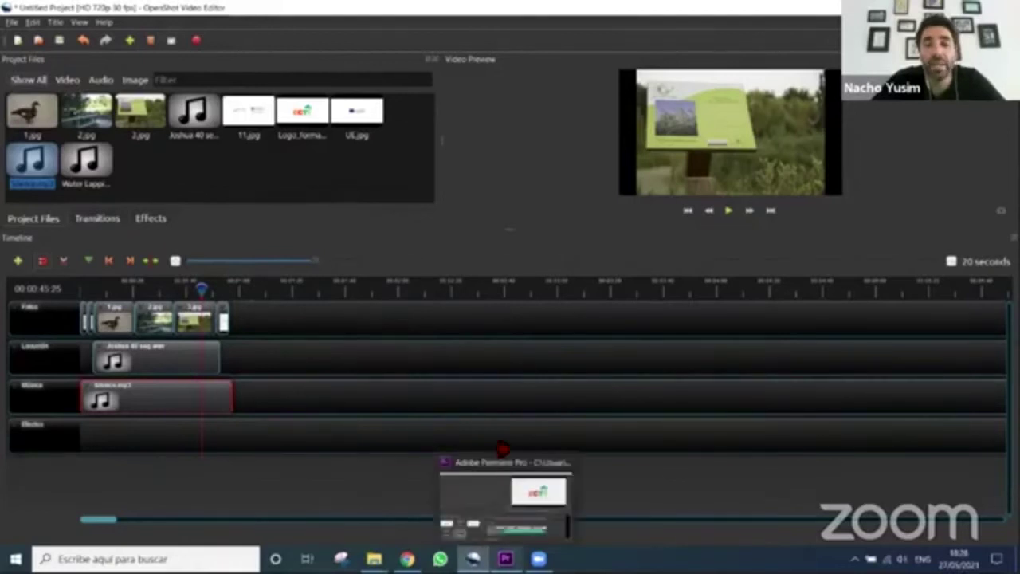
click(502, 478)
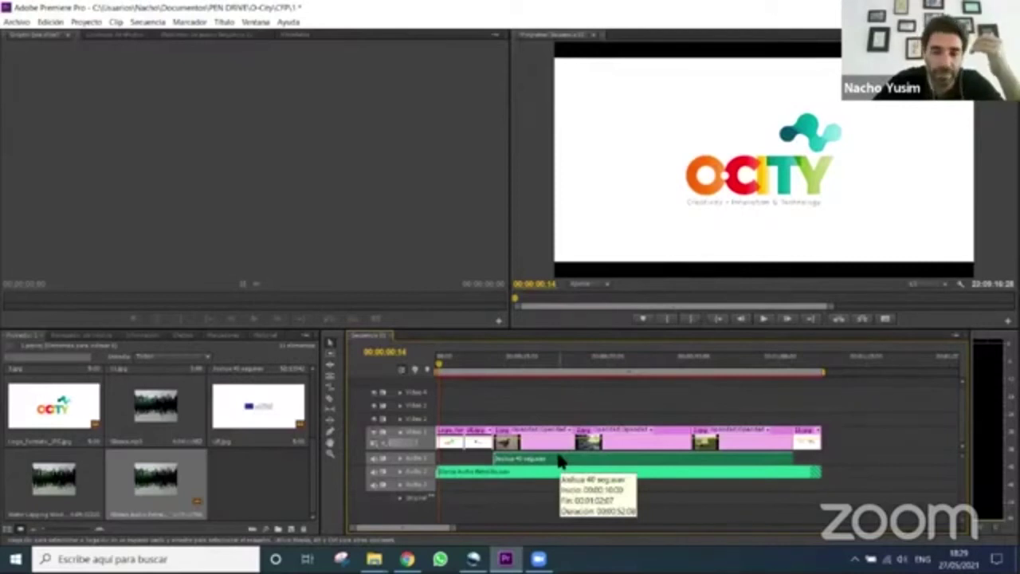
click(765, 320)
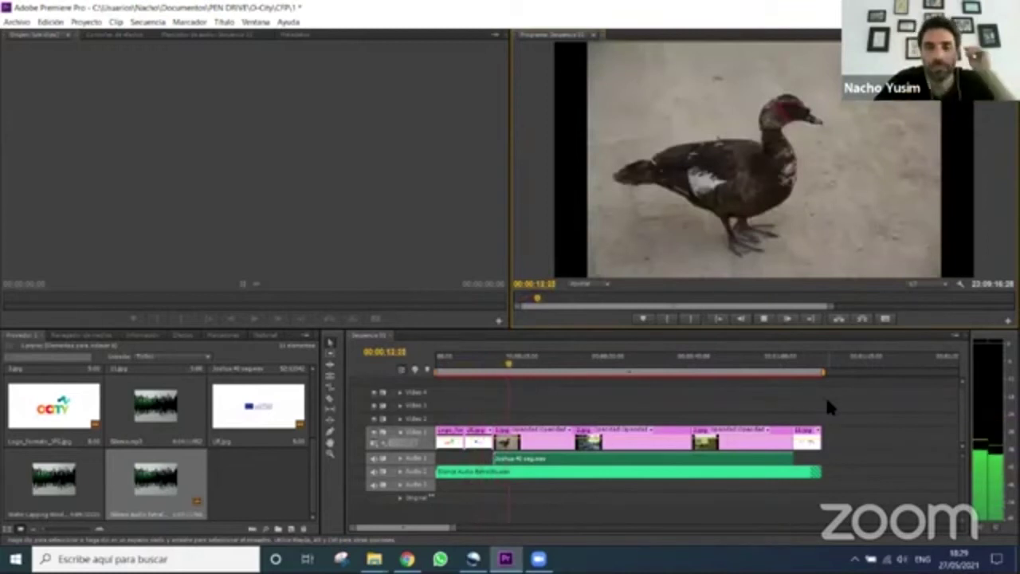
click(763, 319)
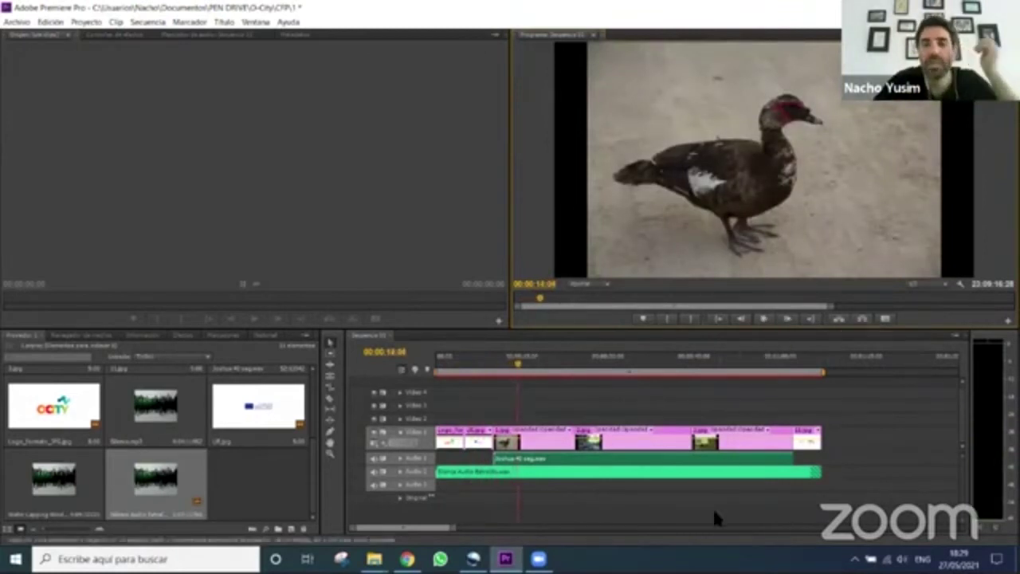
Open the narration clip on Audio 1 in Adobe Audition and delete two short sections of audio before the speech
right_click(670, 465)
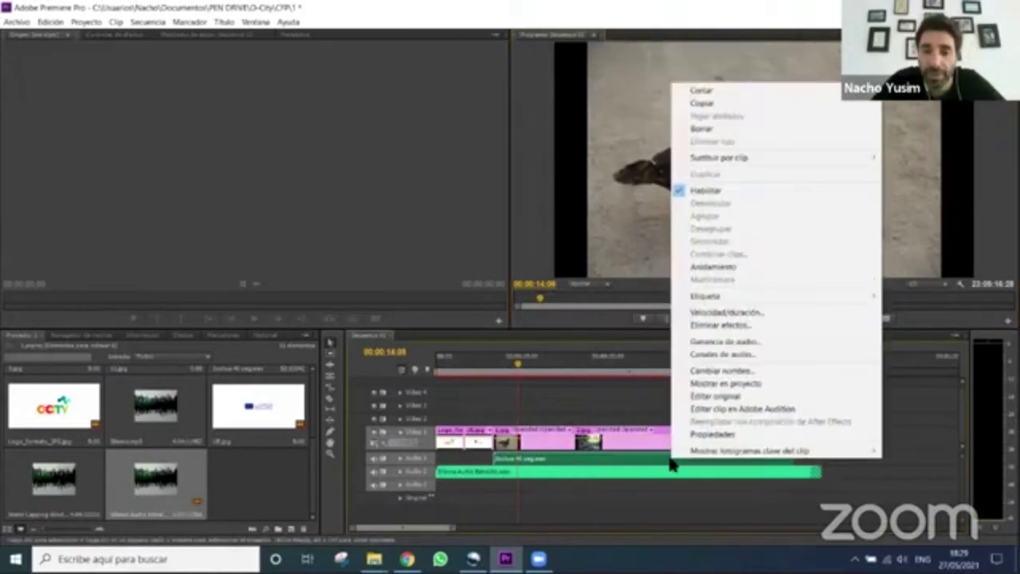
click(751, 409)
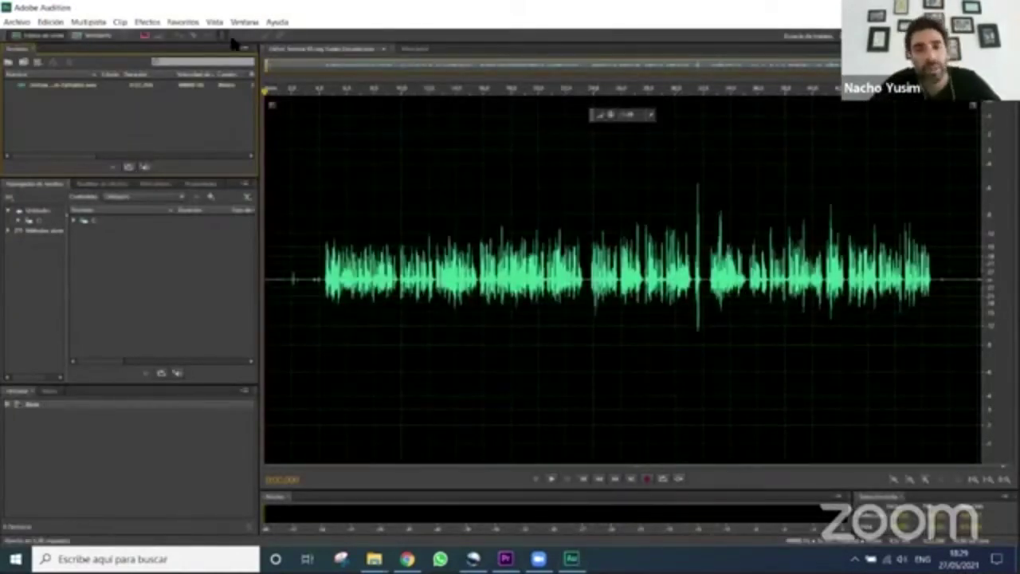
drag(292, 263, 312, 279)
key(Delete)
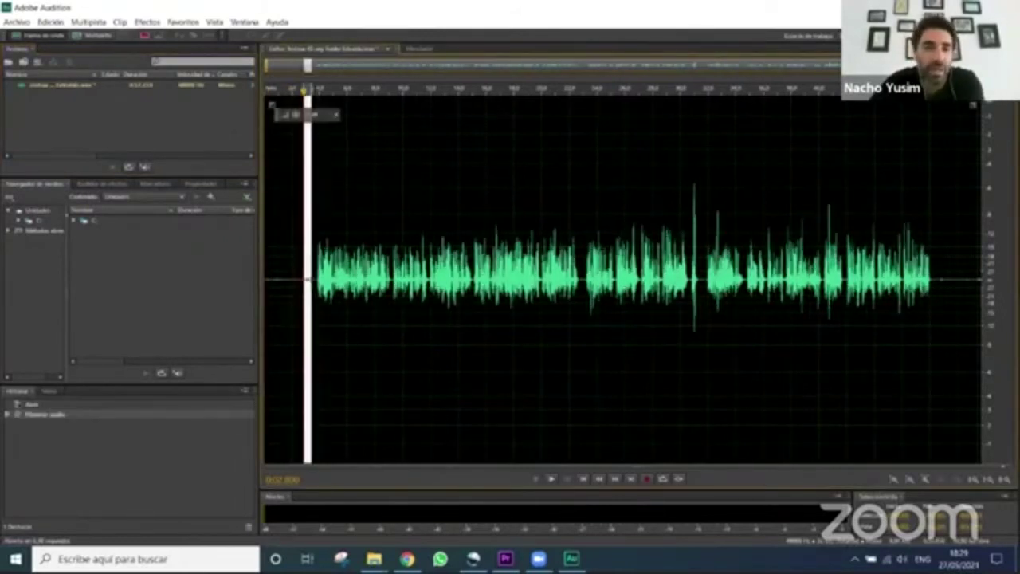
key(Delete)
Select the narration waveform from 2 seconds through the end of the speech and try the automatic cleanup favorite (Limpieza automática) on it
click(183, 22)
click(182, 21)
drag(292, 279, 934, 279)
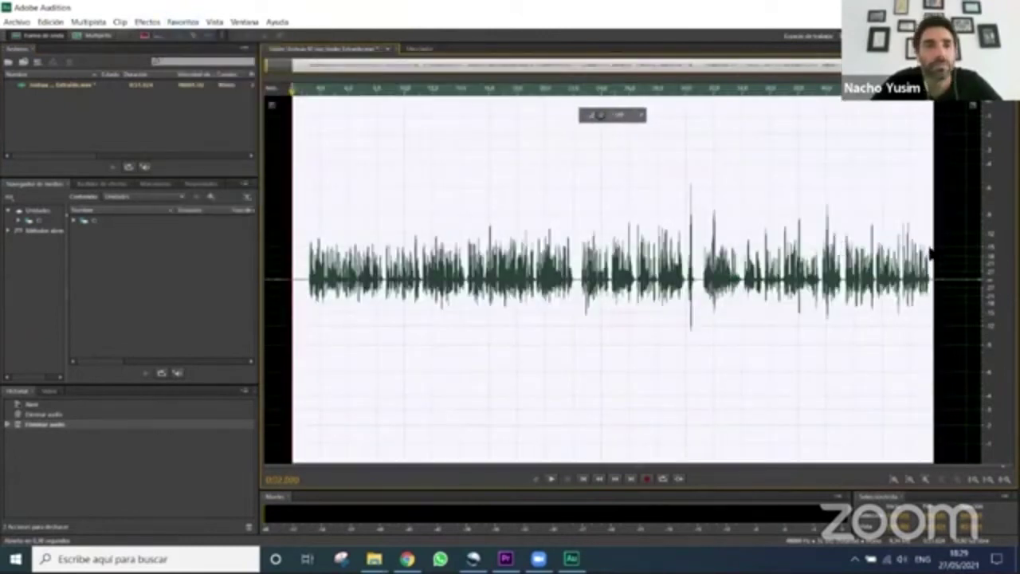
click(182, 22)
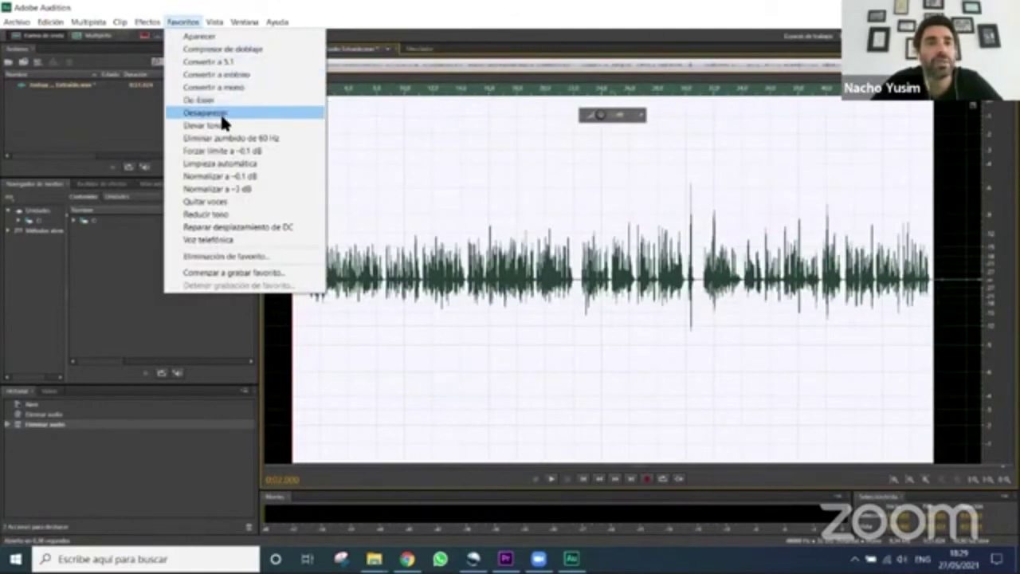
click(221, 164)
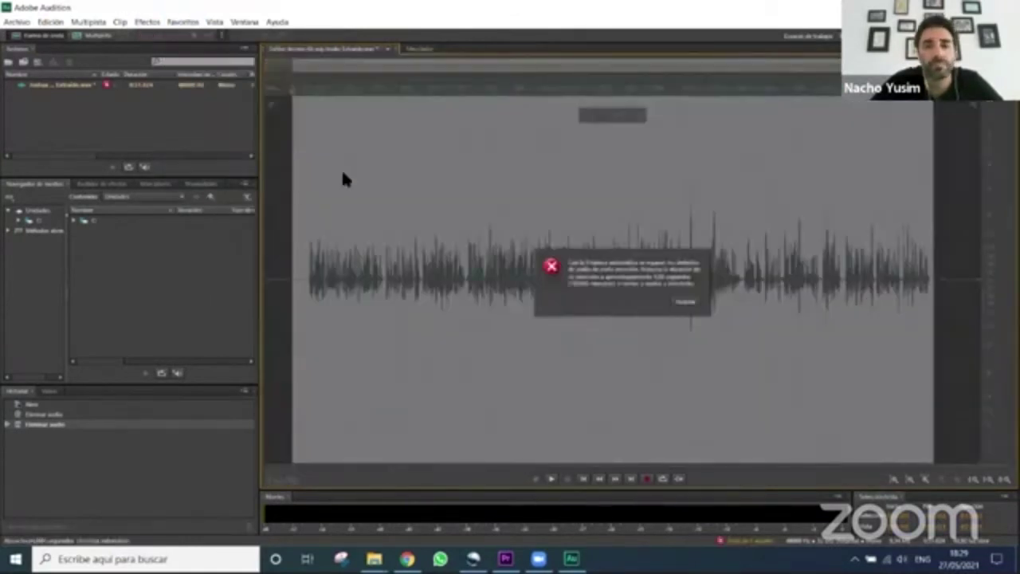
click(685, 304)
Apply the De-Esser favorite to the selected narration and delete the remaining audio around the start and end of the speech
click(183, 21)
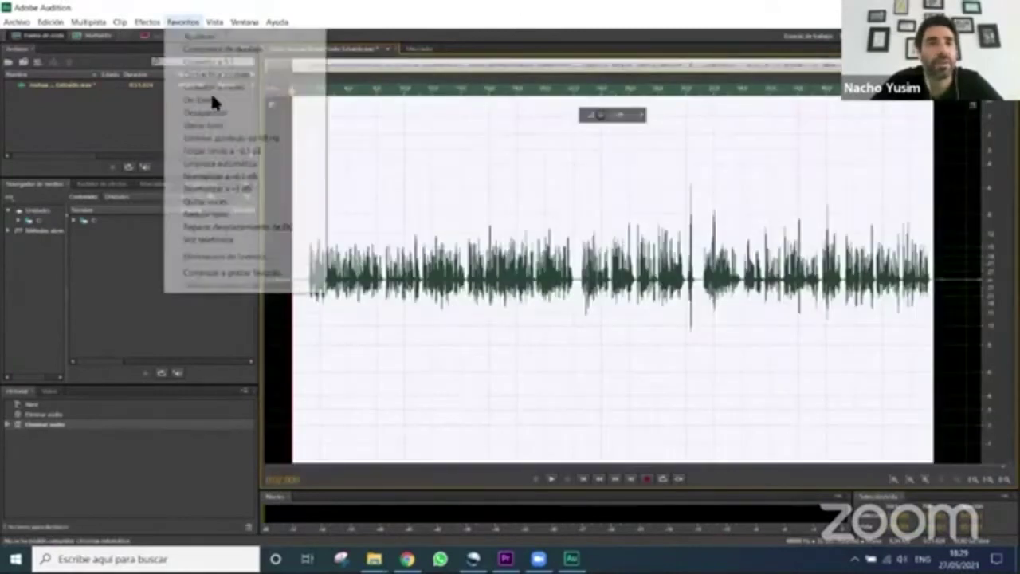
click(215, 100)
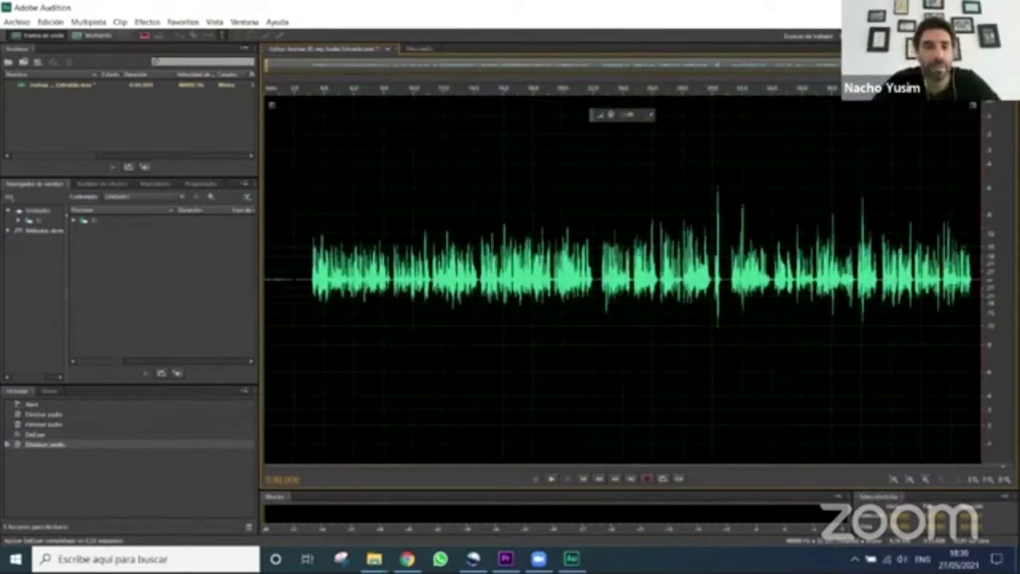
drag(267, 277, 314, 277)
key(Delete)
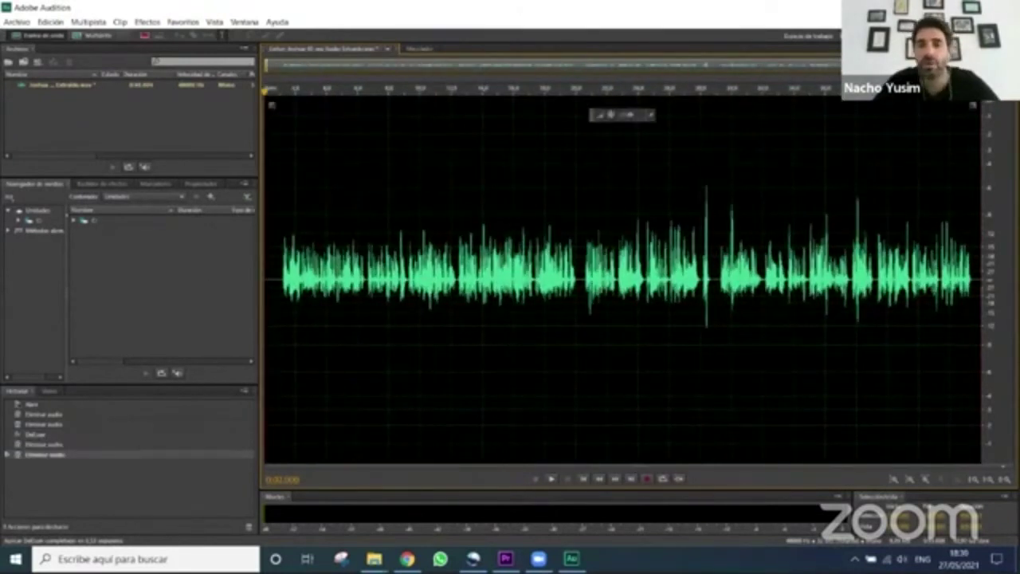
Close the edited narration file with its changes saved and play the updated sequence in Premiere Pro over the duck image
key(ctrl+w)
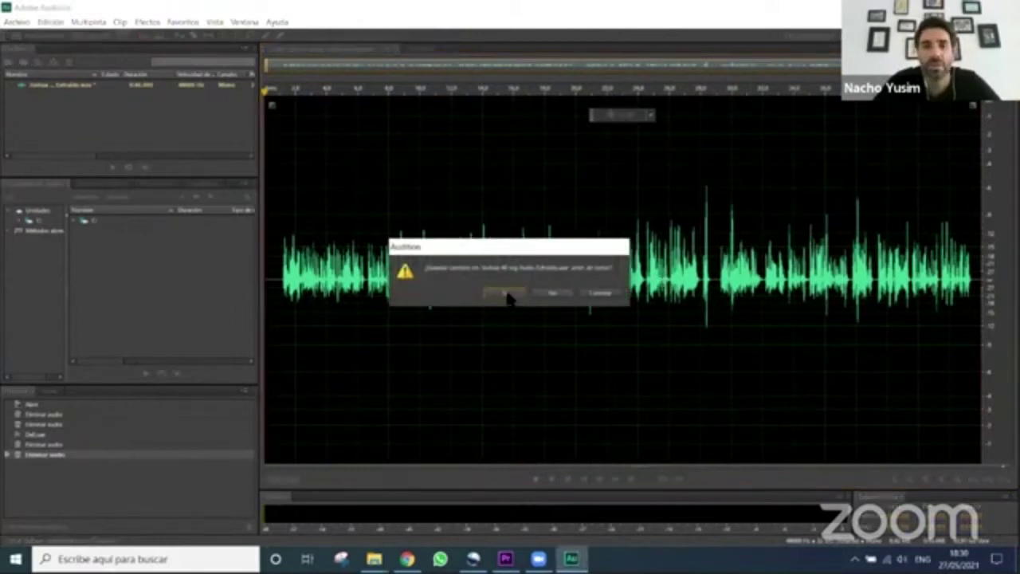
click(507, 294)
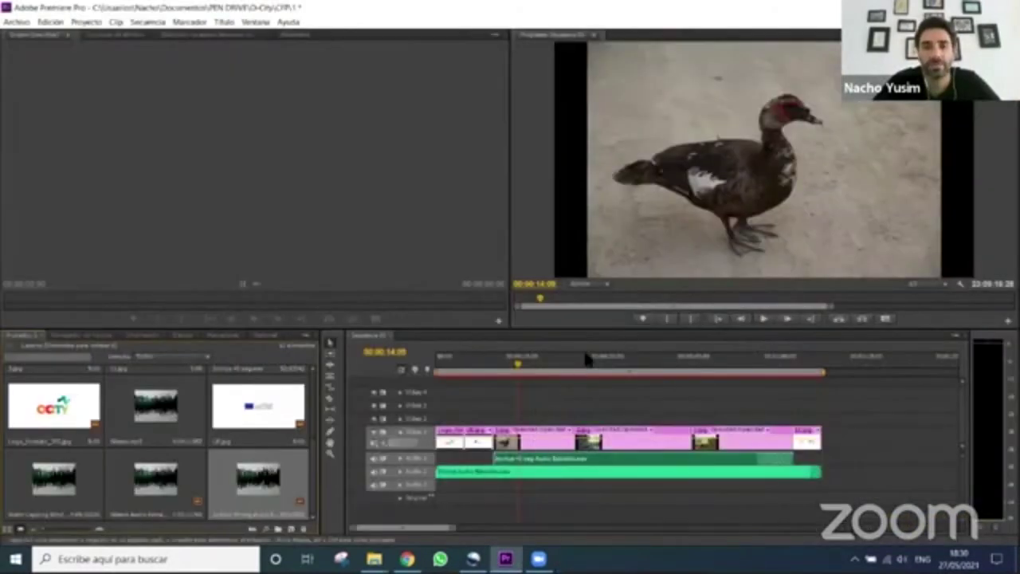
click(766, 327)
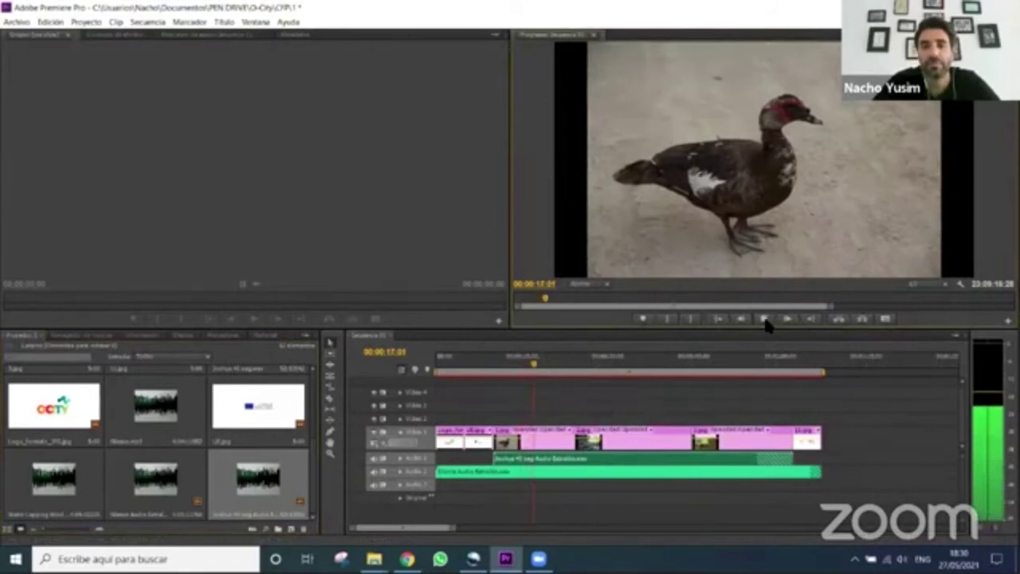
click(764, 319)
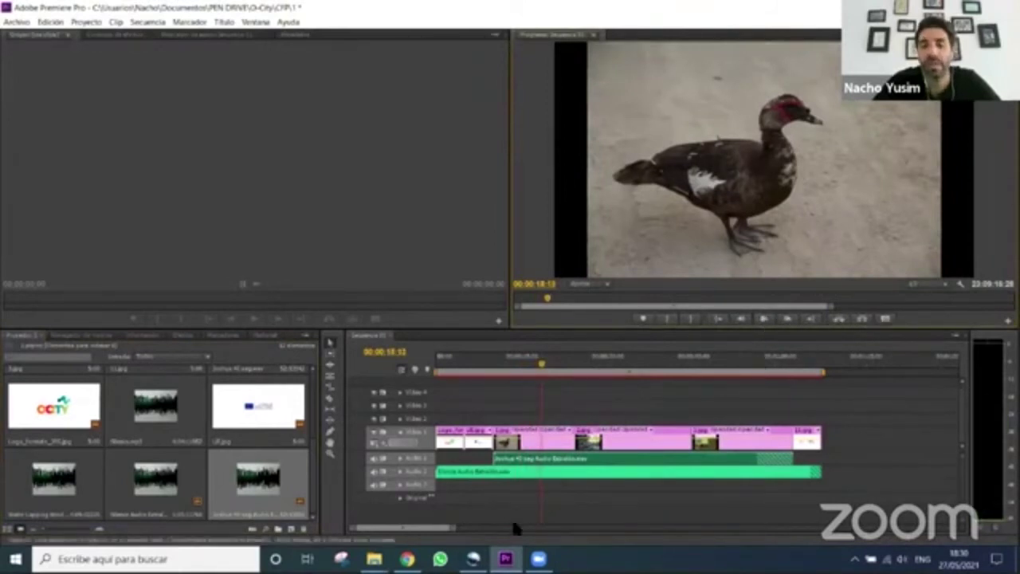
Switch back to the OpenShot project
key(alt+Tab)
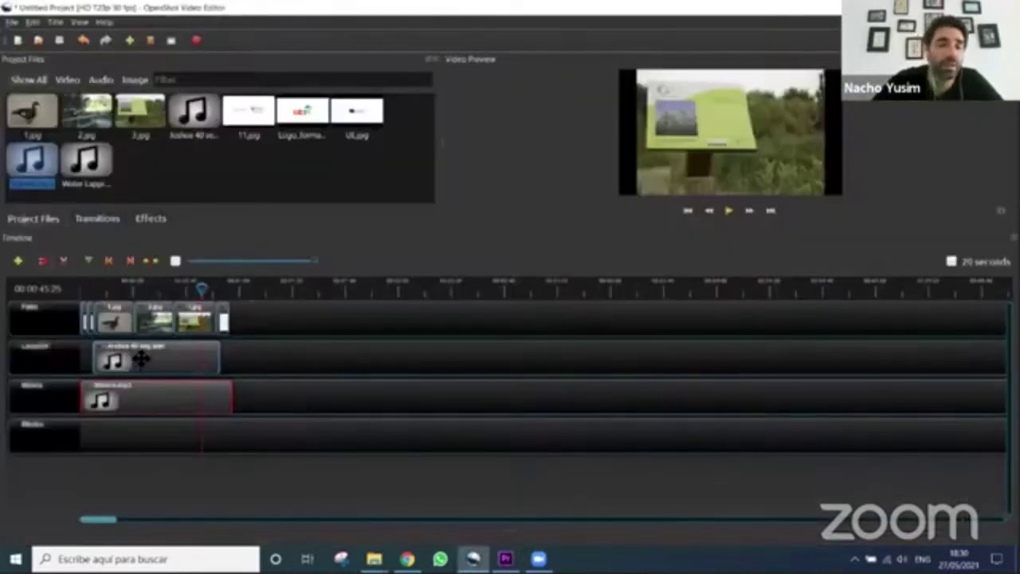
Examine the editing options available for the narration clip on the Locución track
click(151, 359)
right_click(151, 360)
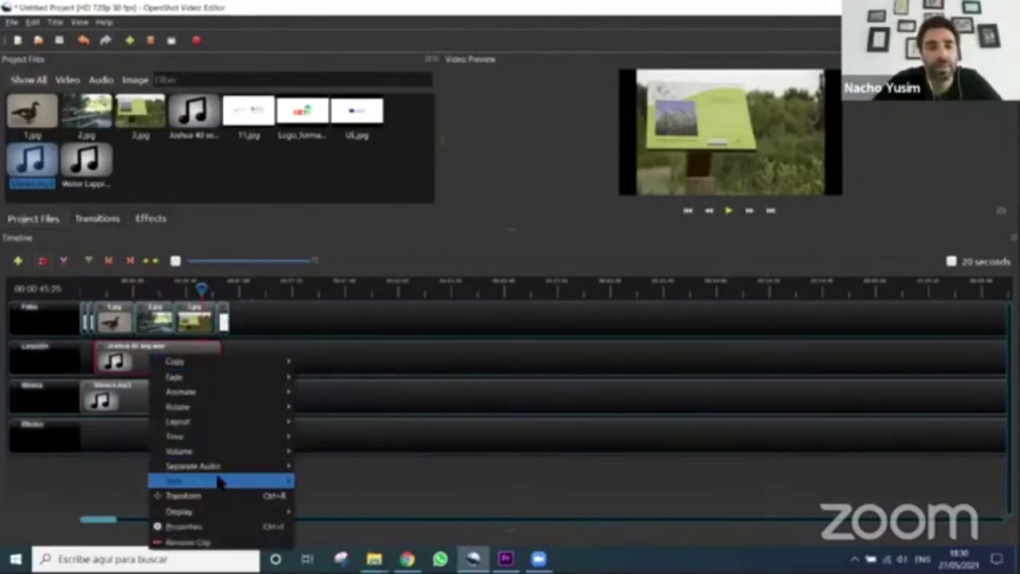
mouse_move(211, 432)
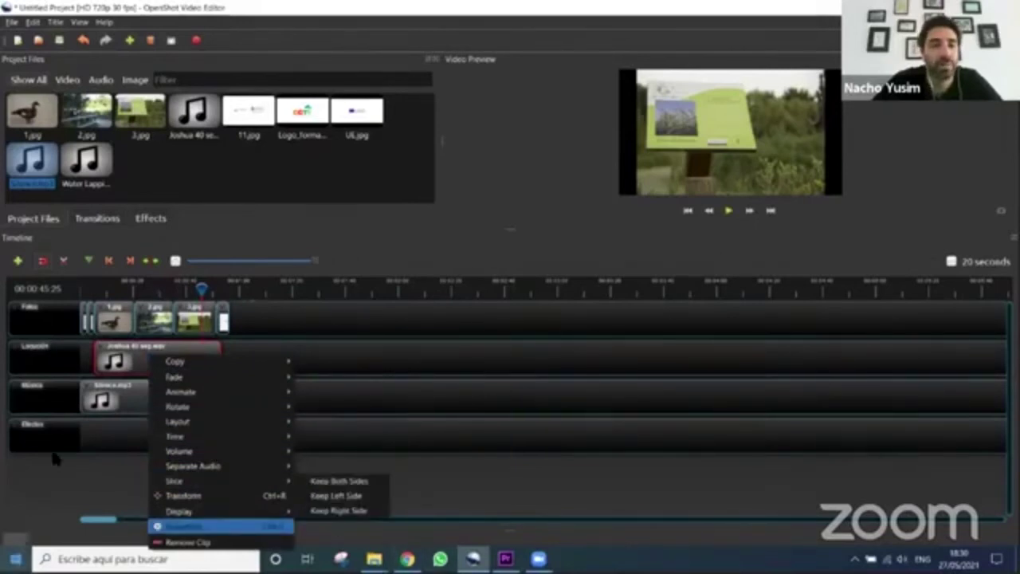
Switch to Audacity and import the last-listed Joshua 40 seg audio file from the Joshua Español folder
key(super)
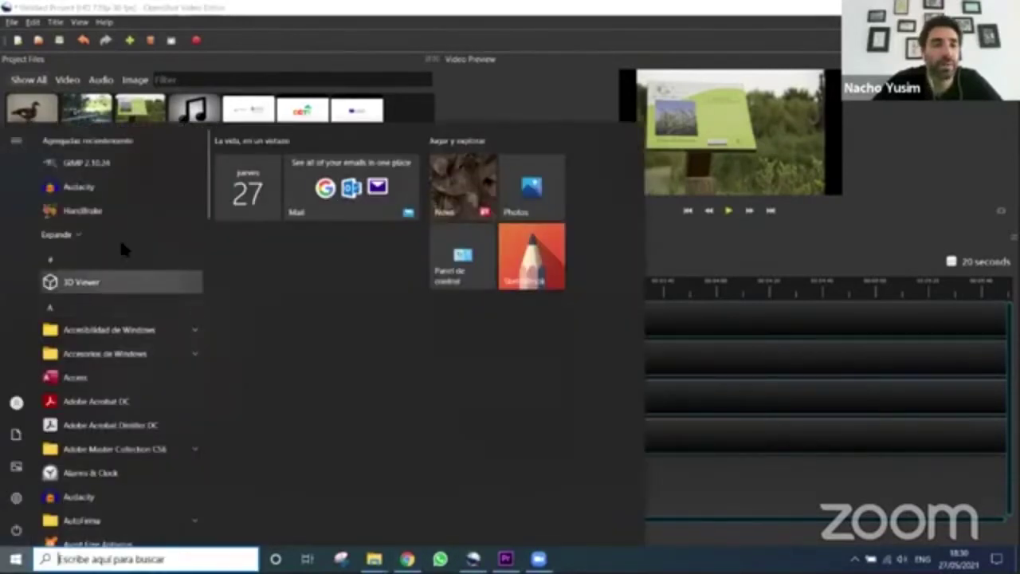
click(104, 188)
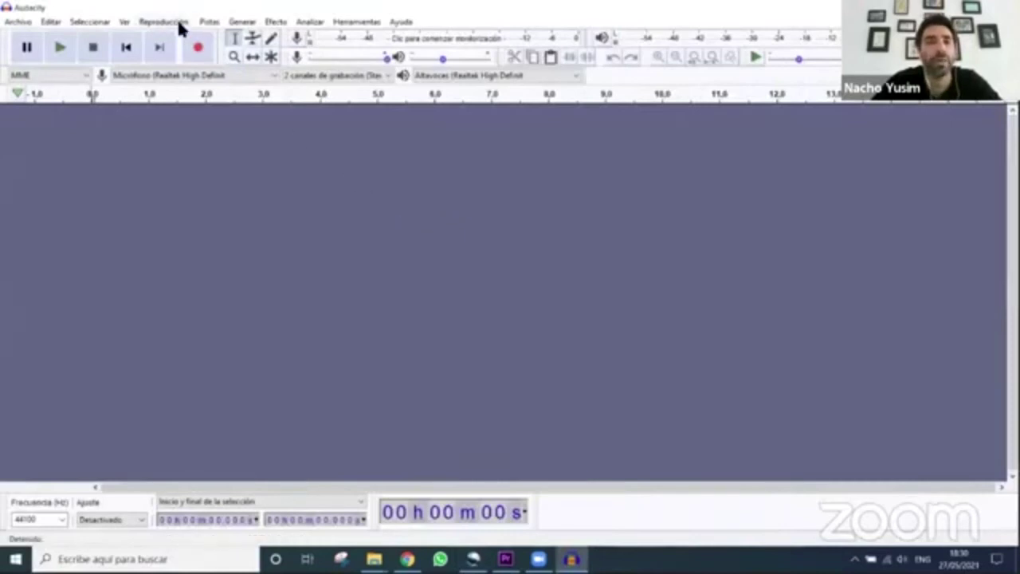
click(13, 22)
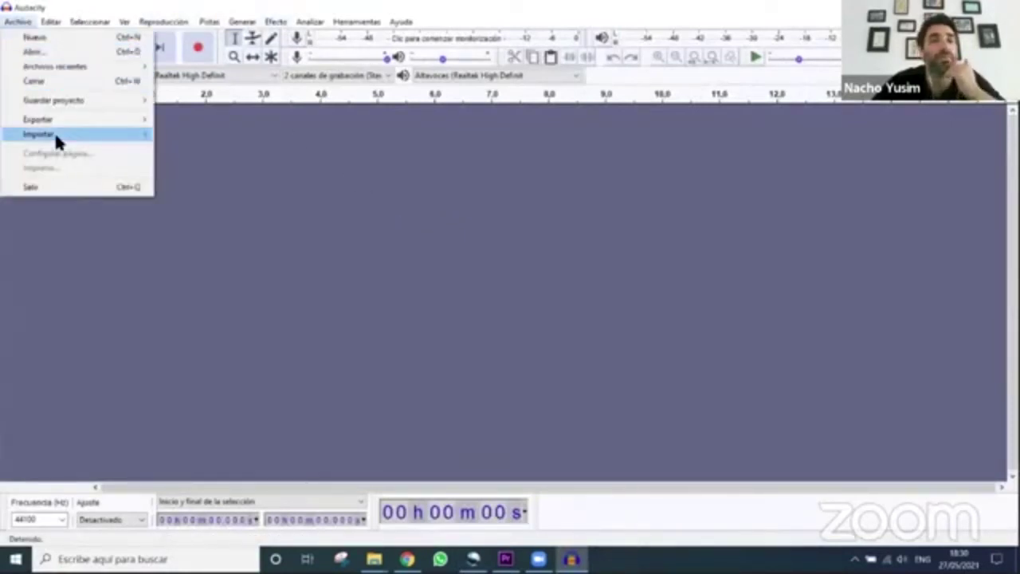
mouse_move(54, 133)
click(216, 136)
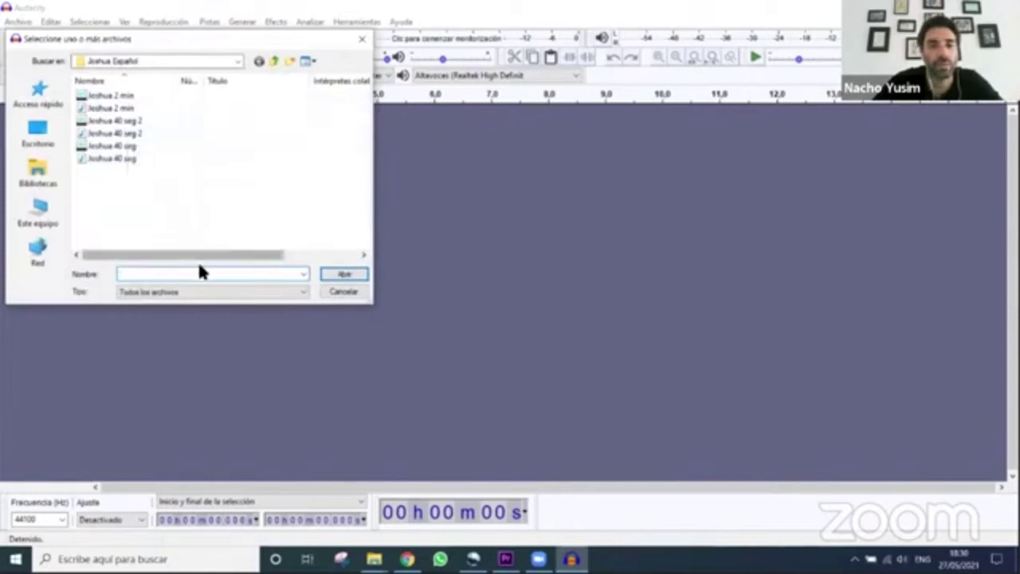
click(131, 159)
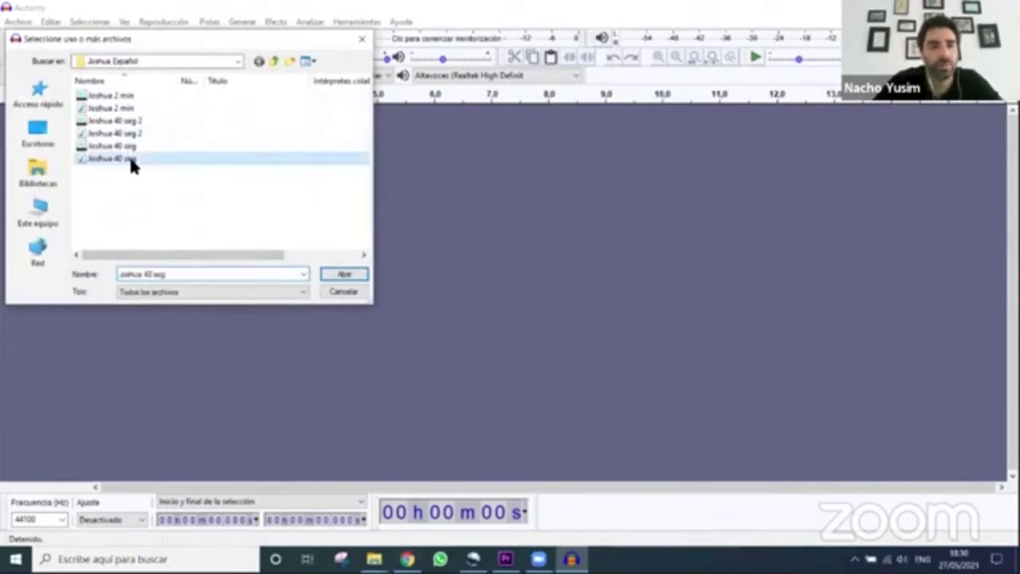
double_click(130, 159)
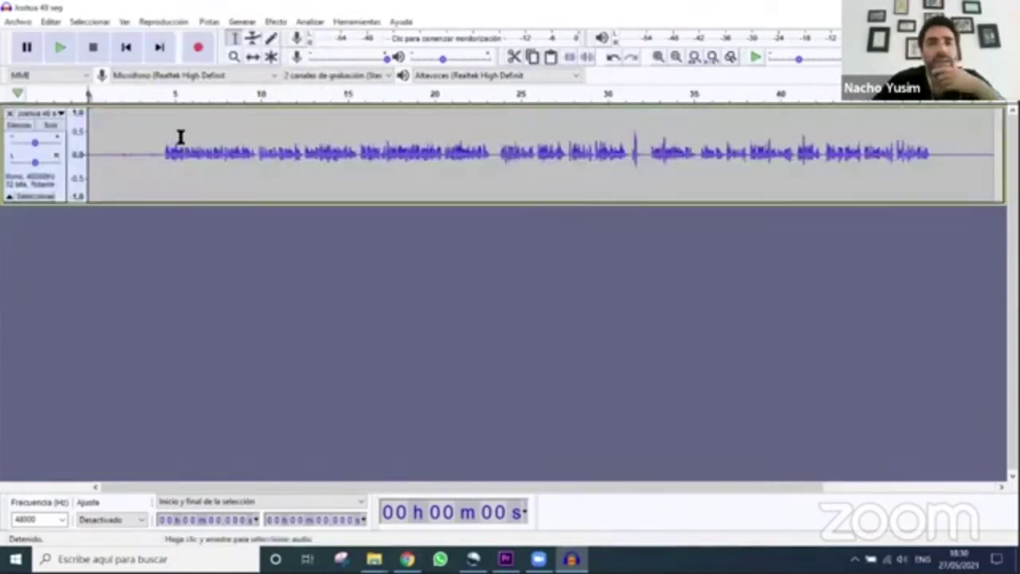
Delete short stretches of silence before the speech and one from the silence after it
click(123, 147)
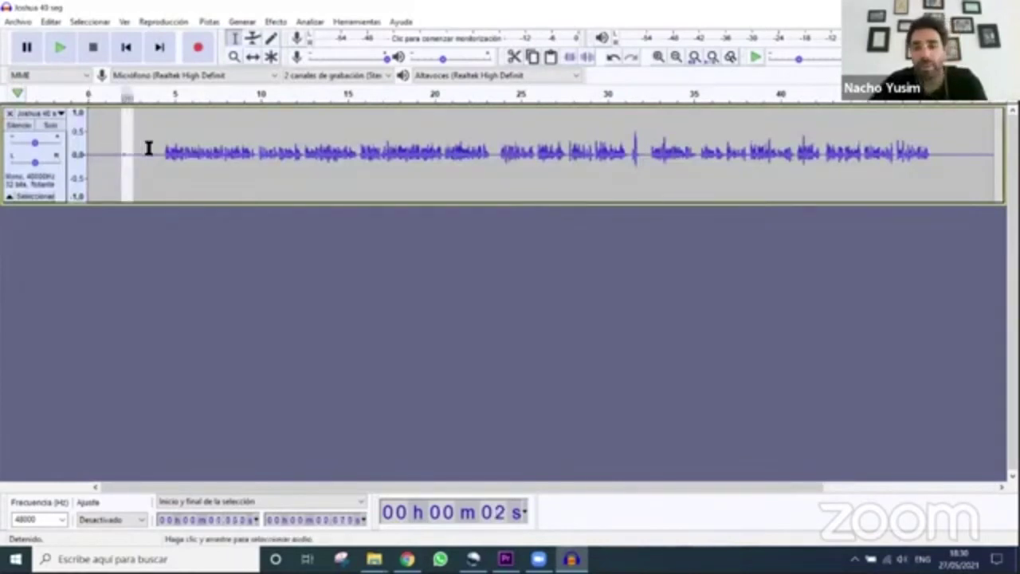
drag(141, 149, 136, 148)
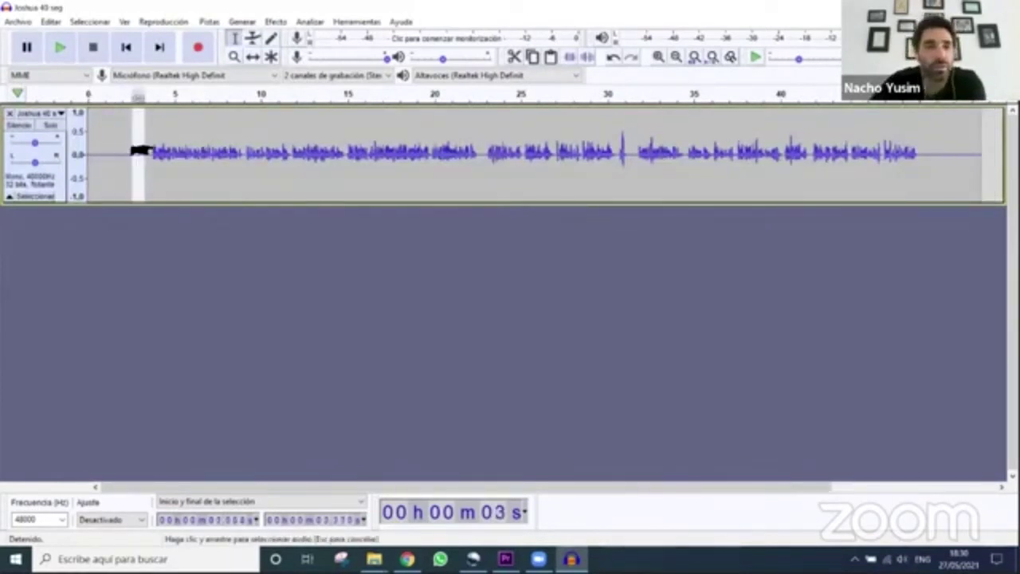
key(Delete)
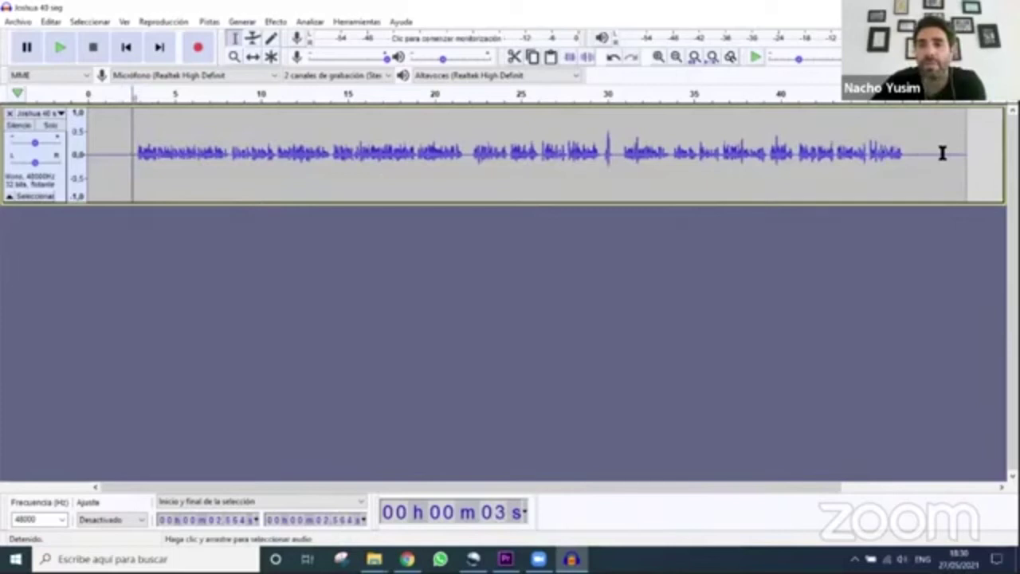
drag(934, 155, 915, 153)
key(Delete)
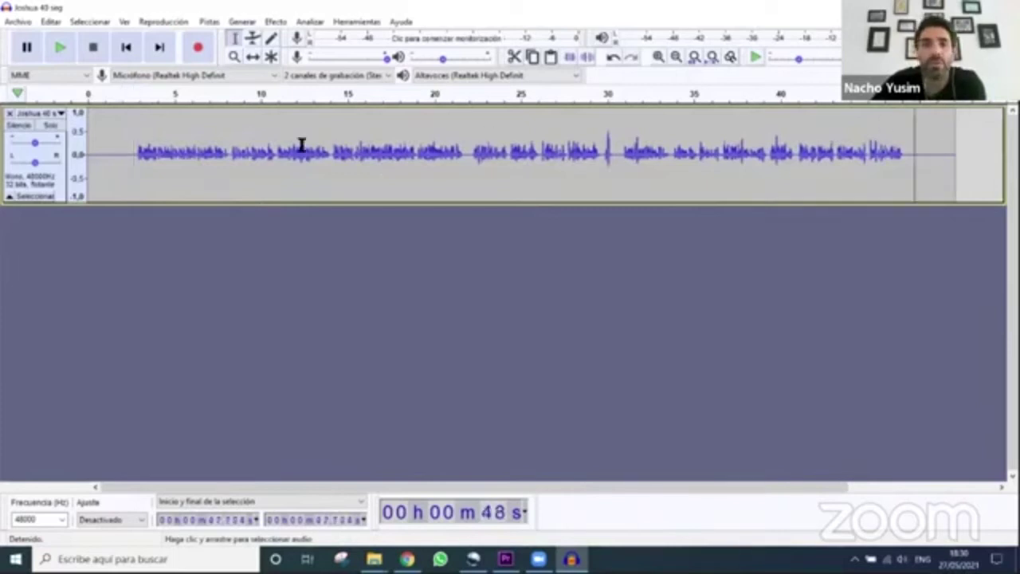
Select the speech from about 2 to 48 seconds and apply click removal (Eliminación de click) with its preset threshold and maximum spike width 20
drag(124, 150, 917, 155)
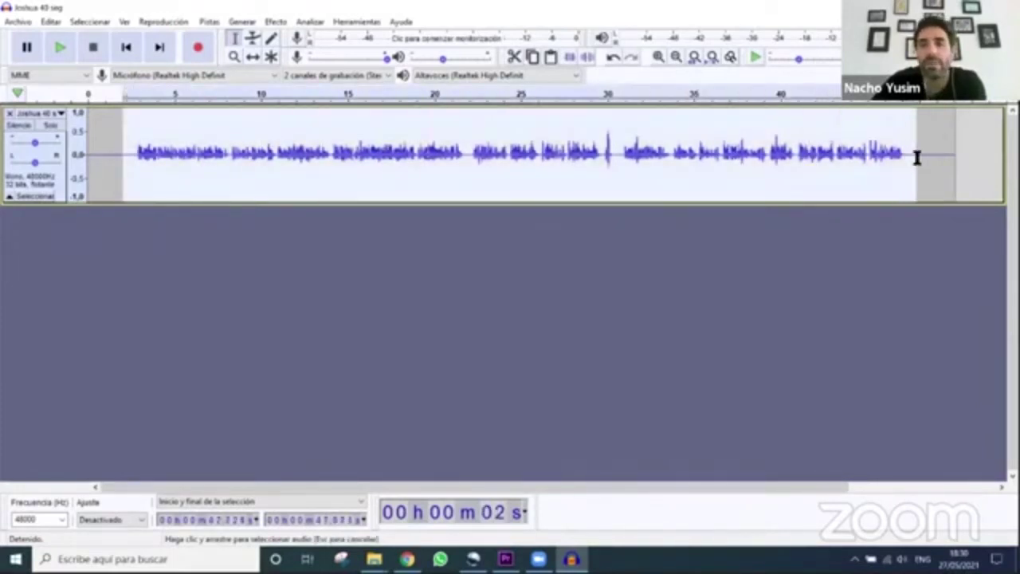
click(276, 22)
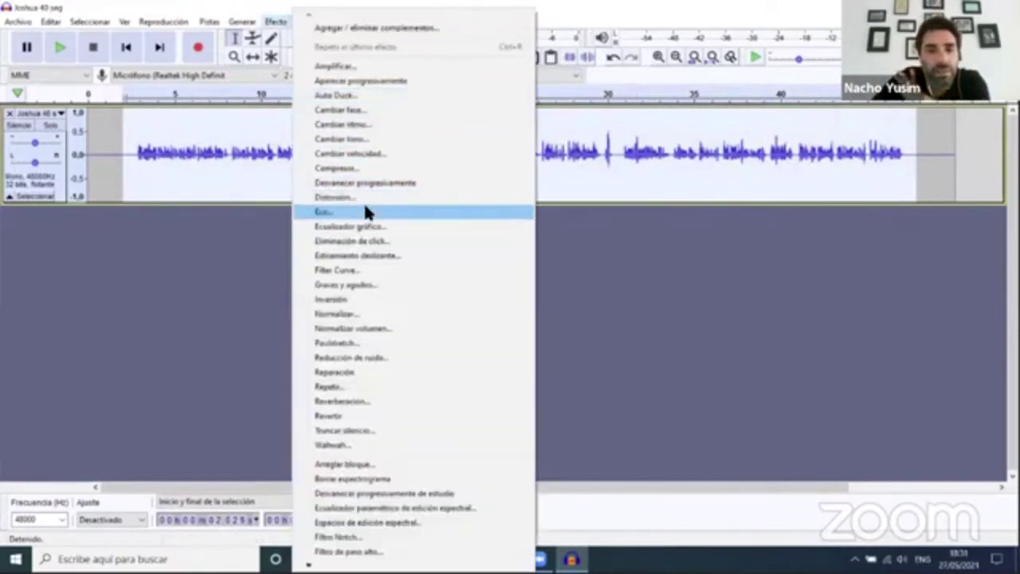
click(369, 243)
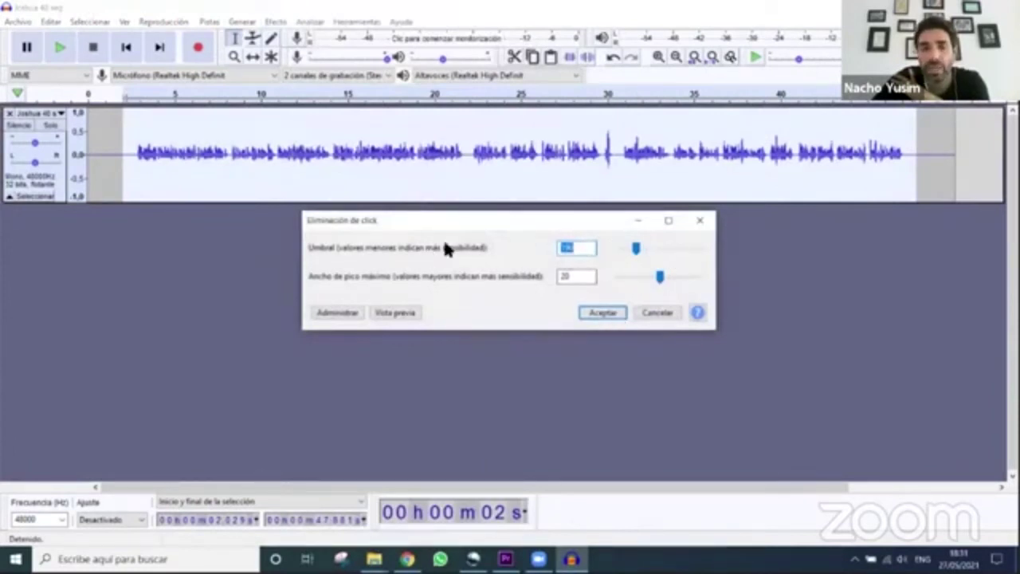
click(596, 315)
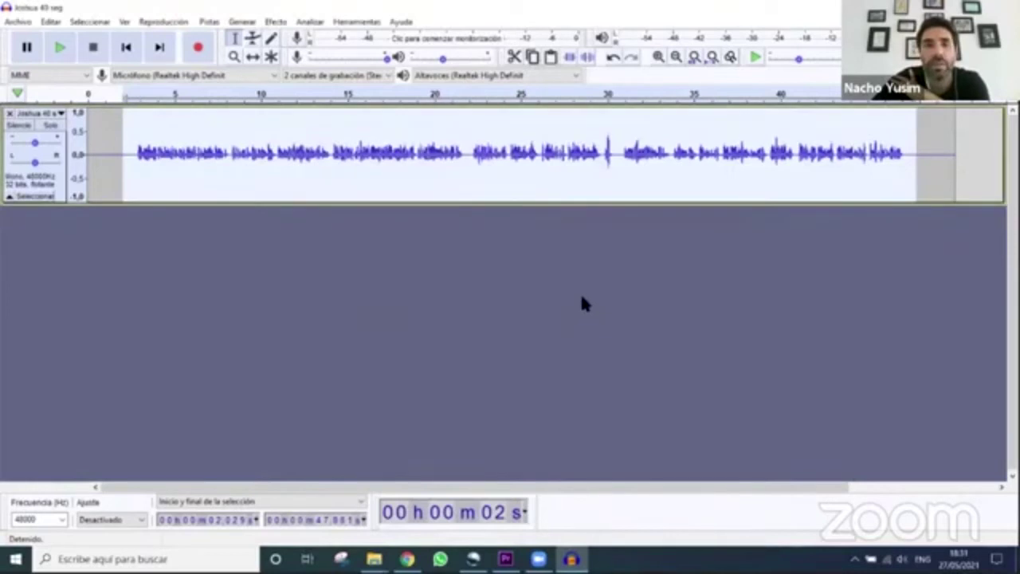
Play a short stretch of the processed narration from about 14 seconds
click(322, 118)
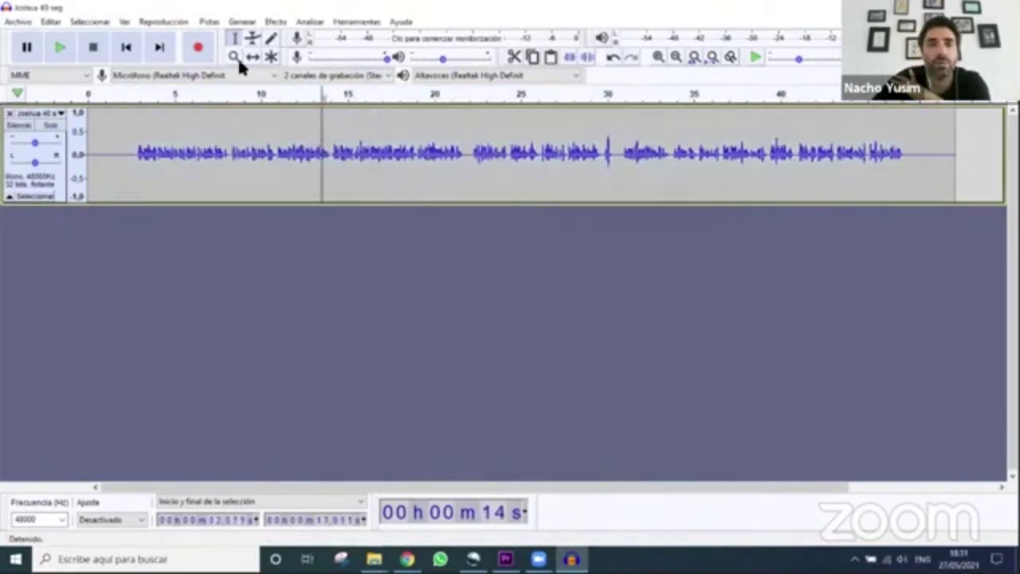
click(57, 48)
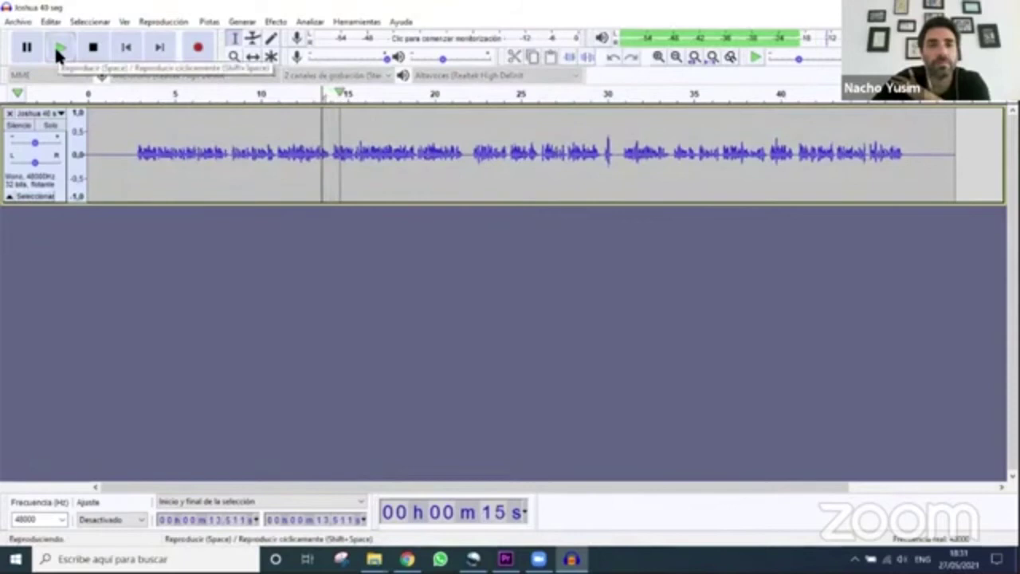
click(92, 47)
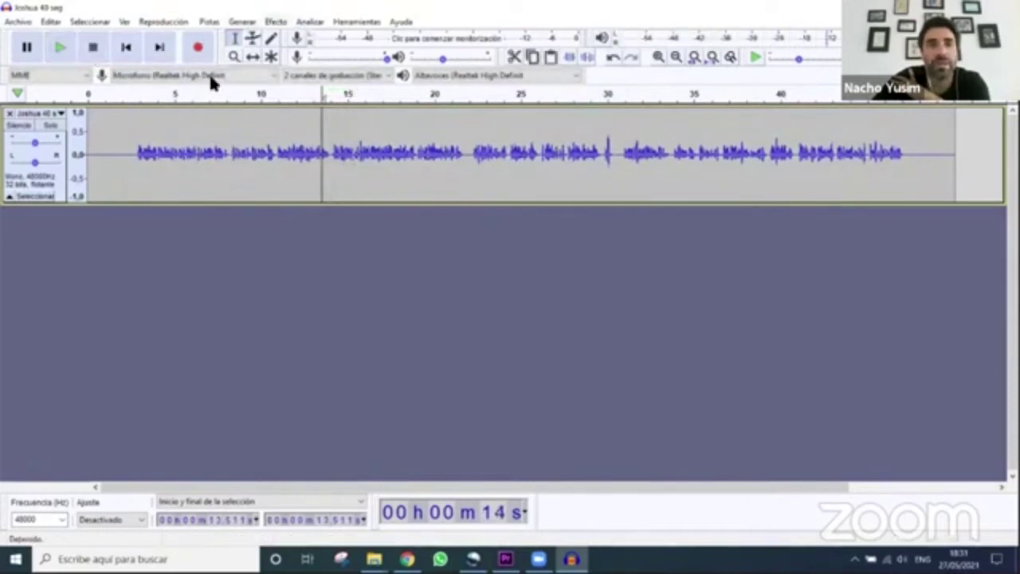
Select the speech and try click removal on it with the threshold raised to about 300
drag(130, 128, 921, 152)
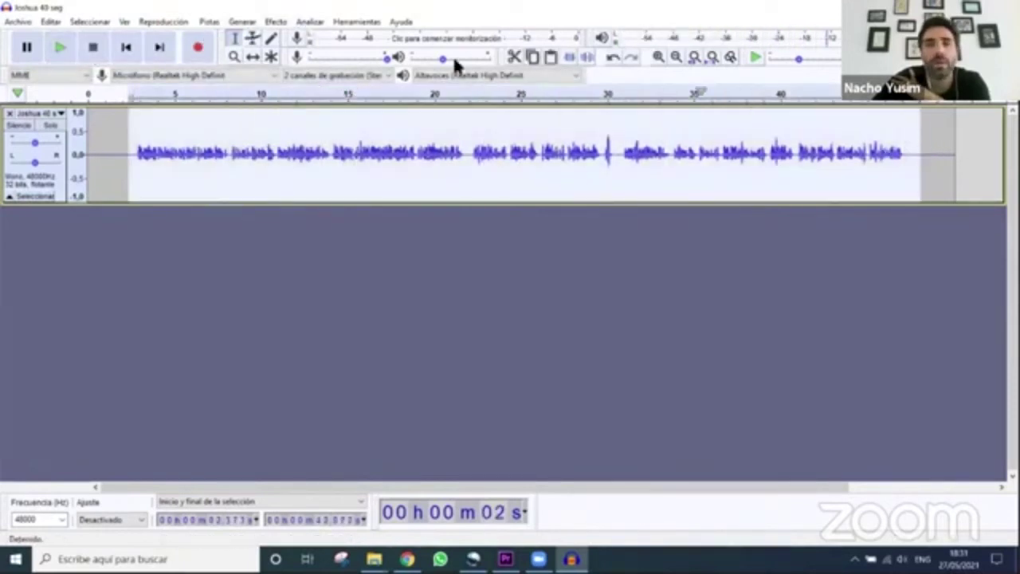
click(275, 22)
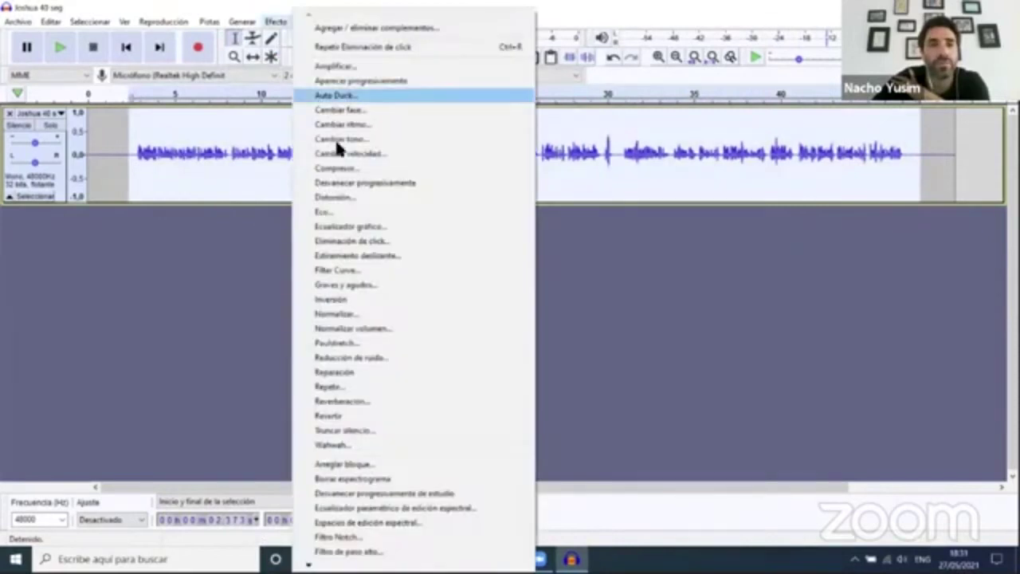
click(371, 240)
drag(644, 253, 662, 247)
click(603, 312)
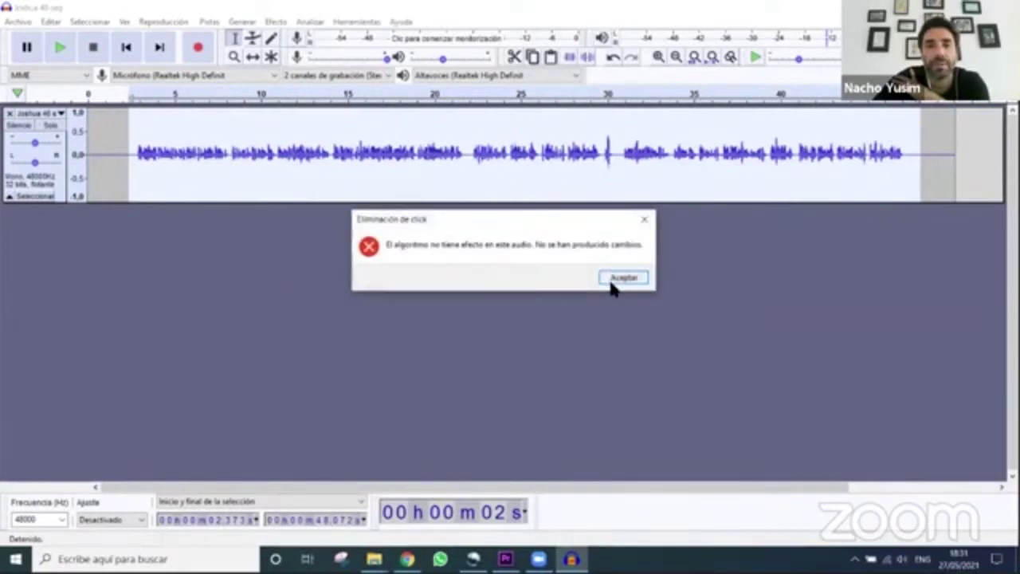
click(611, 284)
Reselect the entire speech and retry click removal with the same raised threshold and maximum spike width 20
click(167, 136)
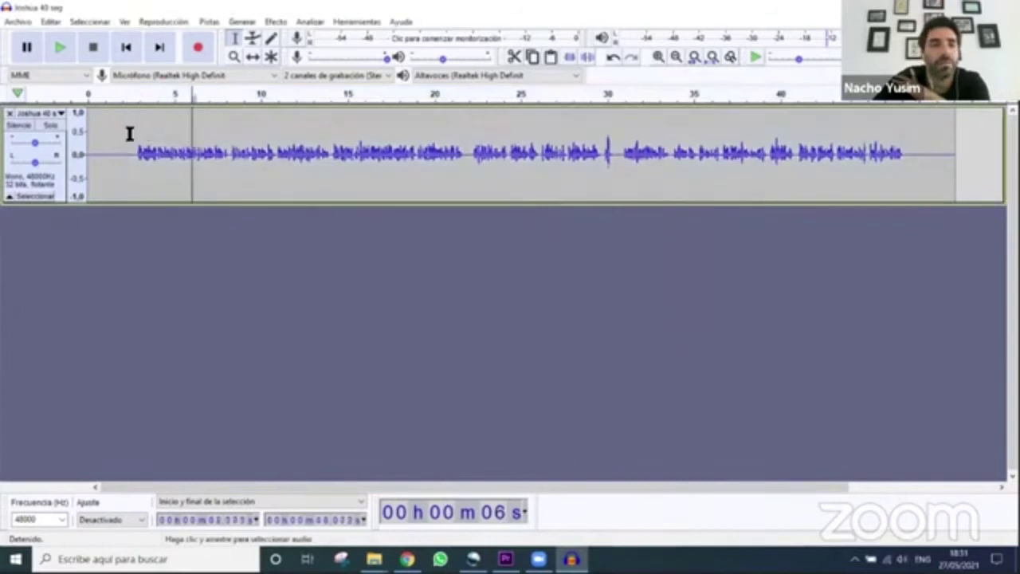
drag(127, 135, 318, 136)
drag(593, 134, 917, 137)
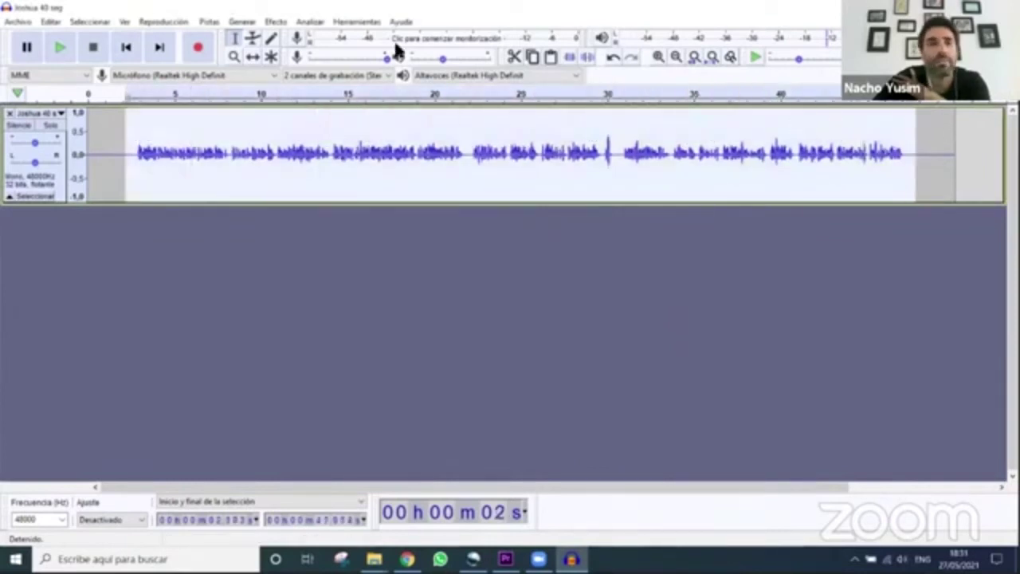
click(276, 21)
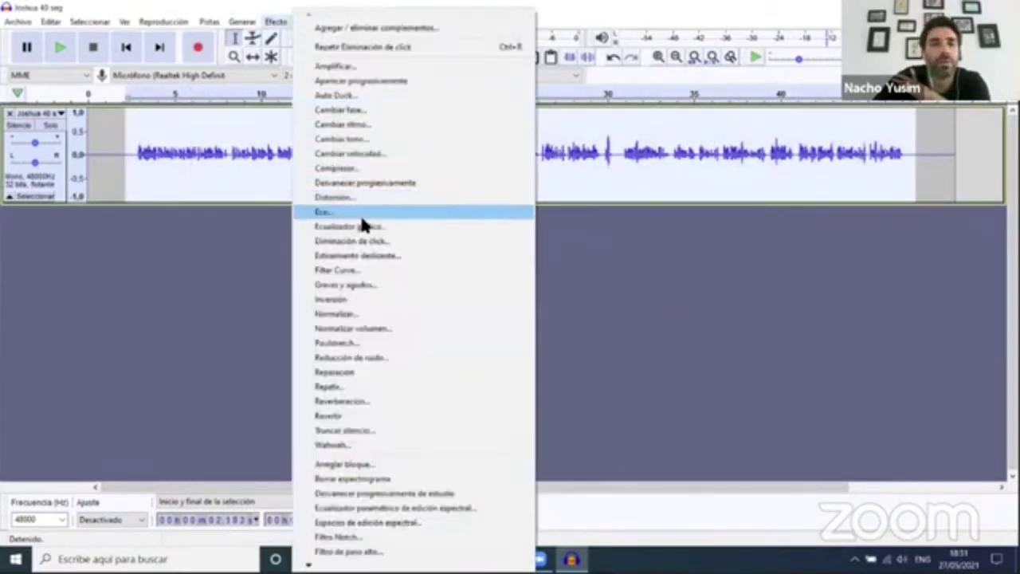
click(459, 242)
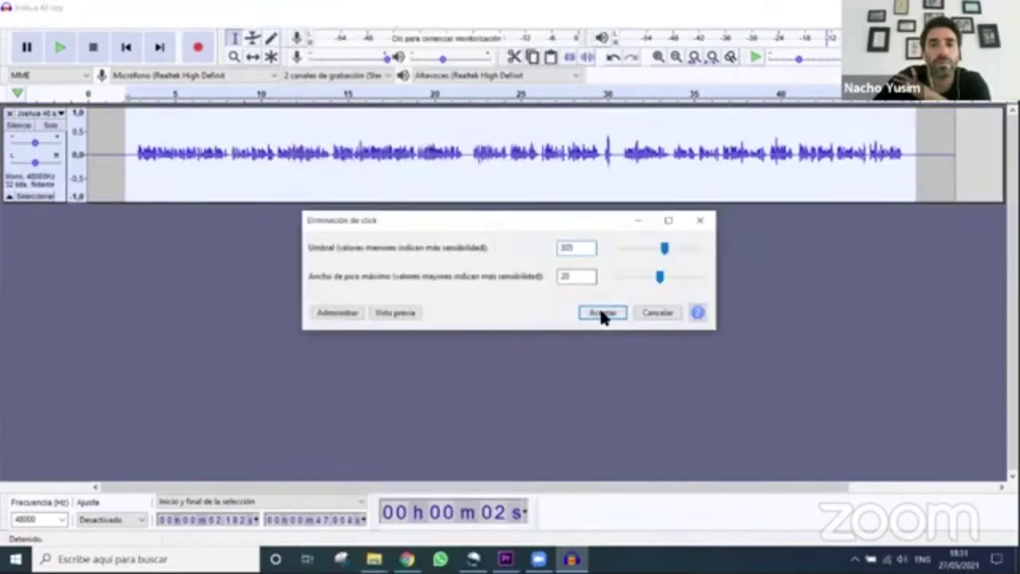
click(603, 313)
click(624, 279)
Enlarge the track's height and normalize the speech selection to a peak amplitude of -1,0 dB with DC offset removal
click(426, 143)
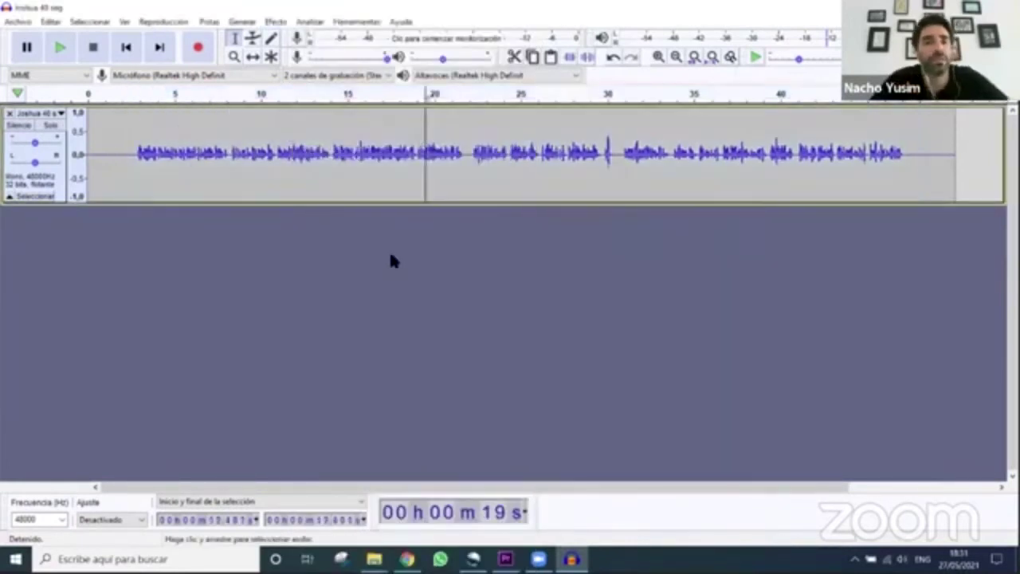
drag(431, 232, 430, 351)
drag(130, 200, 931, 183)
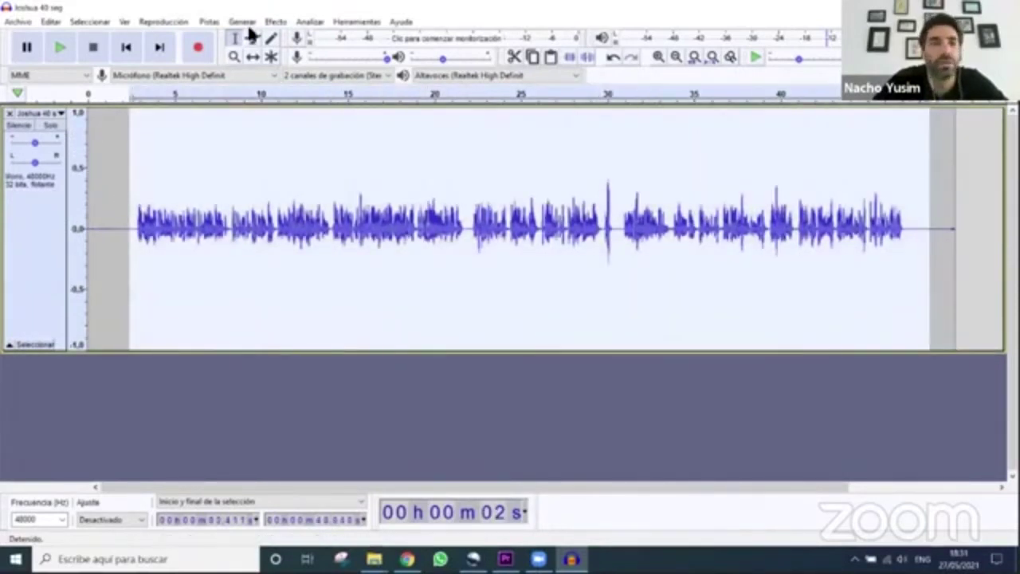
click(275, 22)
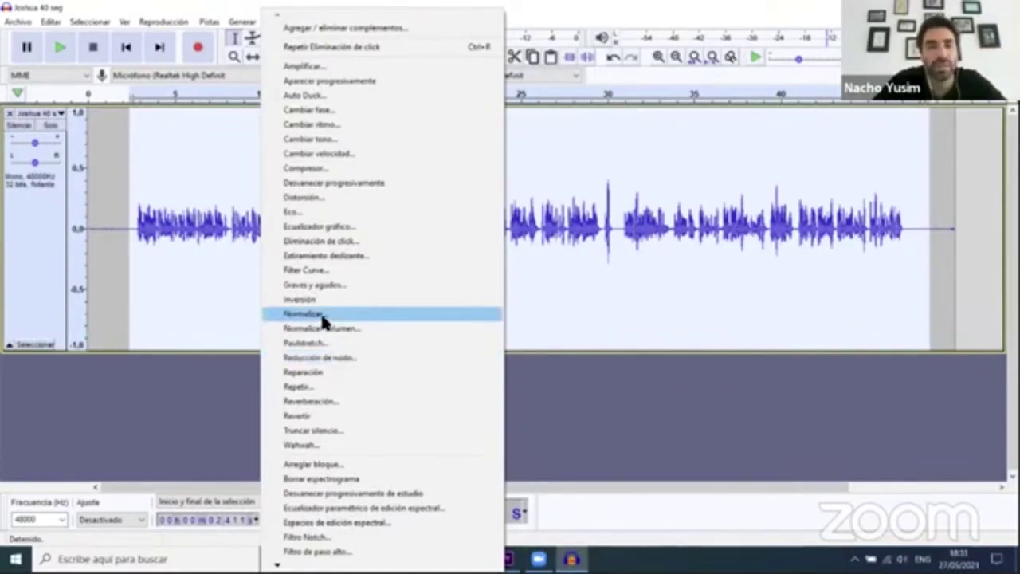
click(469, 311)
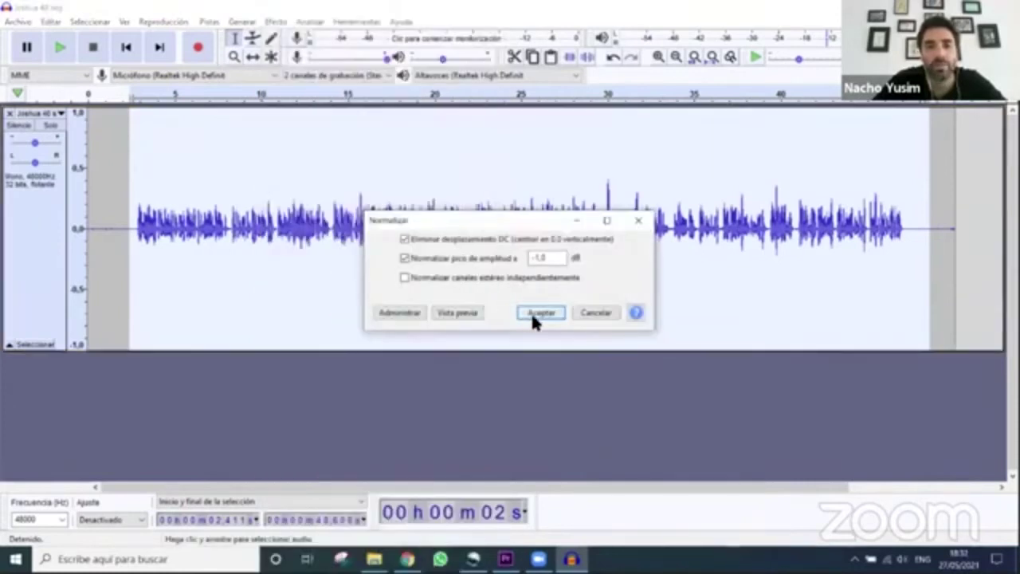
click(533, 312)
Play a short stretch of the normalized narration from about 12 seconds
click(293, 205)
key(space)
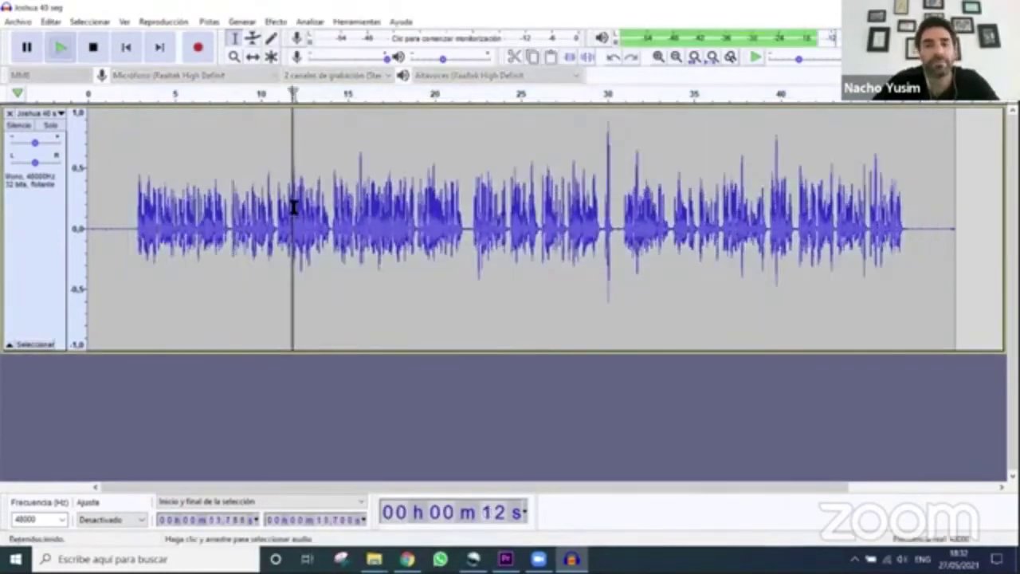
key(space)
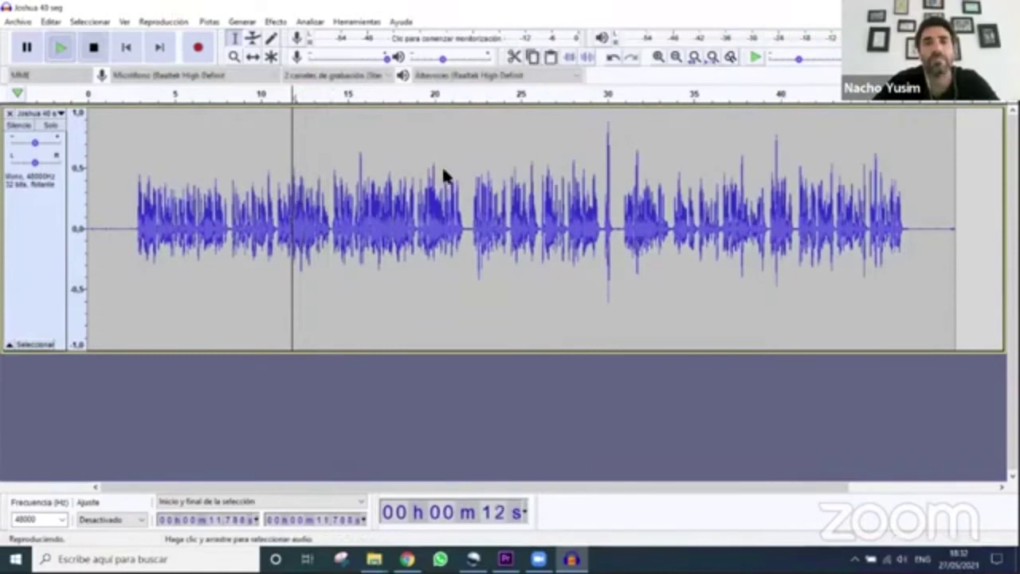
Export the cleaned narration as a signed 16-bit PCM WAV named 2 in the Desktop's Curso folder, accepting the metadata tags
click(19, 22)
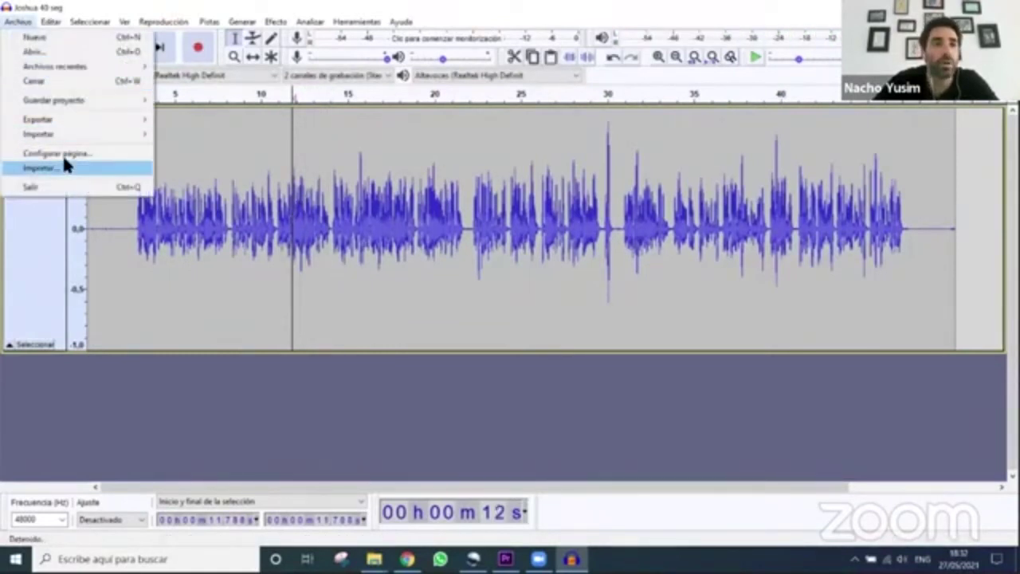
mouse_move(64, 119)
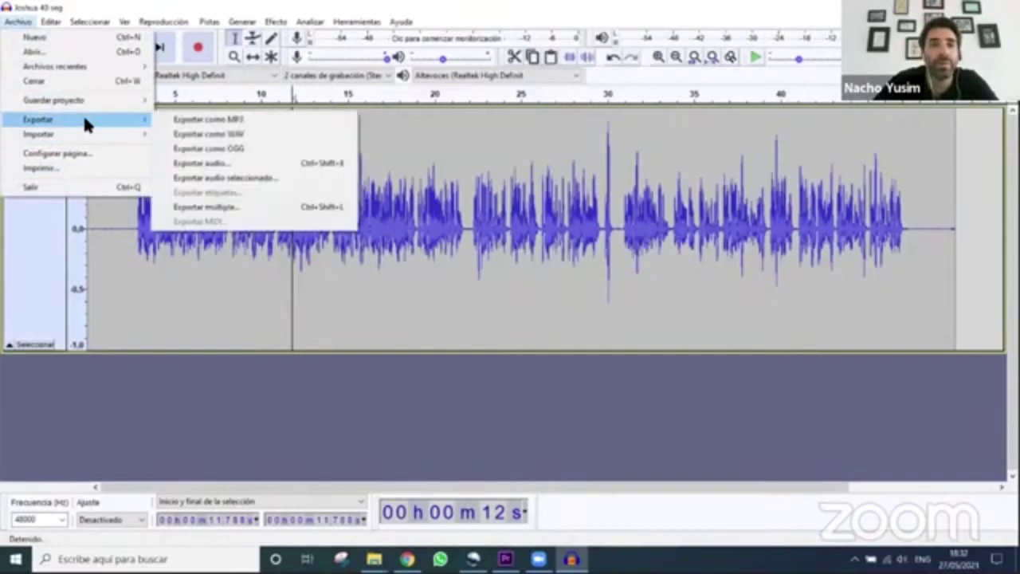
click(197, 134)
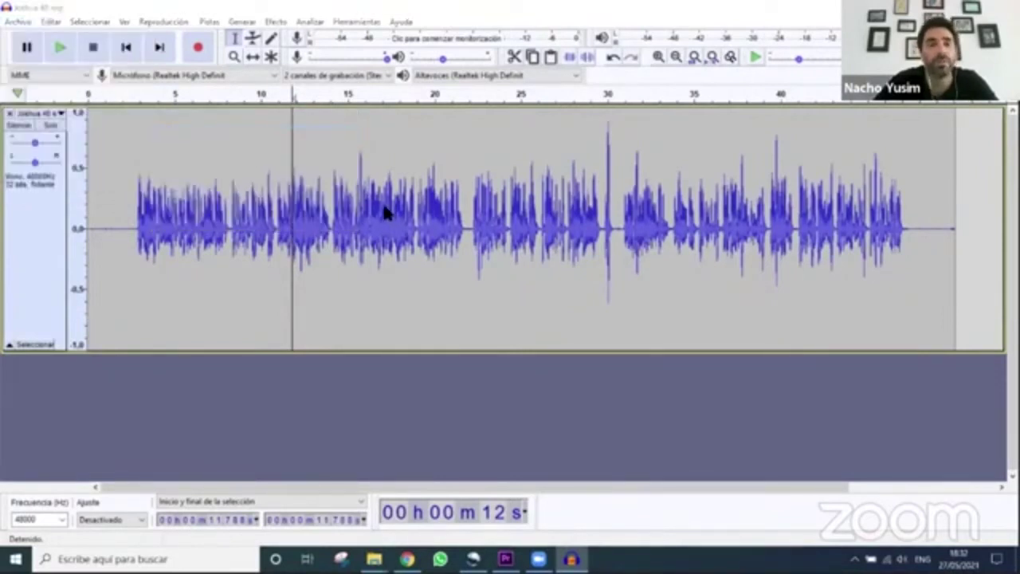
click(35, 174)
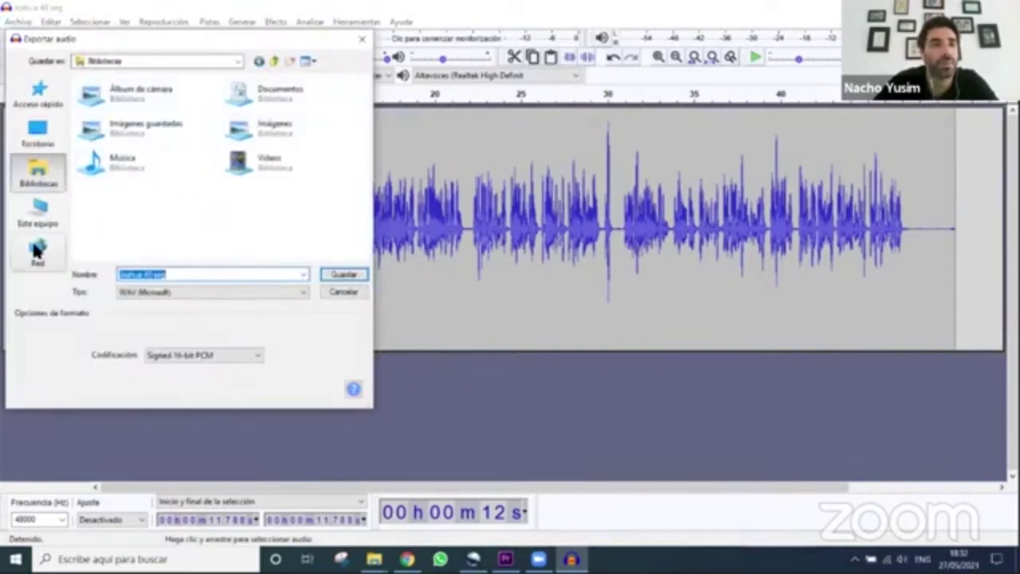
click(37, 217)
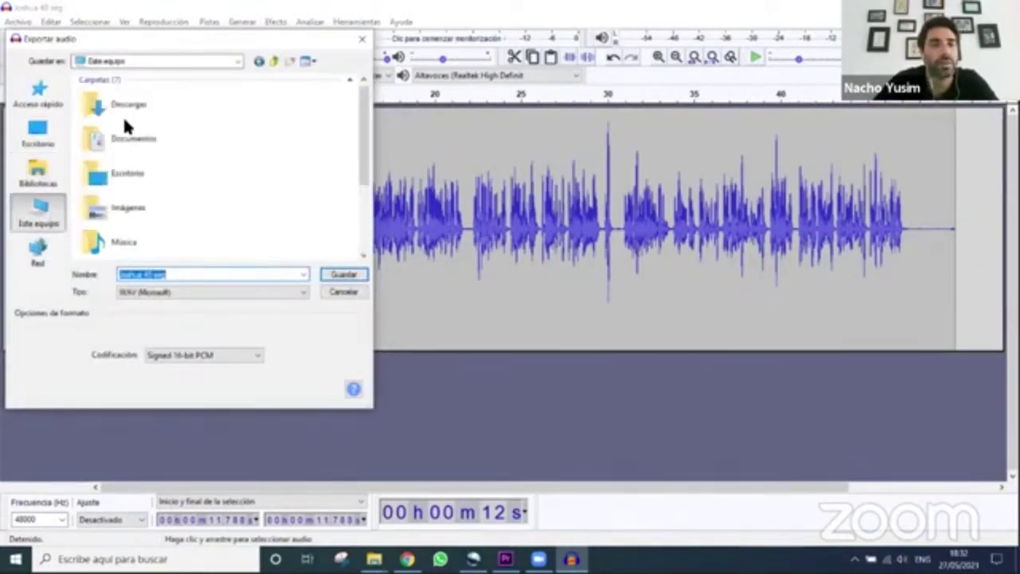
double_click(123, 179)
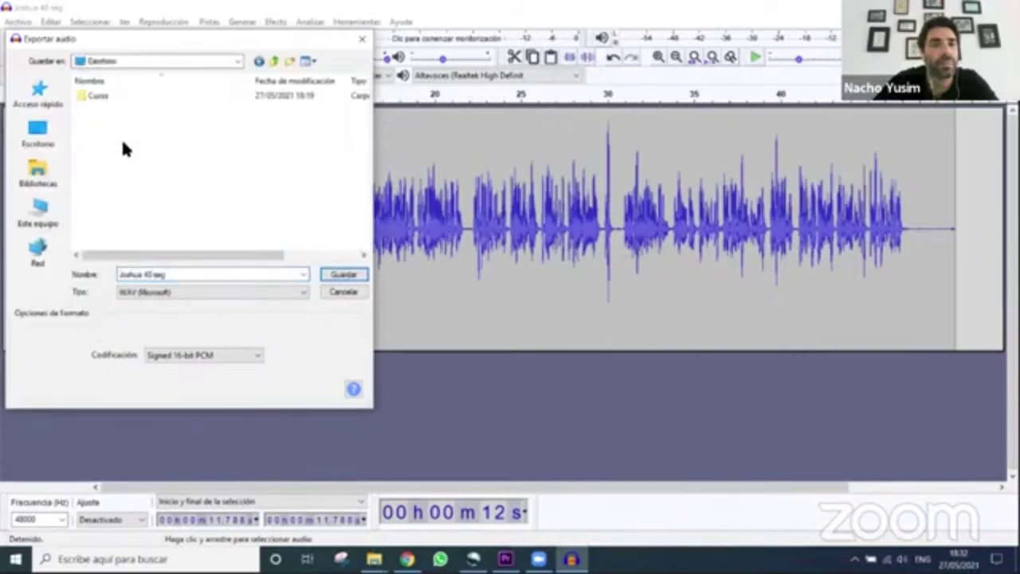
double_click(100, 96)
triple_click(196, 275)
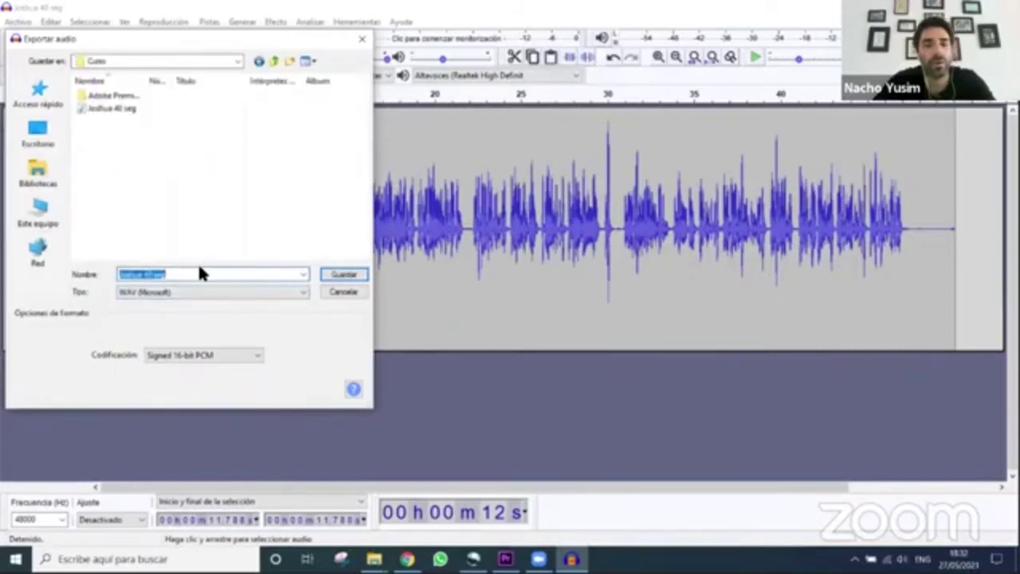
text(2)
click(339, 276)
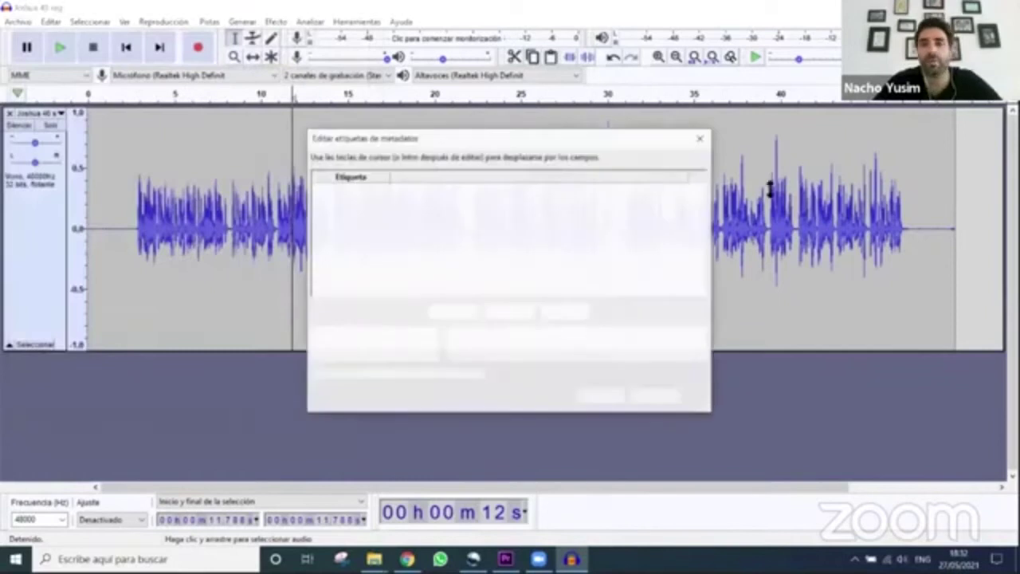
click(653, 397)
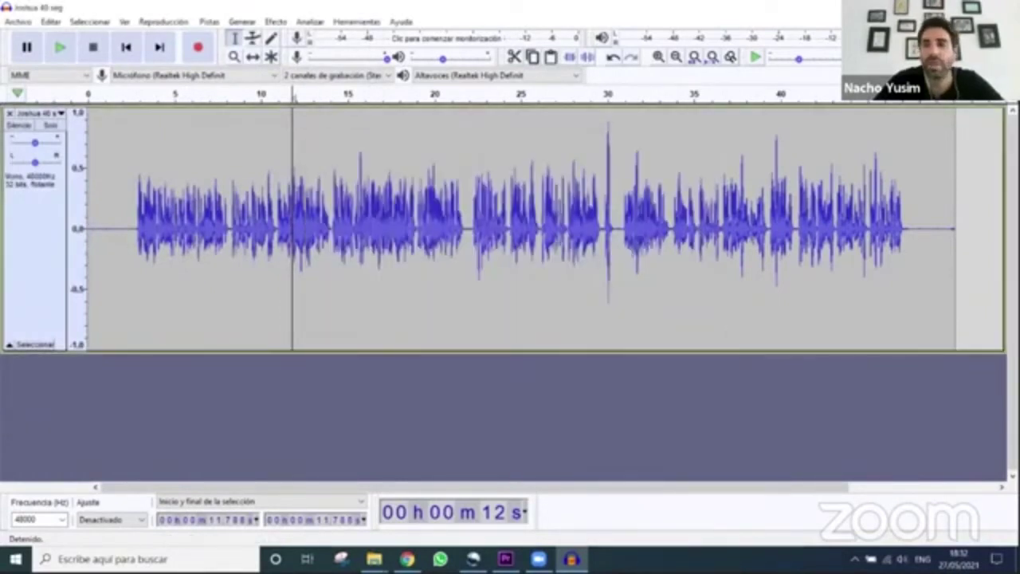
Close the Audacity project without saving and, back in OpenShot, delete the old narration clip from the Locución track
key(ctrl+w)
click(532, 275)
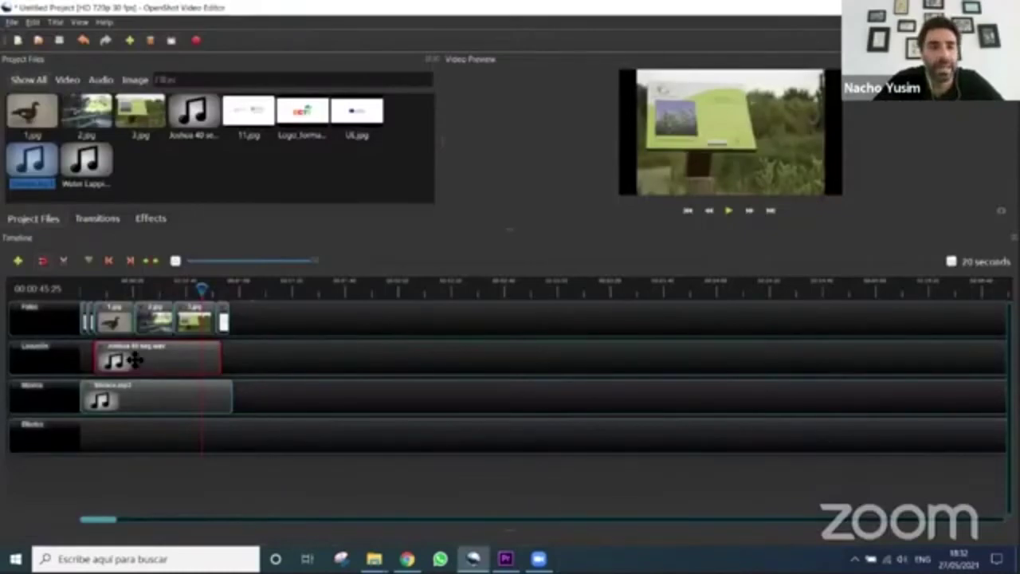
key(Delete)
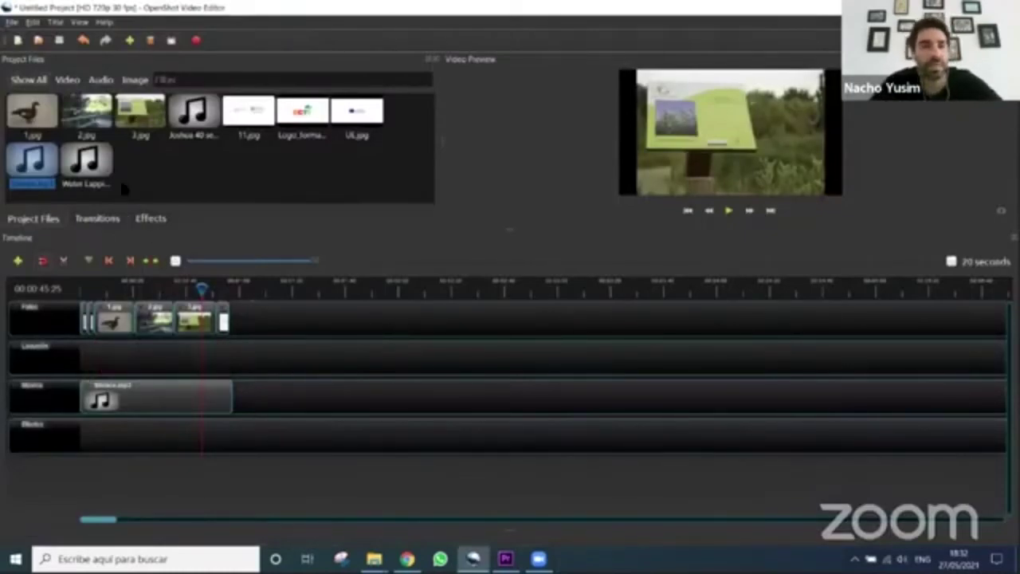
Import the audio file 2 from the Curso folder and place it on the Locución track, starting with the 1.jpg photo
click(129, 40)
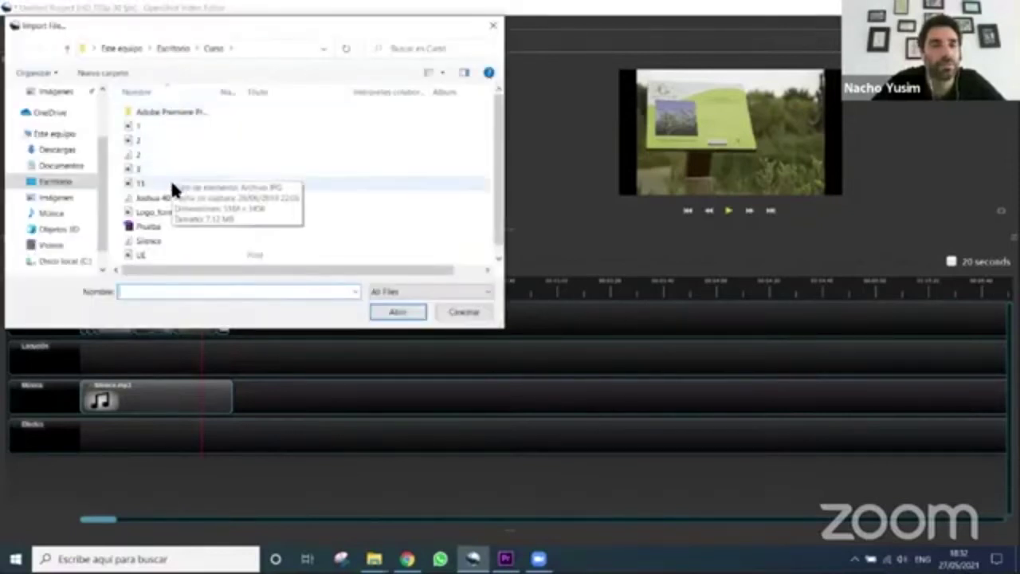
scroll(184, 207, down, 1)
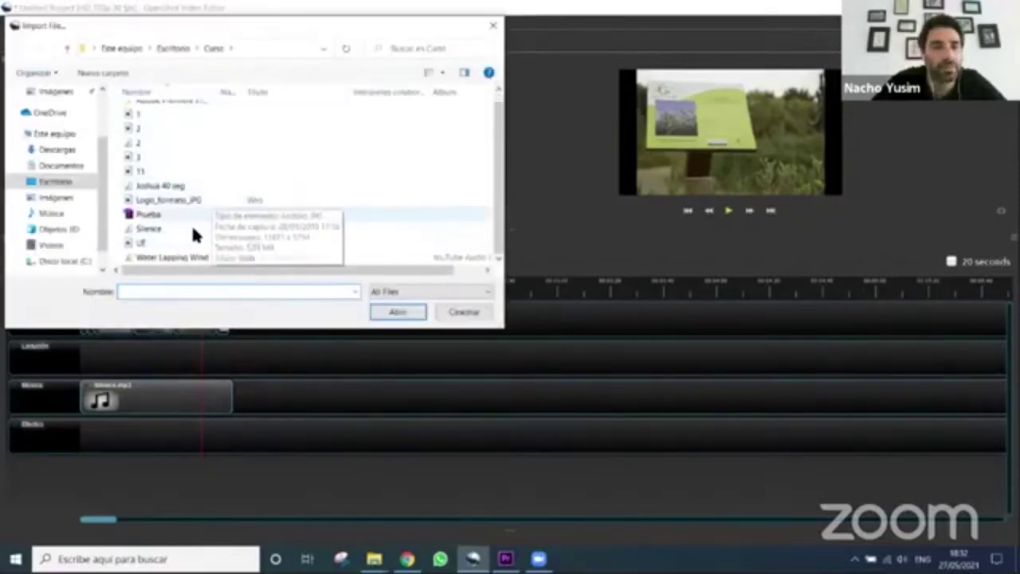
double_click(155, 155)
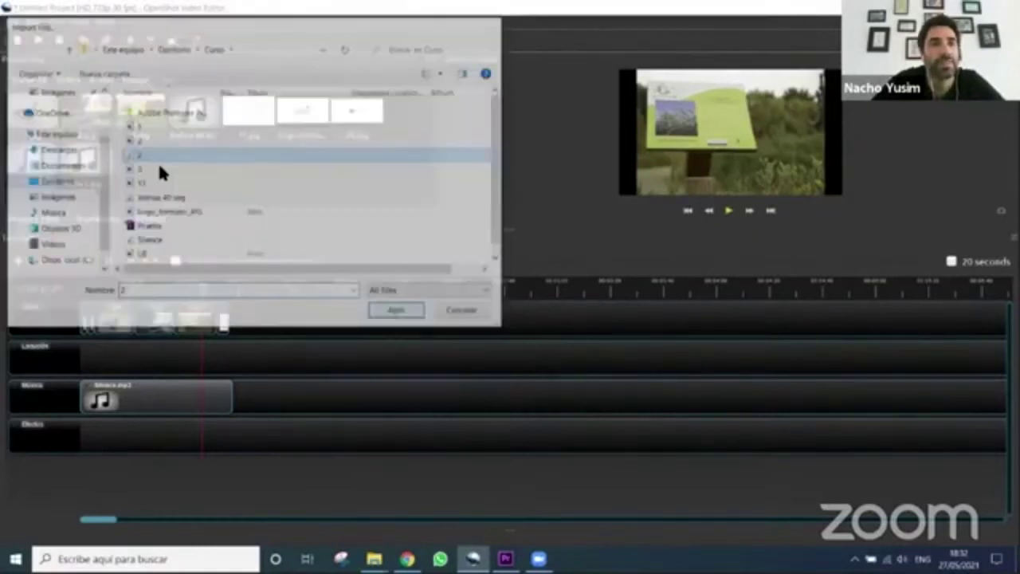
drag(153, 166, 101, 368)
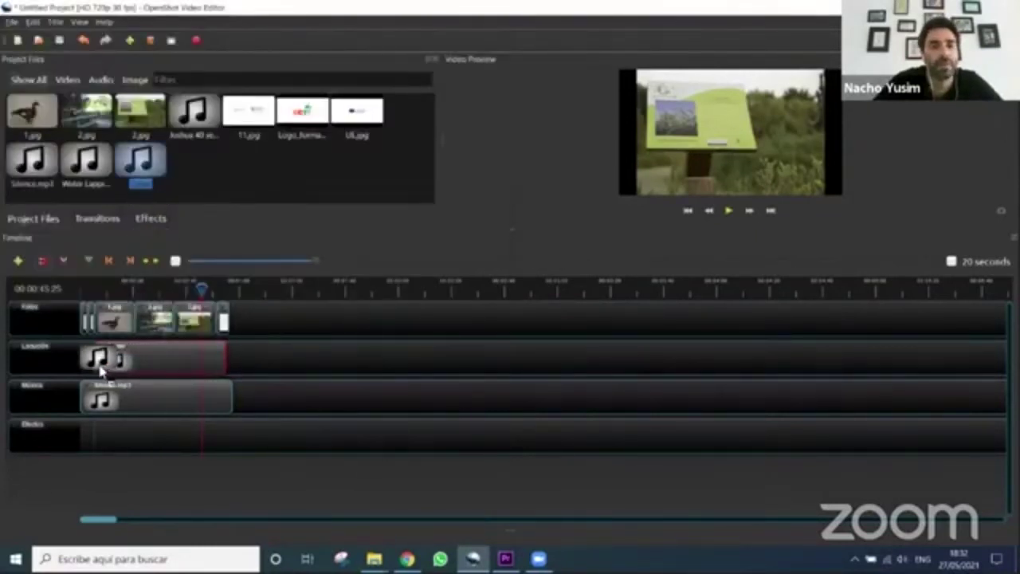
drag(102, 368, 112, 367)
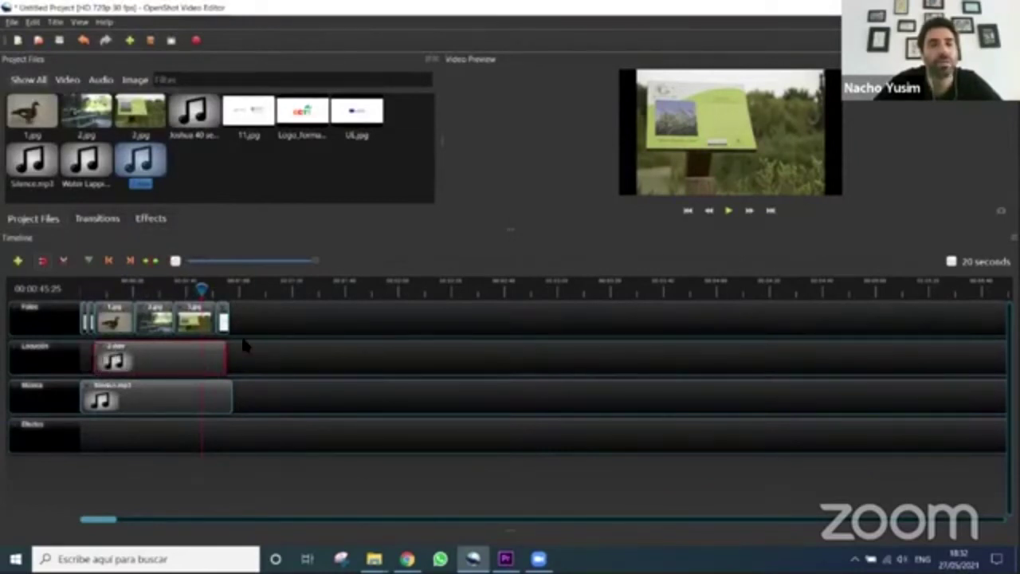
Move the playhead near the start and examine the volume levels offered for the entire Silence.mp3 clip
drag(202, 292, 88, 292)
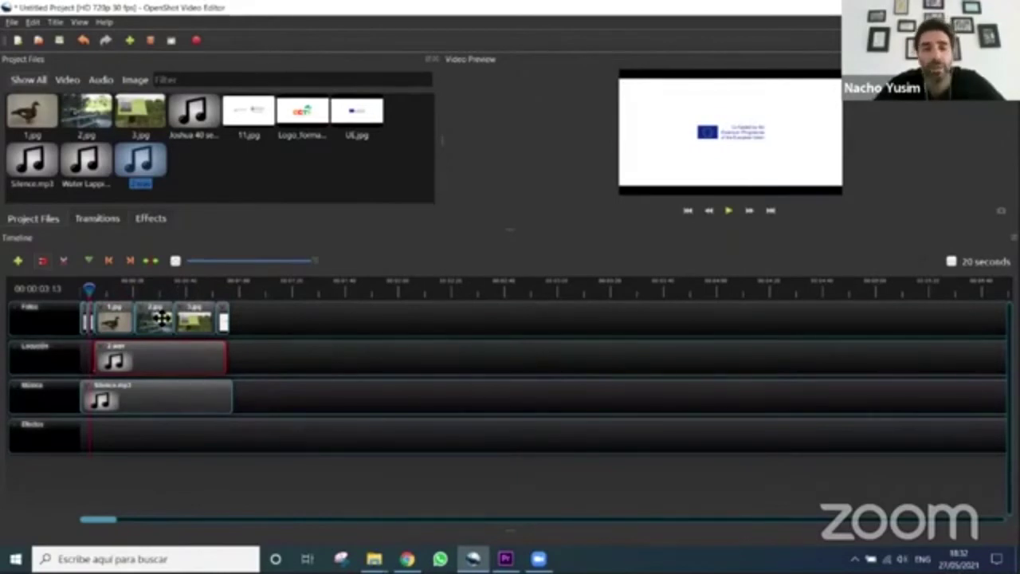
right_click(163, 403)
click(171, 399)
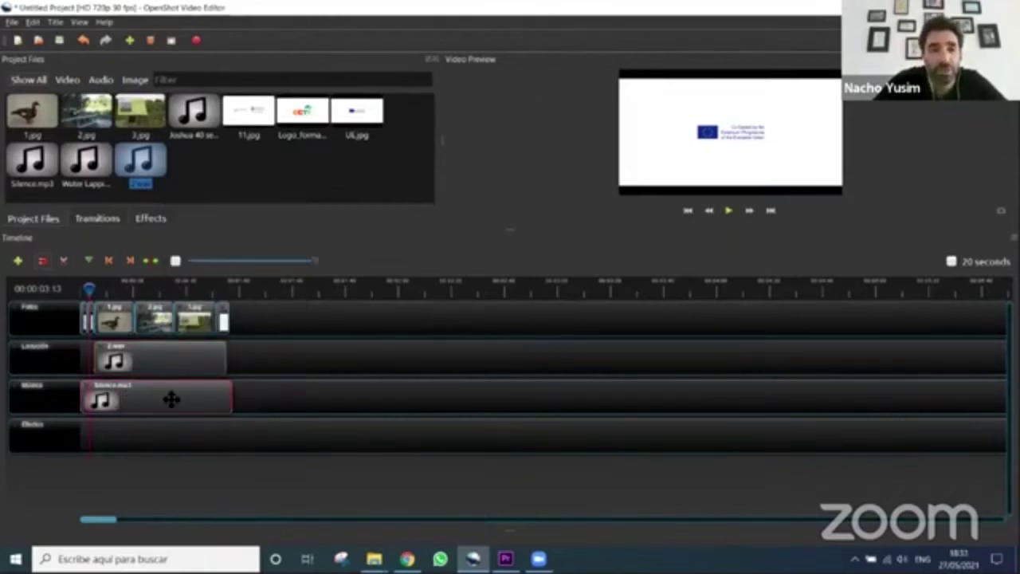
right_click(172, 399)
mouse_move(247, 300)
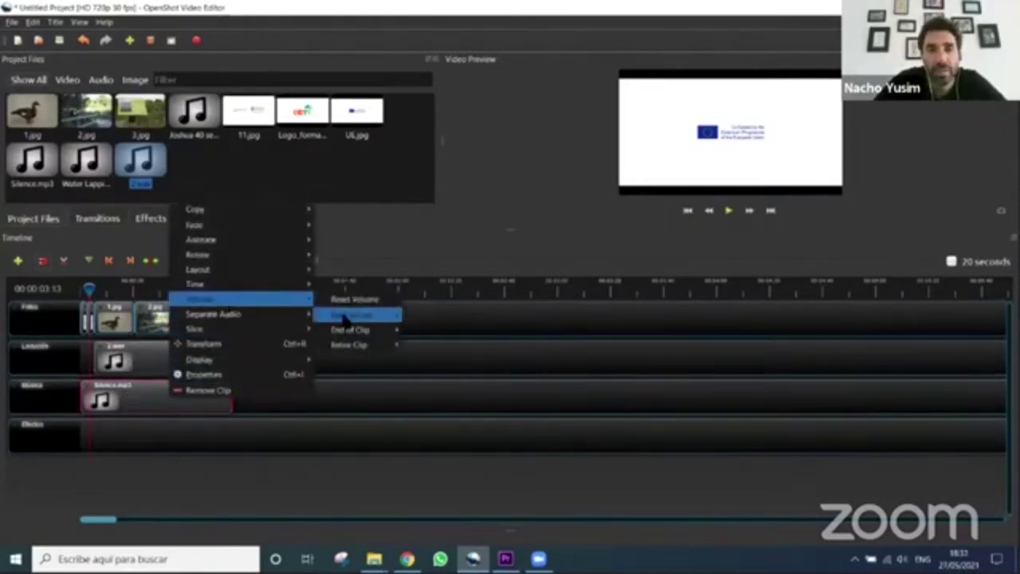
mouse_move(367, 344)
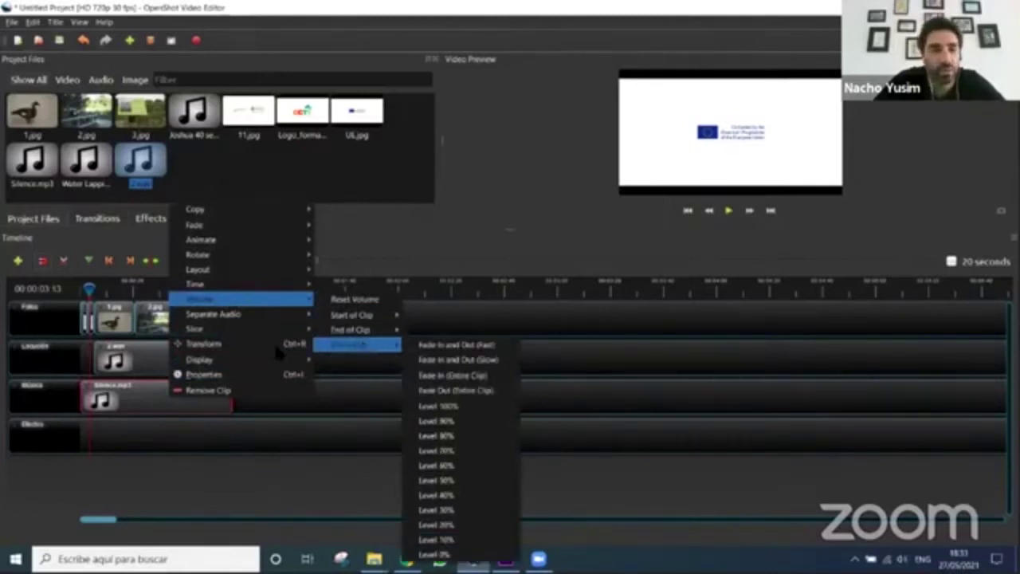
click(154, 358)
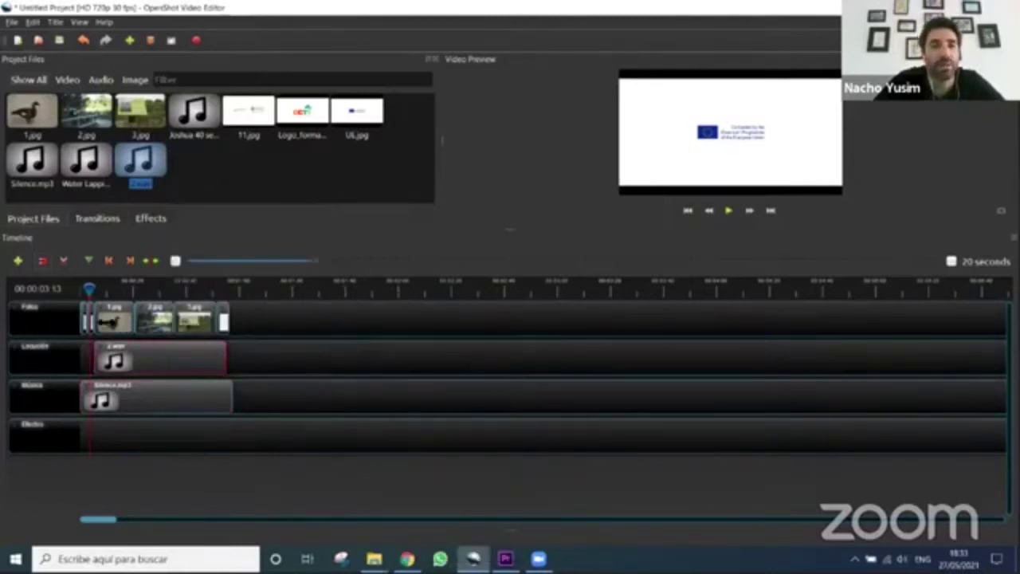
Play the whole OpenShot video from the beginning in an enlarged preview, and restore a larger timeline area
drag(88, 288, 63, 291)
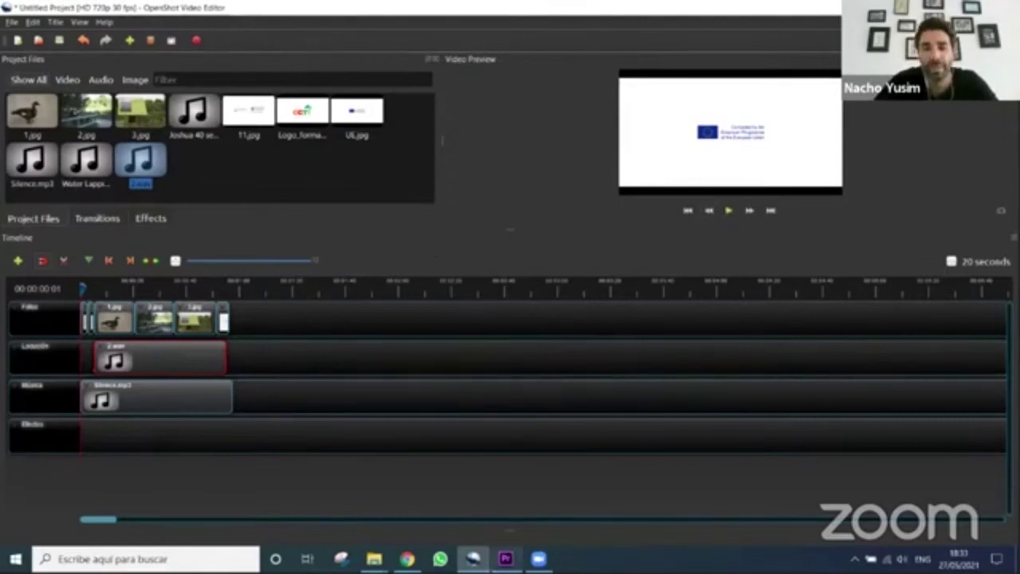
key(alt+Tab)
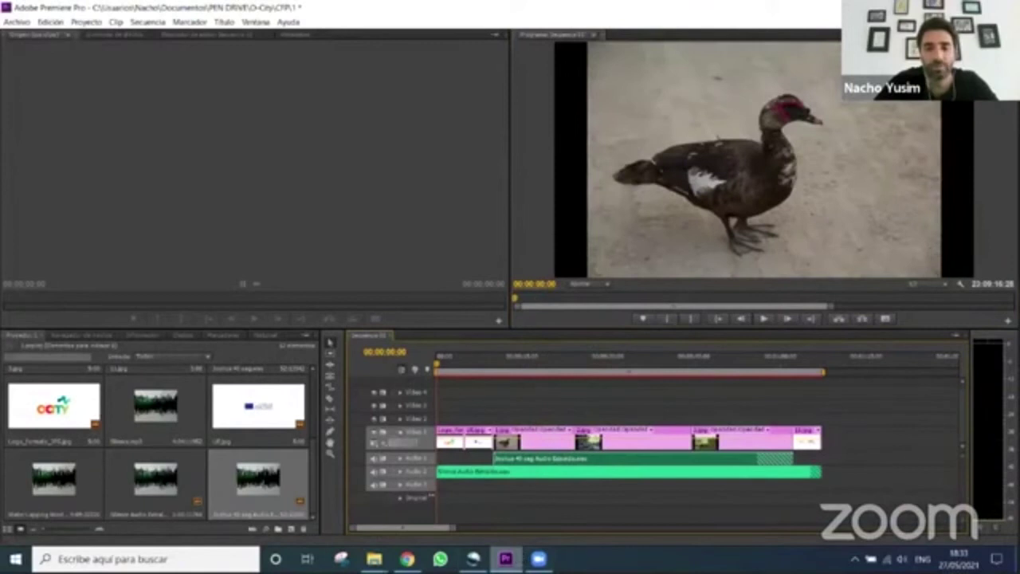
key(alt+Tab)
drag(510, 228, 508, 382)
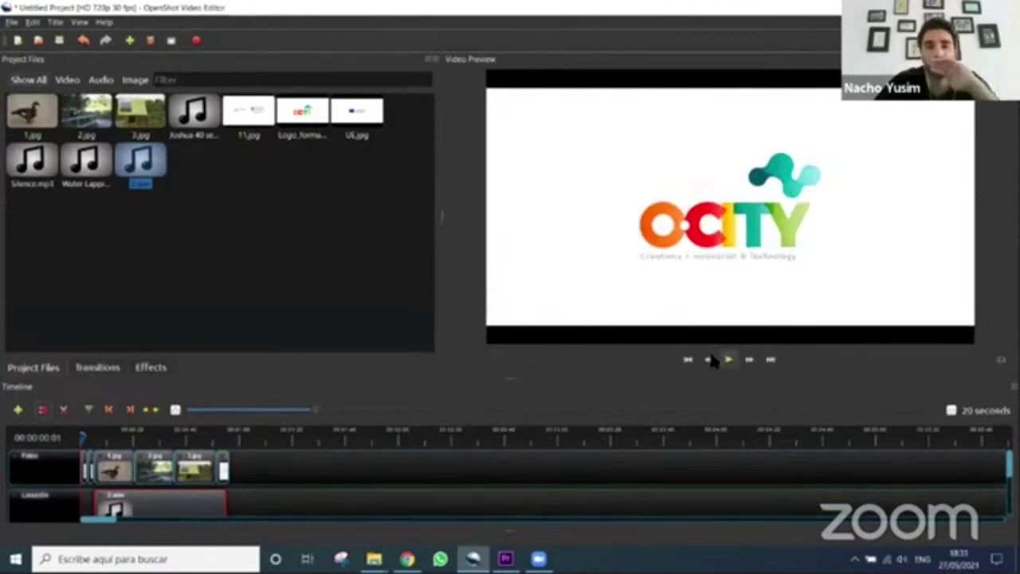
drag(443, 217, 174, 239)
click(596, 359)
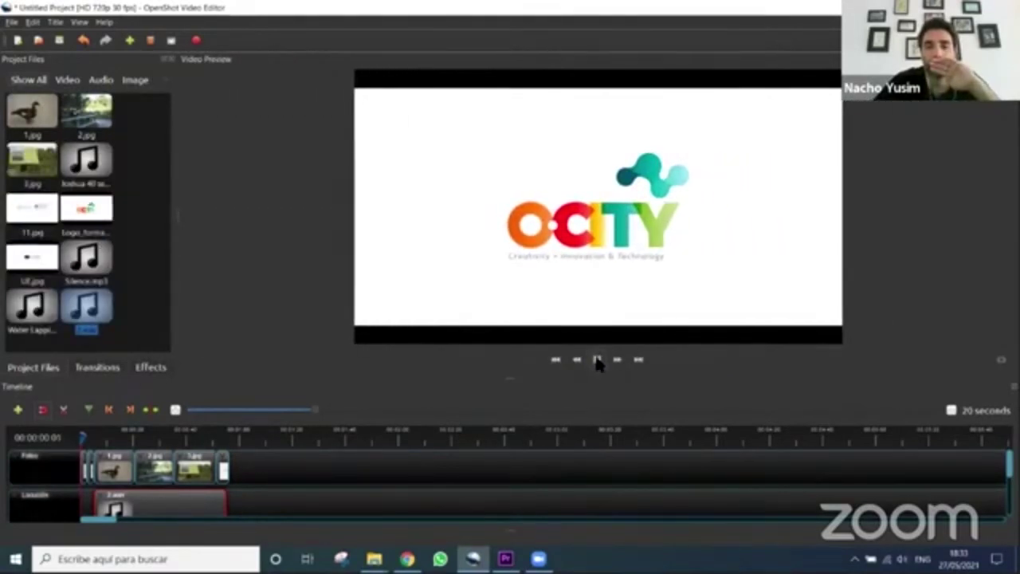
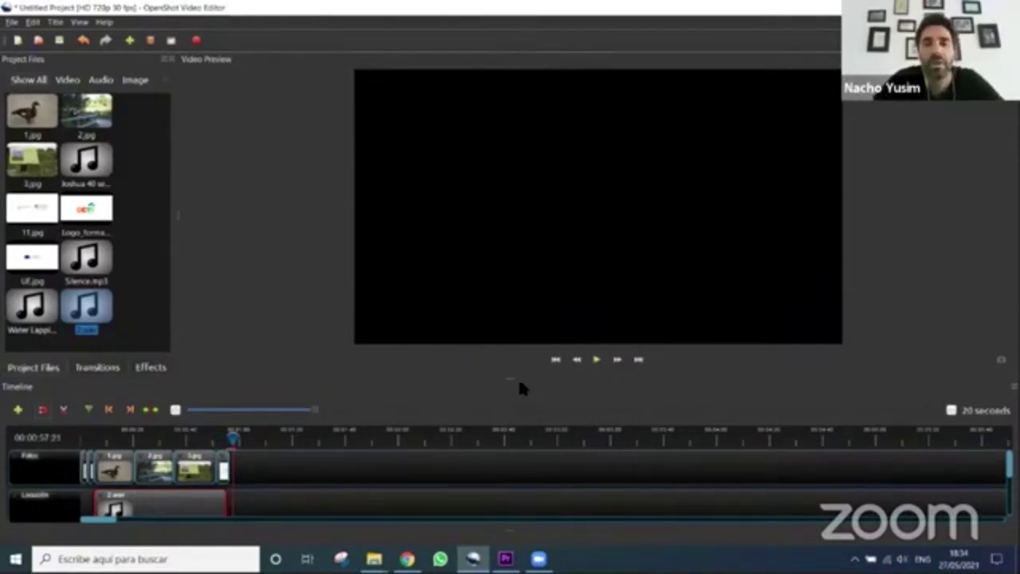
drag(512, 380, 520, 250)
drag(187, 164, 287, 196)
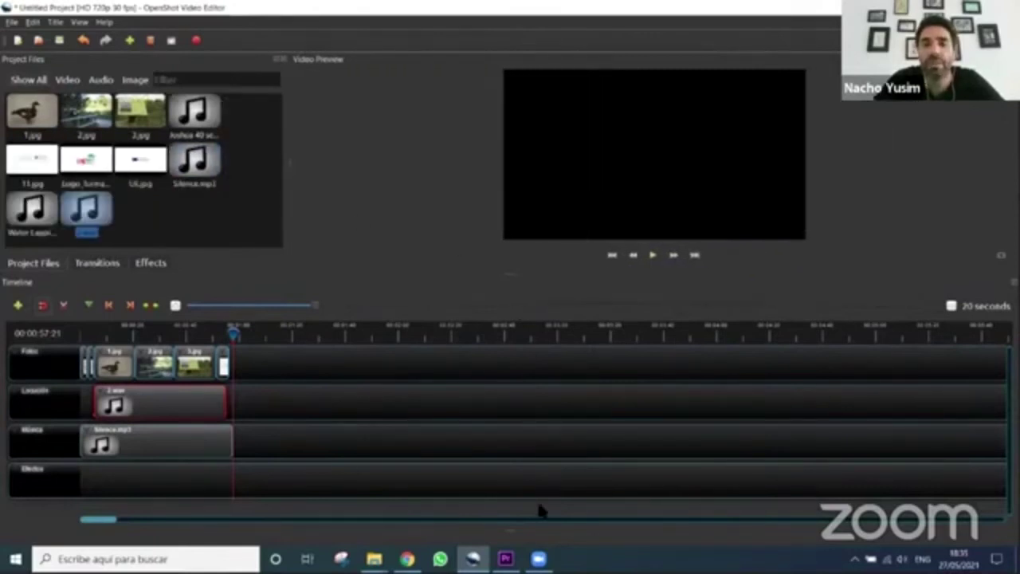
Switch to Premiere Pro and play the sequence from the start, widening the program monitor, until the information-sign photo
key(alt+Tab)
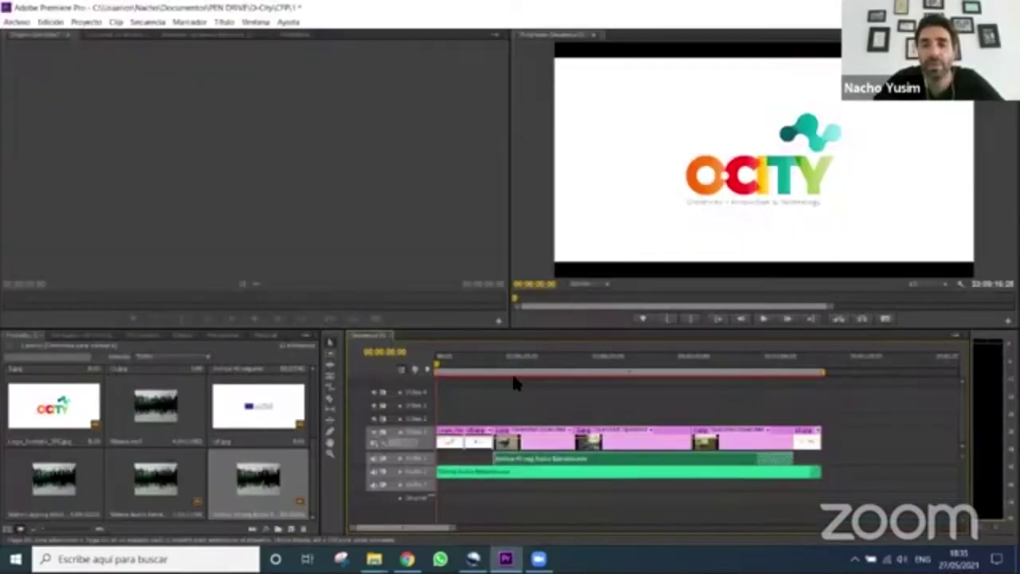
click(763, 318)
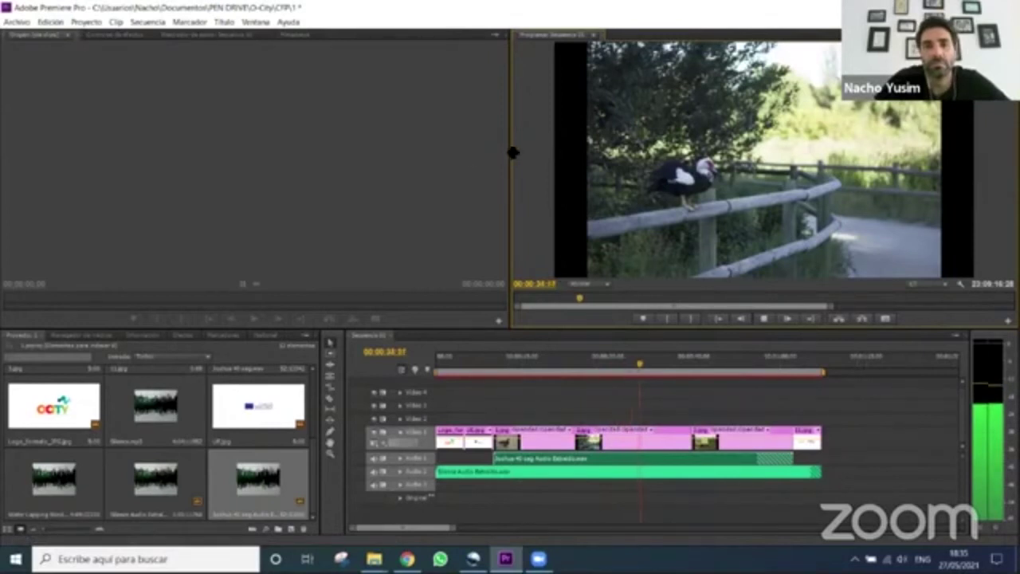
drag(470, 153, 265, 171)
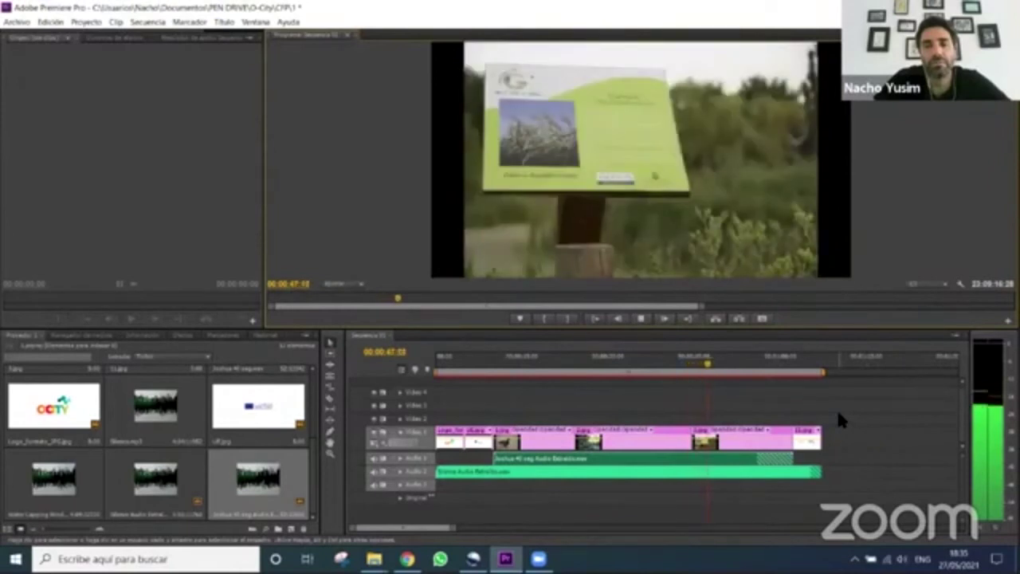
click(644, 320)
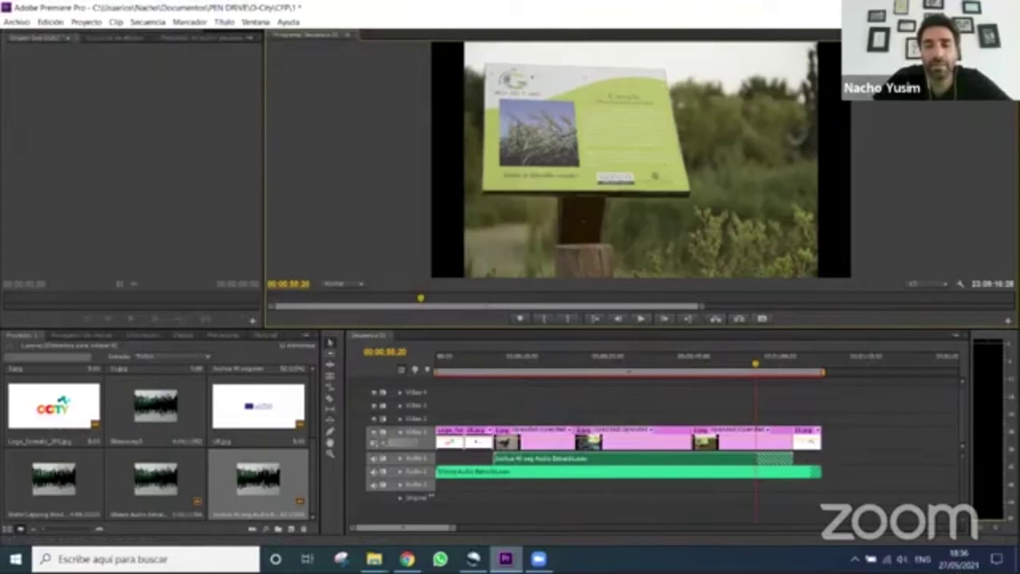
Switch between OpenShot and Premiere Pro to compare the two finished timelines, ending in Premiere Pro
click(473, 558)
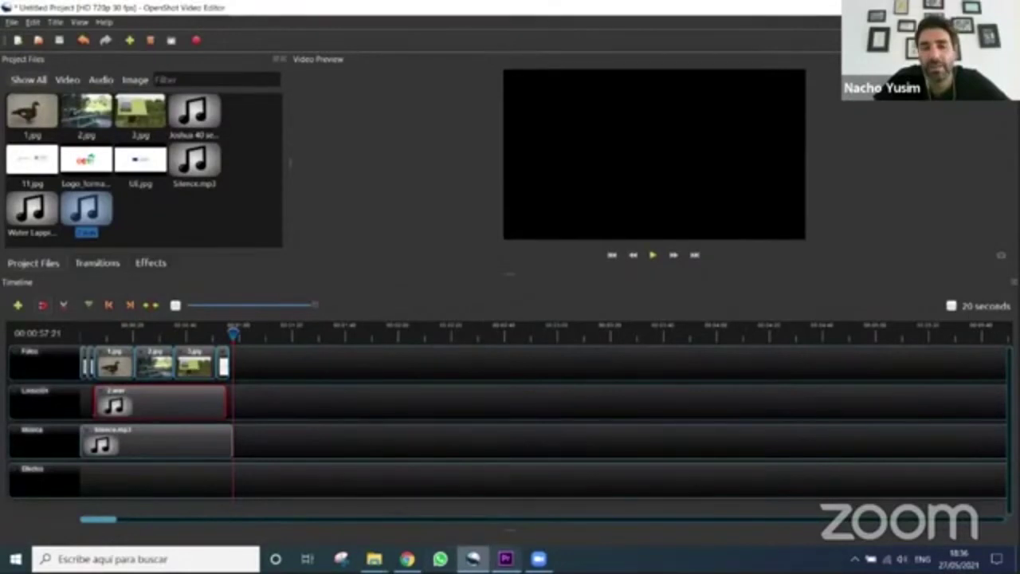
click(505, 559)
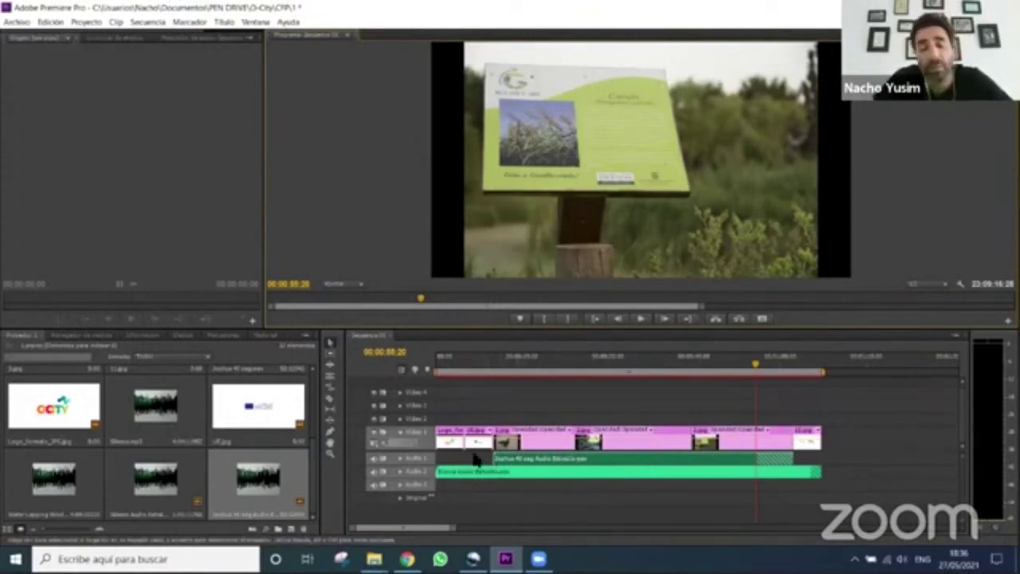
click(473, 558)
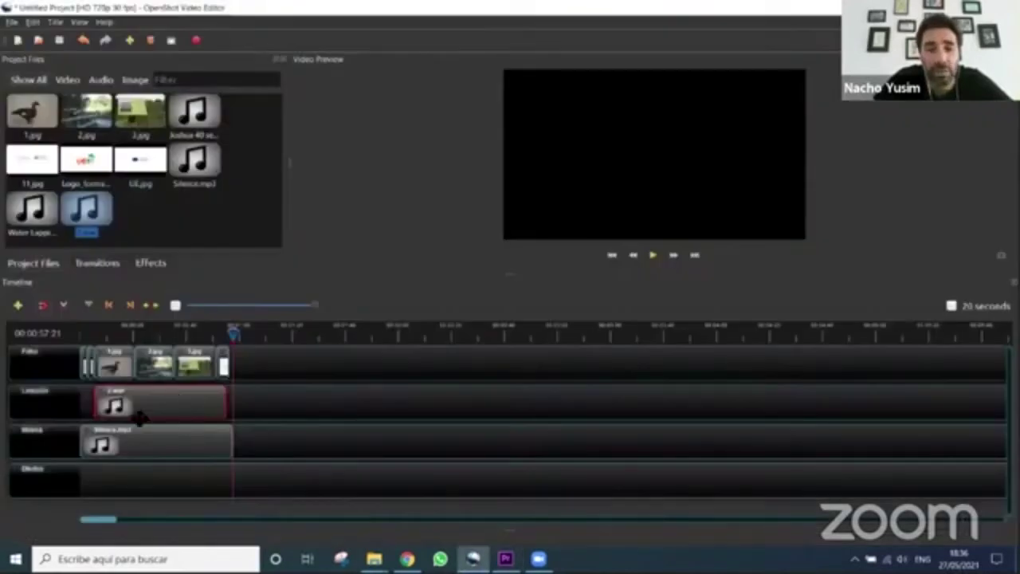
click(502, 557)
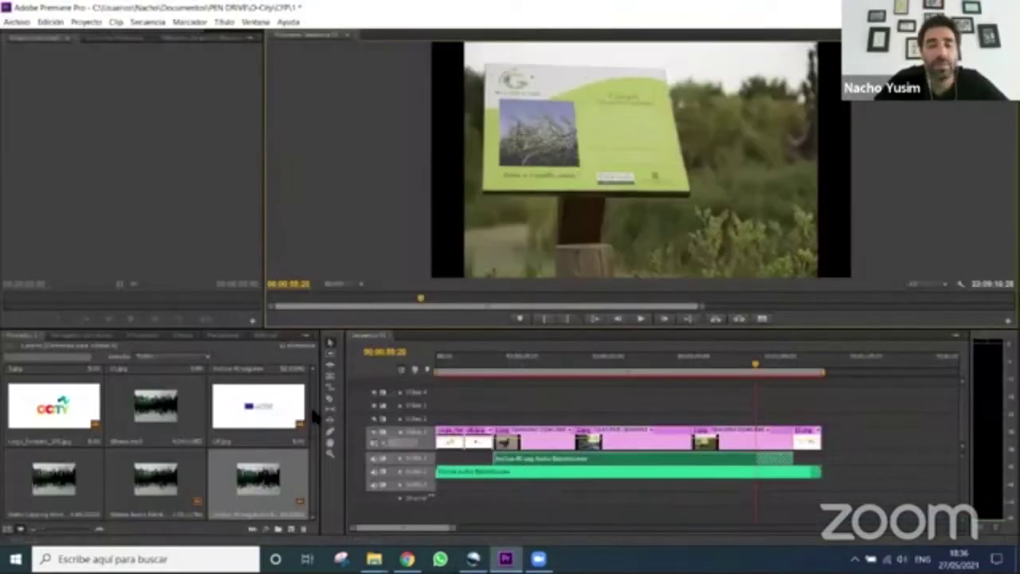
Import the Water Lapping Wind audio file from the Curso folder into the project
click(184, 335)
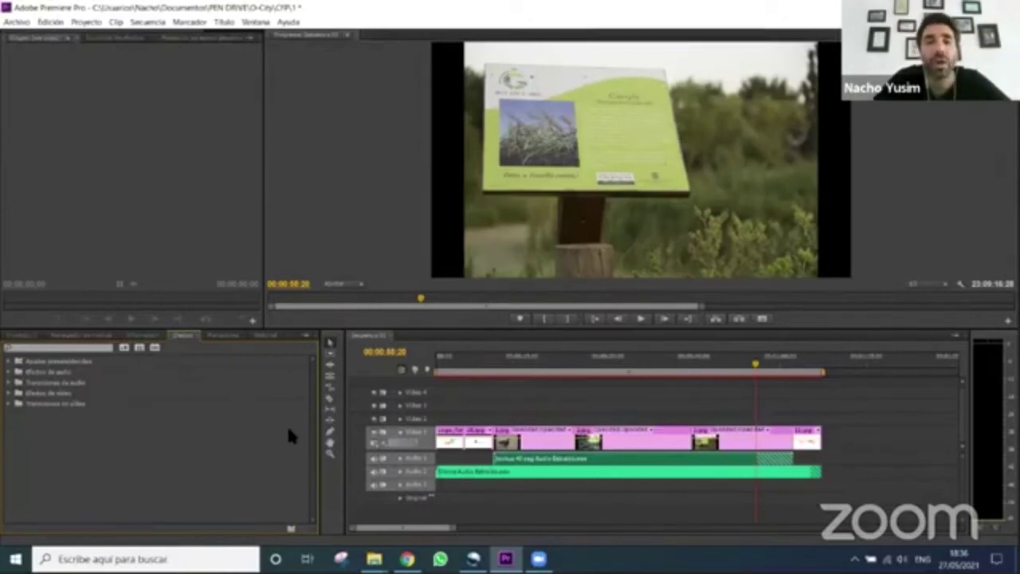
click(25, 24)
click(57, 264)
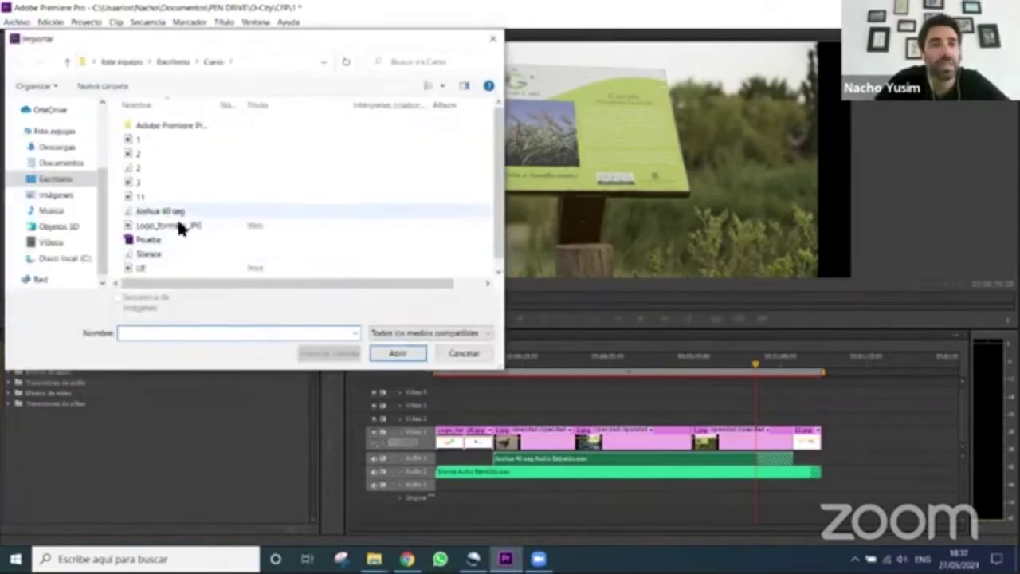
scroll(148, 269, down, 1)
click(148, 273)
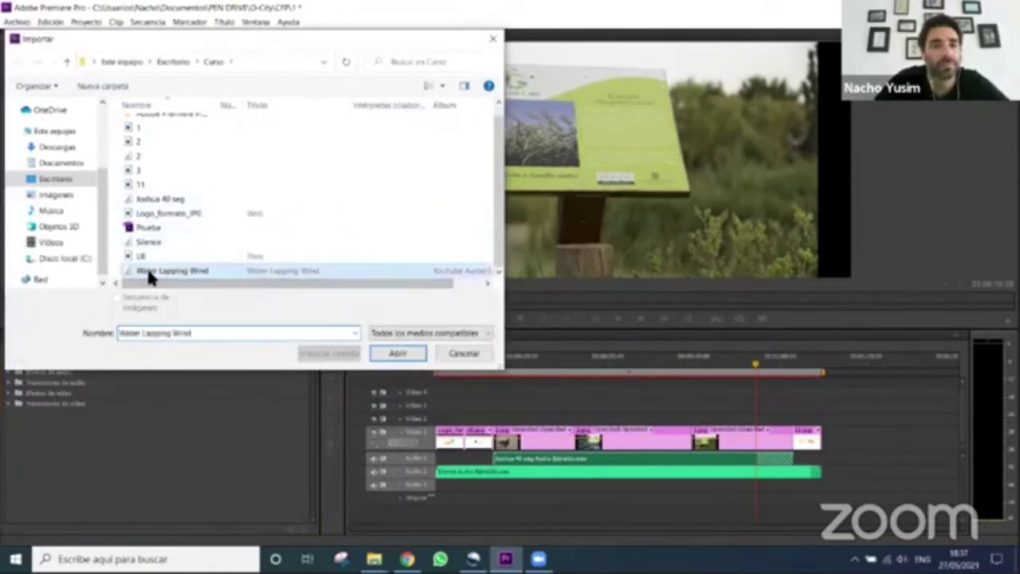
double_click(148, 273)
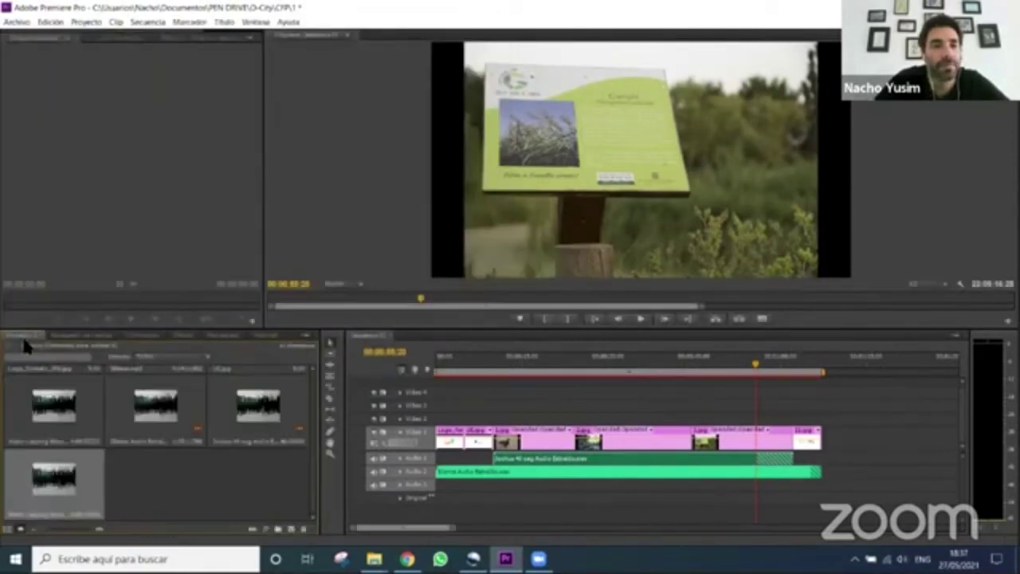
Place Water Lapping Wind on the Audio 3 track, shorten it to about seven seconds and start it where the UE.jpg image begins
drag(56, 488, 831, 486)
drag(586, 491, 482, 485)
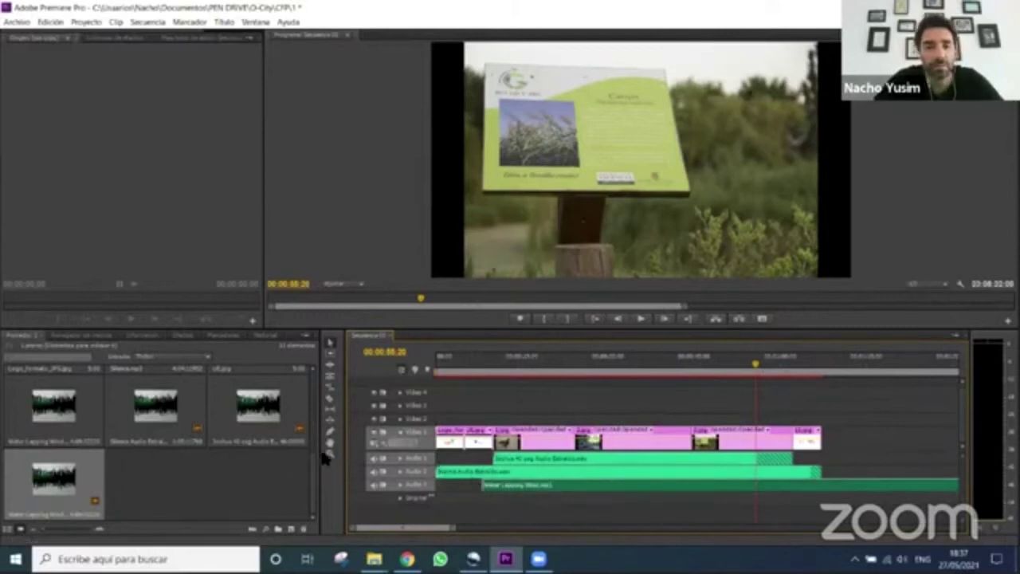
key(minus)
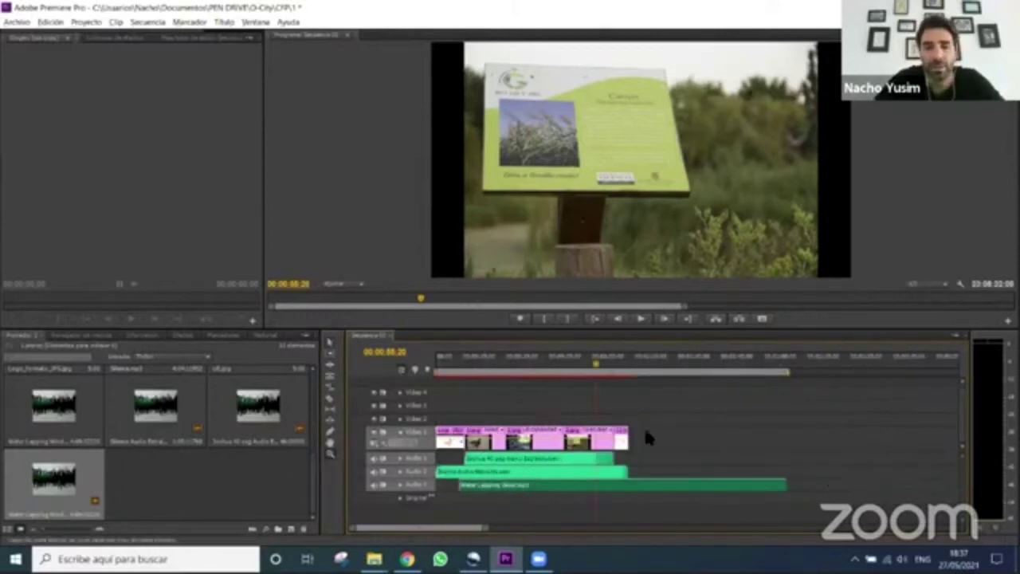
drag(787, 483, 467, 485)
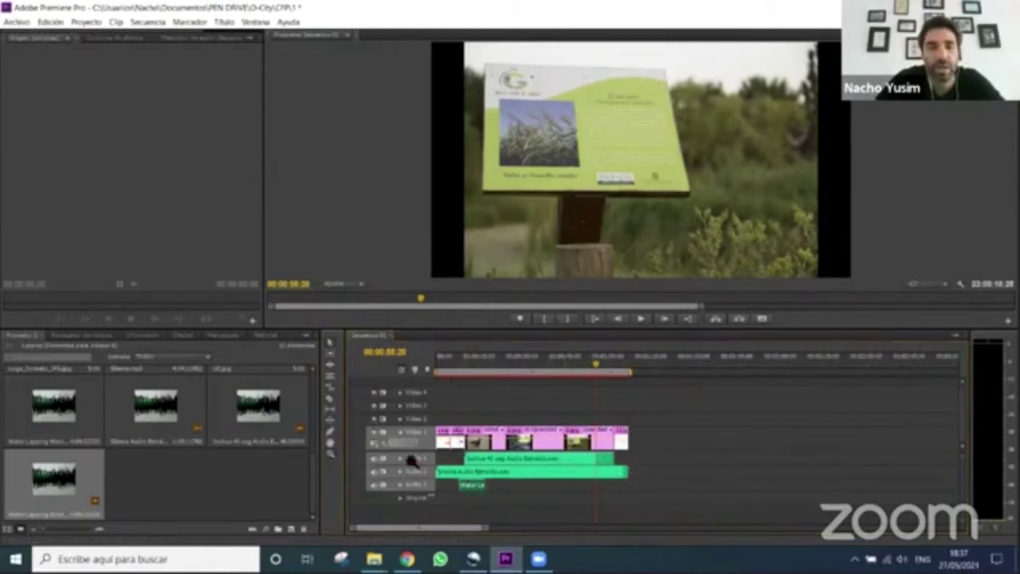
key(=)
key(=)
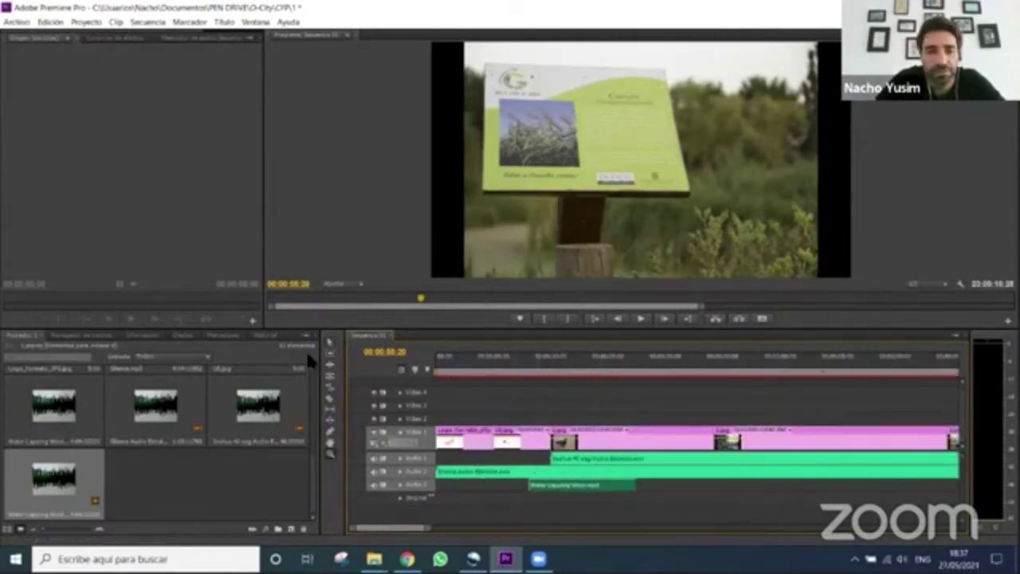
mouse_move(565, 492)
mouse_down()
mouse_move(535, 492)
mouse_move(592, 485)
mouse_move(574, 486)
mouse_up()
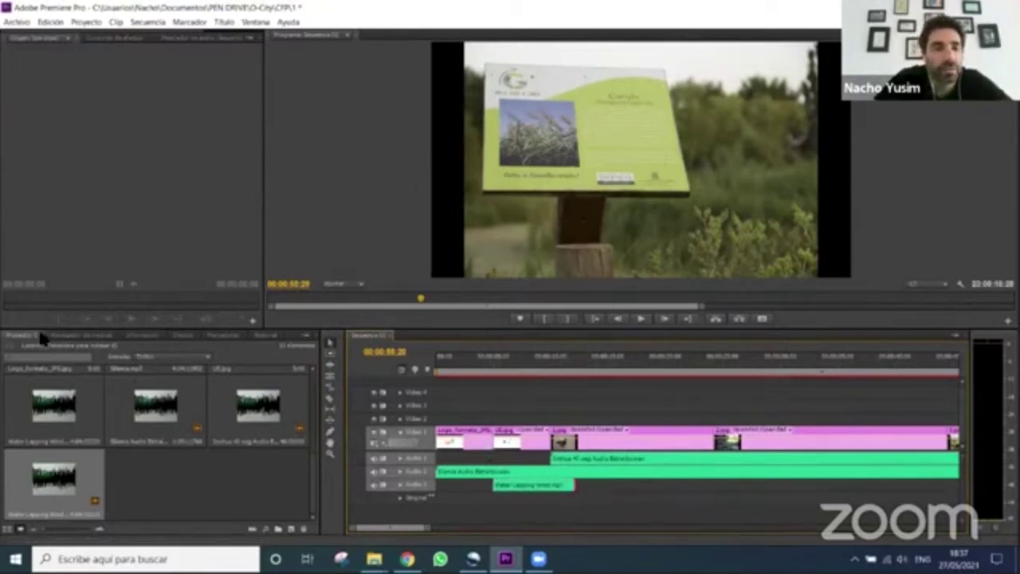
Apply the exponential audio fade to the start of the Audio 1 narration and to the end of the Water Lapping Wind clip
click(188, 336)
click(8, 384)
click(13, 393)
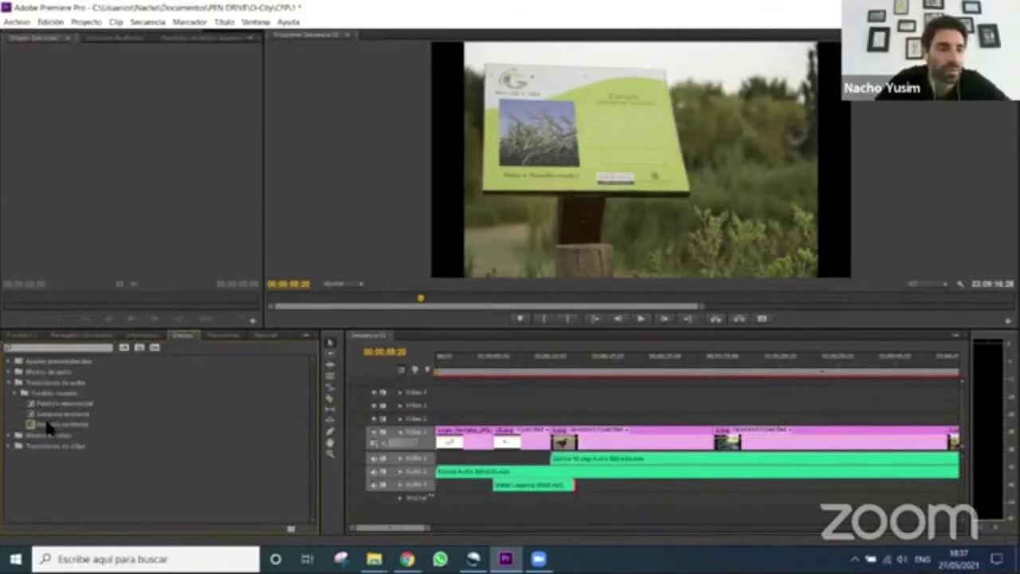
drag(45, 410, 553, 457)
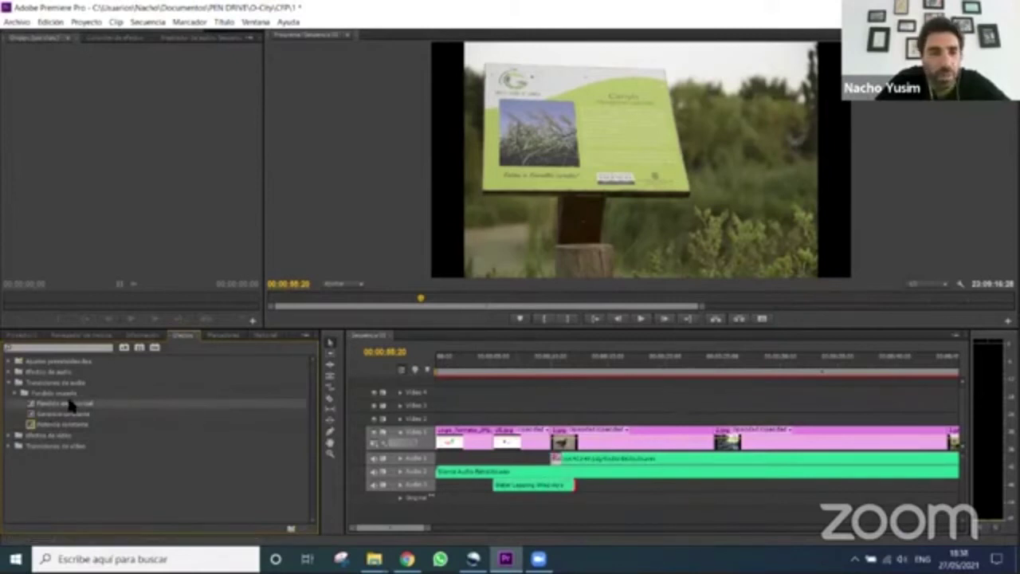
drag(68, 406, 571, 487)
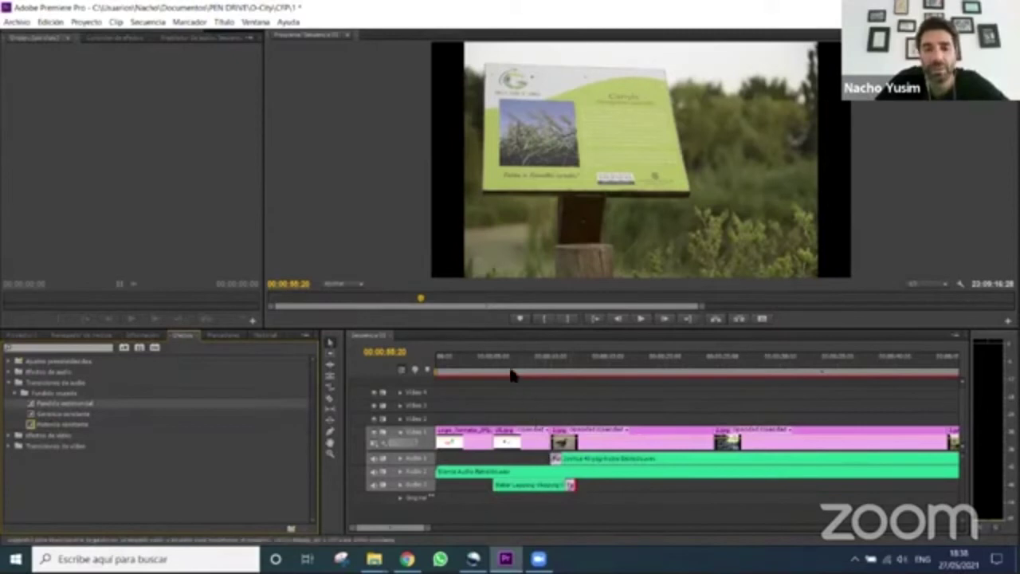
Play the sequence from the opening logo into the duck photo to hear the audio fades
click(465, 362)
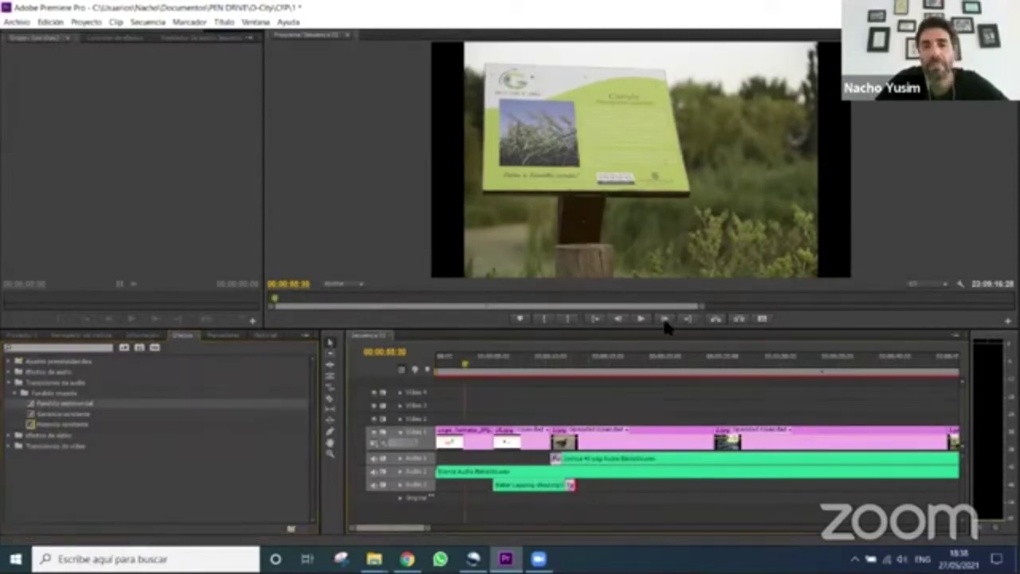
key(space)
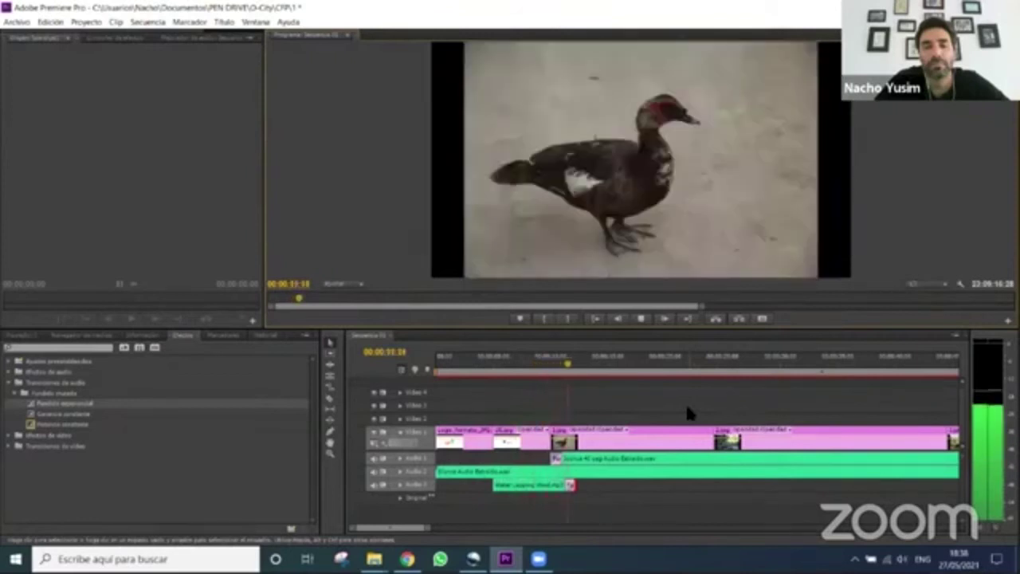
click(641, 318)
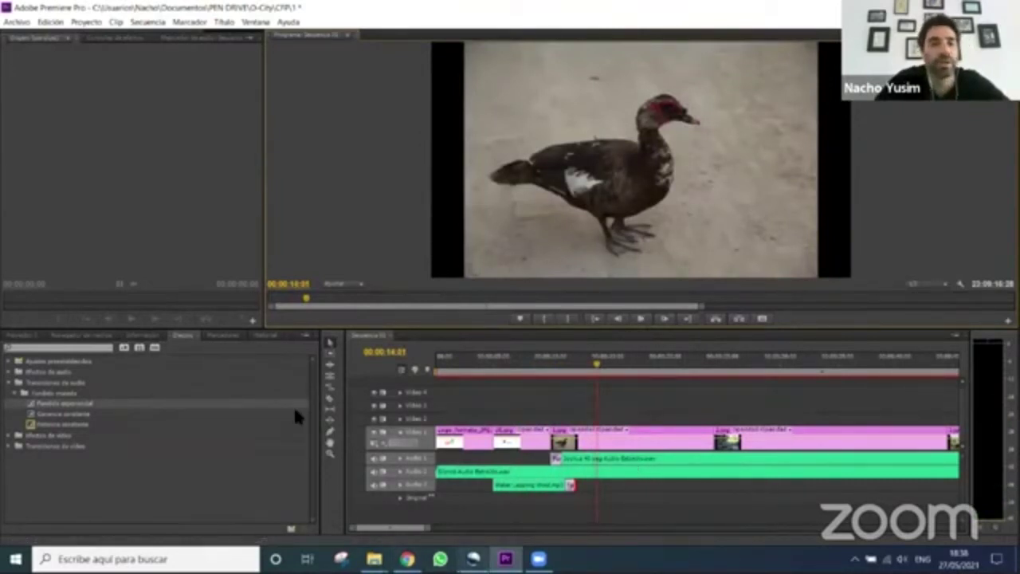
Switch to OpenShot, place the Water Lapping Wind audio on the Efectos track and shorten it to about five seconds under the duck photo's start
key(alt+Tab)
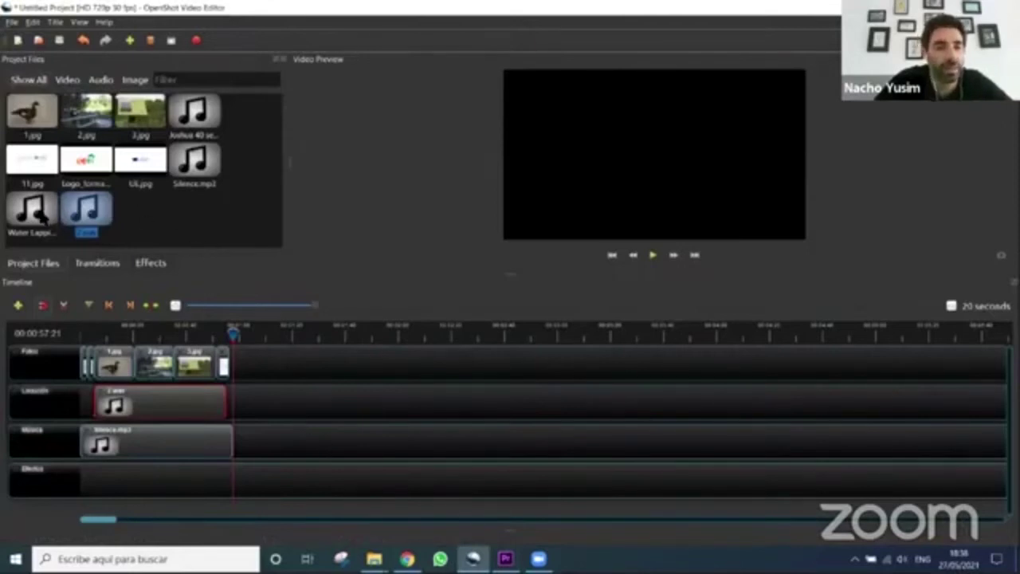
drag(36, 219, 167, 484)
drag(815, 481, 102, 481)
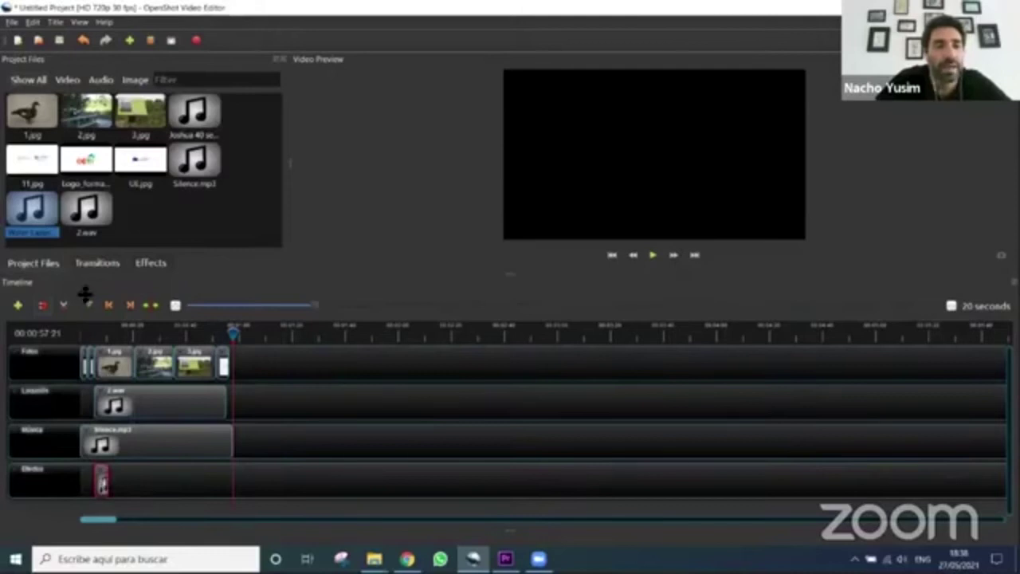
Look through the available transitions and play the timeline from the European Union logo into the duck photo
click(94, 263)
scroll(139, 199, down, 5)
scroll(137, 197, down, 15)
scroll(126, 185, up, 20)
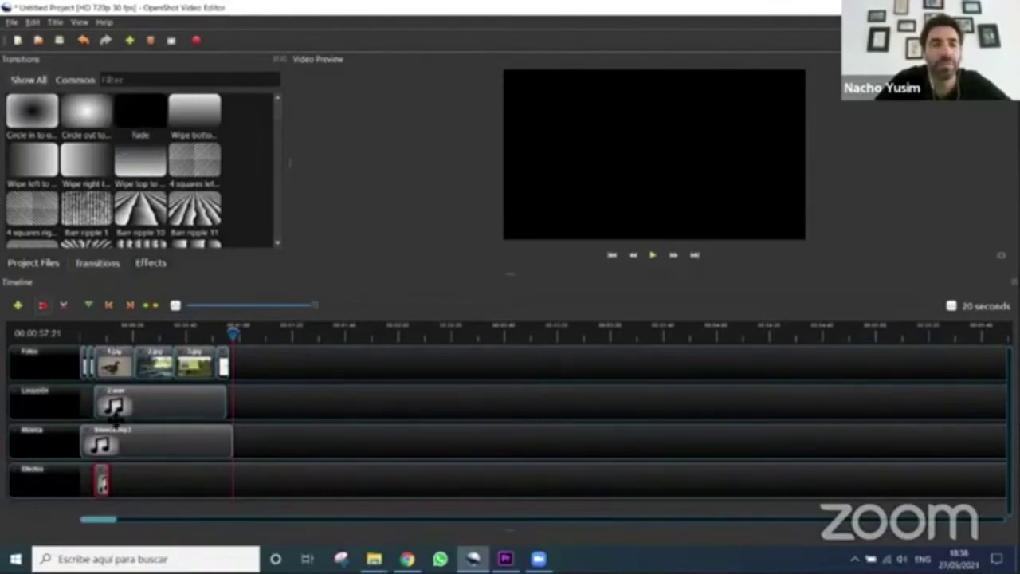
click(89, 335)
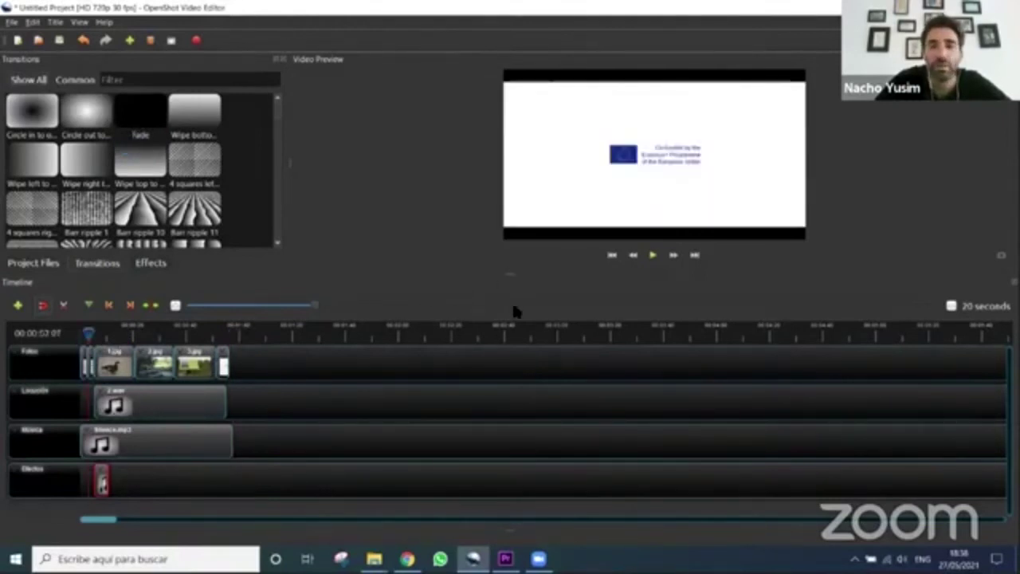
click(653, 255)
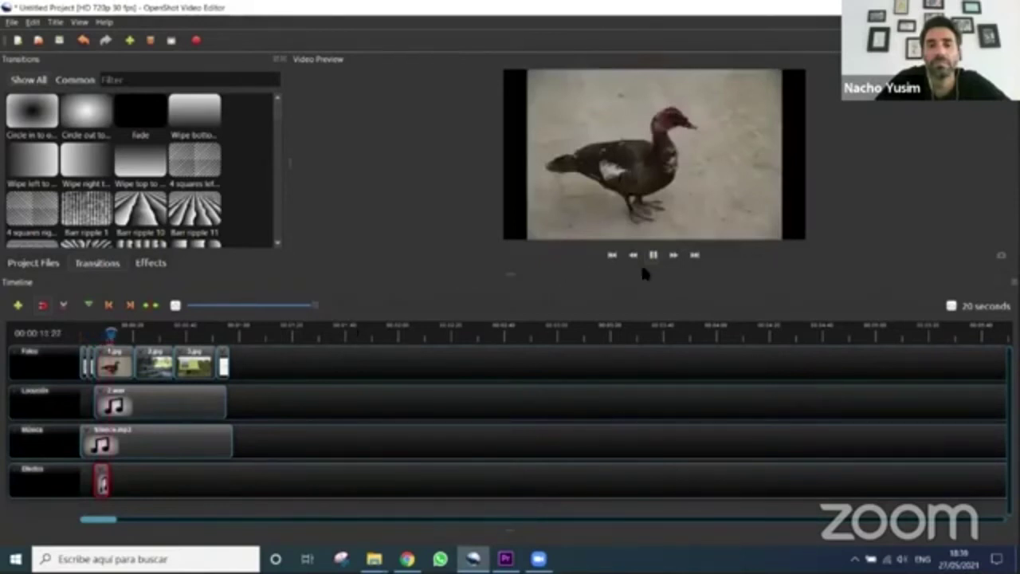
Examine the volume fades and levels offered for the start and the entire length of the Water Lapping Wind clip
right_click(101, 479)
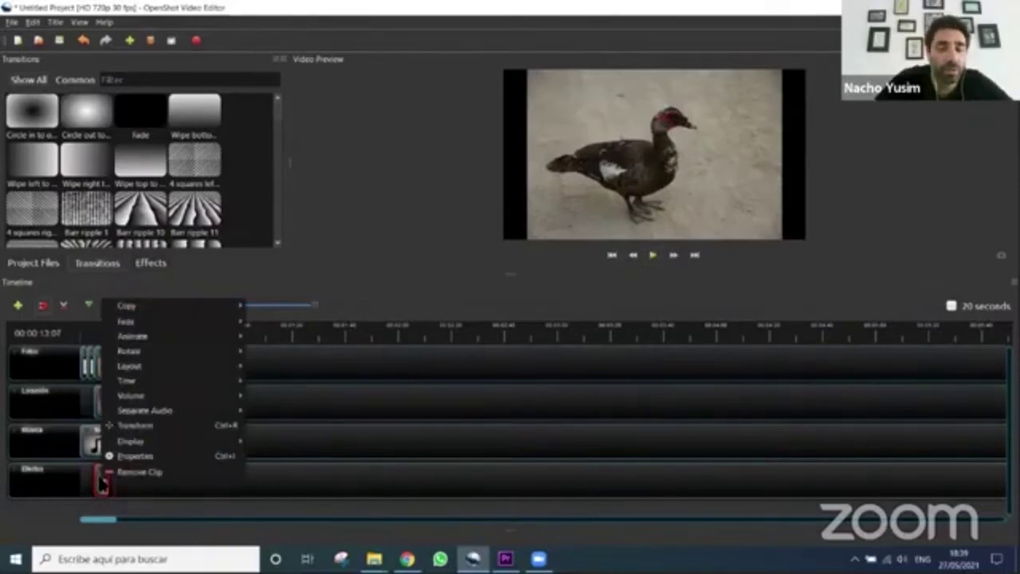
mouse_move(155, 399)
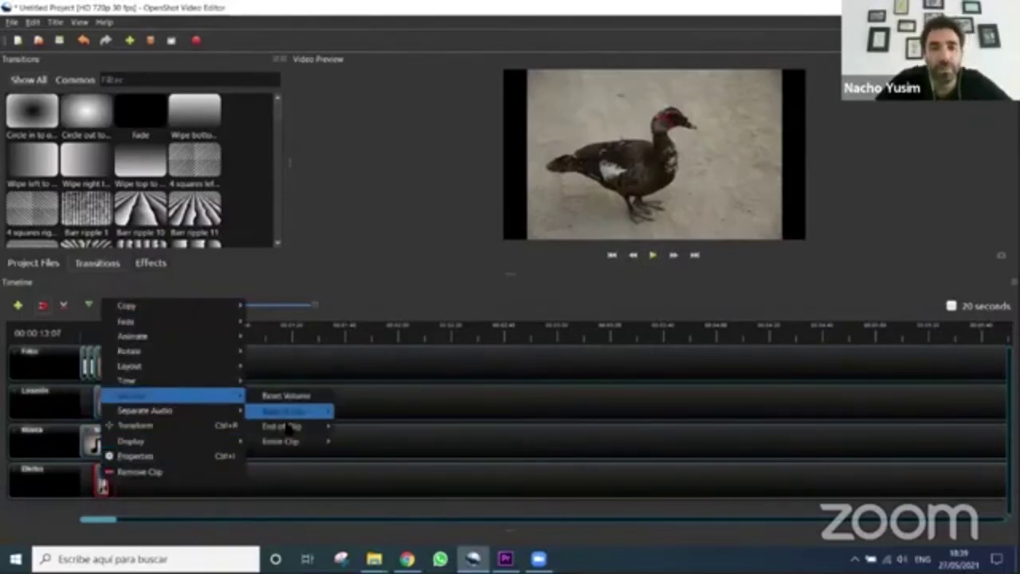
mouse_move(287, 441)
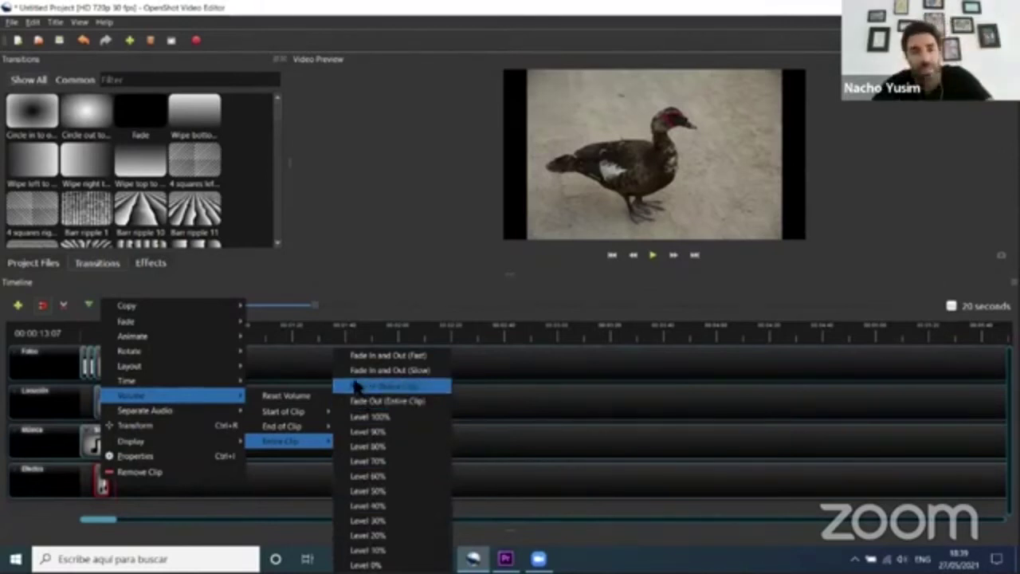
mouse_move(302, 413)
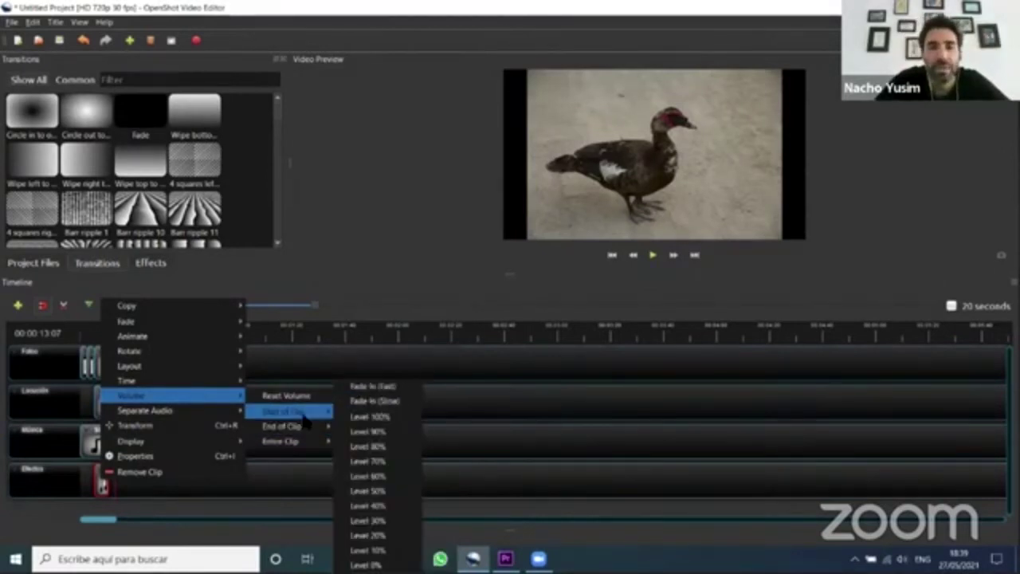
click(323, 268)
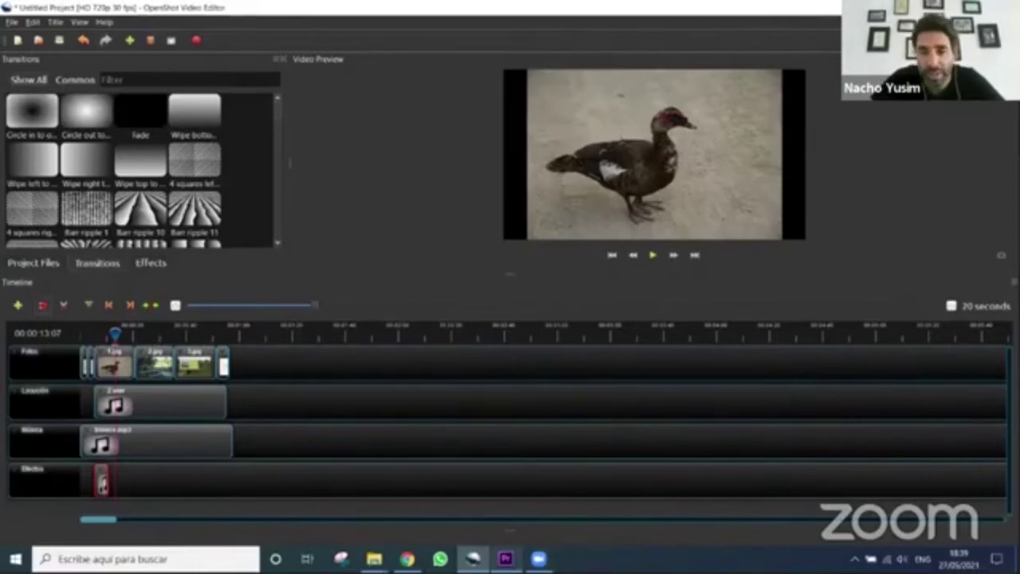
Switch to Premiere Pro, review the audio crossfades and list the video transition categories
key(alt+Tab)
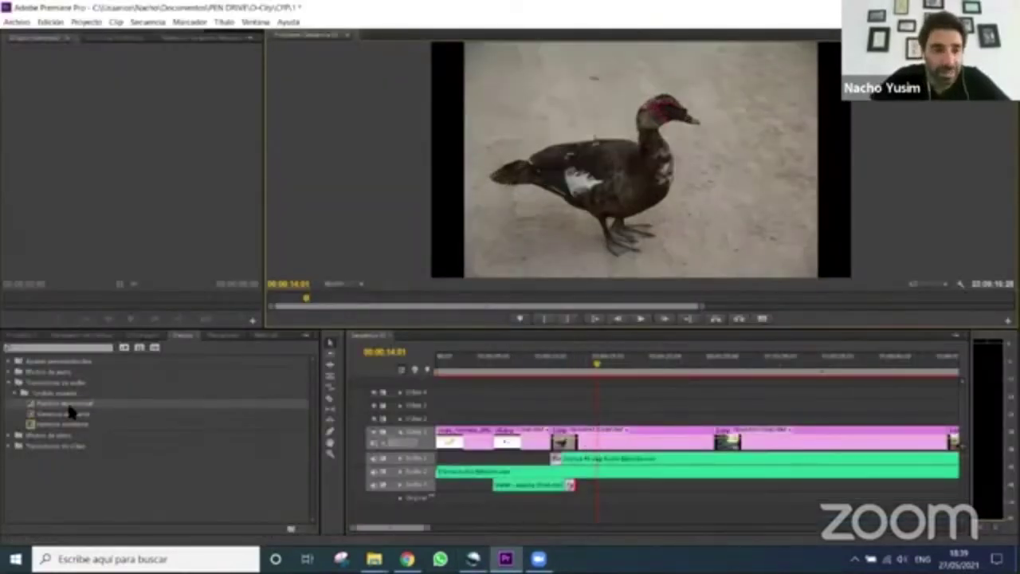
click(11, 392)
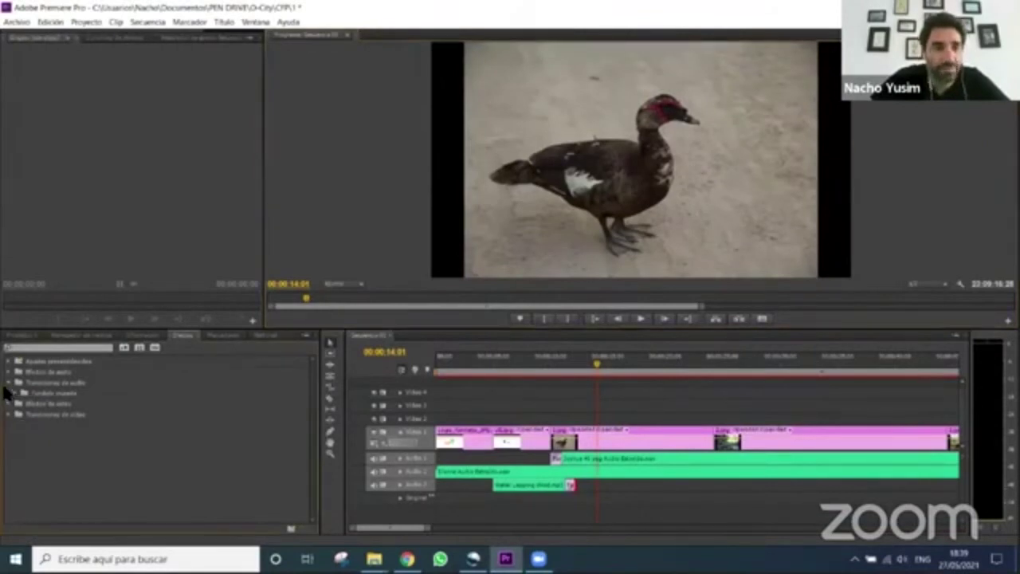
click(15, 393)
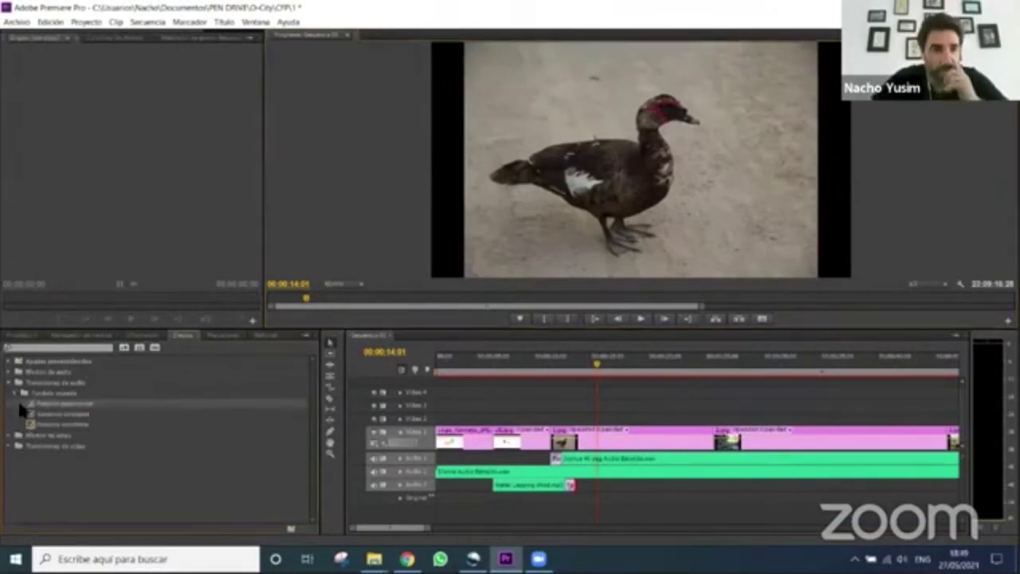
click(16, 394)
click(10, 383)
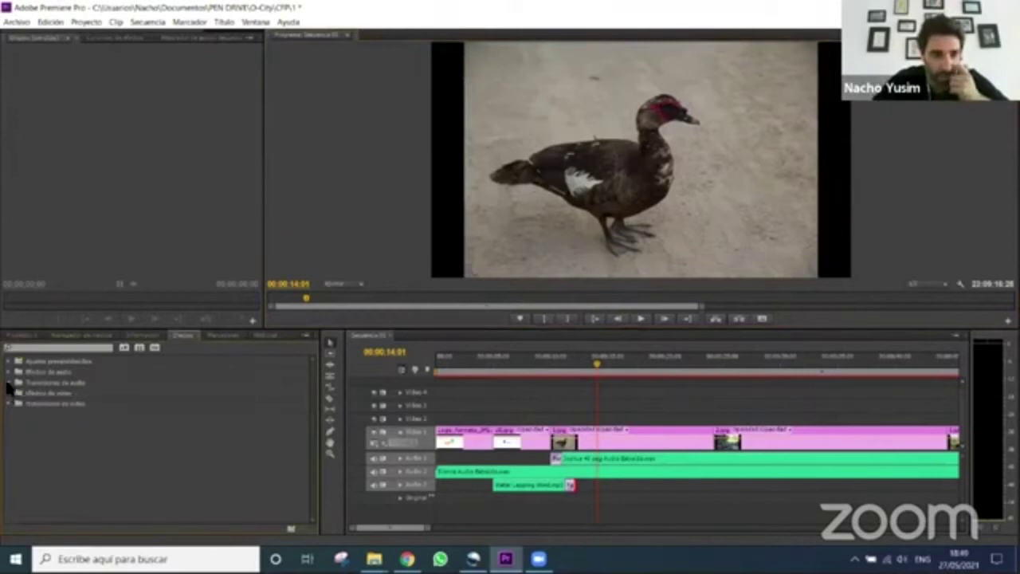
click(9, 404)
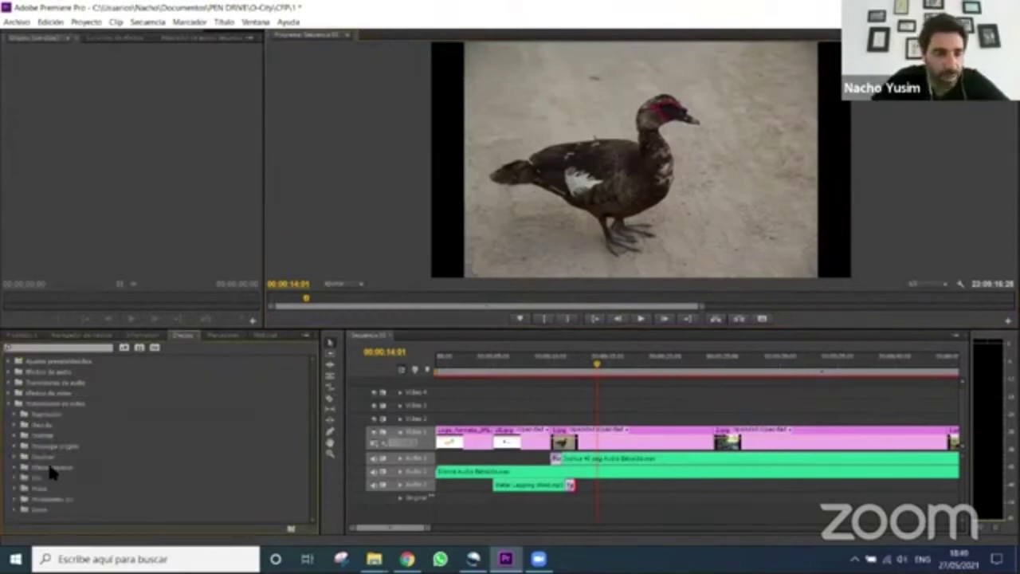
Apply the Plegar transition from the 3D movement category at the cut between the opening logo and UE.jpg
click(14, 509)
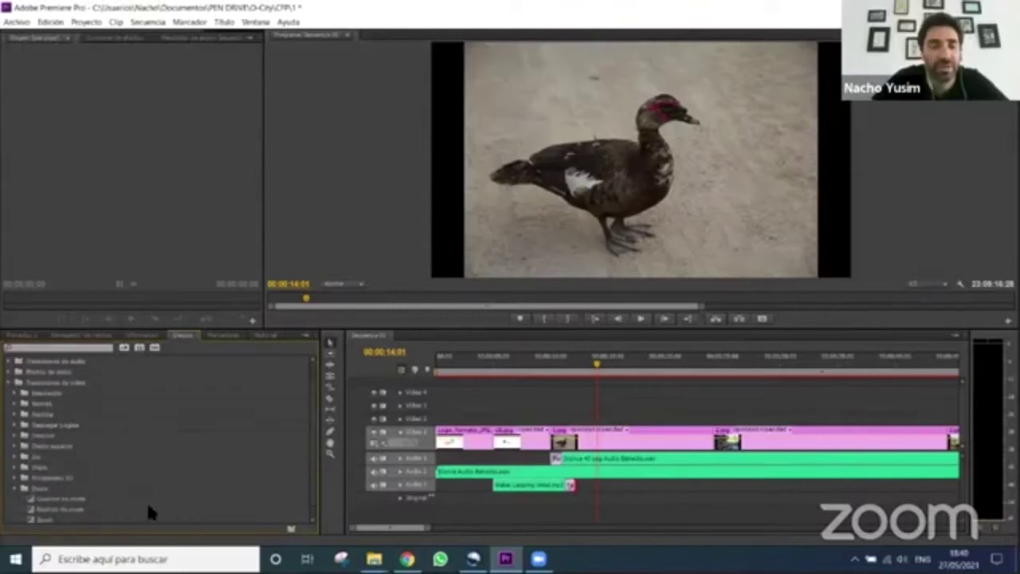
scroll(92, 481, down, 1)
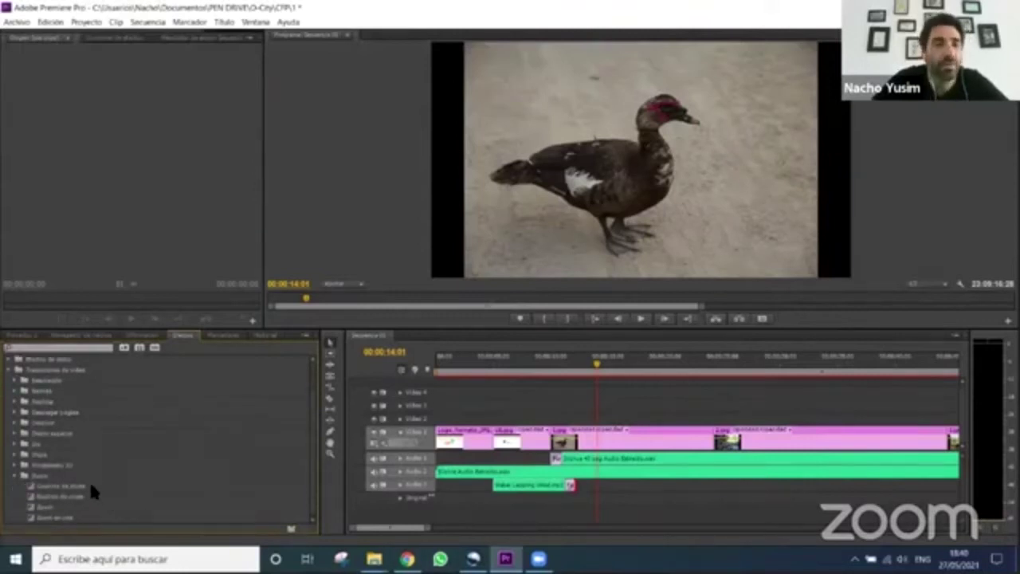
click(16, 475)
click(13, 499)
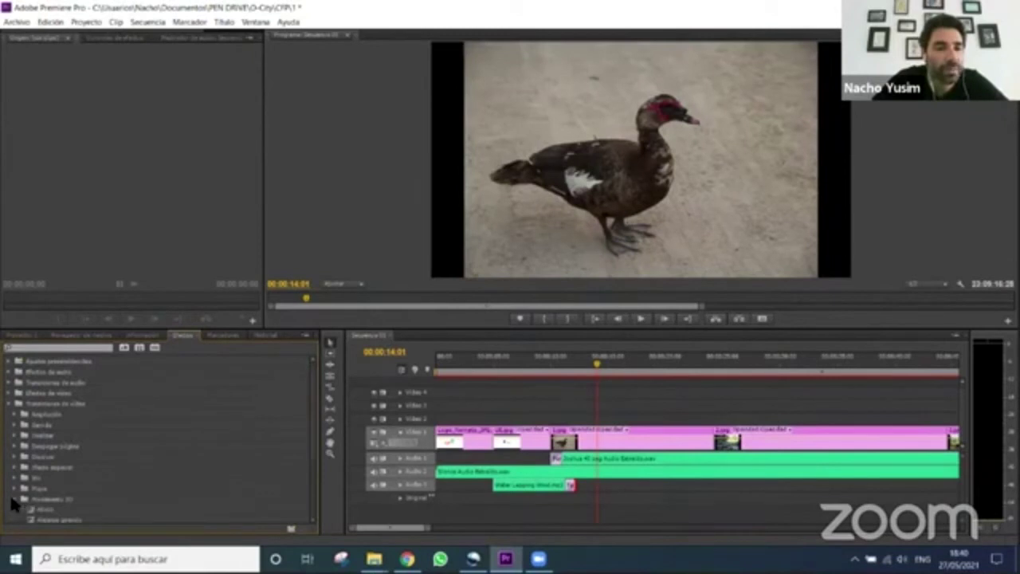
scroll(73, 481, down, 3)
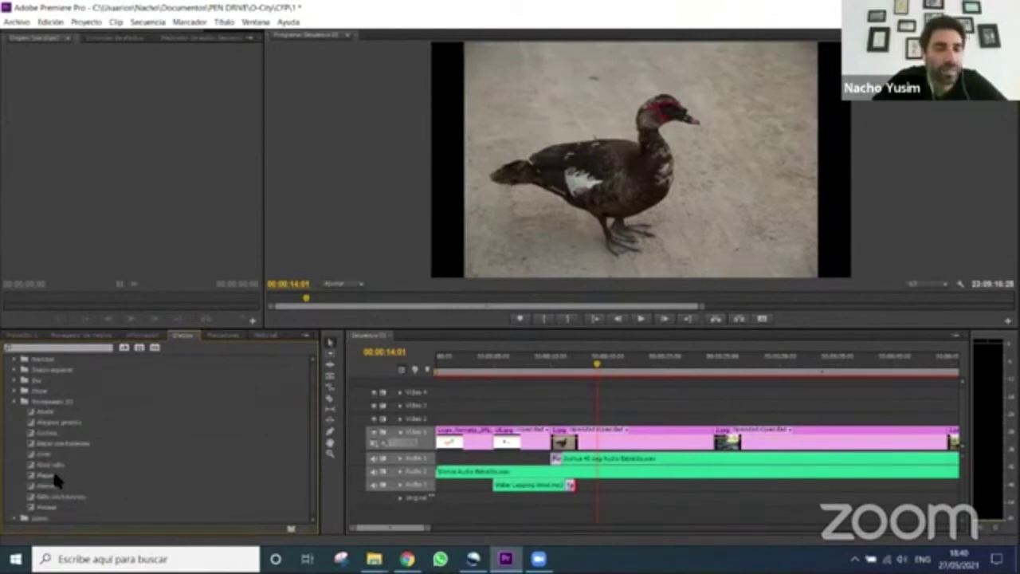
drag(80, 476, 440, 443)
drag(103, 478, 487, 438)
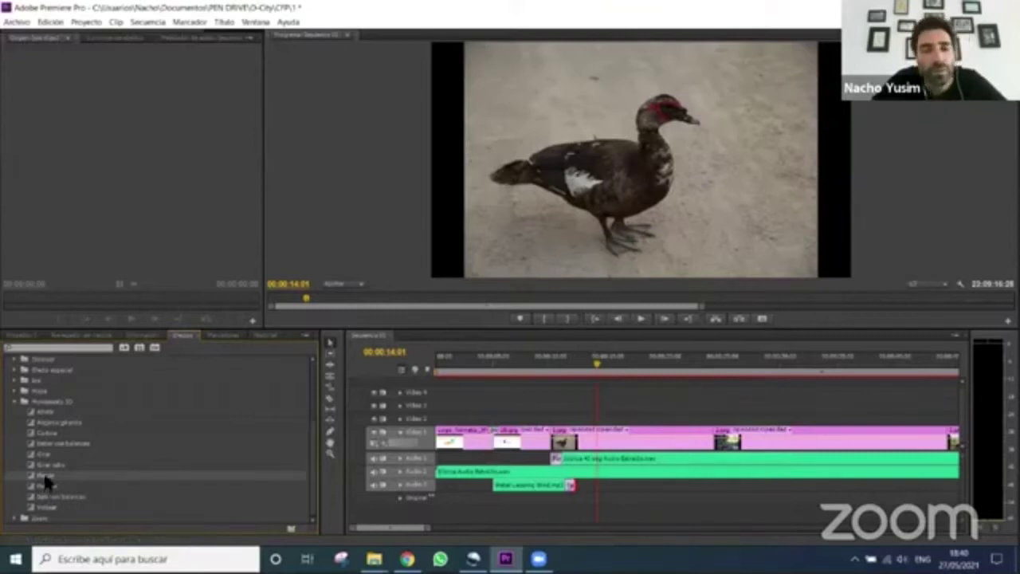
Apply the Plegar transition at the cut between UE.jpg and 1.jpg and play the timeline from the European Union logo into the duck photo
drag(42, 483, 550, 440)
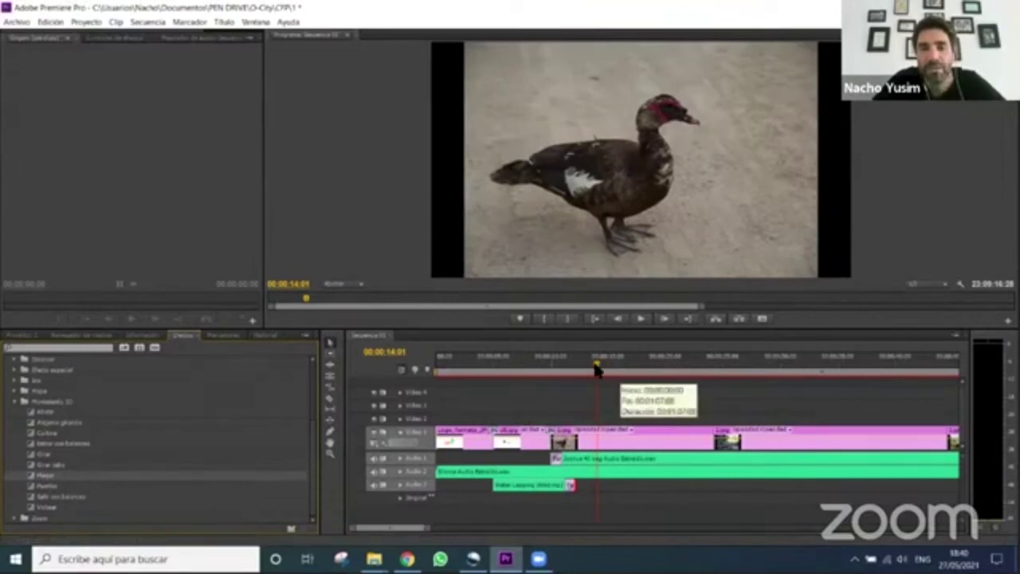
click(472, 368)
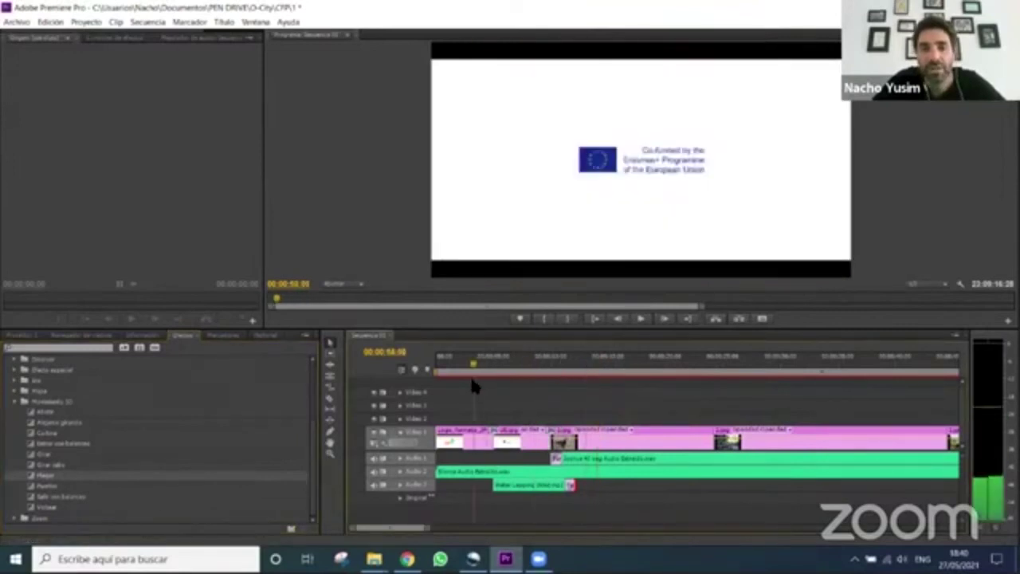
click(638, 320)
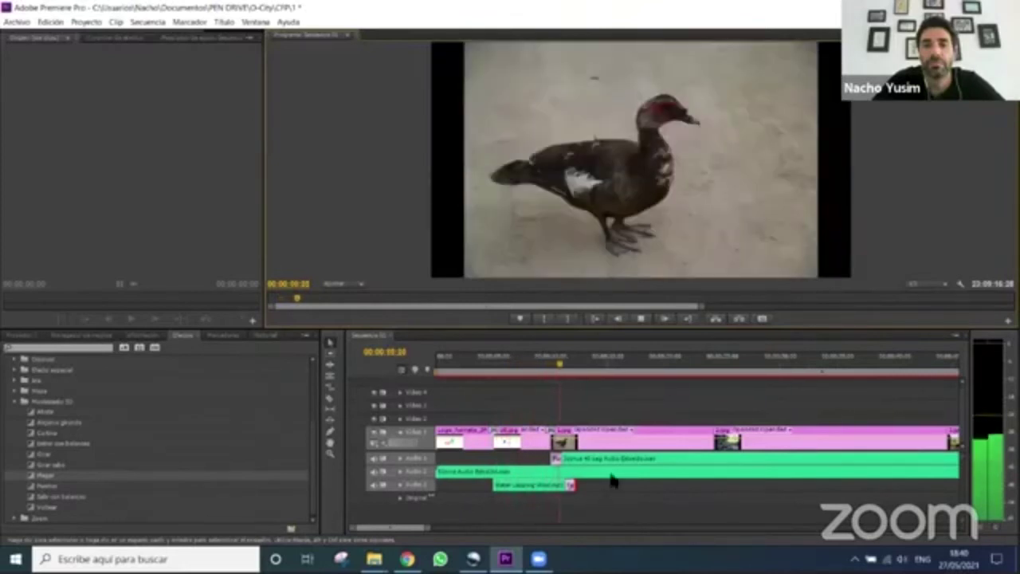
click(642, 318)
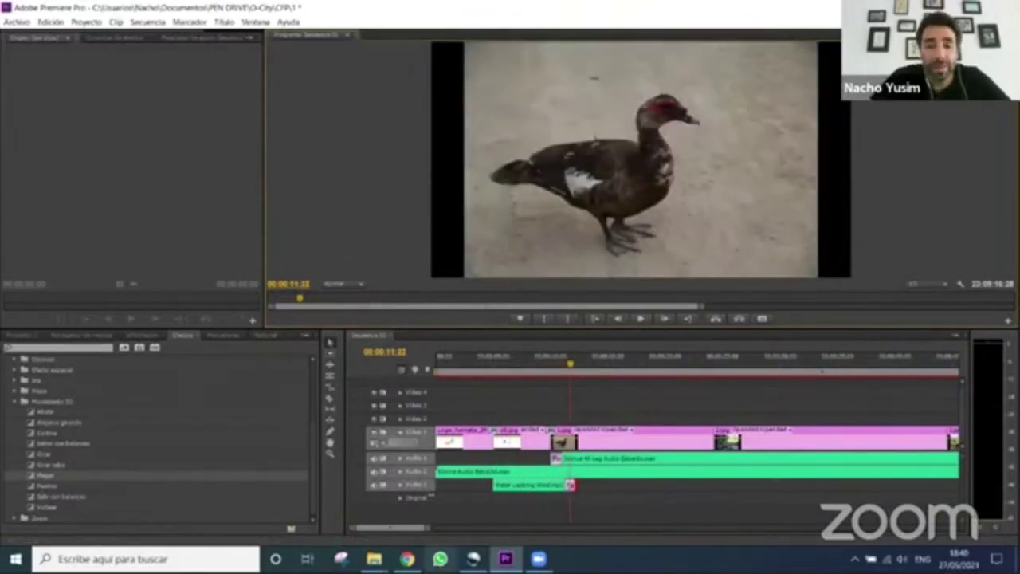
Switch to OpenShot and add Fade transitions across the cuts between 1.jpg and 2.jpg and between 2.jpg and 3.jpg
click(474, 558)
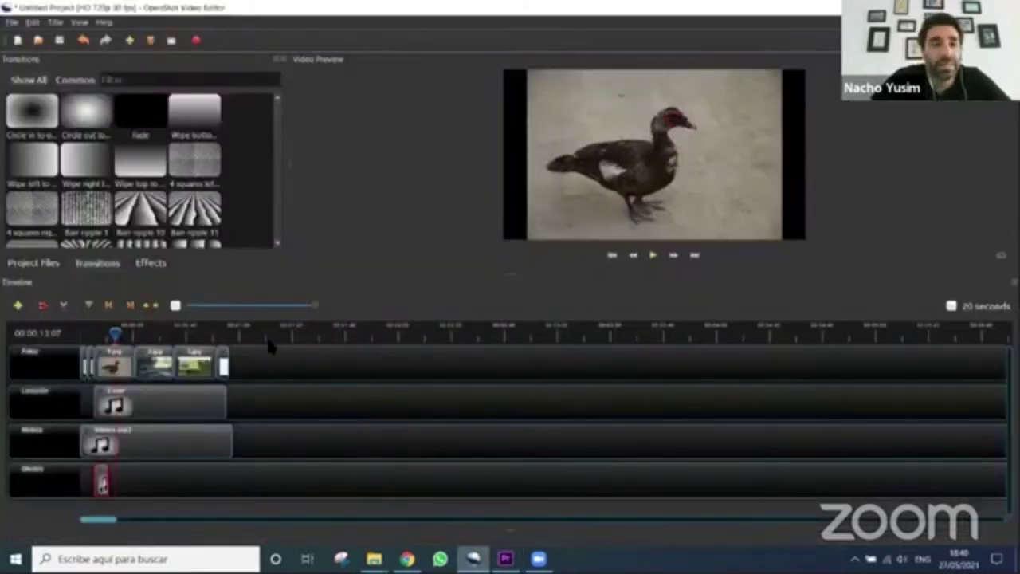
drag(140, 112, 130, 366)
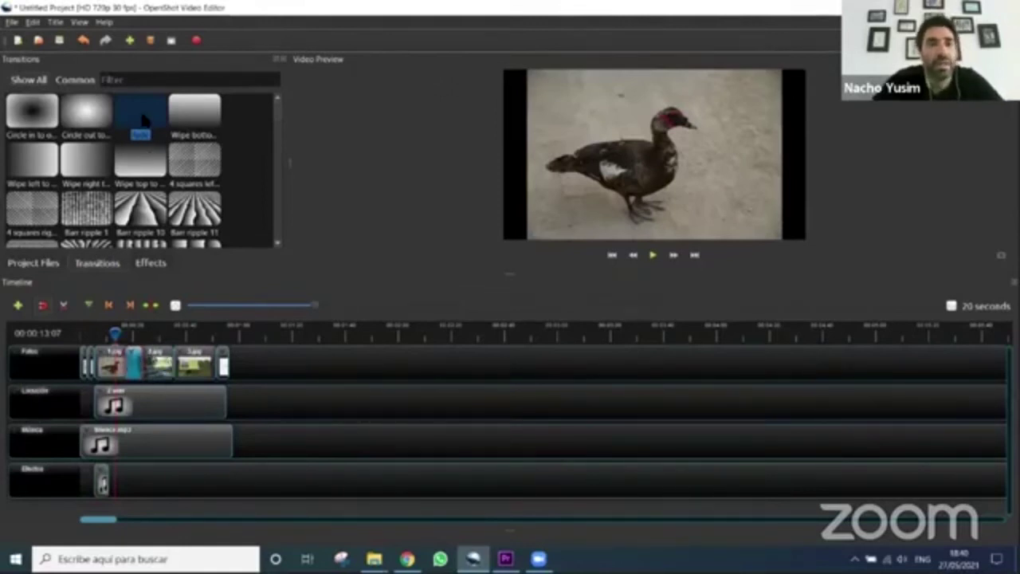
drag(138, 112, 145, 119)
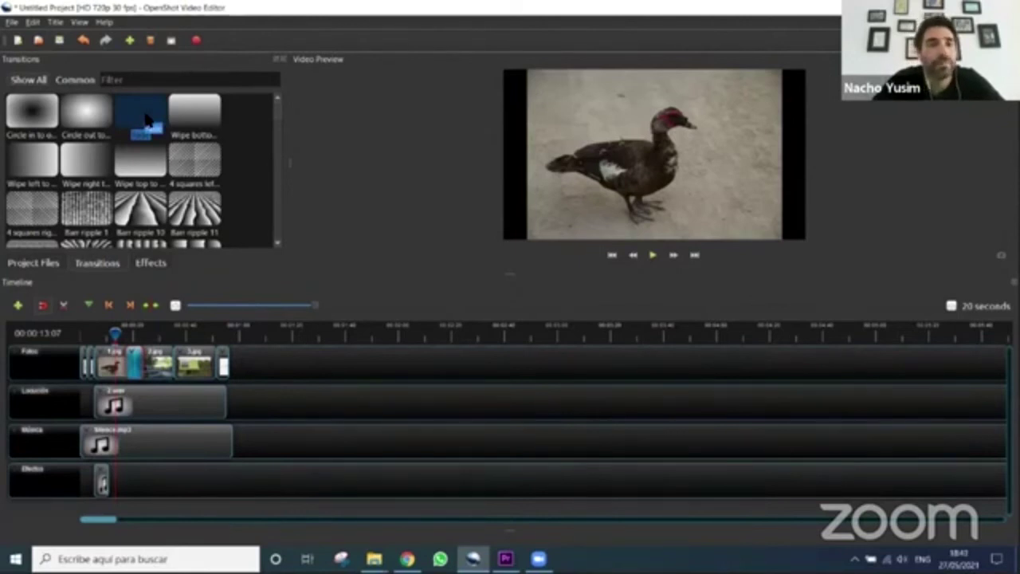
drag(146, 119, 170, 363)
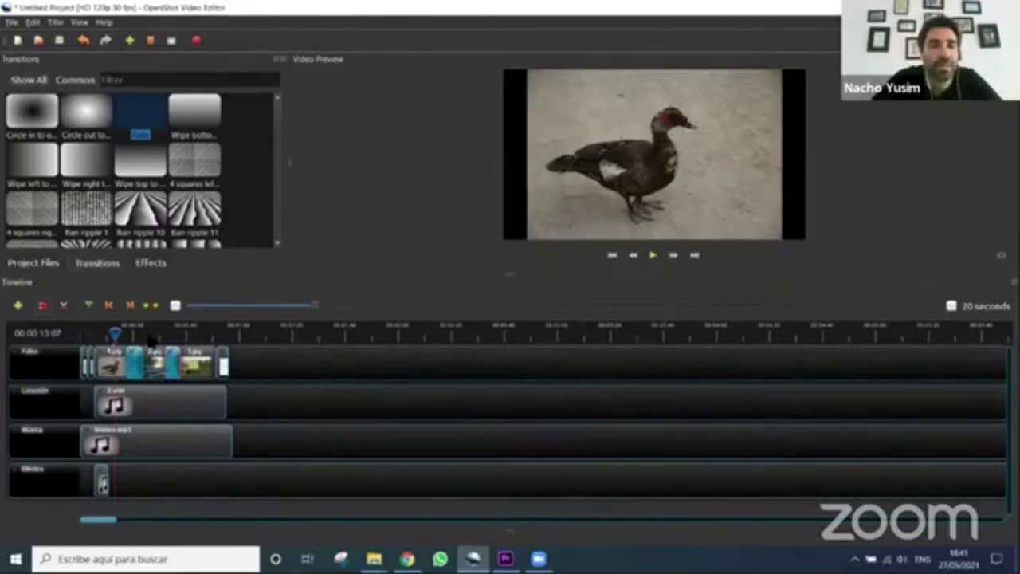
Preview the fade on the duck photo and remove both Fade transitions from the Fotos track
mouse_move(117, 332)
mouse_down()
mouse_move(154, 332)
mouse_move(129, 333)
mouse_up()
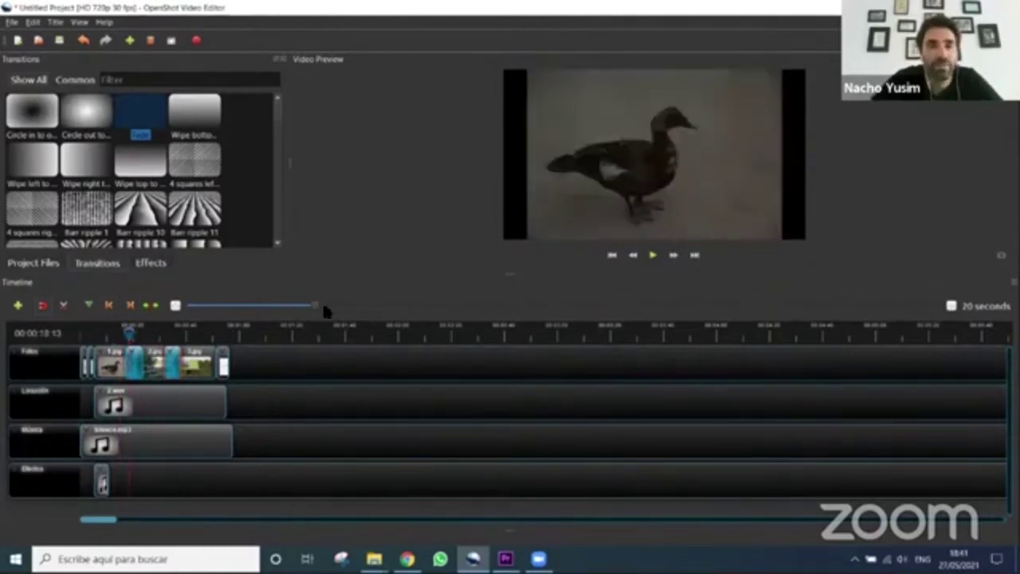
drag(316, 308, 289, 306)
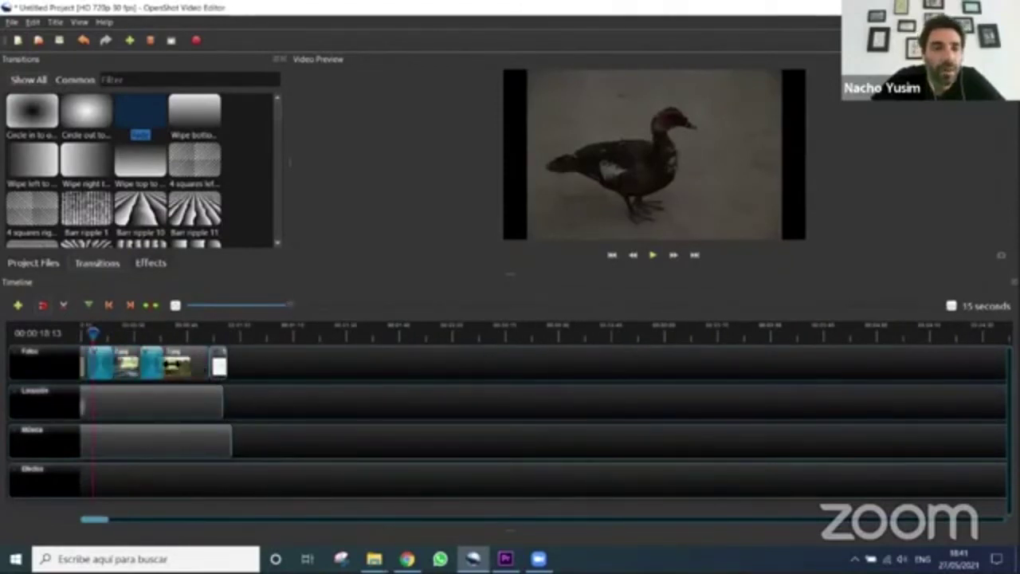
drag(170, 351, 100, 363)
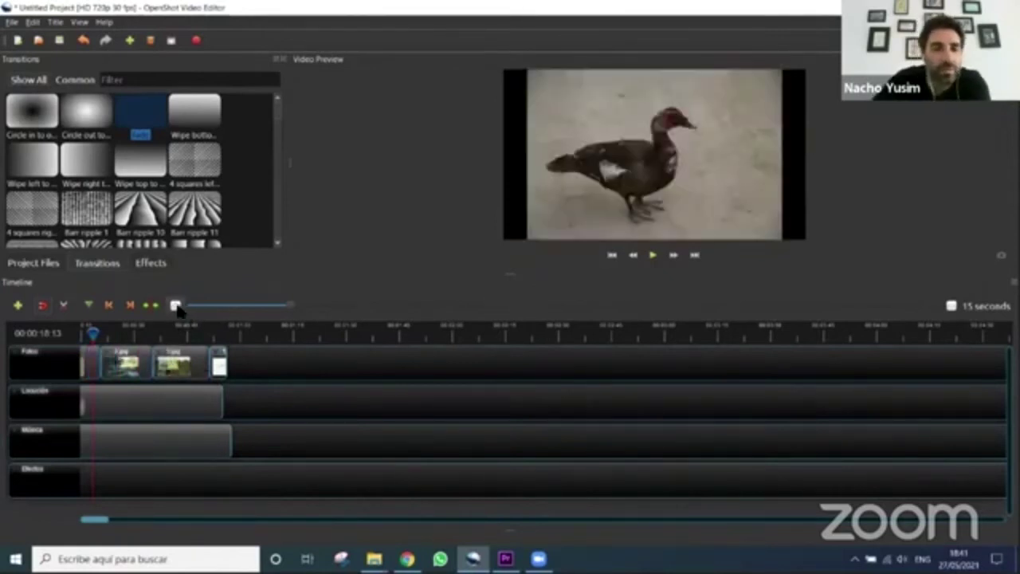
scroll(177, 309, up, 3)
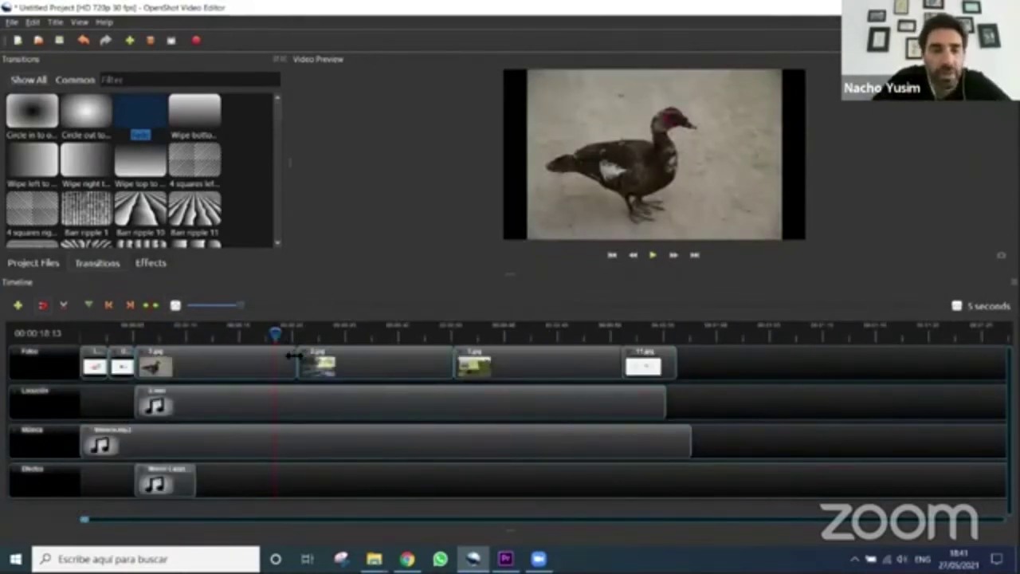
Adjust the end of 1.jpg, add the Barr ripple 10 transition at the start of 2.jpg and shorten it to about 4 seconds
click(288, 350)
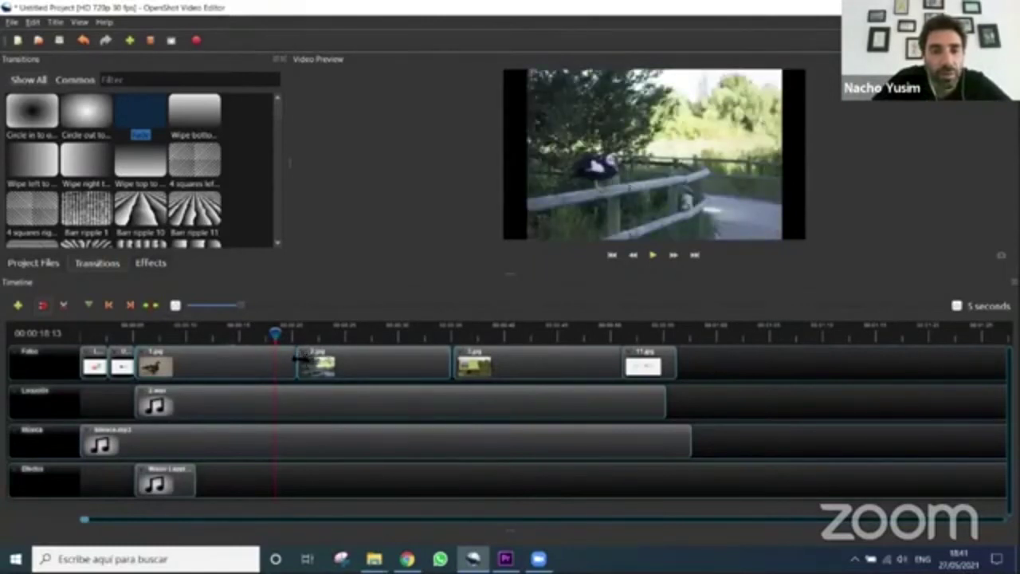
mouse_move(303, 361)
mouse_down()
mouse_move(314, 361)
mouse_move(284, 362)
mouse_move(296, 360)
mouse_up()
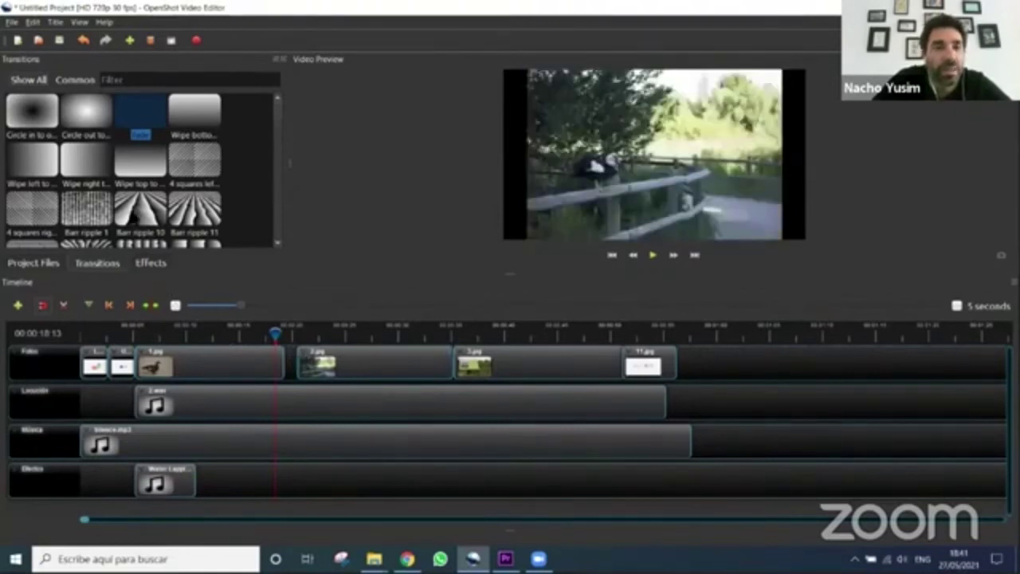
click(139, 214)
drag(281, 317, 299, 355)
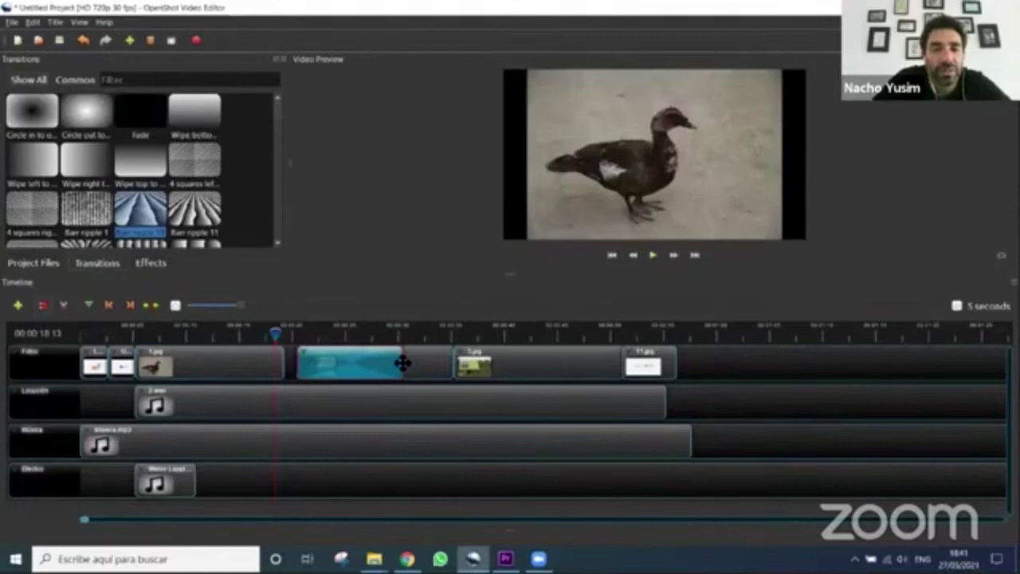
drag(385, 361, 295, 363)
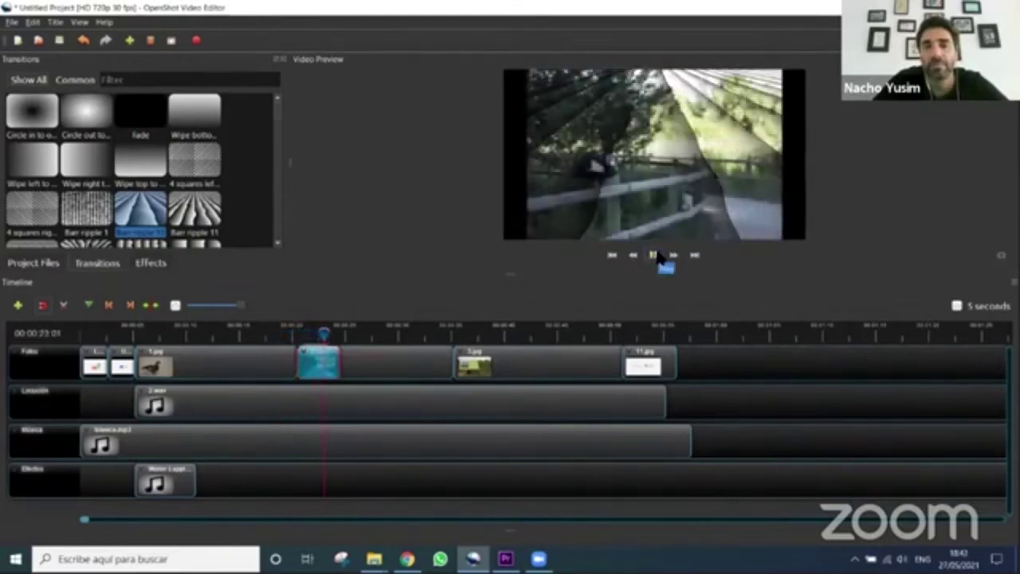
Play the Barr ripple 10 transition, remove it from 2.jpg and browse the other available transitions
click(655, 255)
drag(319, 360, 328, 353)
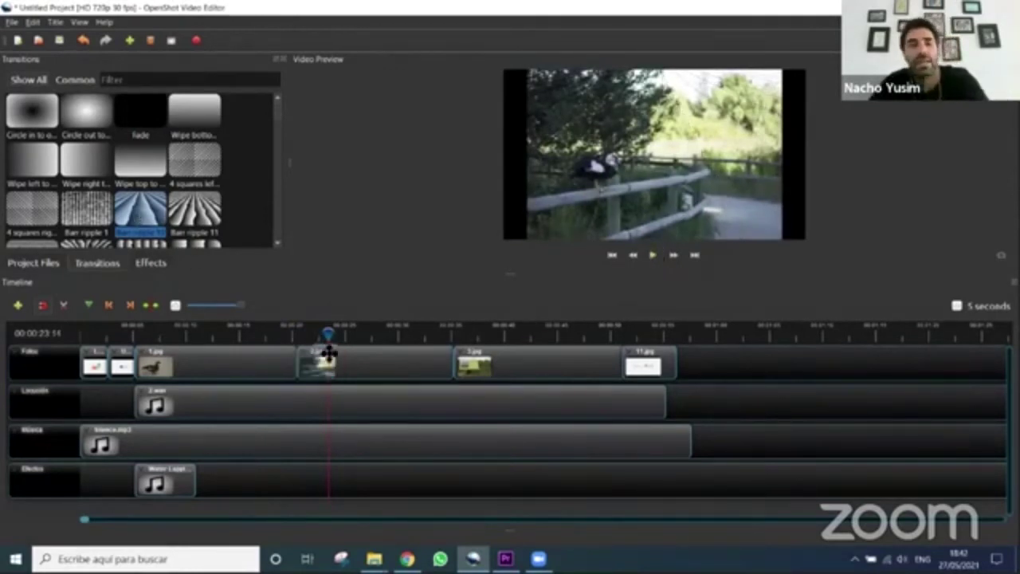
scroll(144, 209, down, 3)
scroll(144, 209, down, 8)
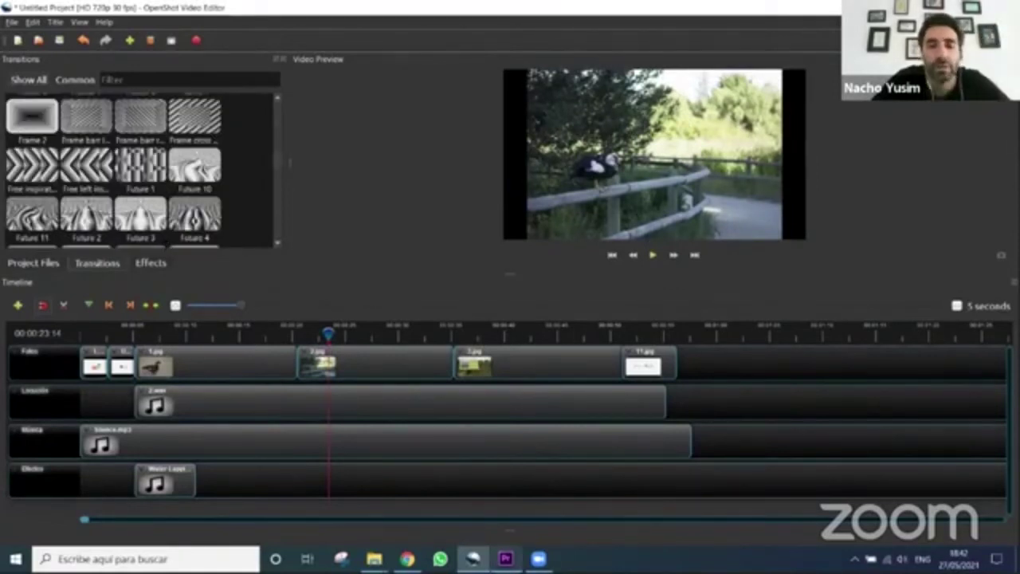
Switch to Premiere Pro and apply the first 3D movement transition at the cut before the closing logos image 11.jpg
key(alt+Tab)
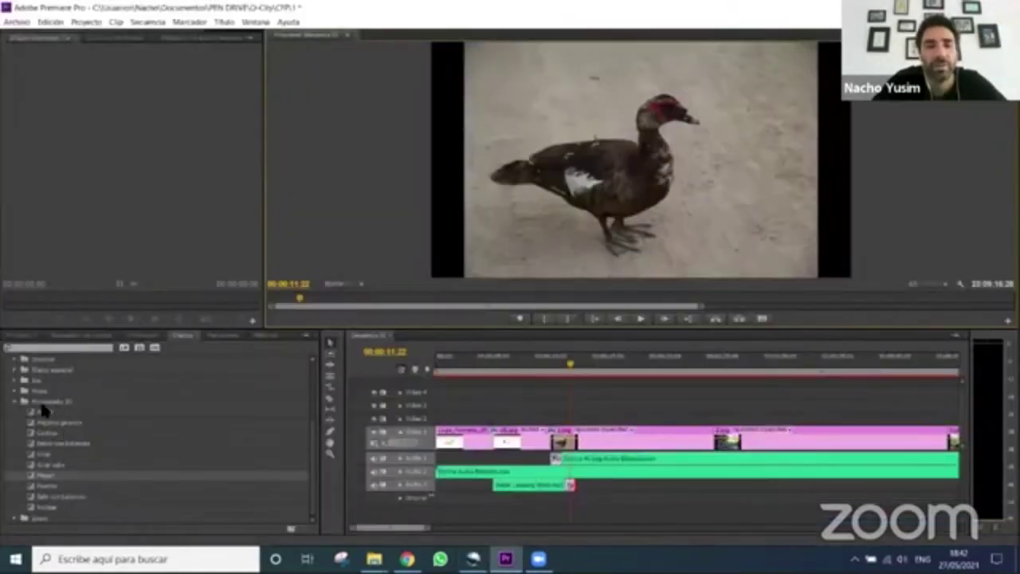
mouse_move(422, 537)
mouse_down()
mouse_move(505, 537)
mouse_move(419, 546)
mouse_up()
key(minus)
key(minus)
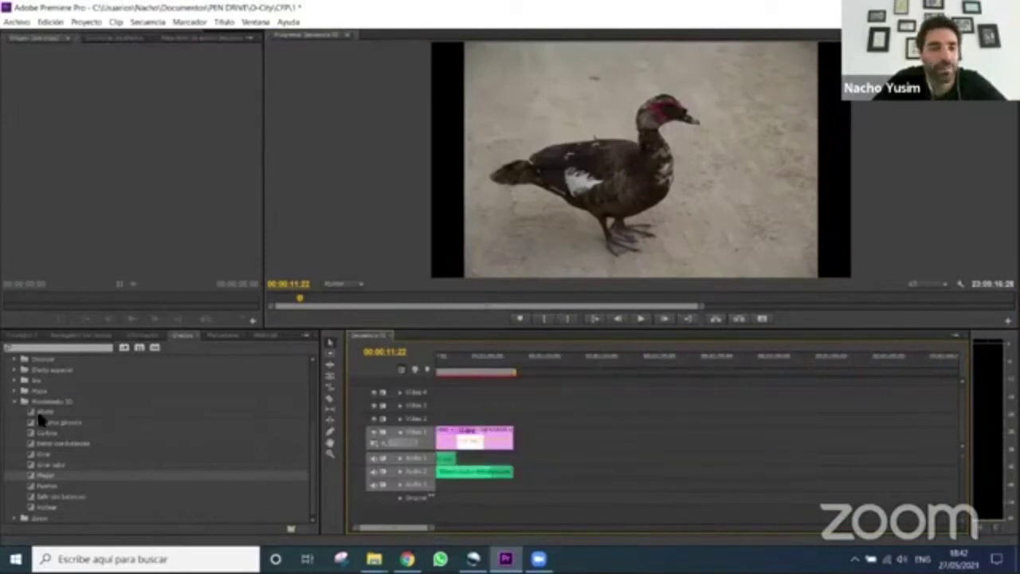
drag(40, 415, 464, 440)
Play the timeline from the information sign photo into the closing university logos to check the transition
click(447, 365)
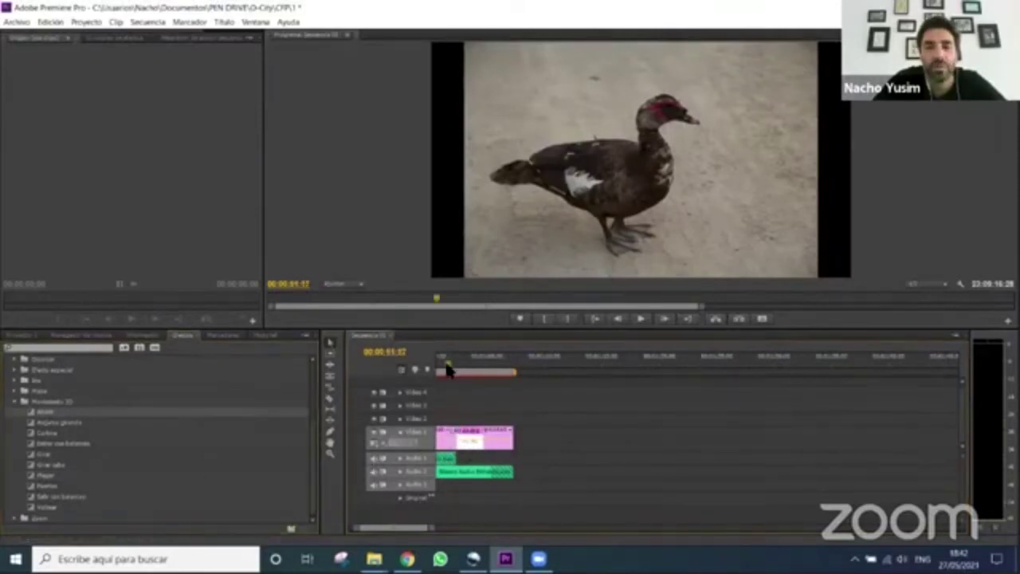
key(plus)
key(plus)
click(643, 319)
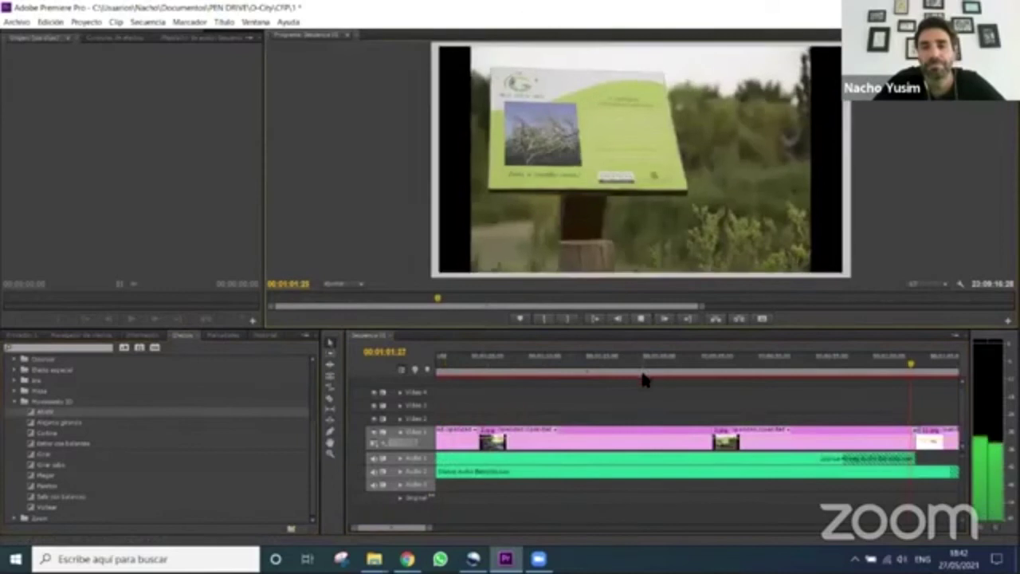
click(642, 319)
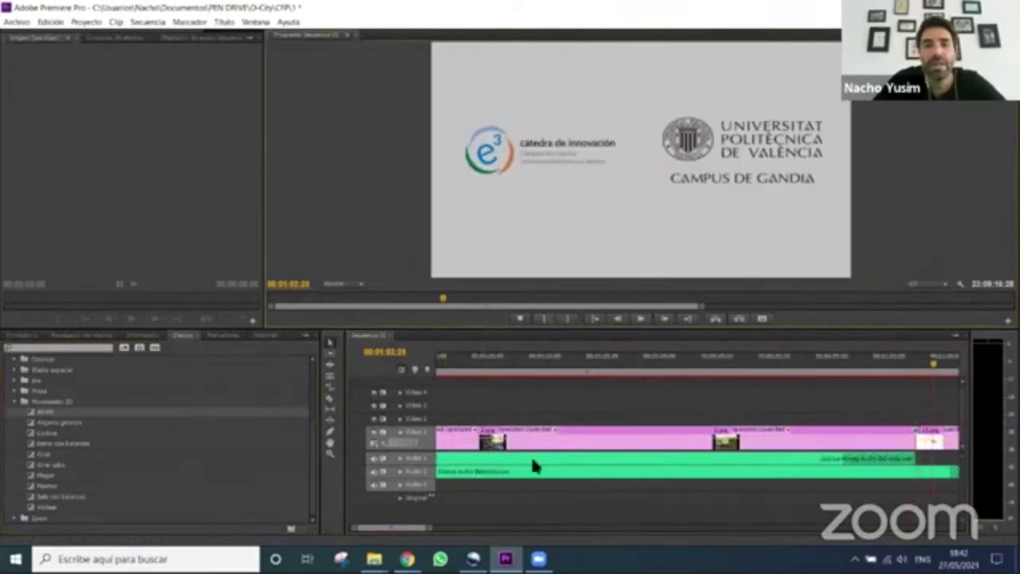
Switch to OpenShot and place short Fade transitions at the ends of 1.jpg, 2.jpg and 3.jpg
key(alt+Tab)
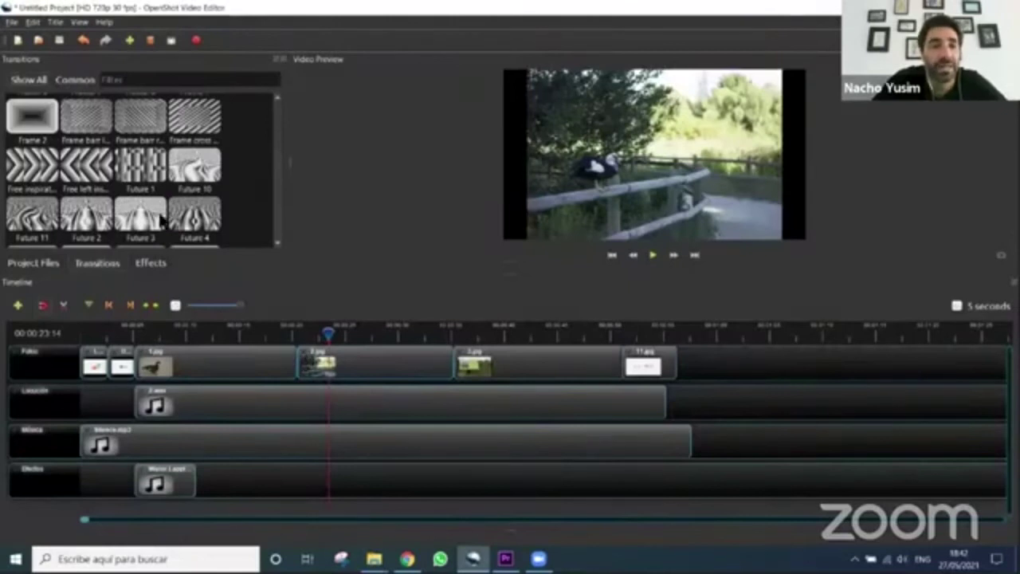
scroll(156, 154, up, 10)
drag(152, 131, 447, 371)
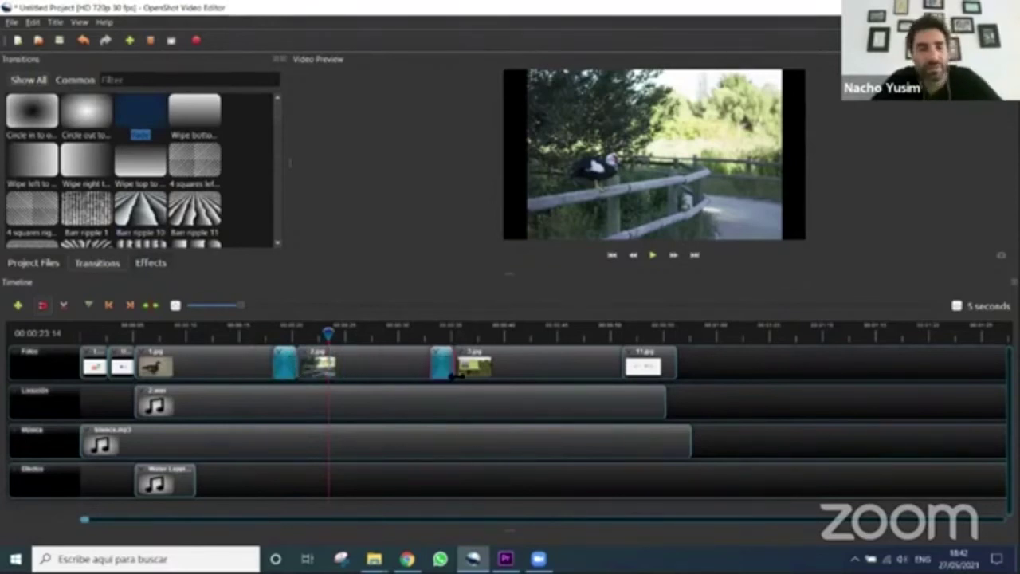
drag(350, 369, 613, 366)
Play the timeline from the end of the duck photo through the Fade transition into 2.jpg
click(271, 333)
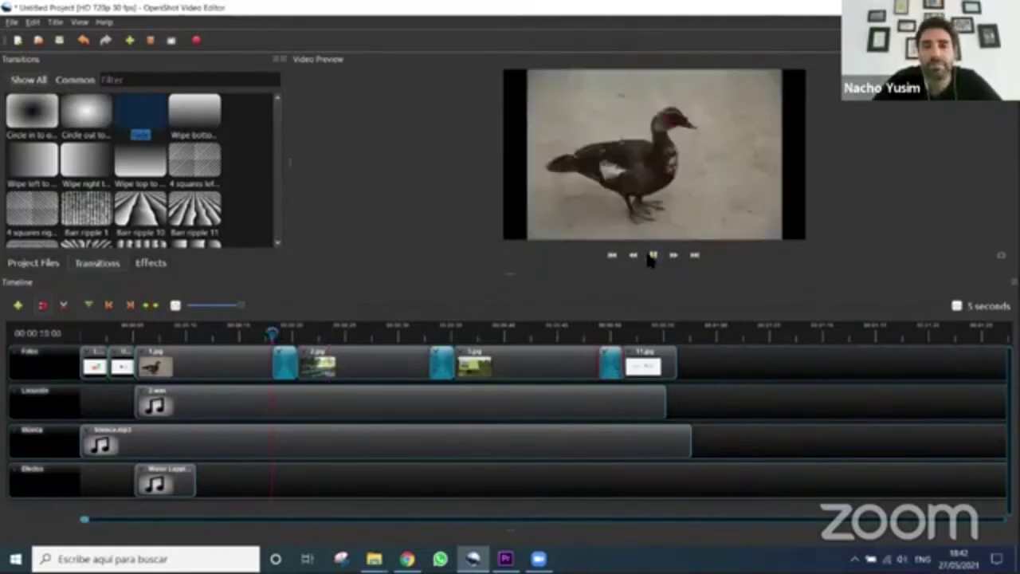
click(653, 255)
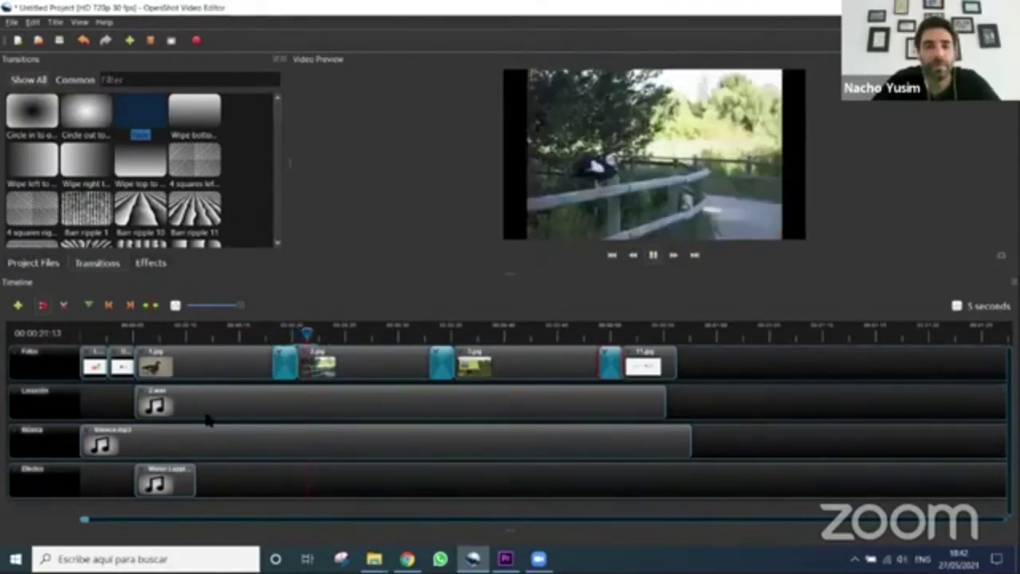
key(space)
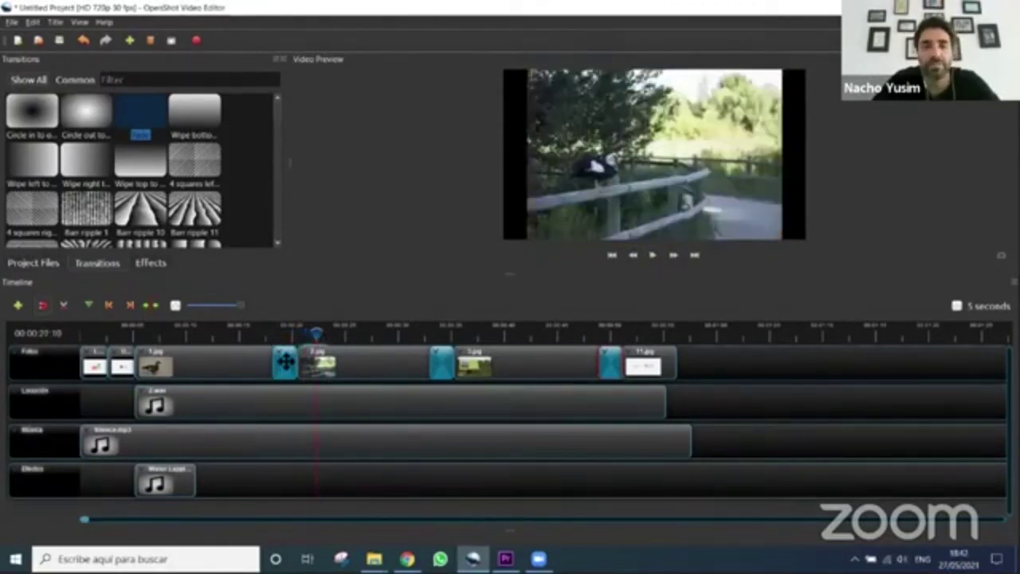
Look through the clip options offered for the duck photo 1.jpg, including its rotation choices
right_click(207, 366)
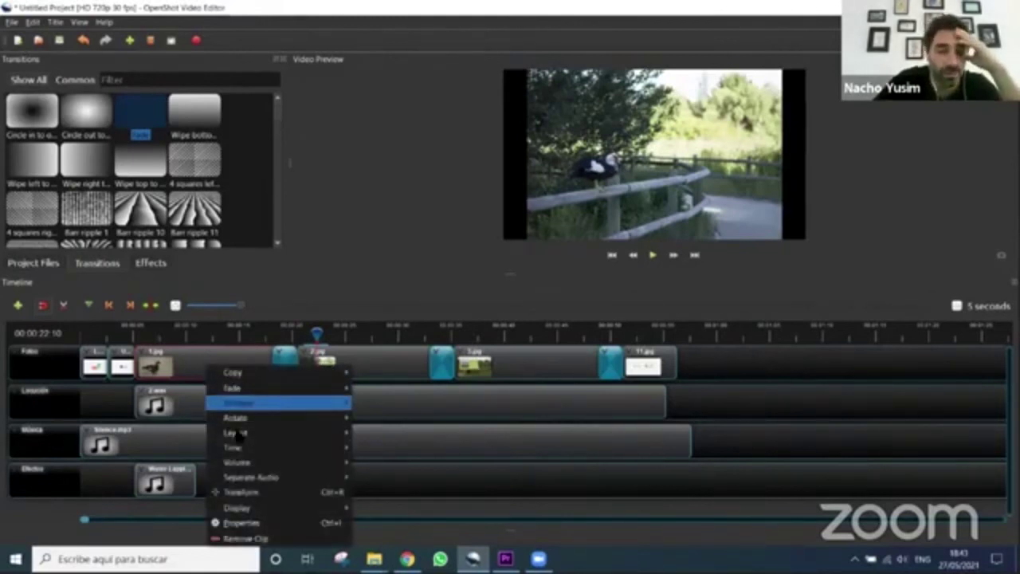
mouse_move(242, 463)
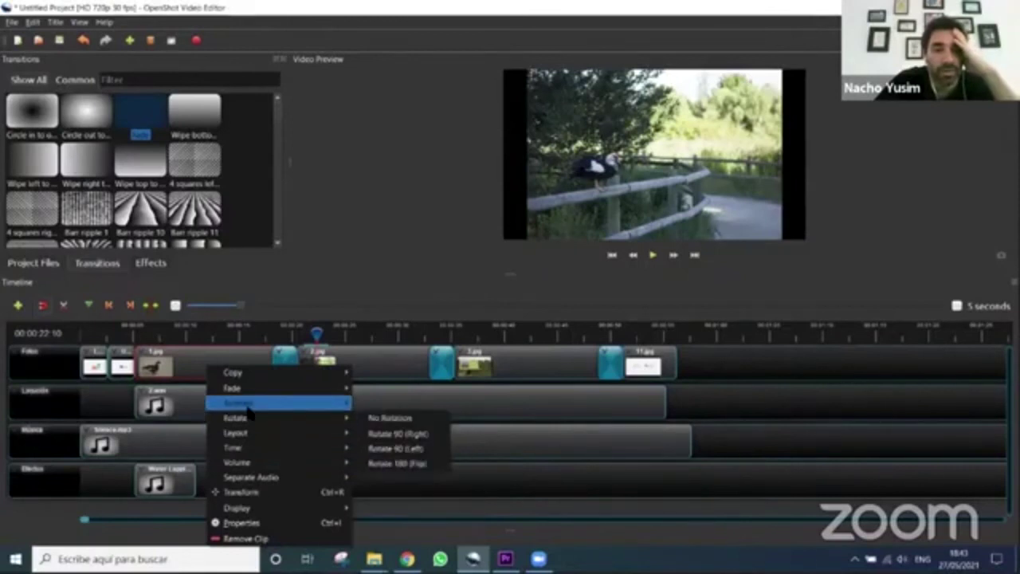
Apply the Center to Right animation to the start of the 1.jpg clip
mouse_move(253, 390)
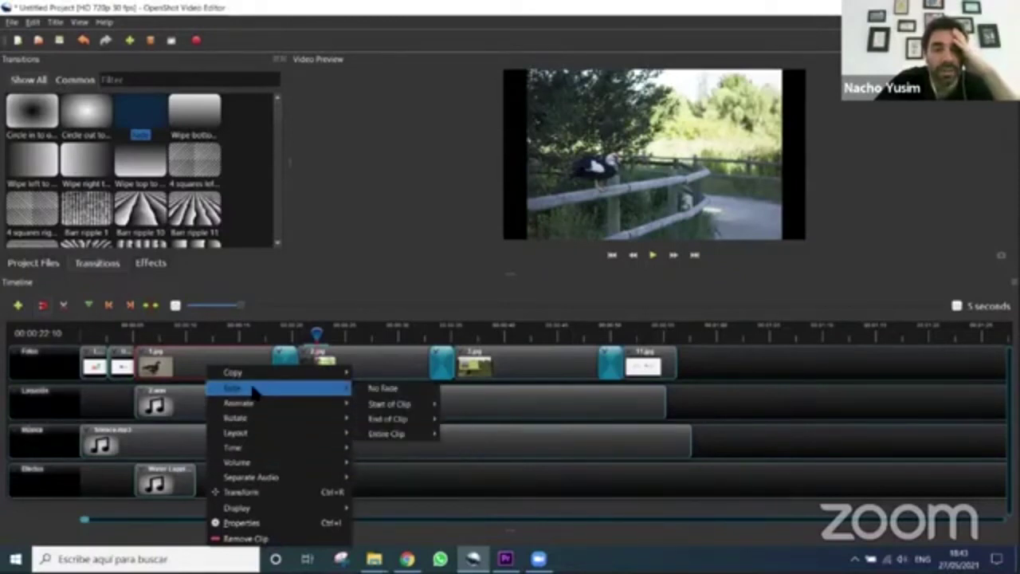
mouse_move(393, 405)
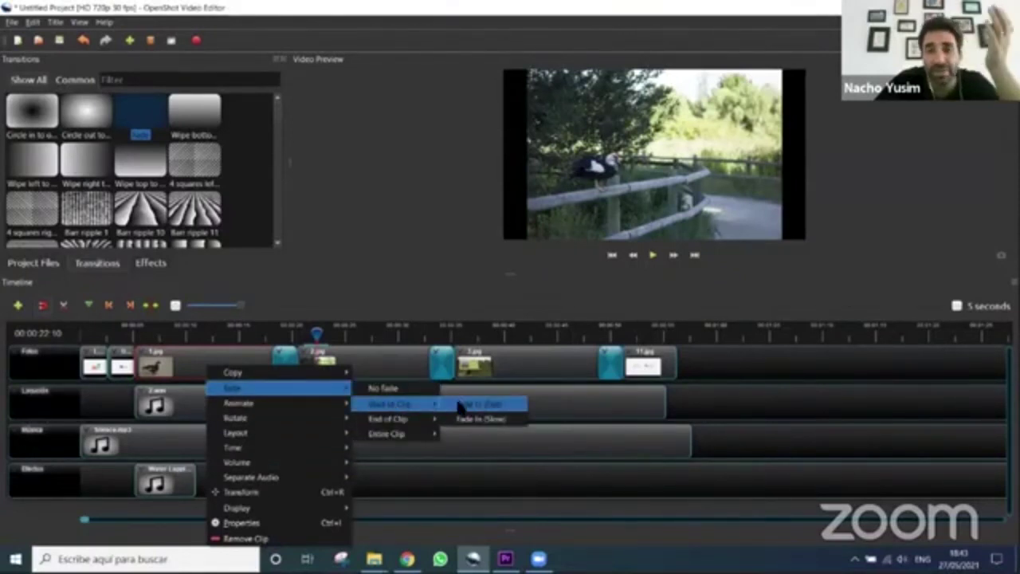
mouse_move(300, 407)
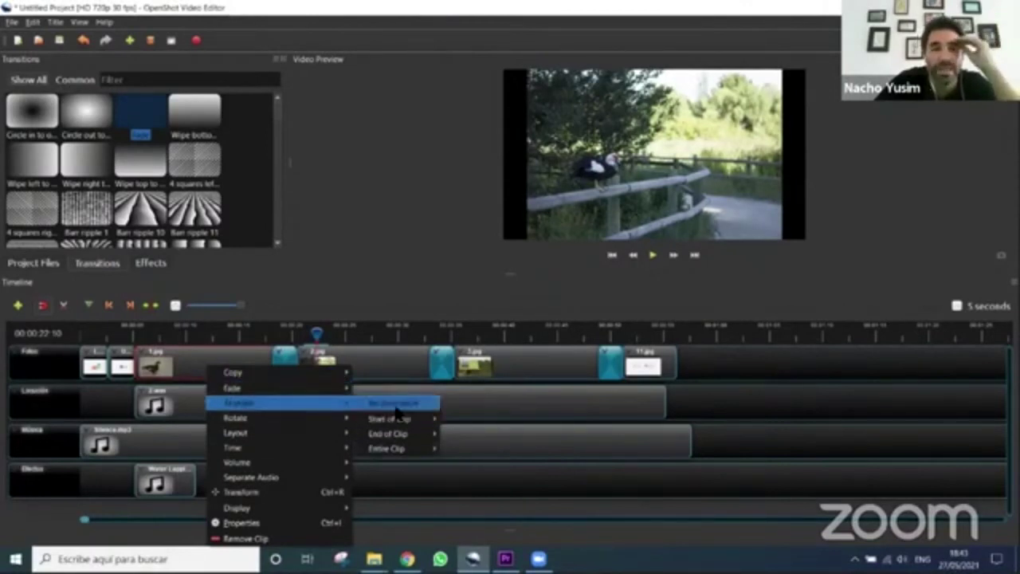
mouse_move(401, 425)
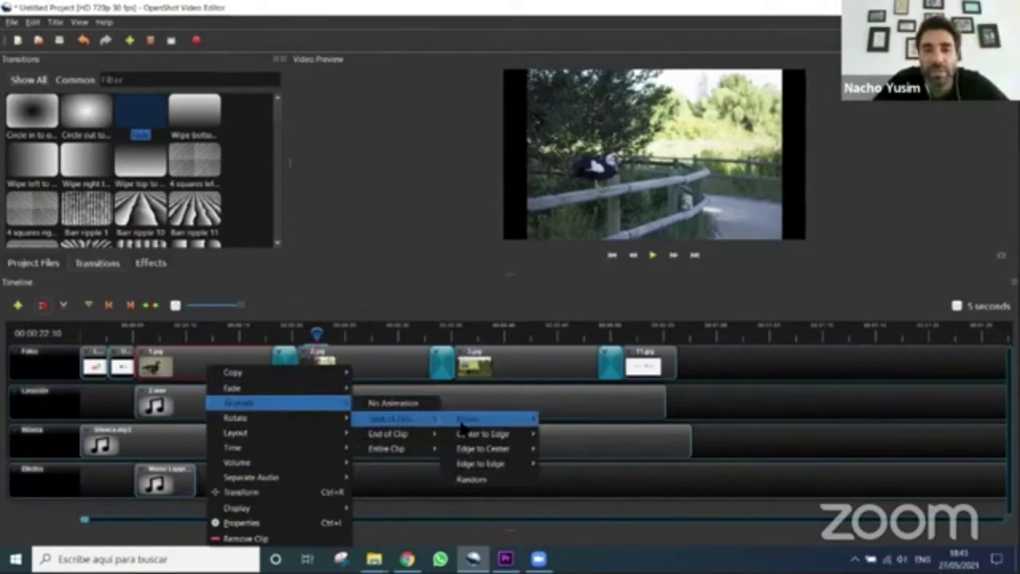
mouse_move(469, 437)
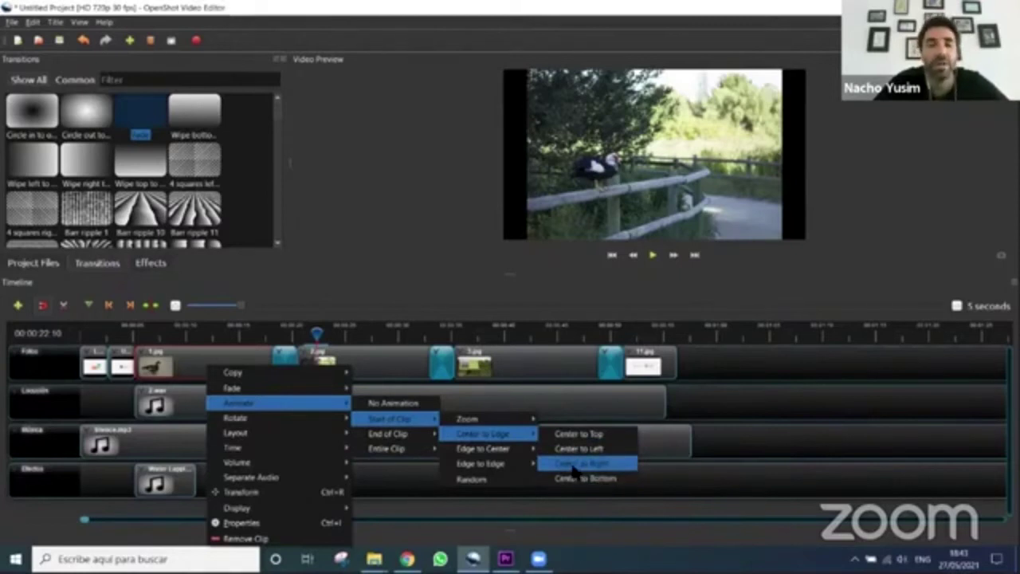
click(574, 464)
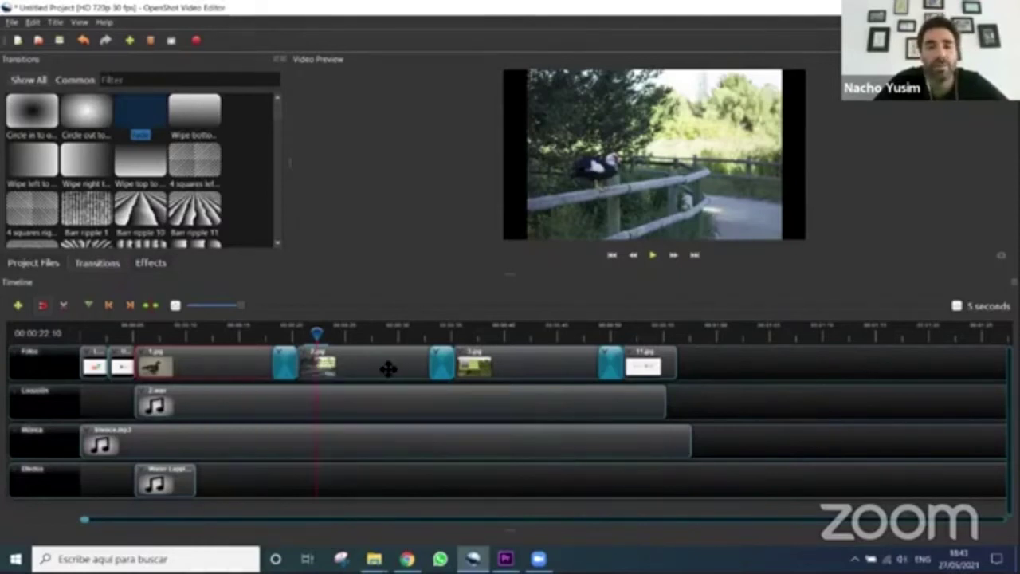
Apply the Center to Top animation across the entire 2.jpg clip
right_click(386, 371)
mouse_move(454, 405)
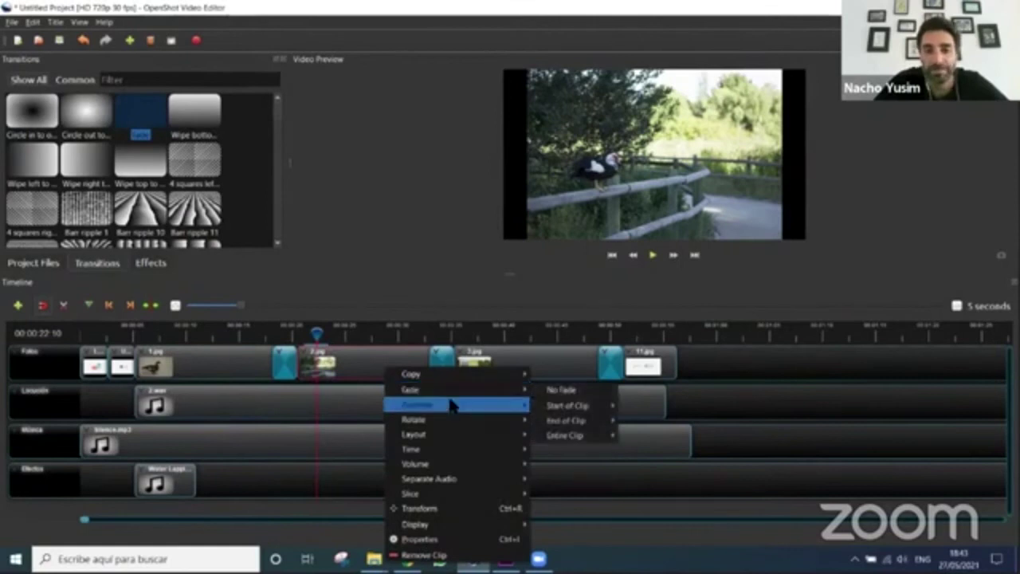
mouse_move(563, 439)
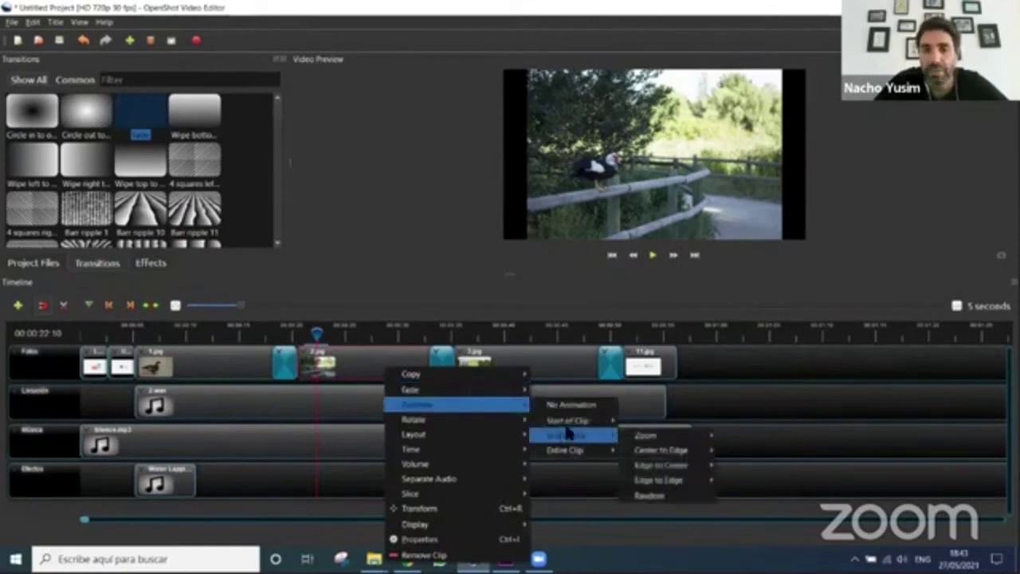
mouse_move(655, 483)
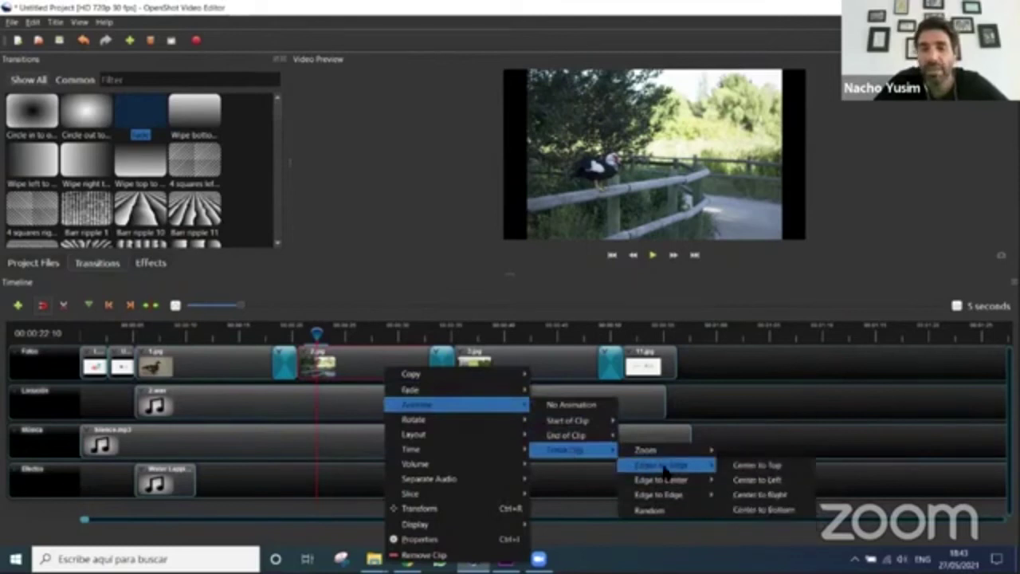
mouse_move(690, 495)
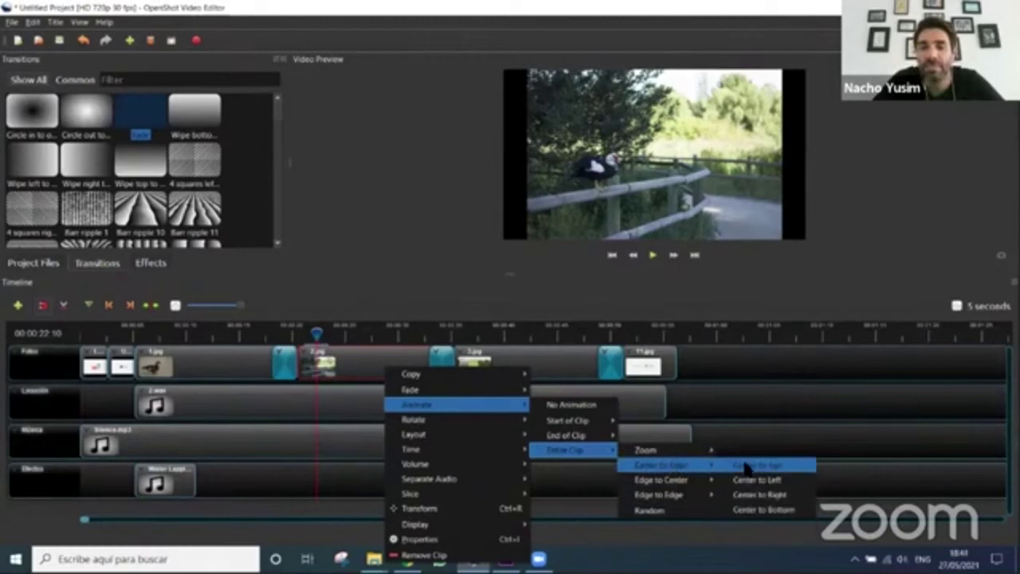
click(742, 466)
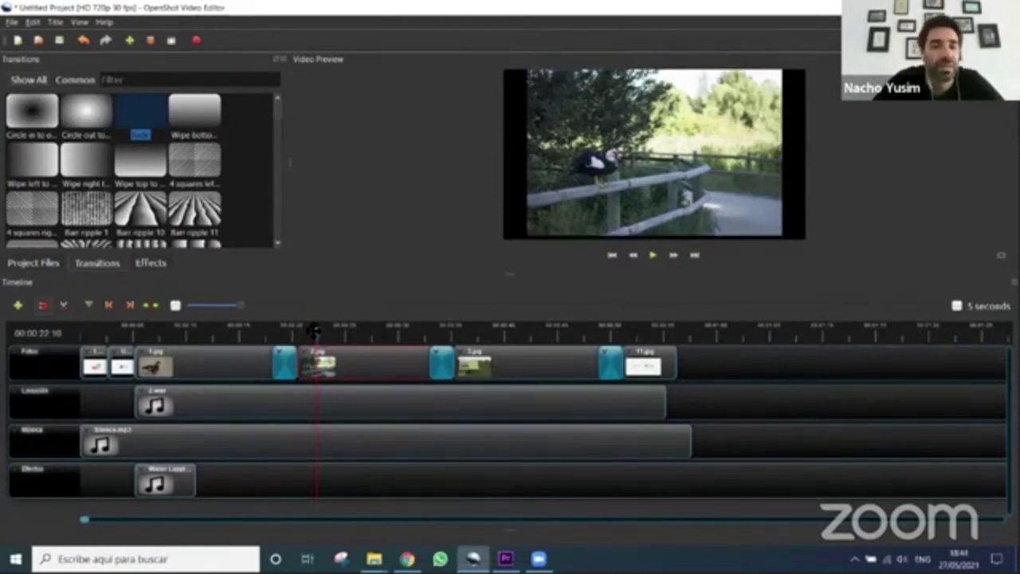
Play the timeline from just before 2.jpg to preview its upward movement, and stop playback
drag(313, 332, 283, 331)
click(651, 256)
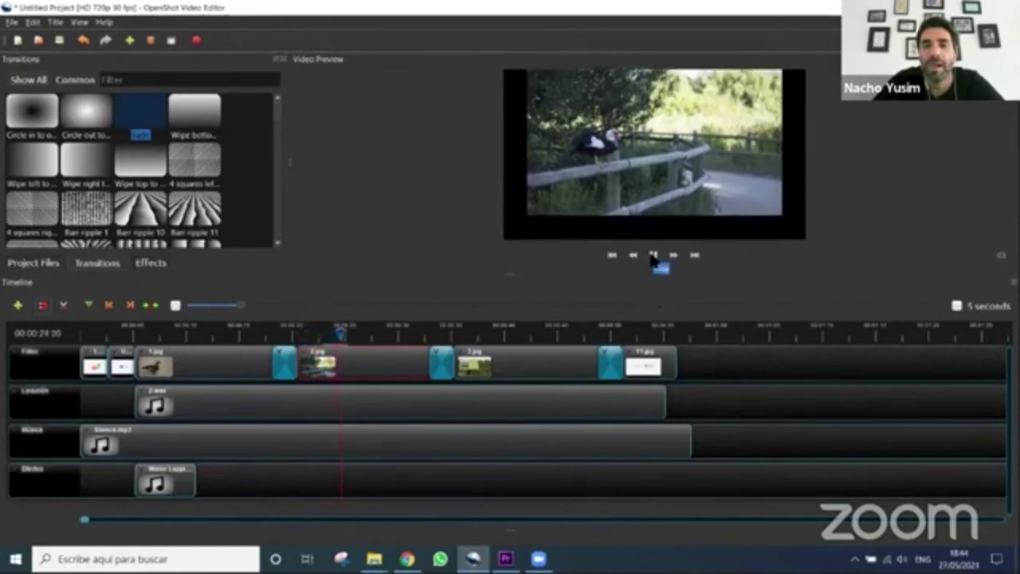
click(653, 257)
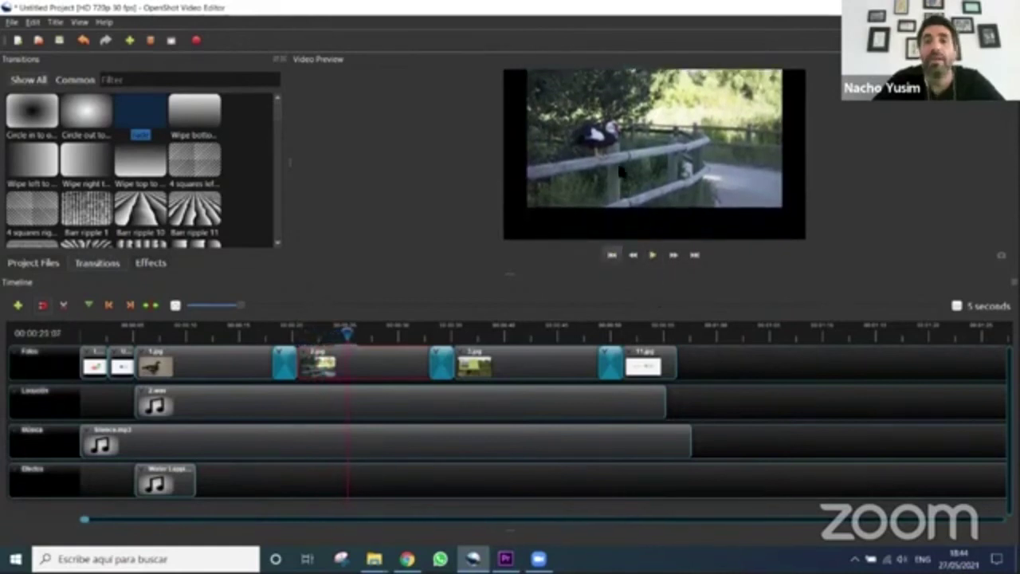
Apply the Zoom In (75% to 100%) animation across the entire 2.jpg clip and scrub through it to check the movement
right_click(363, 365)
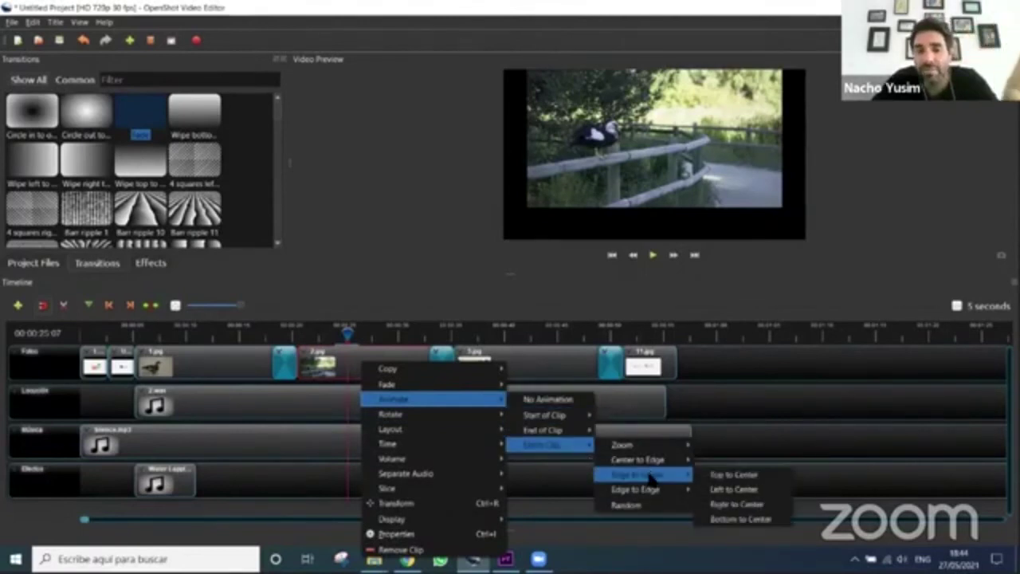
mouse_move(666, 446)
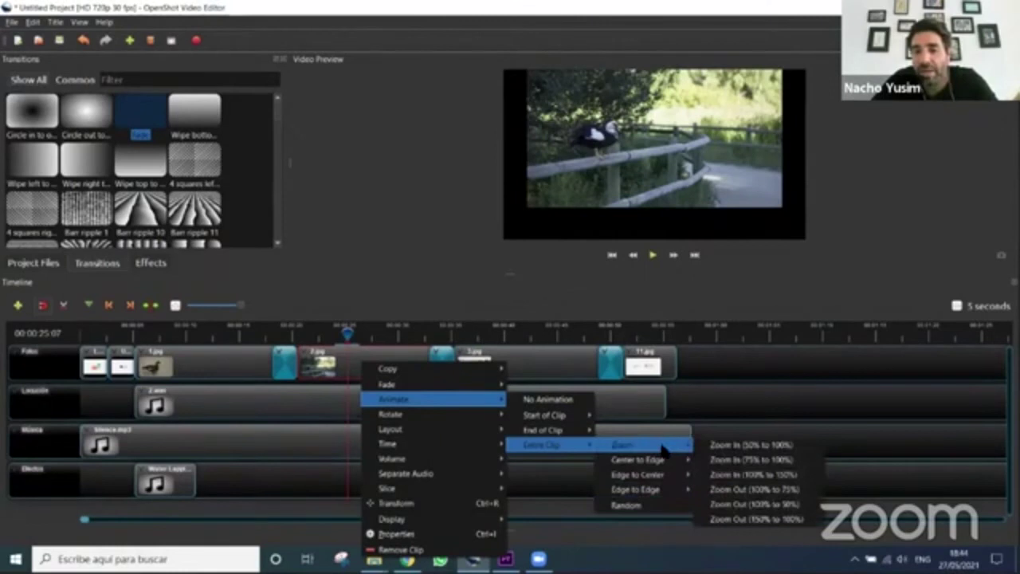
click(715, 461)
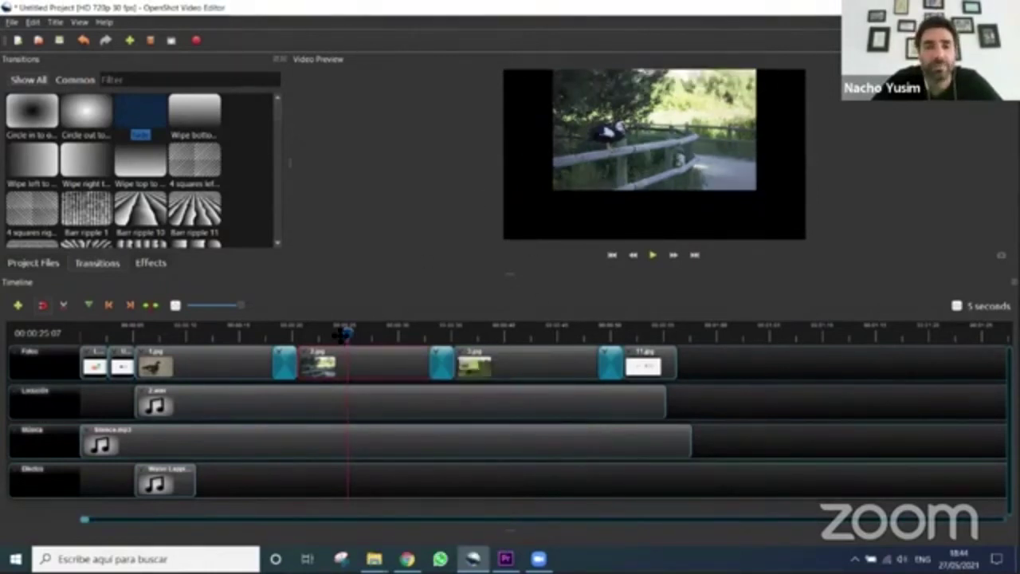
drag(343, 334, 312, 338)
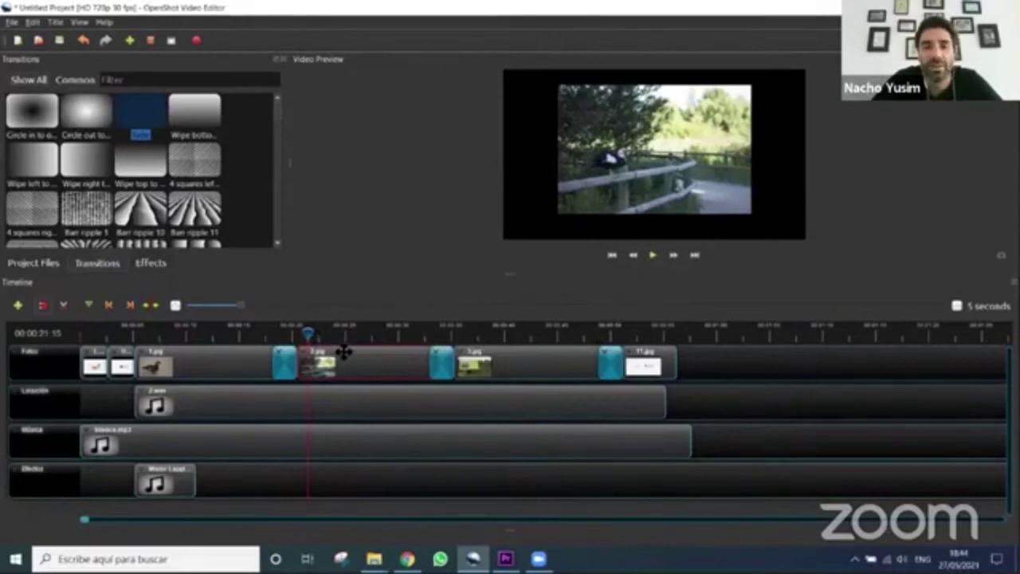
drag(308, 335, 379, 334)
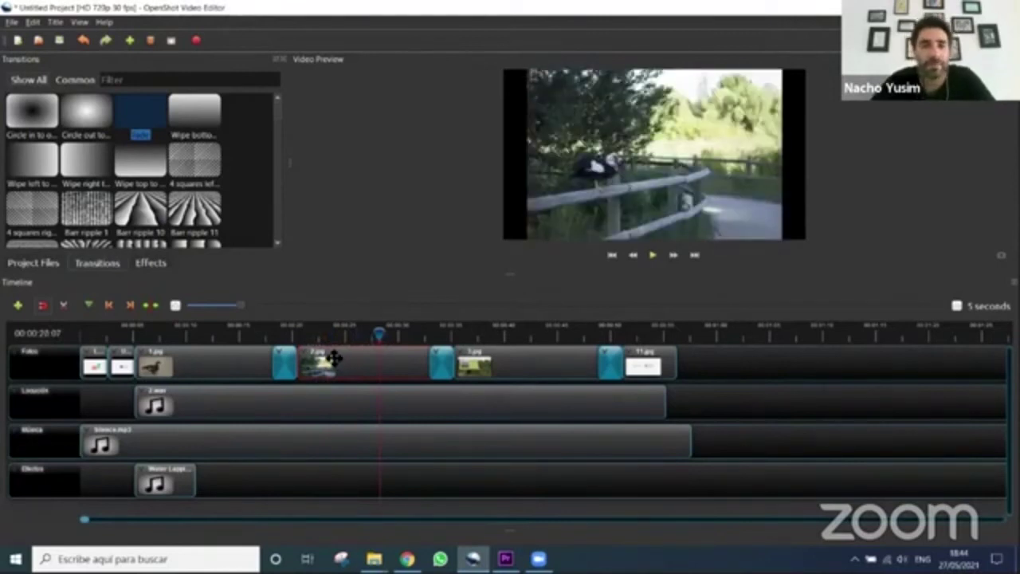
drag(333, 359, 614, 358)
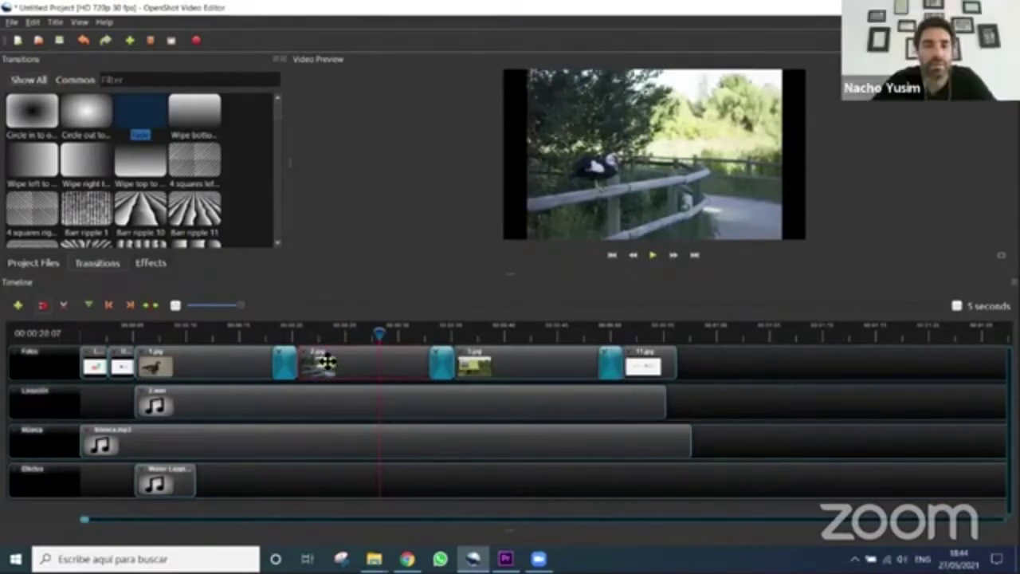
Apply the Zoom In (50% to 100%) animation across the entire 2.jpg clip
right_click(325, 363)
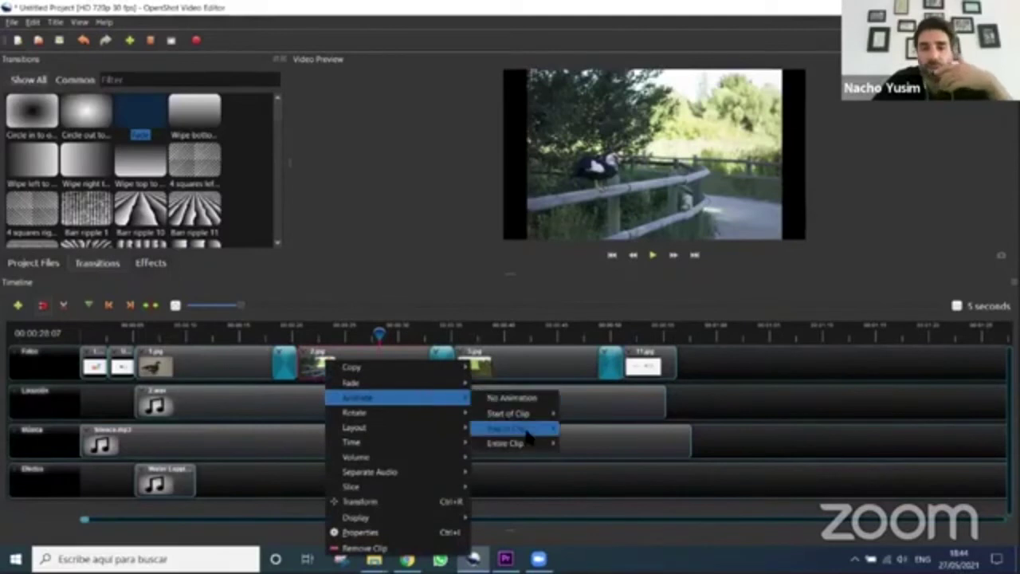
mouse_move(526, 443)
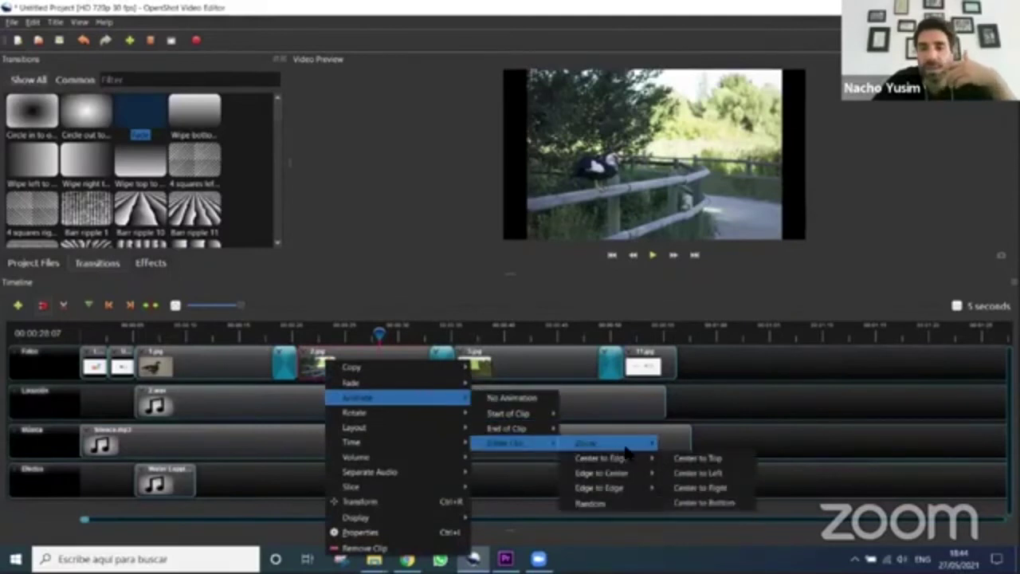
click(687, 445)
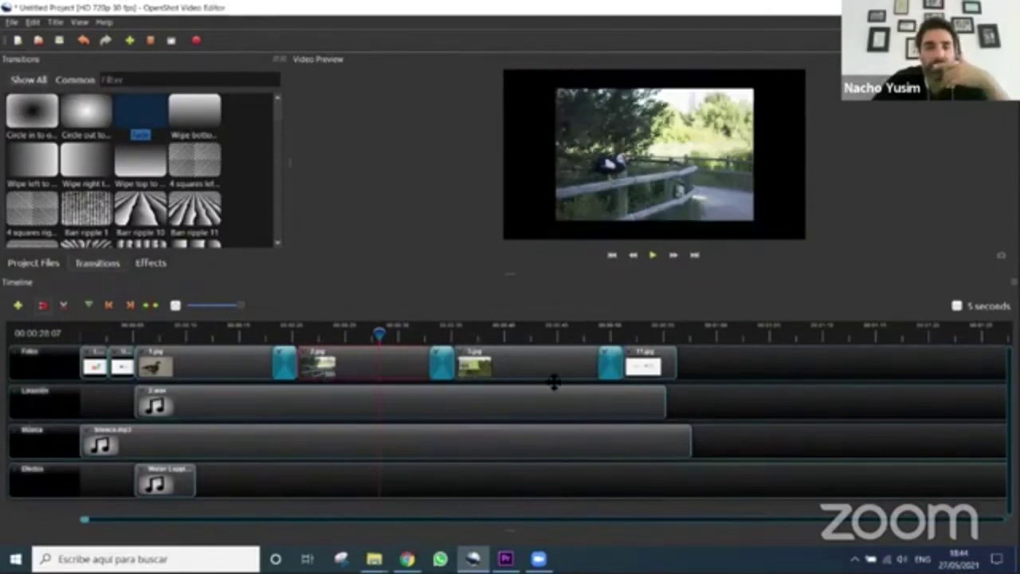
Play 2.jpg from the transition before it through to its end to preview the zoom, and stop playback
drag(380, 333, 291, 335)
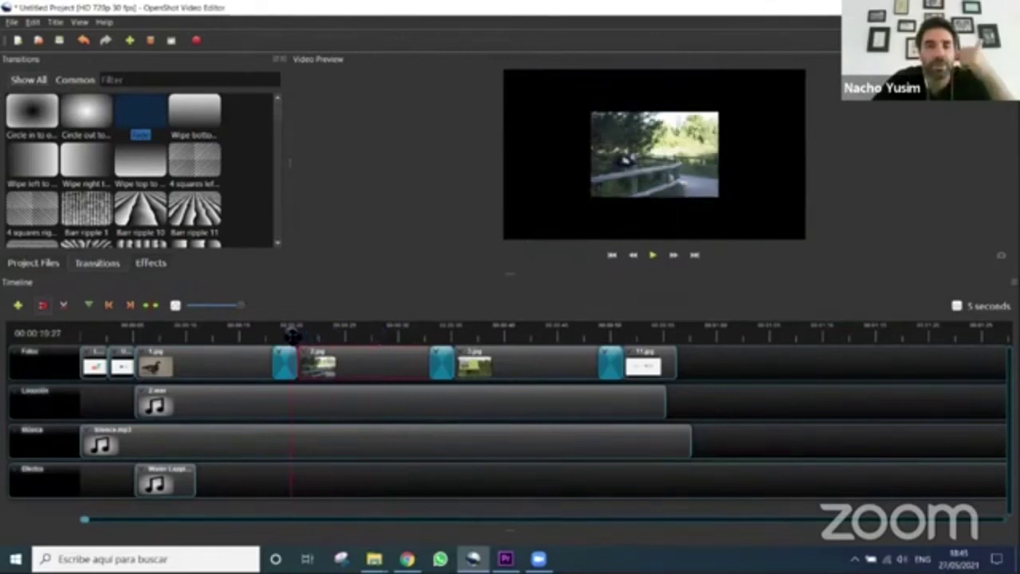
click(653, 256)
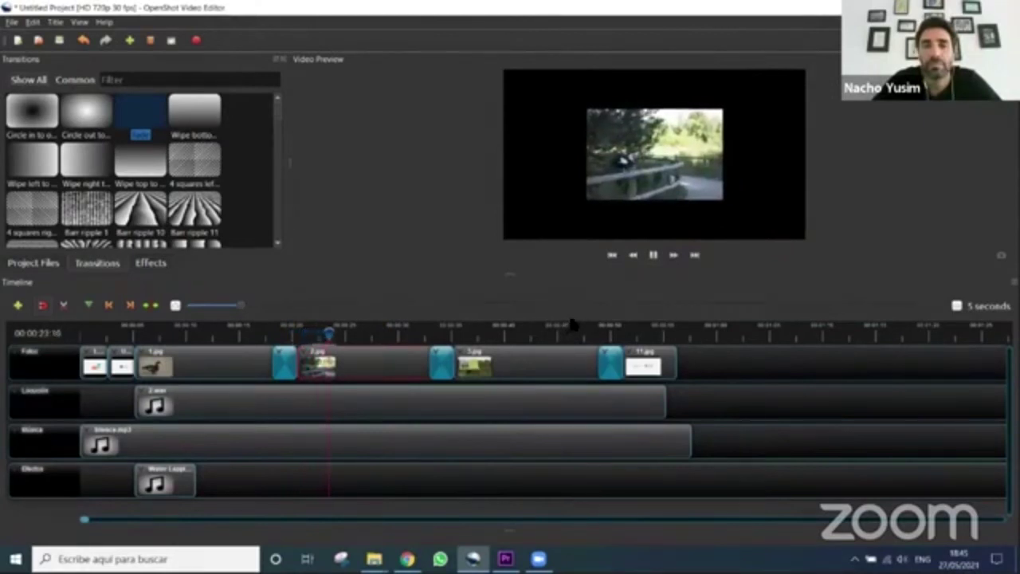
click(652, 263)
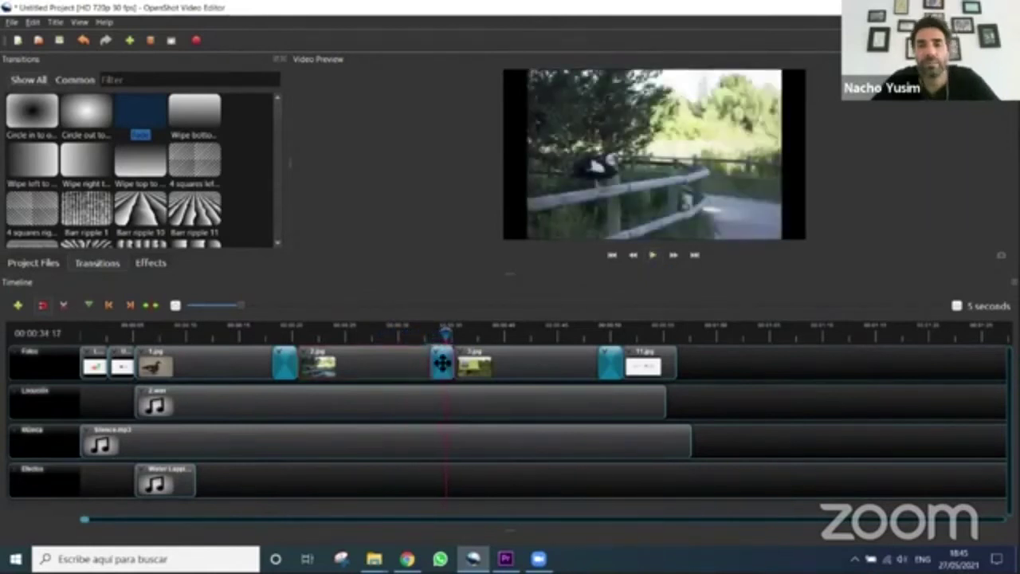
Move the three transitions on the photo track so they begin at the starts of 2.jpg, 3.jpg and 11.jpg
drag(444, 358, 467, 359)
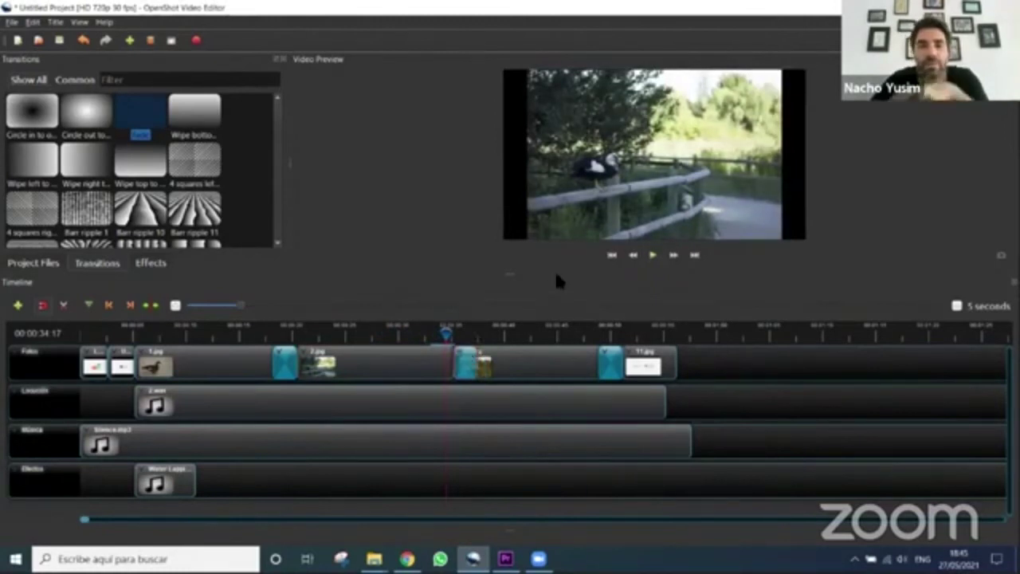
click(651, 258)
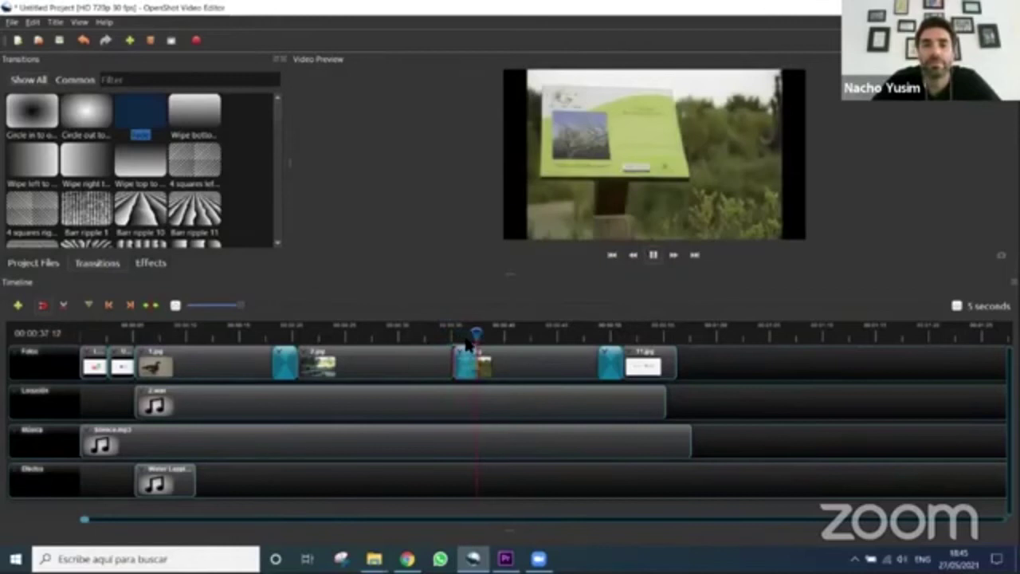
click(653, 255)
drag(287, 367, 311, 367)
drag(620, 368, 646, 368)
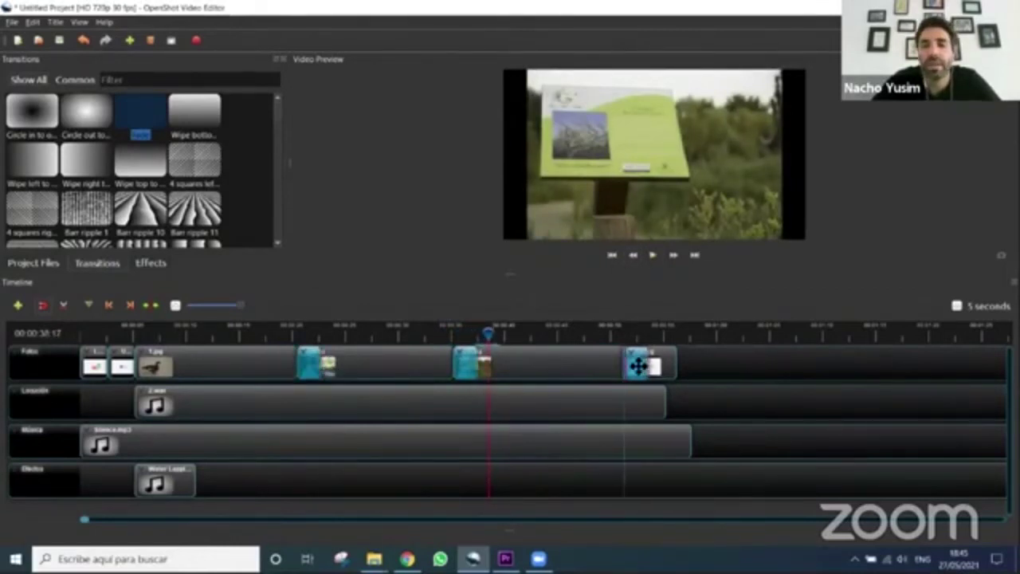
Check the transition into 3.jpg and apply a Random animation across the entire 3.jpg clip
click(450, 333)
drag(456, 338, 478, 341)
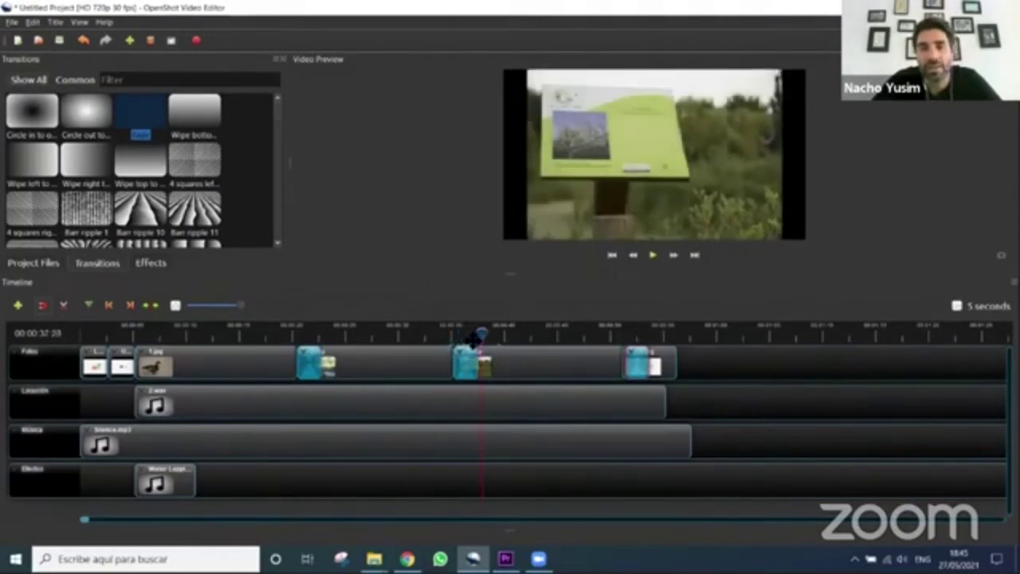
right_click(514, 364)
mouse_move(603, 399)
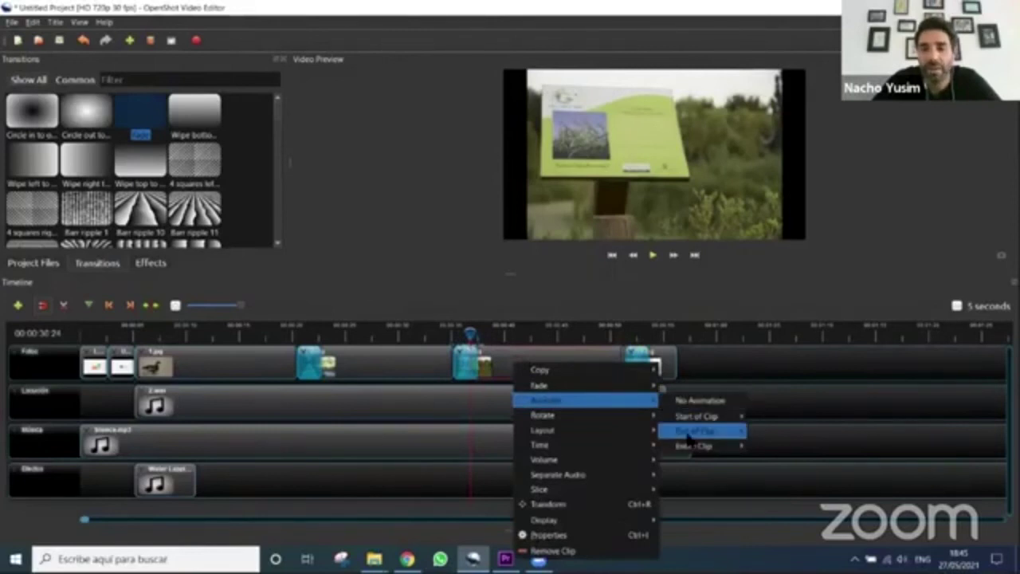
mouse_move(697, 449)
click(777, 507)
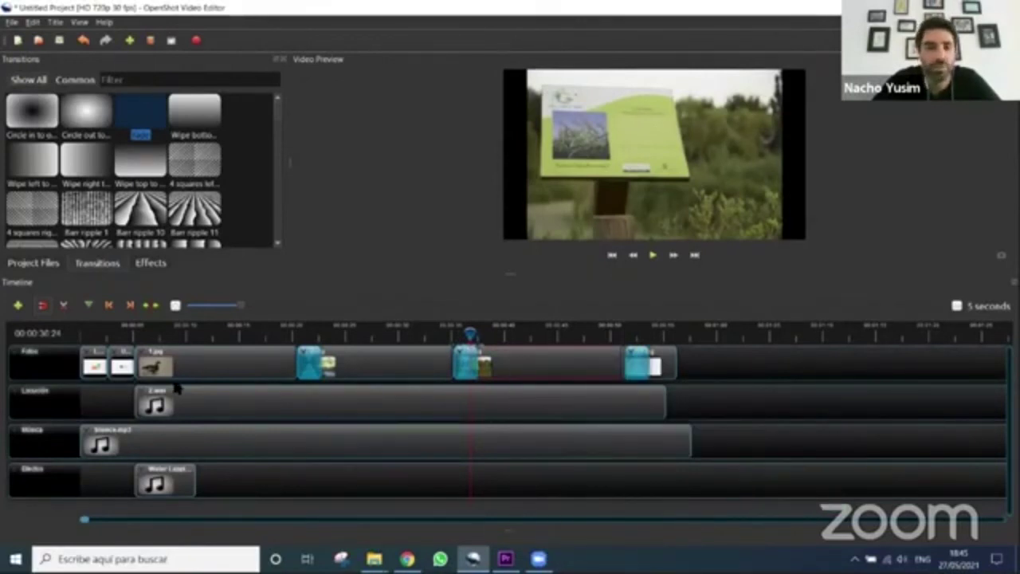
Apply a Random animation across the entire 1.jpg clip
right_click(197, 365)
mouse_move(315, 400)
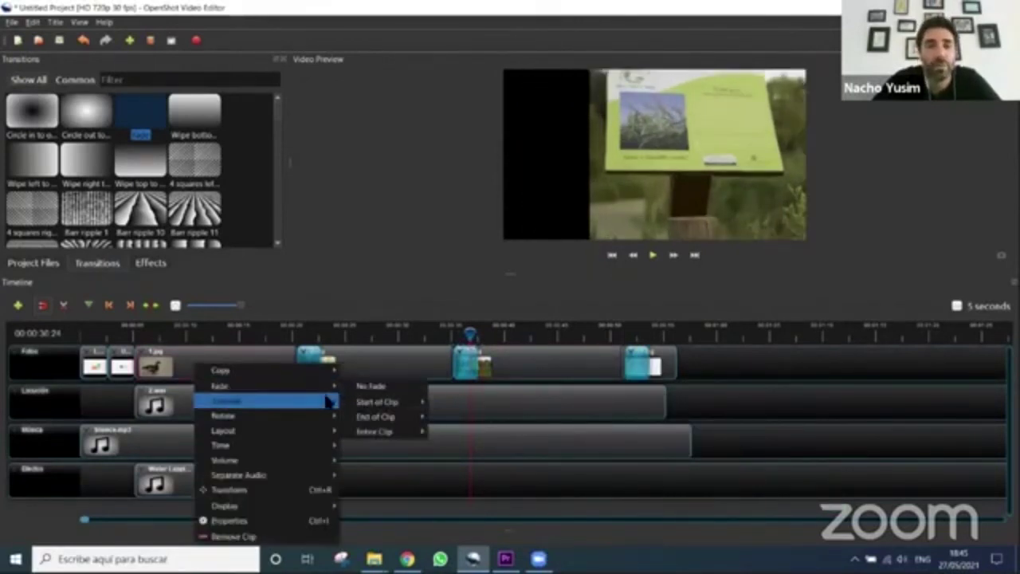
mouse_move(387, 446)
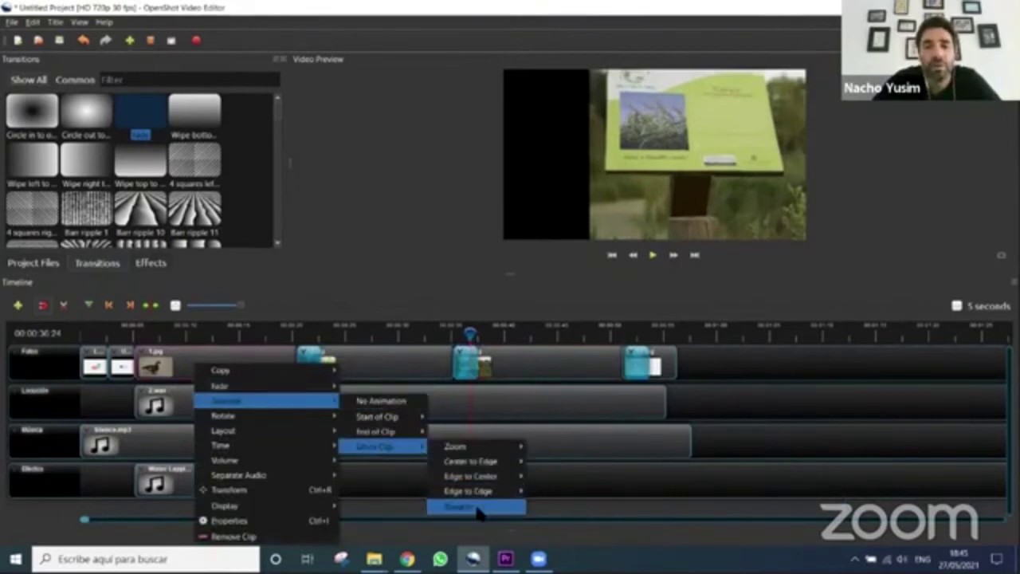
click(478, 511)
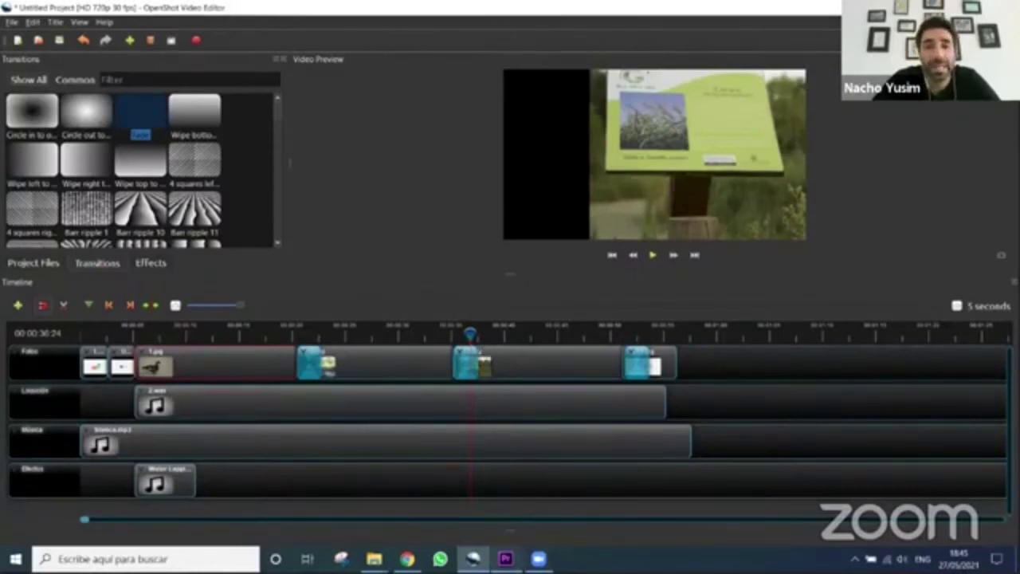
Switch to the open project in Adobe Premiere Pro
key(alt+Tab)
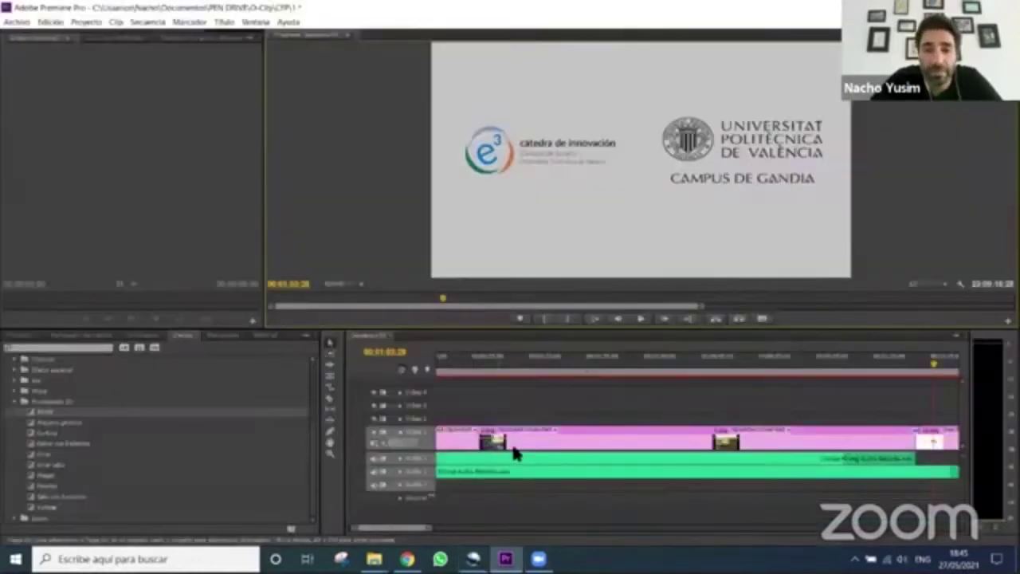
Add the Barrido video transition at the starts of the 2.jpg and 3.jpg clips on the photo track
click(10, 398)
click(10, 393)
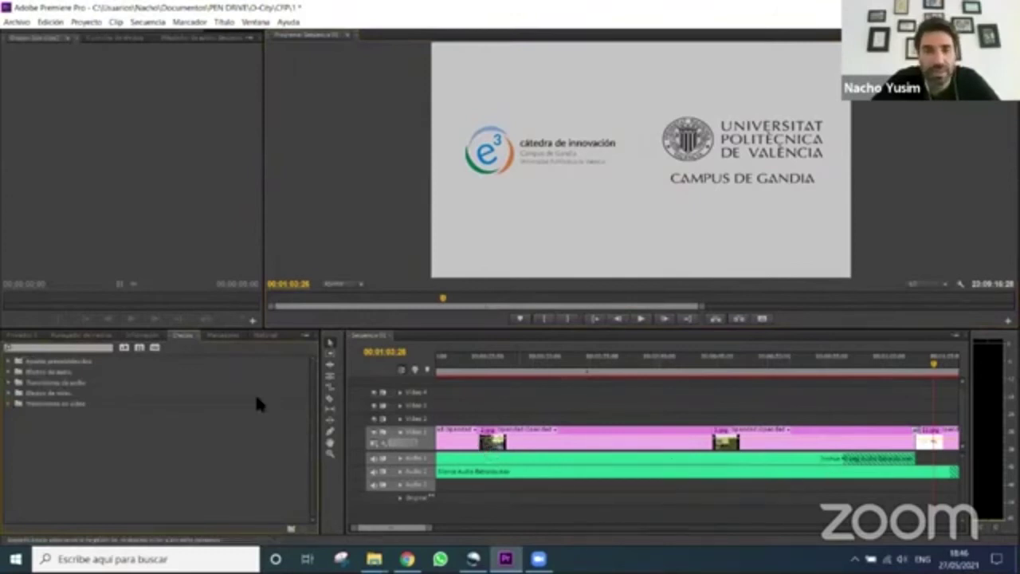
click(8, 404)
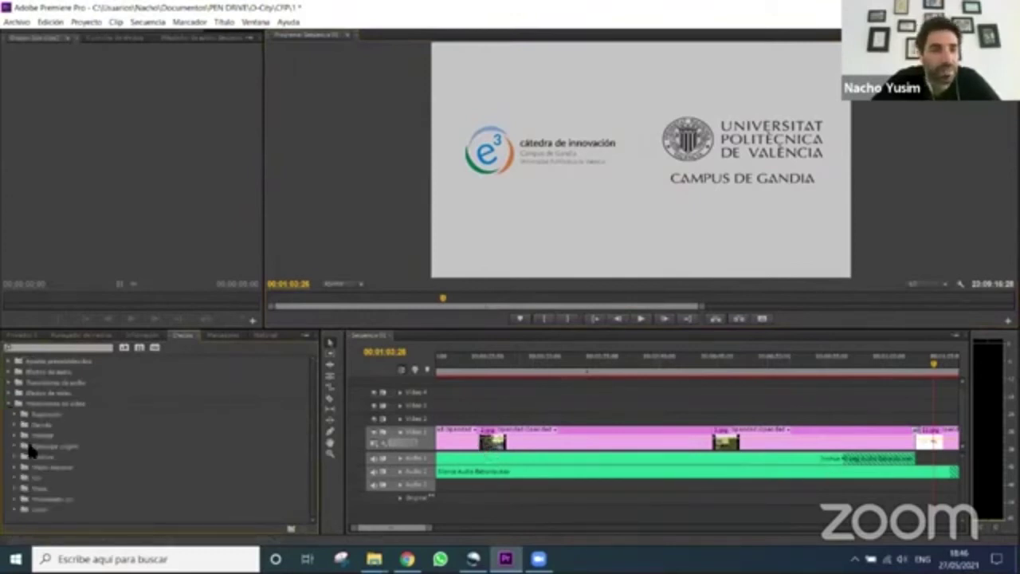
click(15, 425)
drag(43, 438, 486, 440)
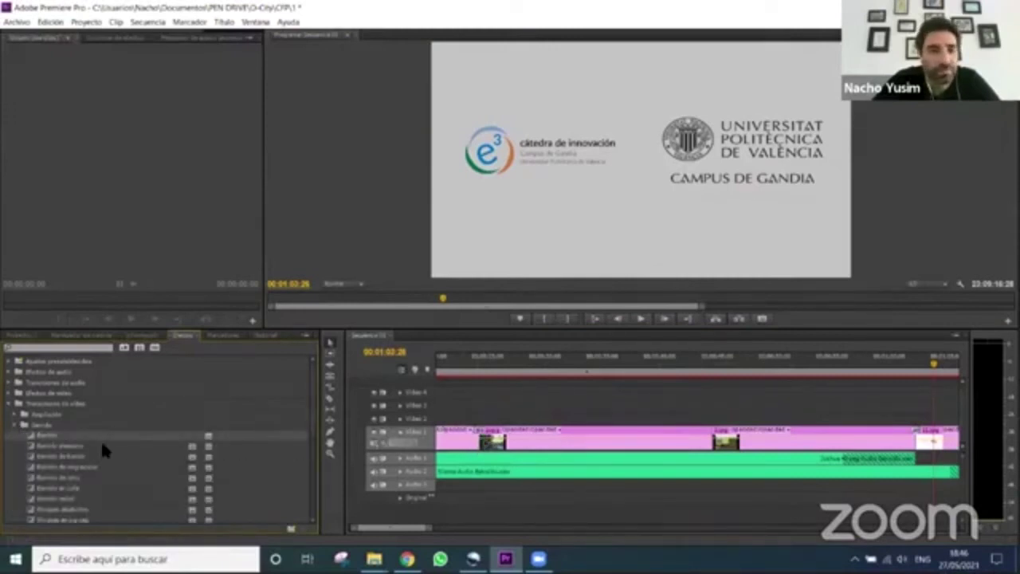
drag(44, 441, 723, 438)
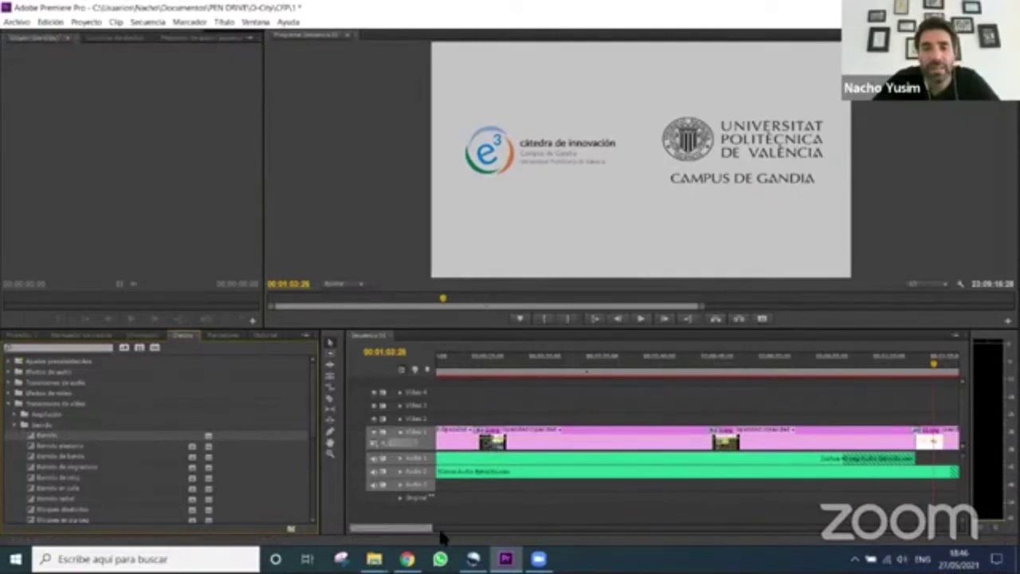
Apply the Desenfoque de cámara video effect to the 1.jpg duck clip
drag(410, 531, 392, 531)
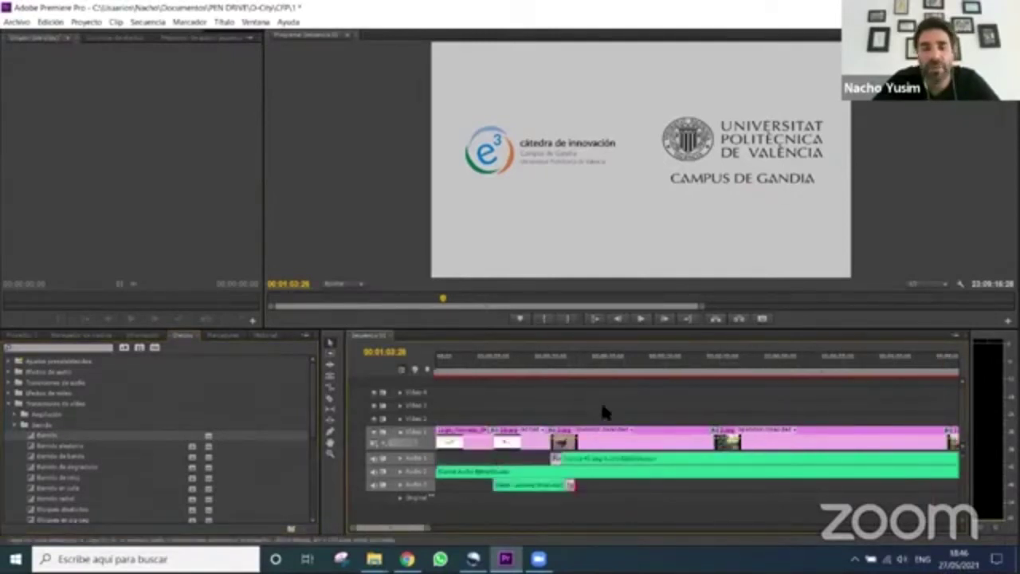
click(10, 425)
click(11, 404)
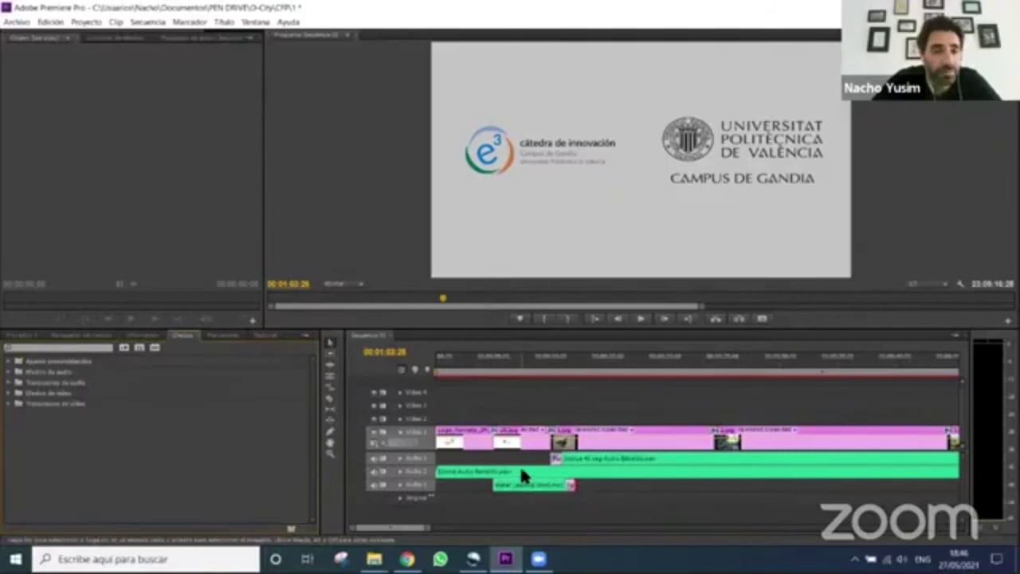
click(606, 445)
click(10, 393)
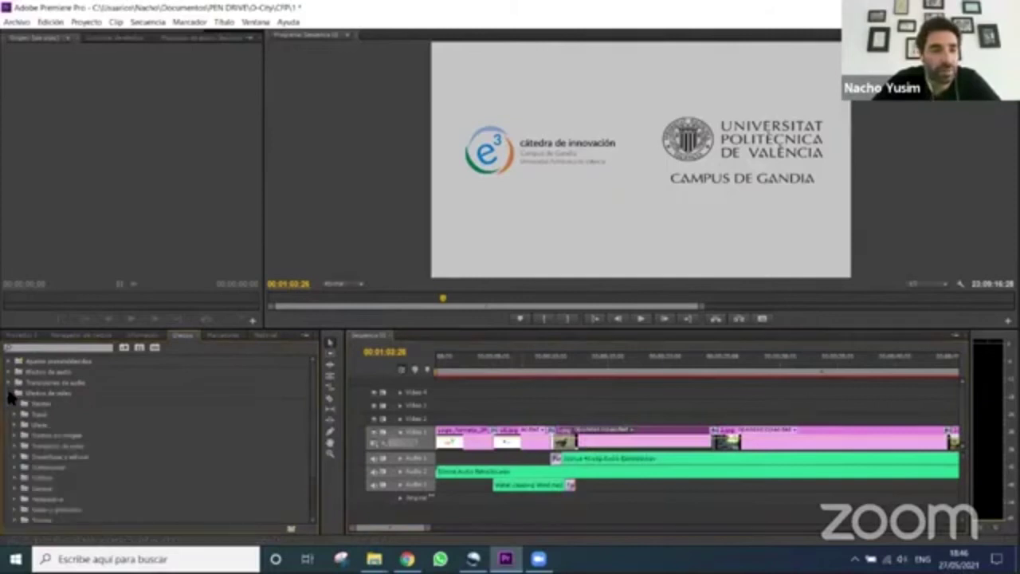
click(65, 456)
click(13, 455)
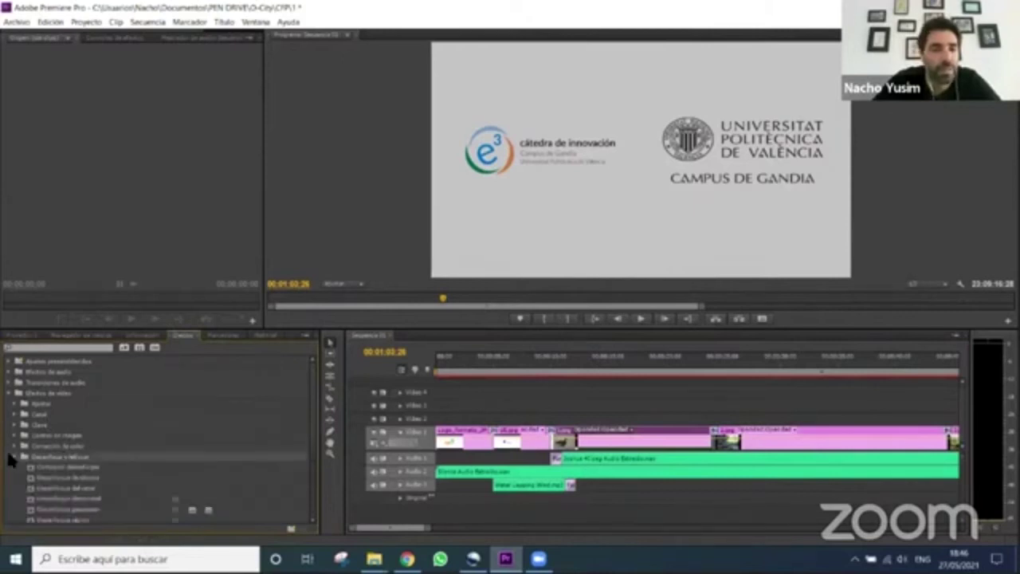
drag(50, 478, 588, 443)
Play back the duck clip from about 12 seconds to check the camera blur
click(575, 362)
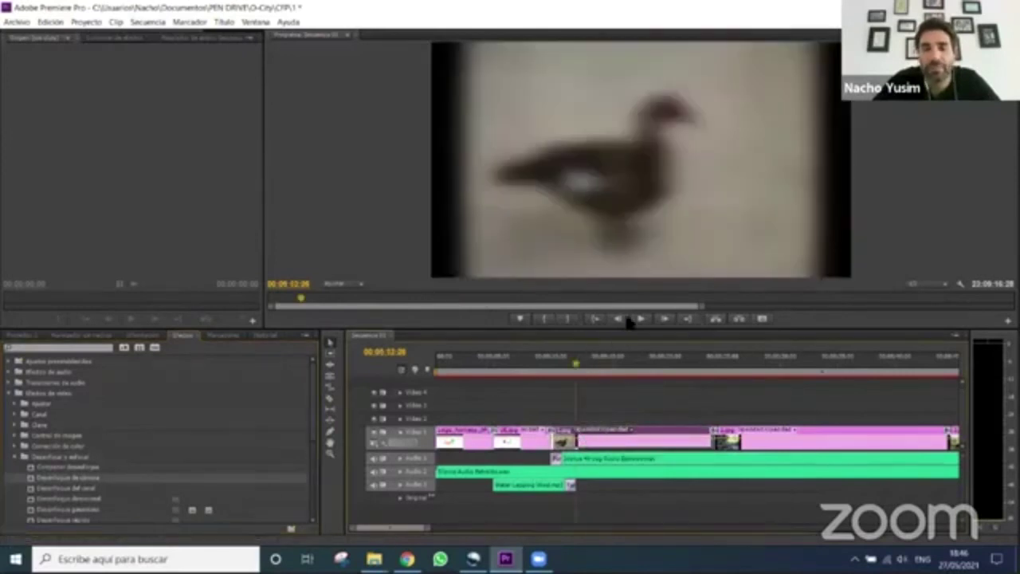
click(640, 318)
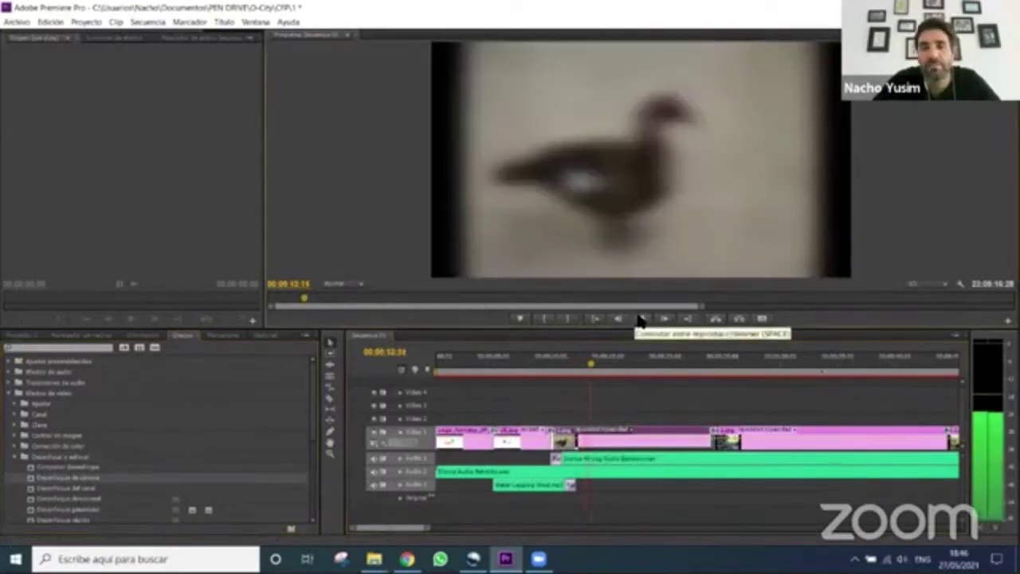
click(644, 319)
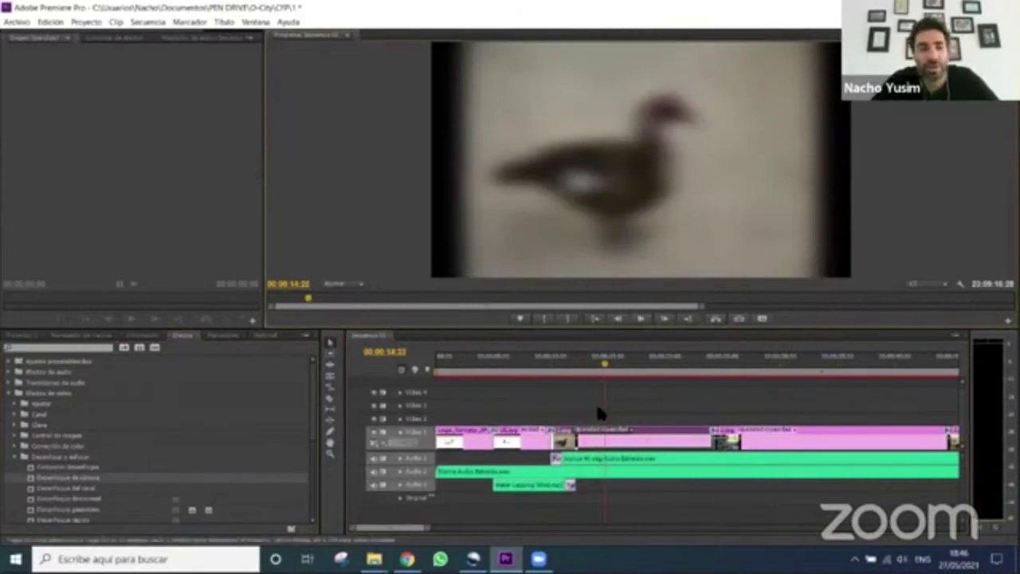
Apply the Desenfoque direccional video effect to the 1.jpg duck clip and preview it from about 12 seconds
scroll(103, 471, down, 1)
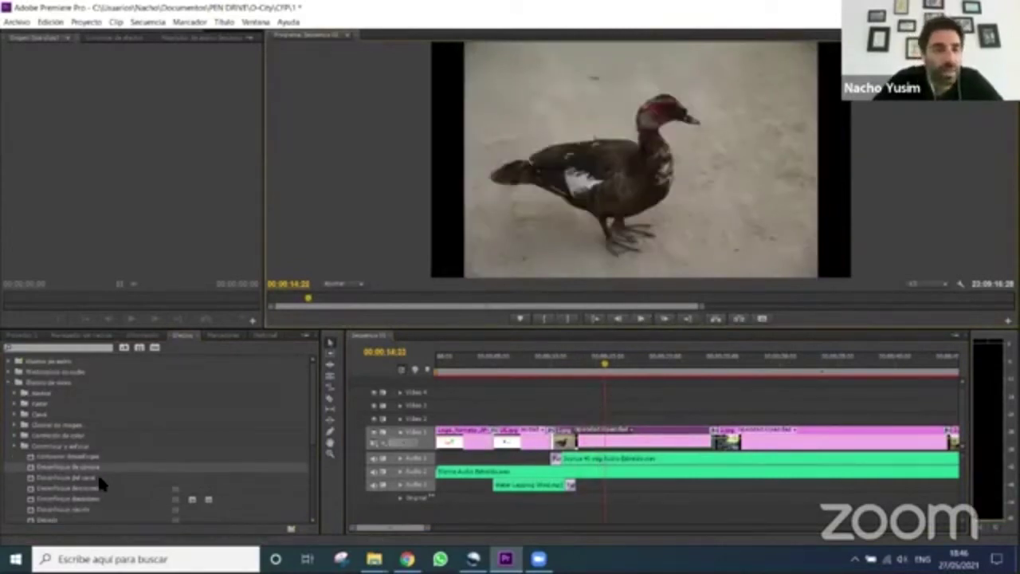
scroll(94, 502, down, 1)
drag(63, 477, 603, 433)
drag(603, 369, 579, 369)
click(639, 318)
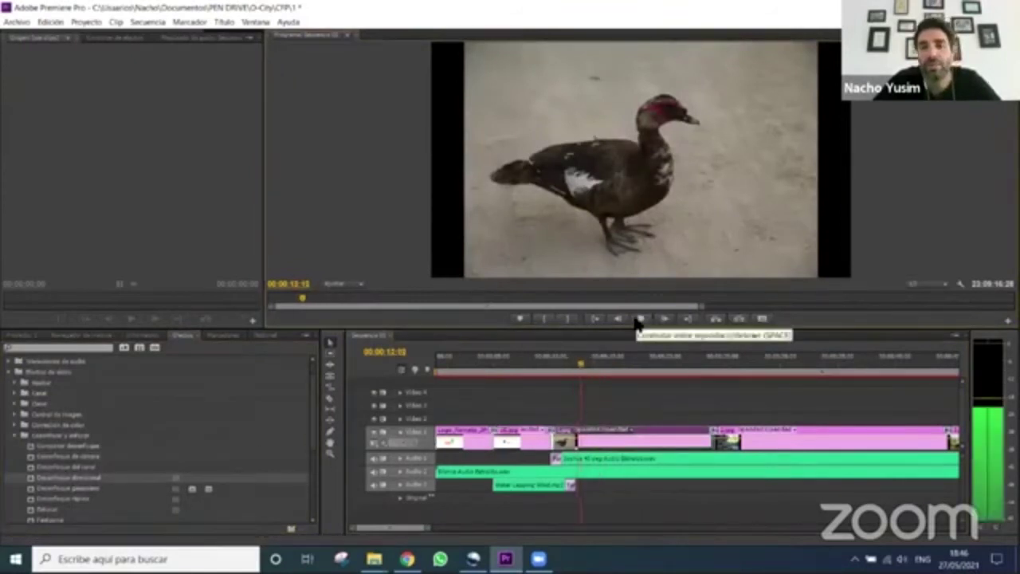
click(639, 318)
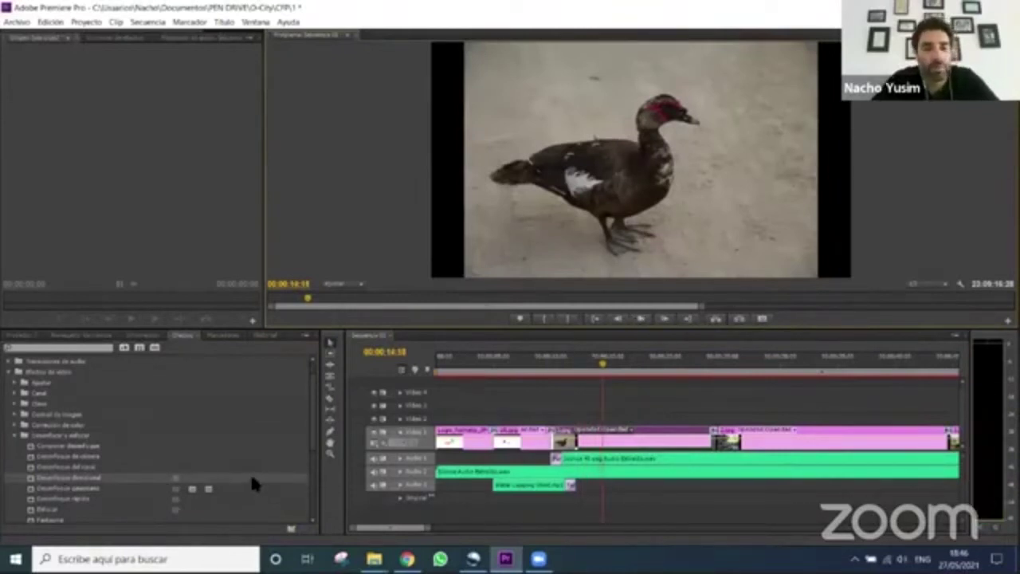
Look through the remaining video effect categories in the effects list and collapse them
scroll(76, 494, down, 2)
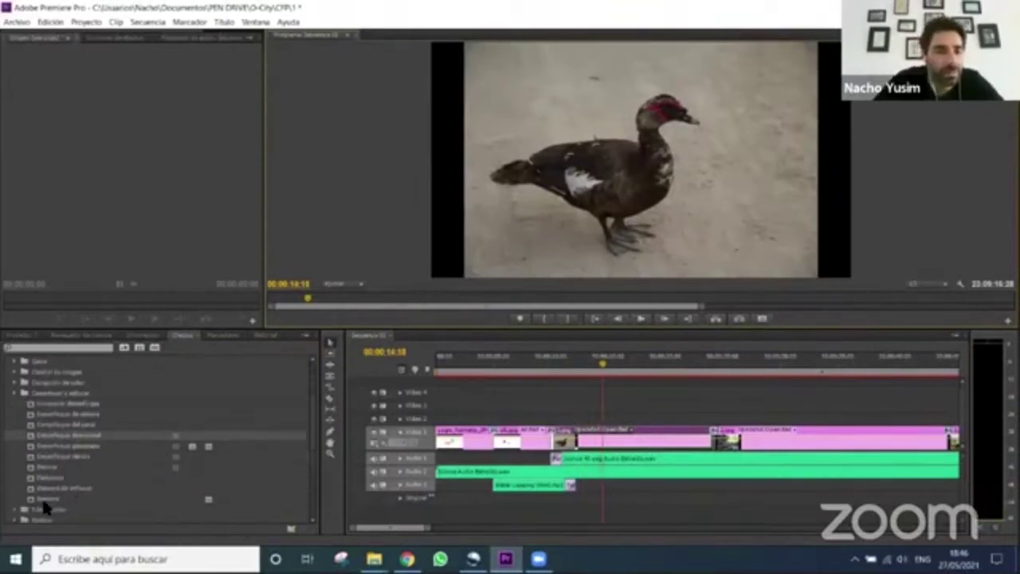
scroll(43, 507, down, 2)
scroll(72, 496, down, 1)
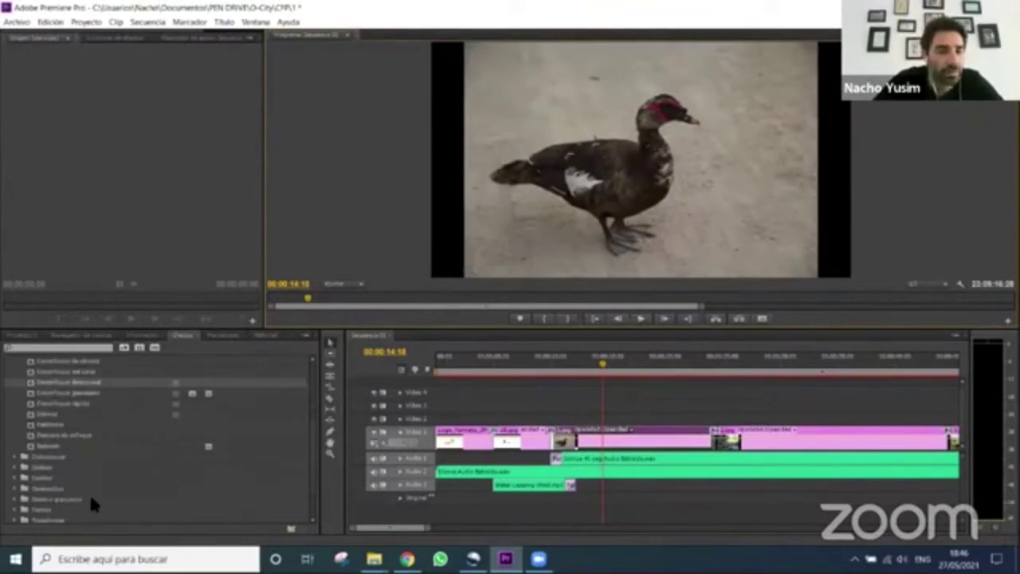
scroll(79, 494, down, 1)
scroll(54, 504, down, 3)
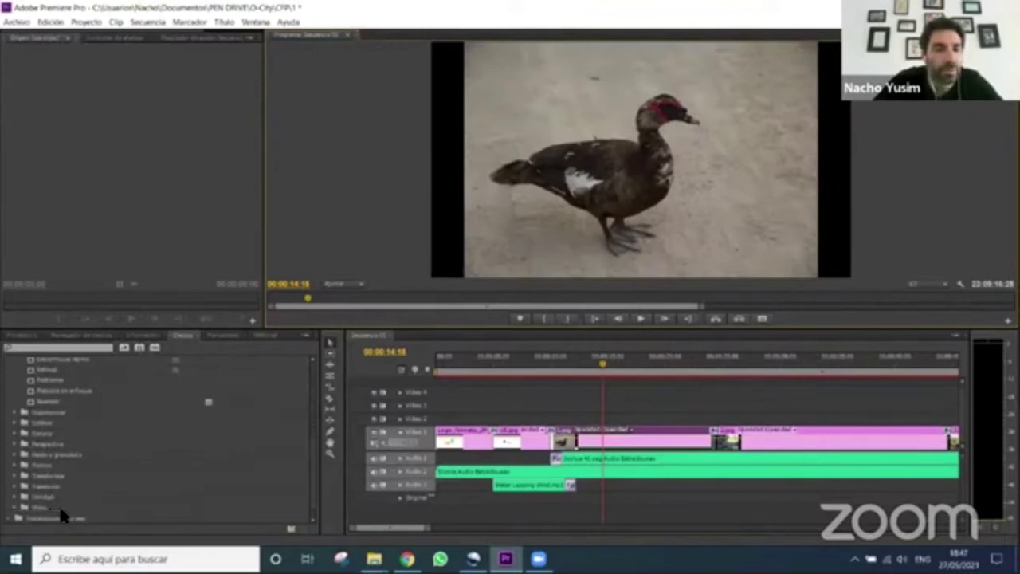
scroll(24, 478, up, 8)
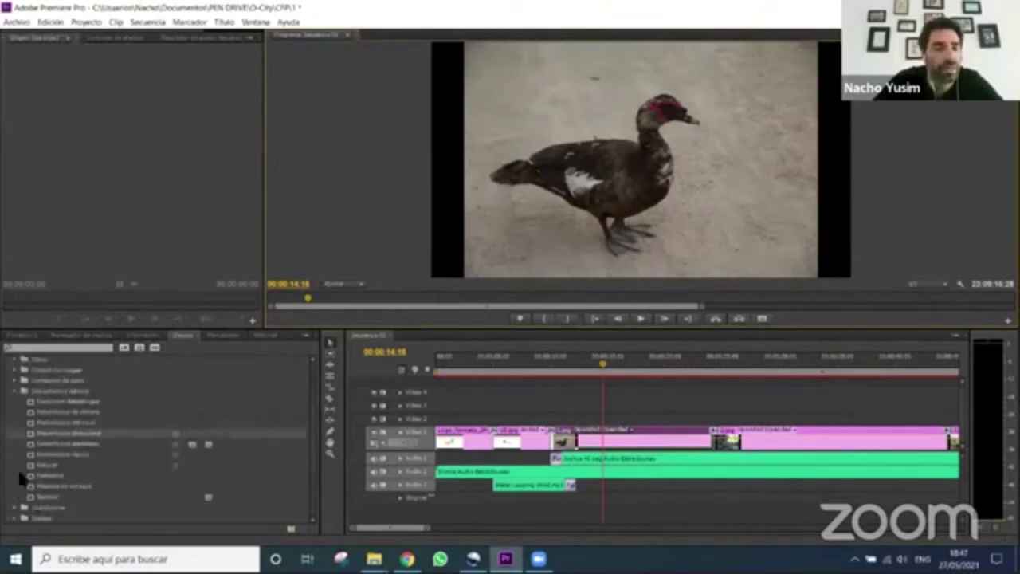
click(12, 391)
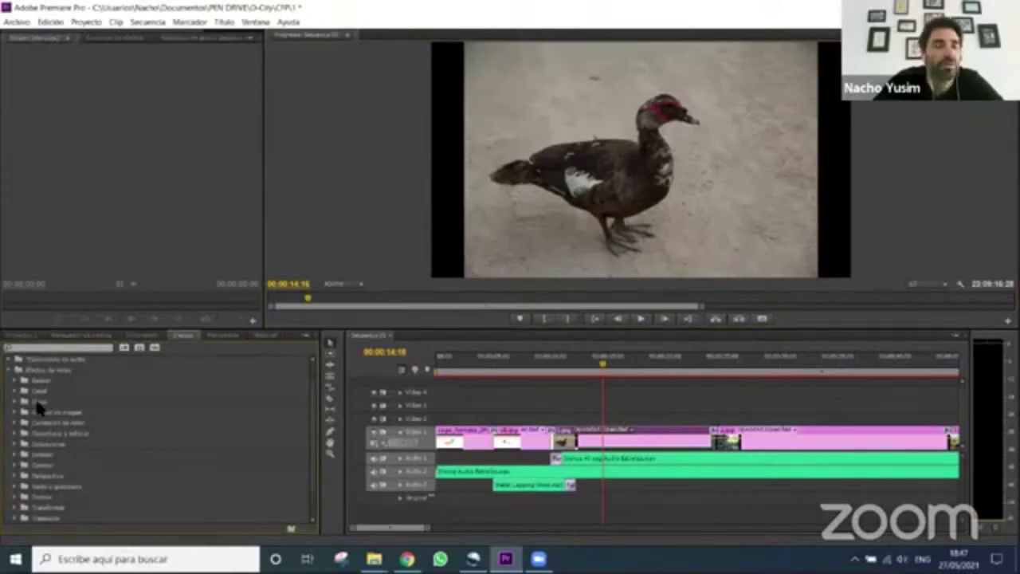
click(15, 381)
click(14, 381)
click(9, 372)
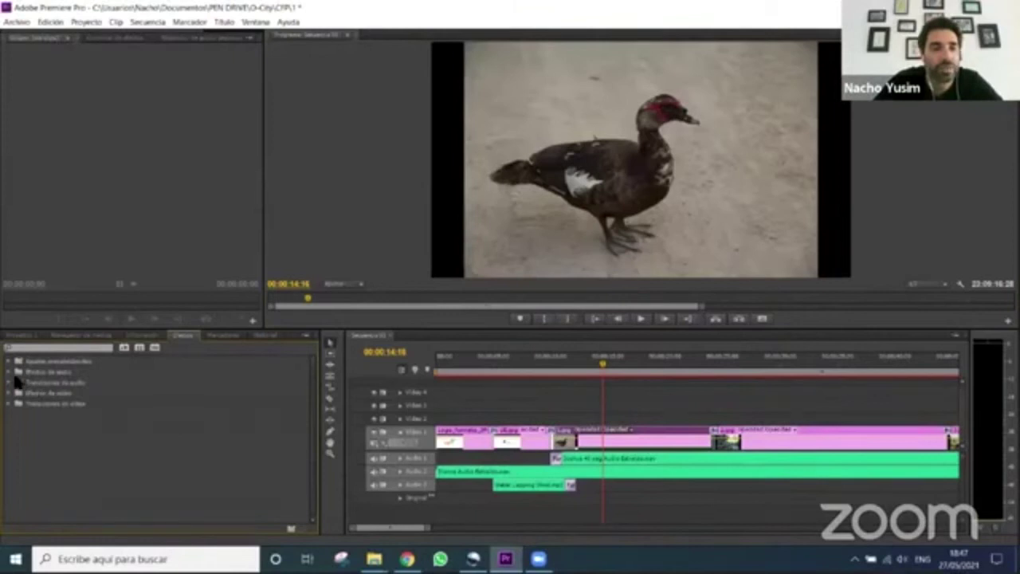
Apply the DeHummer, DeClicker and Graves audio effects to the voice clip on Audio 1
click(9, 372)
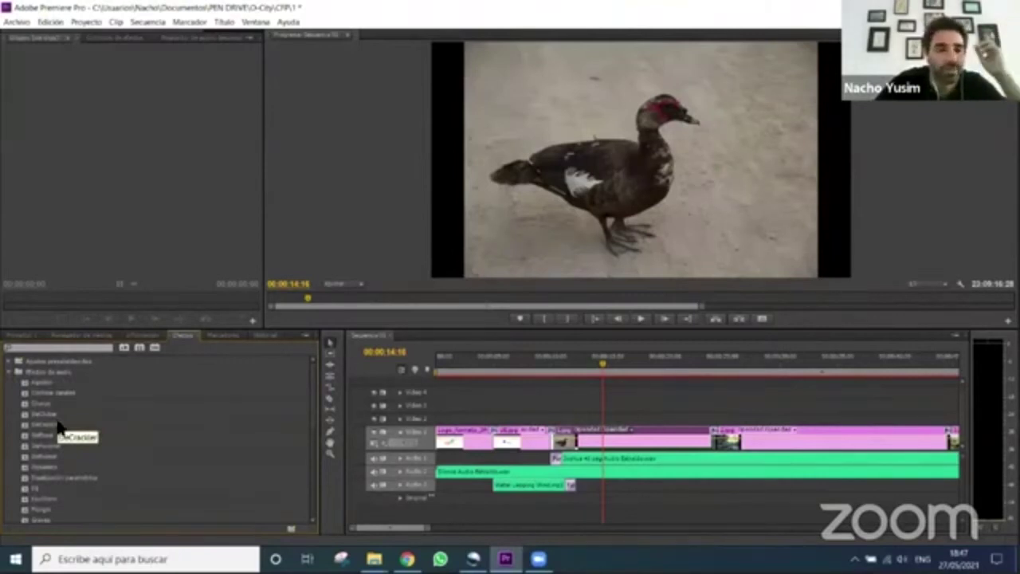
drag(47, 451, 621, 467)
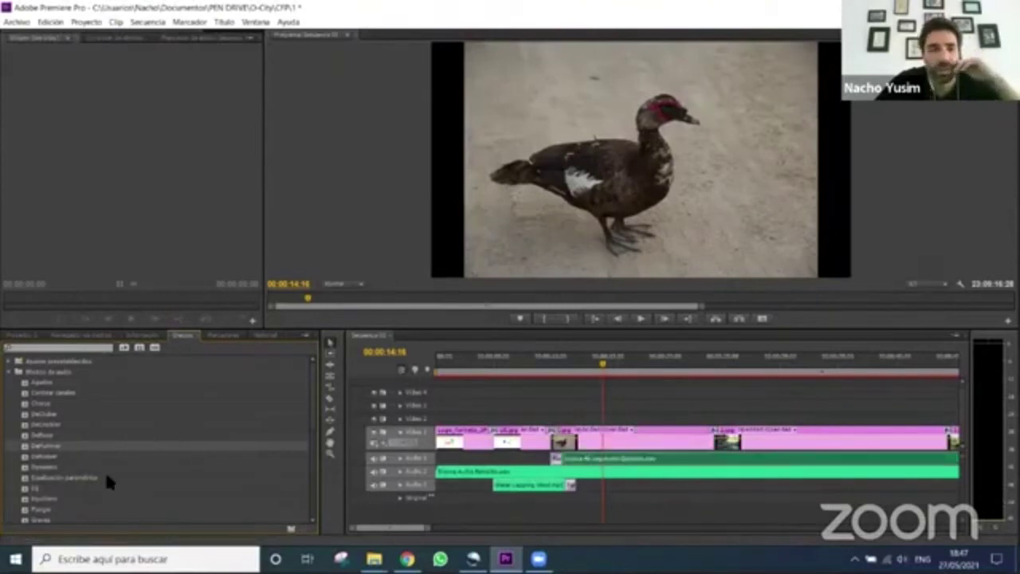
drag(40, 415, 631, 474)
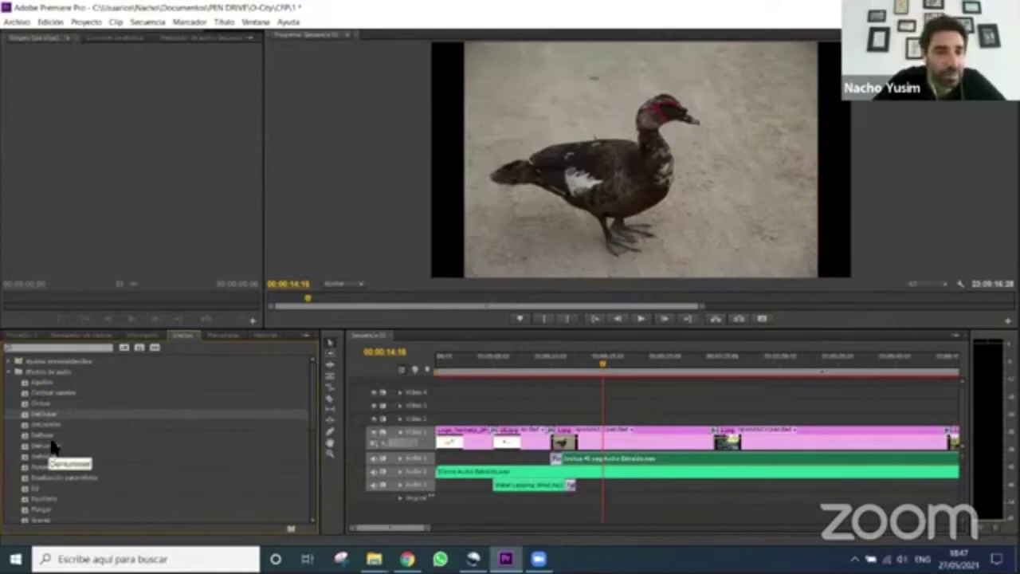
scroll(64, 462, down, 2)
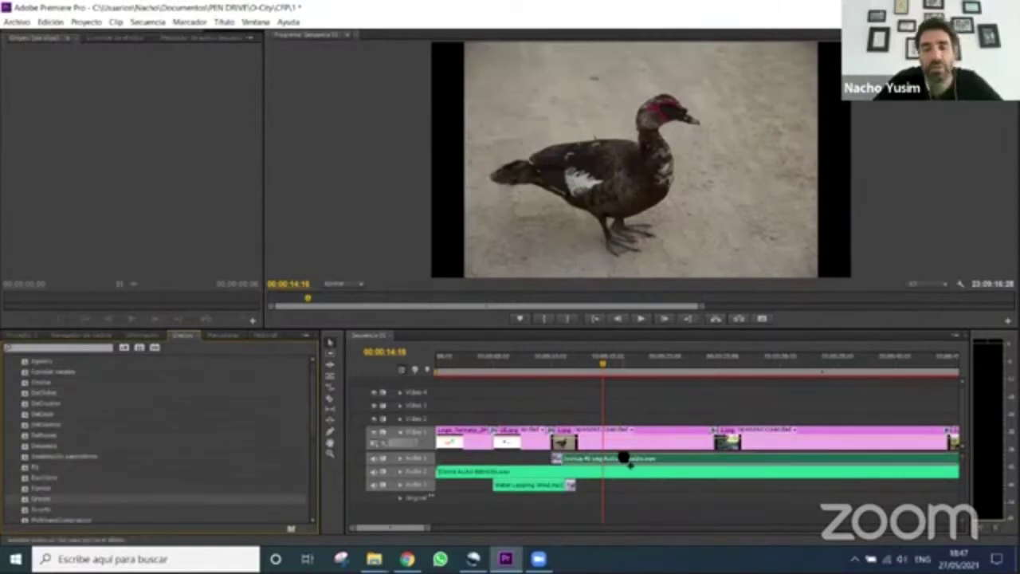
Play the sequence from about 8 seconds to check the voice clip's audio, and collapse the audio effects list
drag(603, 370, 542, 371)
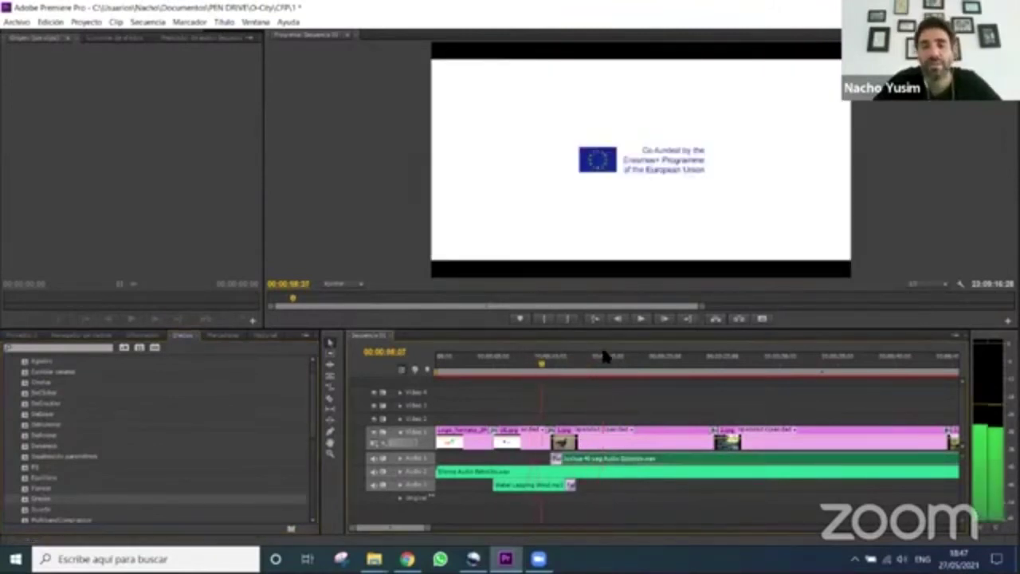
click(641, 320)
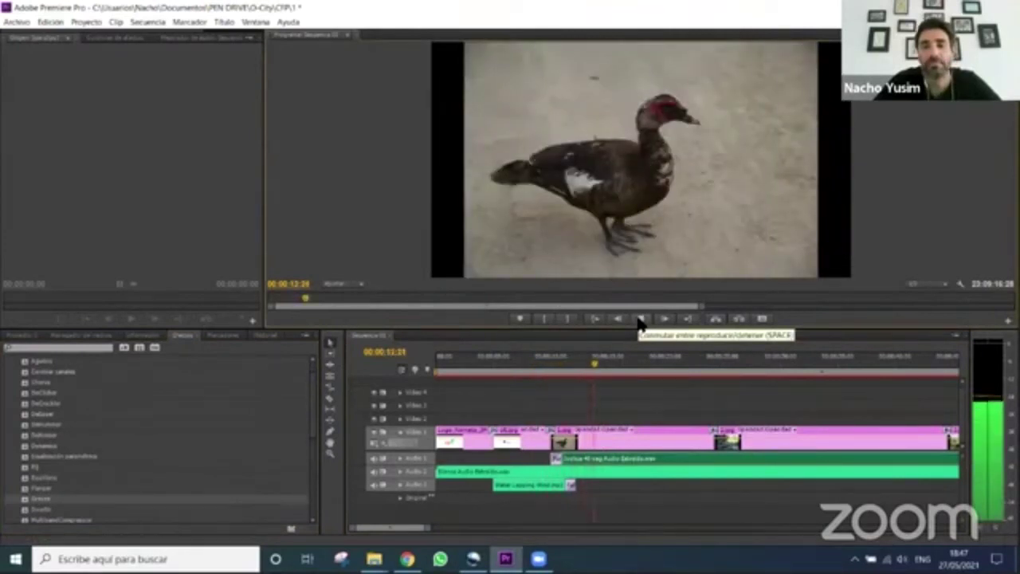
click(641, 319)
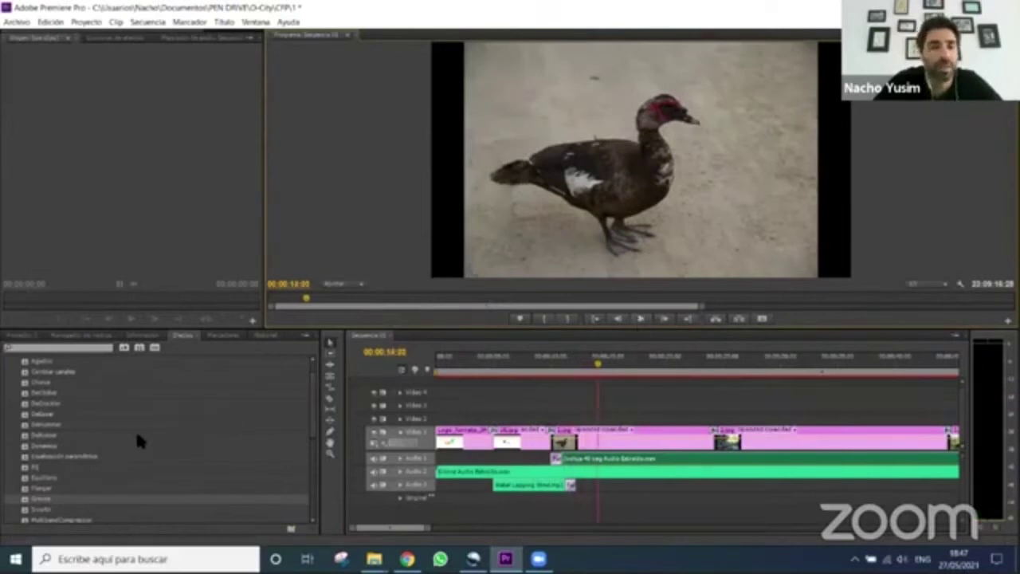
scroll(137, 441, up, 2)
click(11, 372)
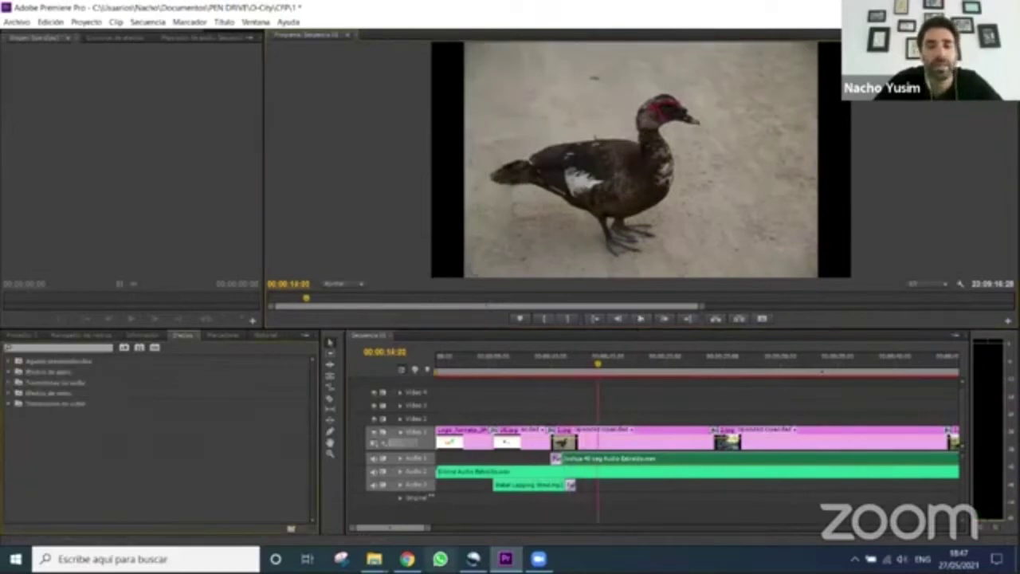
Switch back to the OpenShot project and move the playhead to the start of the timeline
key(alt+Tab)
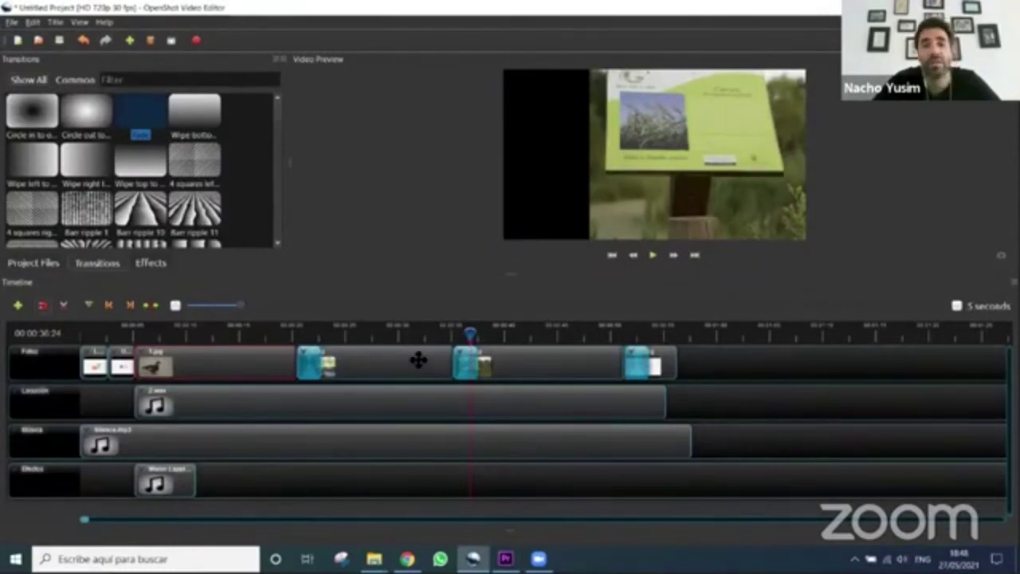
drag(470, 335, 82, 336)
Examine the clip options available for the background music clip on the timeline
right_click(250, 483)
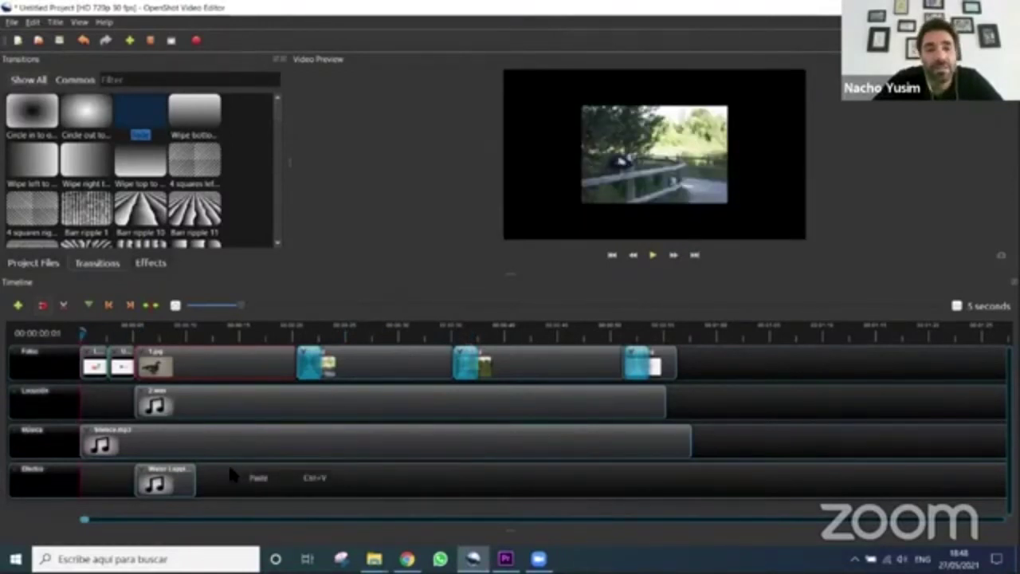
click(228, 447)
right_click(230, 436)
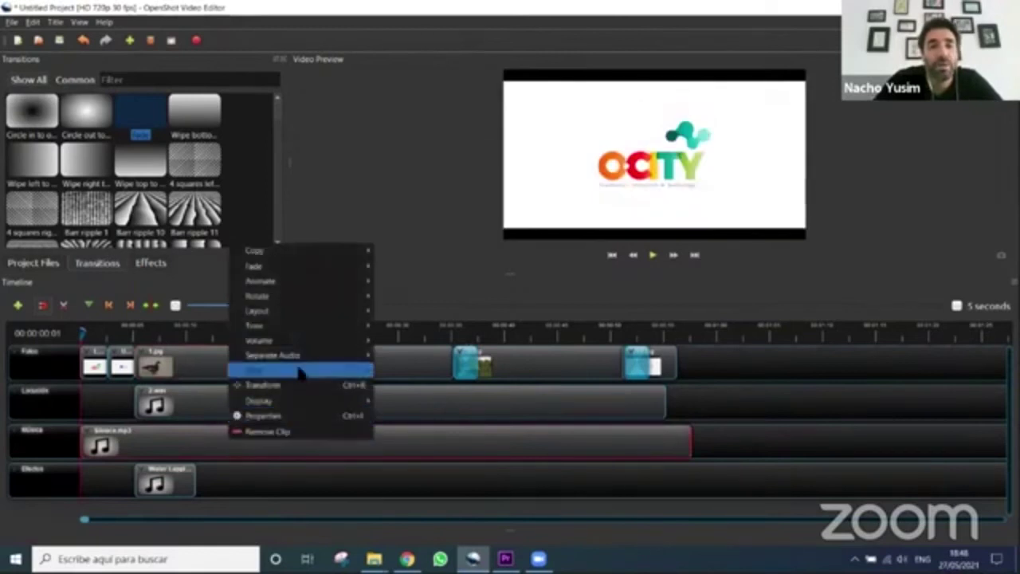
mouse_move(307, 344)
mouse_move(410, 386)
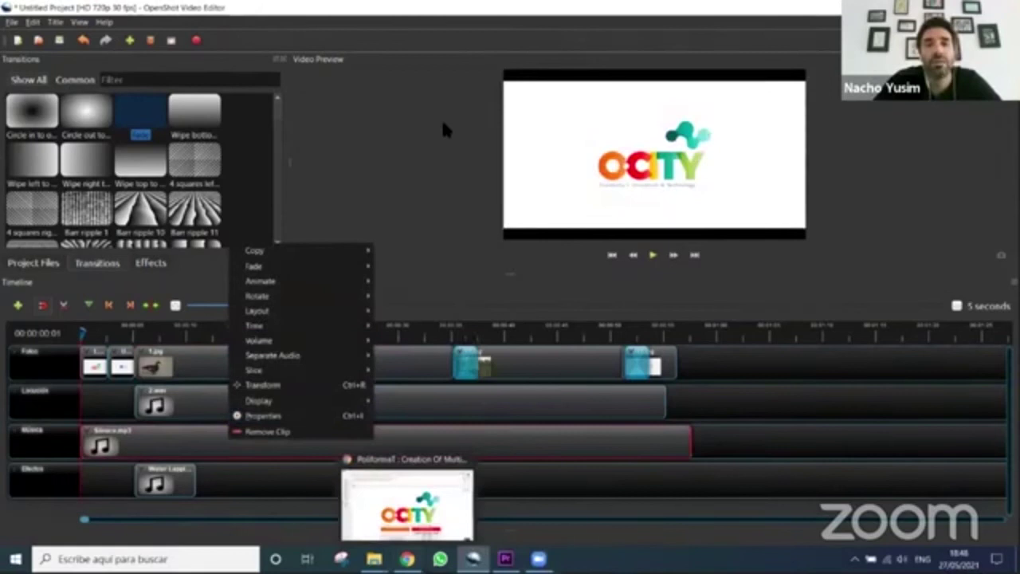
key(Escape)
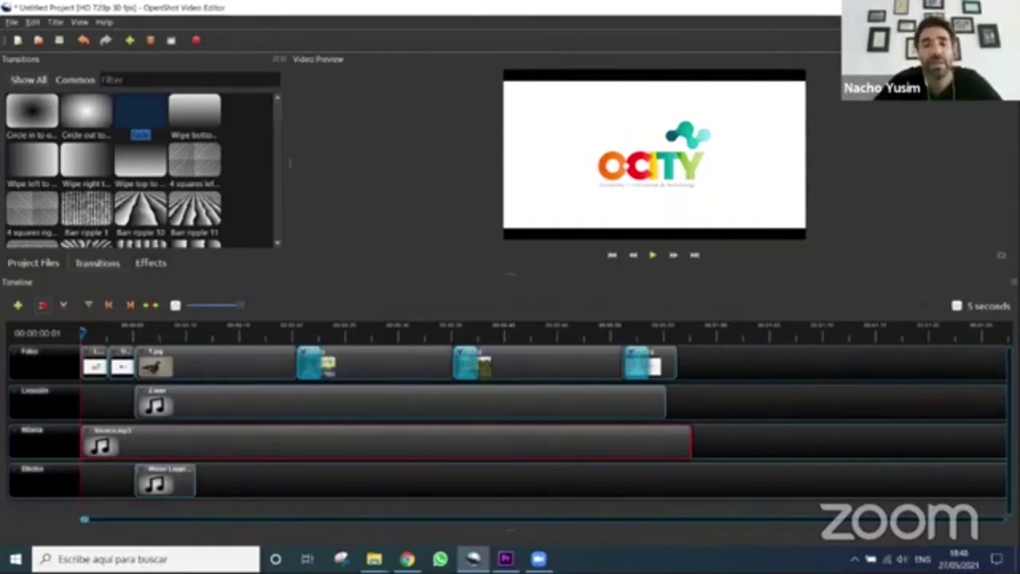
Add a new empty track above the Fotos track on the timeline
mouse_move(505, 558)
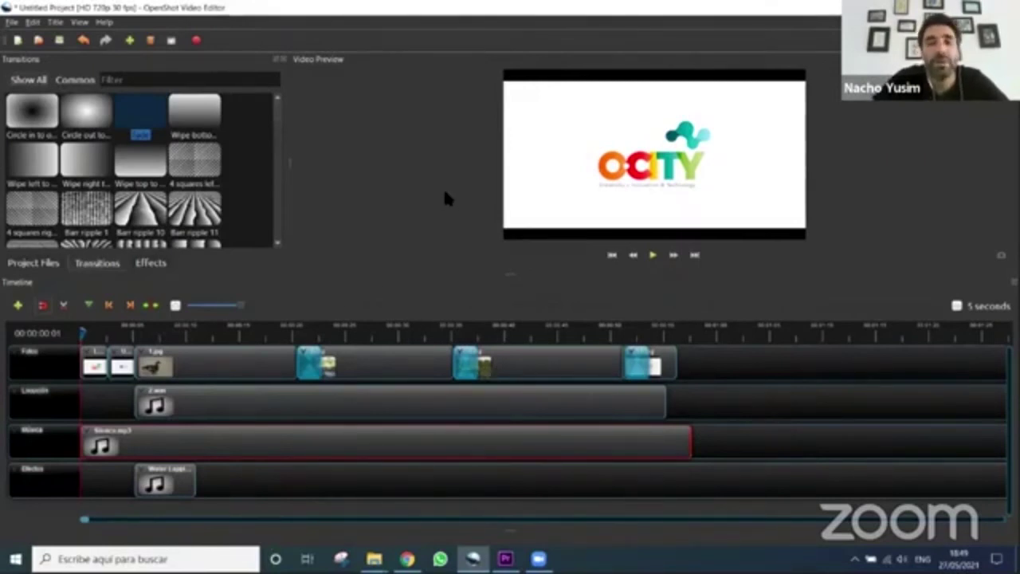
click(56, 22)
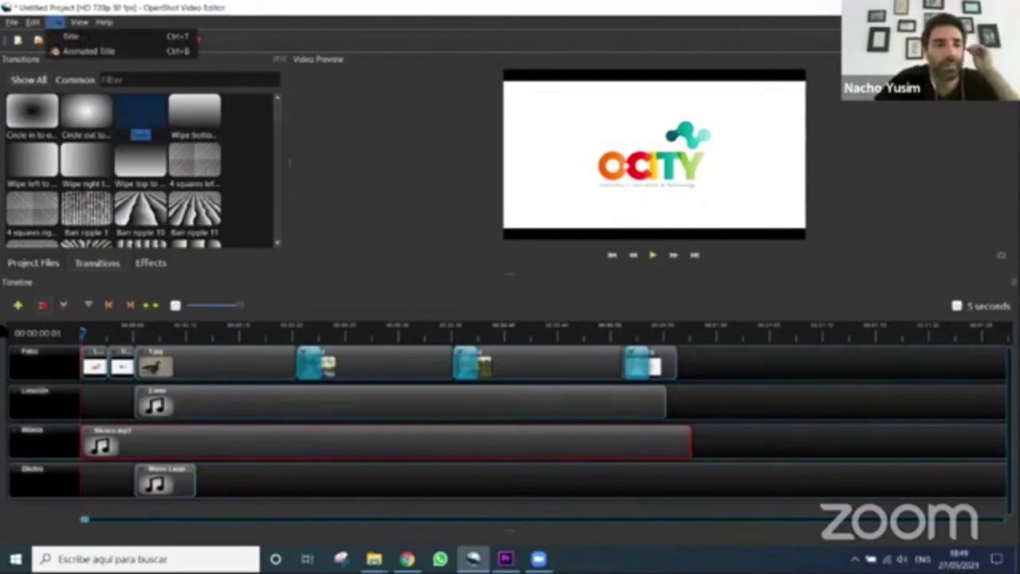
click(18, 306)
click(18, 306)
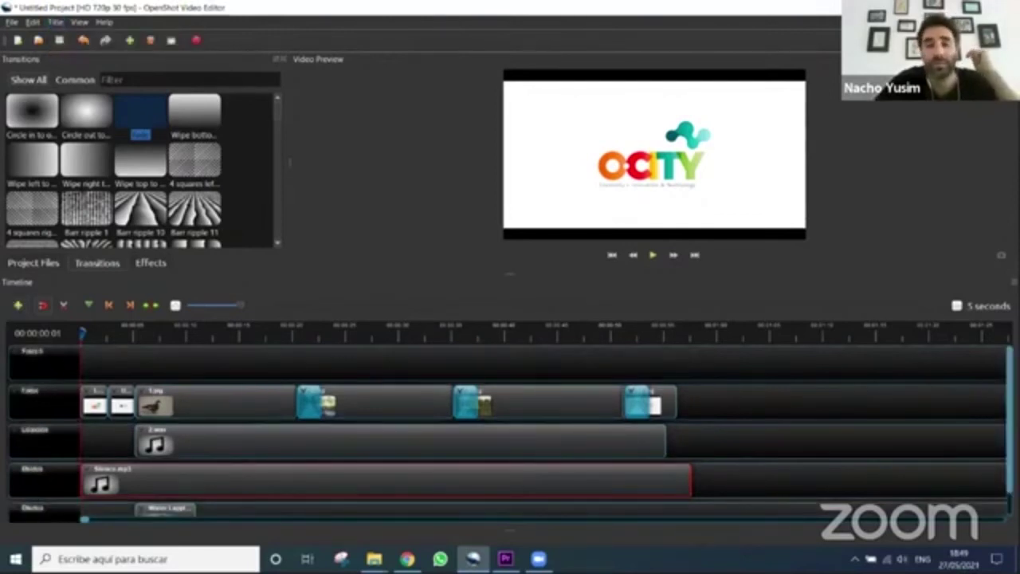
Rename the new empty track above Fotos as Subtitulos
right_click(43, 358)
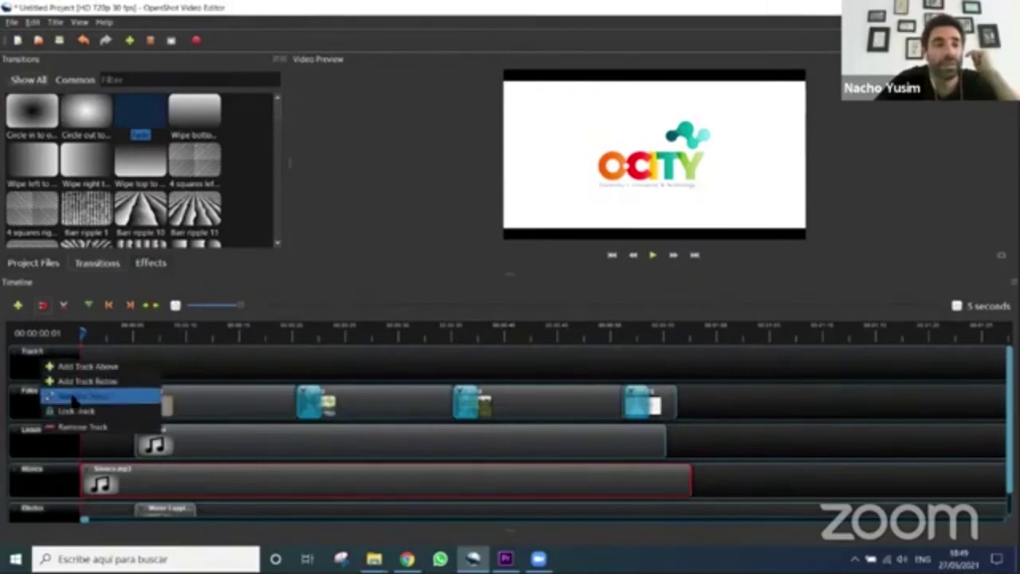
click(74, 396)
key(Escape)
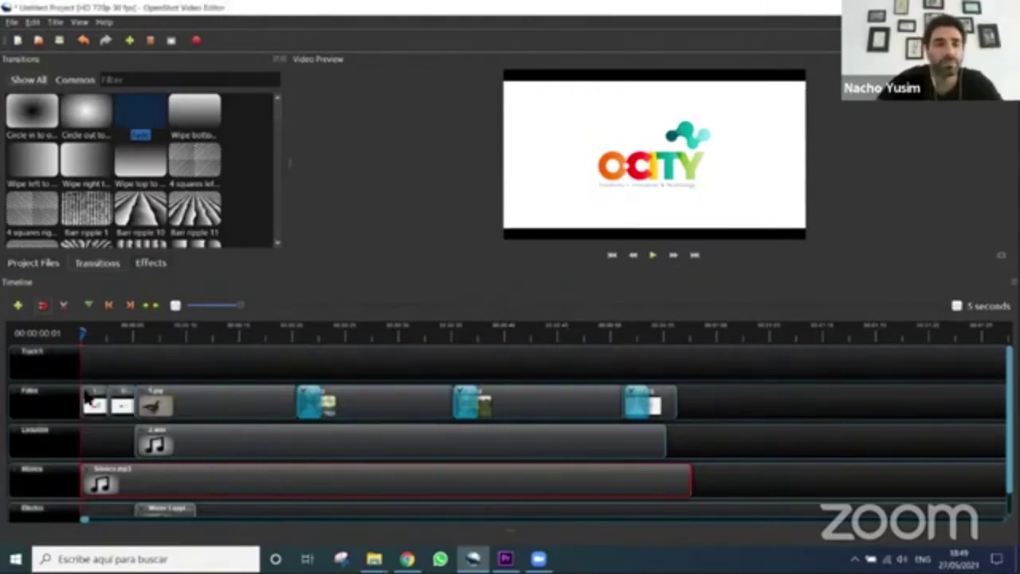
right_click(40, 360)
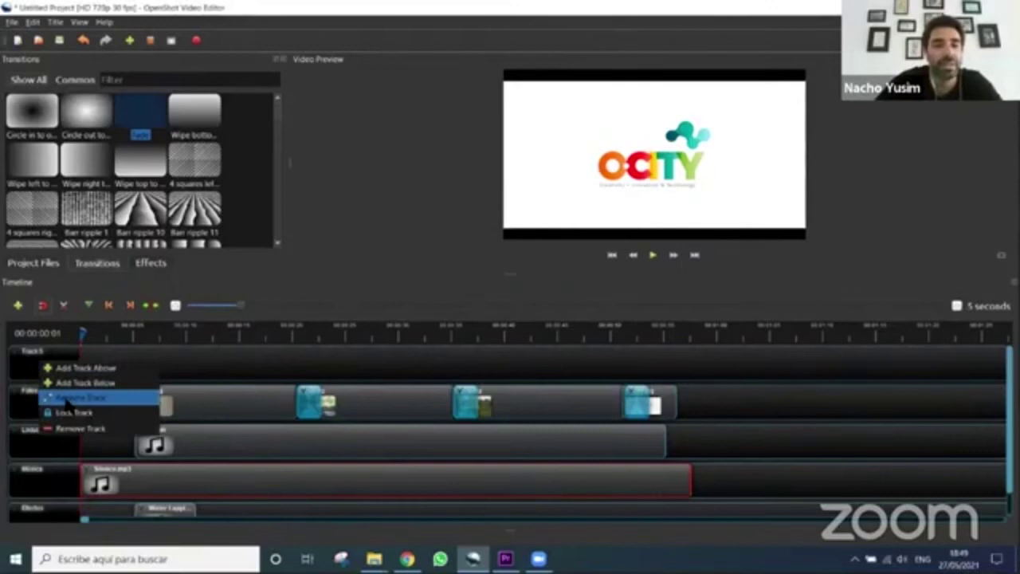
click(67, 398)
text(Subtitulos)
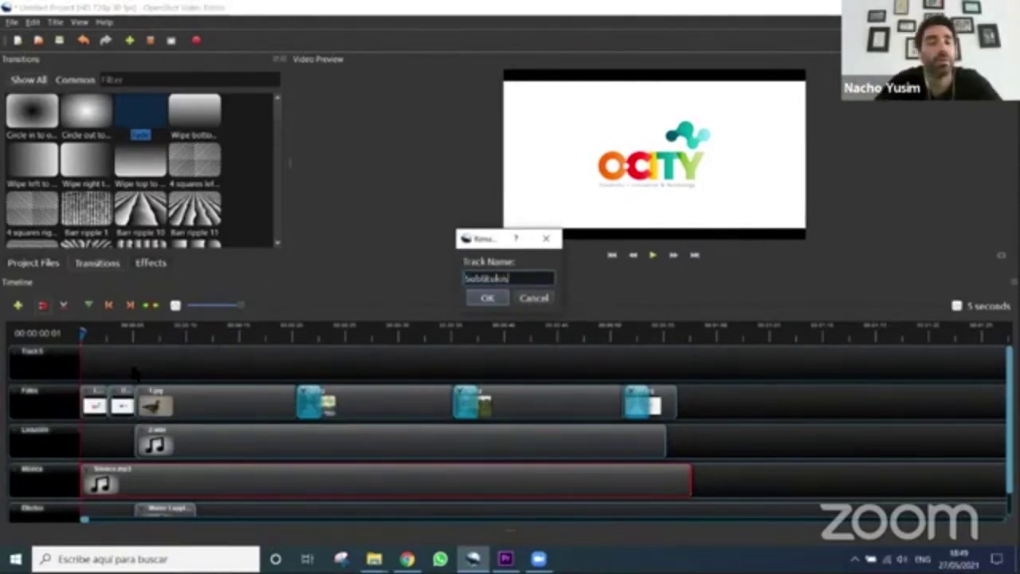
click(481, 299)
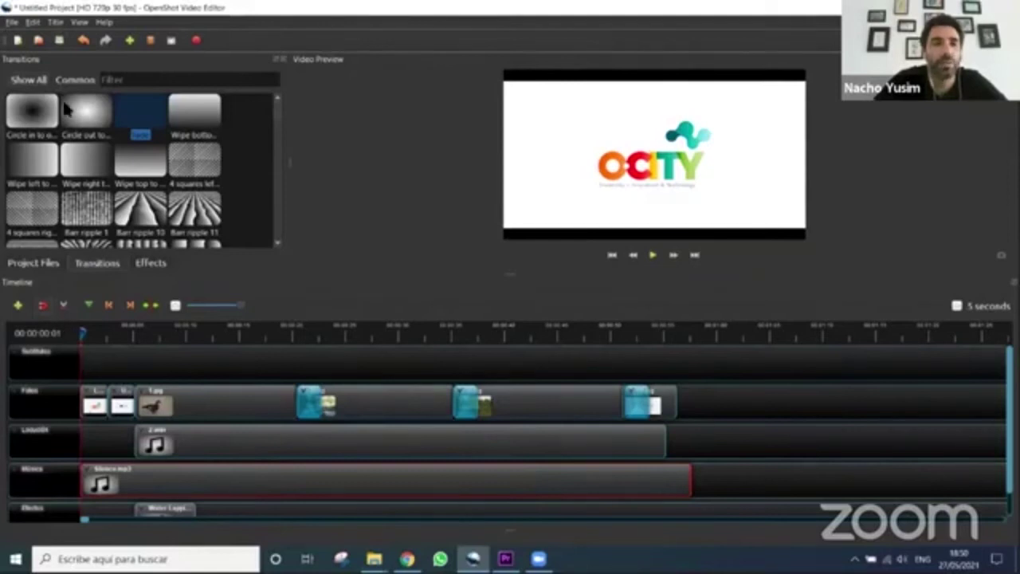
Start a new static title from the single-line template that follows Bubbles 2
click(55, 22)
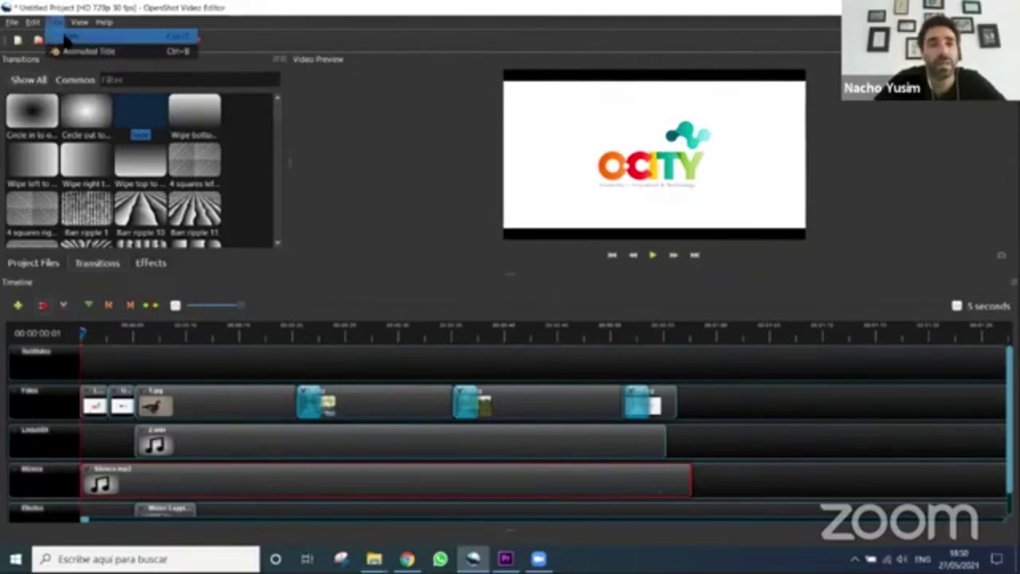
click(68, 36)
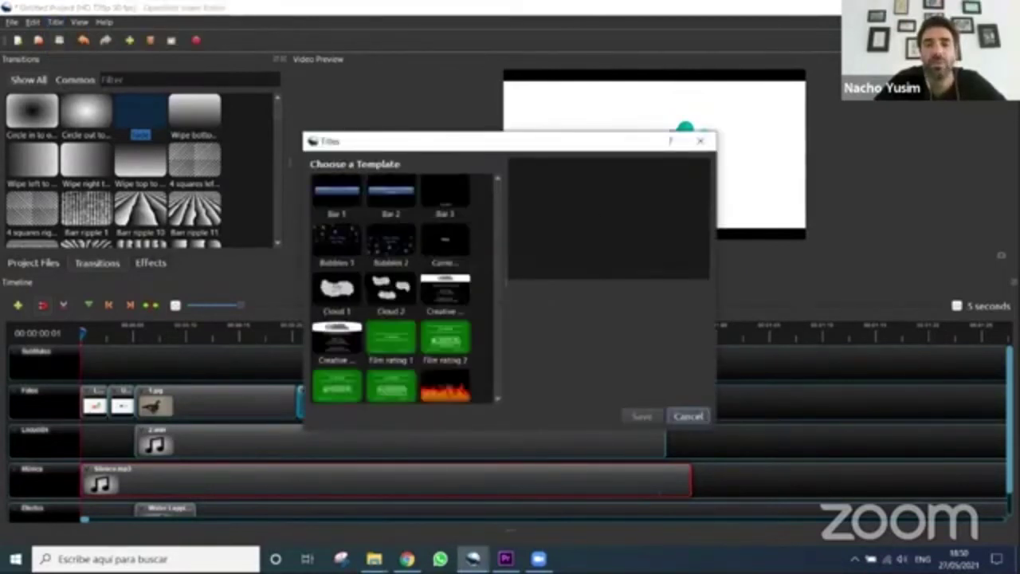
scroll(367, 252, down, 3)
scroll(369, 254, down, 3)
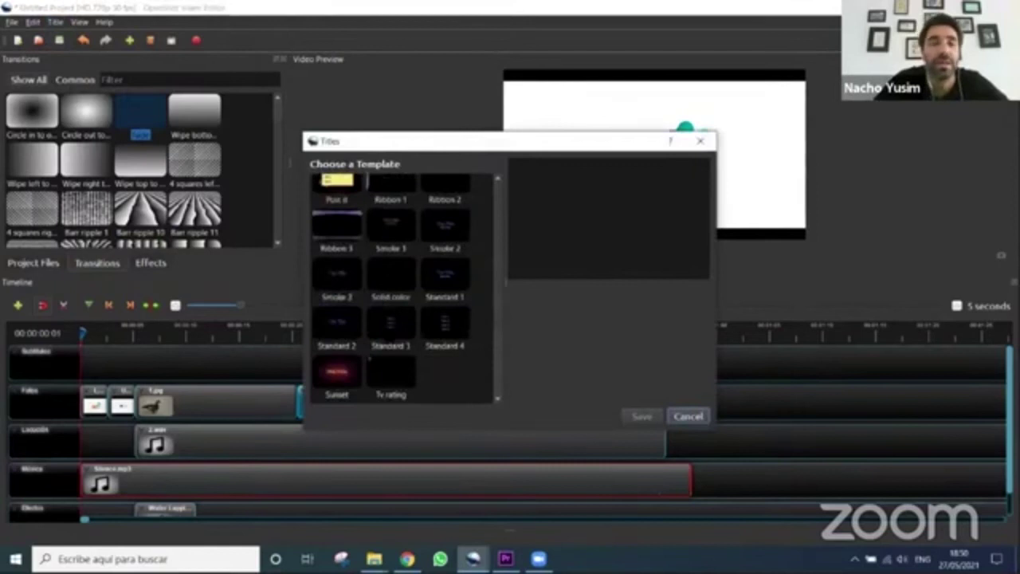
scroll(390, 331, up, 6)
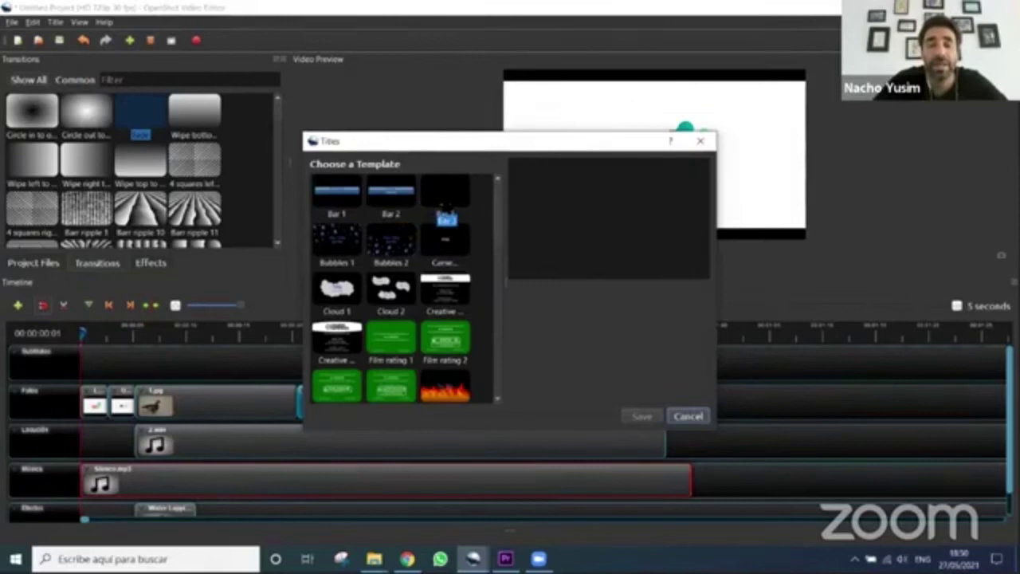
click(445, 239)
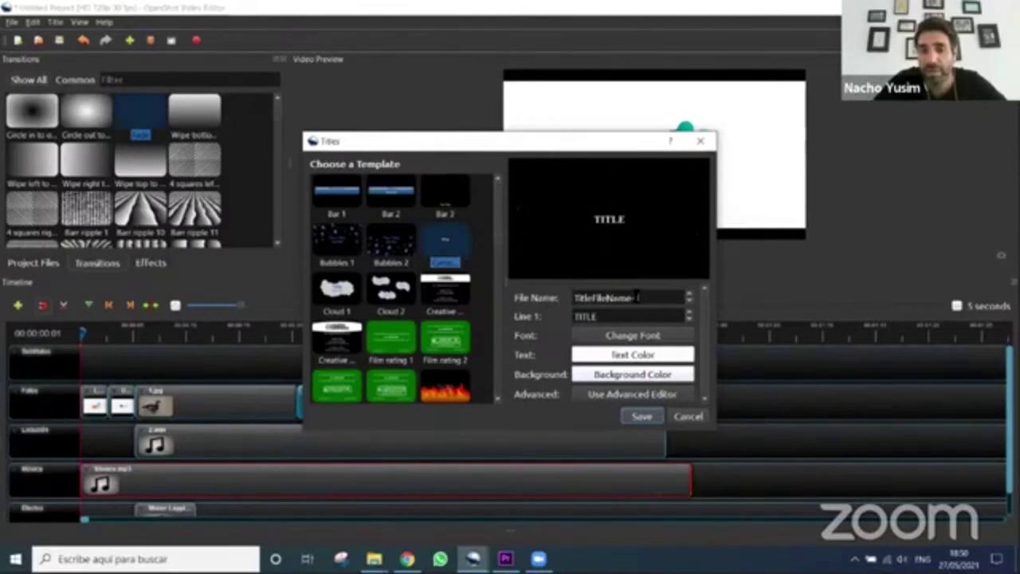
Replace the title's first line with CRÉDITOS followed by the author's full name in capitals
drag(606, 317, 550, 318)
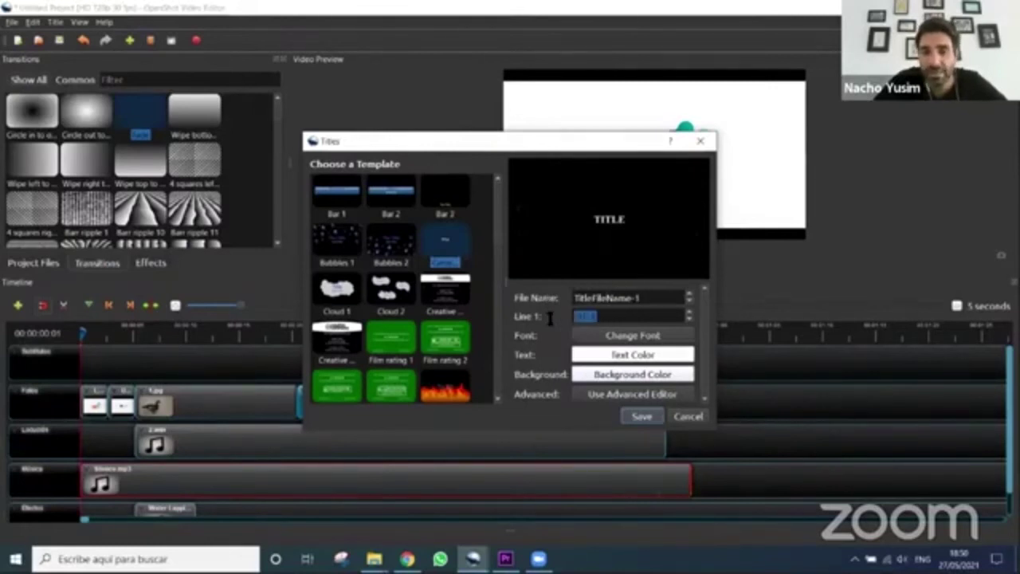
key(BackSpace)
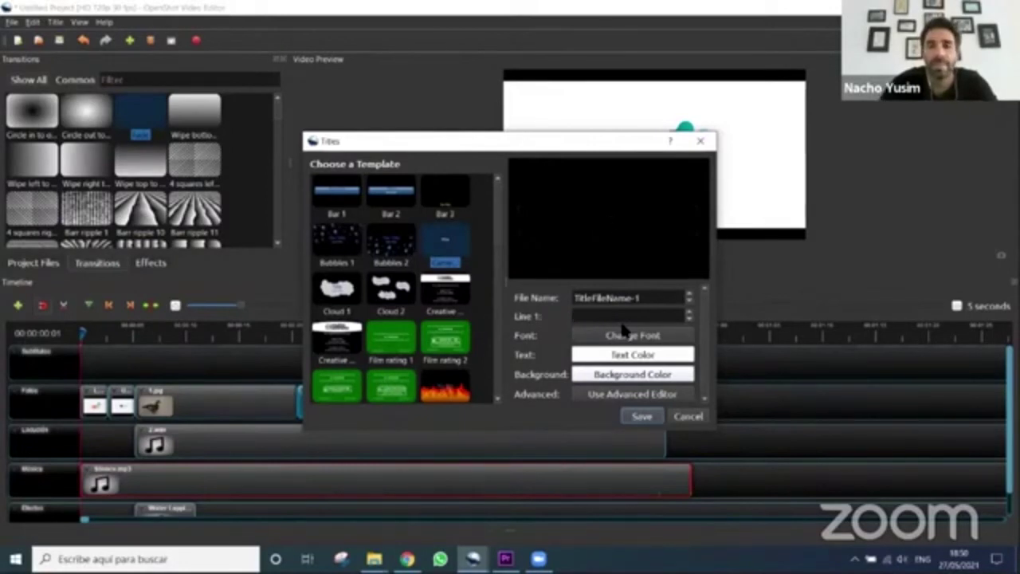
text(C)
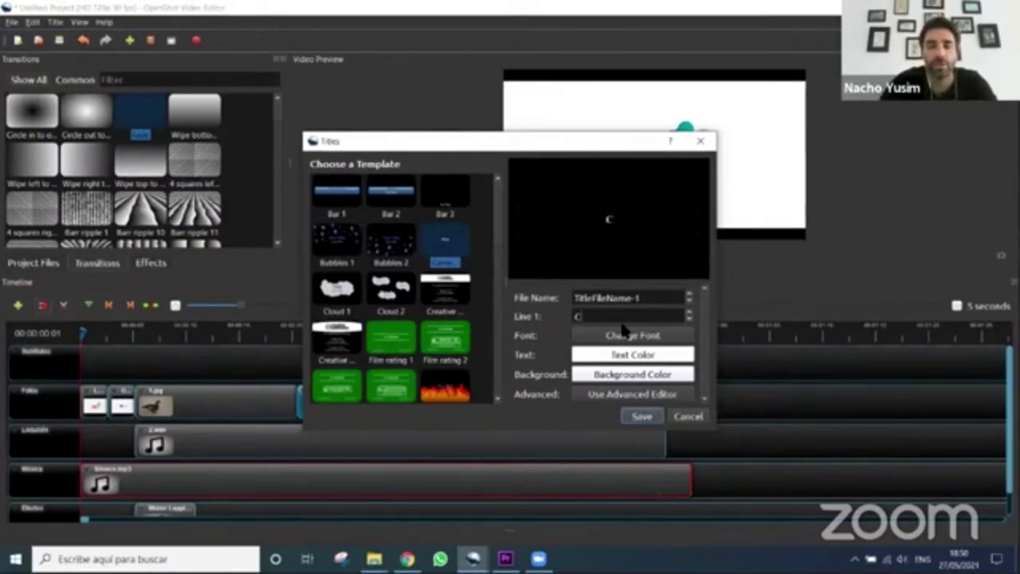
text(RÉ)
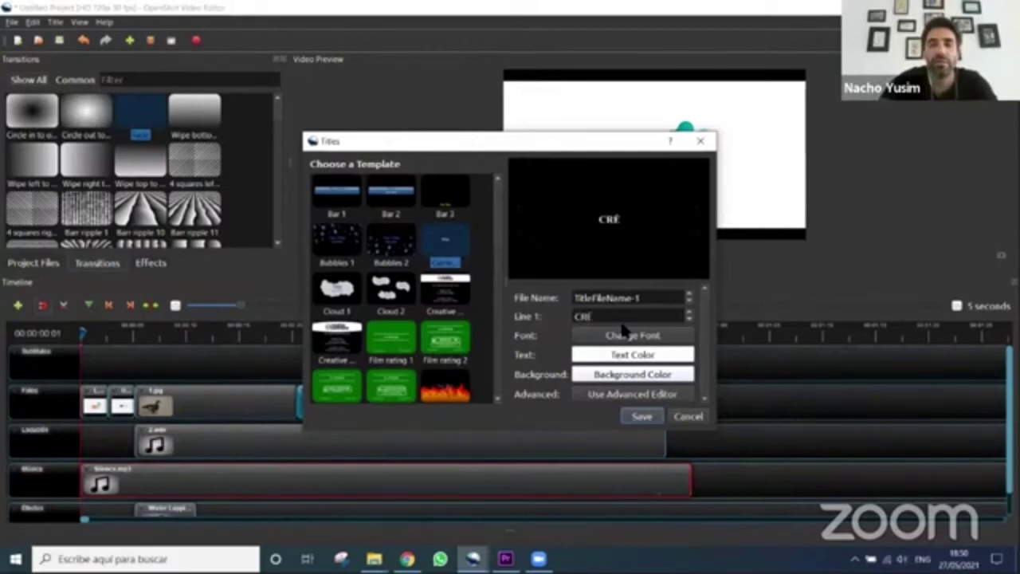
text(DITOS)
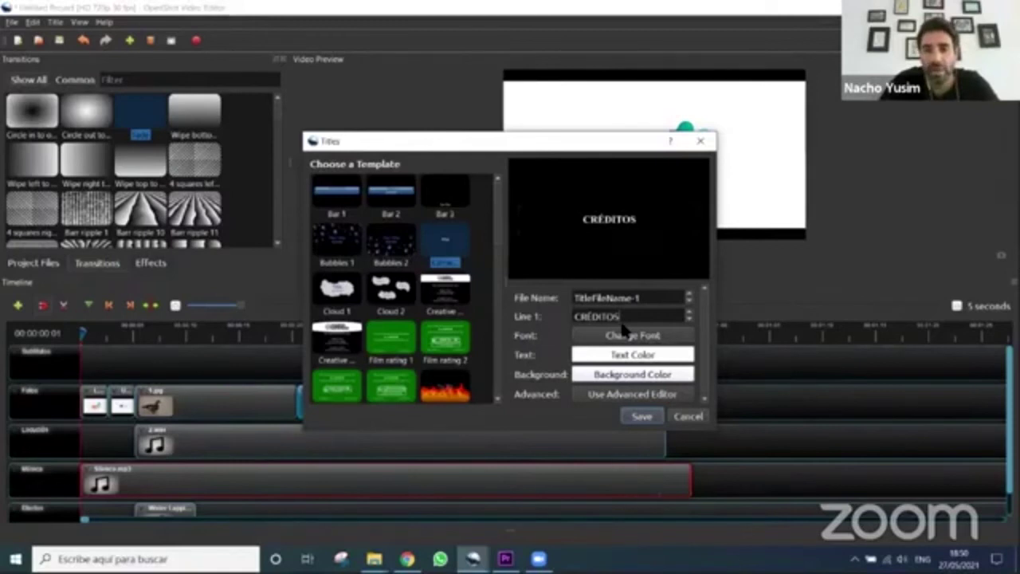
key(ctrl+a)
key(BackSpace)
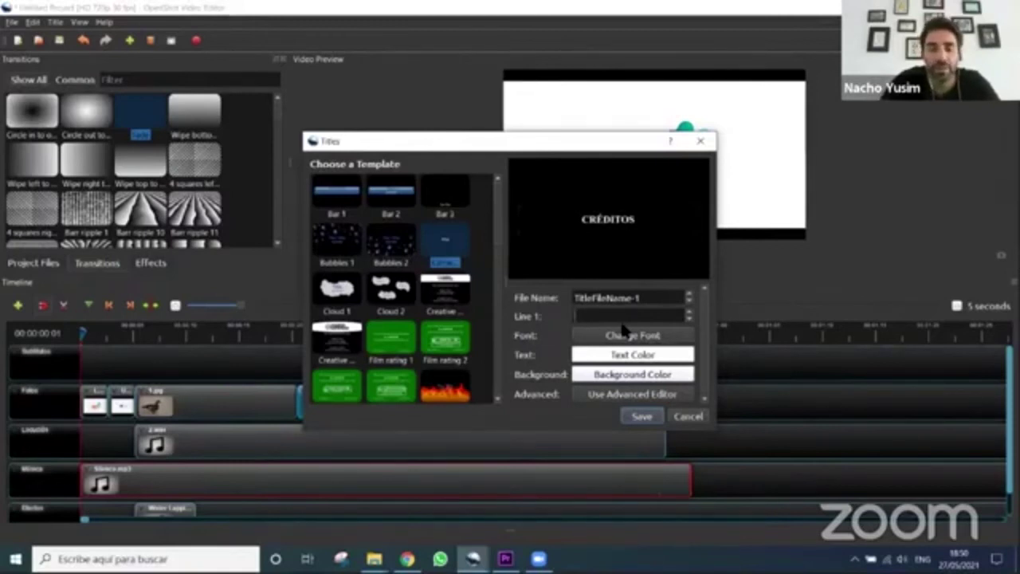
text(N)
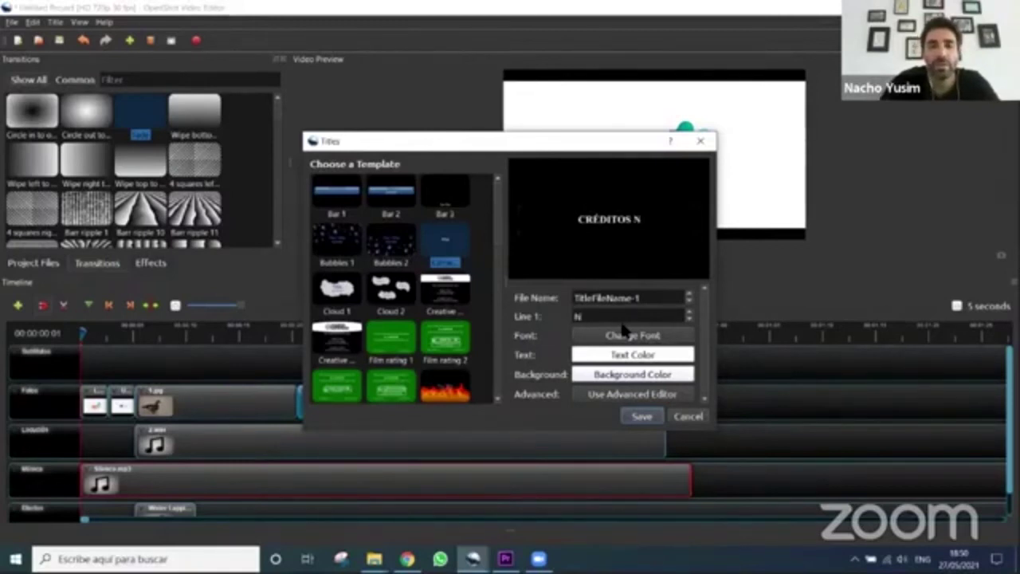
text(ACHO)
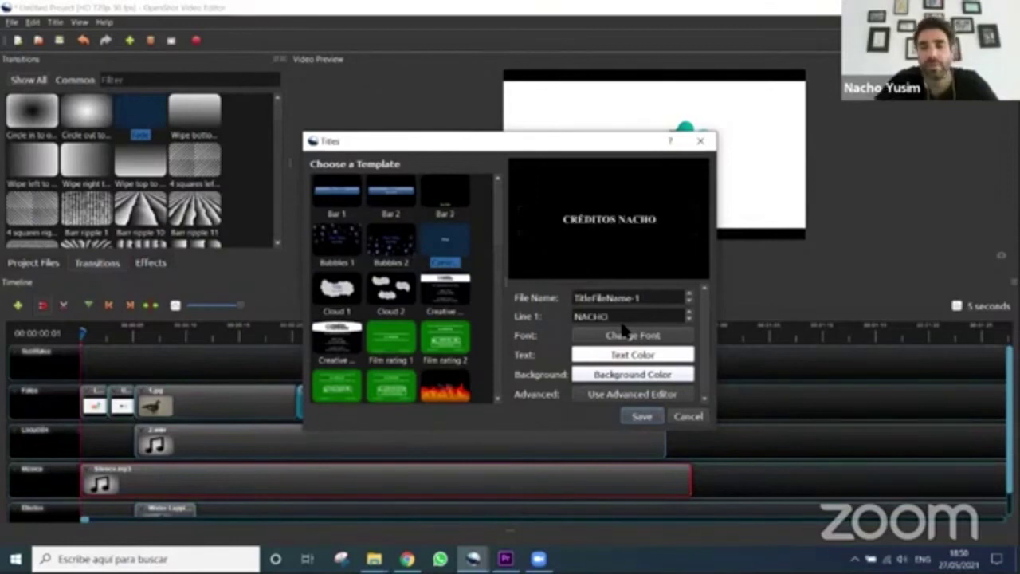
text( YUSIM)
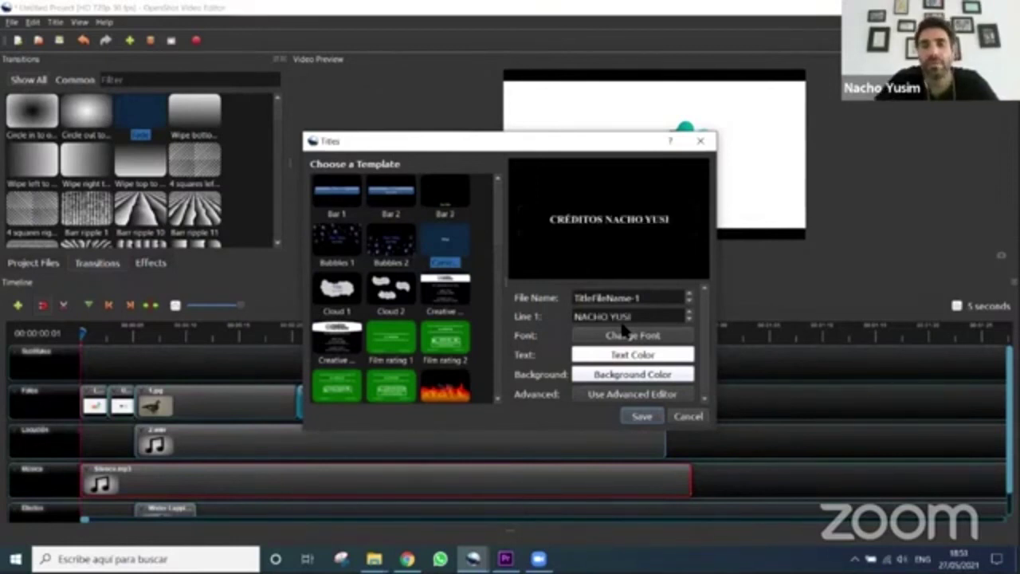
Change the title's font to Calibri in the Regular style
click(648, 337)
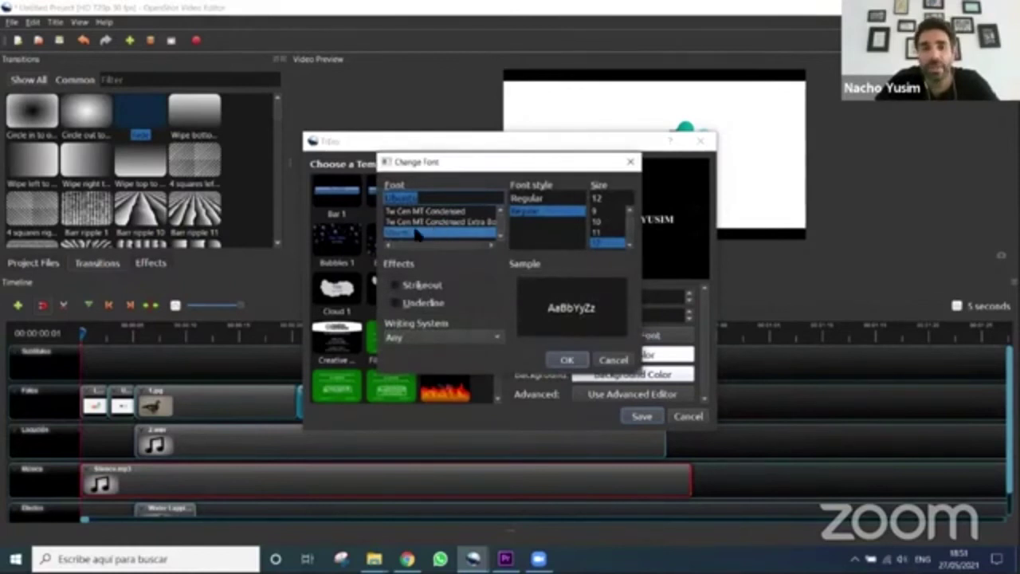
scroll(416, 227, up, 3)
scroll(413, 230, up, 15)
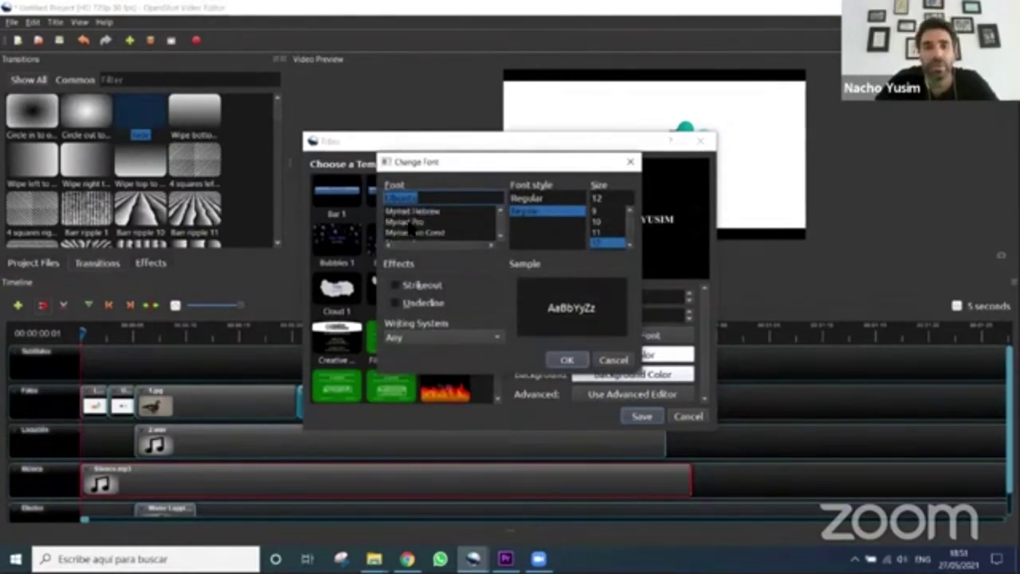
scroll(411, 229, up, 15)
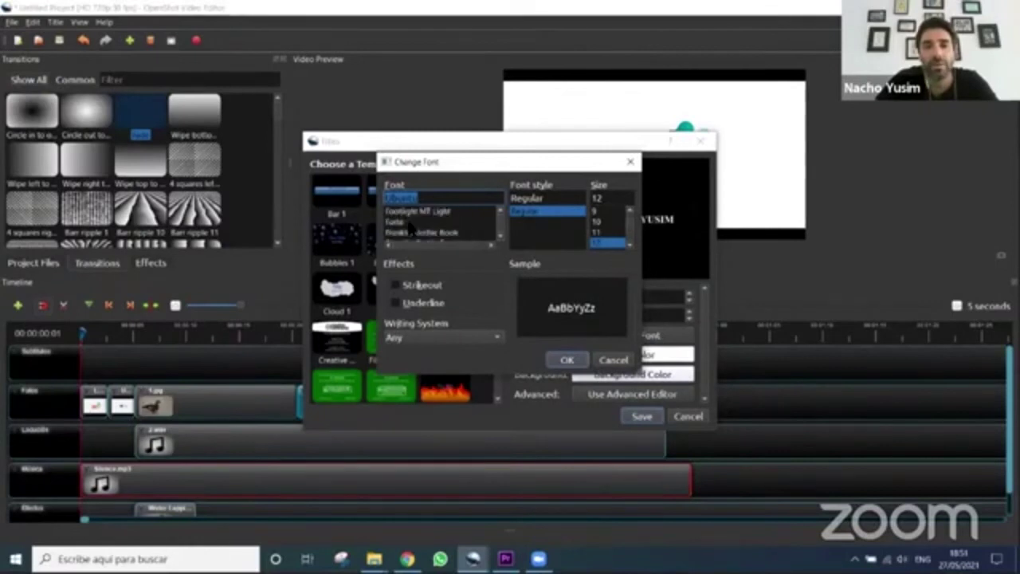
scroll(410, 229, up, 3)
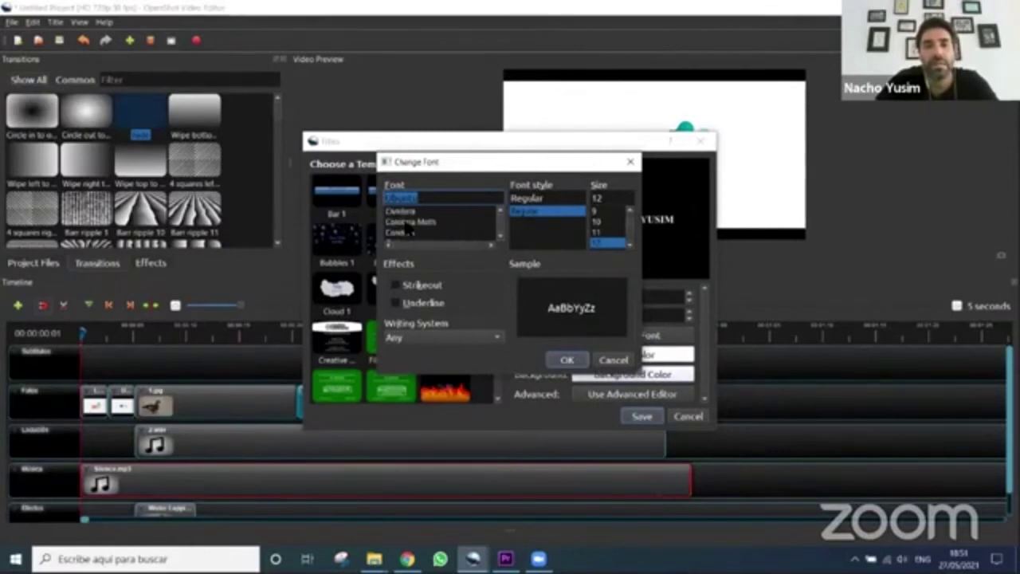
scroll(406, 230, up, 2)
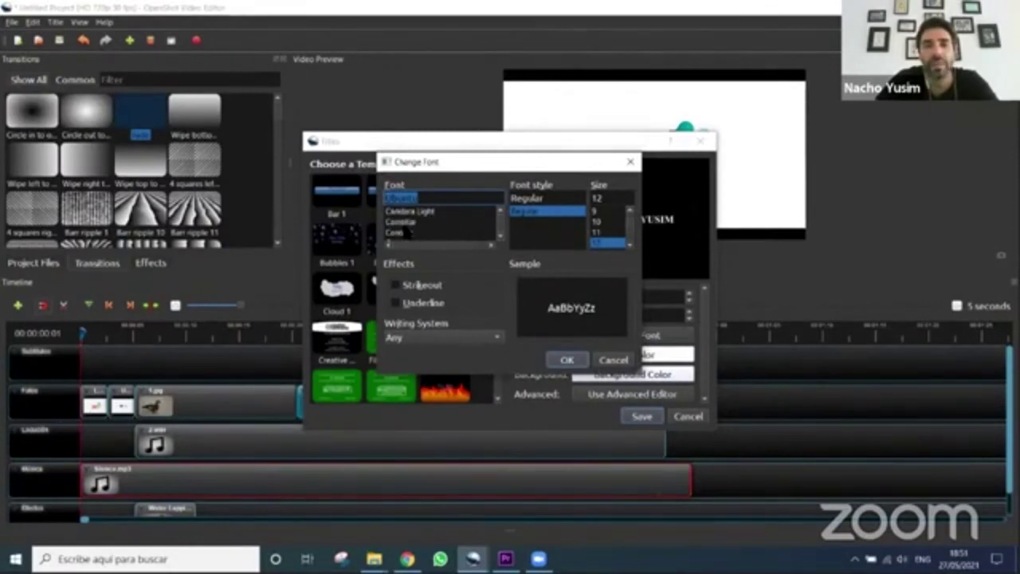
click(406, 232)
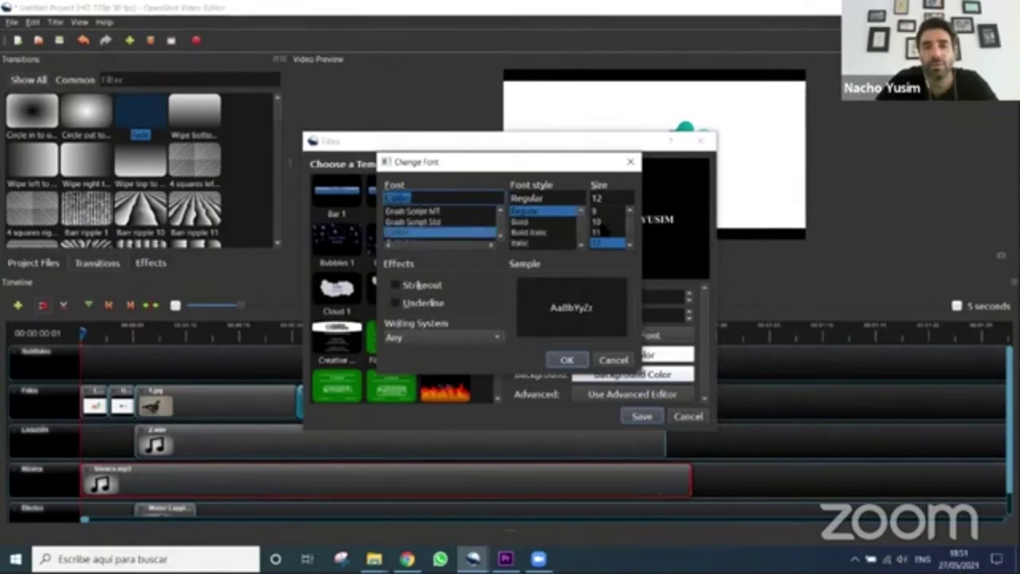
click(570, 361)
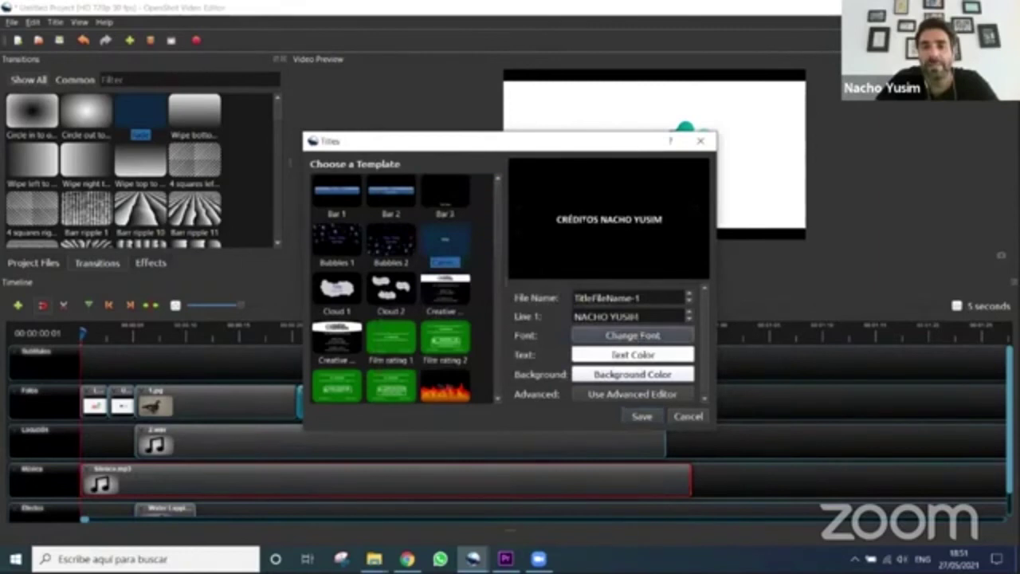
Set the title's text color to yellow and save the title to the project
click(638, 359)
click(587, 176)
click(588, 404)
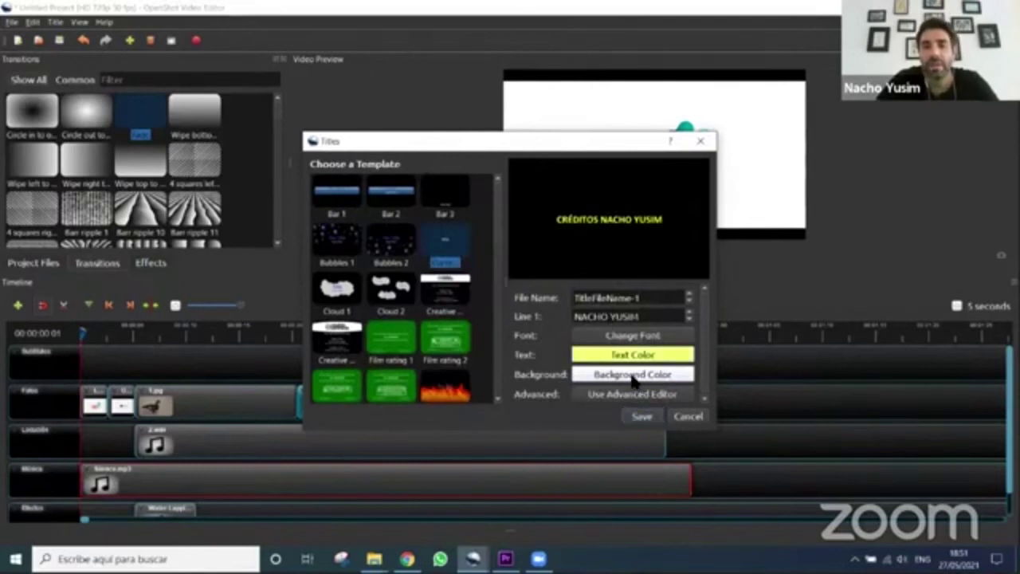
click(687, 320)
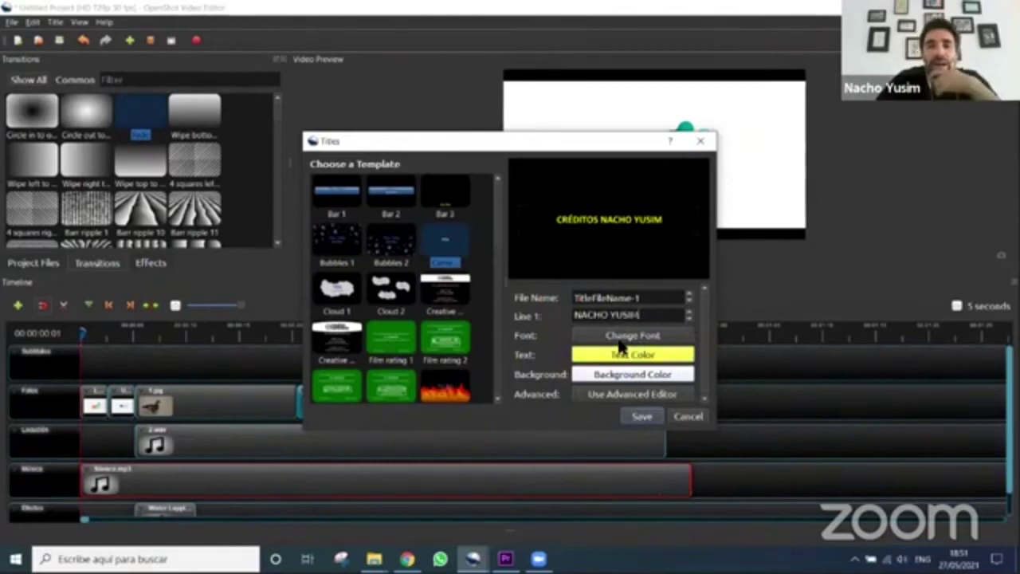
click(642, 417)
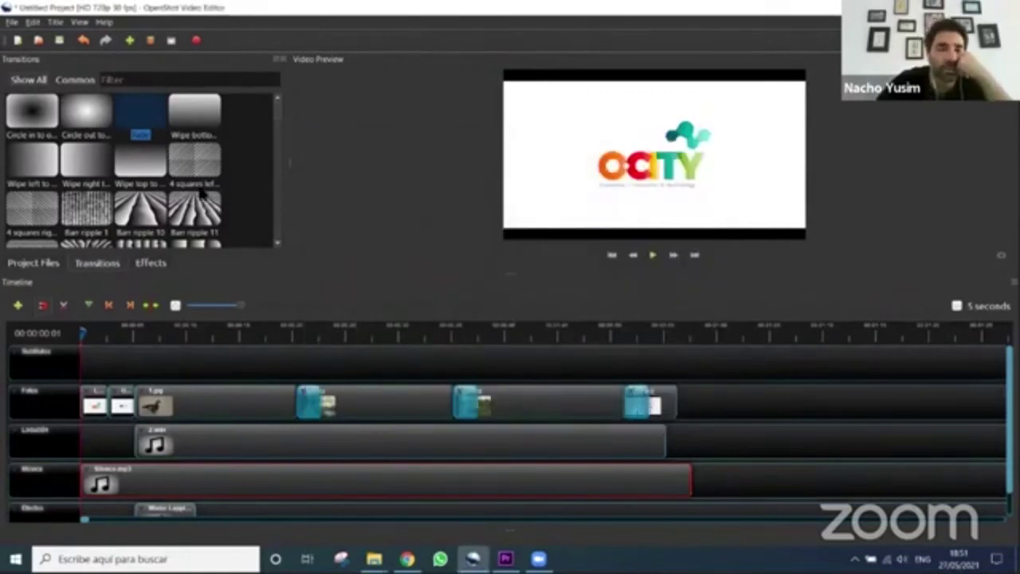
Place the credits title from the project files on the subtitles track, starting where the third photo ends
click(145, 268)
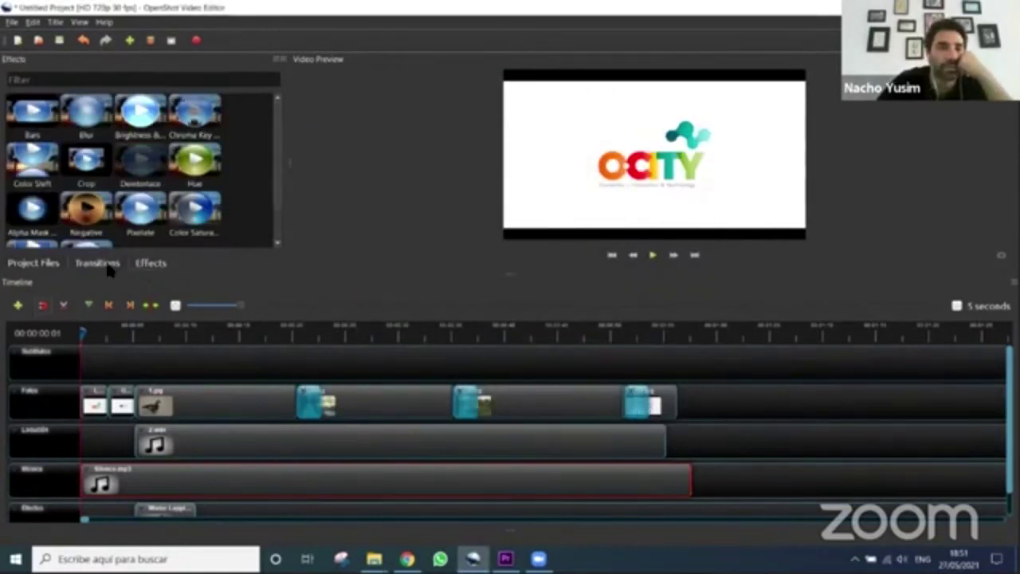
click(105, 266)
click(40, 263)
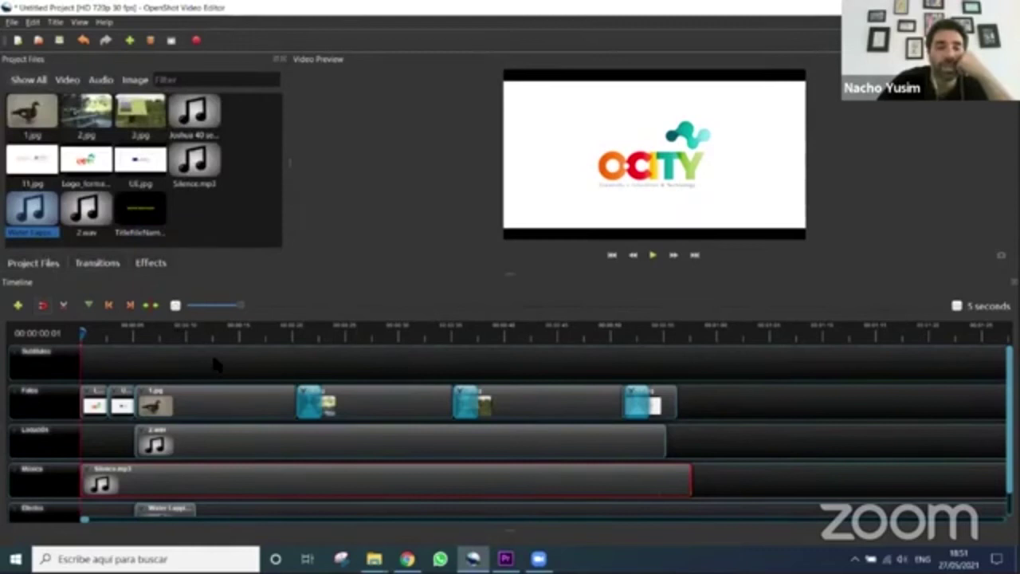
drag(143, 214, 718, 404)
drag(738, 369, 647, 367)
Move the 11.jpg clip on the photos track to just after the credits title and delete the transition left before it
drag(726, 404, 676, 403)
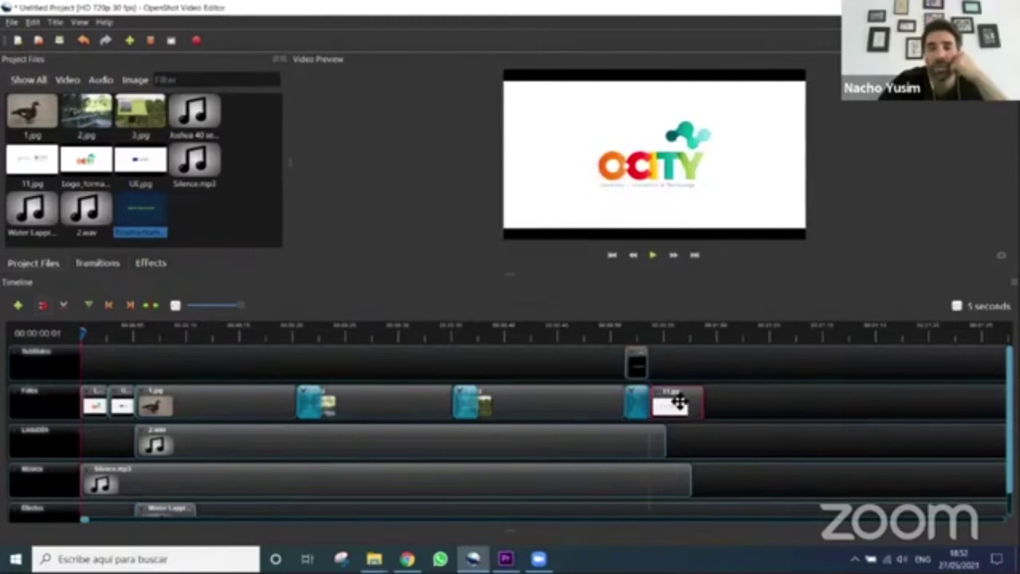
click(637, 402)
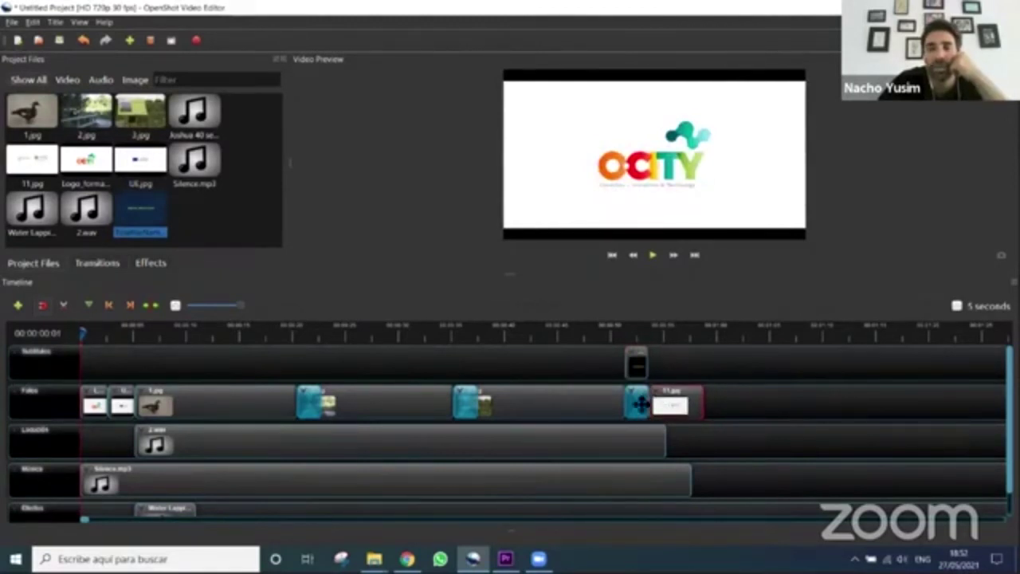
key(Delete)
Play the timeline from just before the credits title through to the closing logo image
click(372, 333)
click(601, 332)
click(652, 257)
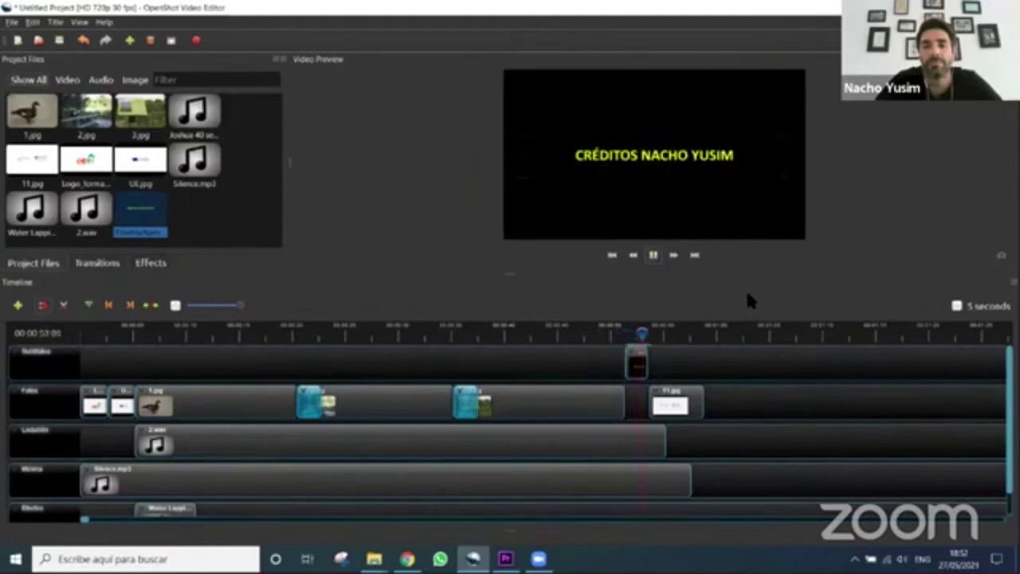
key(space)
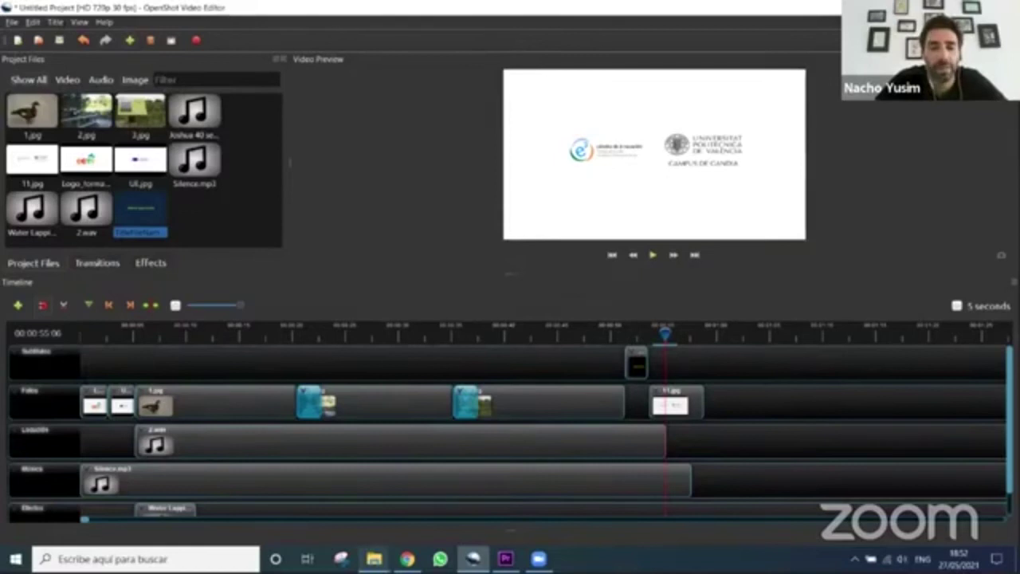
Open the Word document Guiones O-City_Marjal from Documentos > PEN DRIVE > O-City > Marjal and find the Guion 0:40 (Español) script
mouse_move(373, 558)
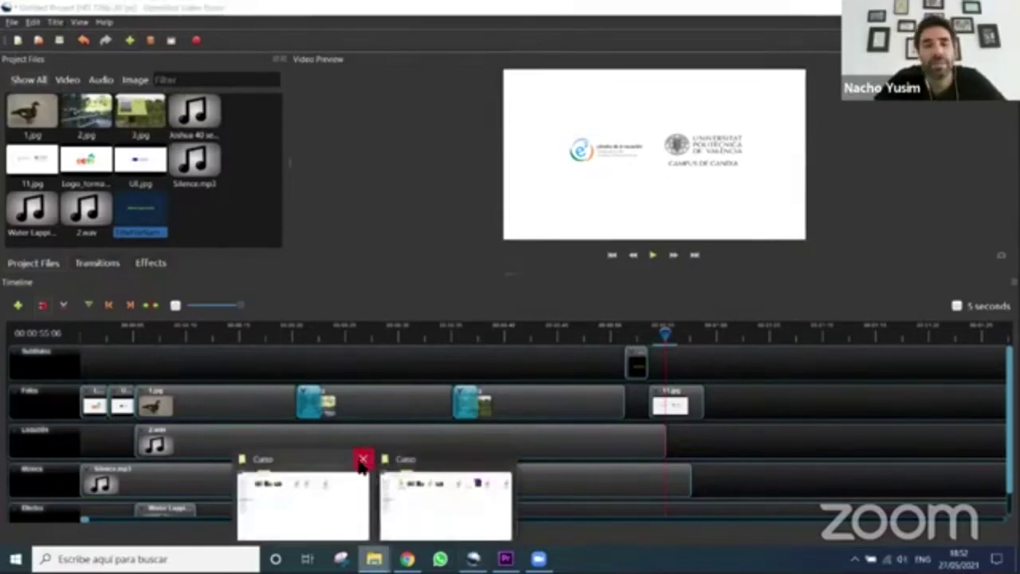
click(357, 518)
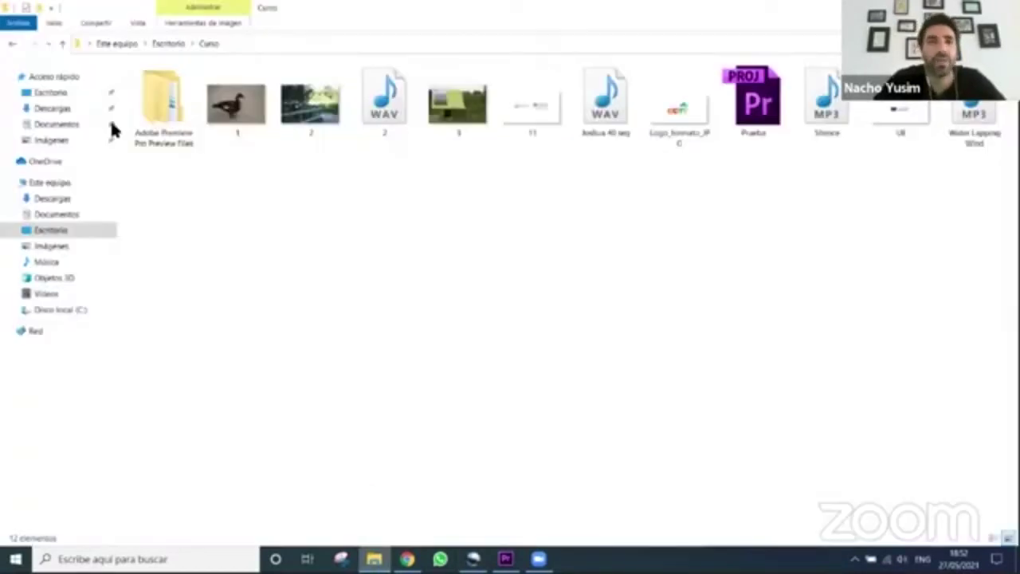
click(78, 126)
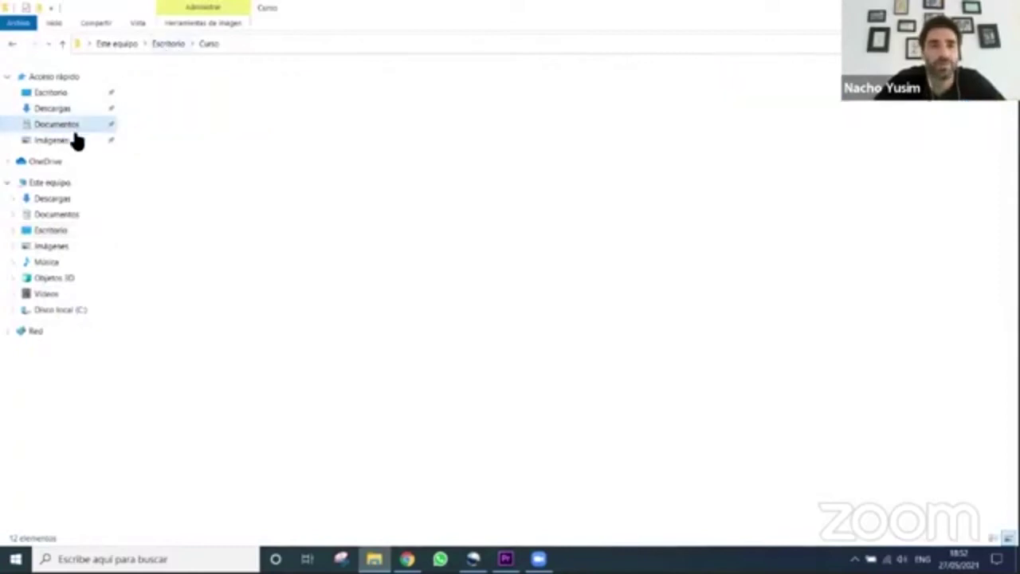
double_click(487, 80)
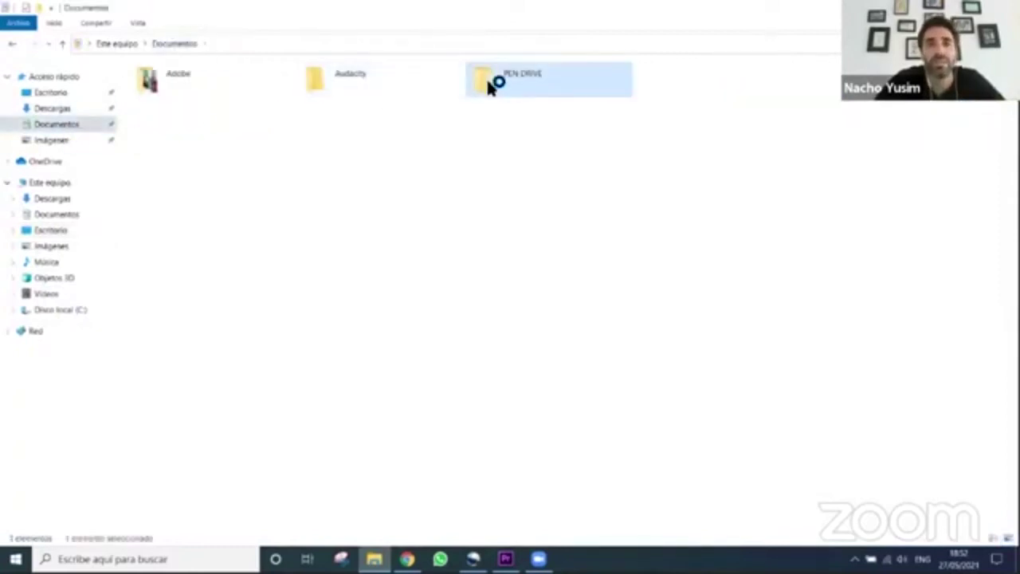
click(182, 232)
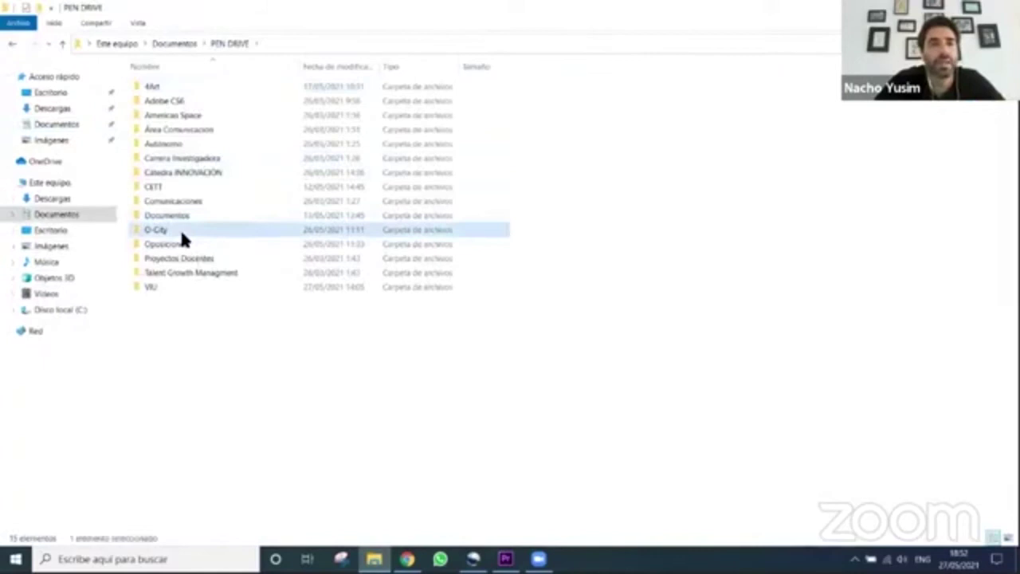
double_click(181, 234)
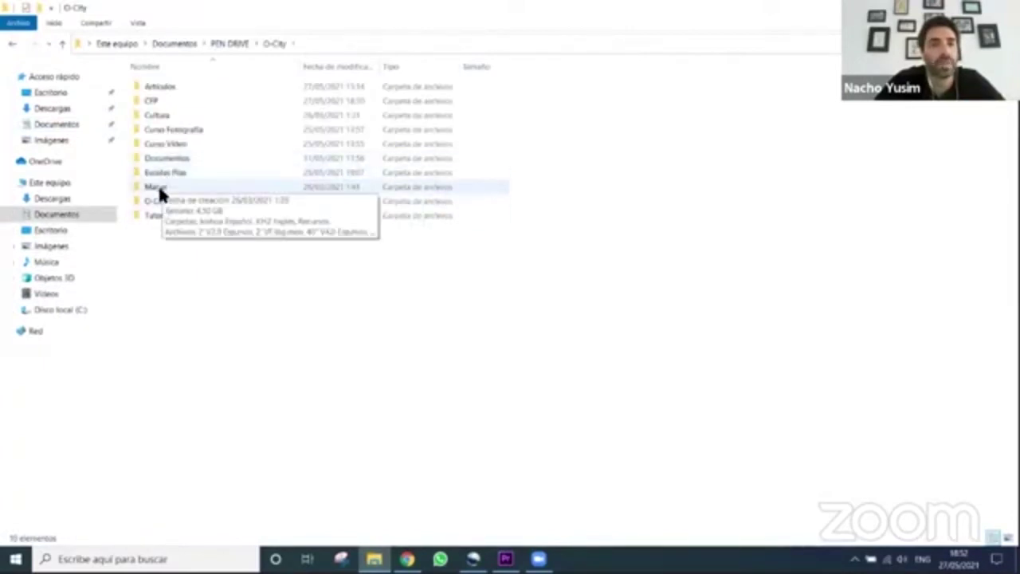
double_click(157, 190)
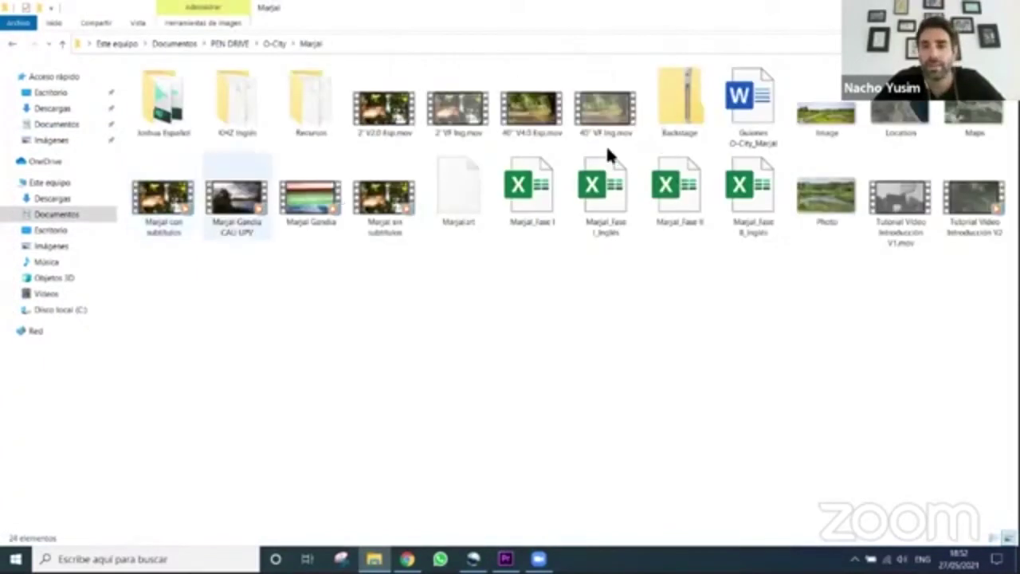
double_click(745, 108)
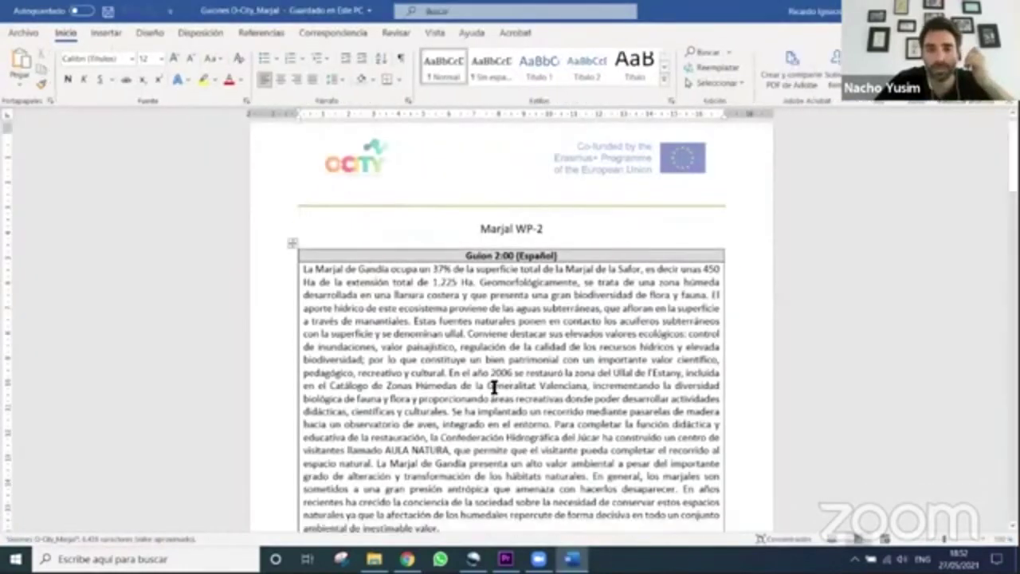
scroll(493, 387, down, 8)
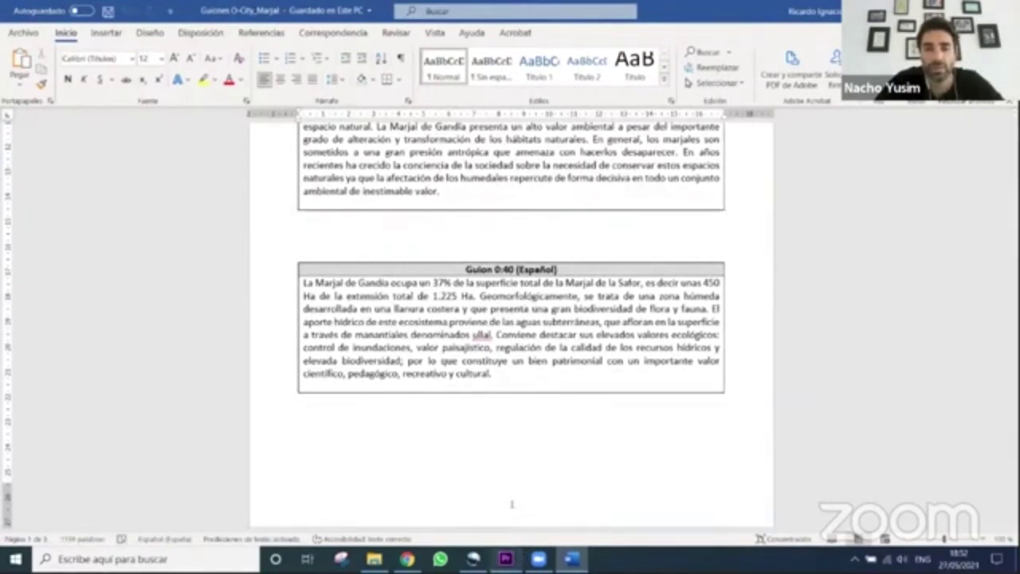
Return to OpenShot and start a new static title from the Bar 3 template
key(alt+Tab)
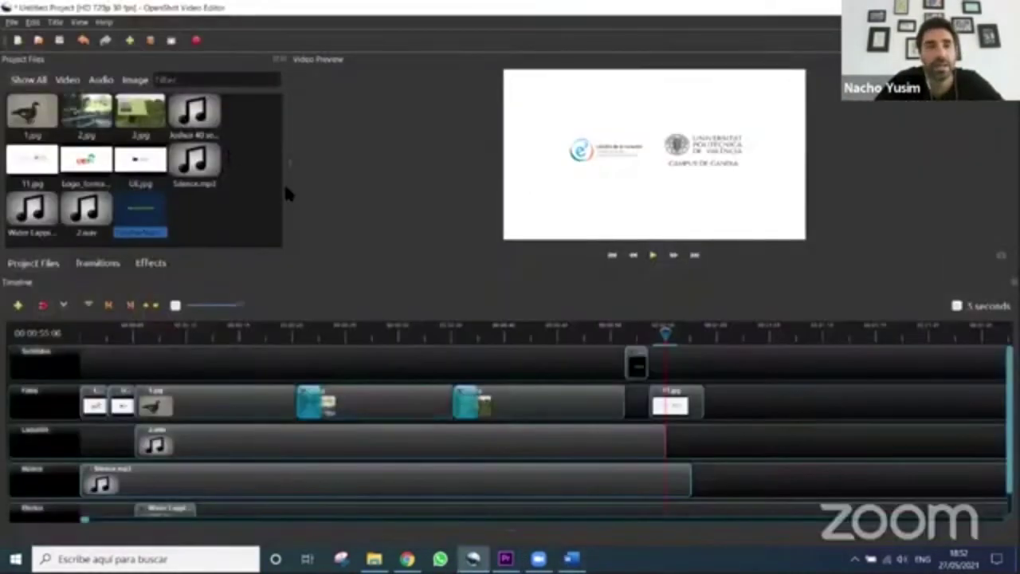
click(54, 24)
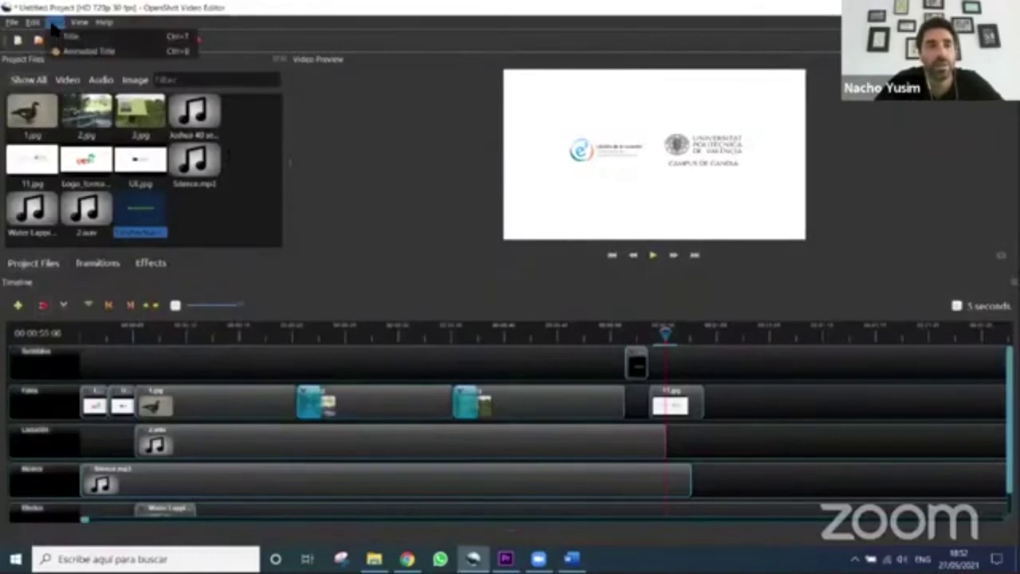
click(54, 24)
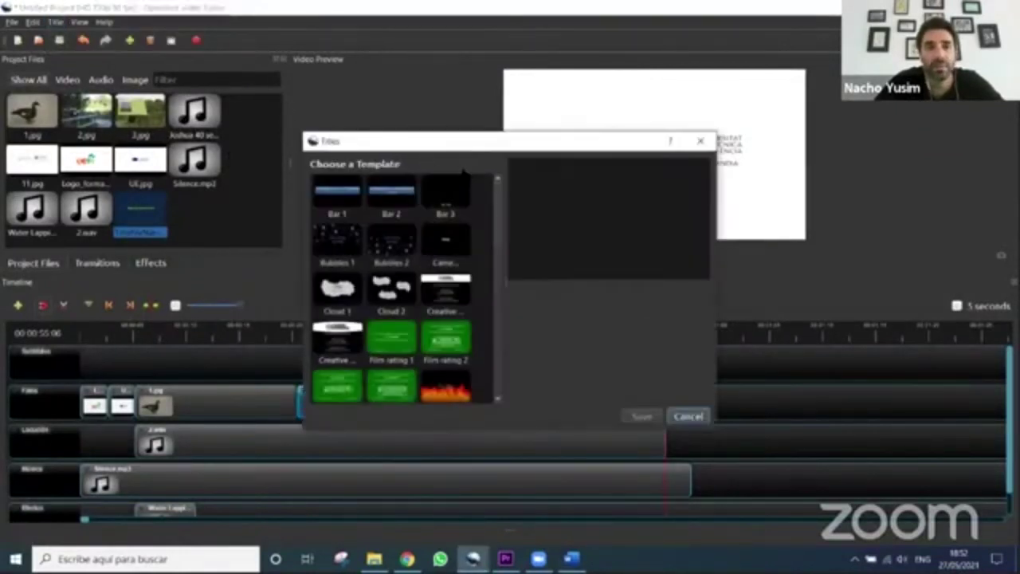
click(443, 204)
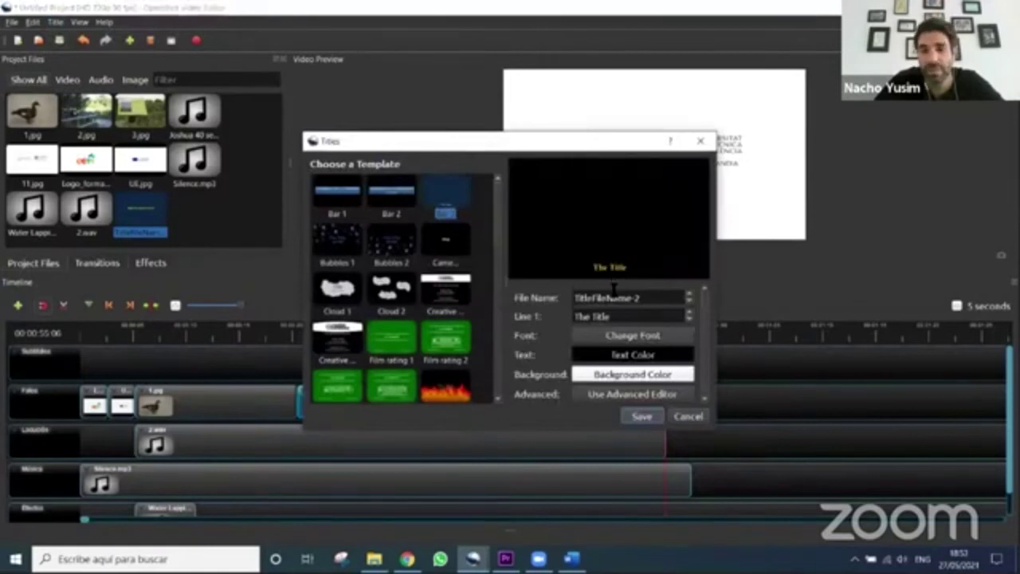
Change the new title's font to Calibri in the Regular style
click(660, 341)
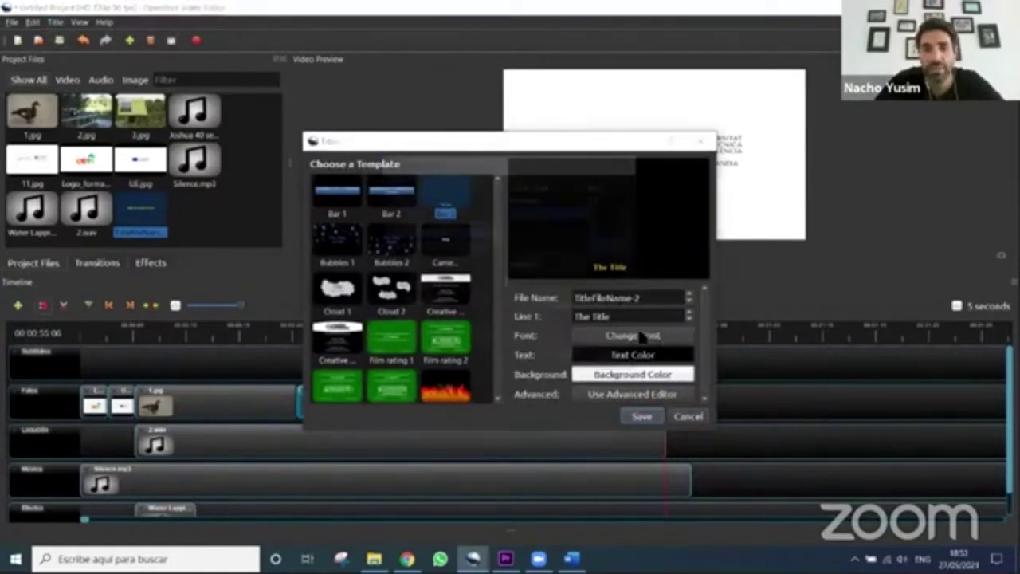
scroll(479, 224, up, 15)
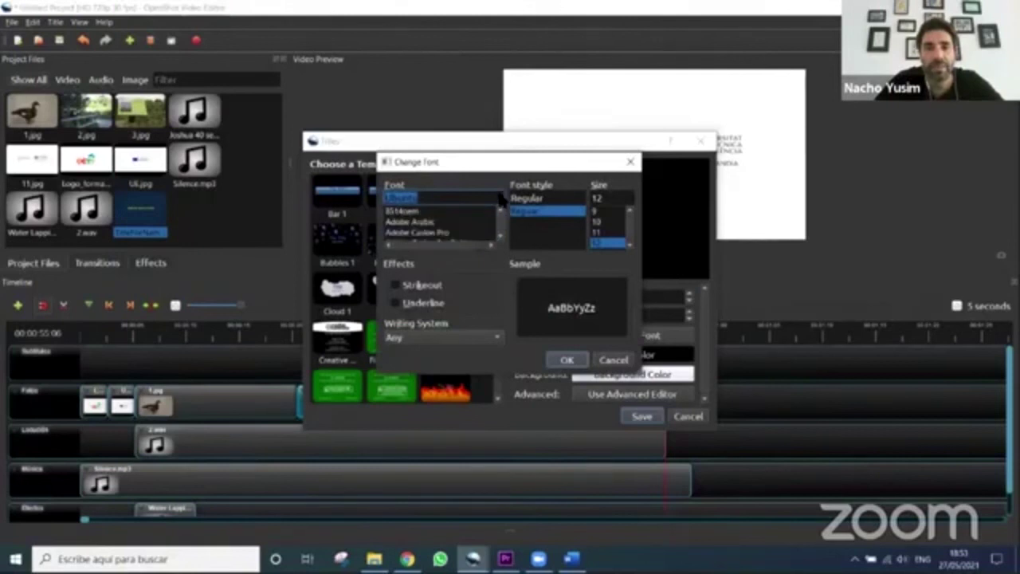
scroll(456, 222, down, 6)
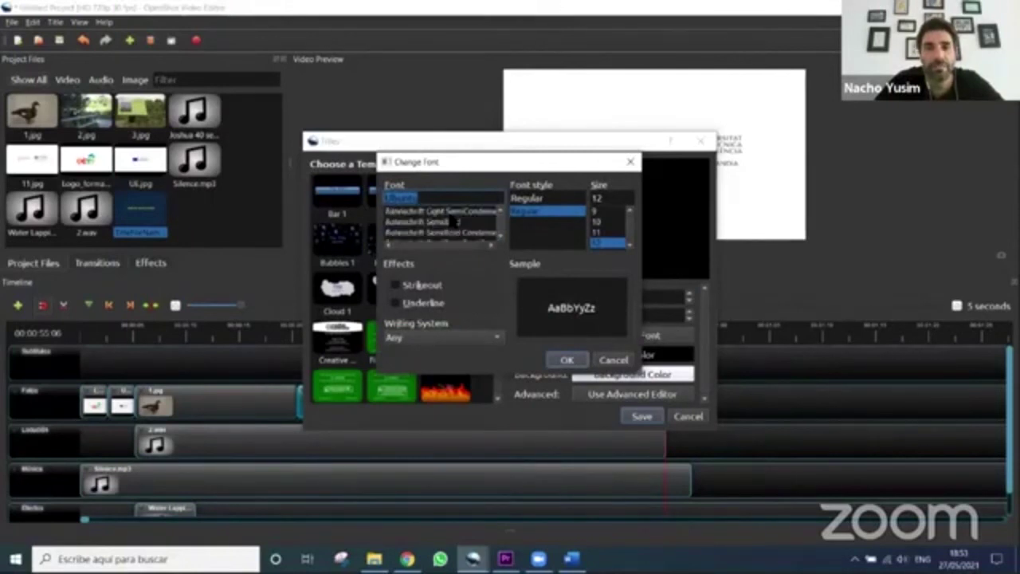
scroll(451, 220, down, 4)
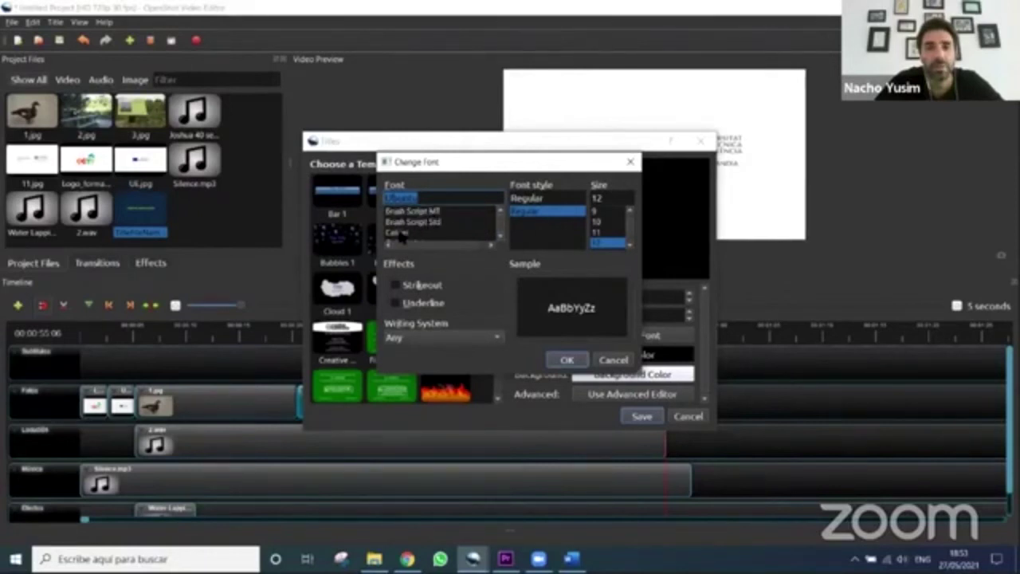
click(400, 233)
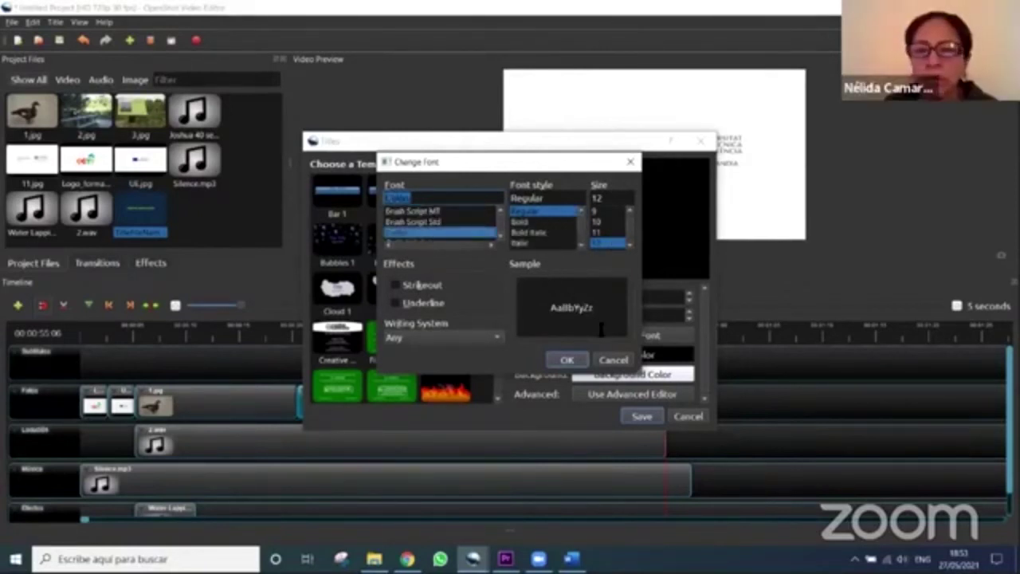
click(567, 361)
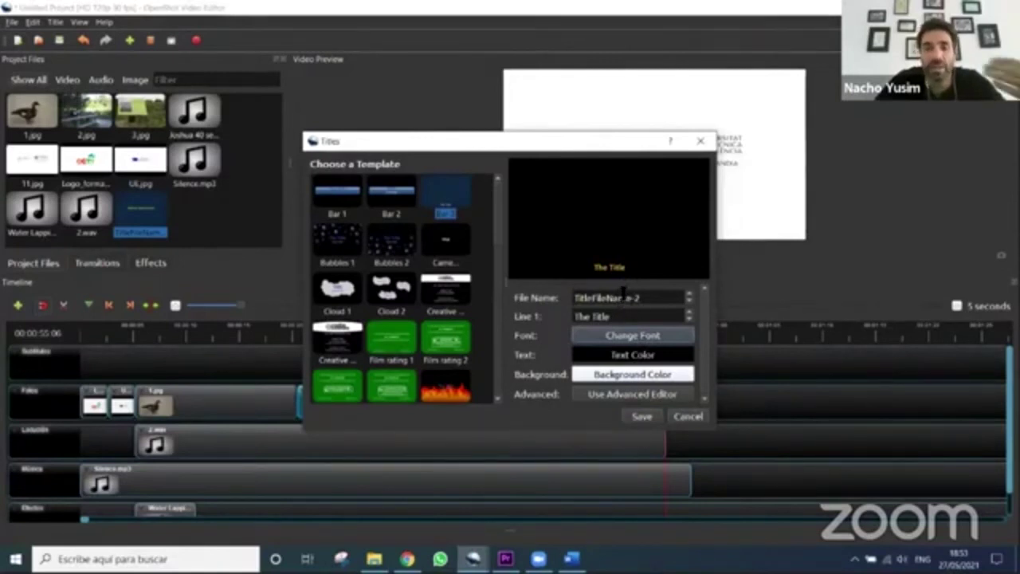
Replace the title's first line with "La Marjal de Gandía ocupa", copied from the Guion 0:40 script in Word
triple_click(620, 317)
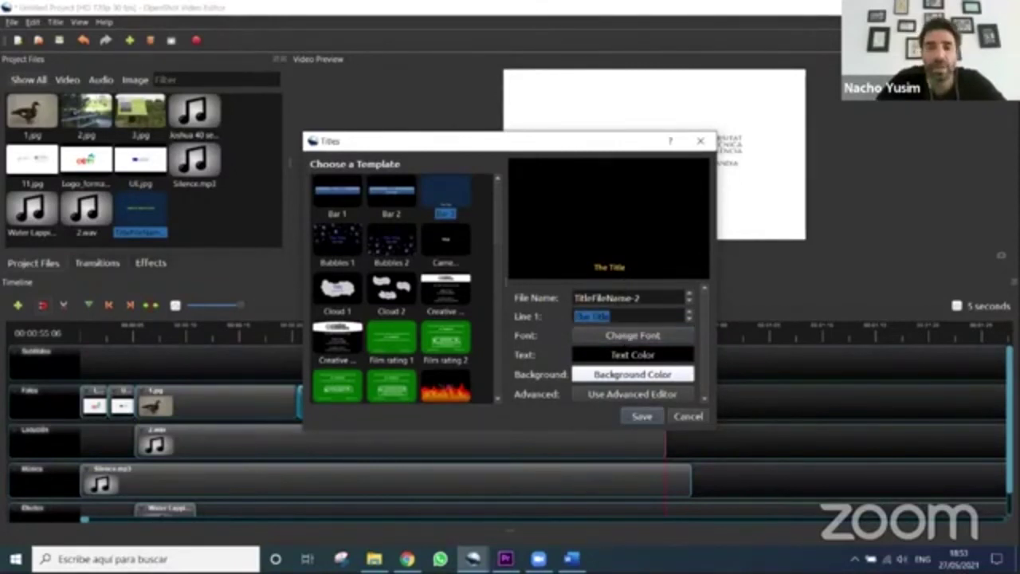
key(alt+Tab)
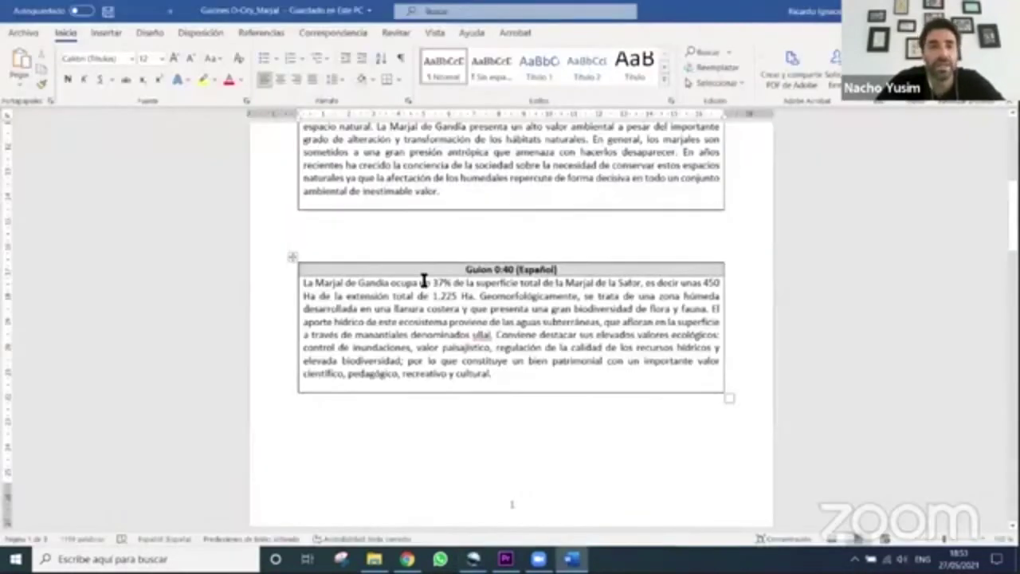
drag(418, 283, 295, 284)
key(ctrl+c)
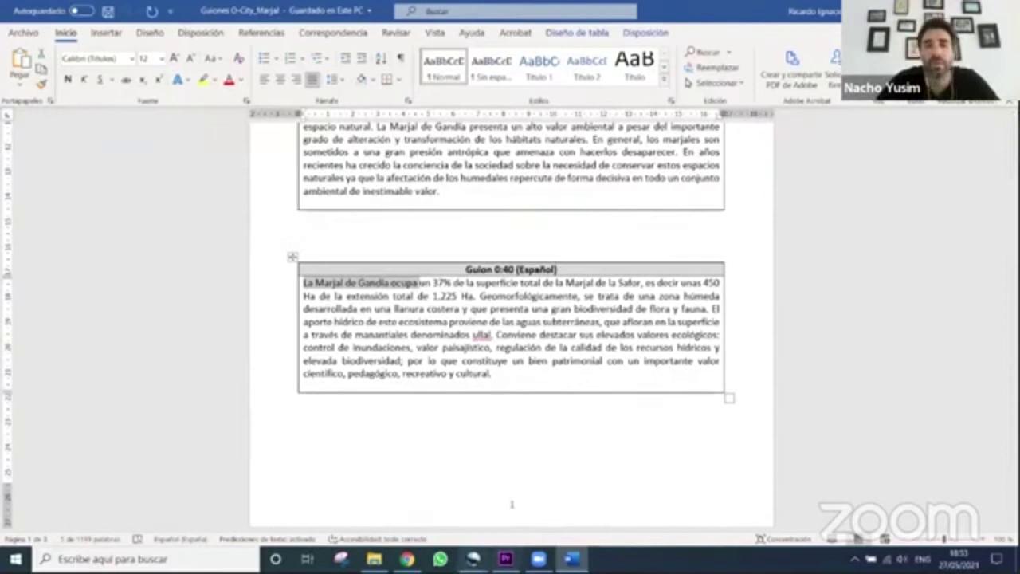
mouse_move(474, 559)
click(514, 542)
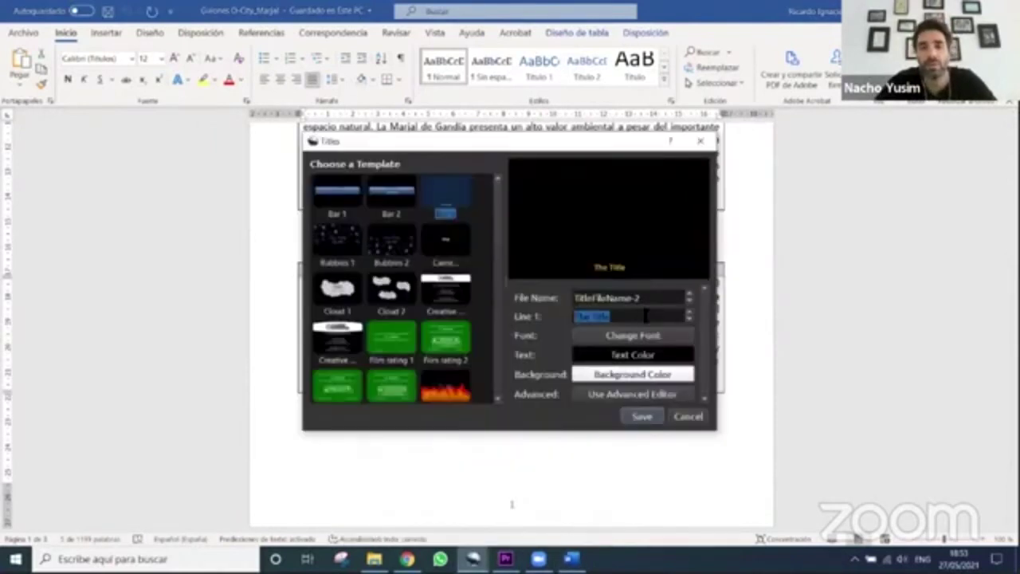
key(ctrl+v)
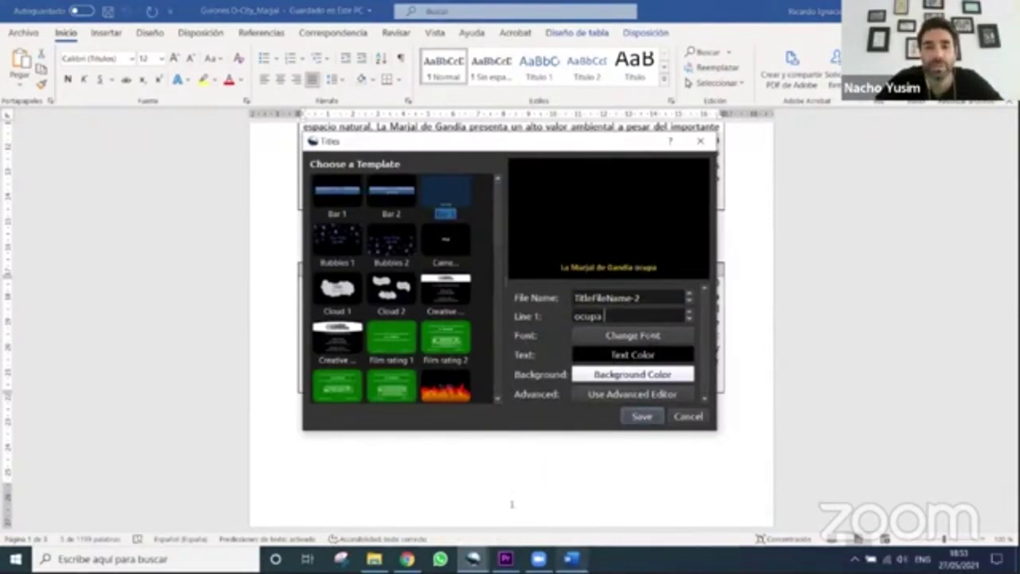
Extend the title's line through "un 37% de la superficie total de la Marjal de la Safor" with text copied from the Word script
key(alt+Tab)
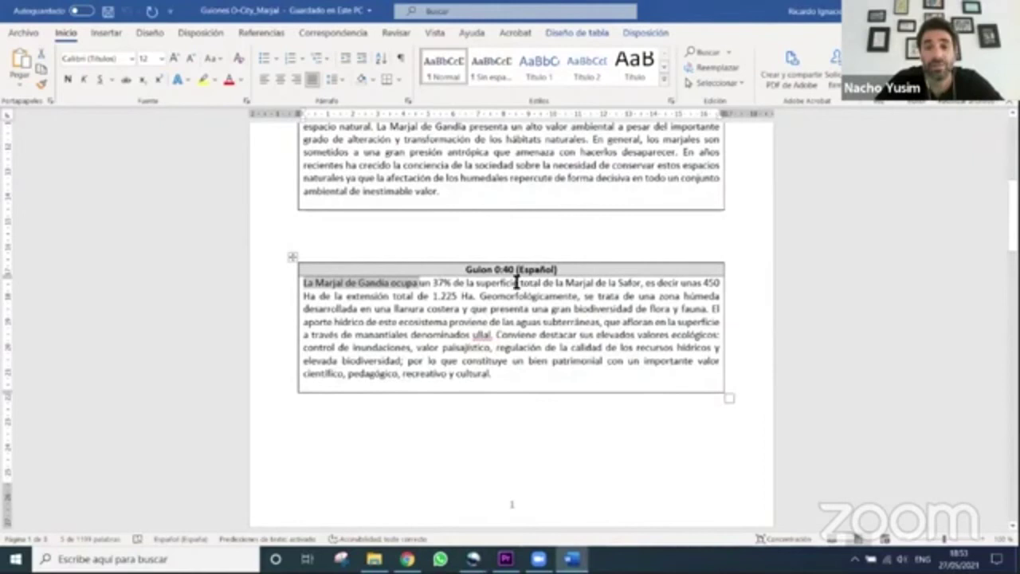
drag(644, 283, 316, 277)
click(368, 313)
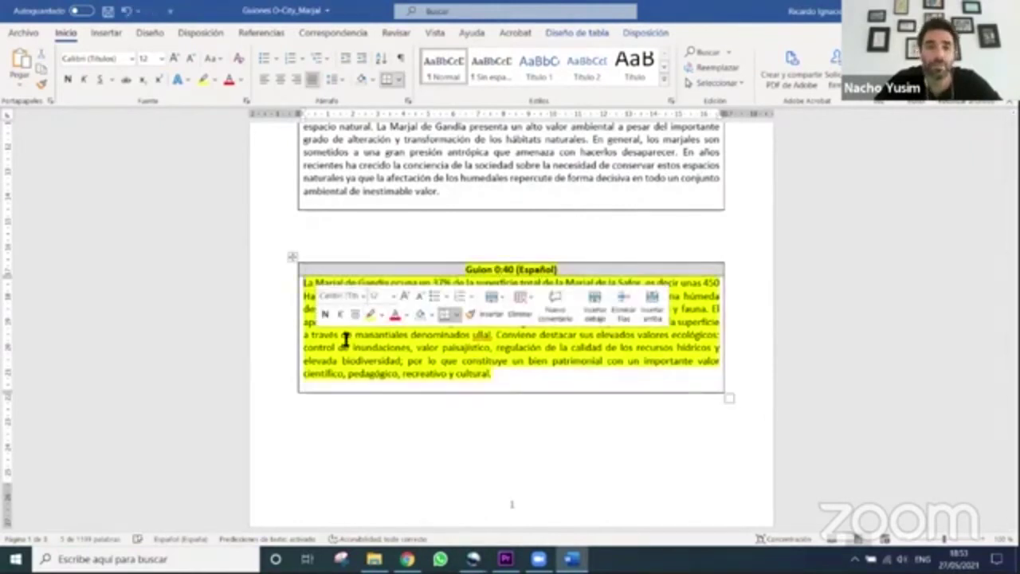
key(ctrl+z)
click(587, 291)
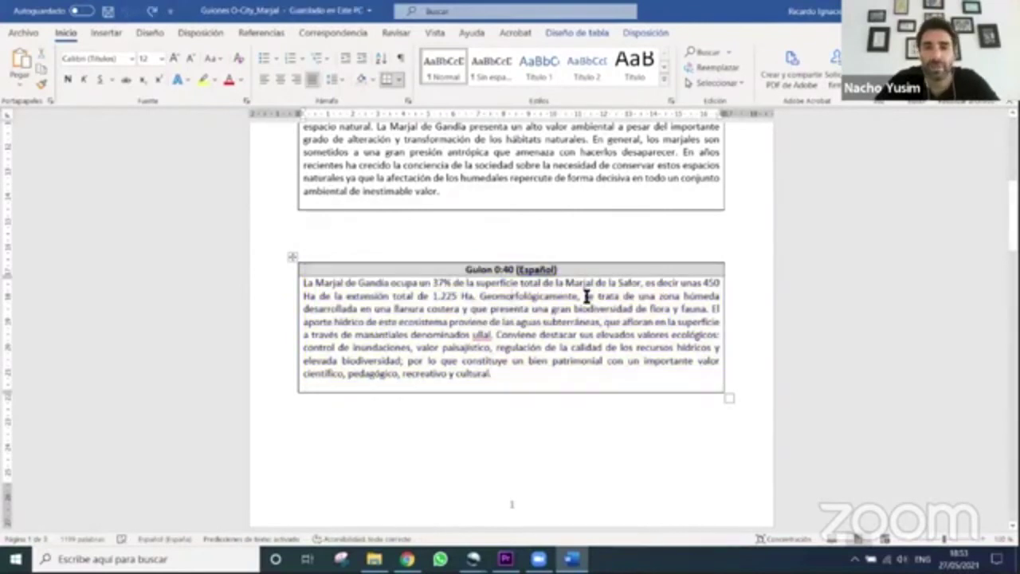
drag(641, 283, 294, 295)
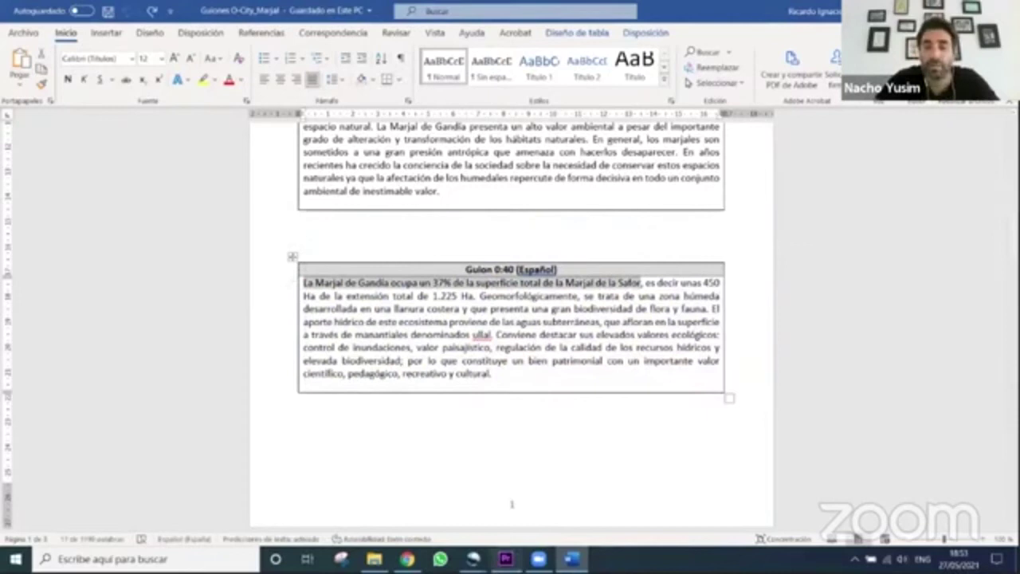
key(Left)
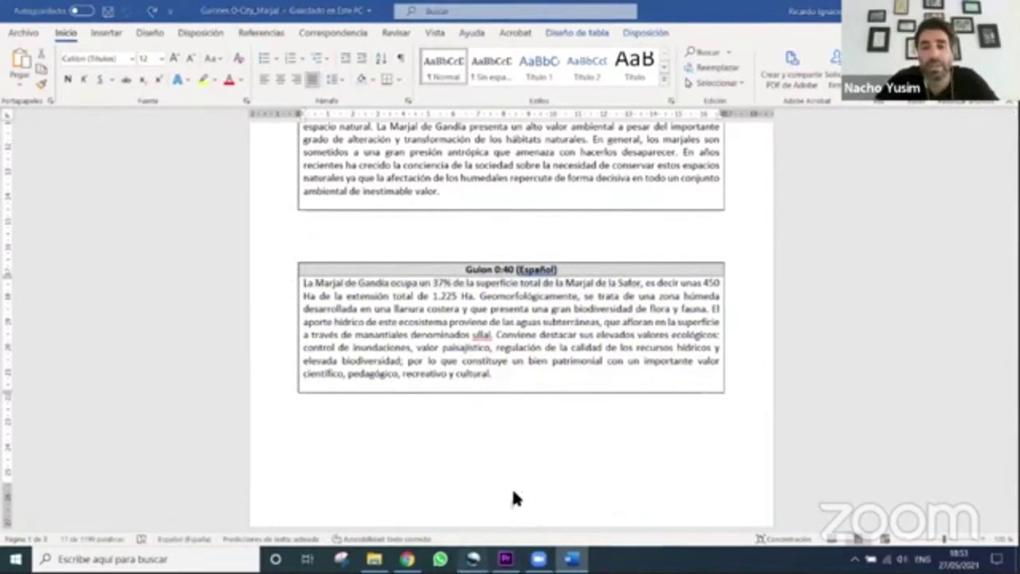
key(alt+Tab)
double_click(626, 316)
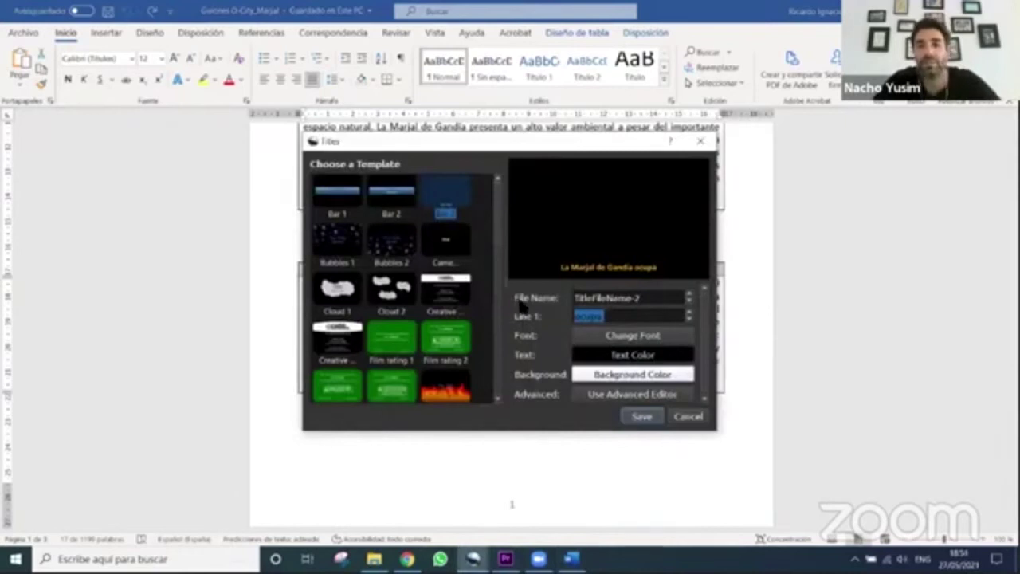
text(Safor)
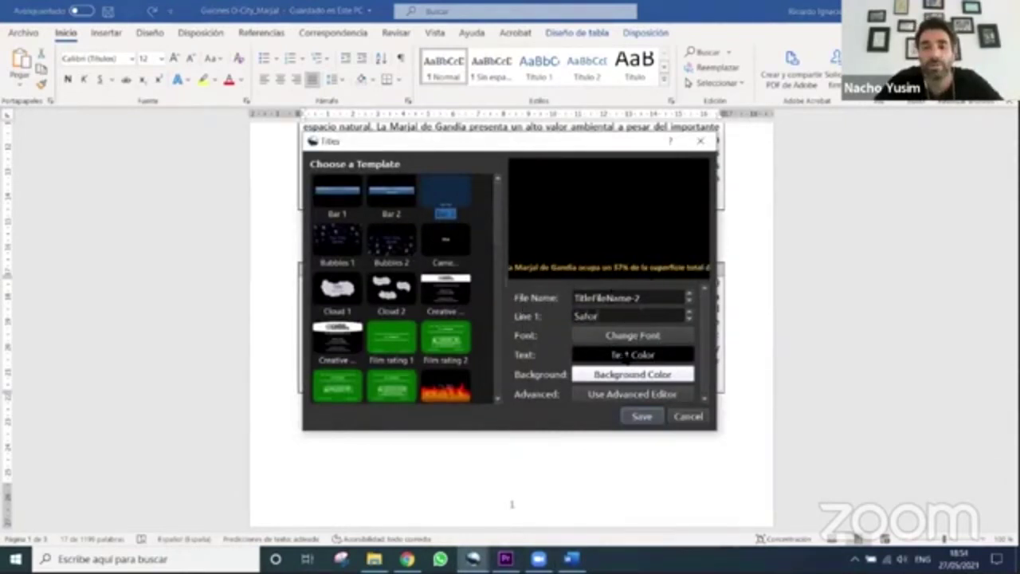
Trim the overlong title line word by word from its end and finally clear it completely
key(BackSpace)
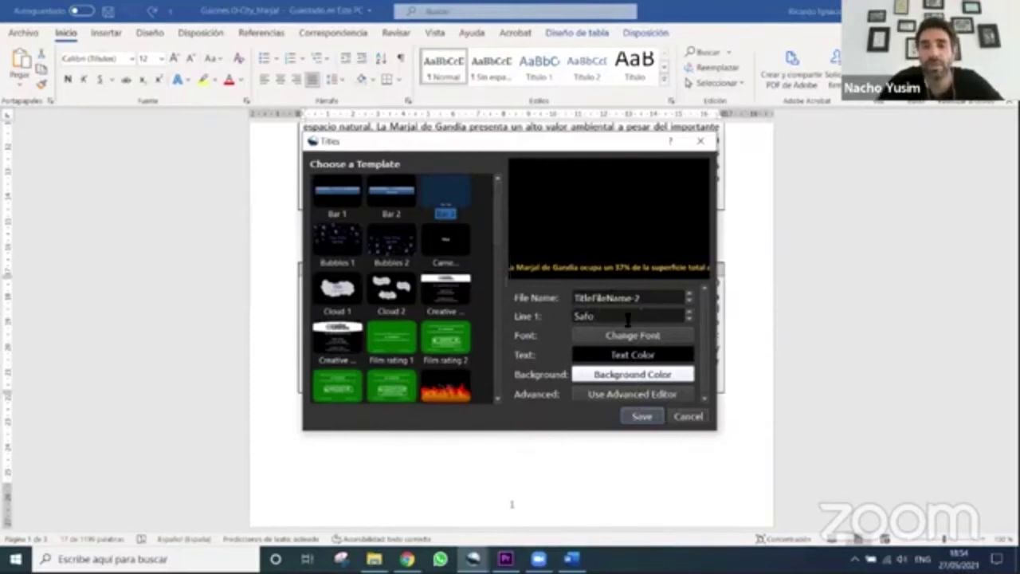
key(BackSpace)
key(BackSpace)
key(BackSpace)
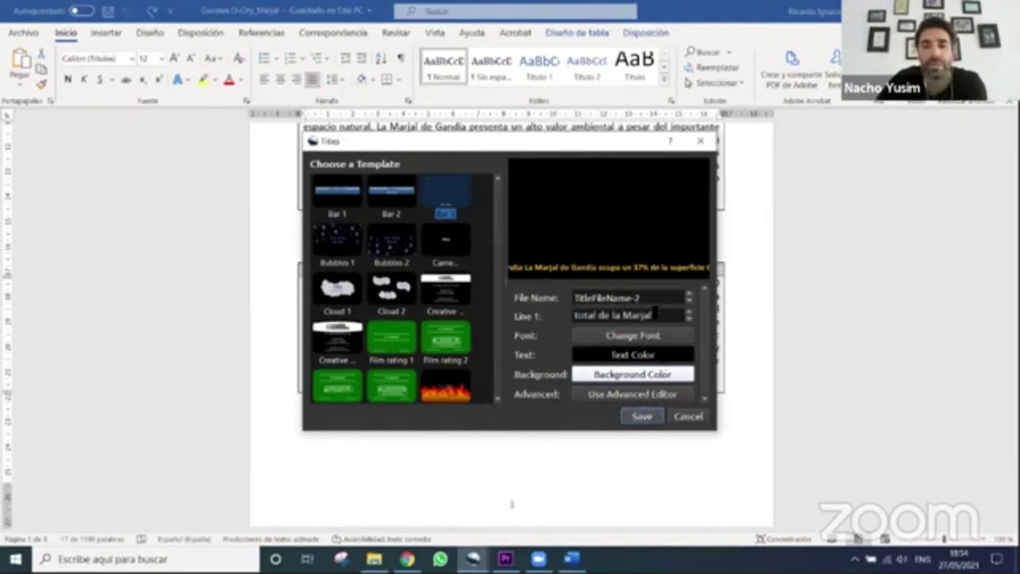
drag(663, 315, 496, 323)
text(La Marjal de Gandia ocupa un 37% de la superficie)
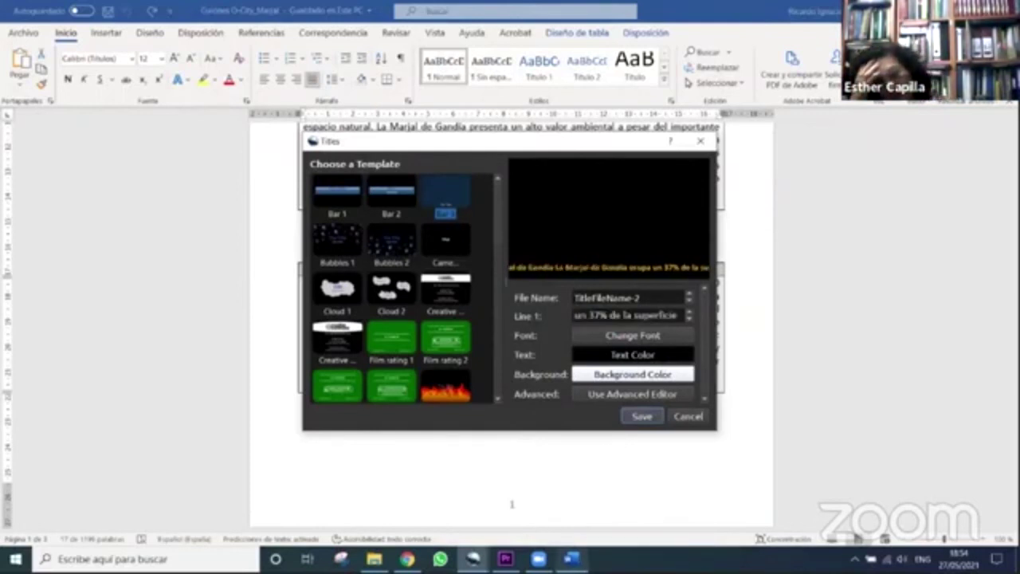
double_click(646, 317)
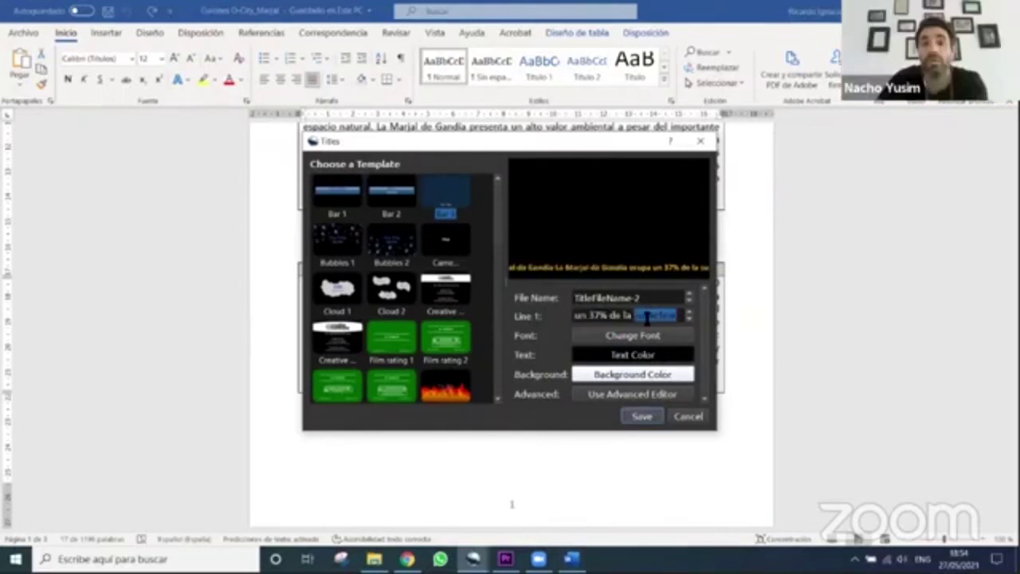
key(BackSpace)
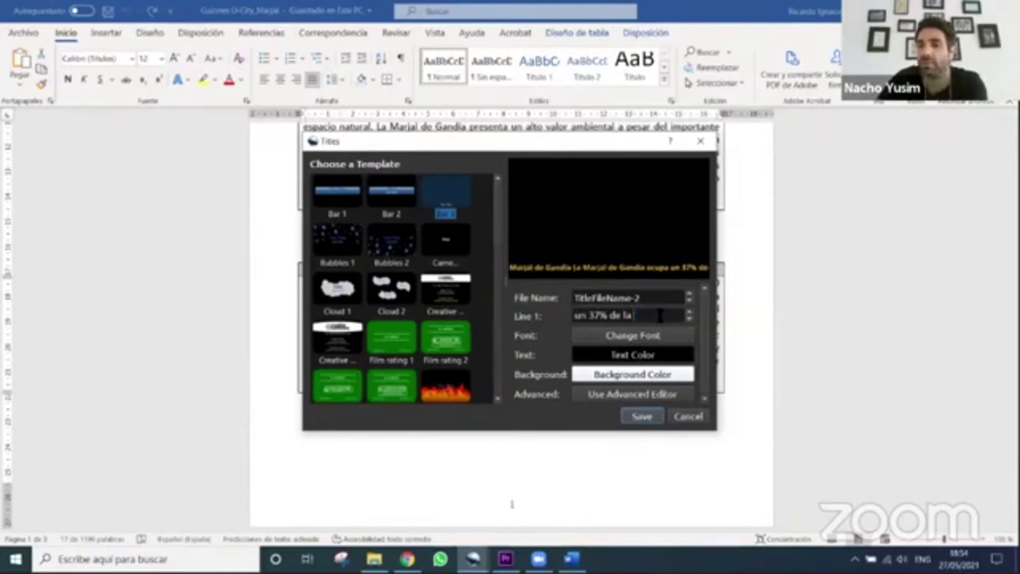
drag(652, 315, 550, 317)
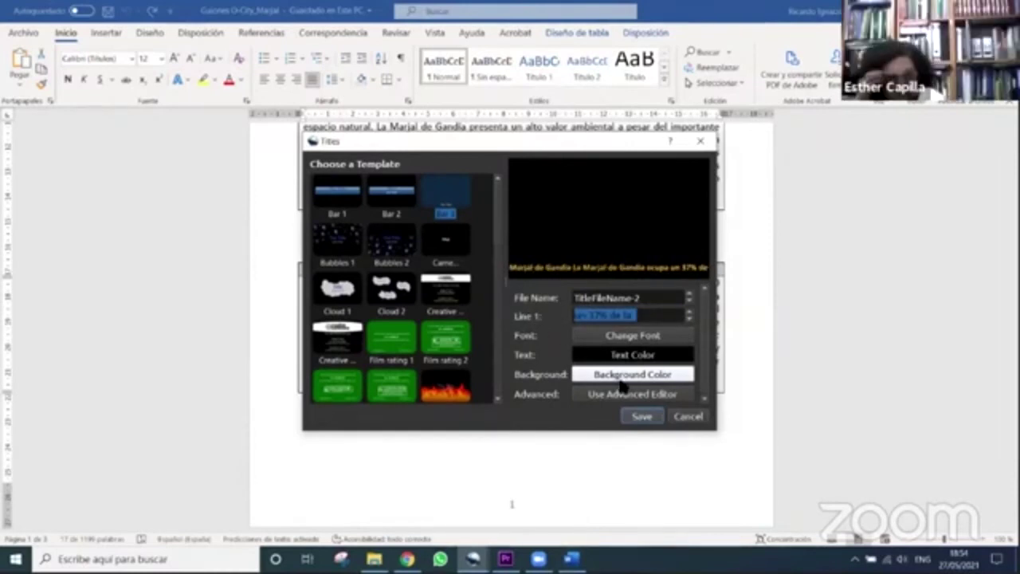
key(BackSpace)
triple_click(652, 317)
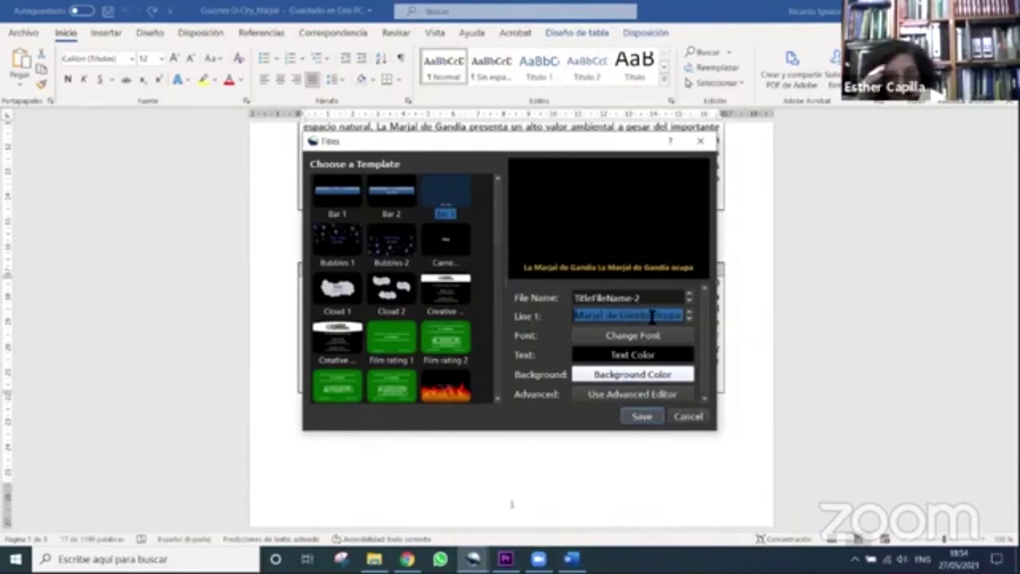
key(BackSpace)
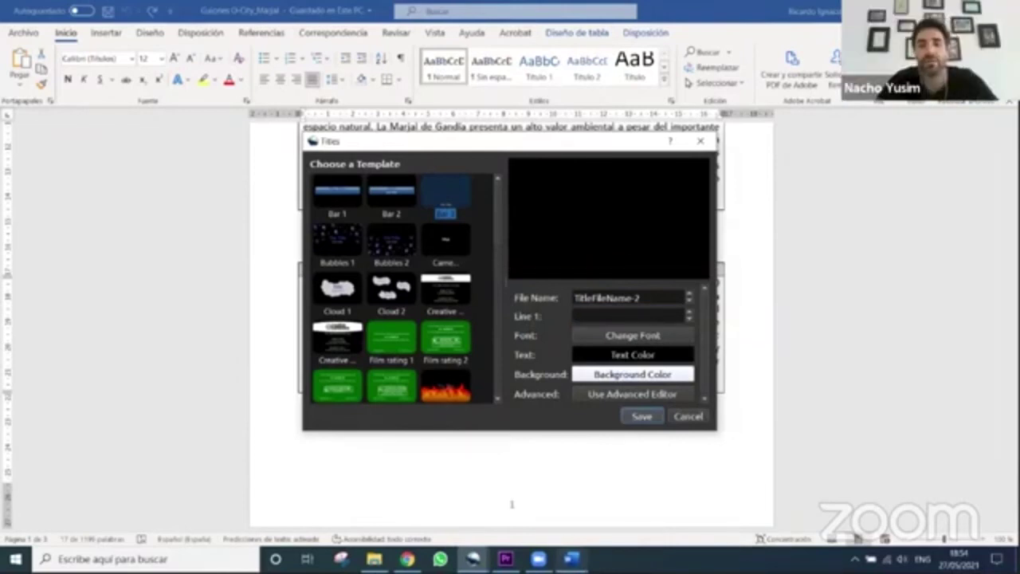
Try "de la Marjal de la Safor, es decir unas 450" from the Word script as the title line, trimming it after "Safor"
key(alt+Tab)
click(483, 291)
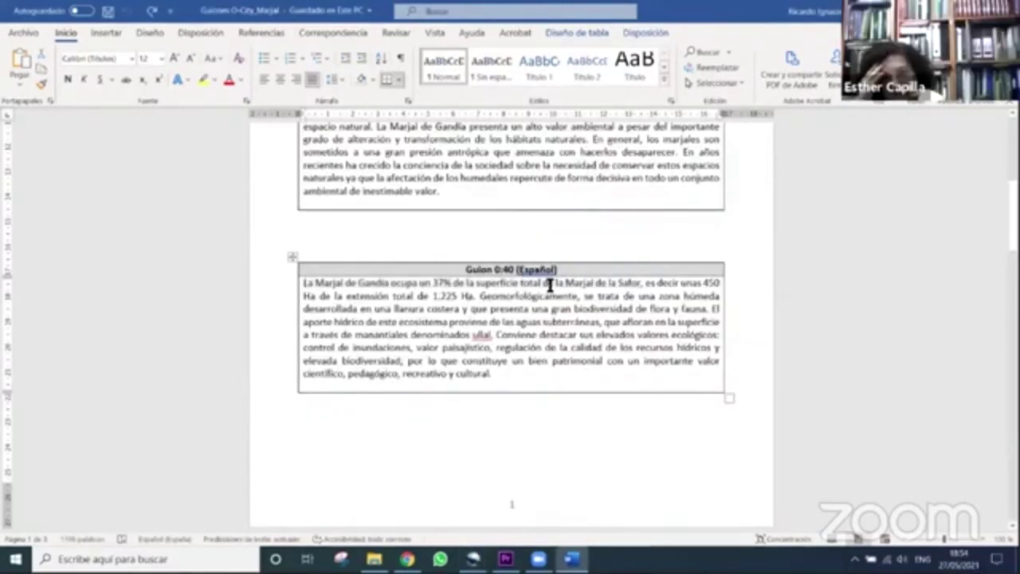
drag(545, 285, 300, 294)
key(ctrl+c)
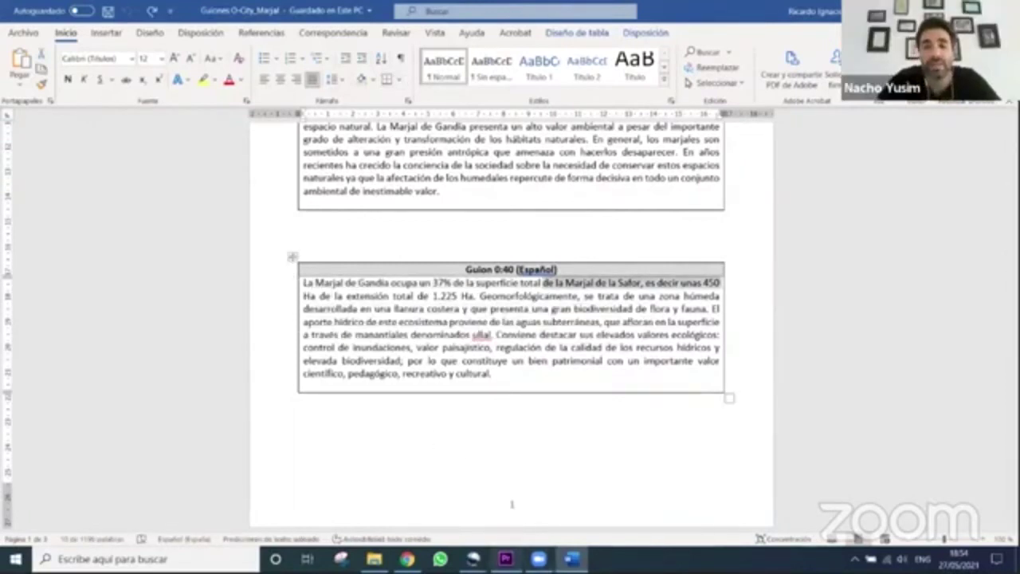
mouse_move(505, 559)
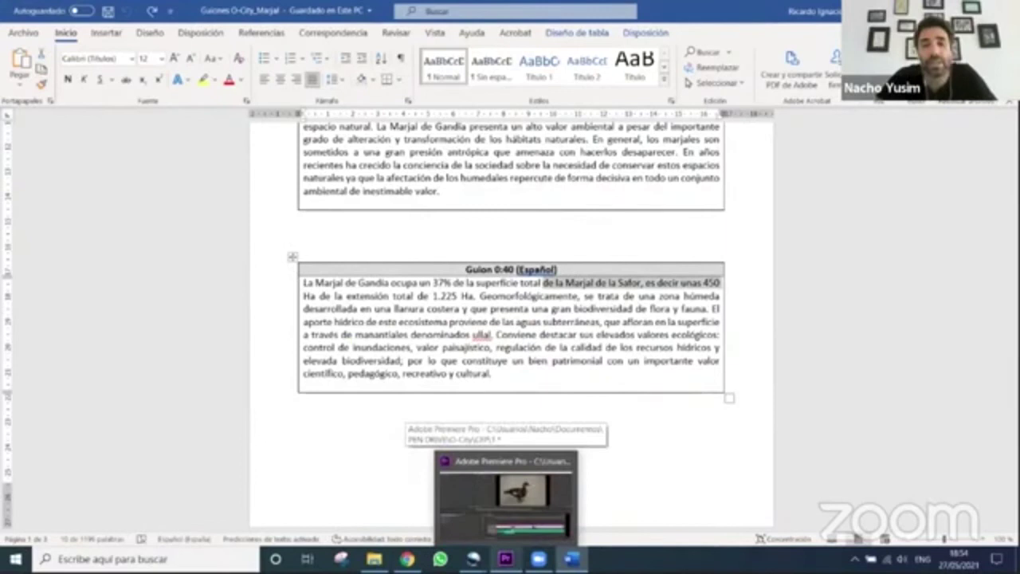
click(514, 475)
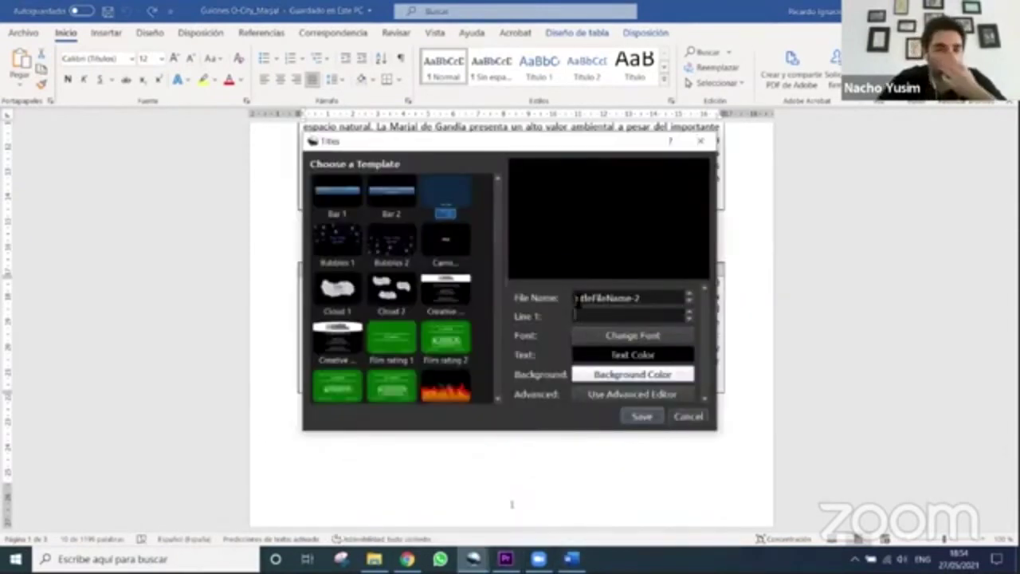
key(ctrl+v)
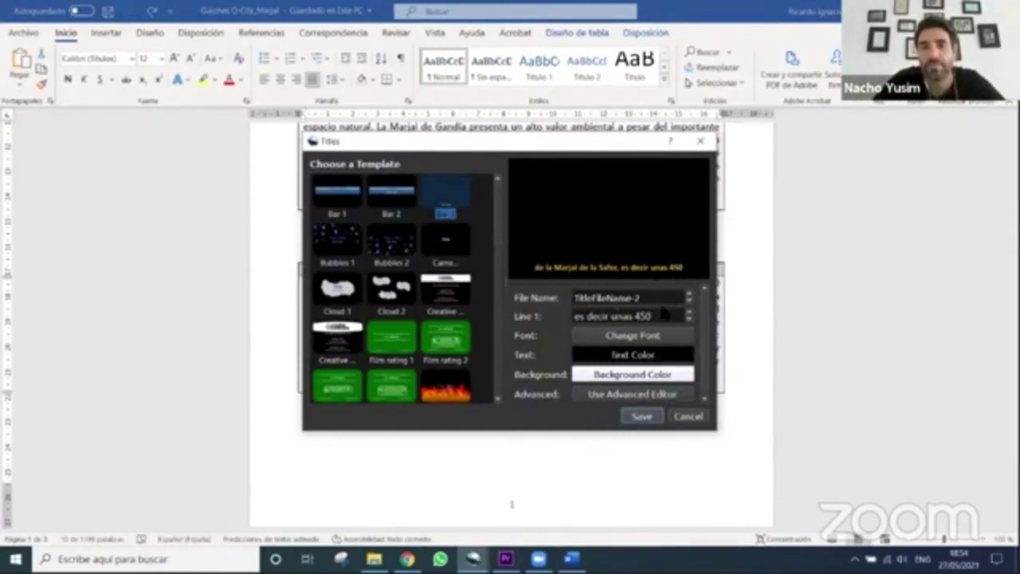
drag(662, 318, 513, 322)
key(BackSpace)
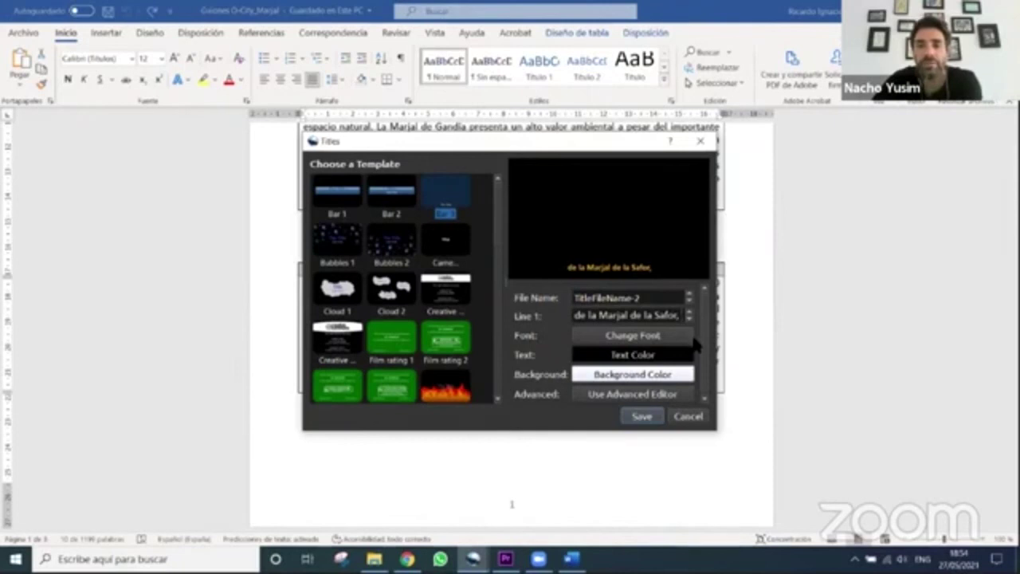
key(BackSpace)
Replace the title line with "La Marjal de Gandía ocupa un 37%", copied from the Word script, and save the title
triple_click(674, 317)
key(BackSpace)
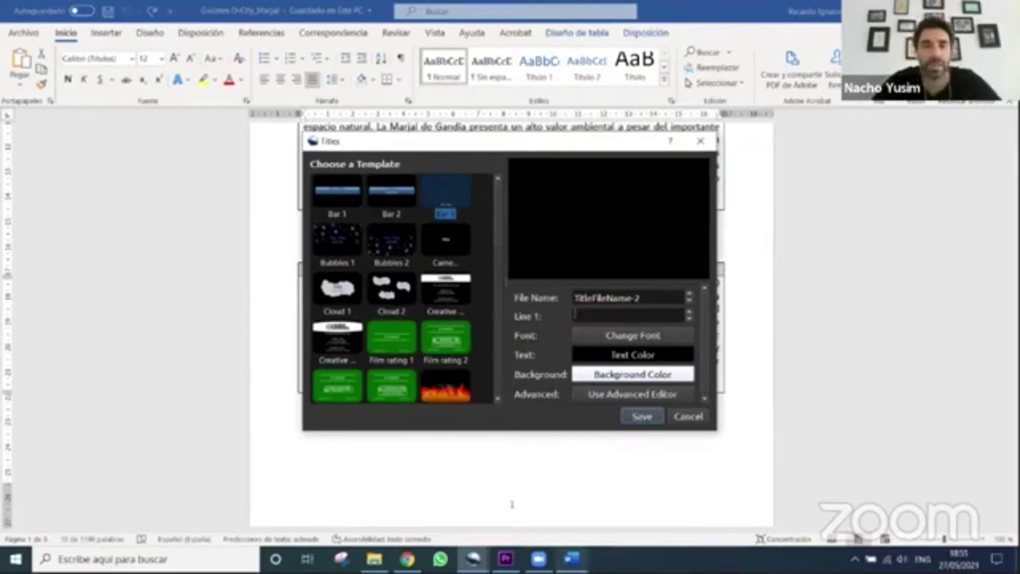
click(451, 283)
drag(451, 283, 303, 284)
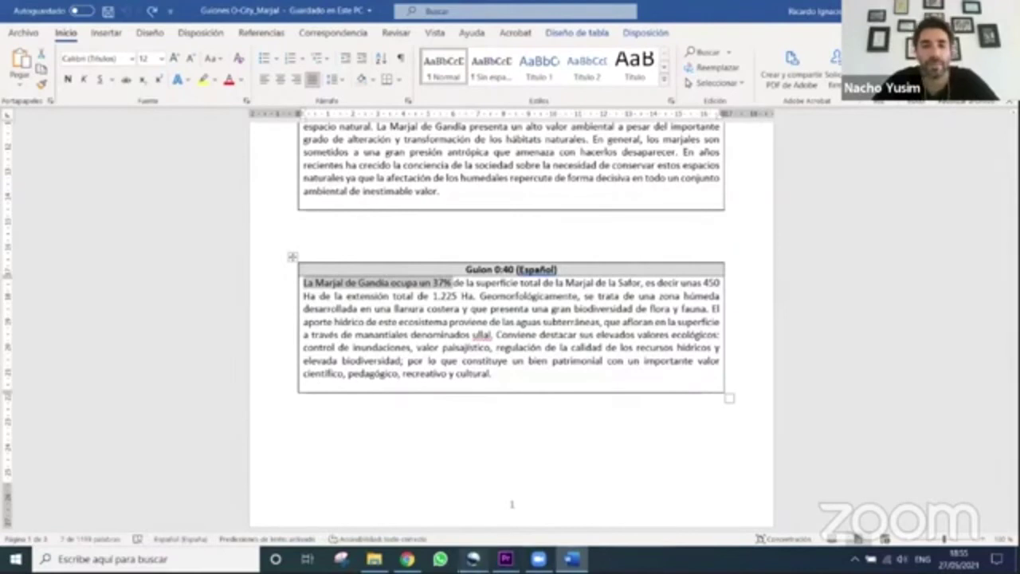
click(473, 559)
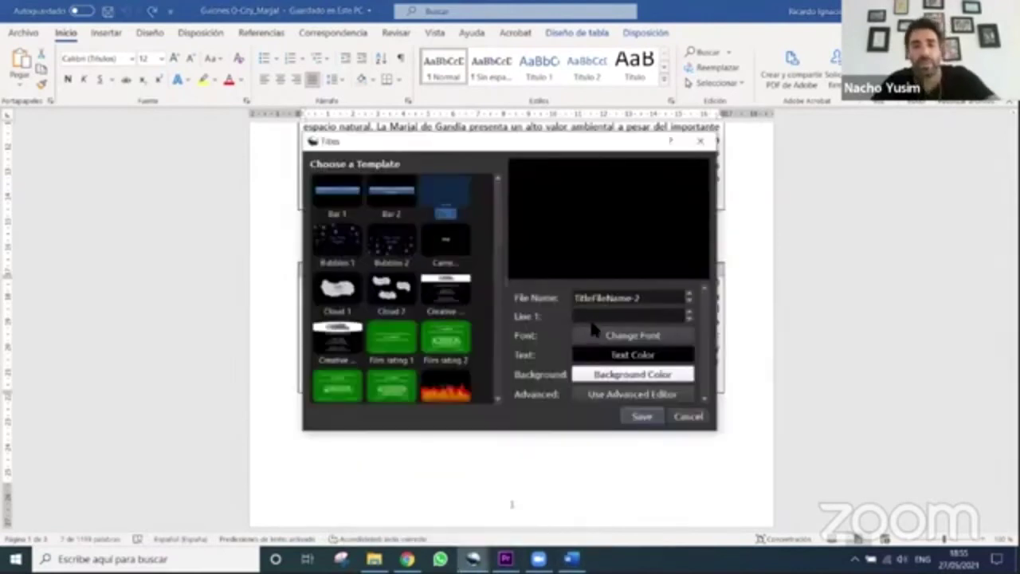
text(La Marjal de Gandía ocupa un 37%)
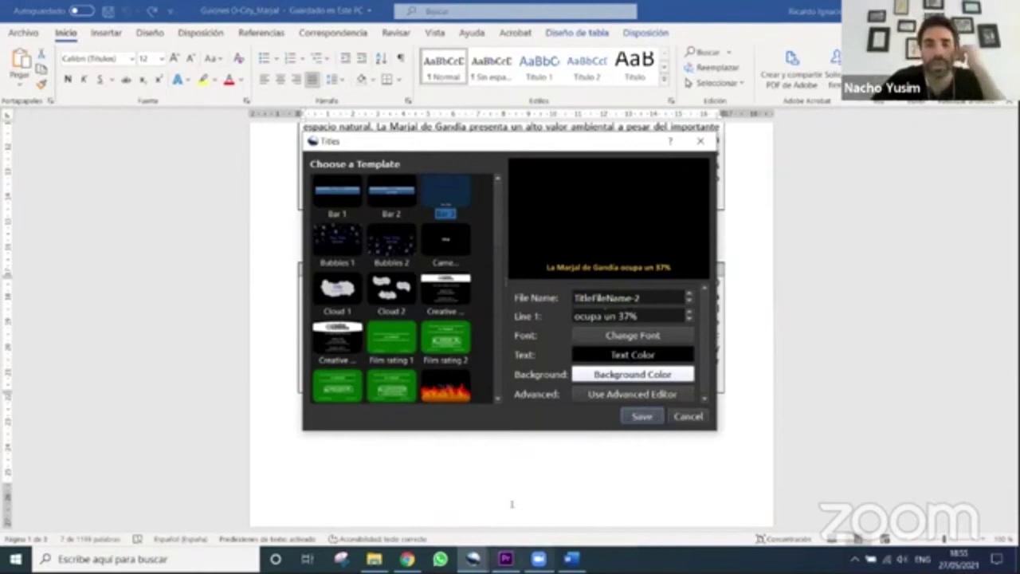
click(473, 559)
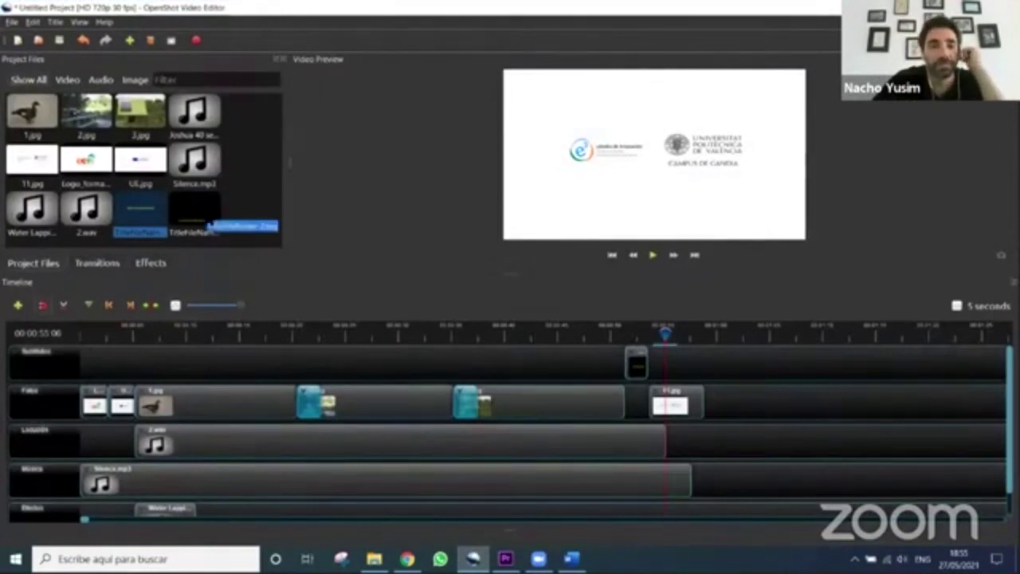
Place the new title on the subtitle track at the start of 1.jpg and trim it to about 5 seconds
drag(212, 224, 143, 382)
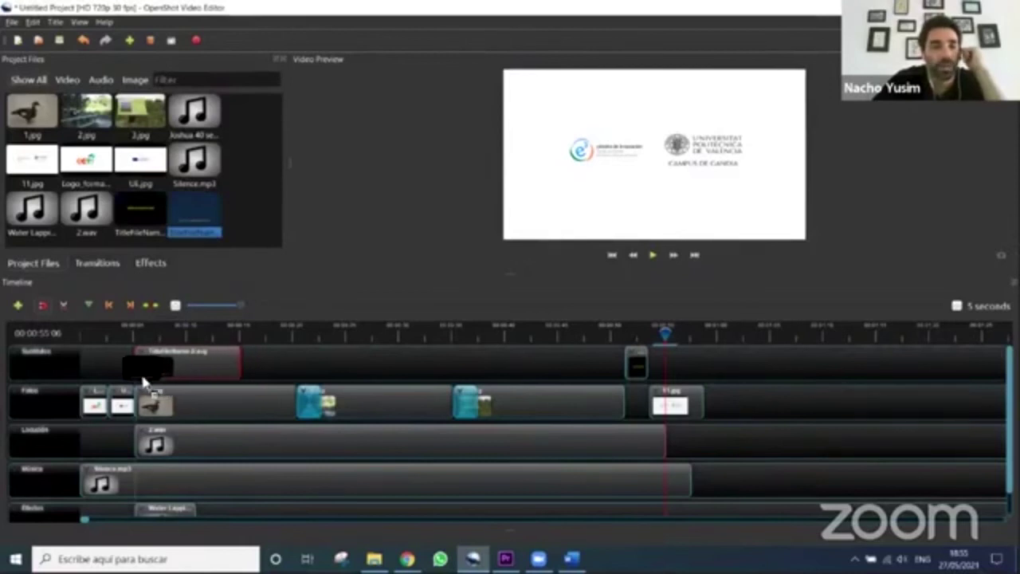
drag(240, 363, 192, 363)
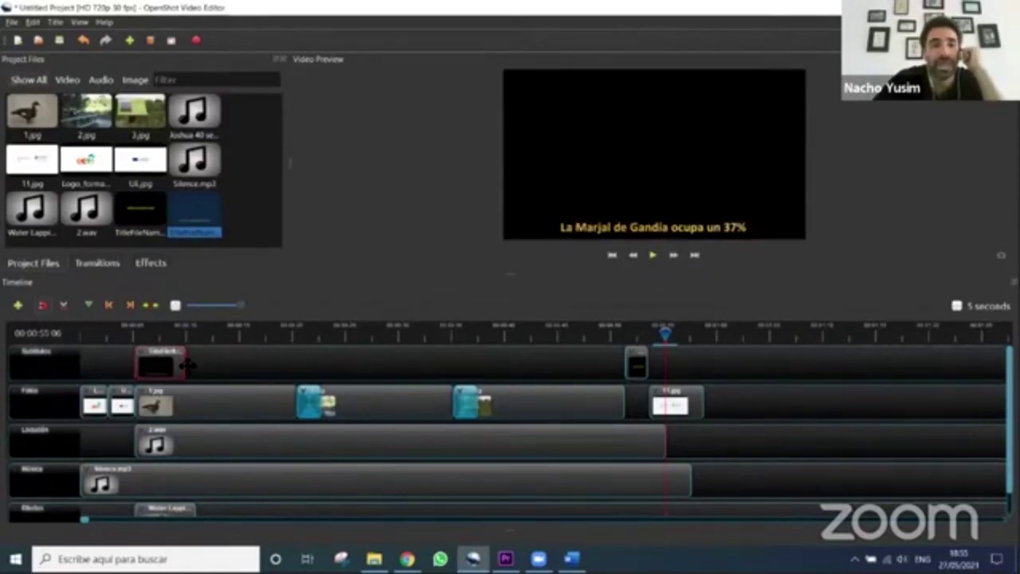
Play from the start of 1.jpg, then shorten and move the title clip to span about 11 to 13.5 seconds
click(136, 335)
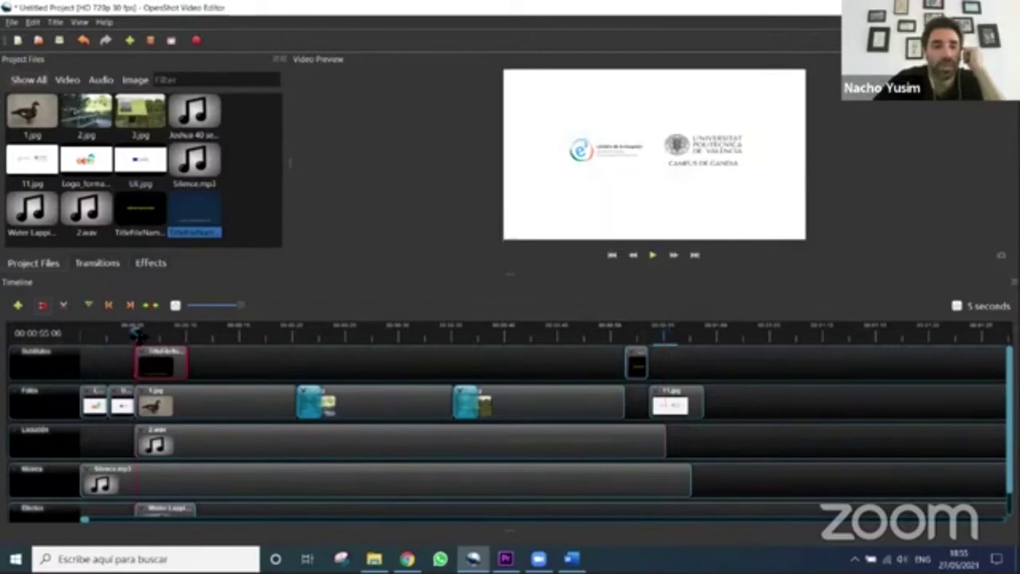
click(651, 255)
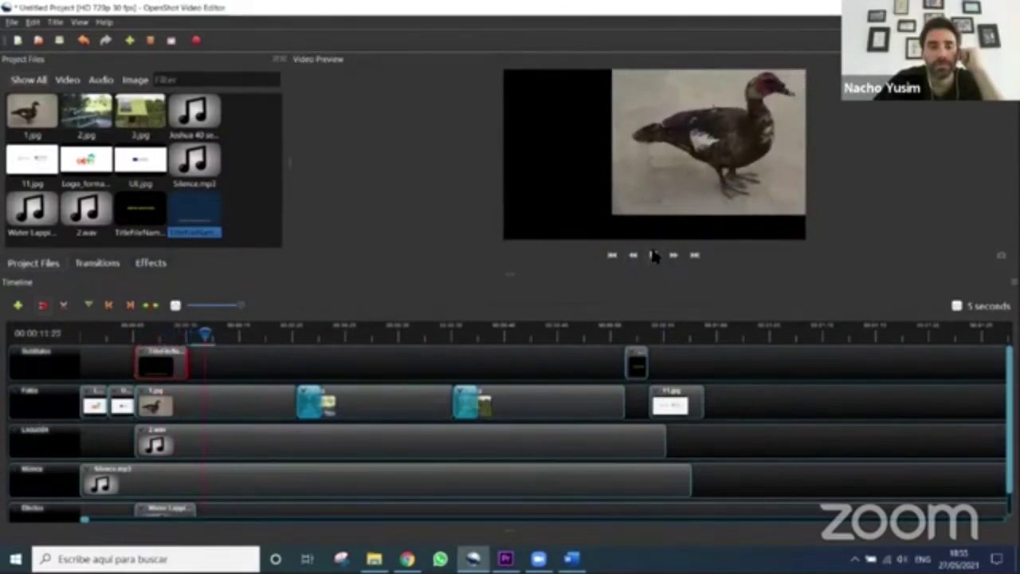
drag(185, 363, 225, 362)
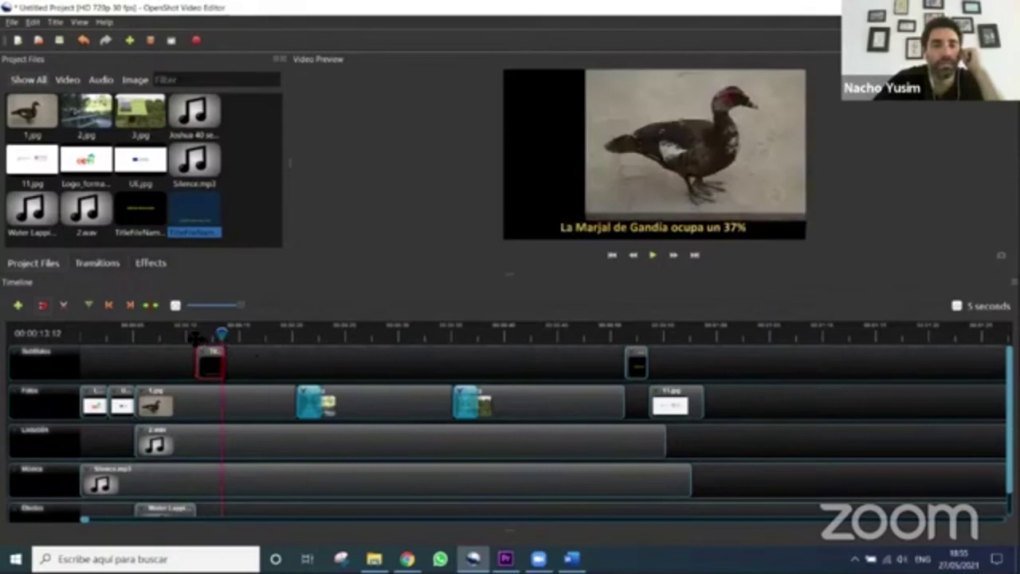
Play the section around the title clip repeatedly and shift the clip earlier to start at about 9 seconds
click(193, 333)
click(653, 255)
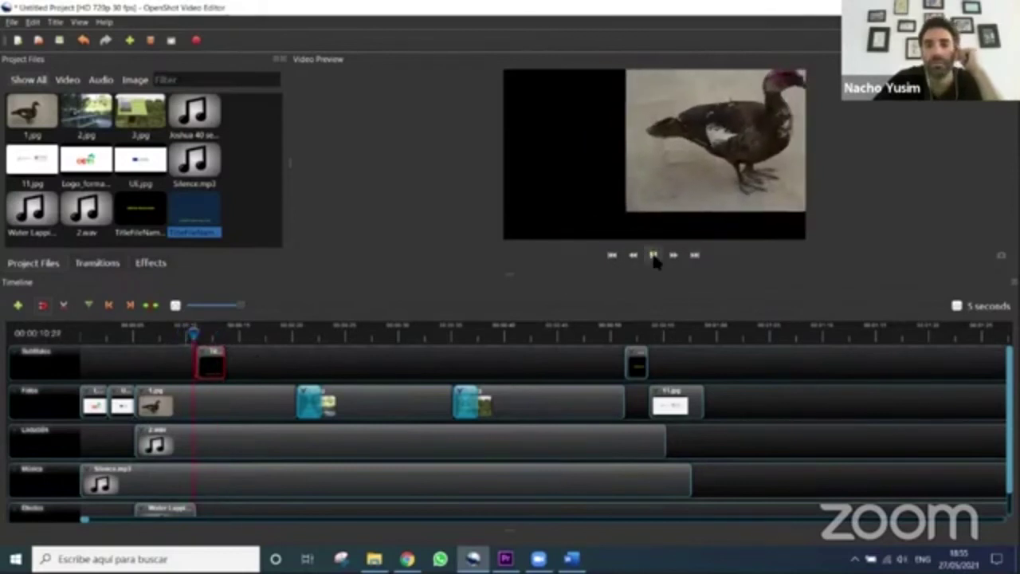
key(space)
drag(227, 359, 185, 338)
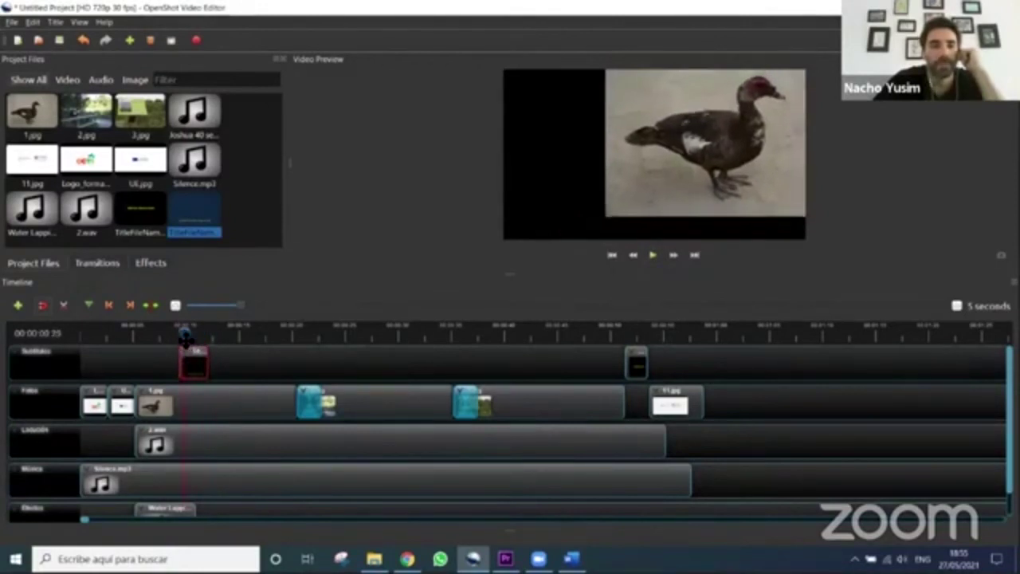
click(654, 255)
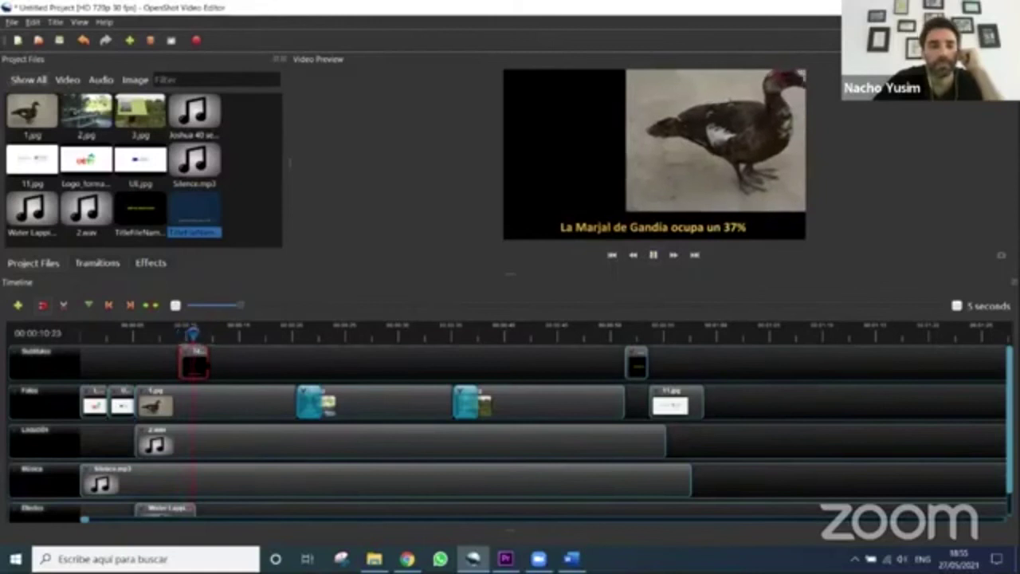
key(space)
drag(195, 365, 169, 334)
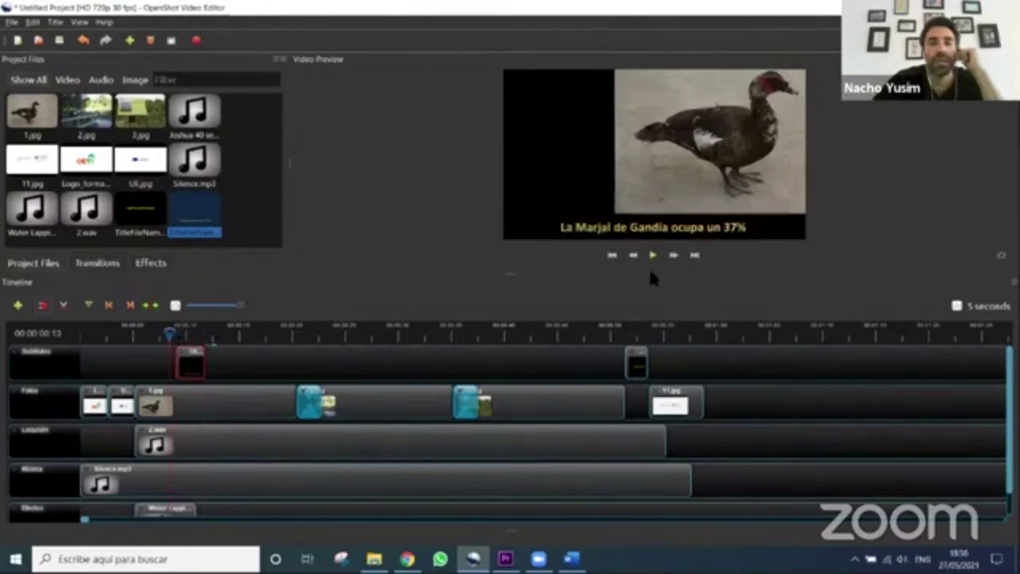
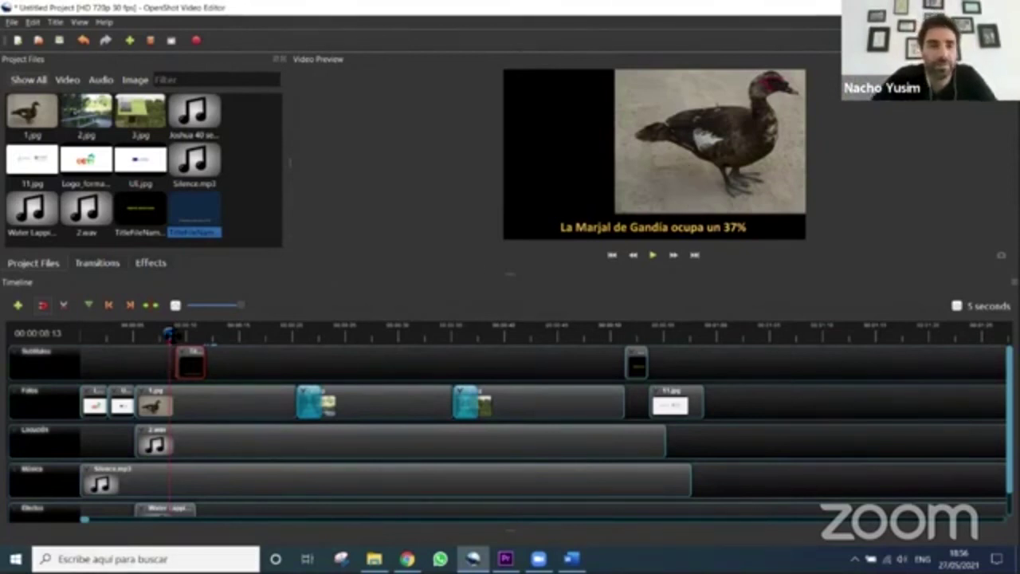
Play from about 7 seconds and trim the title clip on the subtitle track to span about 9.3 to 11.7 seconds
drag(170, 333, 155, 333)
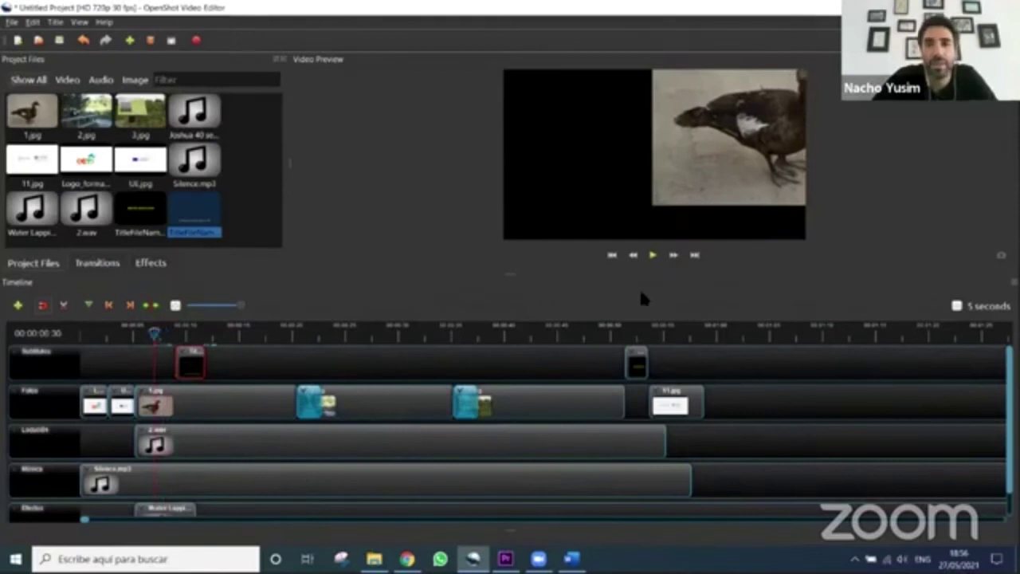
click(652, 255)
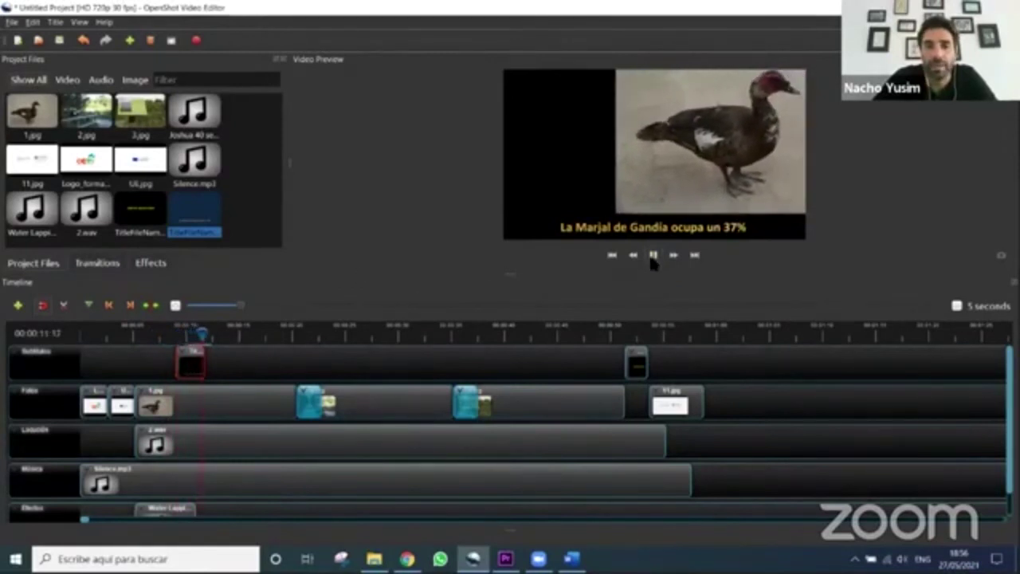
key(space)
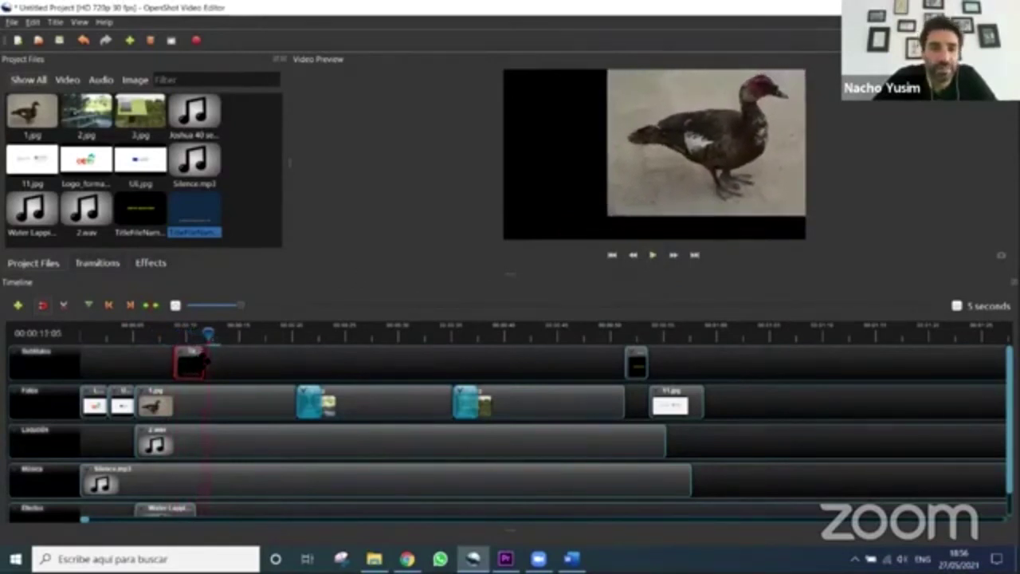
drag(201, 363, 191, 363)
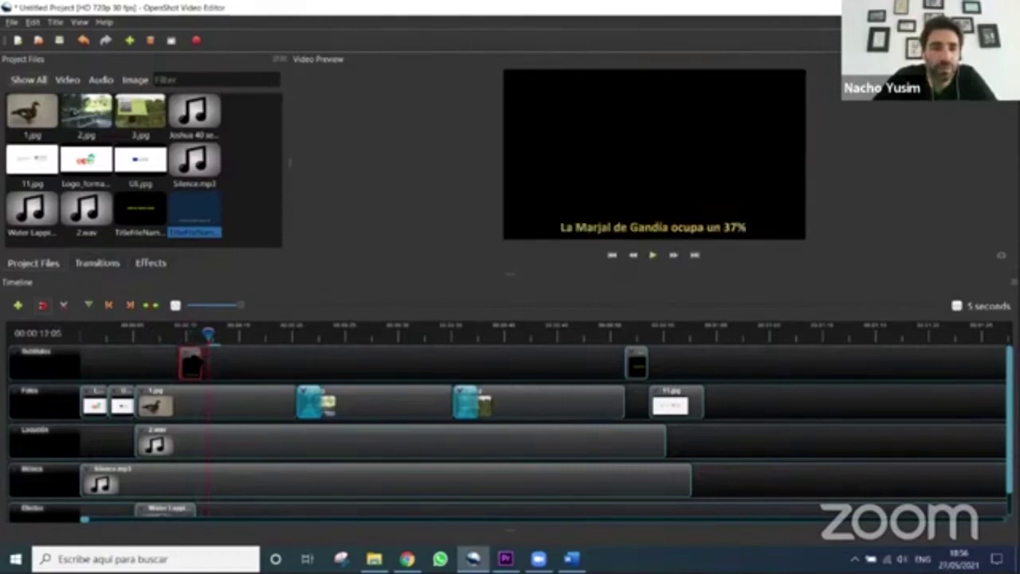
Play the section around the title clip repeatedly and shift the clip slightly earlier to span about 9 to 11 seconds
click(178, 333)
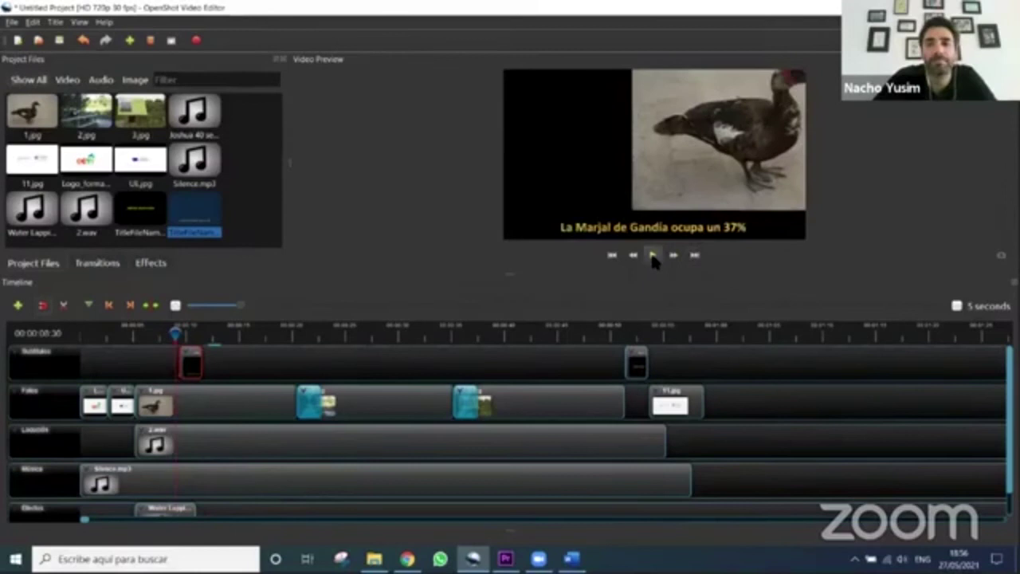
drag(174, 333, 169, 333)
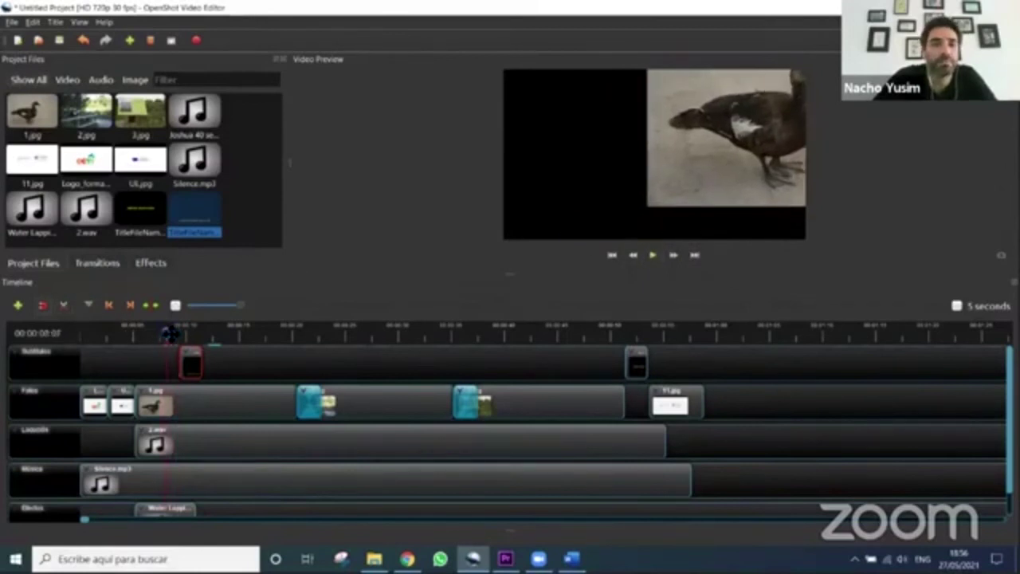
click(651, 255)
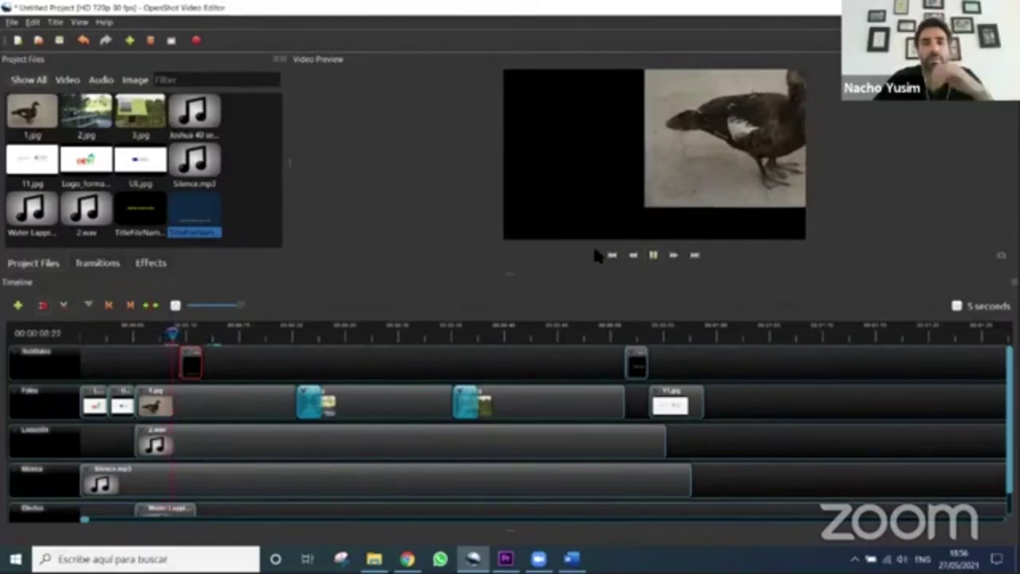
click(654, 255)
drag(191, 362, 159, 333)
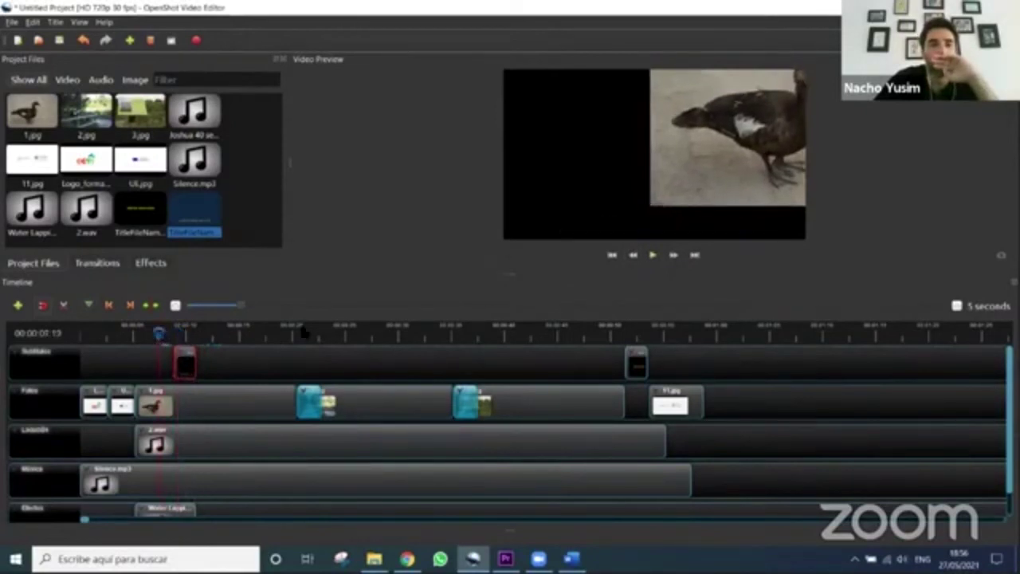
click(650, 256)
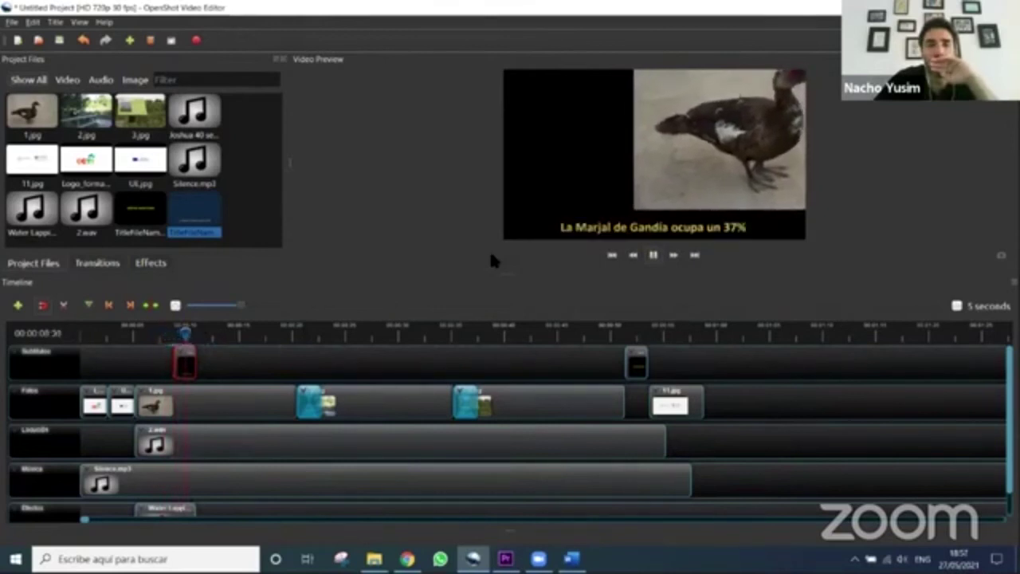
click(653, 255)
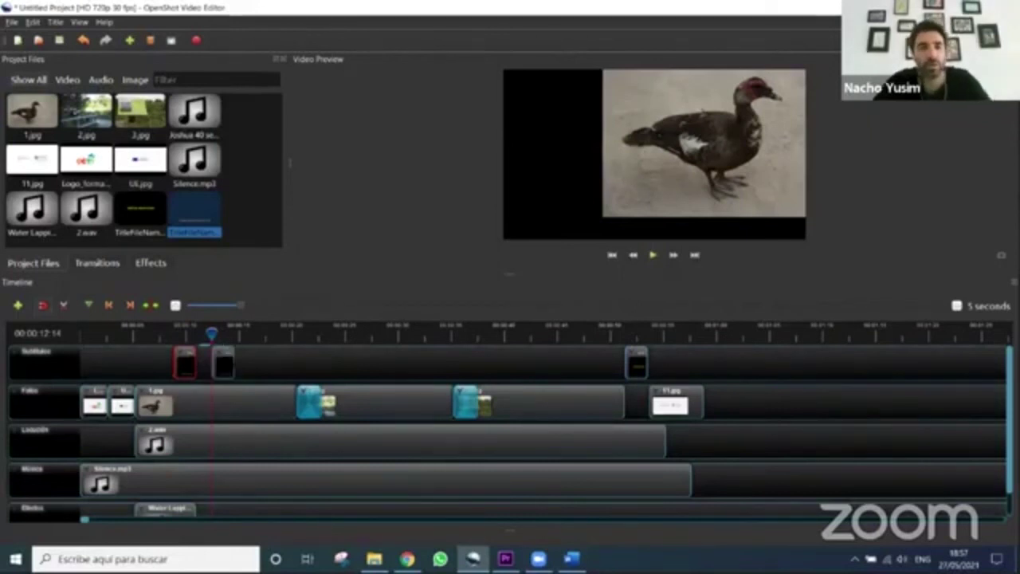
Place a copy of the title clip directly after the original, then view the copy's properties and close them
drag(192, 363, 217, 360)
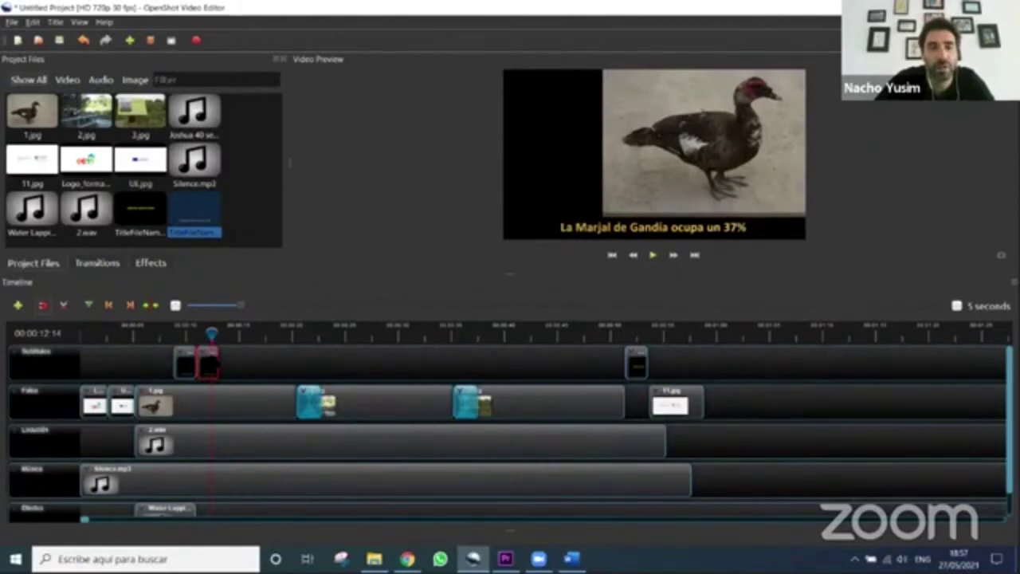
right_click(211, 363)
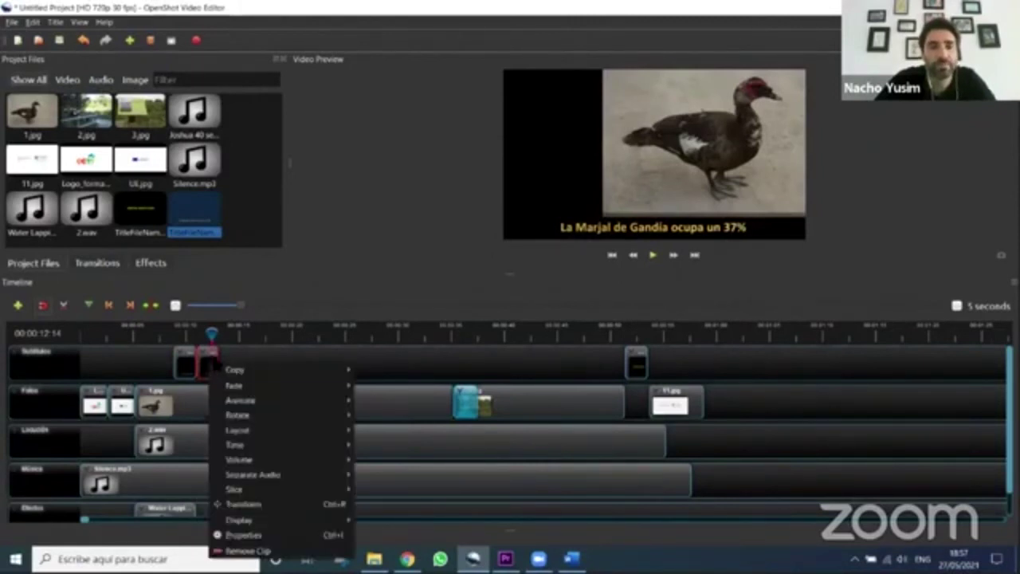
click(277, 536)
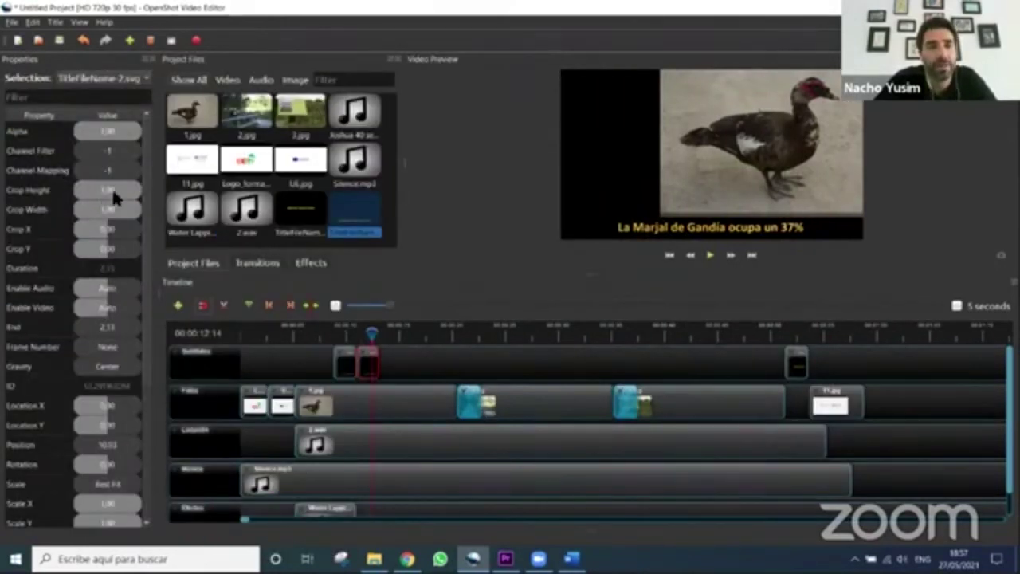
scroll(114, 197, down, 3)
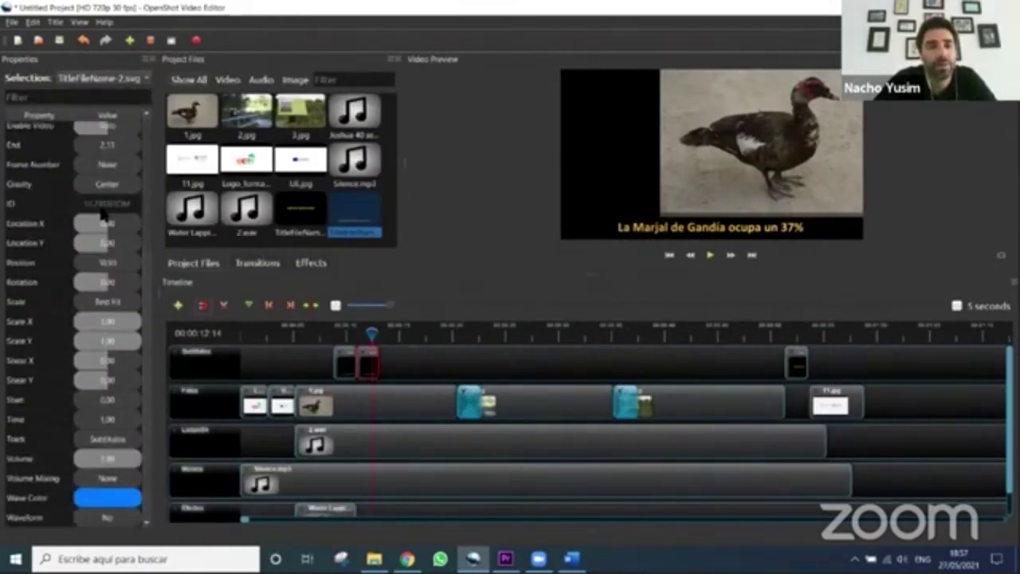
click(146, 59)
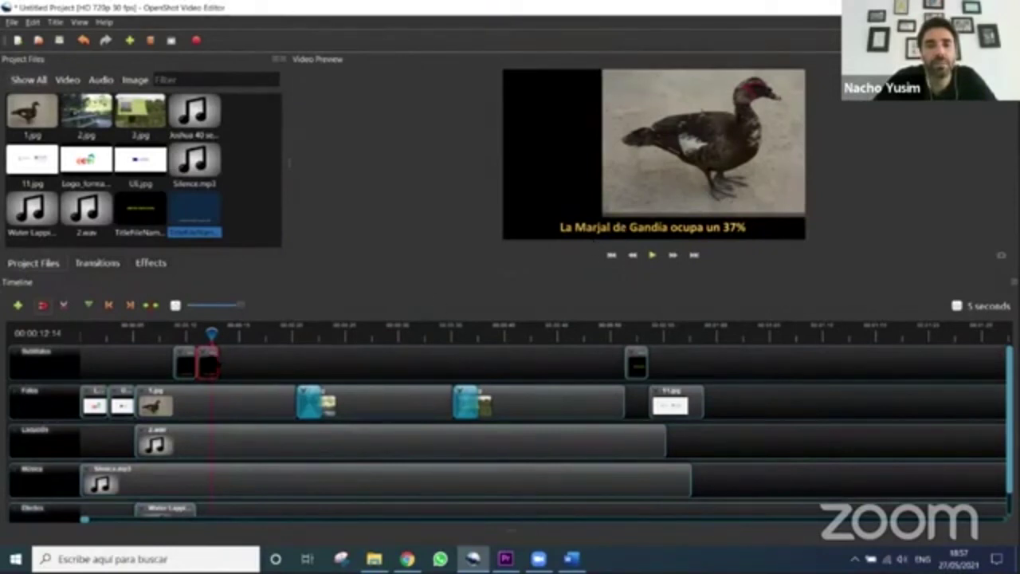
Try lengthening the copied title clip by about half a second, undo it, and return the playhead to about 7.5 seconds
drag(214, 333, 185, 335)
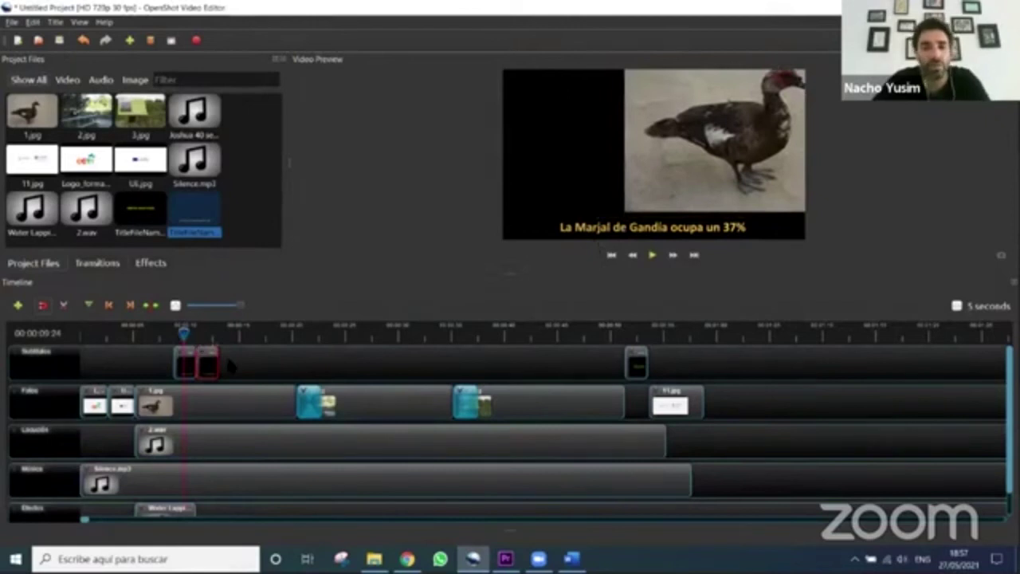
drag(219, 362, 225, 362)
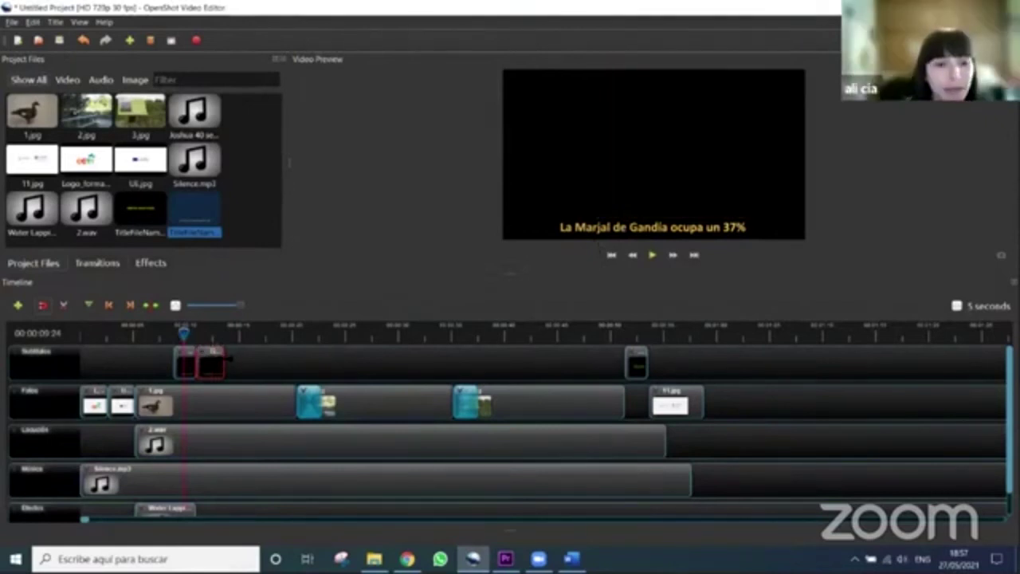
click(177, 333)
click(159, 335)
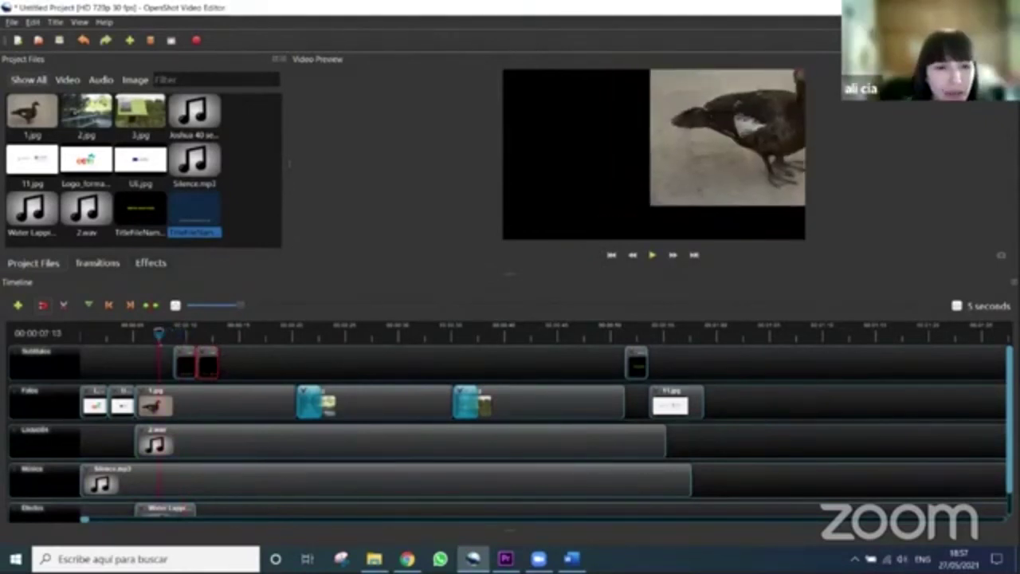
Try the Transform option on the copied title clip and leave it without changing the clip
right_click(209, 364)
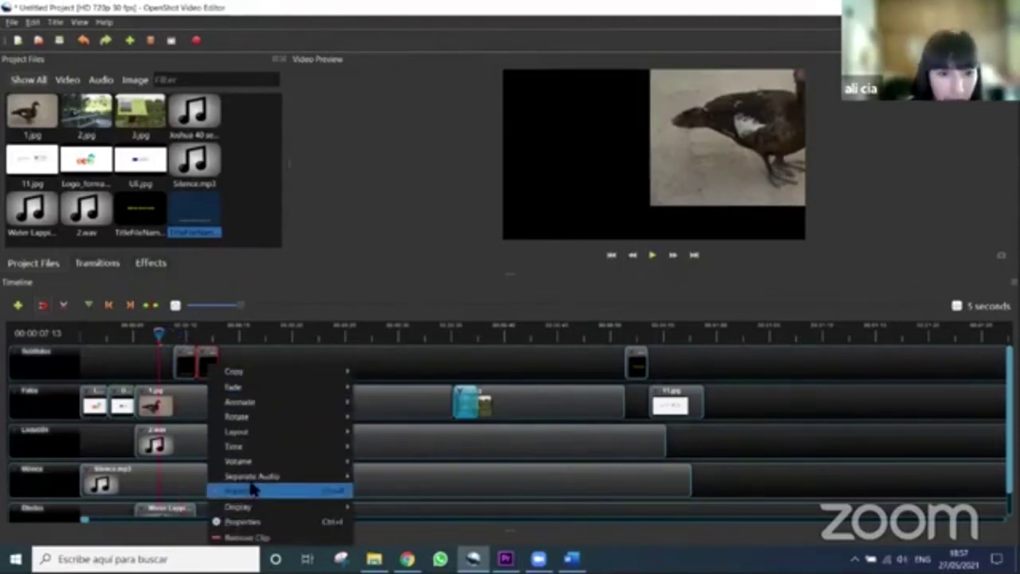
mouse_move(258, 510)
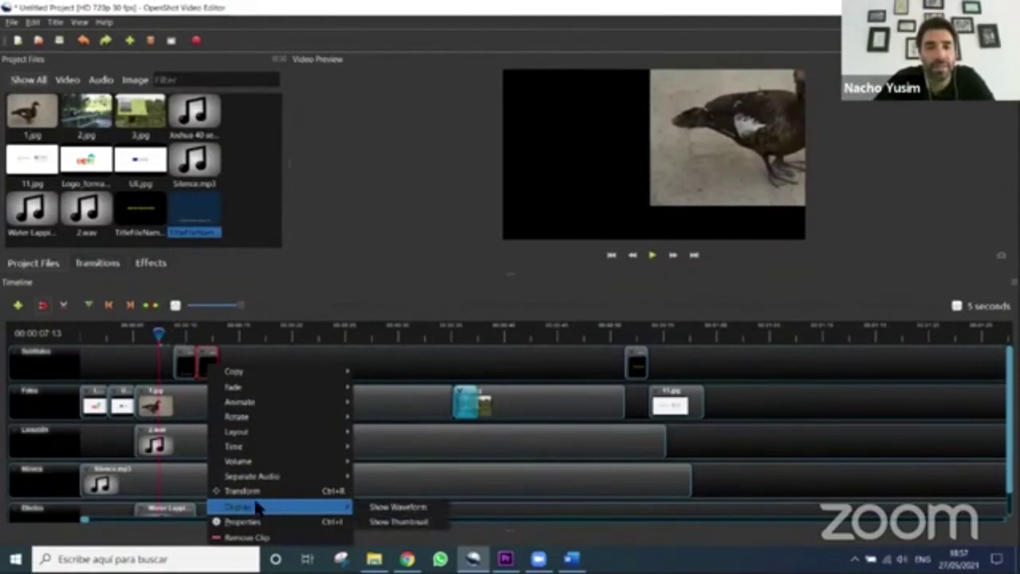
click(253, 492)
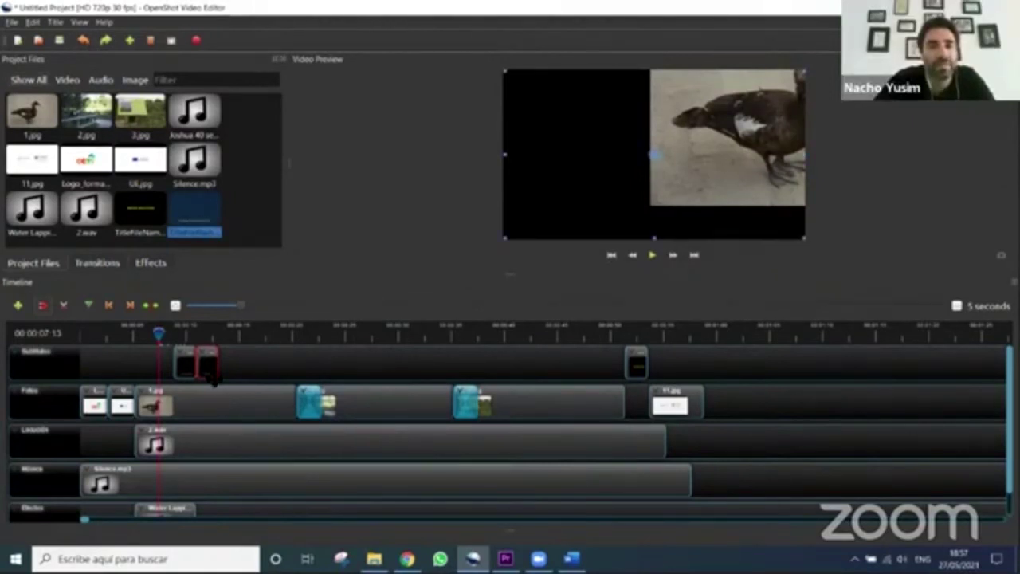
click(239, 192)
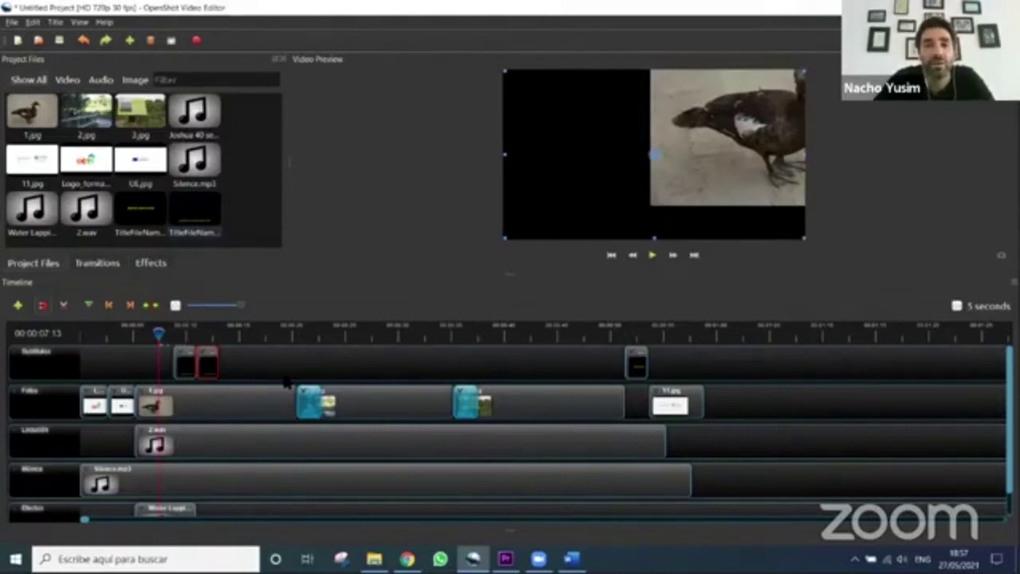
click(216, 361)
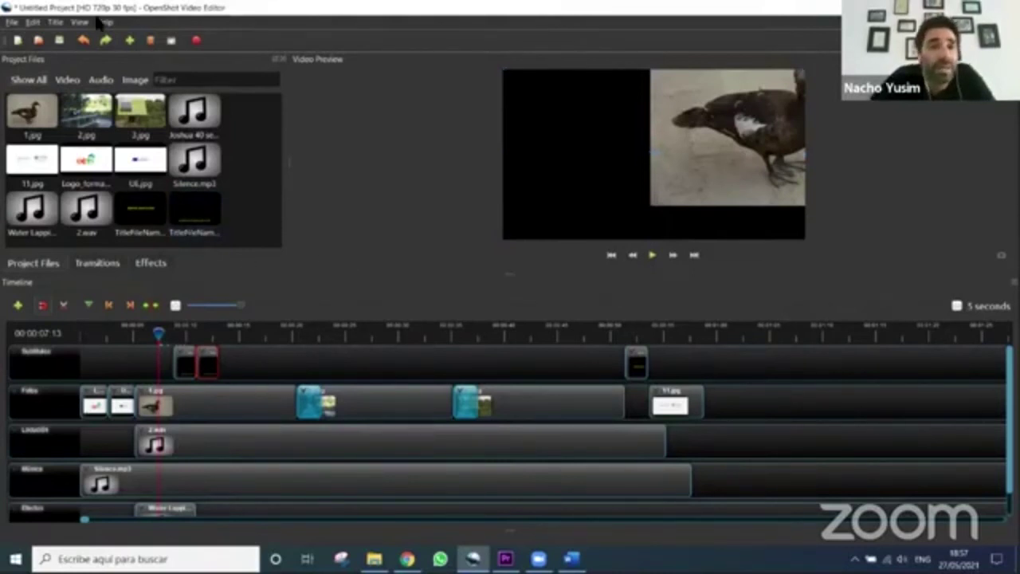
Dismiss the file import and start a new title from the Bar 3 template
click(129, 40)
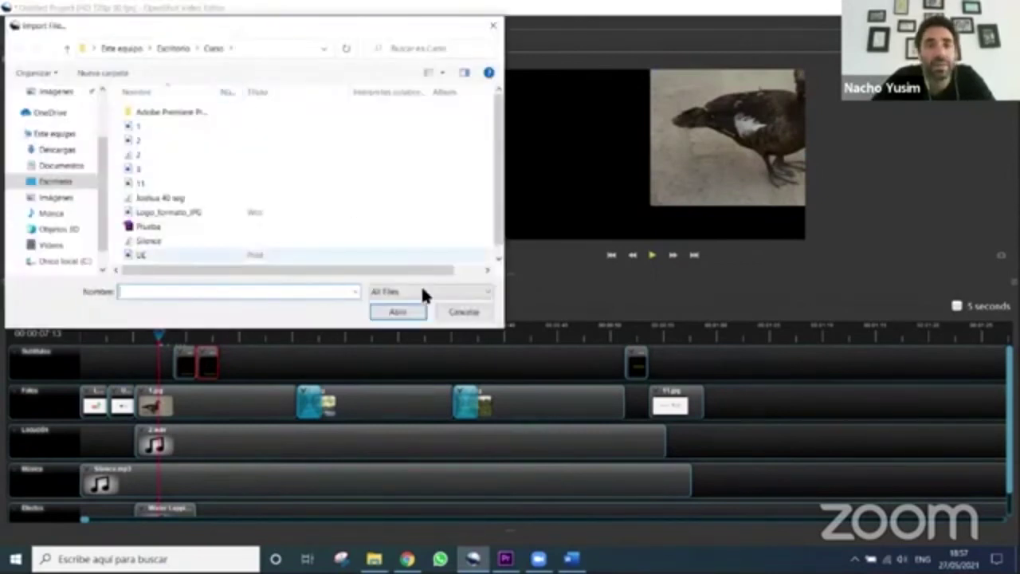
key(Escape)
click(54, 23)
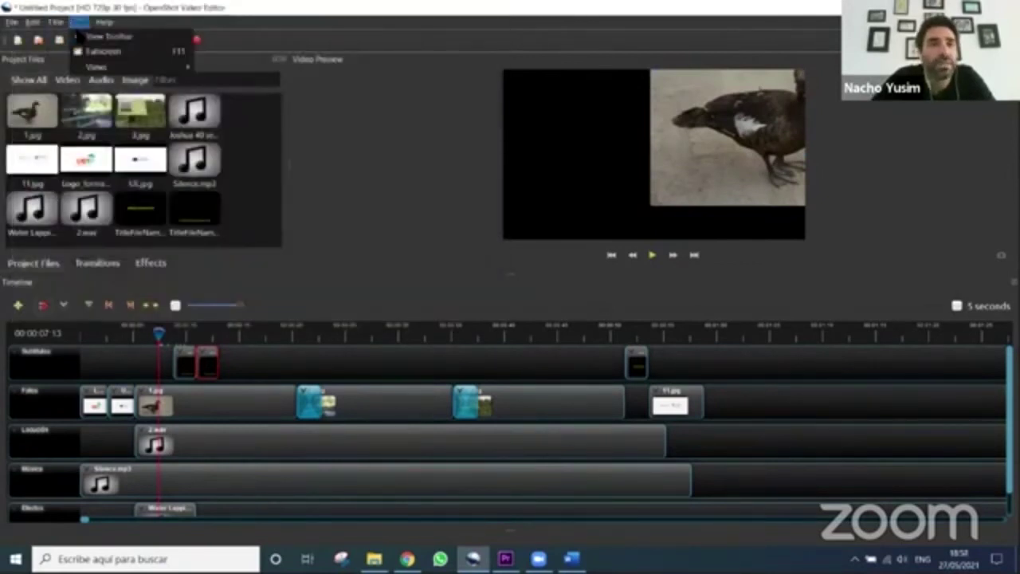
click(64, 45)
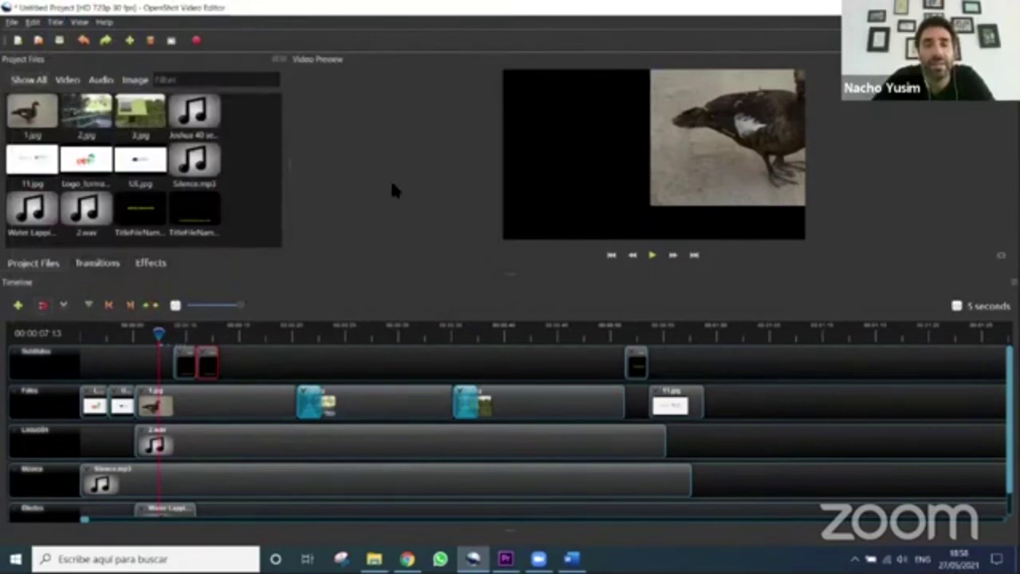
click(449, 196)
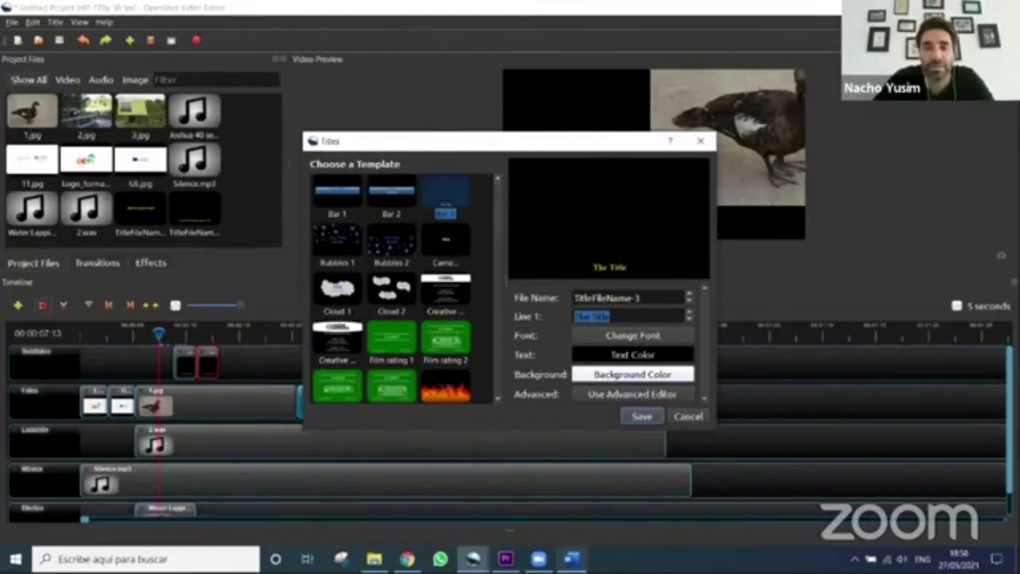
Set the title line to "de la superficie total de la Marjal de la Safor" from the Word script and save it over the existing TitleFileName-3
click(571, 557)
drag(453, 283, 639, 287)
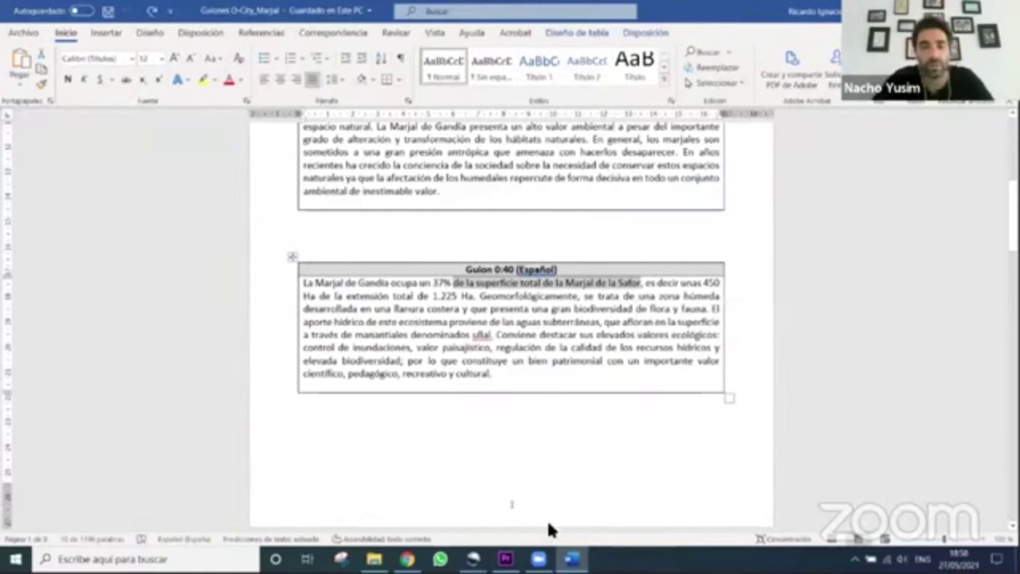
click(505, 557)
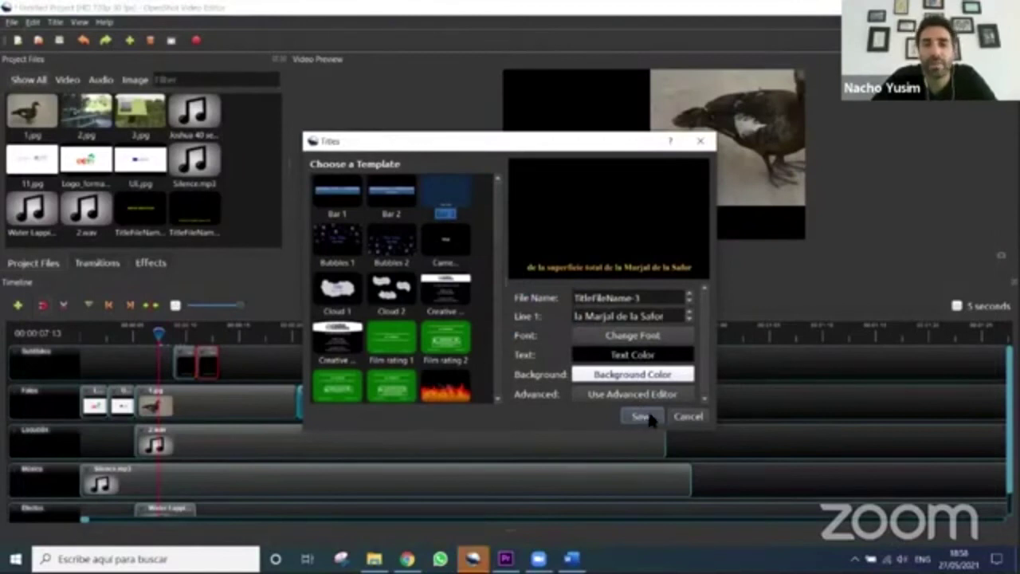
click(644, 416)
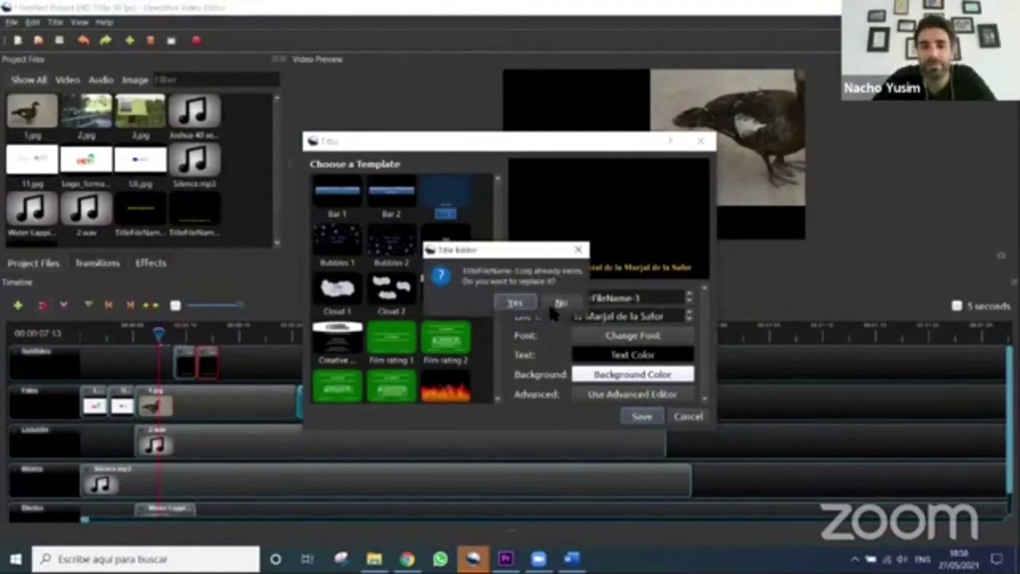
click(524, 299)
Replace the copied clip with the new title, trim it to span about 11 to 13 seconds, and play from before the titles
scroll(232, 203, down, 1)
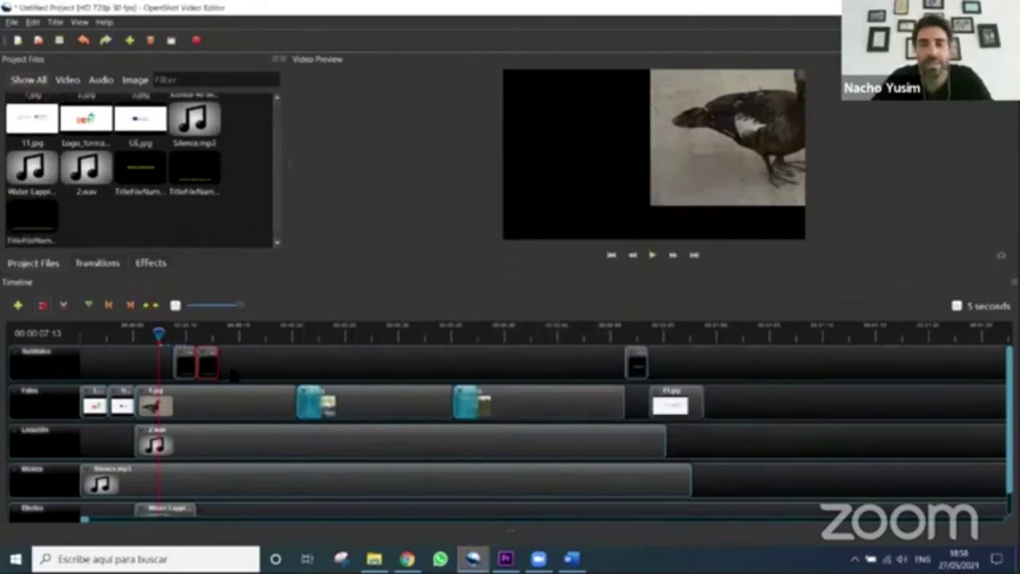
key(Delete)
drag(32, 216, 211, 379)
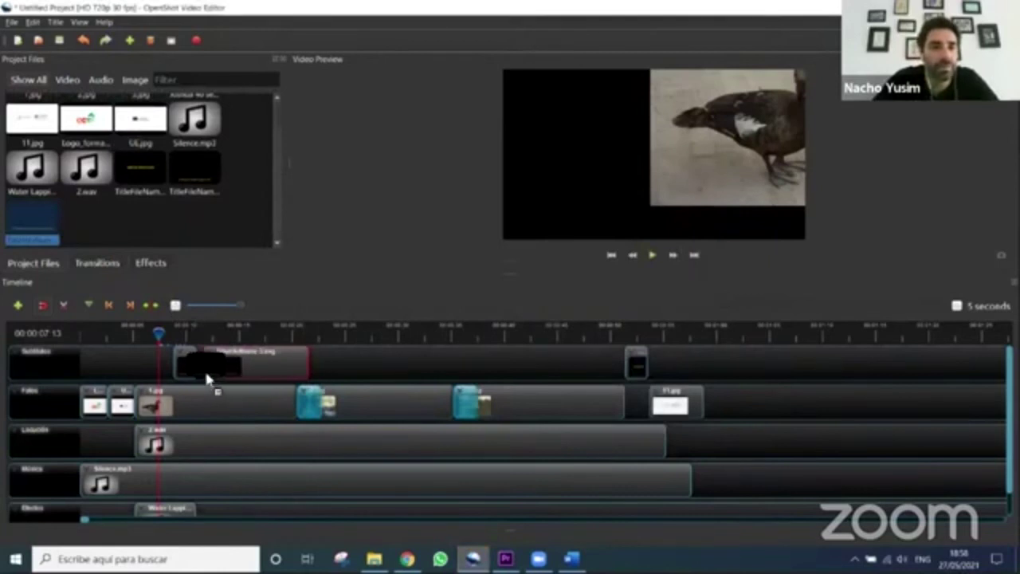
drag(309, 364, 224, 363)
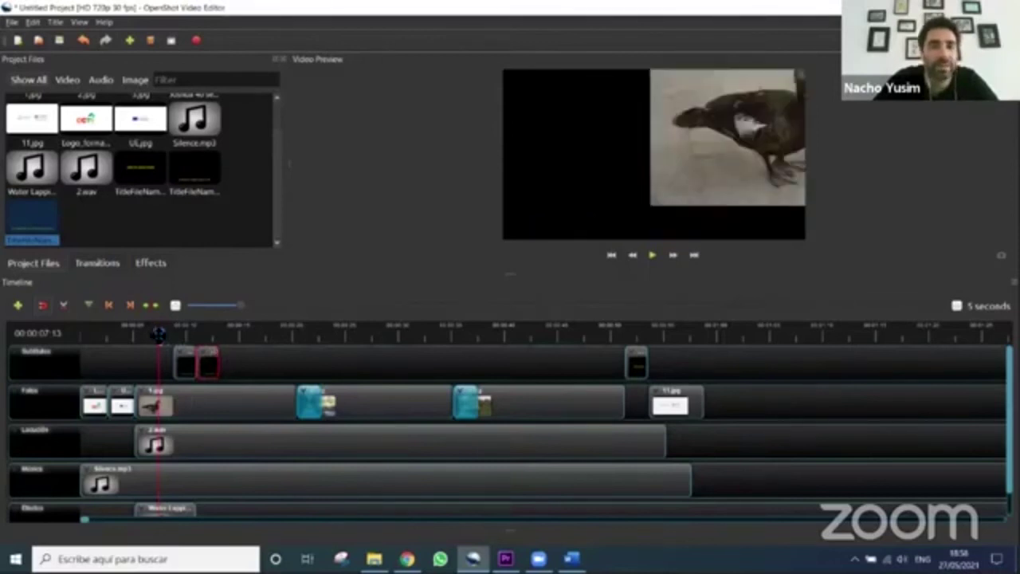
click(651, 256)
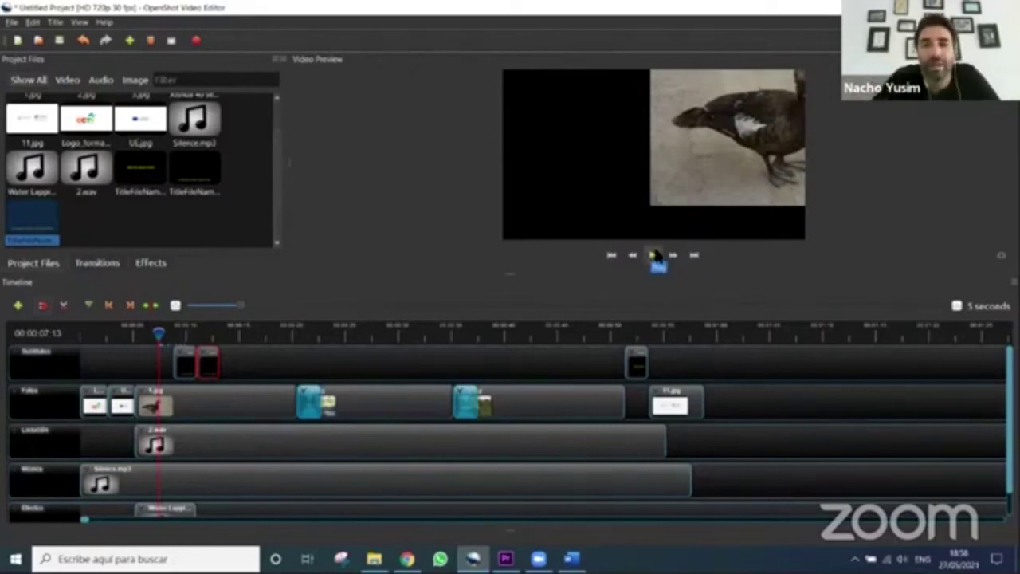
Play through the first two subtitle titles and stop just after the second one, at about 13 seconds
click(655, 256)
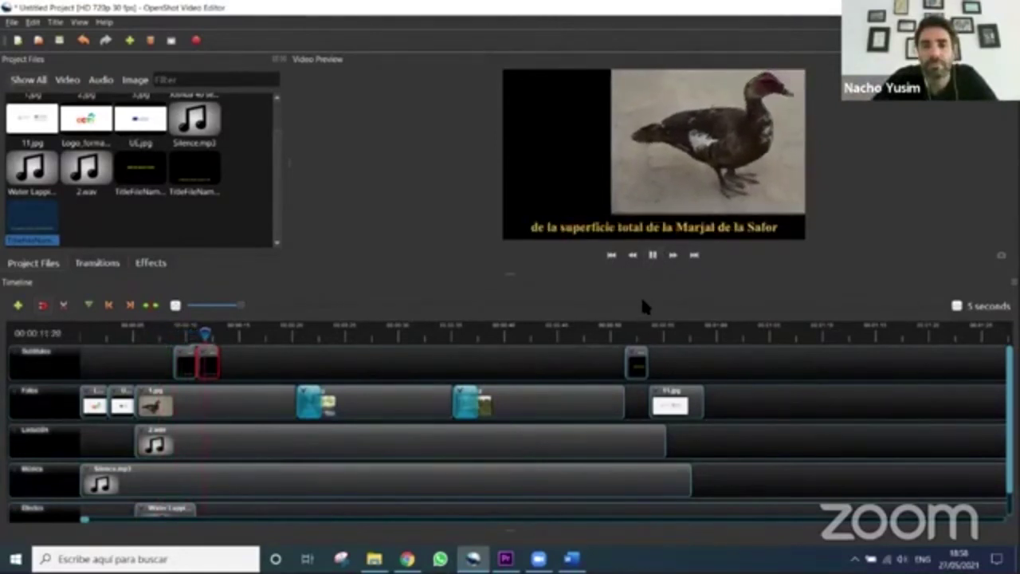
click(651, 254)
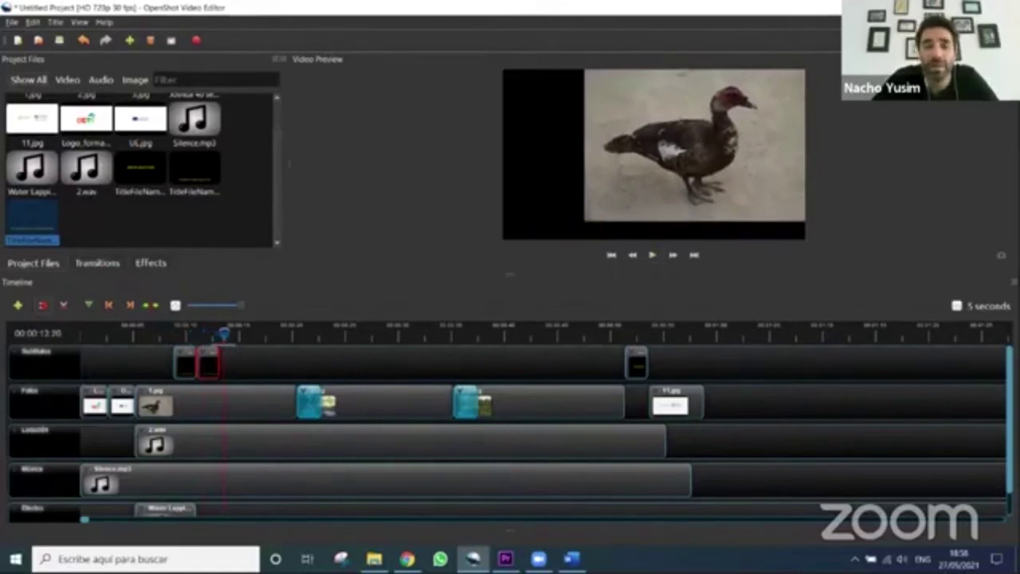
Start a new title and switch to the Word script to select "es decir unas 450 Ha de la extensión"
mouse_move(578, 546)
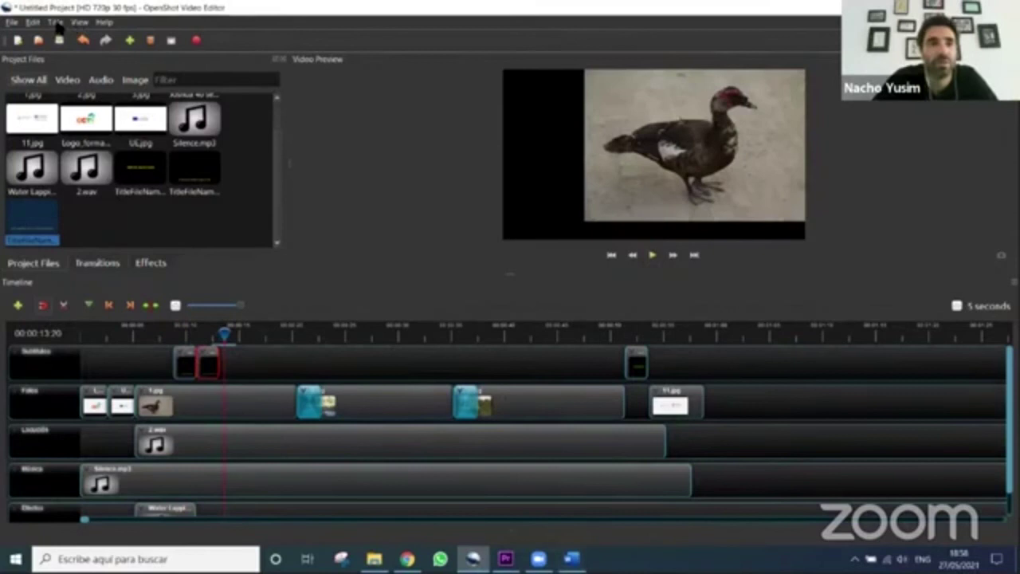
click(56, 22)
click(78, 38)
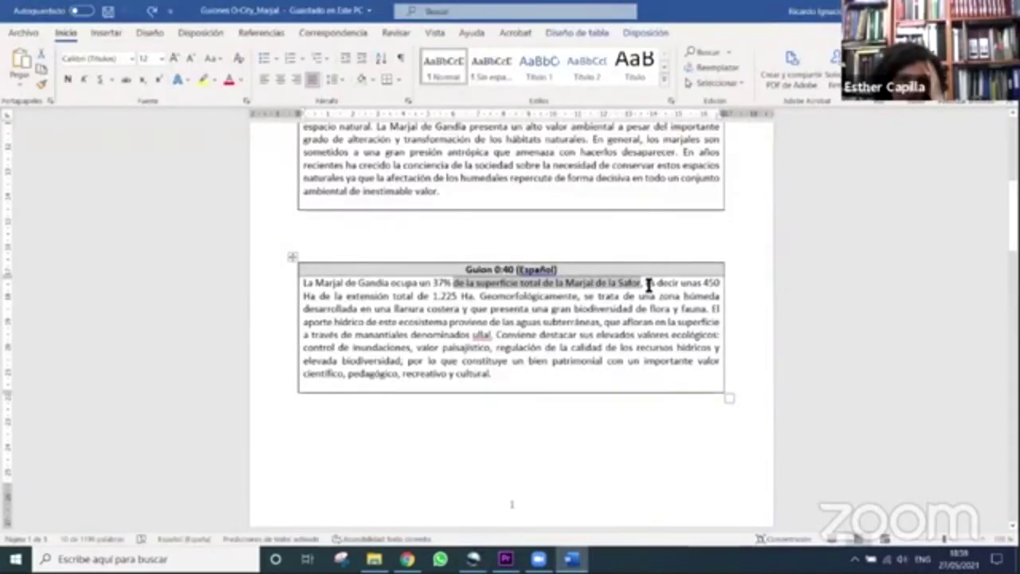
drag(648, 284, 391, 293)
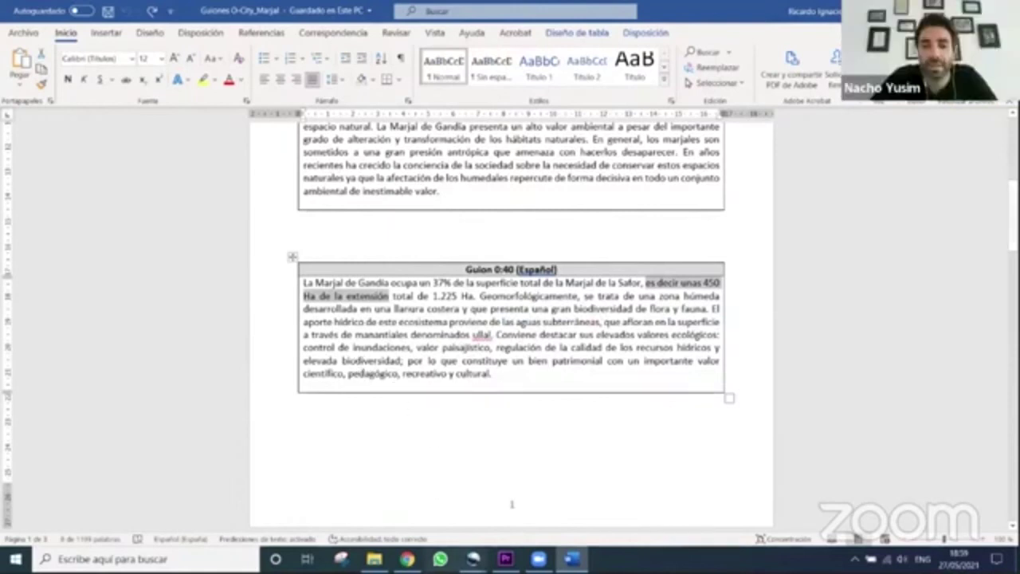
Create a title in OpenShot from the Bar 3 template with the line "es decir unas 450 Ha de la extensión", saved as TitleFileName-4
mouse_move(474, 558)
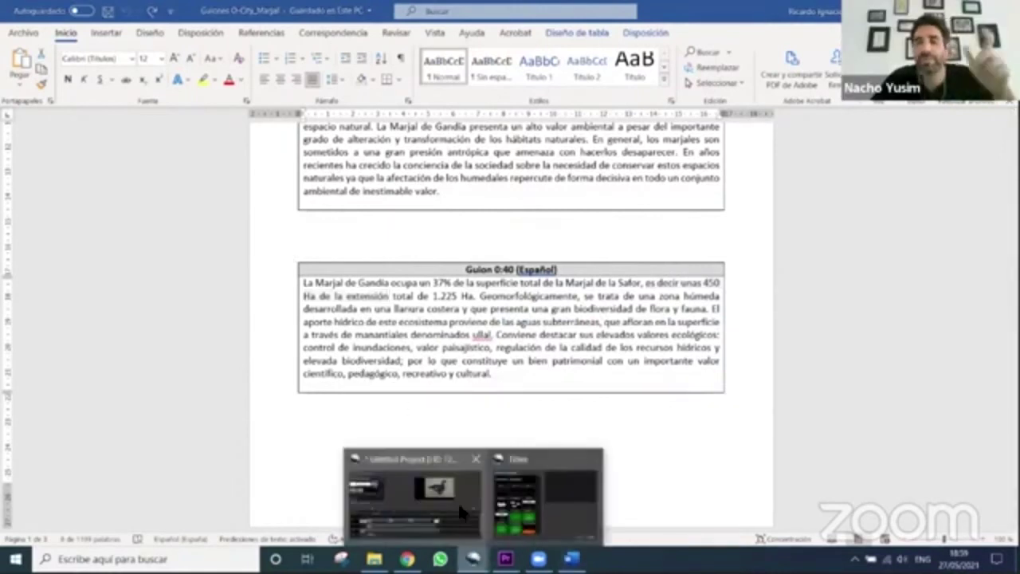
click(463, 510)
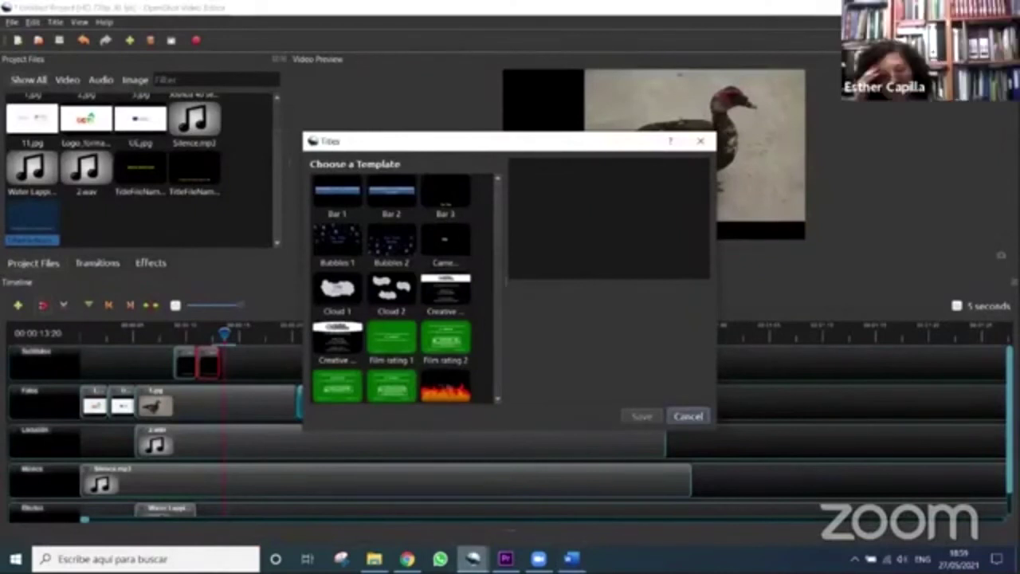
click(451, 206)
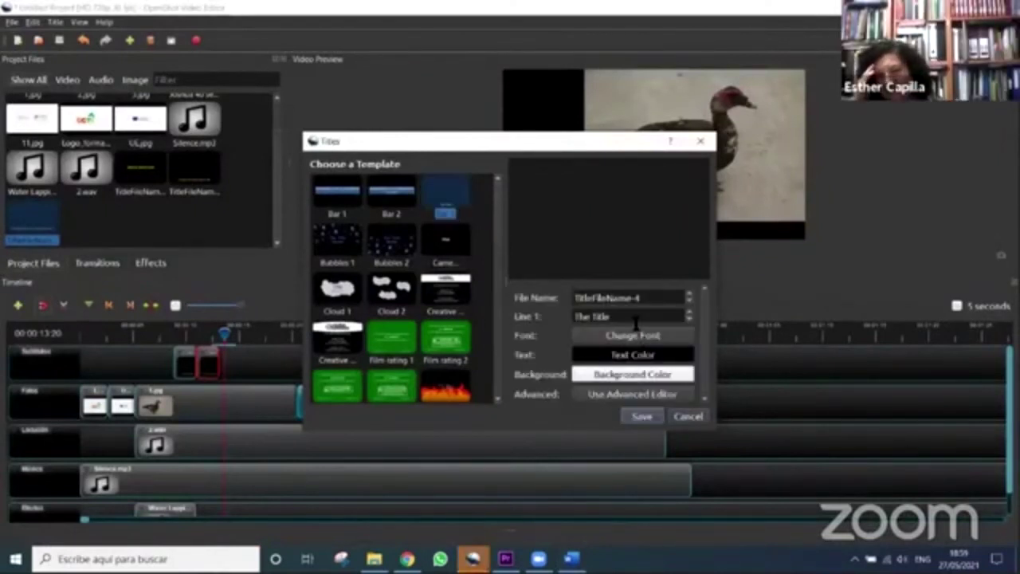
drag(633, 317, 543, 312)
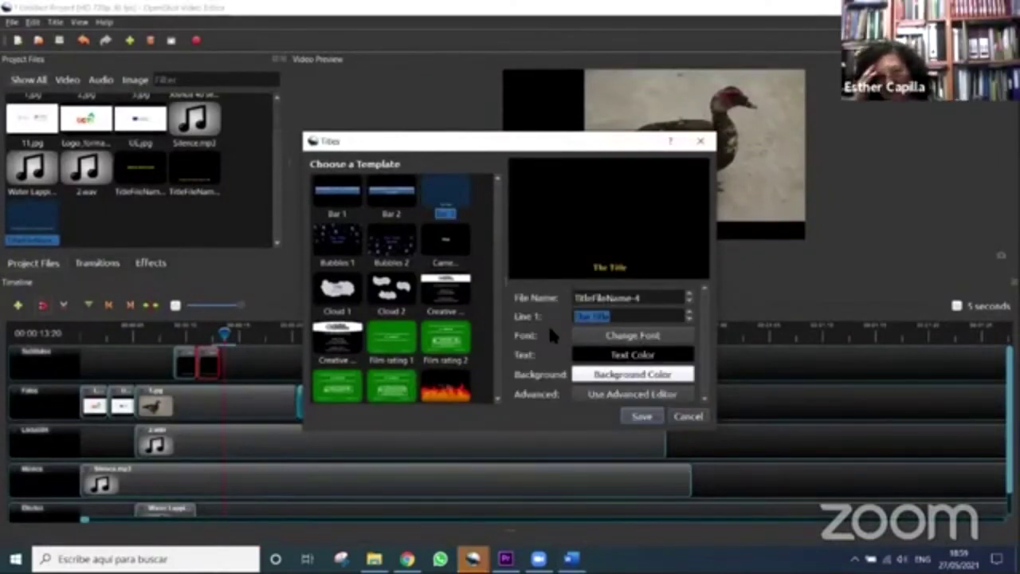
text(es decir unos 450 Ha de la extensión)
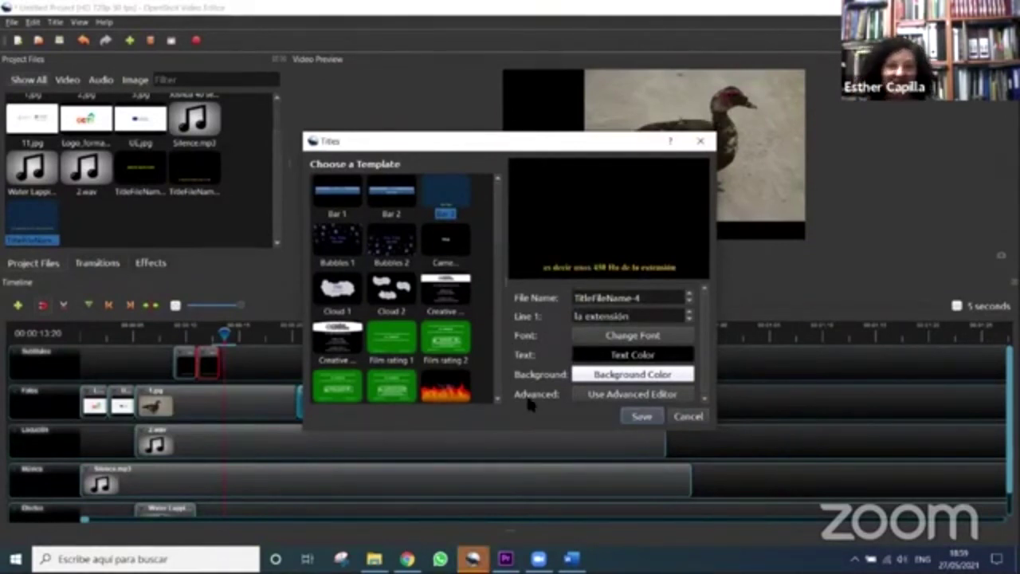
key(Return)
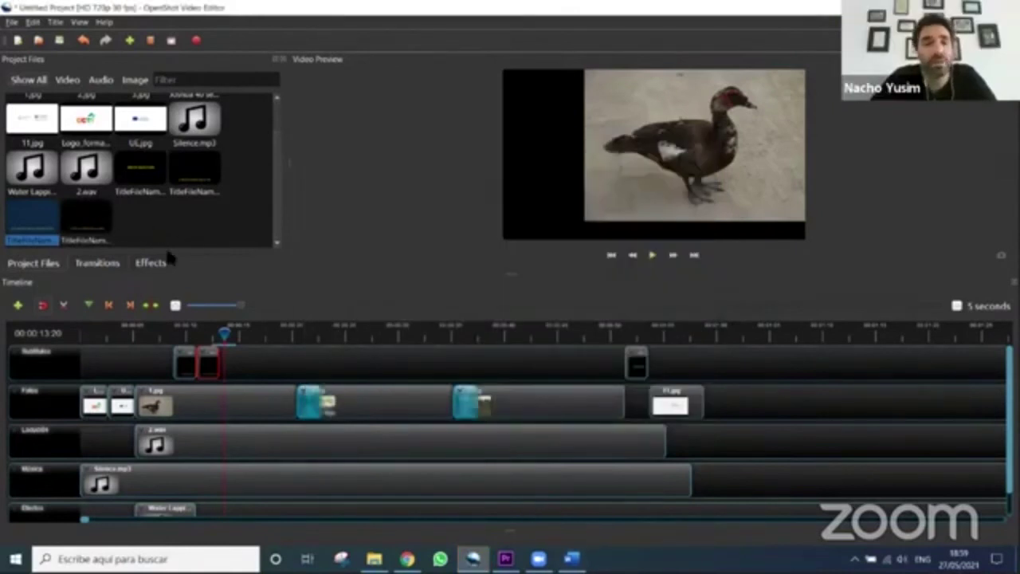
Place the new title right after the second subtitle, trim it to span about 13 to 15 seconds, and return the playhead before the titles
drag(86, 215, 239, 380)
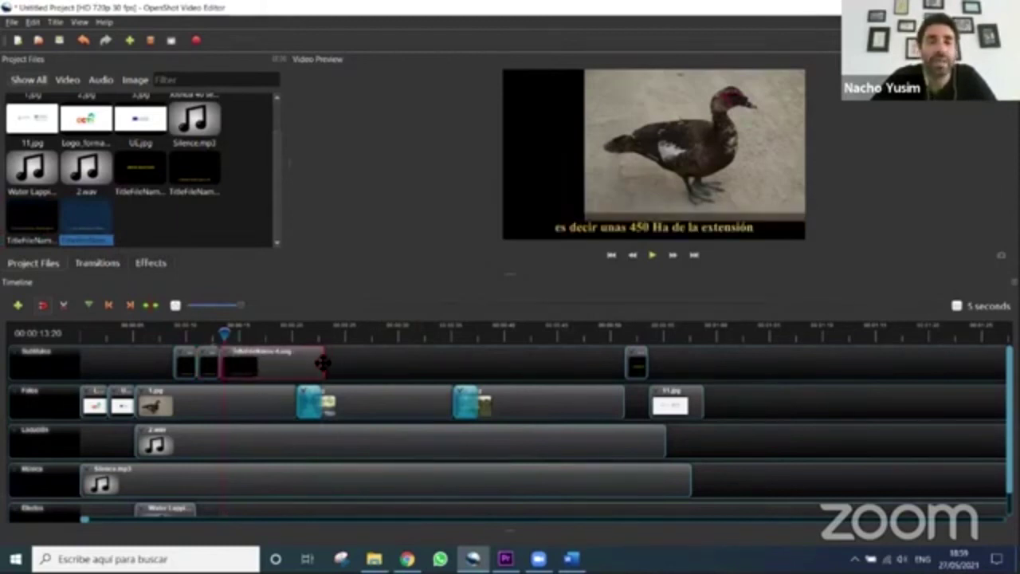
drag(328, 362, 247, 364)
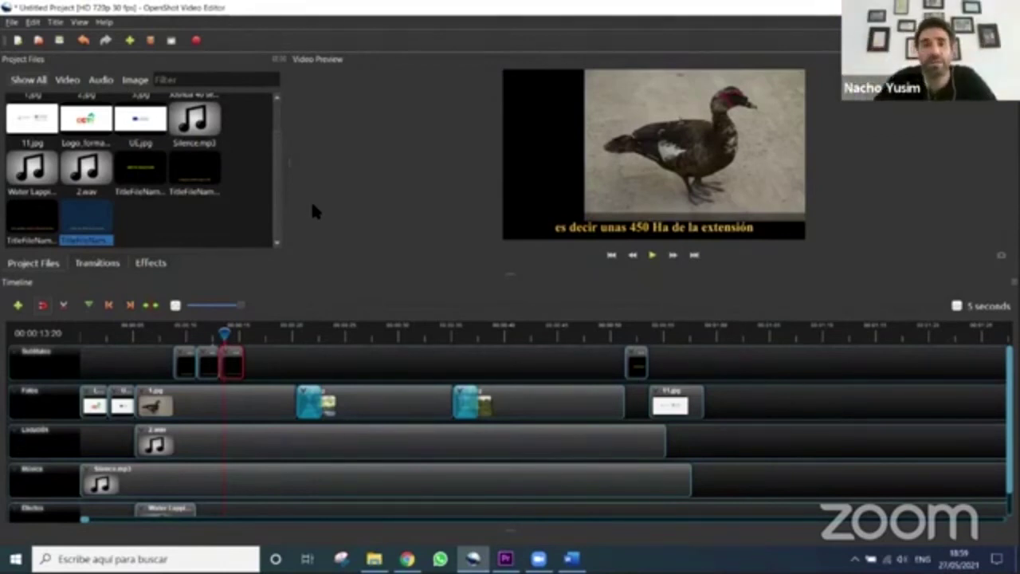
drag(224, 333, 174, 335)
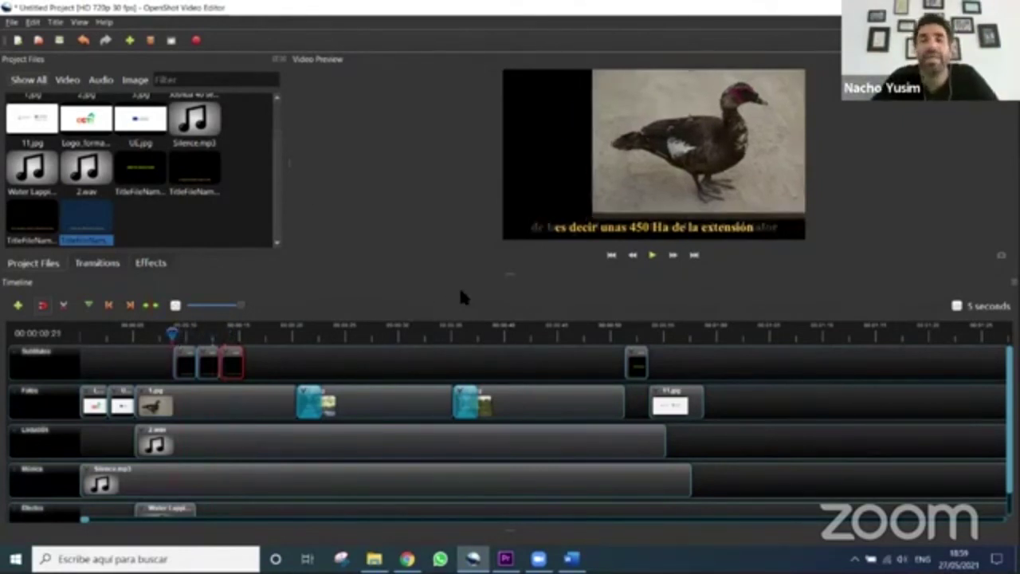
key(Left)
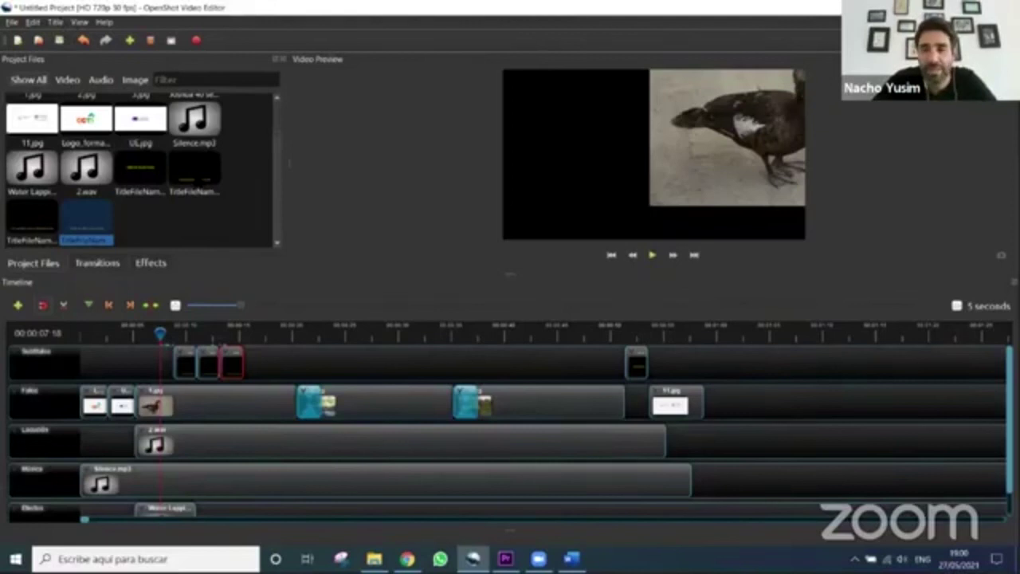
click(571, 559)
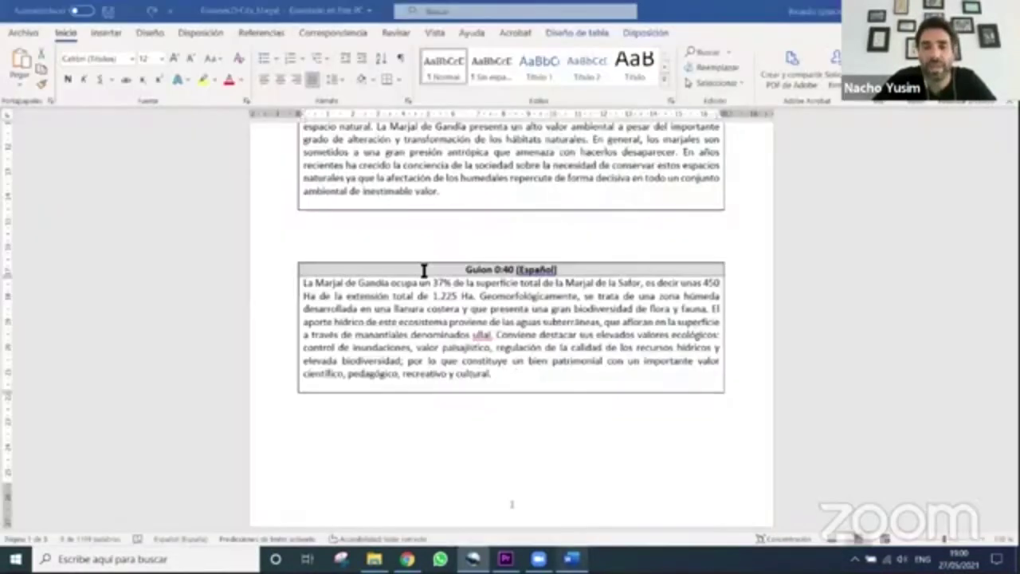
mouse_move(505, 558)
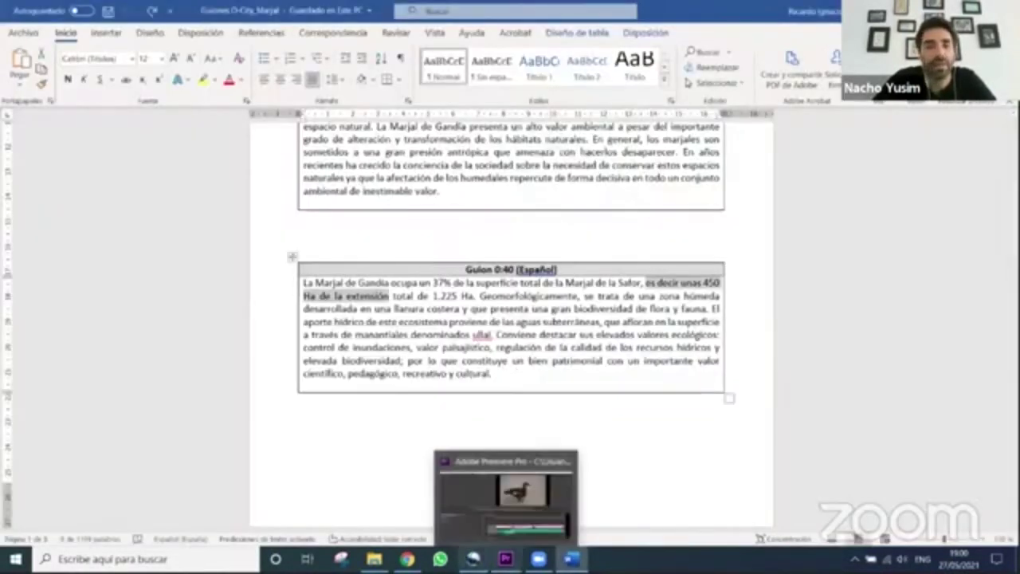
key(alt+Tab)
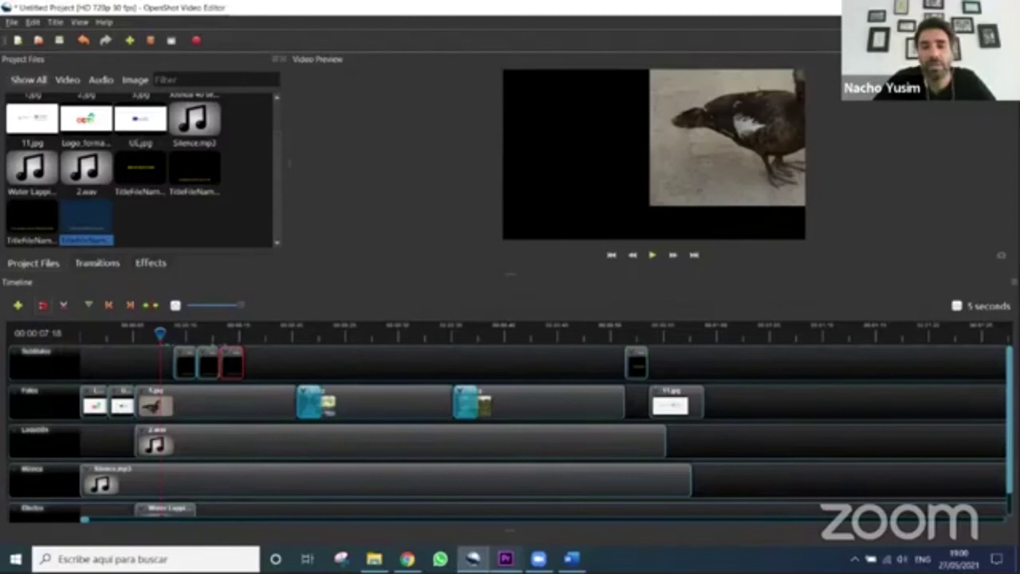
click(505, 558)
key(alt+Tab)
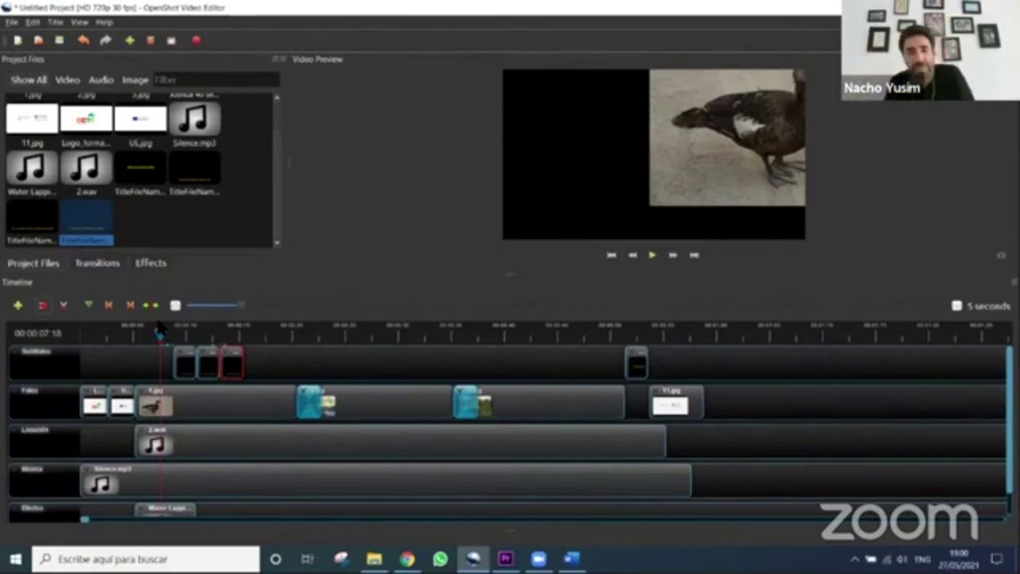
Play the project from the beginning through the logos into the duck photo and stop at about 7 seconds
drag(159, 329, 80, 333)
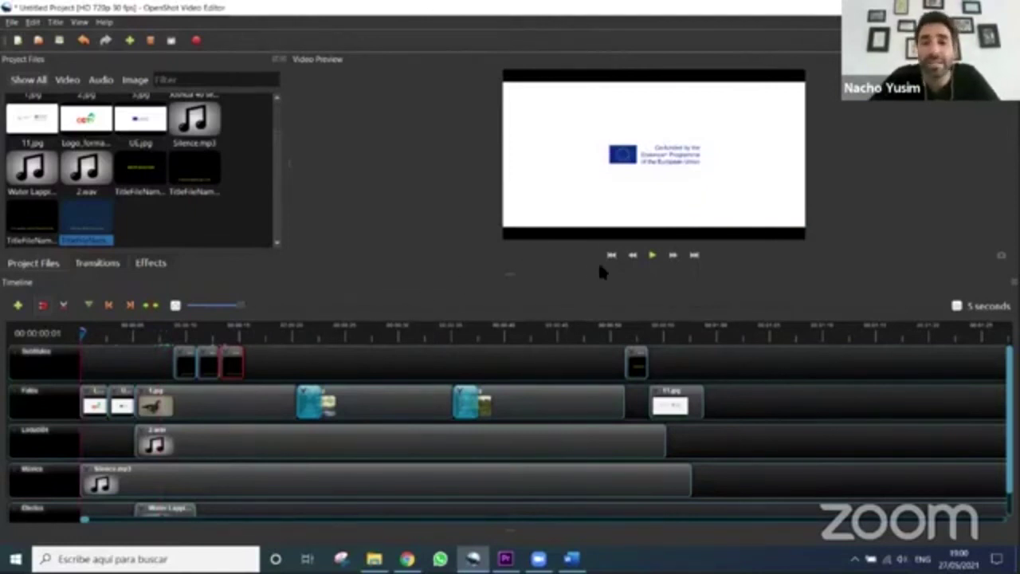
click(652, 256)
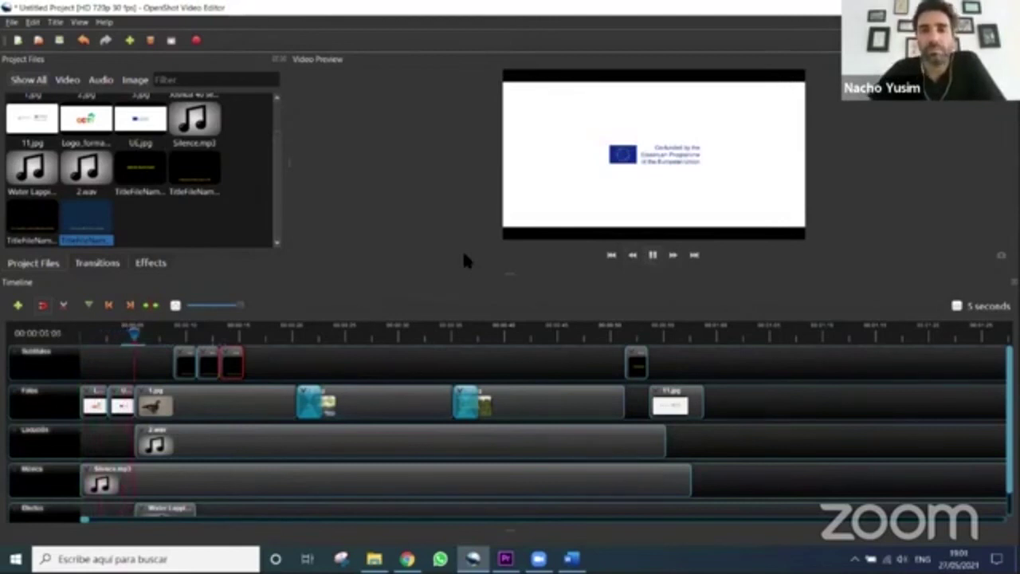
click(652, 255)
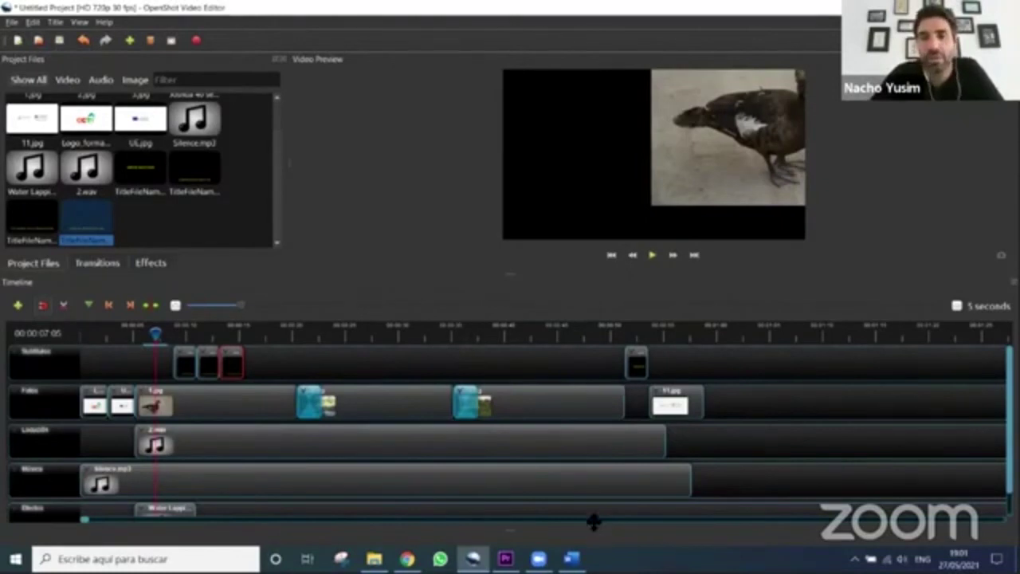
Open the video export settings and name the exported file Prueba
click(8, 22)
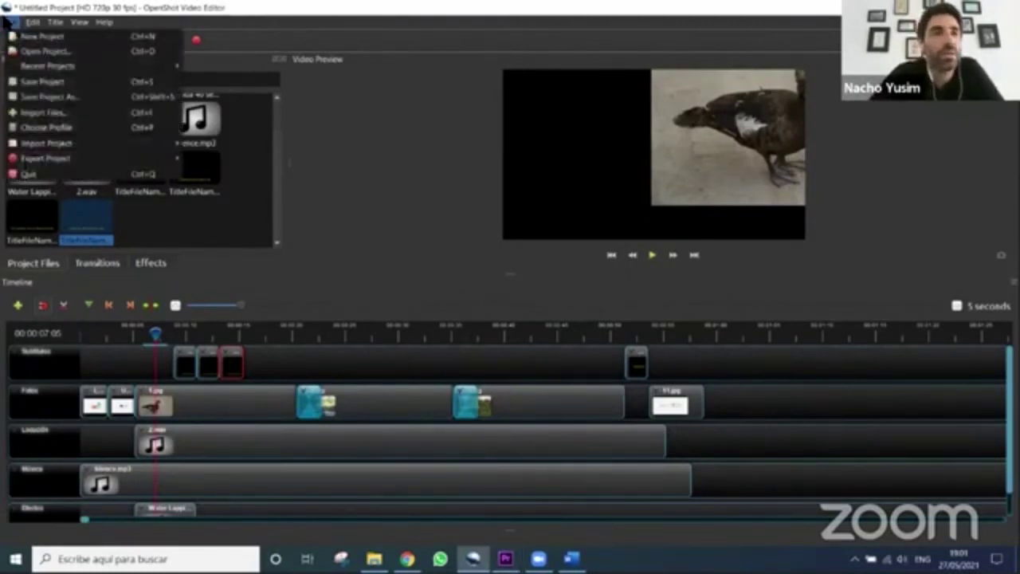
click(370, 122)
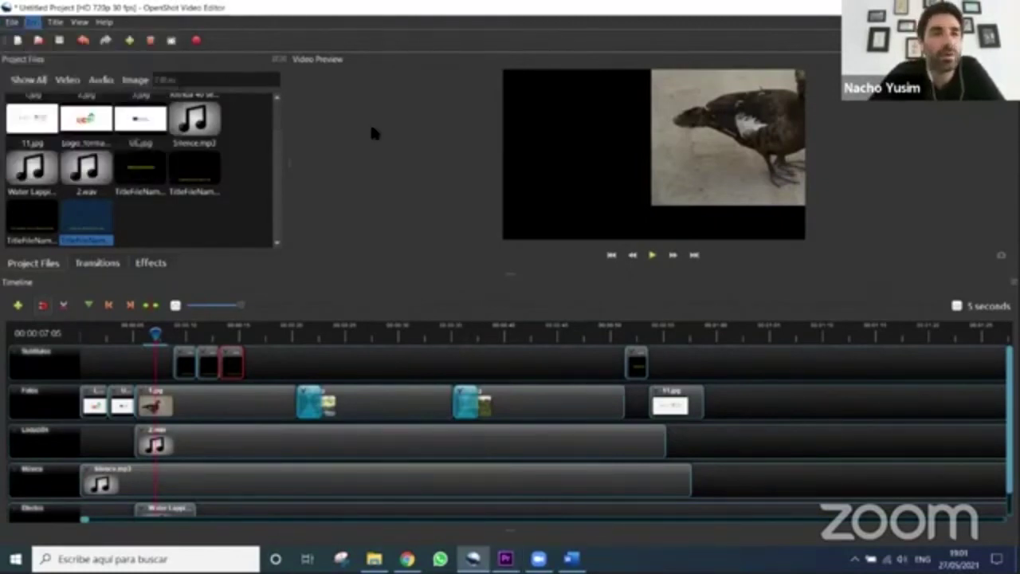
click(197, 42)
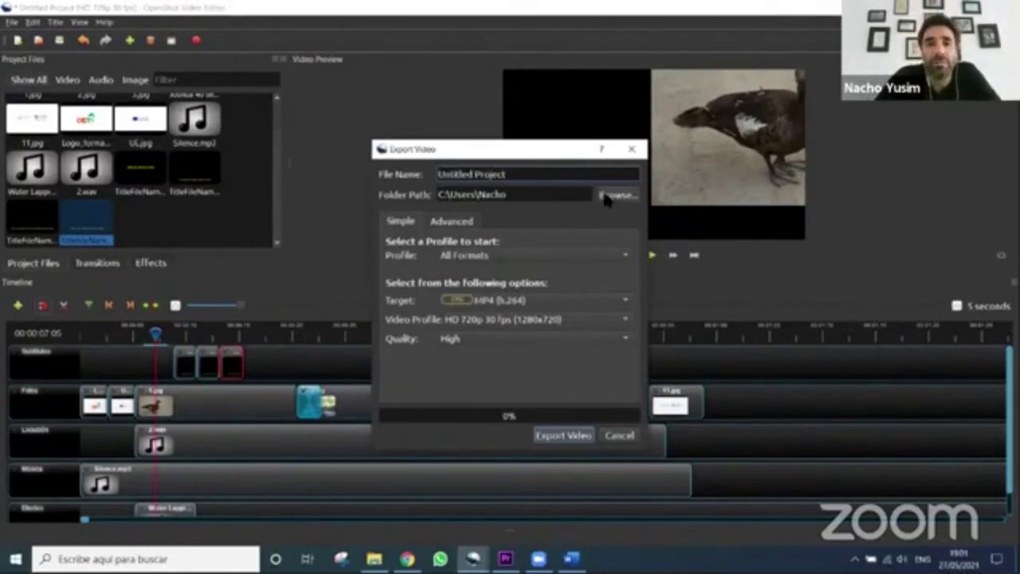
drag(531, 177, 382, 182)
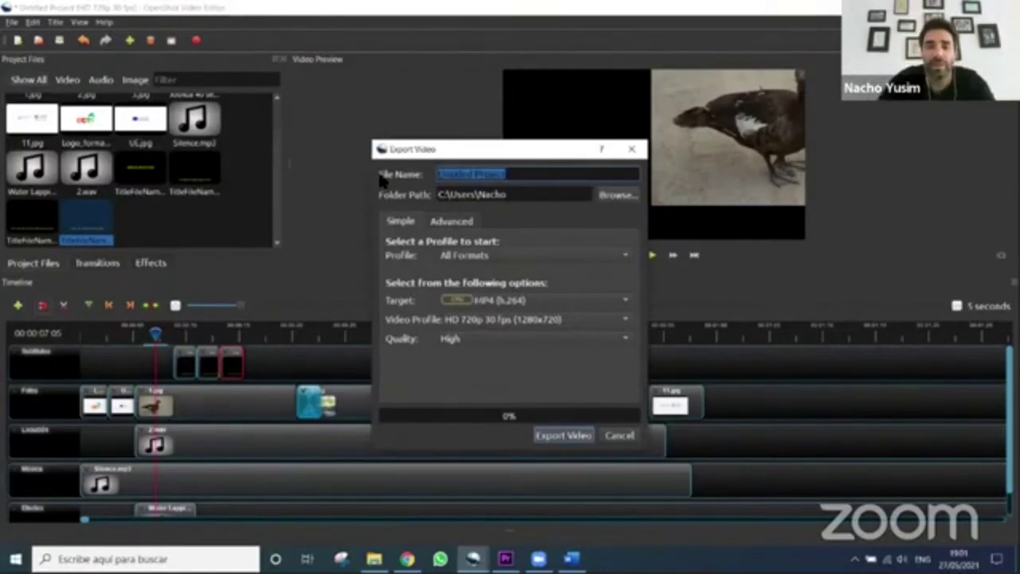
text(pRUEBA)
key(BackSpace)
text(Prueba)
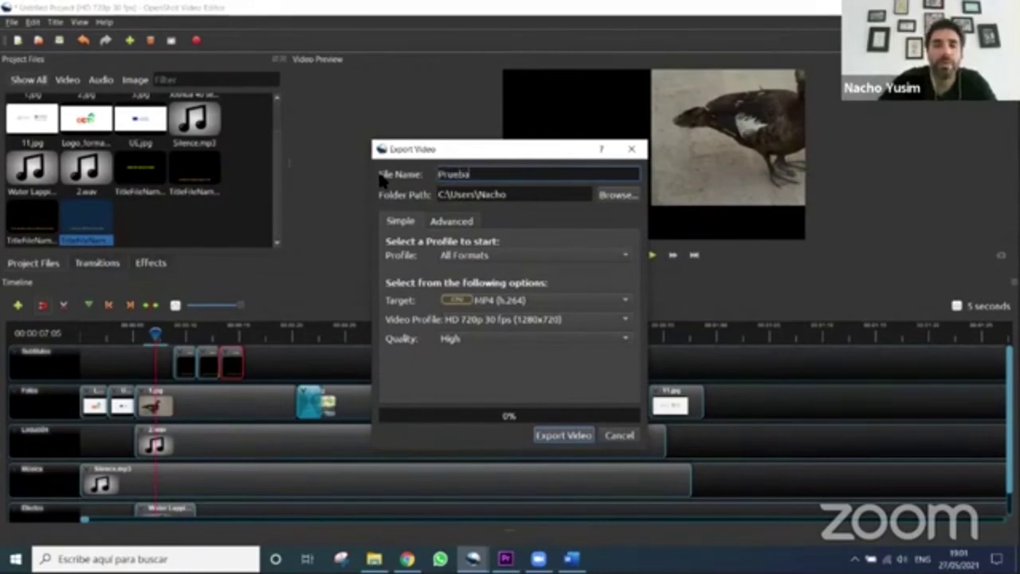
Set the export destination to the Curso folder on the desktop
click(599, 197)
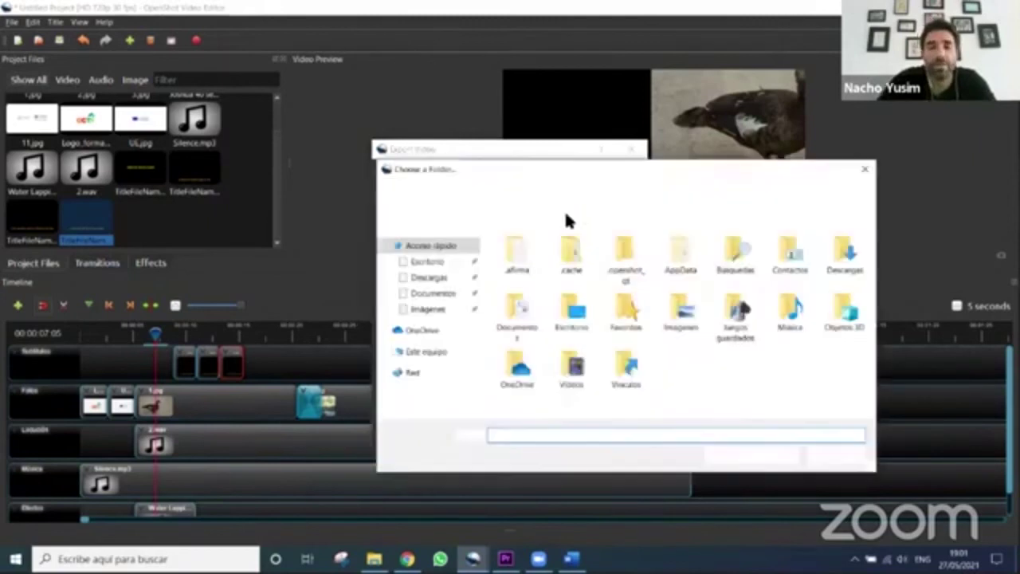
click(430, 263)
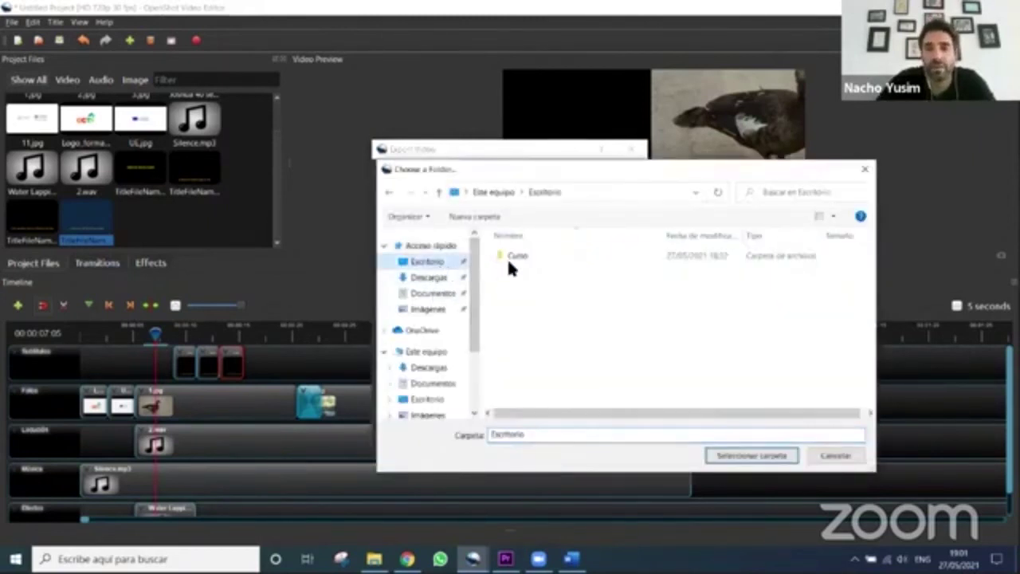
double_click(508, 256)
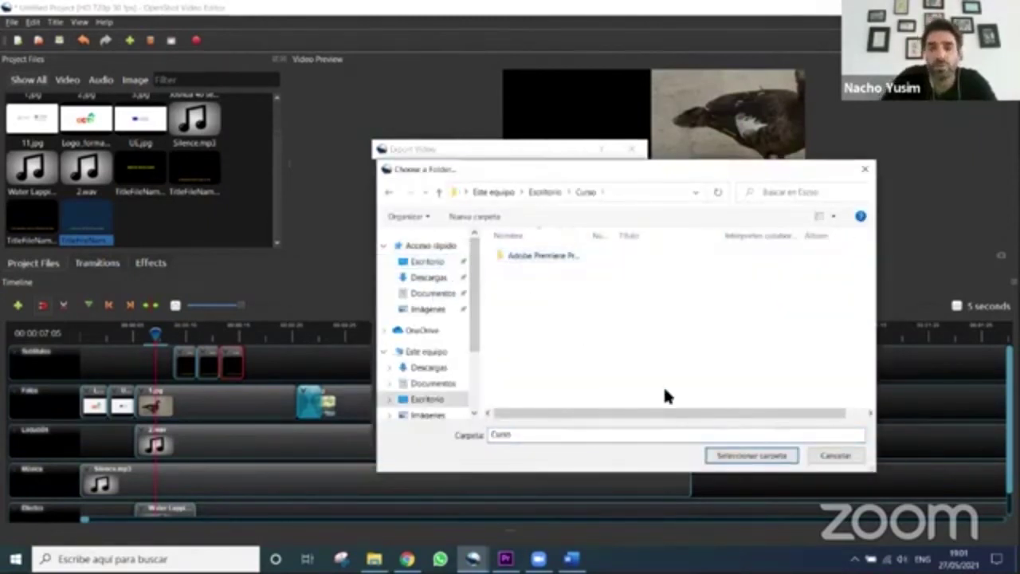
click(722, 458)
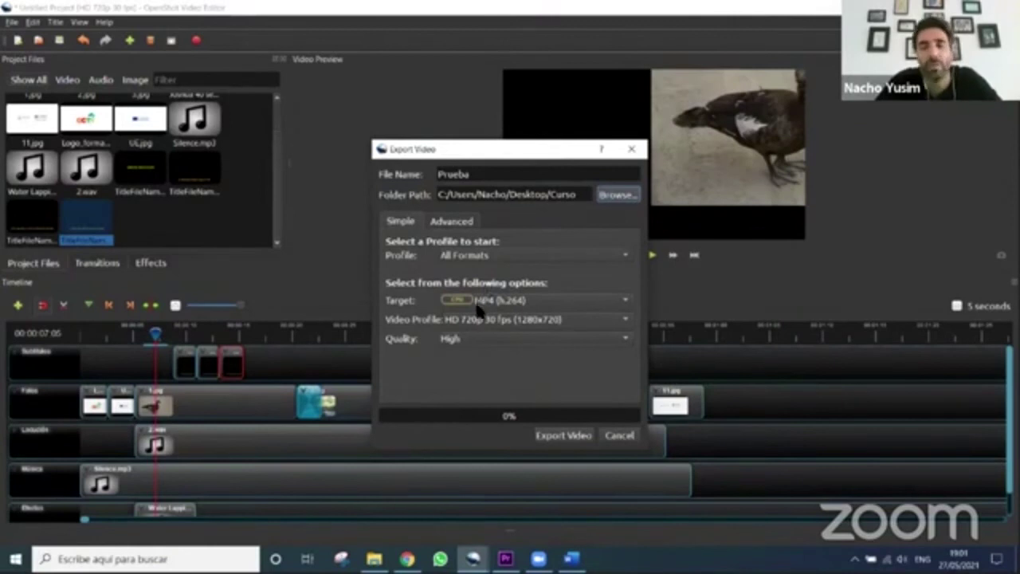
Set the export quality to Low and the video profile to HD 720p 50 fps (1280x720), and start the export
click(479, 336)
click(510, 304)
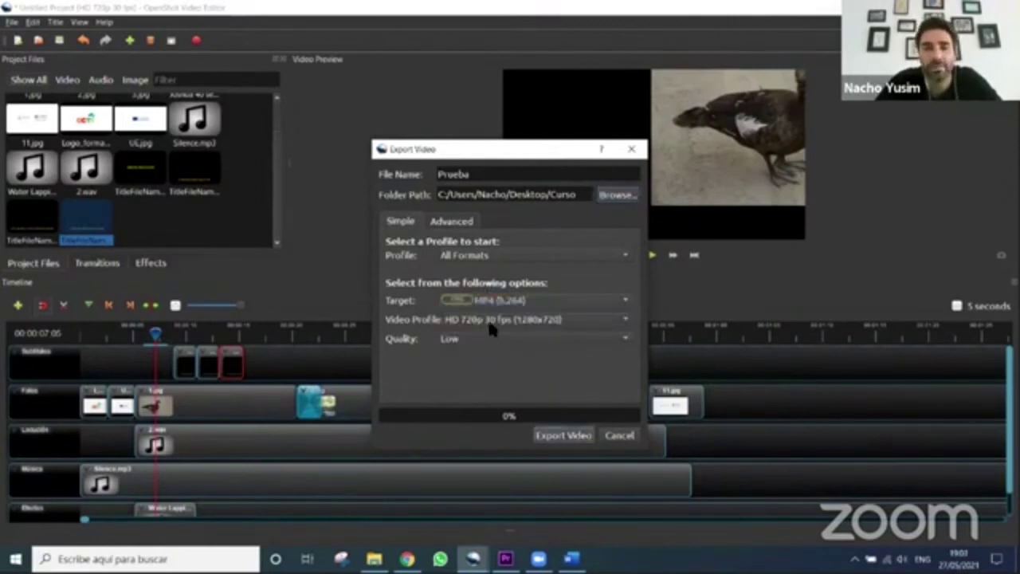
click(518, 320)
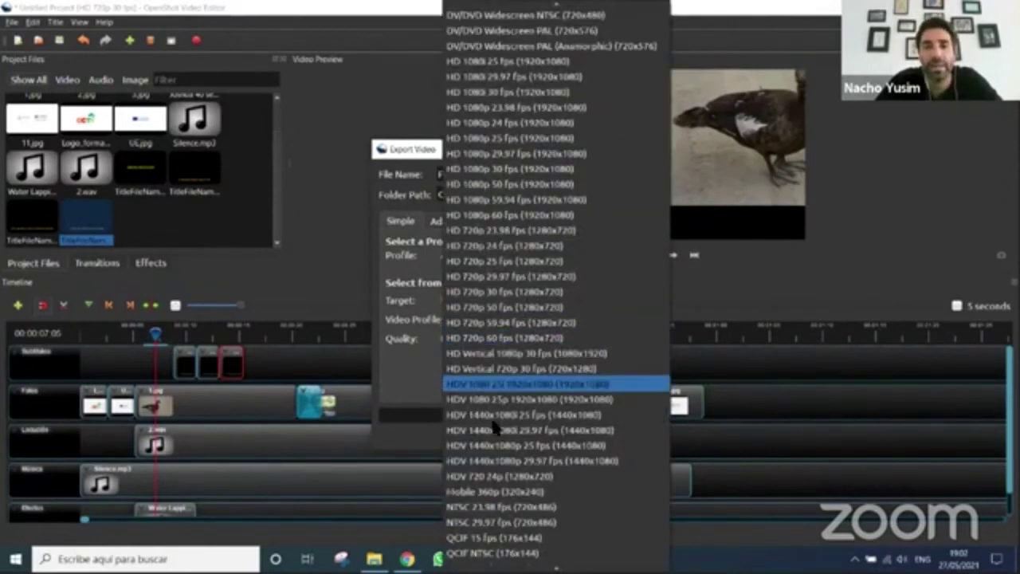
click(492, 308)
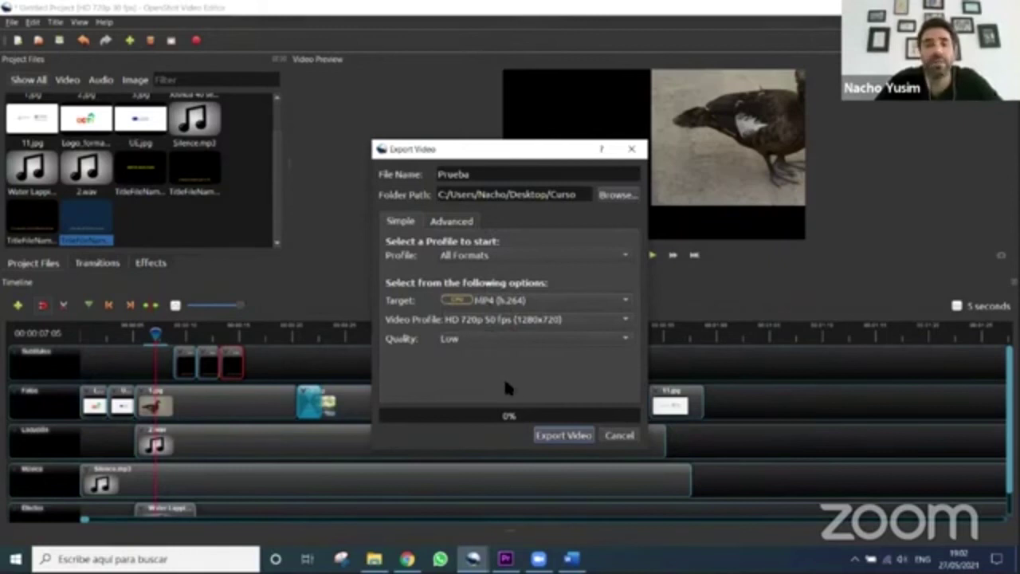
click(561, 435)
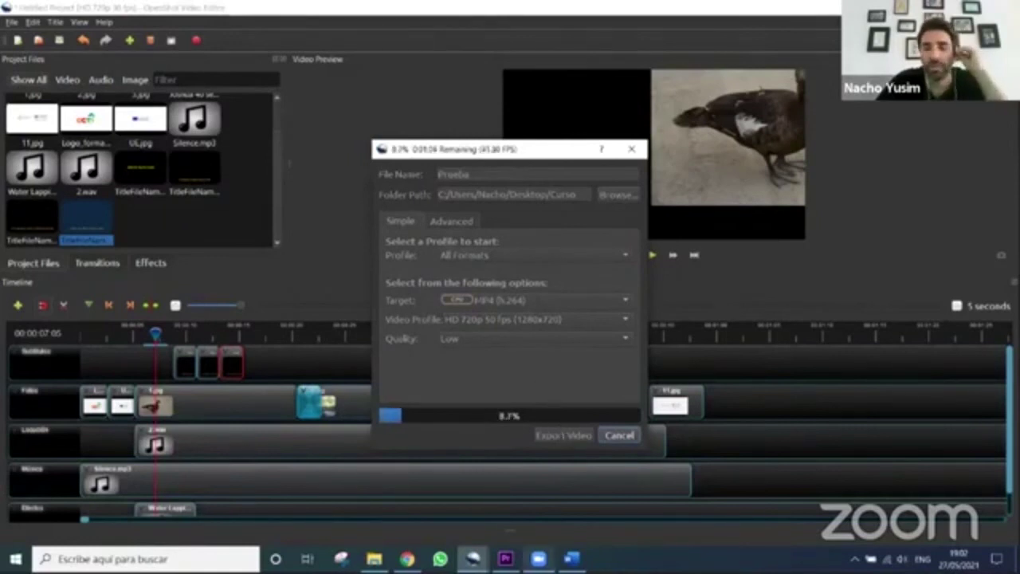
Switch to Adobe Premiere Pro, return the playhead to the start of the sequence and open its media export settings
click(505, 557)
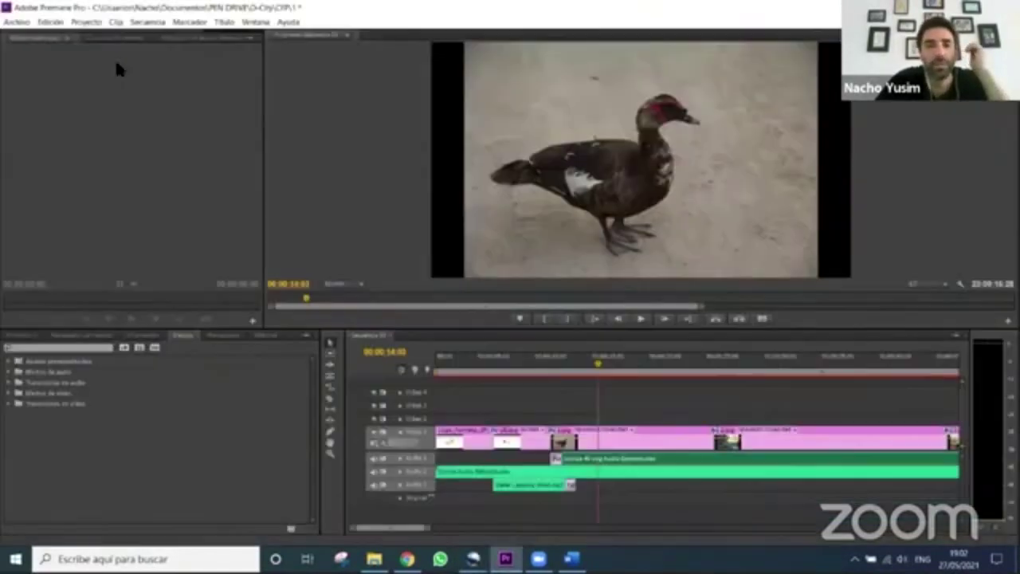
click(16, 21)
mouse_move(38, 63)
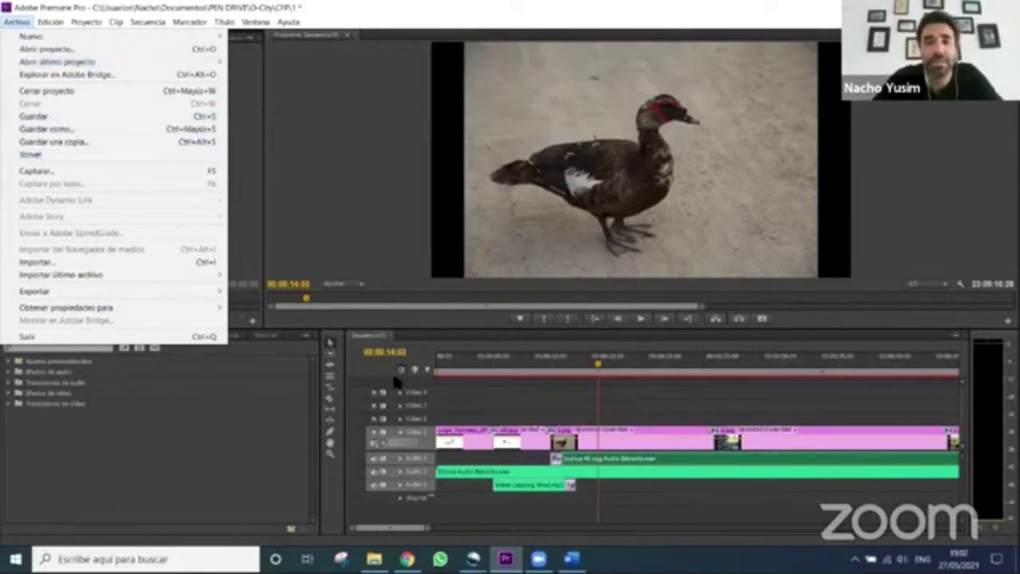
mouse_move(475, 558)
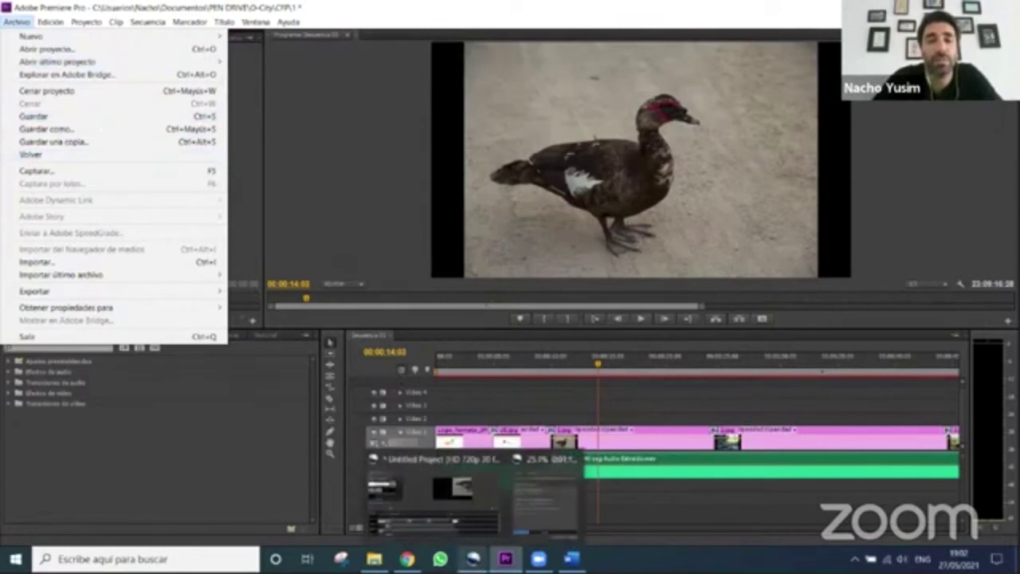
mouse_move(123, 291)
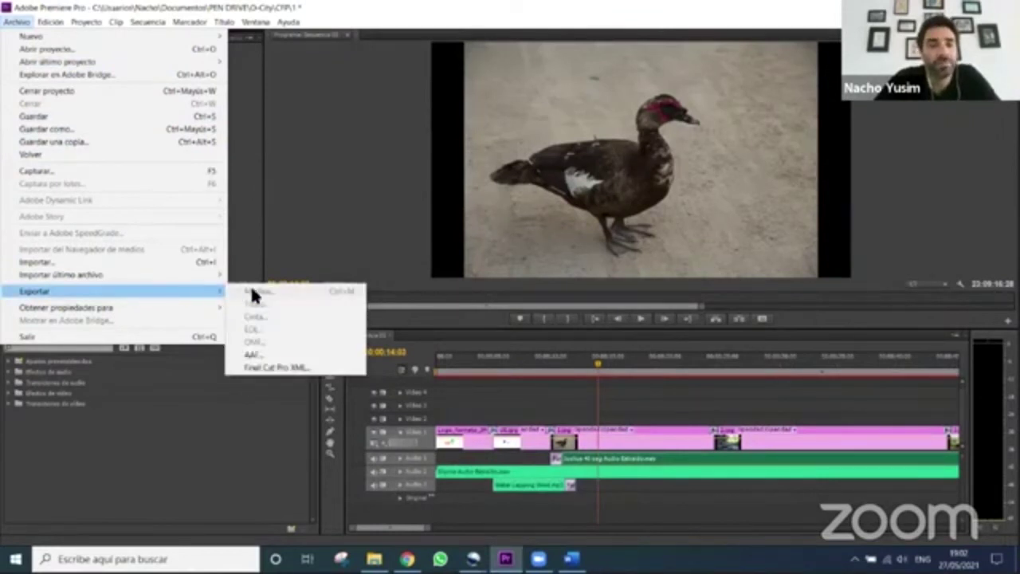
click(371, 211)
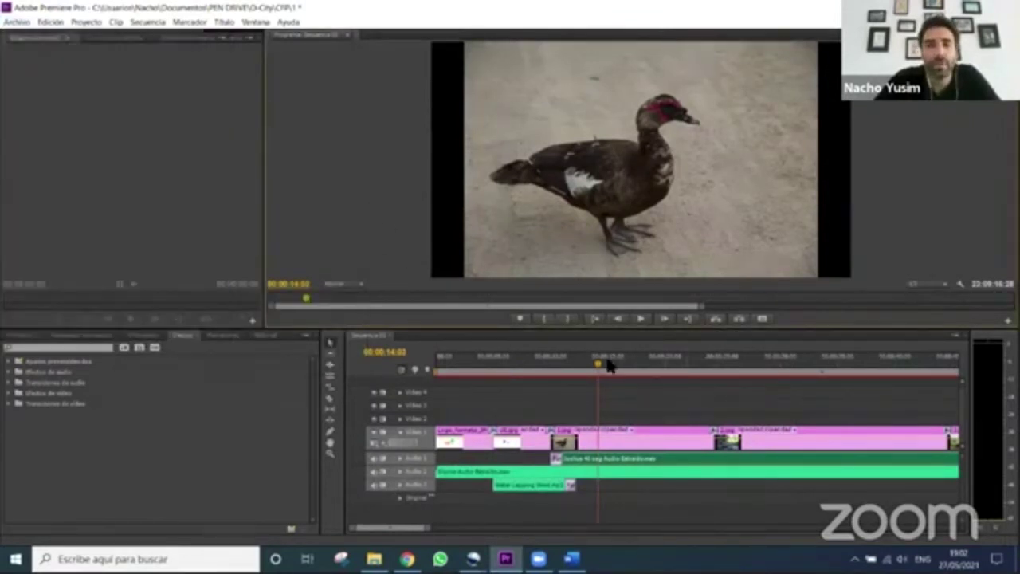
click(438, 372)
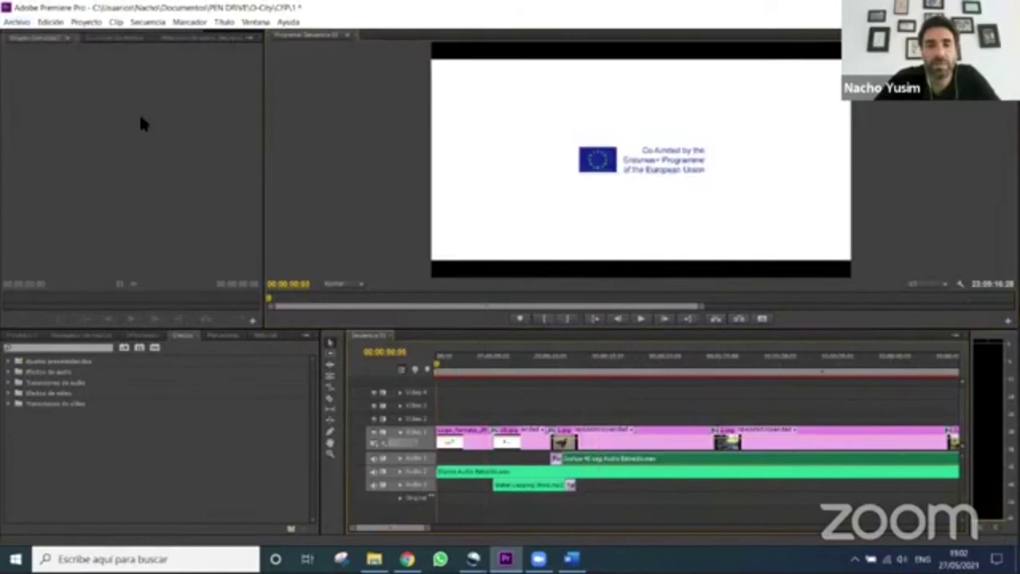
click(18, 21)
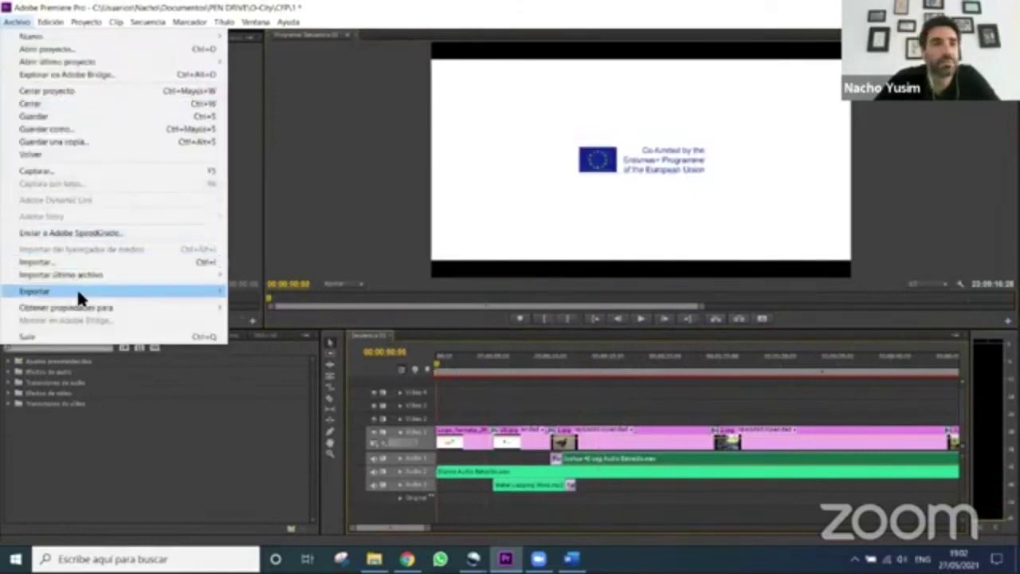
click(303, 289)
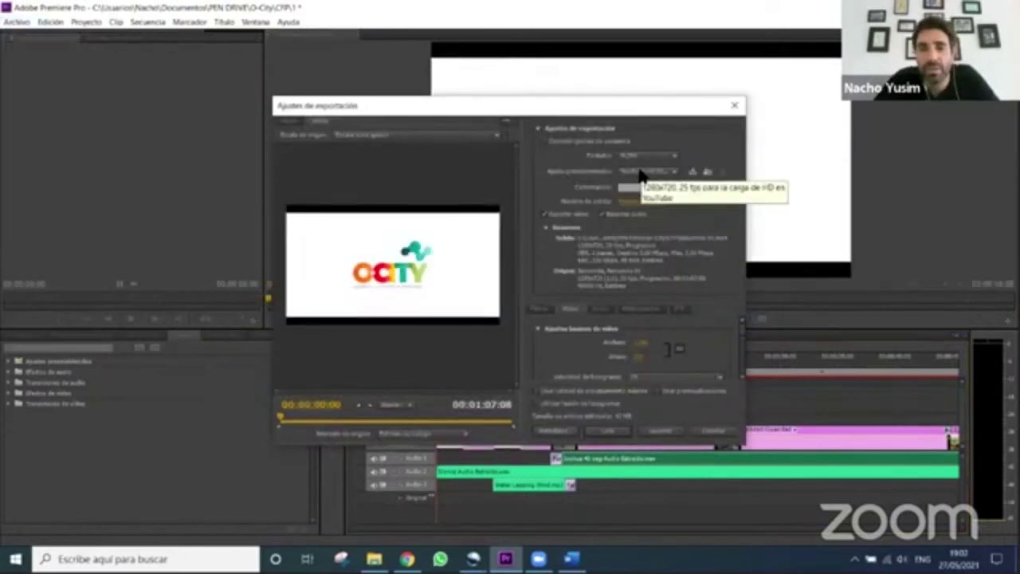
Choose the YouTube SD 480p 25 export preset and start exporting the sequence
click(648, 171)
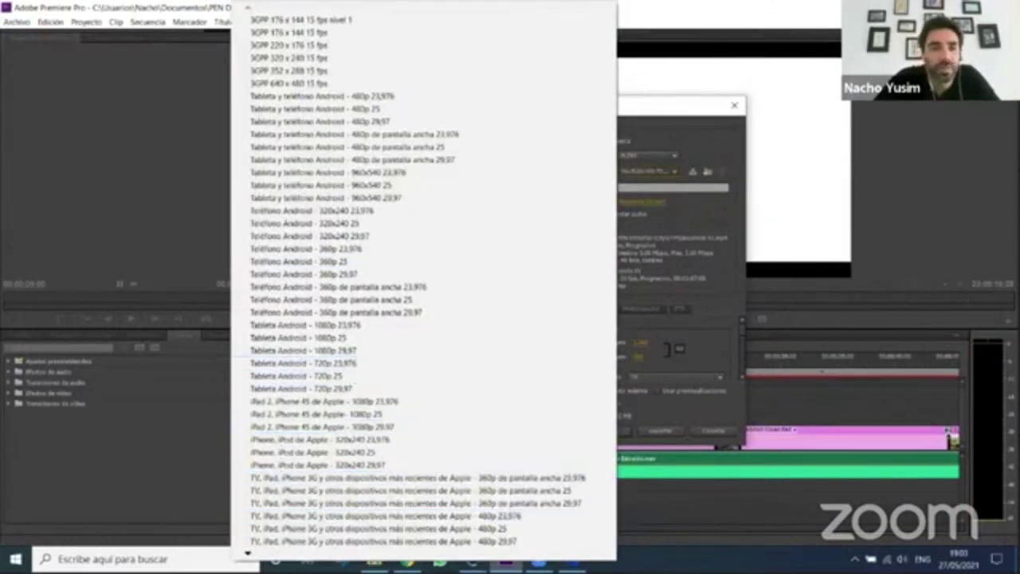
scroll(252, 548, down, 2)
scroll(252, 548, down, 5)
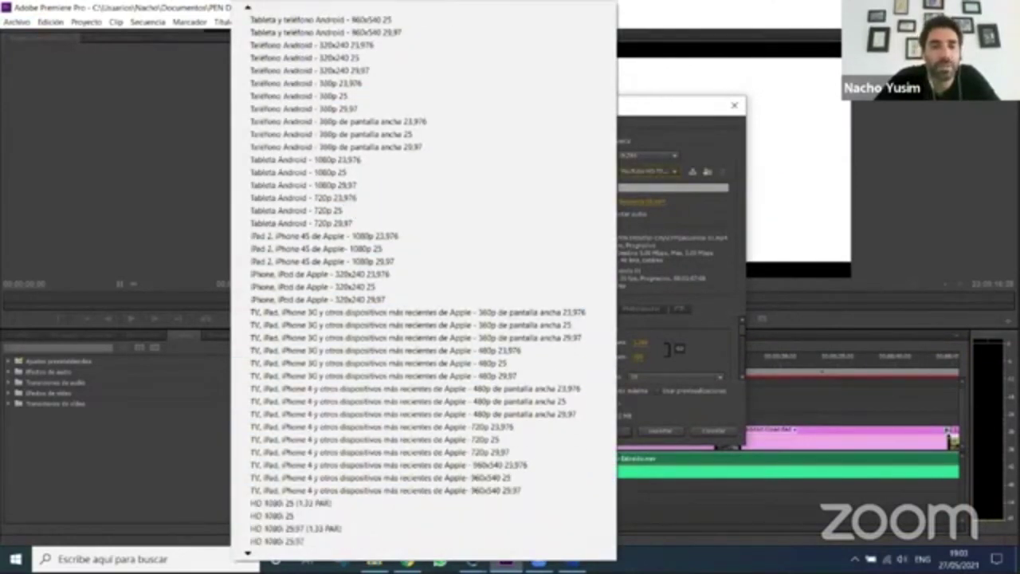
scroll(252, 548, down, 7)
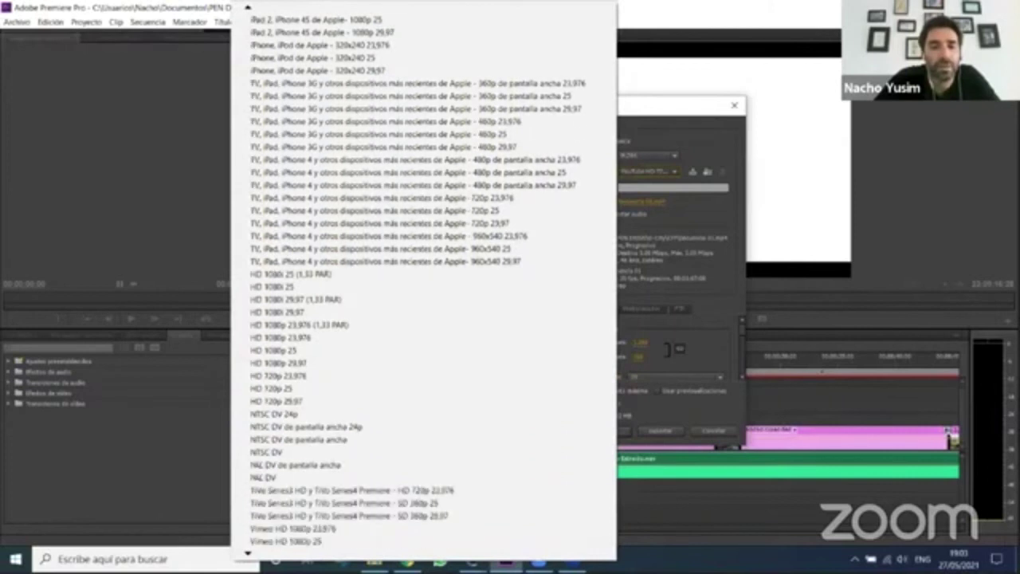
scroll(251, 549, down, 3)
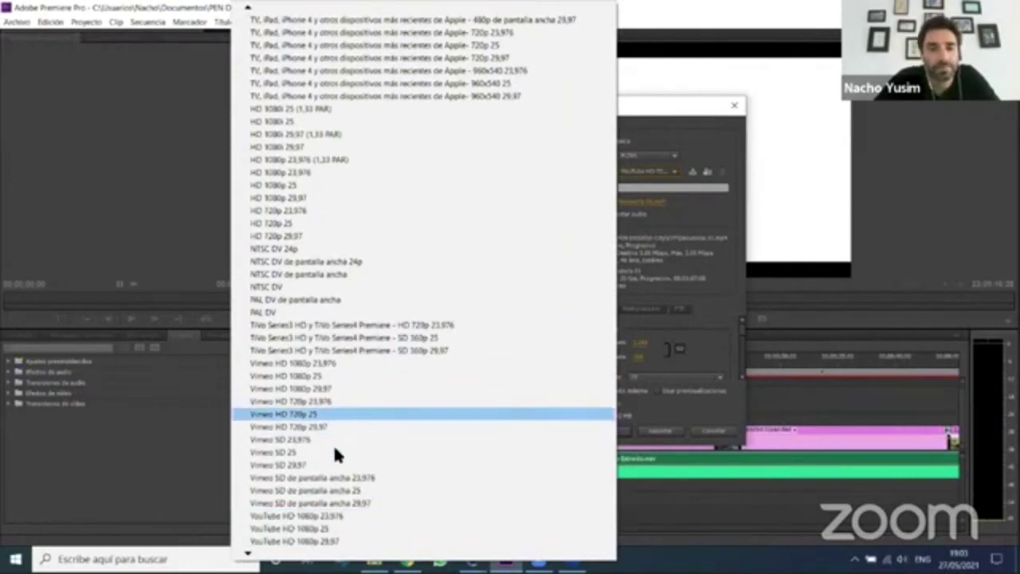
scroll(255, 550, down, 4)
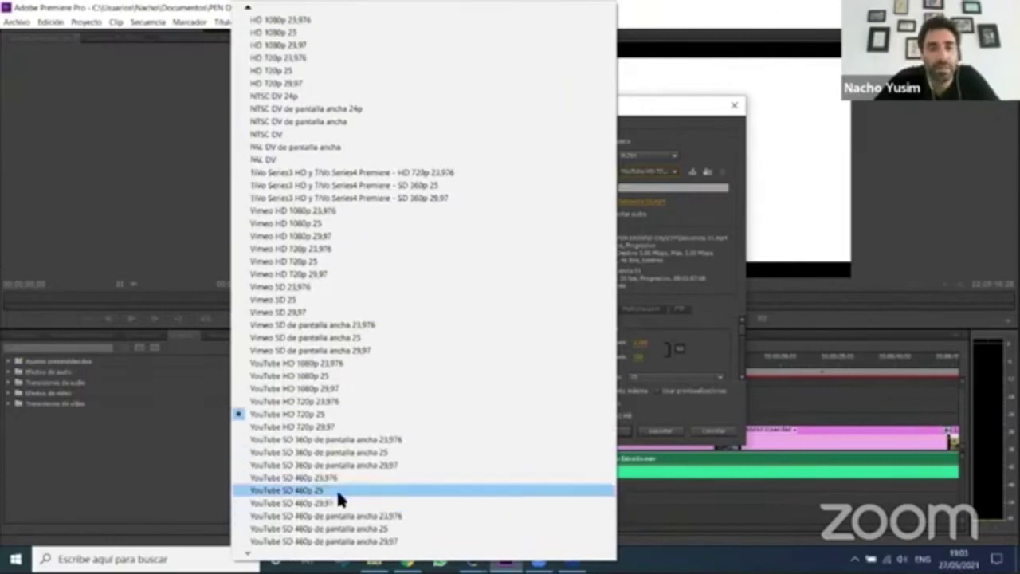
click(337, 488)
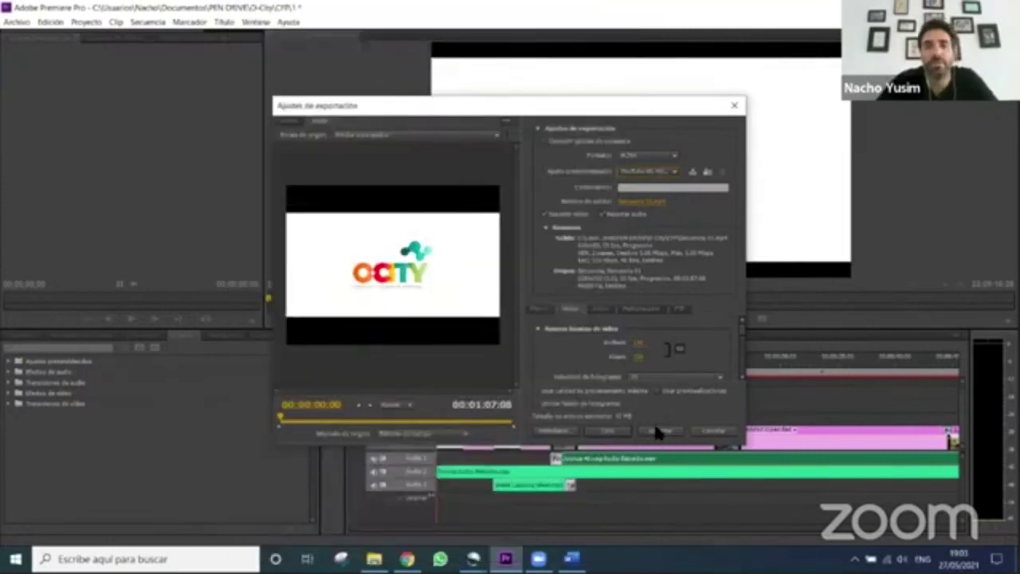
click(660, 431)
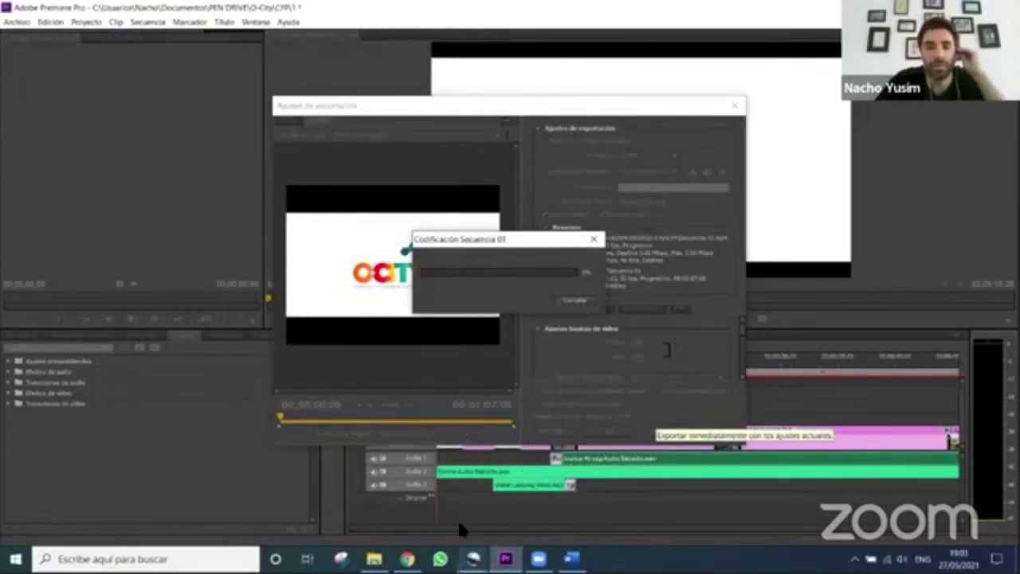
Close Word and go up to the Documentos folder in File Explorer
click(474, 558)
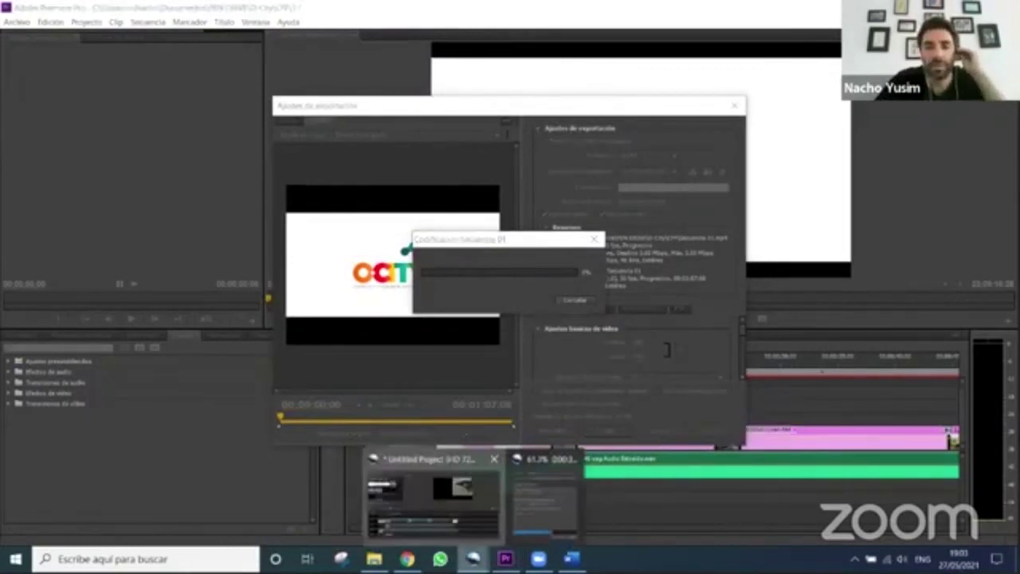
click(430, 498)
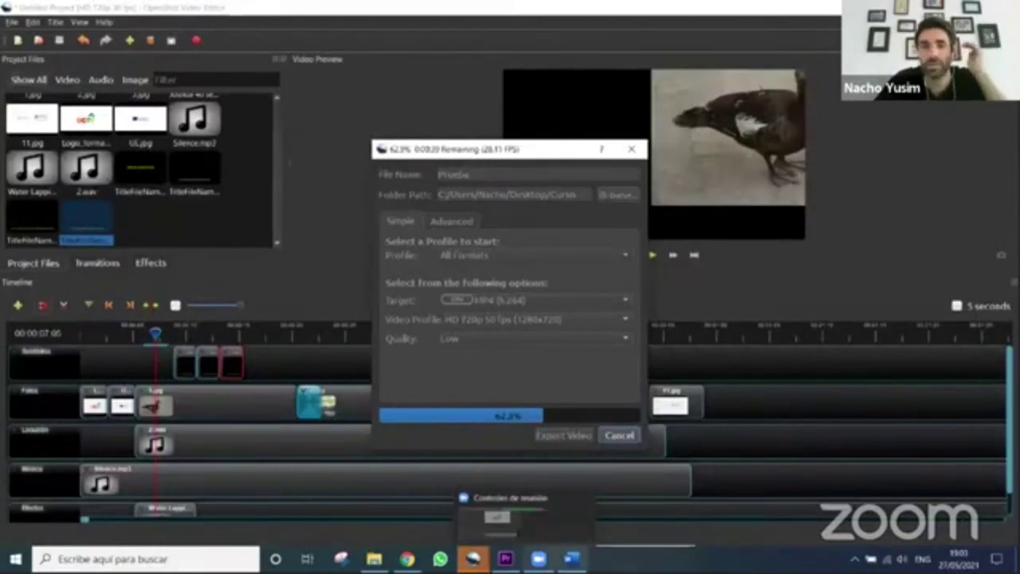
key(alt+Tab)
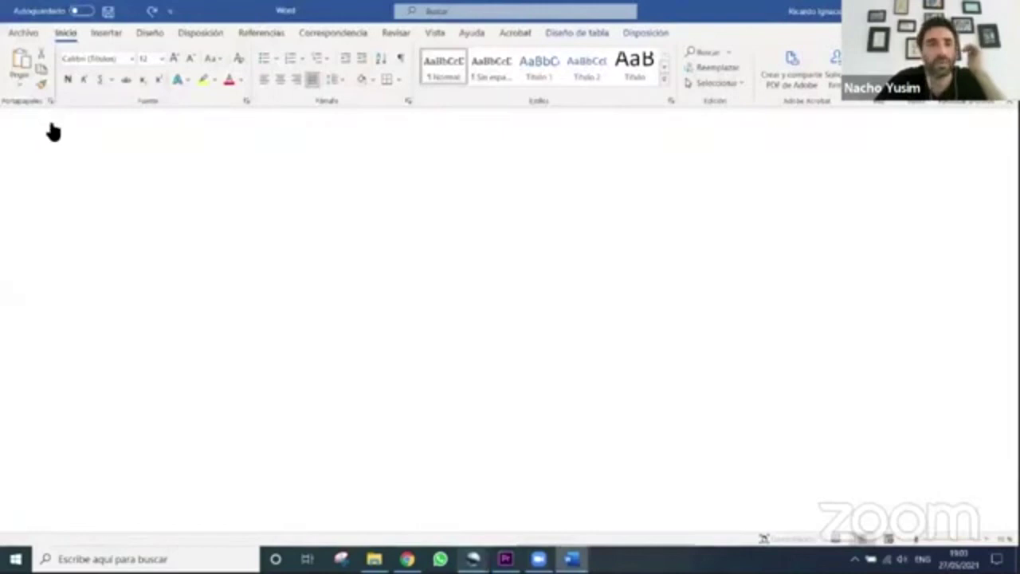
key(alt+F4)
key(alt+Up)
key(alt+Up)
key(alt+Up)
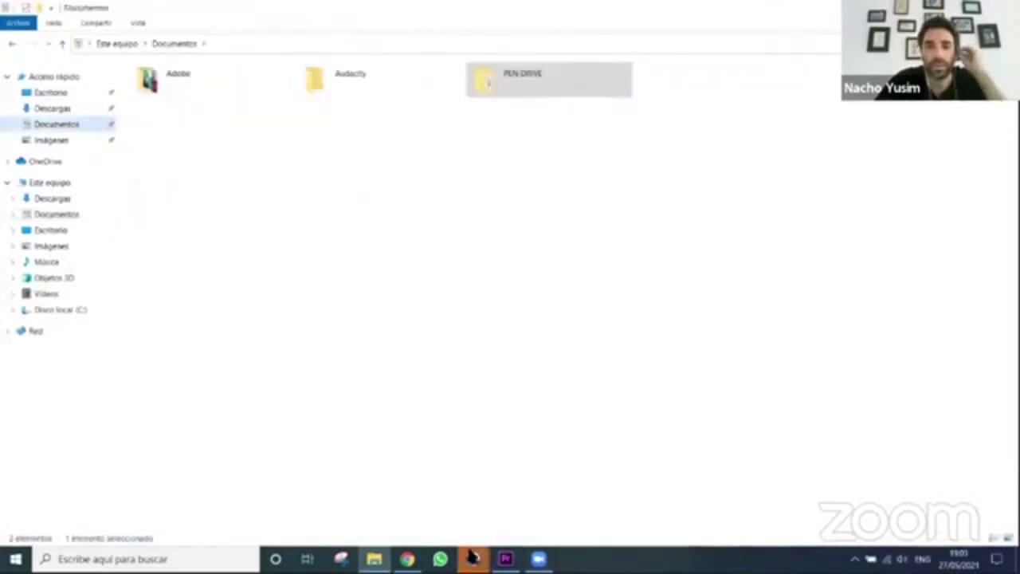
Bring OpenShot's export progress window in front of Premiere Pro and place it beside the encoding dialog to monitor both exports
mouse_move(473, 556)
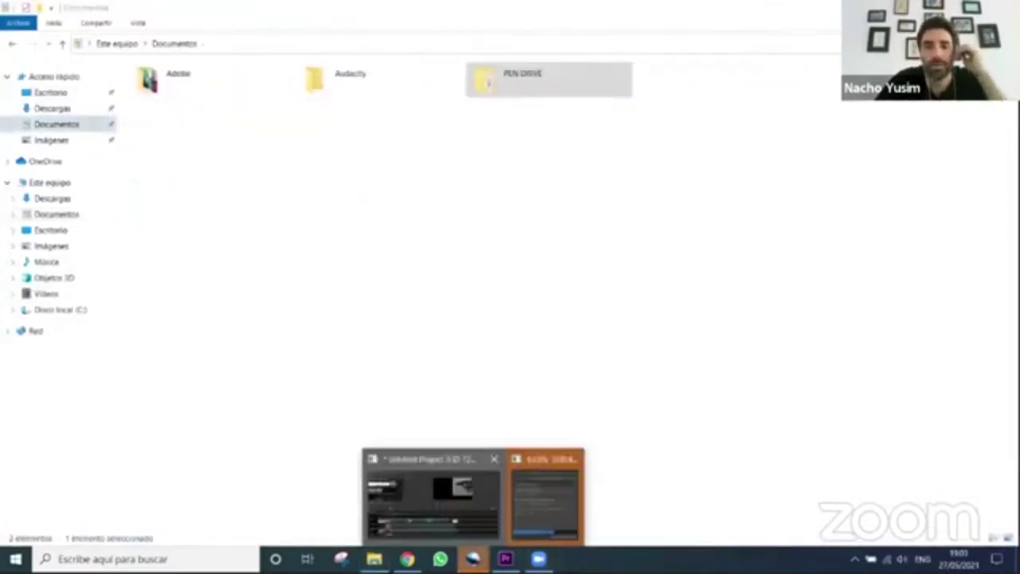
click(545, 494)
key(alt+Tab)
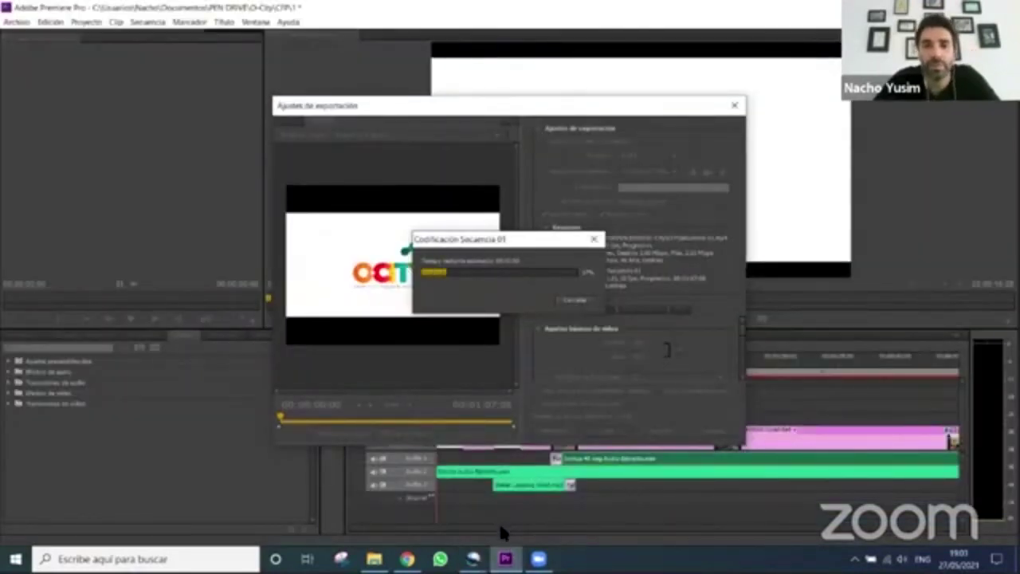
click(473, 558)
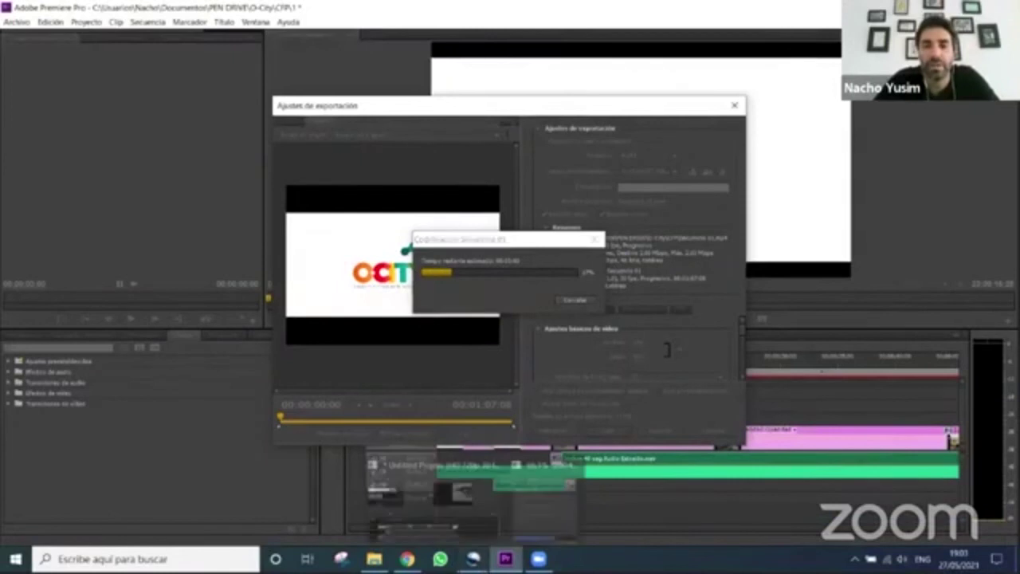
click(541, 502)
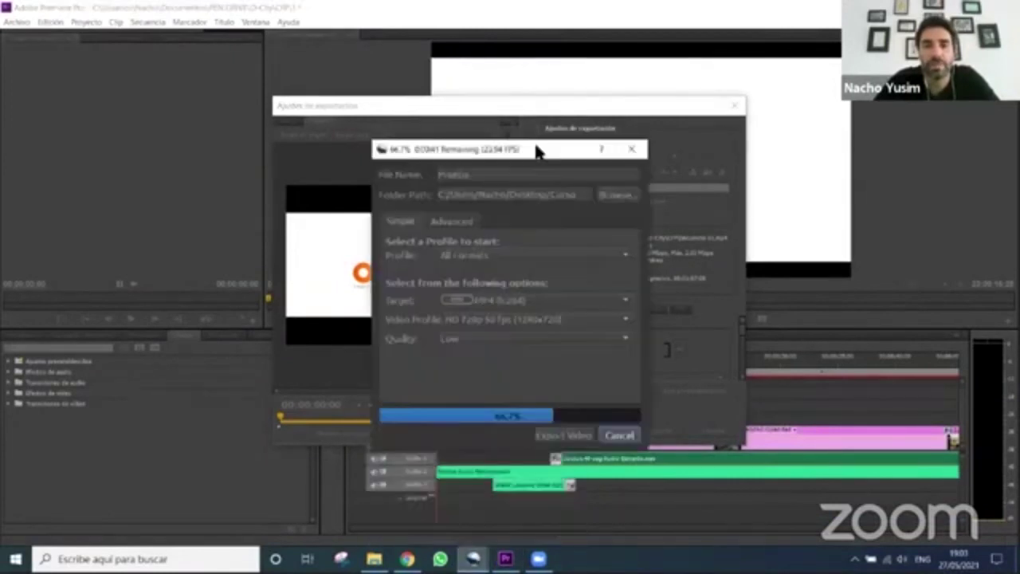
drag(535, 152, 281, 142)
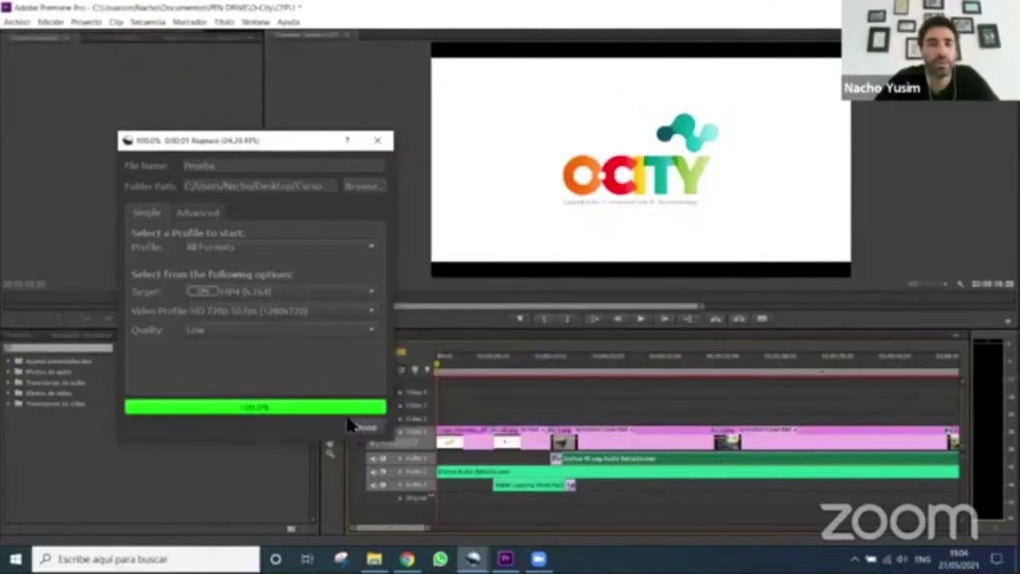
Dismiss OpenShot's finished export window and close both editors, discarding the changes to the Premiere Pro project
click(365, 426)
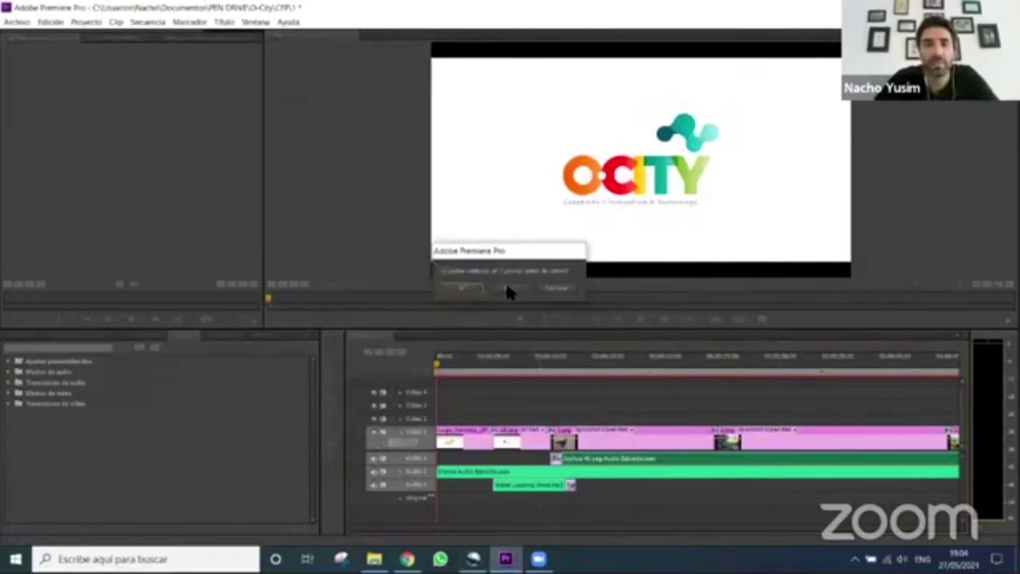
click(508, 287)
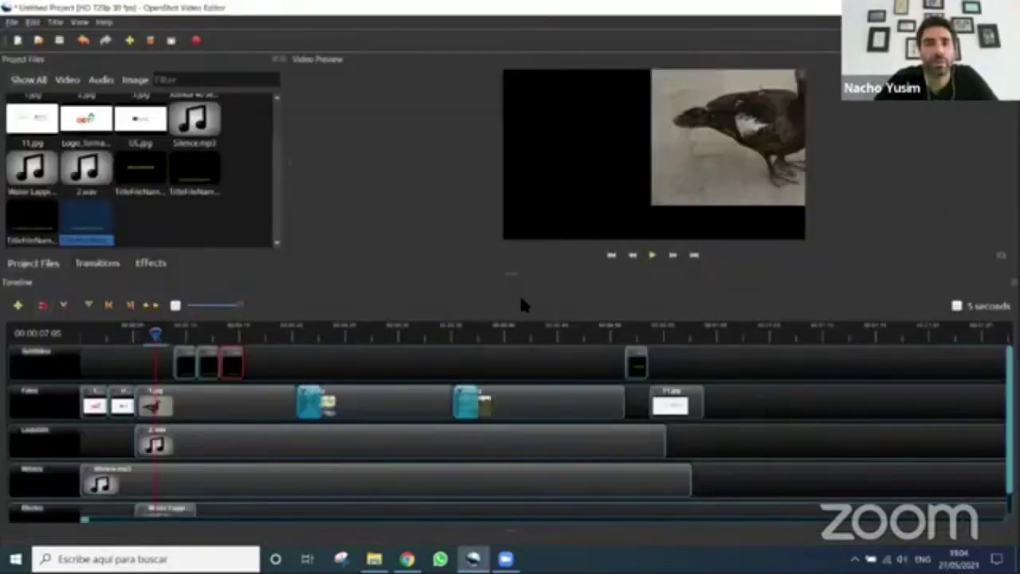
click(527, 287)
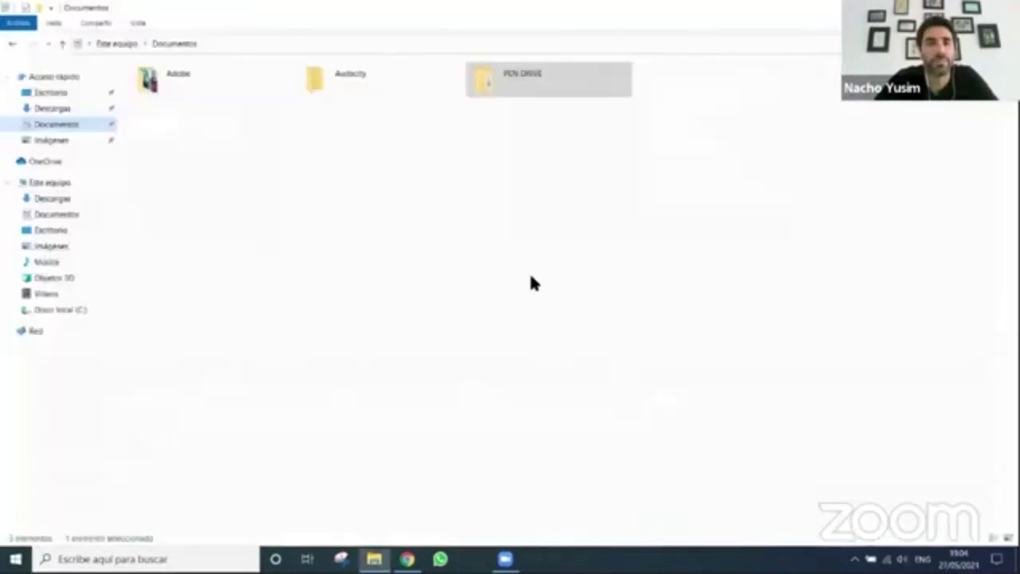
Delete the Audacity folder from Documentos and check the folders stored in Imágenes
click(443, 292)
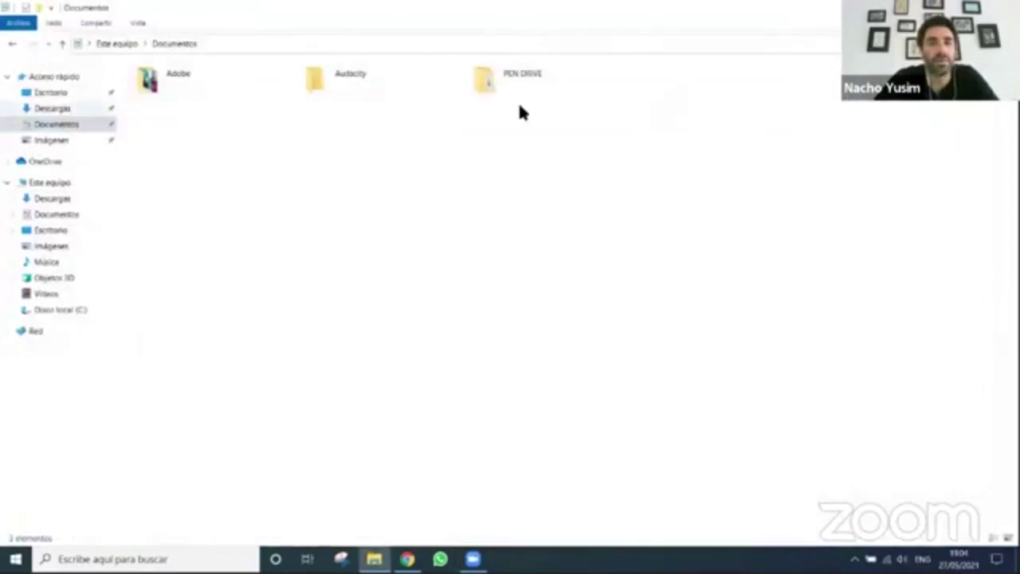
click(356, 83)
click(104, 140)
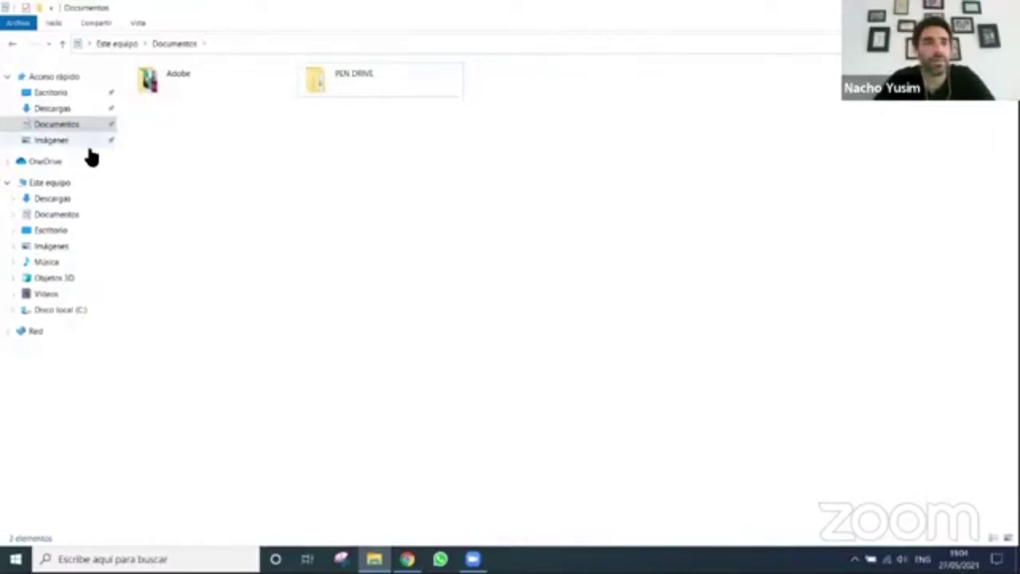
drag(151, 183, 212, 121)
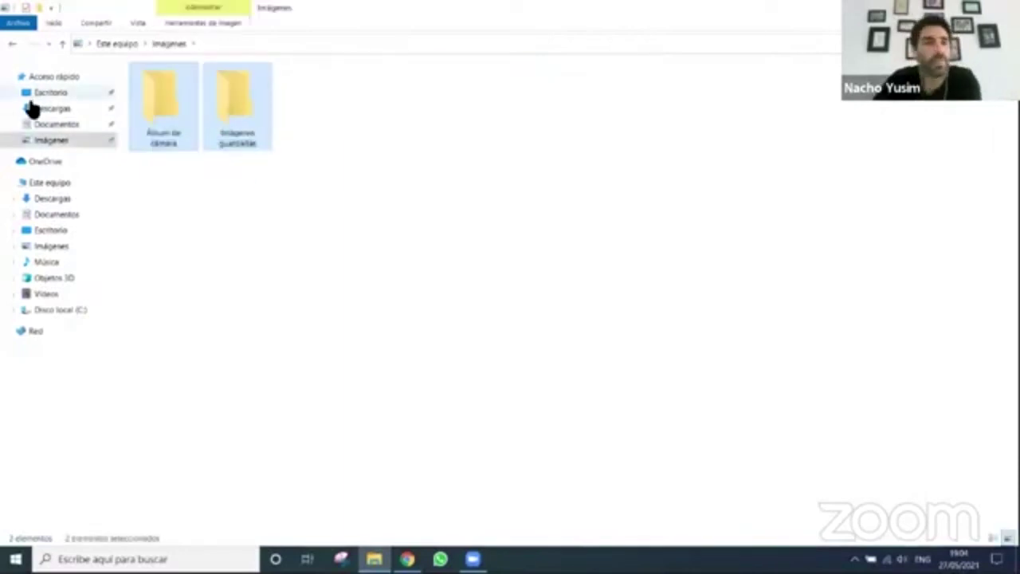
Delete the GIMP and OpenShot installers from the Descargas folder
click(48, 109)
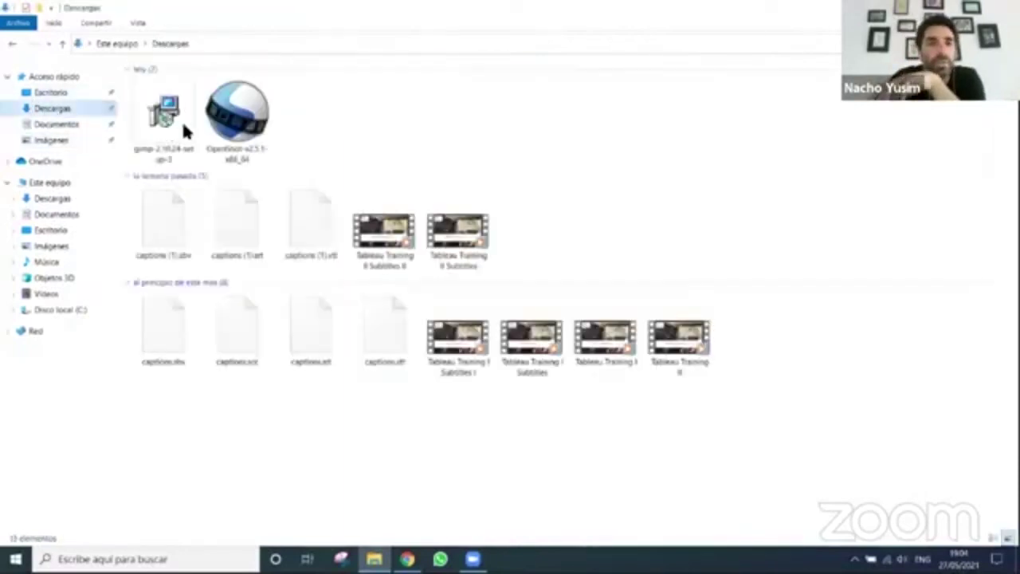
drag(179, 132, 84, 120)
key(Delete)
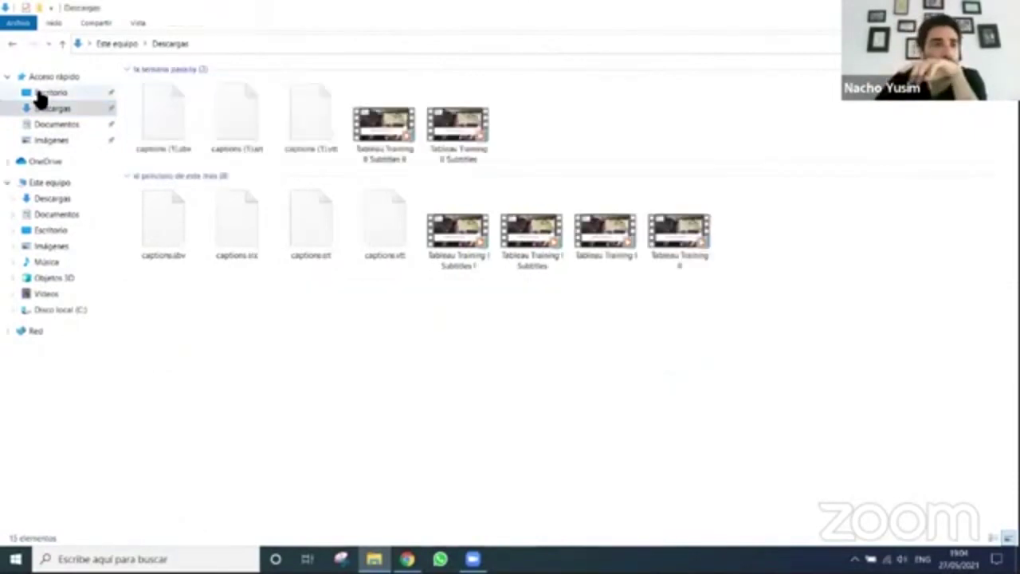
Browse the desktop's Curso folder down to Prueba.PRV inside Adobe Premiere Pro Preview Files, and return to Descargas
click(42, 94)
double_click(159, 87)
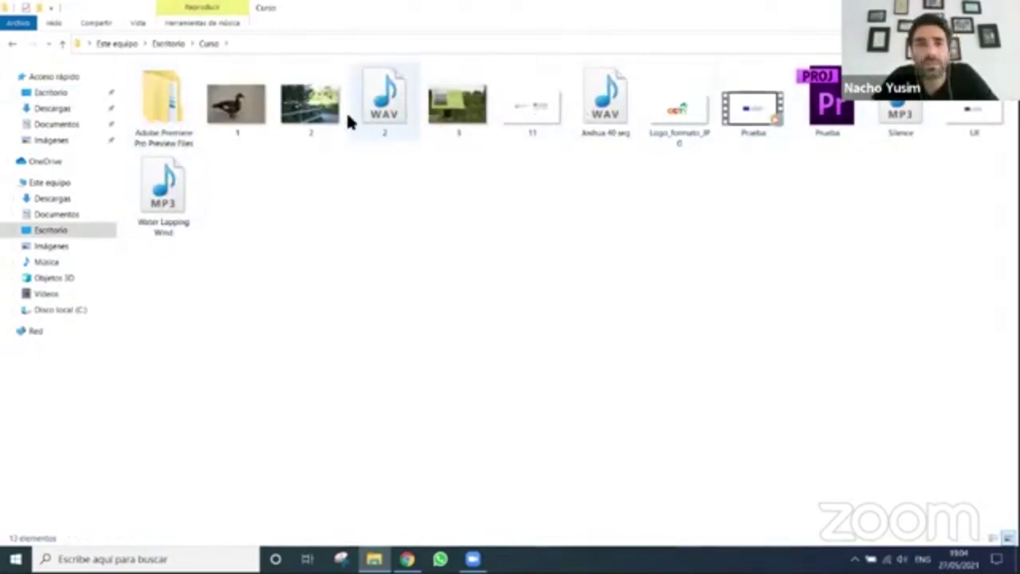
double_click(164, 104)
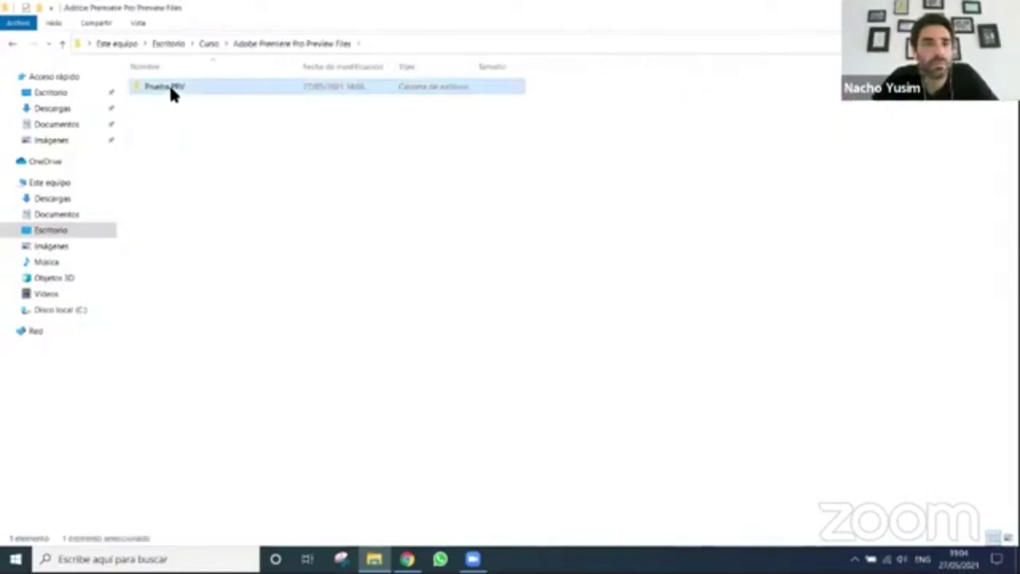
double_click(169, 87)
click(70, 110)
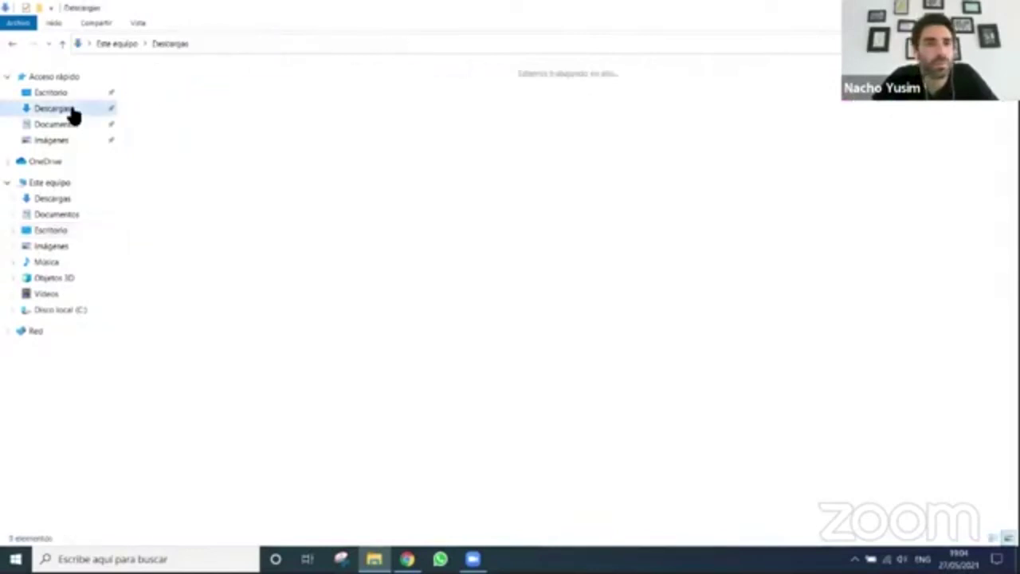
Check the Adobe folder in Documentos, and search Windows for "prueba" to play the Prueba MP4 video full screen
click(69, 126)
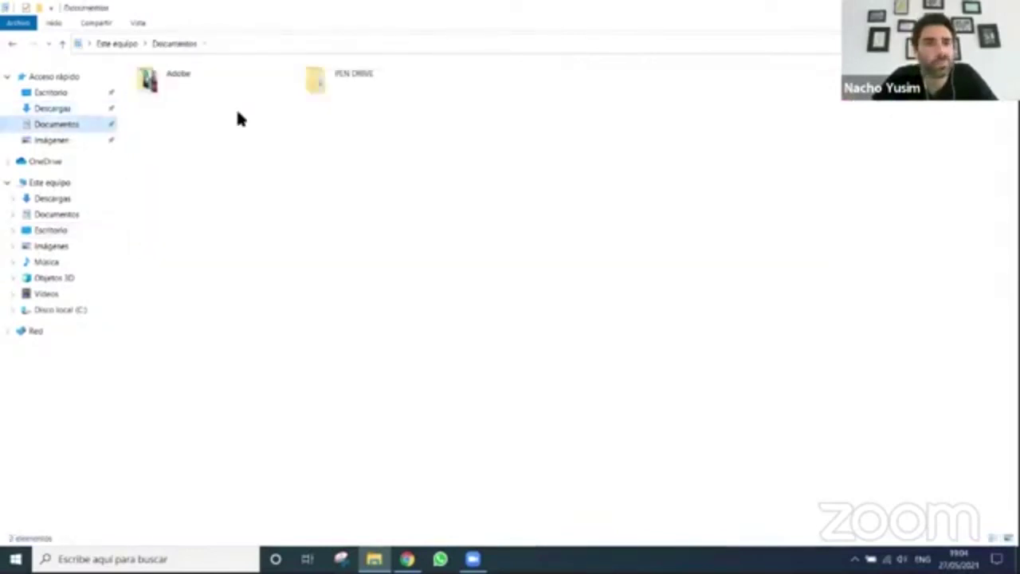
double_click(192, 94)
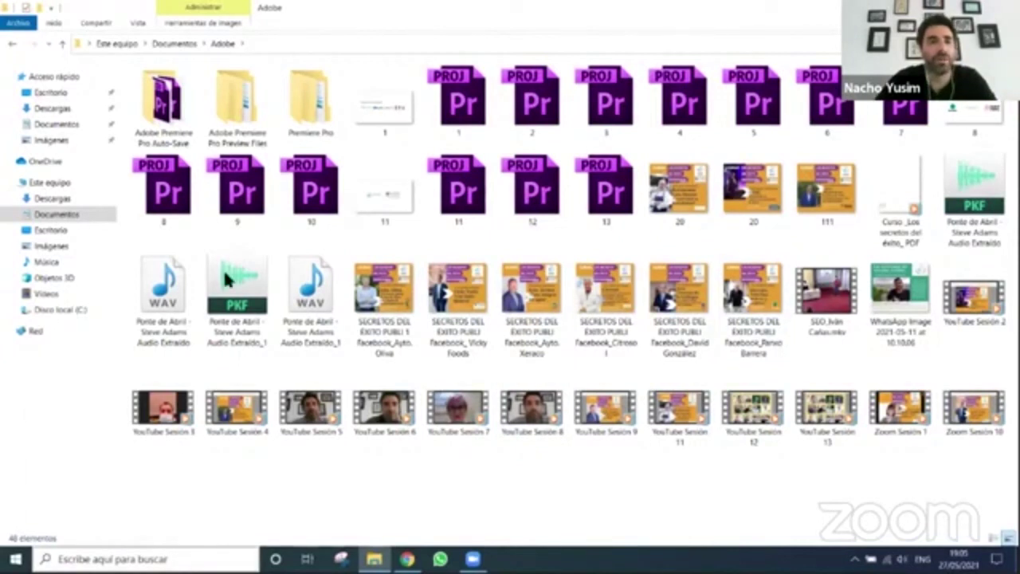
key(super+s)
text(prueba)
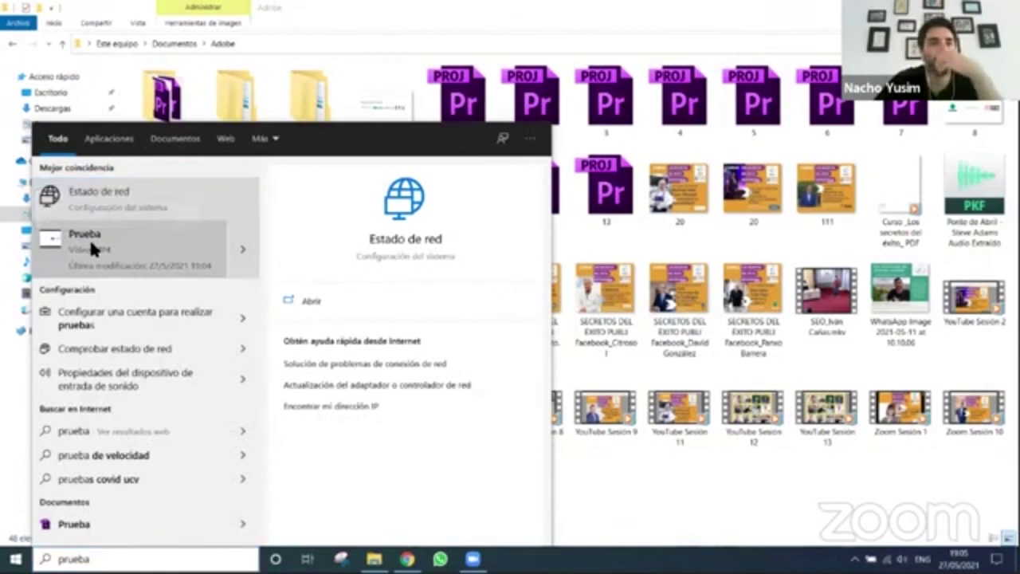
click(87, 241)
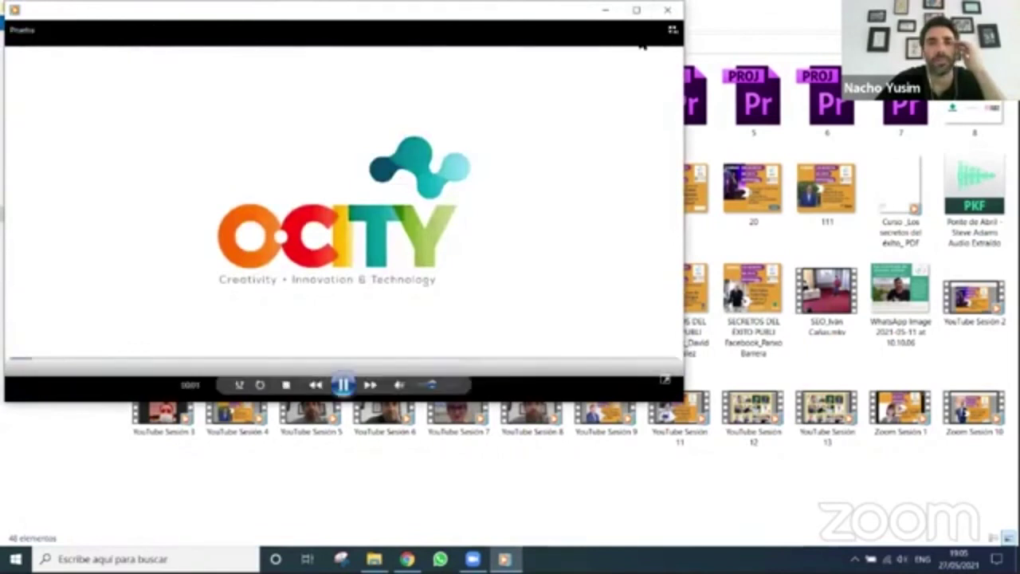
double_click(642, 45)
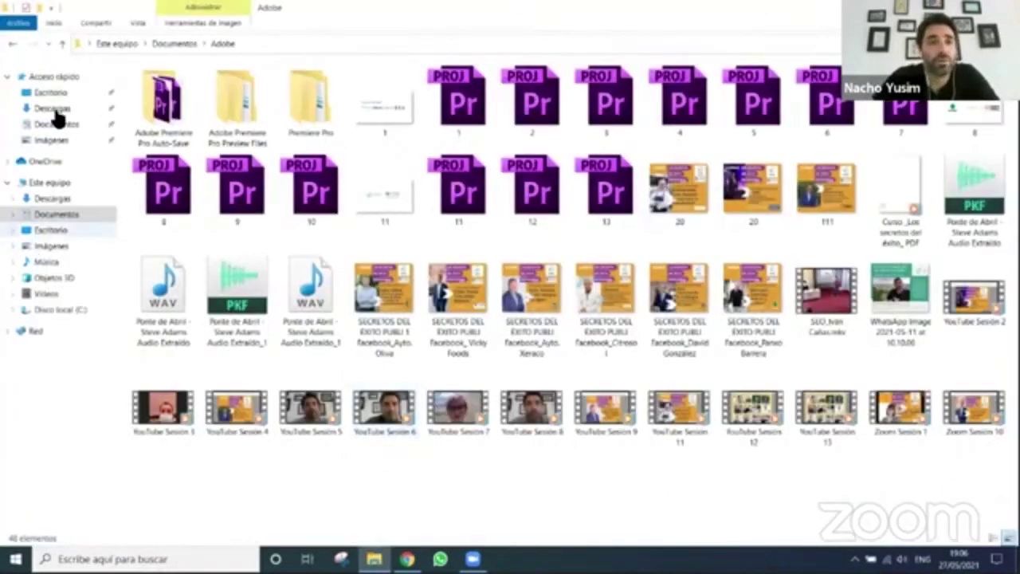
Open the CFP folder inside PEN DRIVE > O-City in Documentos
click(54, 110)
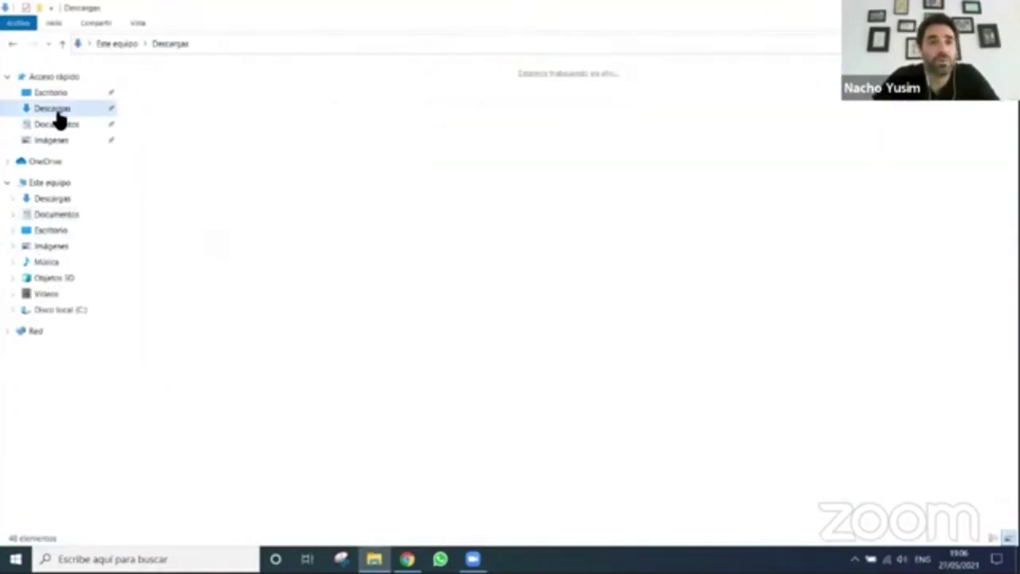
click(56, 124)
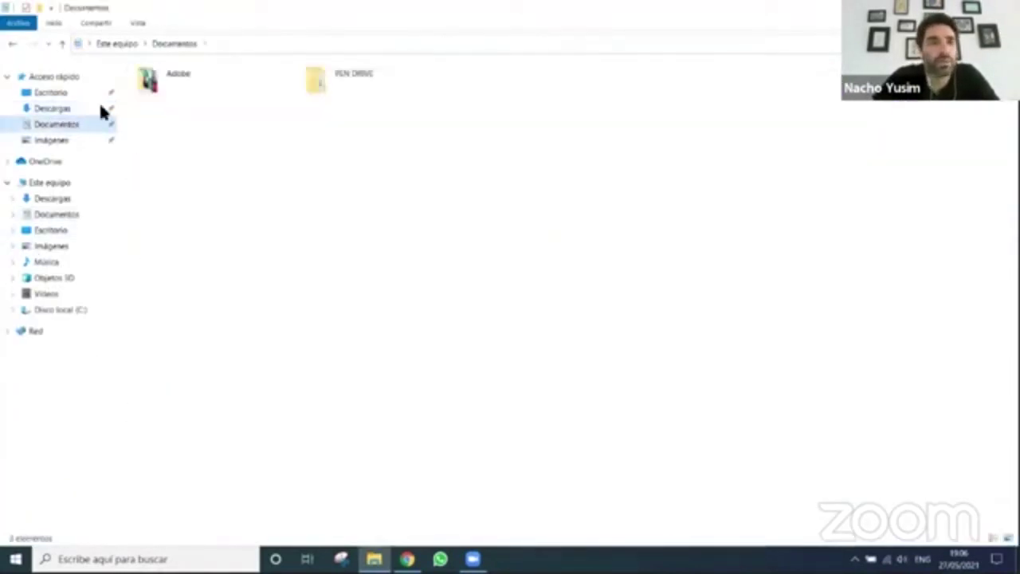
double_click(325, 79)
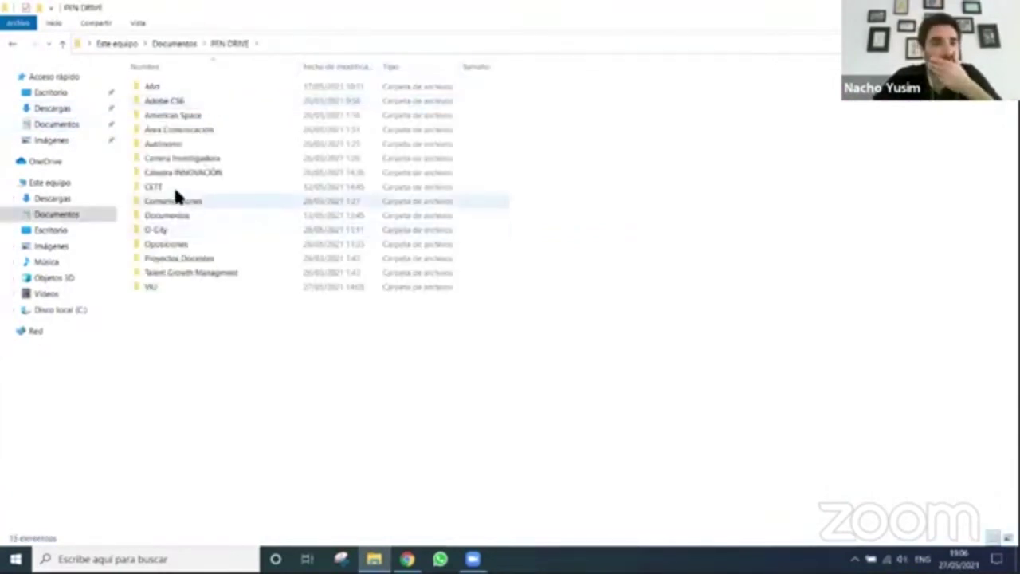
click(175, 231)
key(Return)
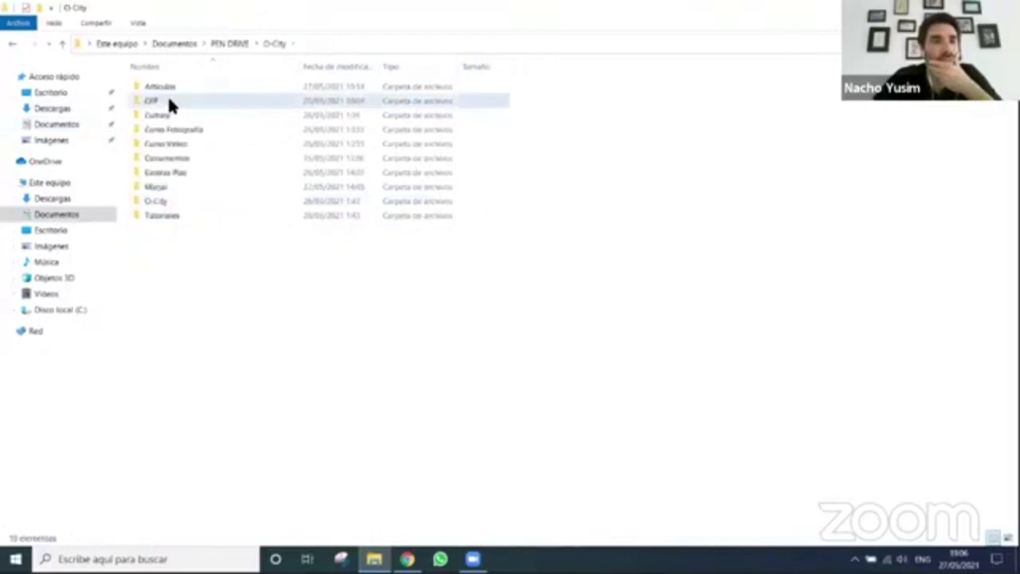
double_click(169, 102)
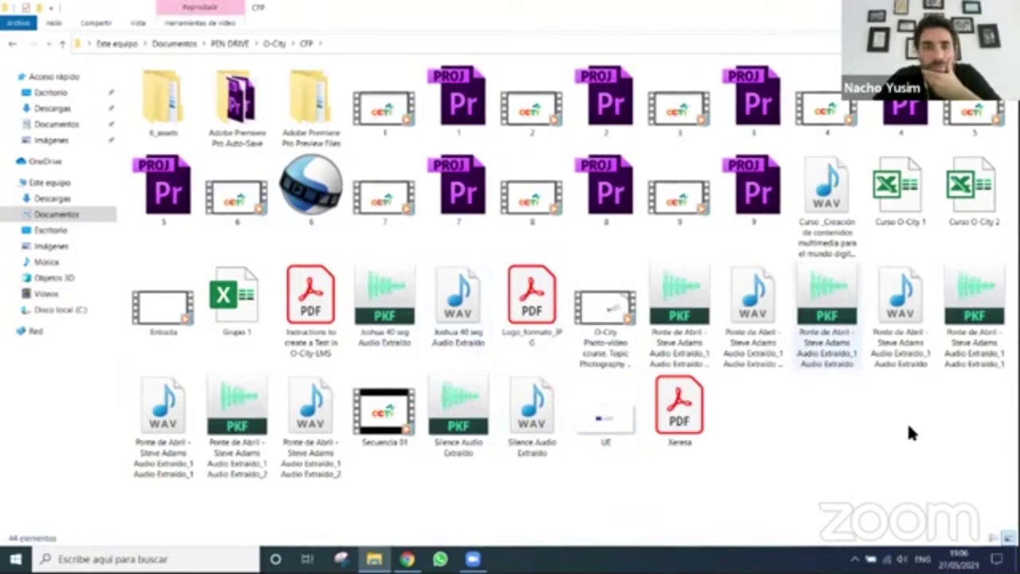
Move the Secuencia 01 video from the CFP folder to the Curso folder on the desktop
click(393, 414)
right_click(395, 416)
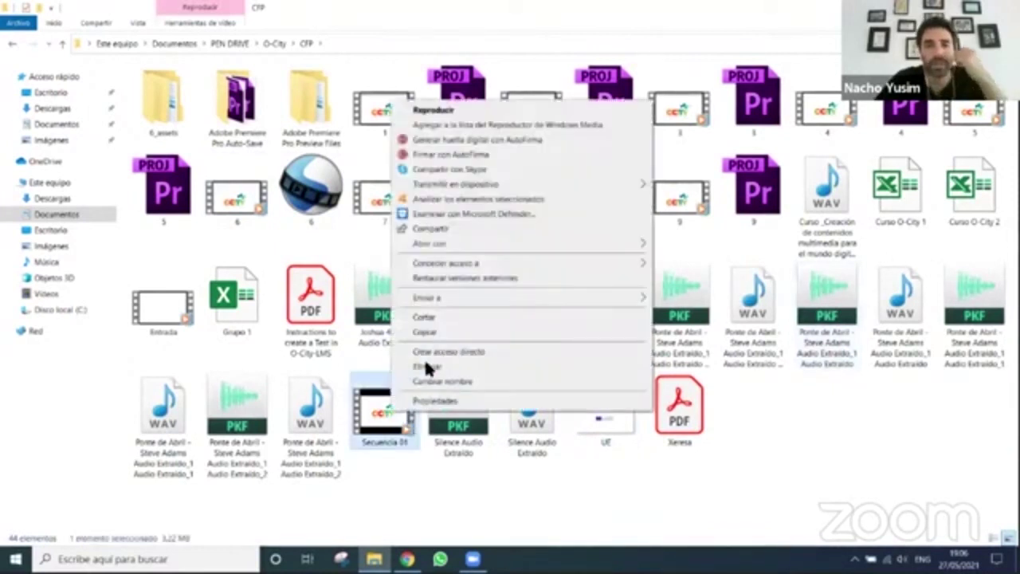
click(424, 316)
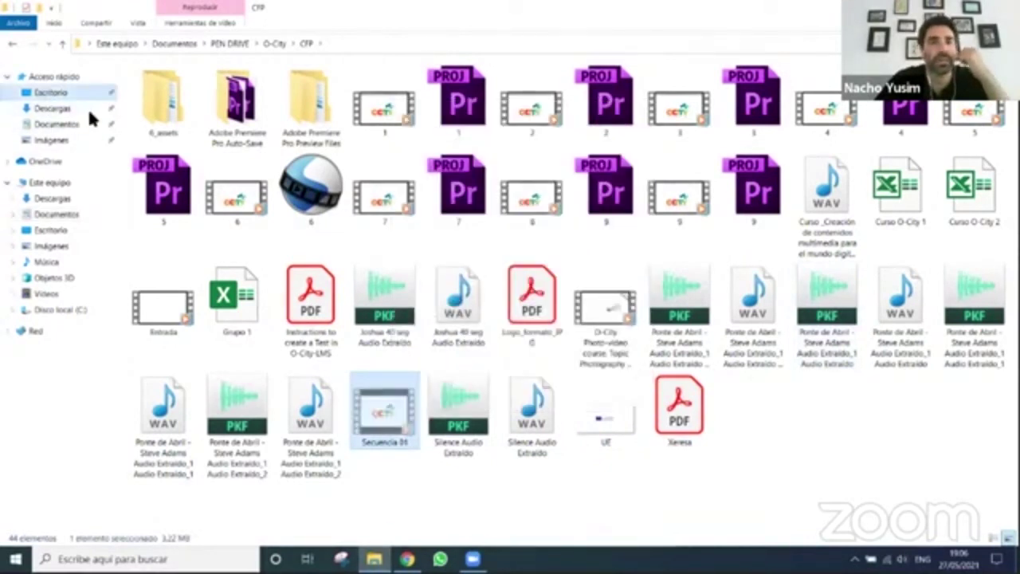
click(79, 92)
double_click(151, 86)
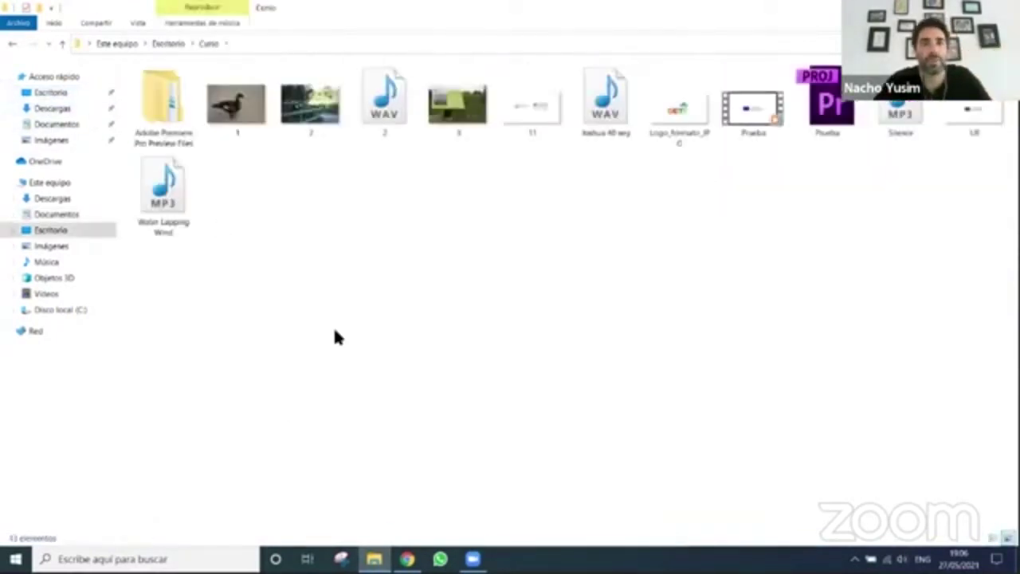
key(ctrl+v)
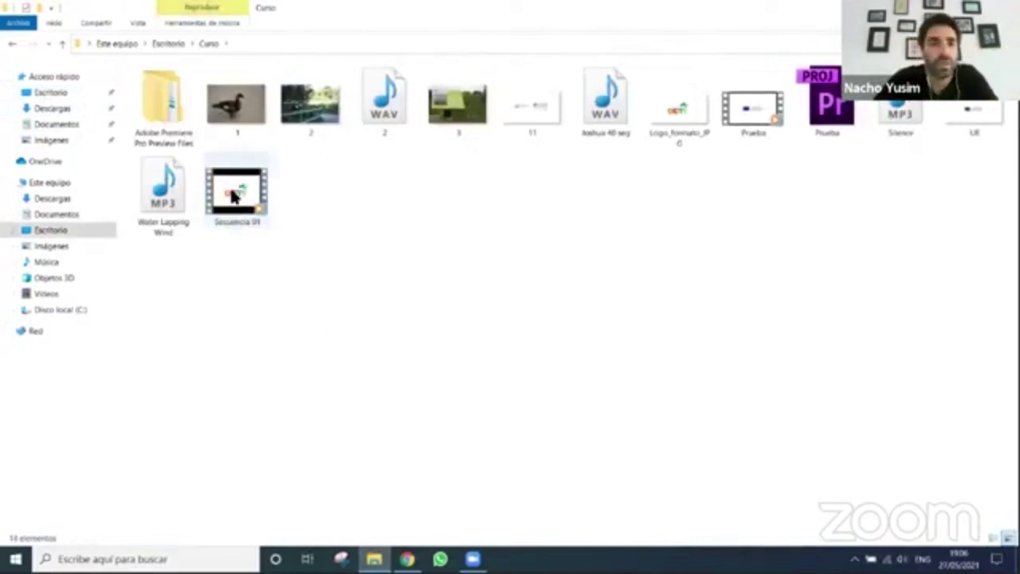
Play the Secuencia 01 video, skip through its photos and transitions to the closing logos, and return to the Curso folder
double_click(233, 197)
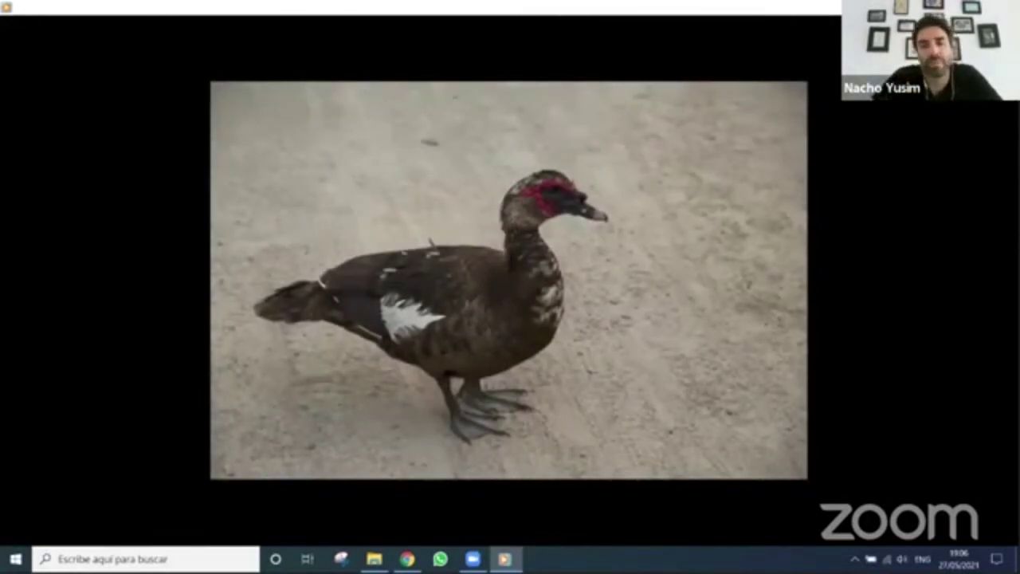
mouse_move(730, 371)
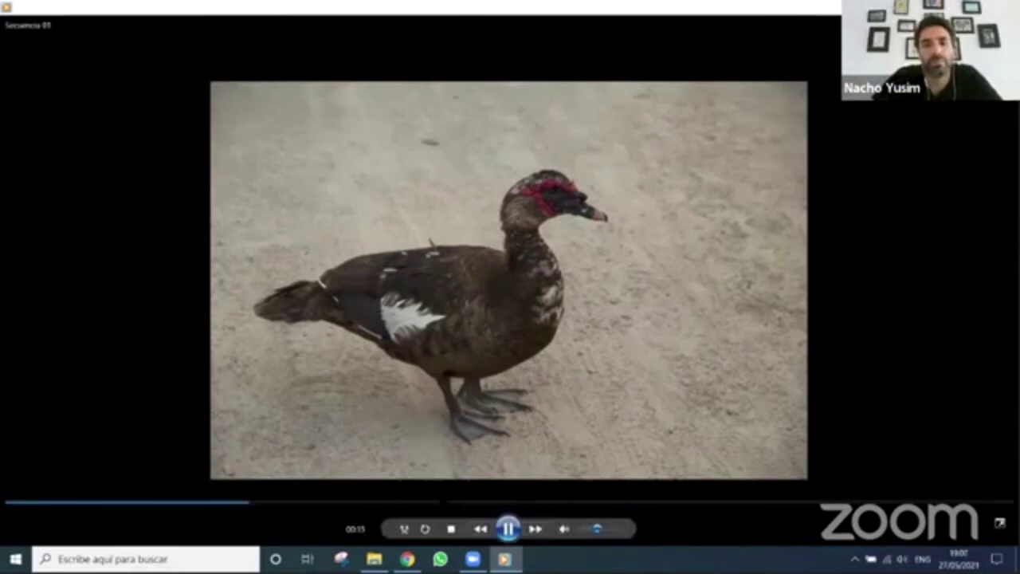
click(444, 502)
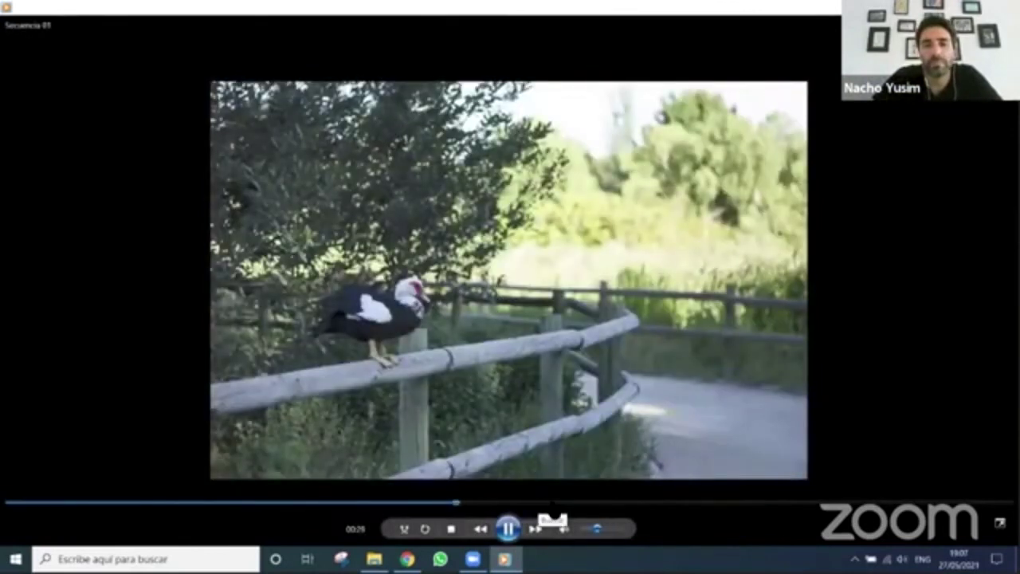
click(555, 502)
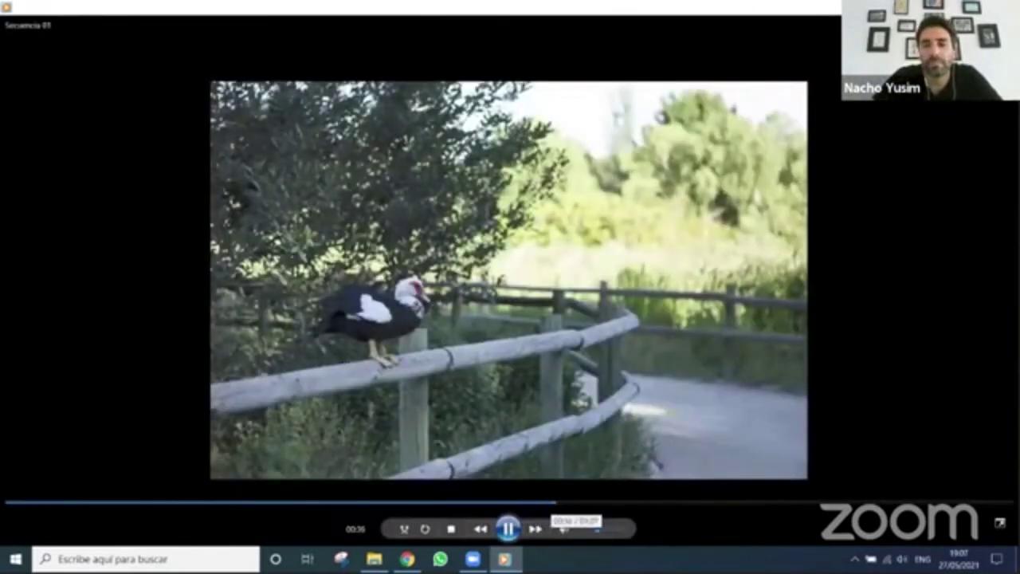
click(817, 502)
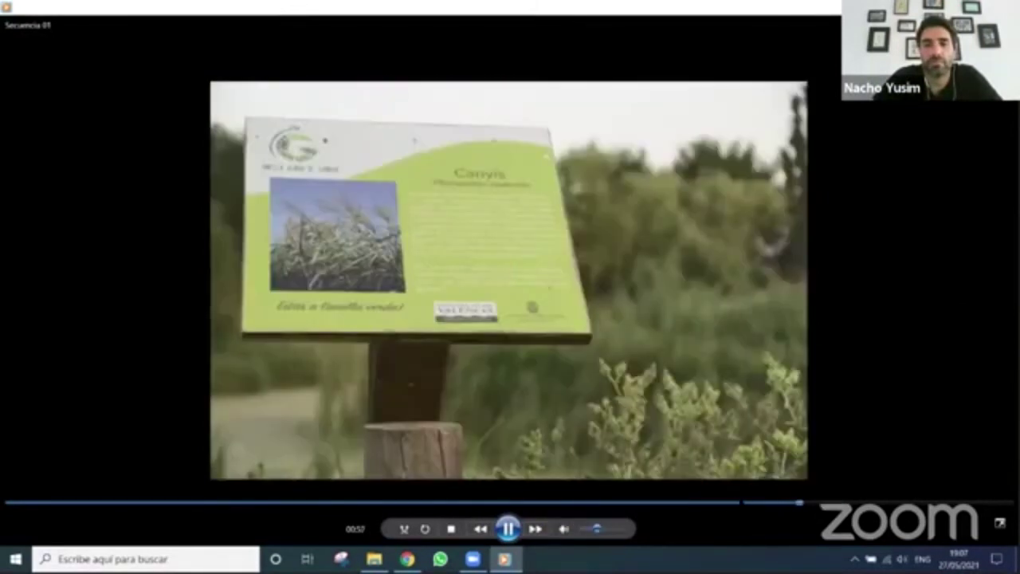
click(708, 502)
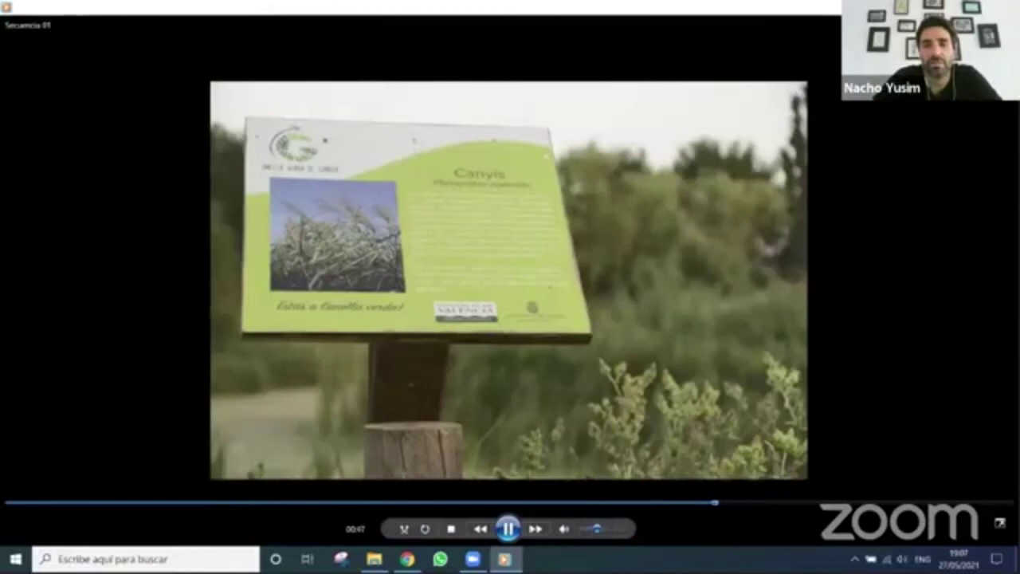
click(652, 502)
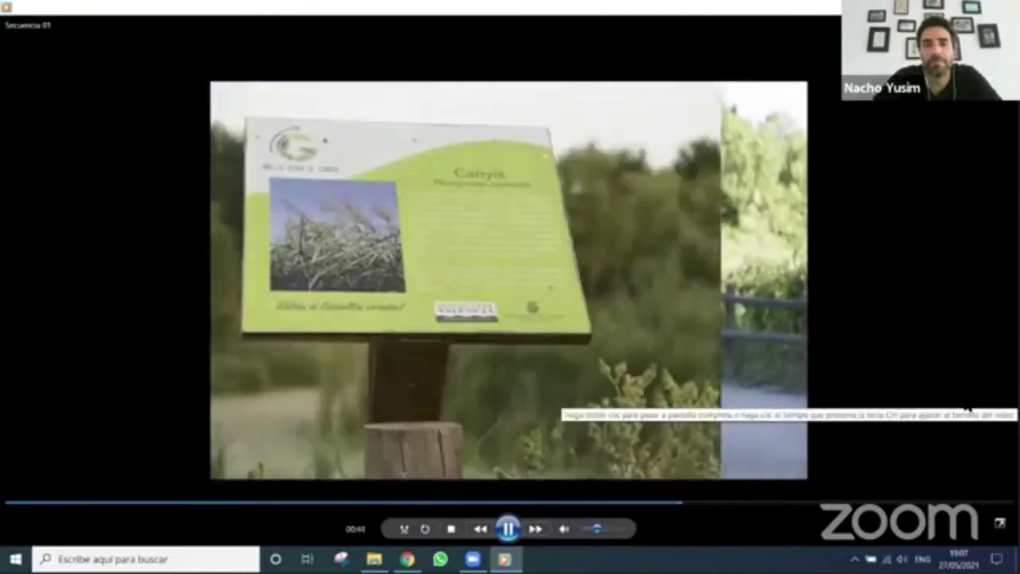
click(888, 502)
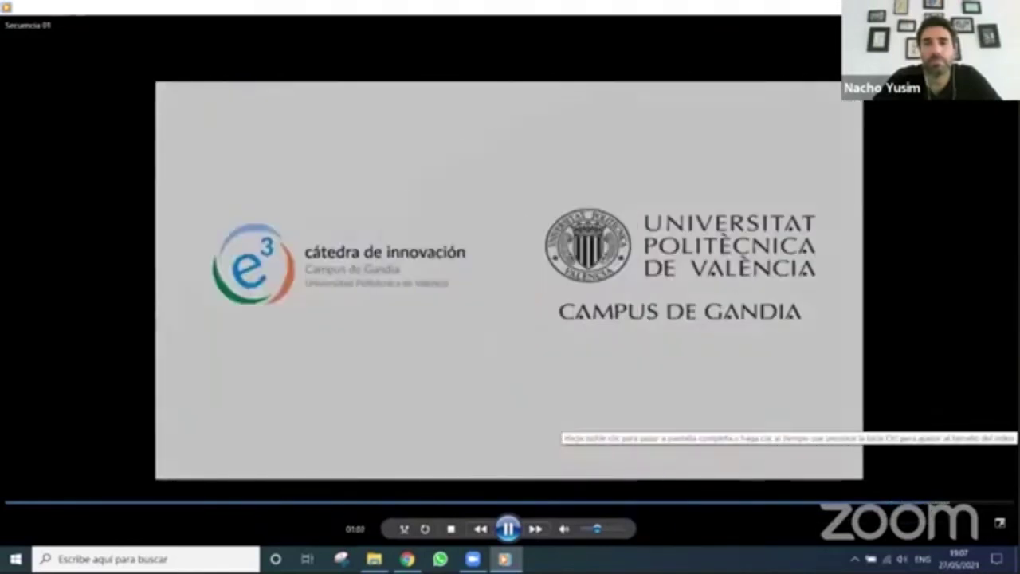
key(alt+F4)
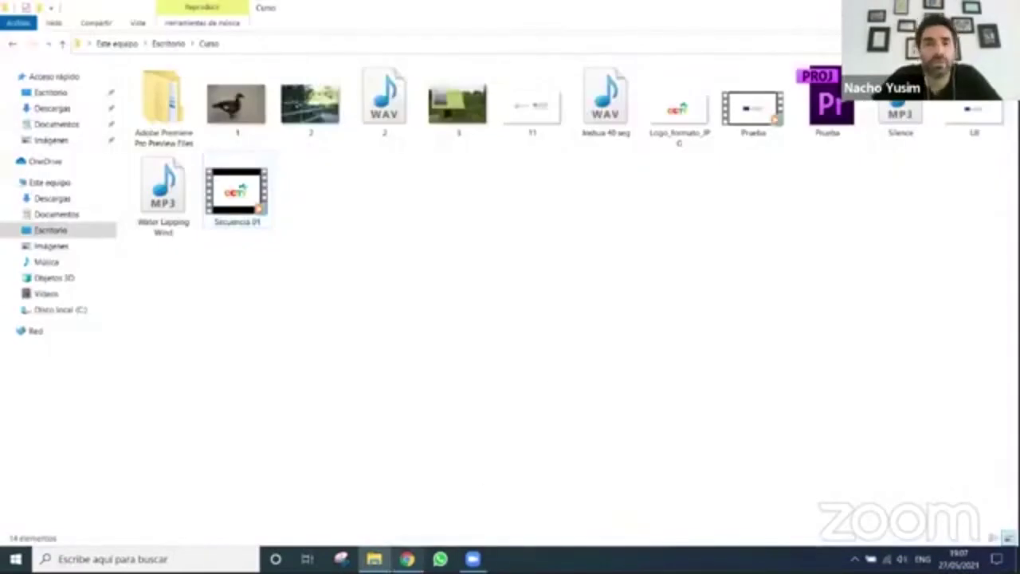
key(alt+Tab)
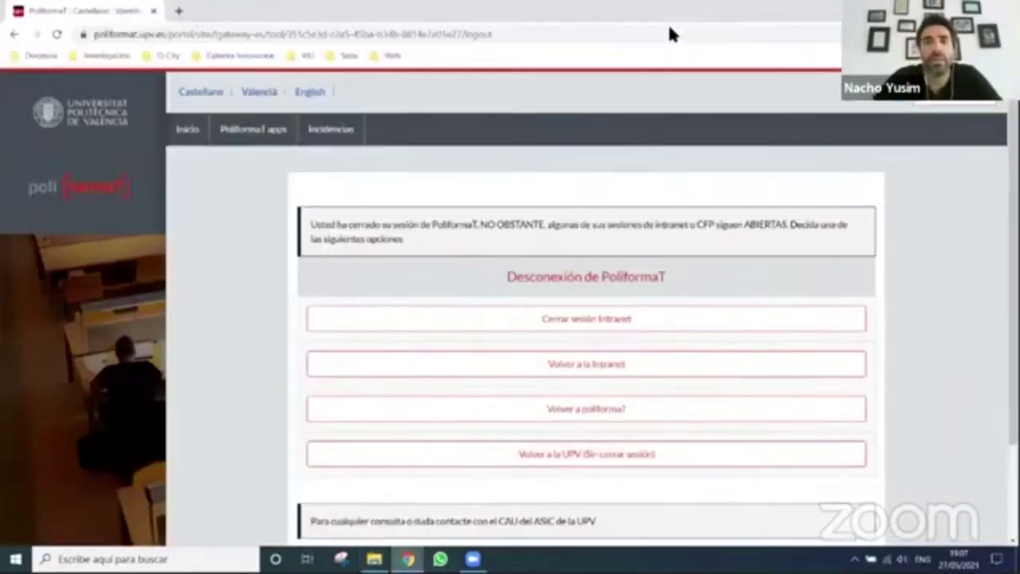
click(373, 559)
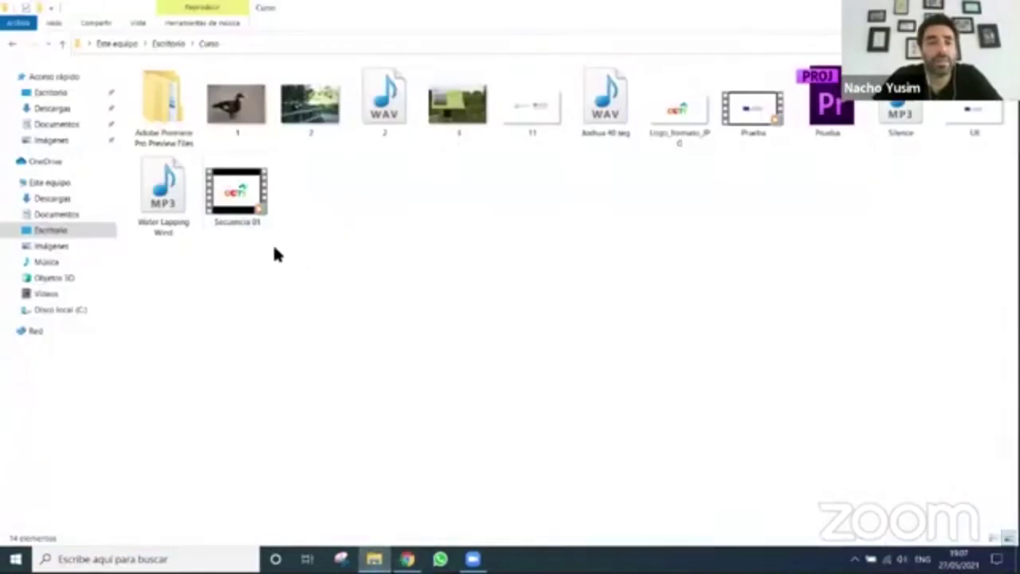
Search Windows for "Prueba" and show the location of the MP4 video file
mouse_move(236, 194)
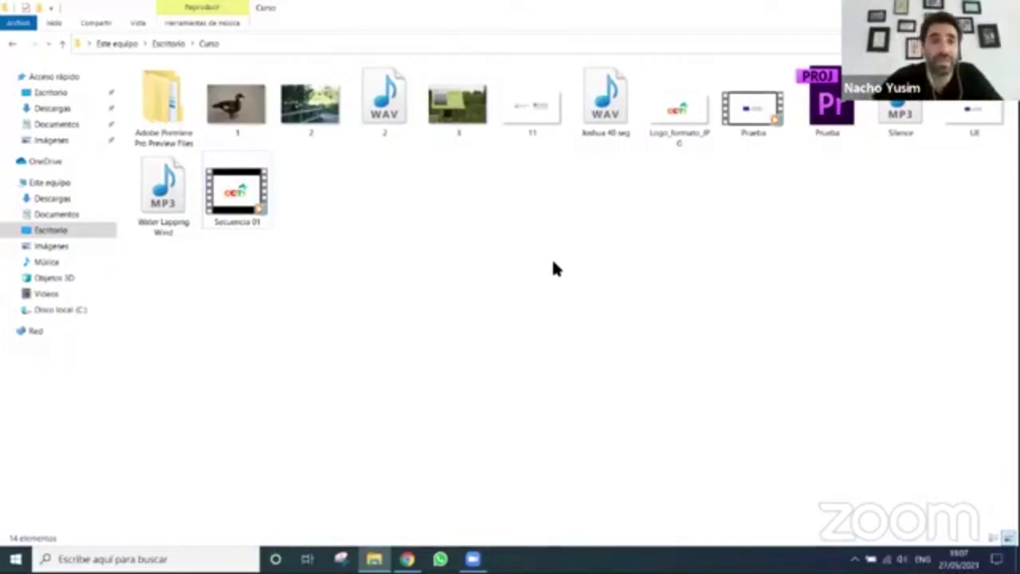
click(127, 559)
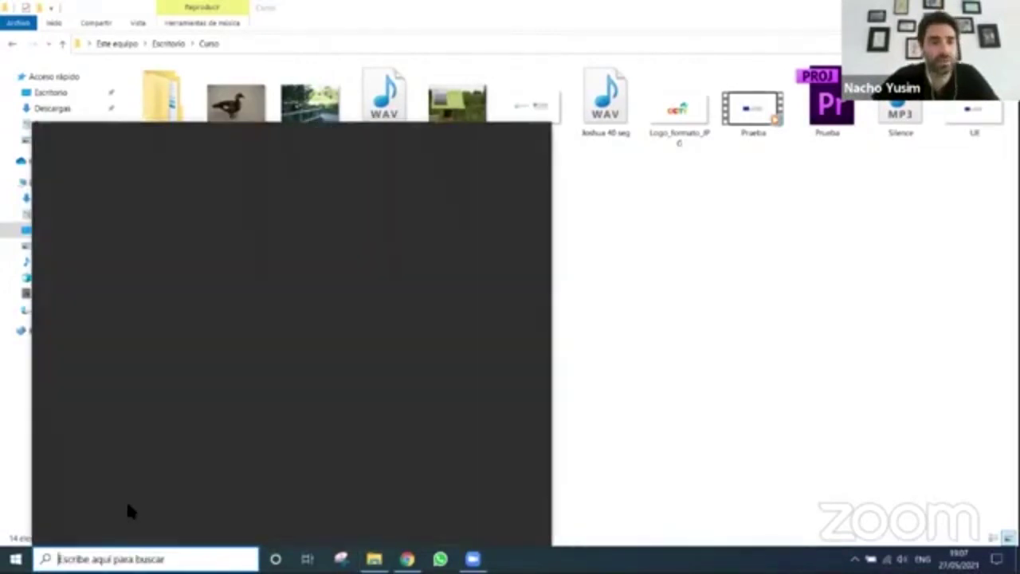
text(Prueba)
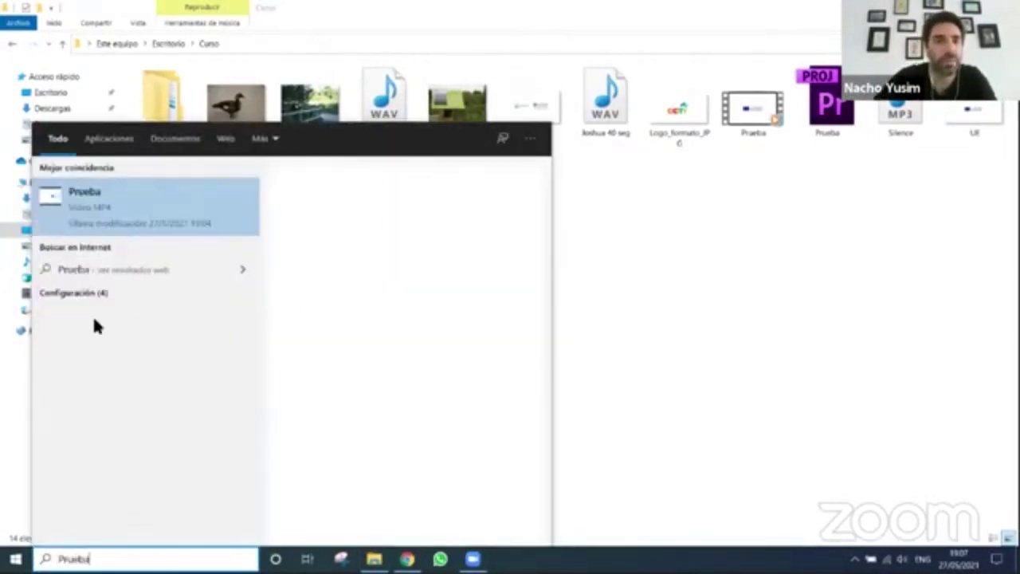
click(347, 396)
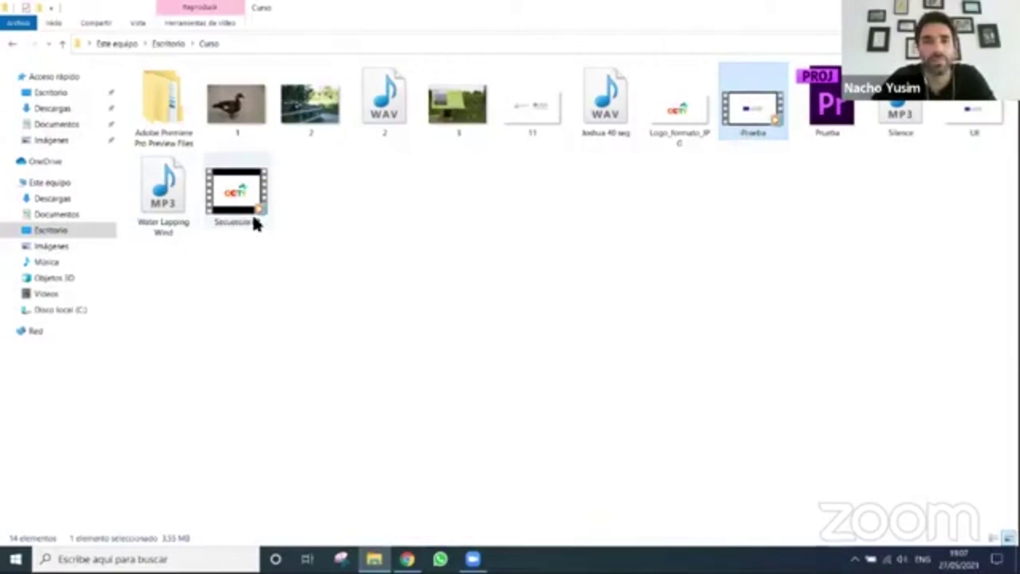
Play the Prueba video from the Curso folder, pause it at 00:15, close the player and open Documentos
double_click(754, 116)
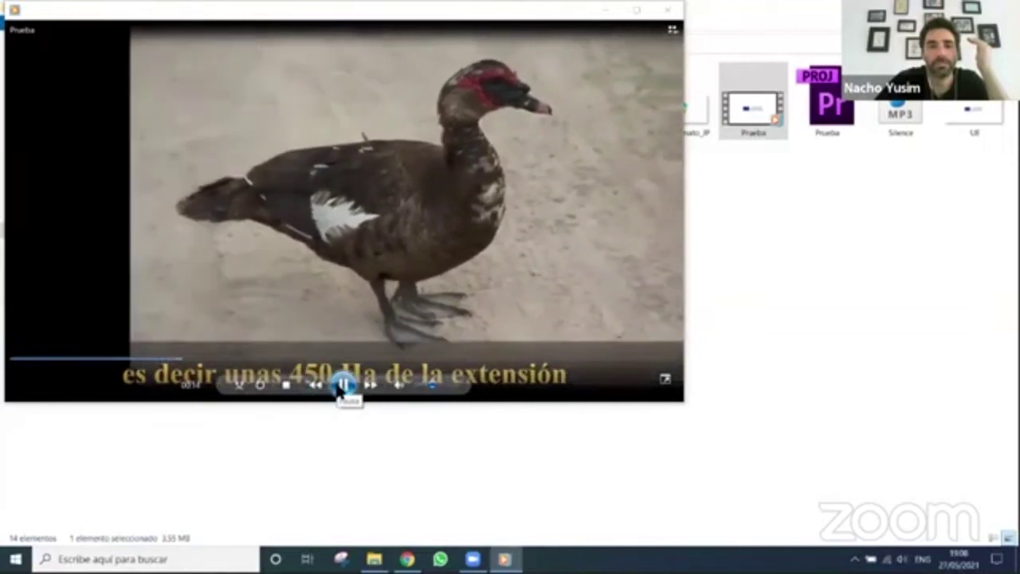
click(342, 386)
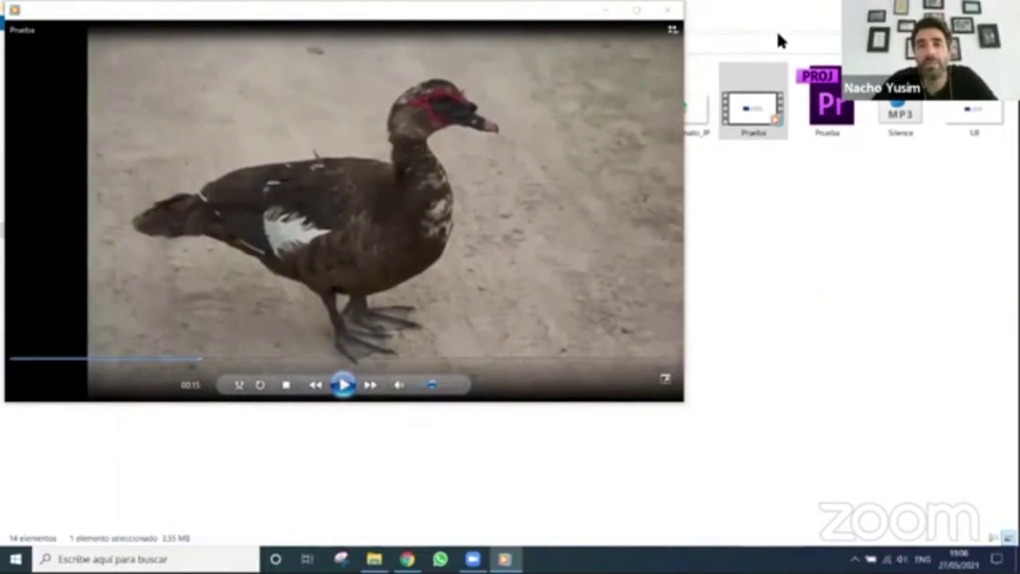
click(668, 9)
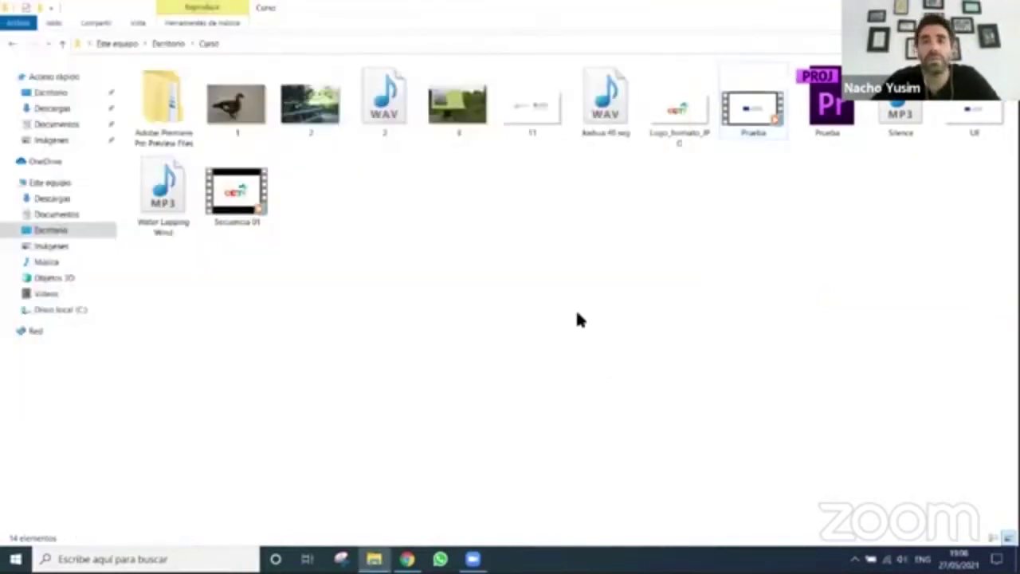
click(60, 125)
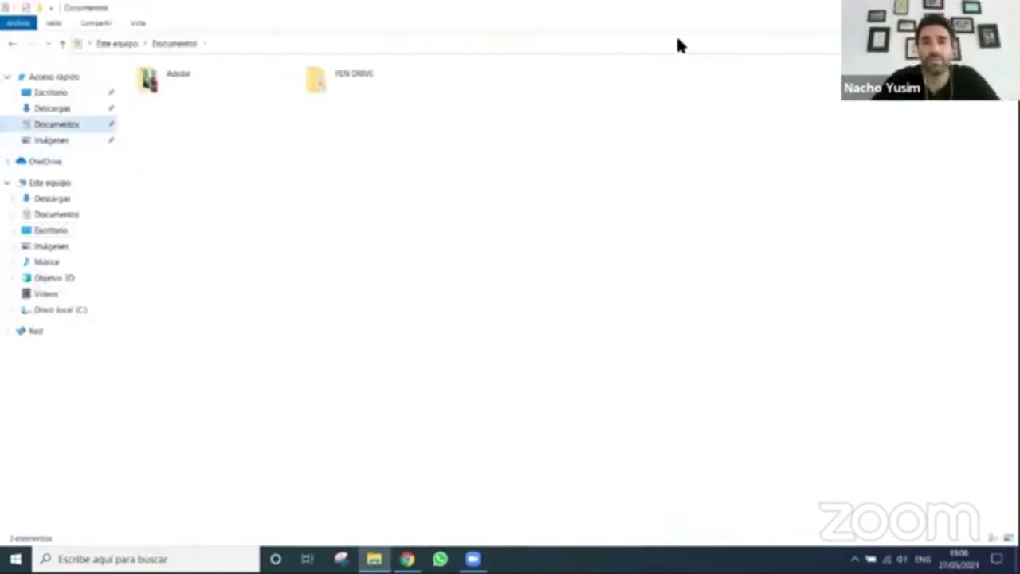